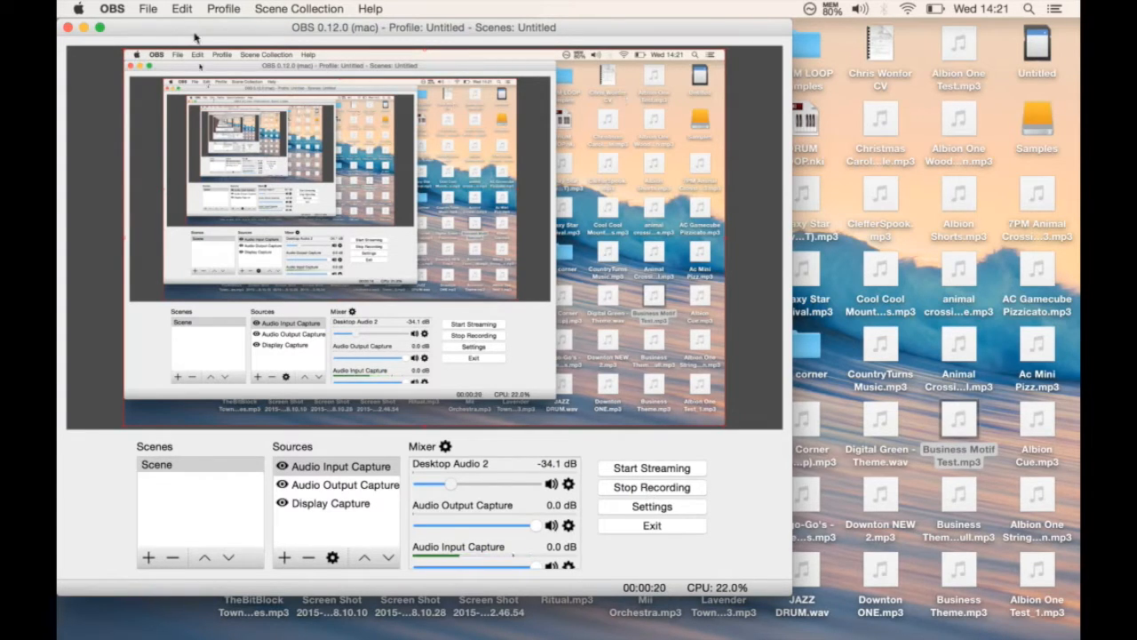
- Switch to Logic Pro X and create a new project with one software instrument track using the Default Patch
click(711, 612)
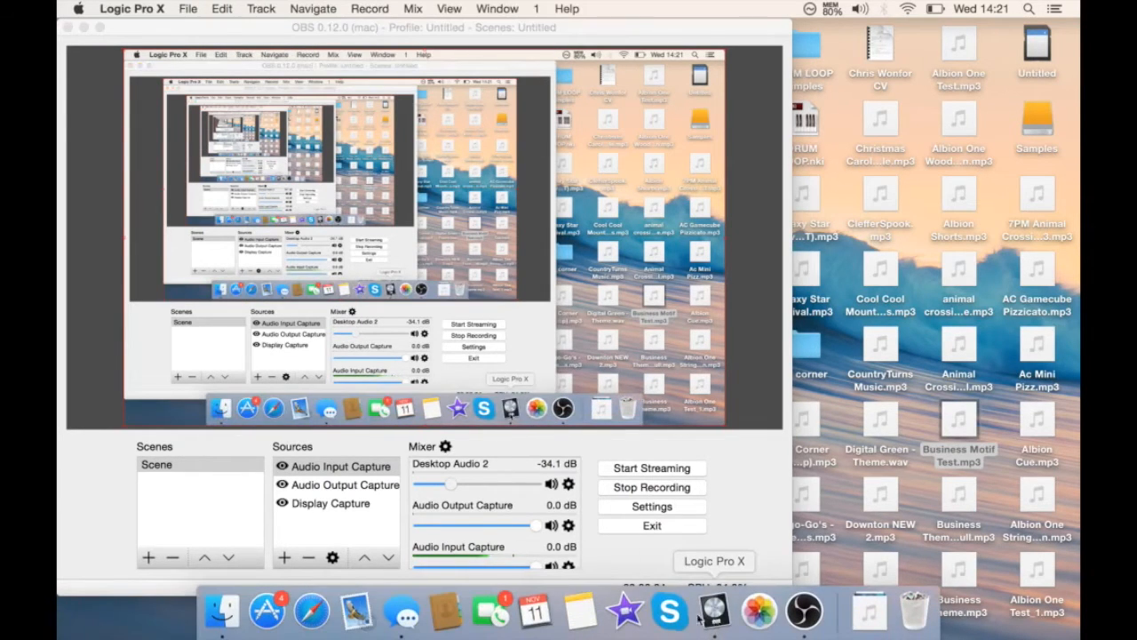
click(185, 8)
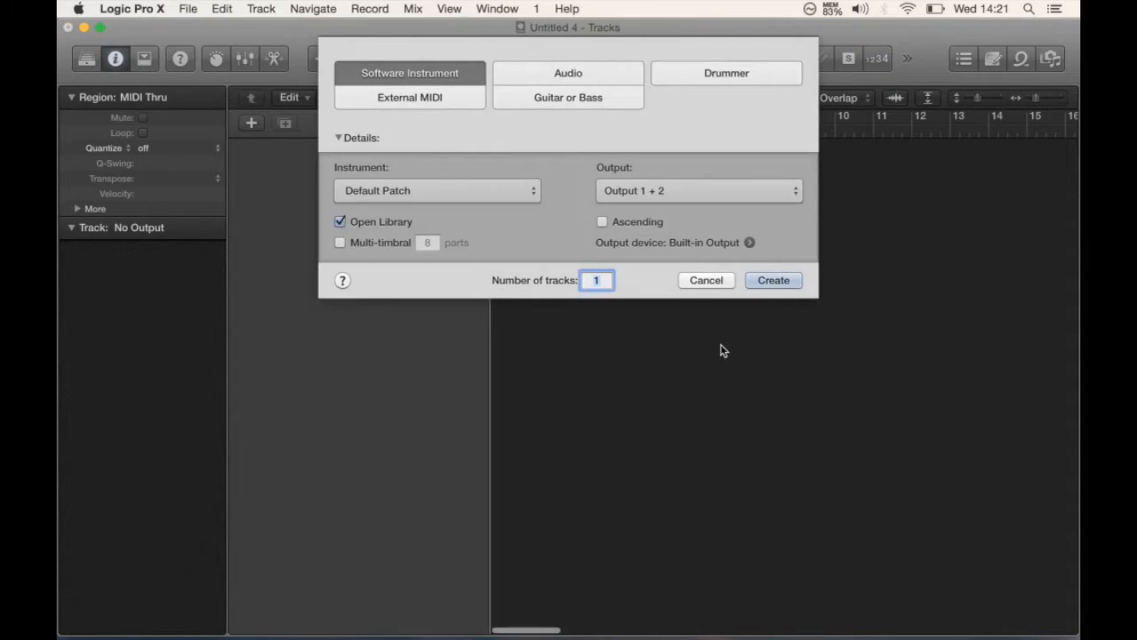
click(785, 279)
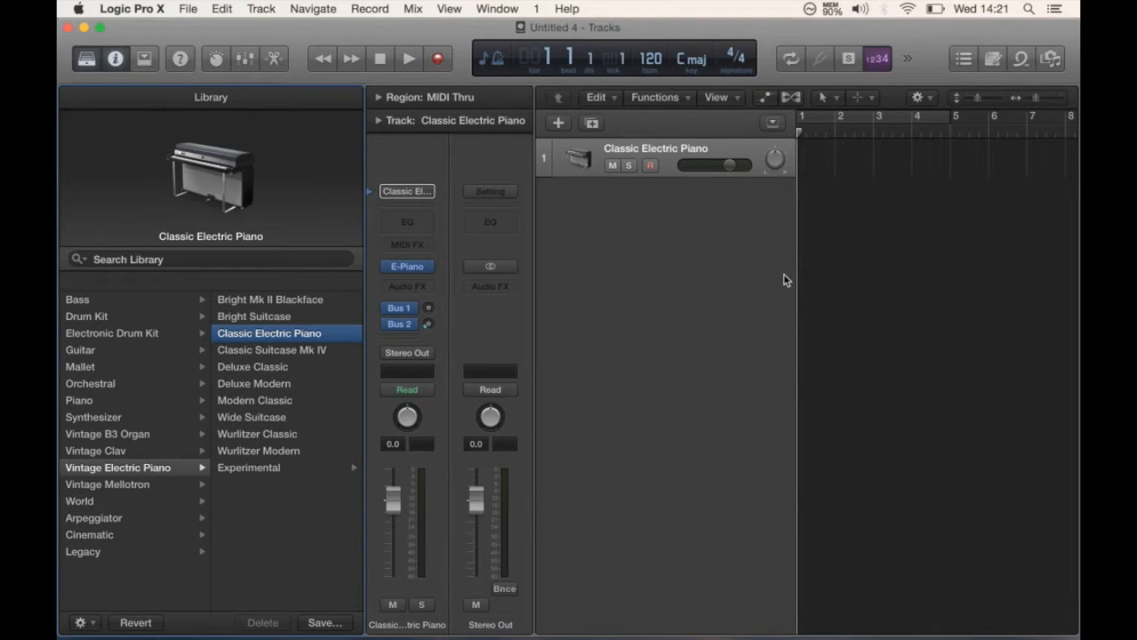
- Replace the electric piano instrument on the track with the Native Instruments Kontakt 5 plug-in
click(426, 267)
mouse_move(450, 585)
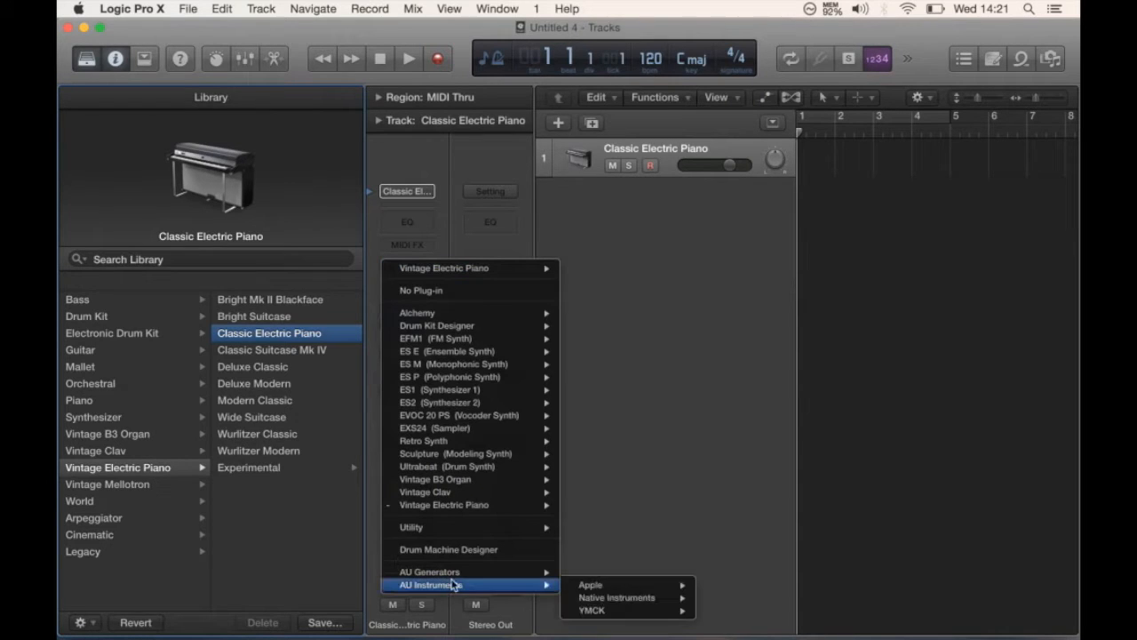
mouse_move(643, 600)
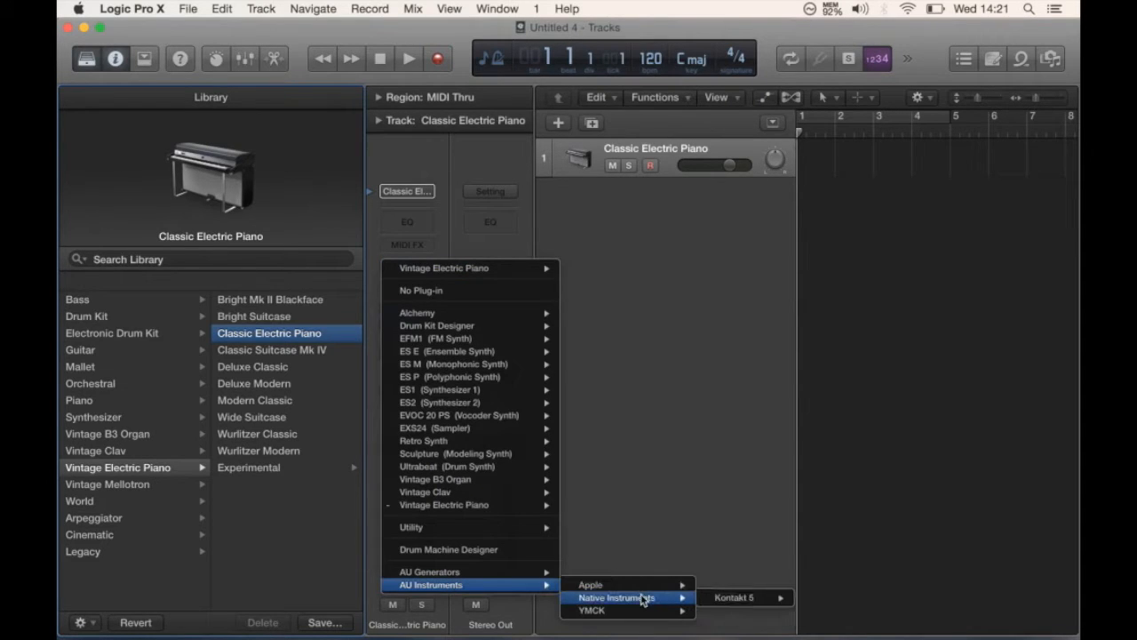
mouse_move(737, 599)
click(889, 522)
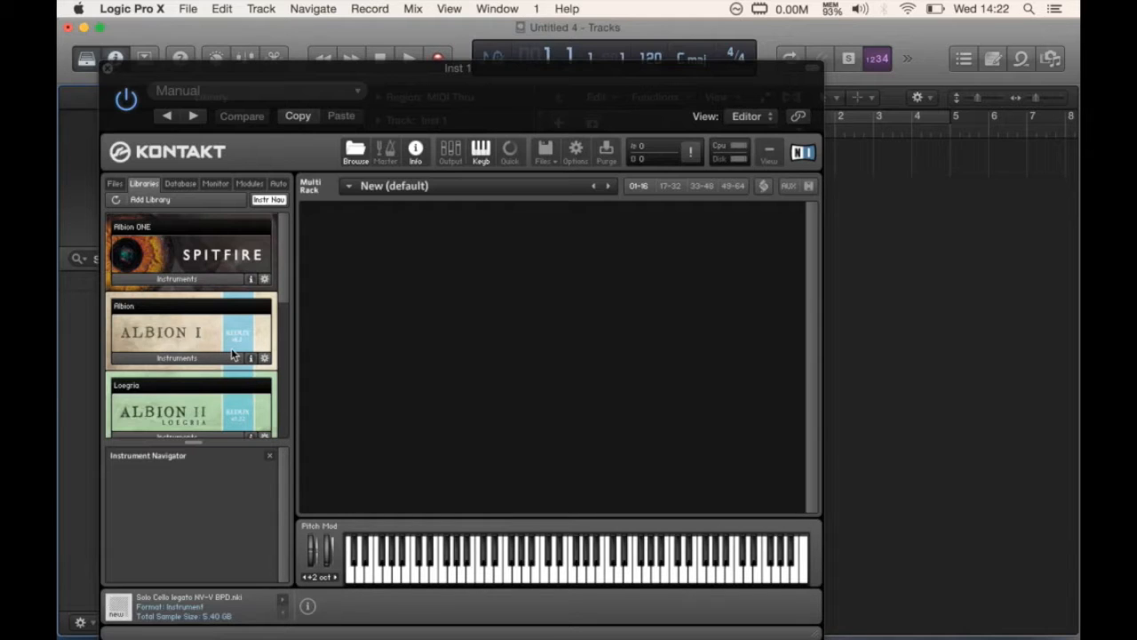
- Look through the Albion and Spitfire Percussion entries in Kontakt's library list
scroll(233, 355, down, 4)
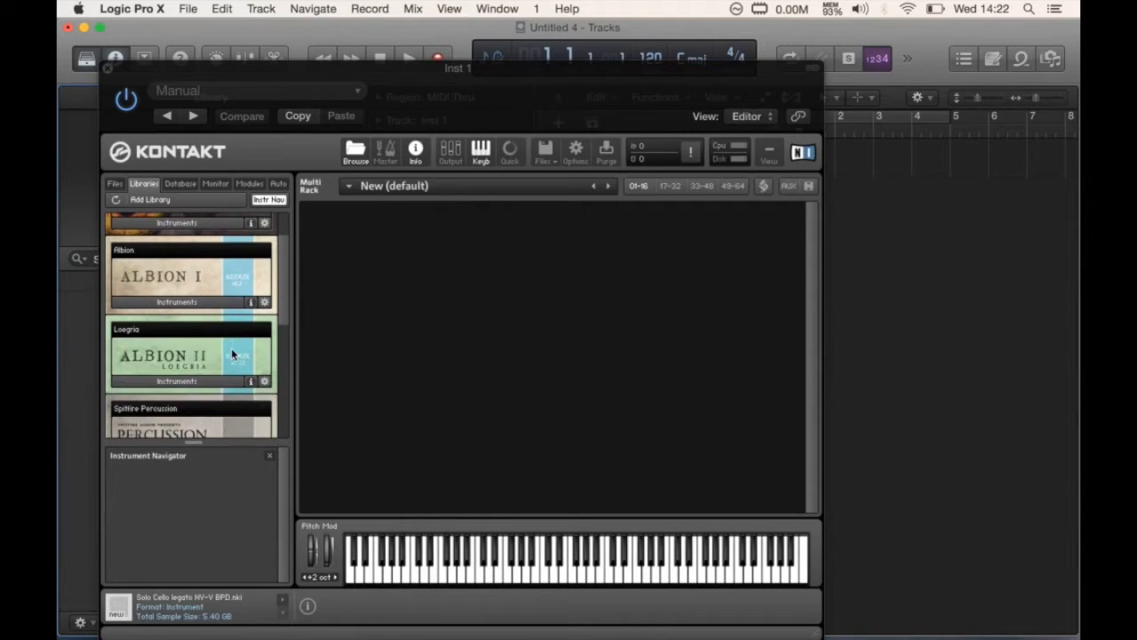
scroll(231, 355, up, 4)
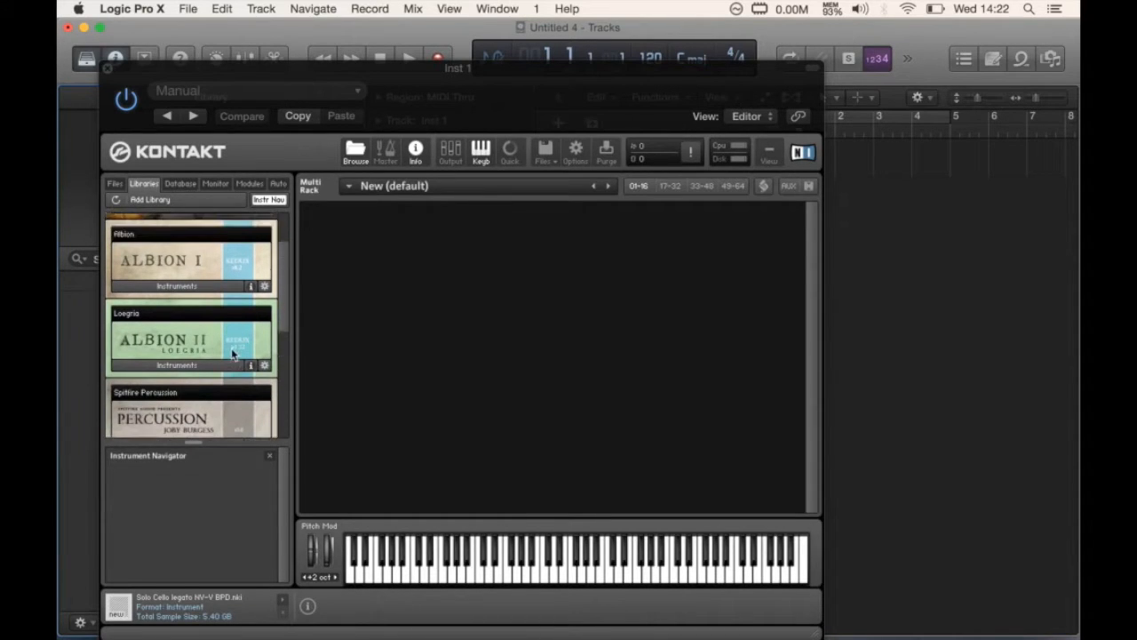
scroll(233, 354, down, 3)
scroll(231, 349, up, 3)
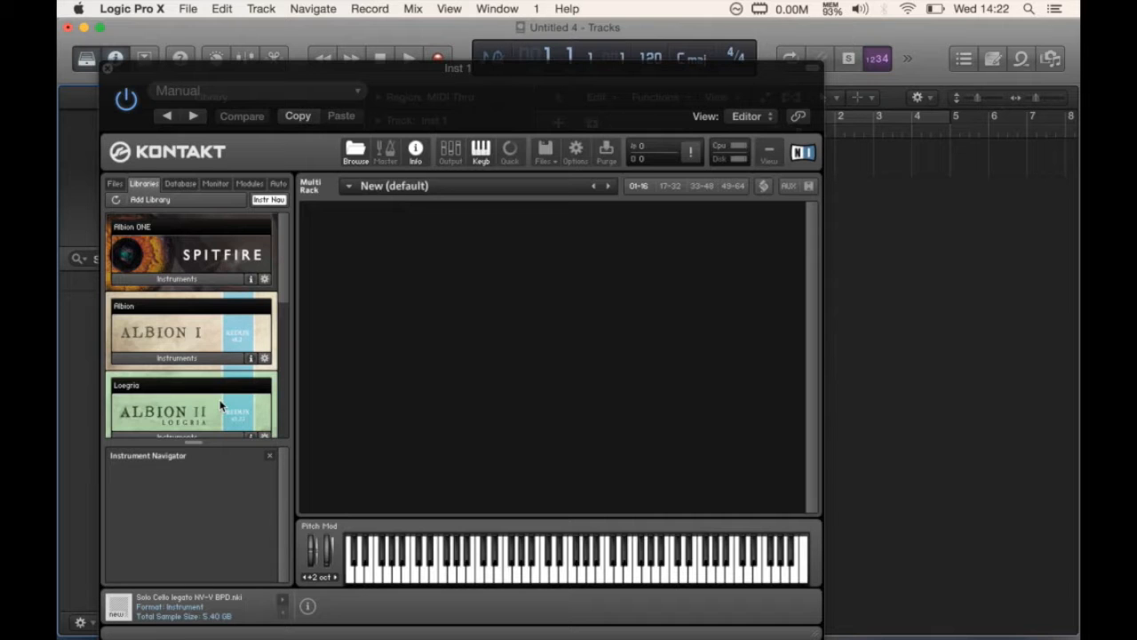
scroll(222, 406, down, 1)
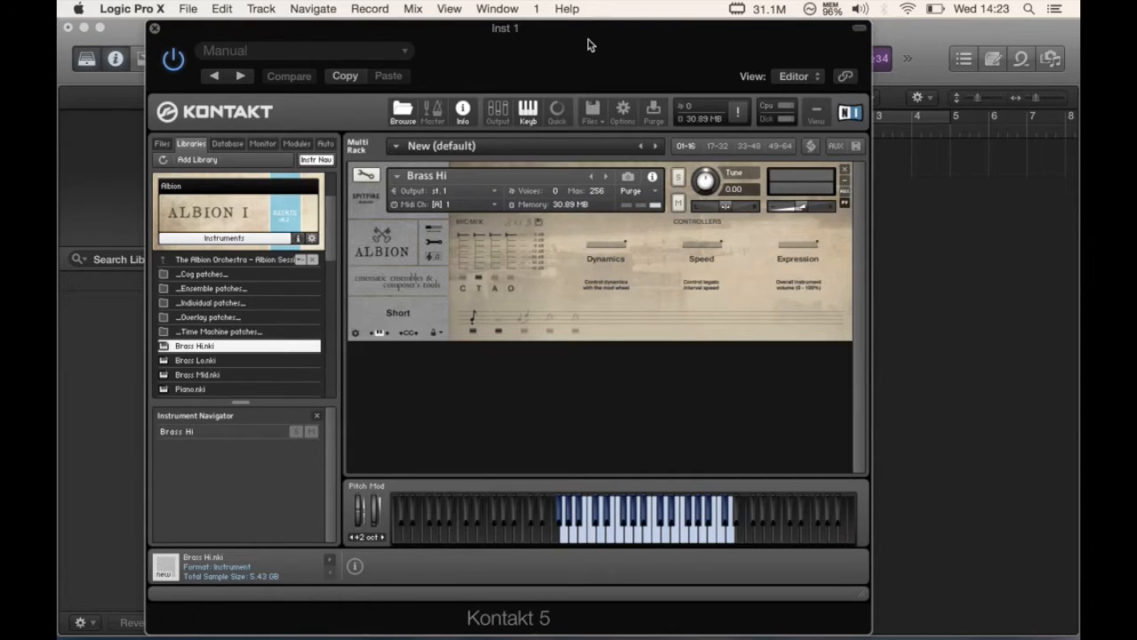
- Replace the Brass Hi patch with String Hi.nki from the Loegria Sessions folder of the Albion II Loegria library
click(224, 238)
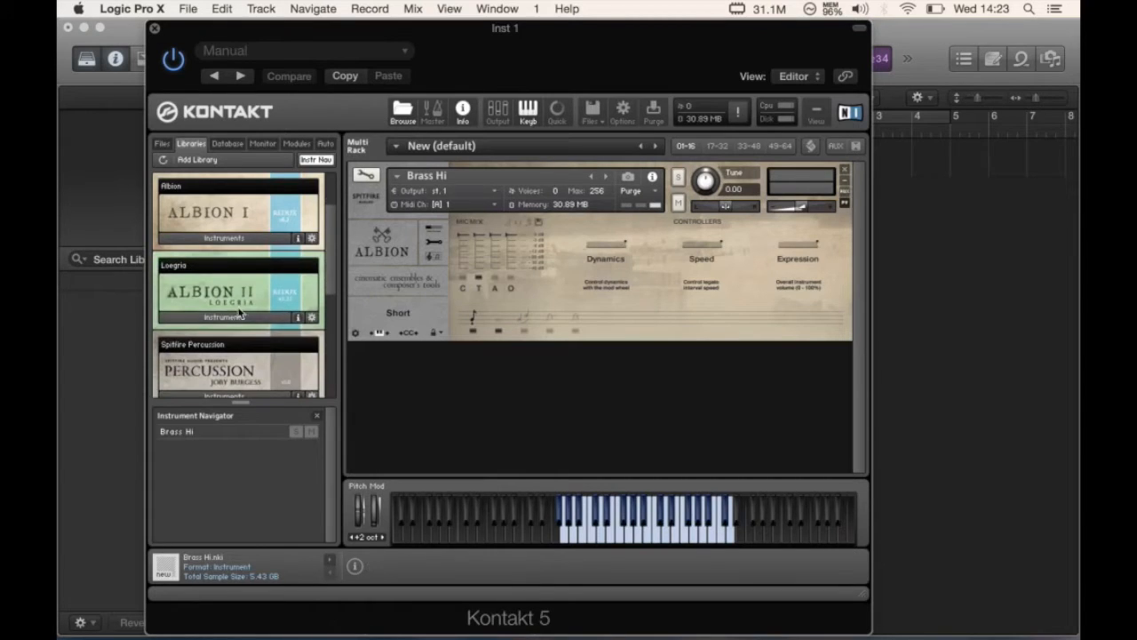
click(223, 318)
click(202, 259)
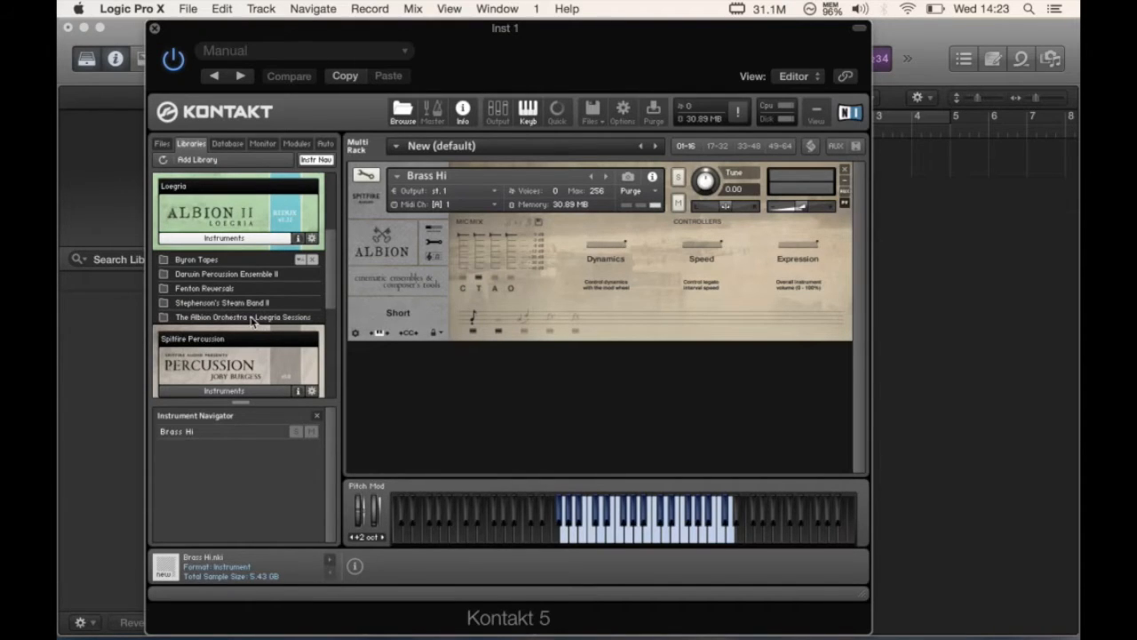
click(222, 317)
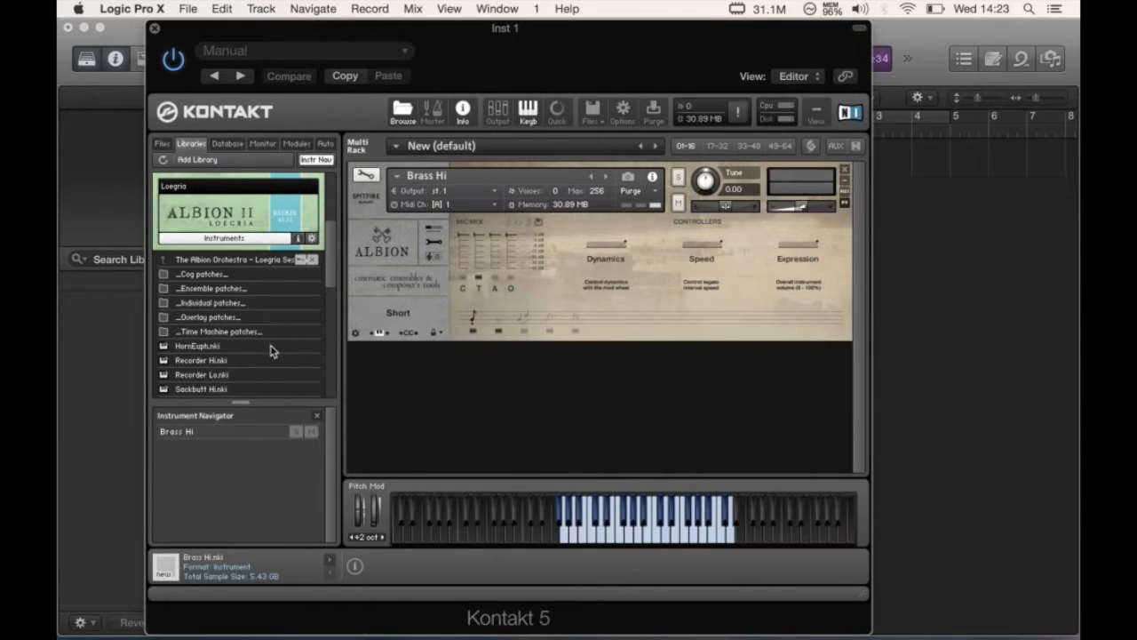
scroll(211, 332, down, 3)
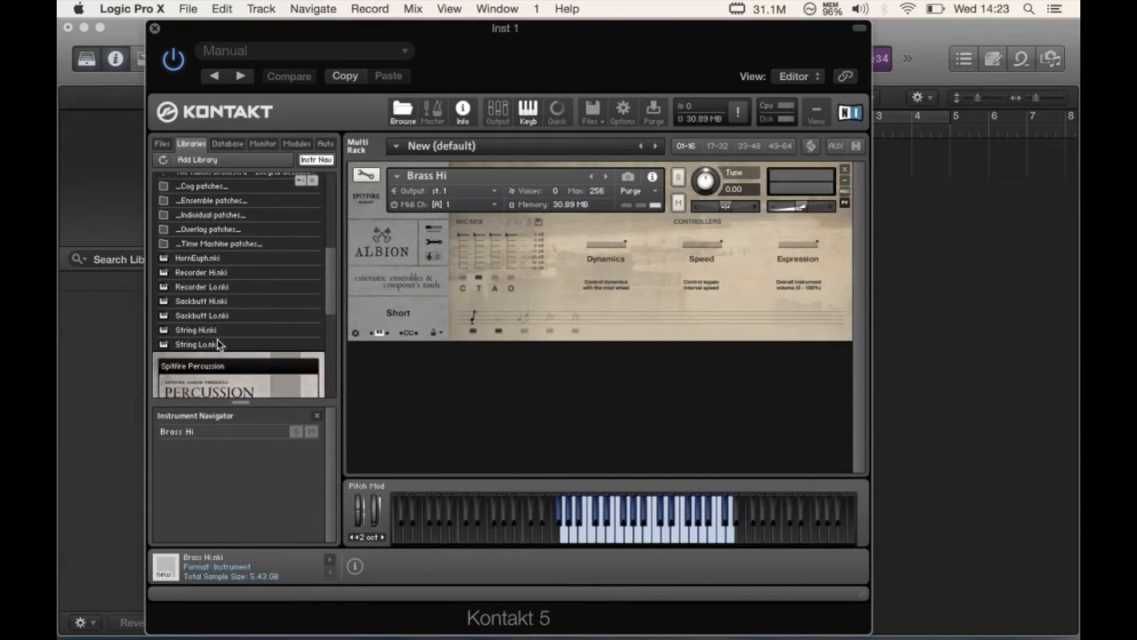
click(197, 331)
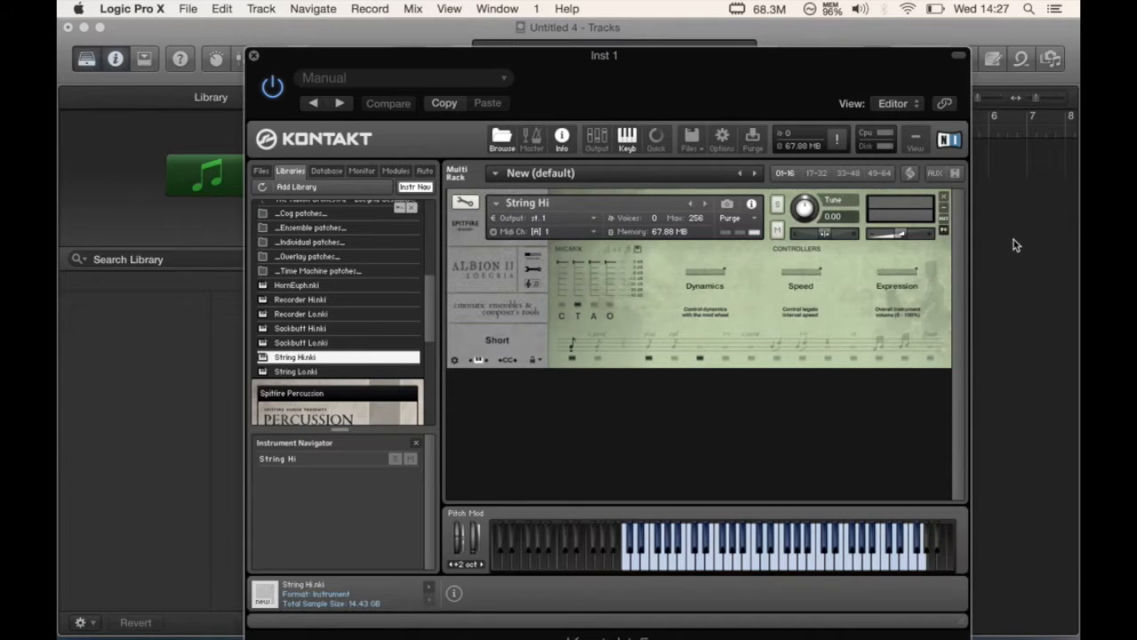
- Move the playhead to bar 6 and switch the String Hi patch to the Pizzicato articulation
click(993, 130)
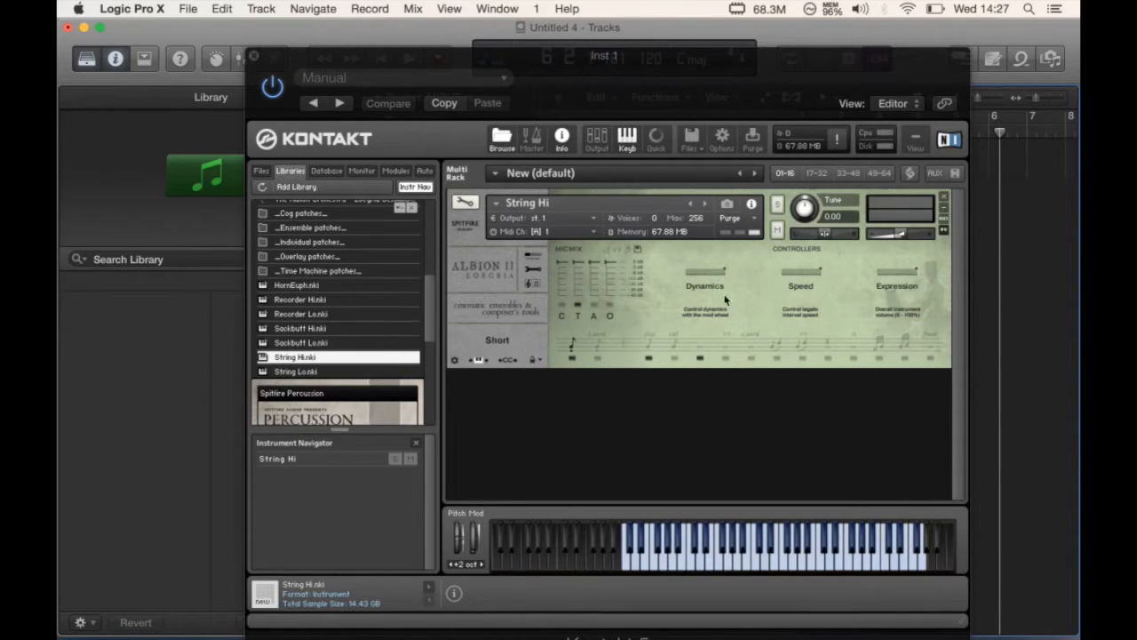
click(648, 344)
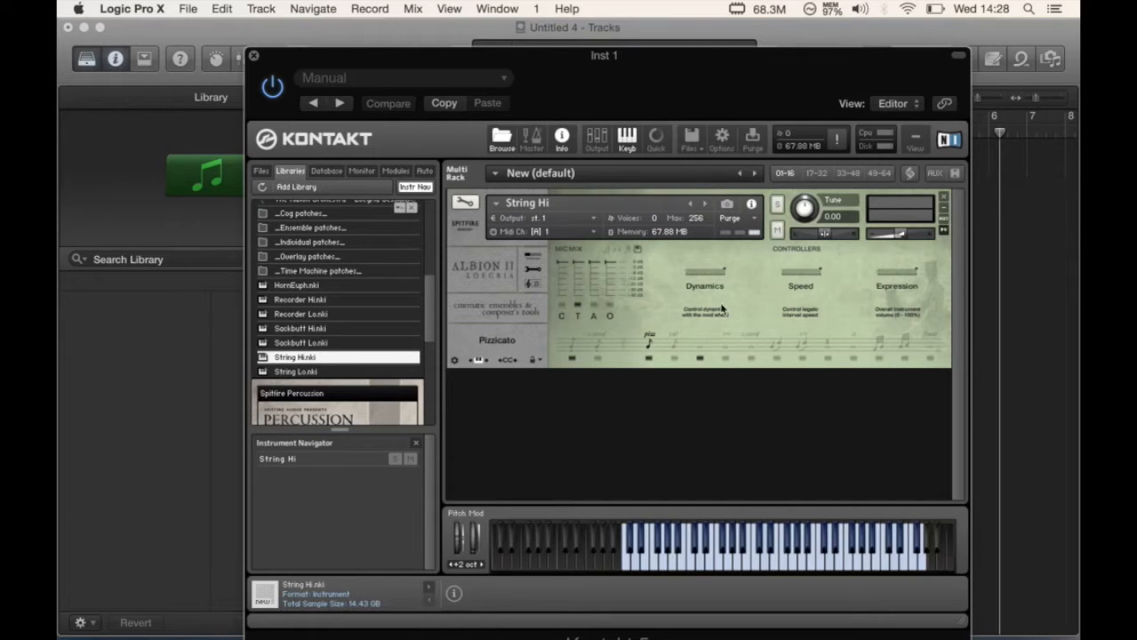
- Try the Long (Half) articulation of String Hi with the Dynamics lowered
click(725, 353)
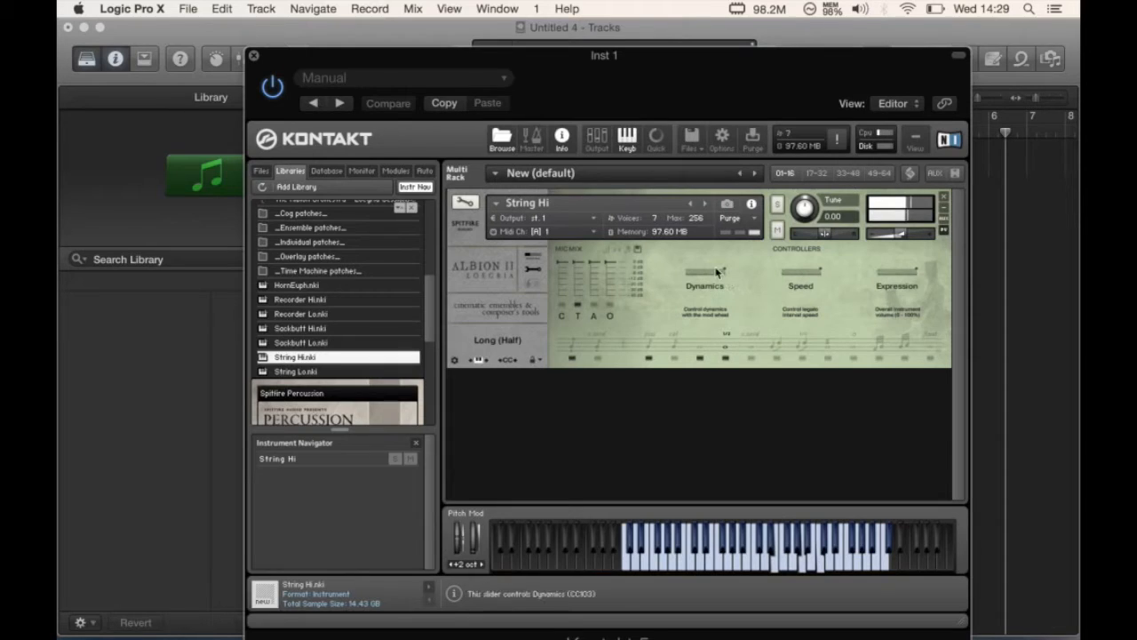
drag(671, 269, 635, 270)
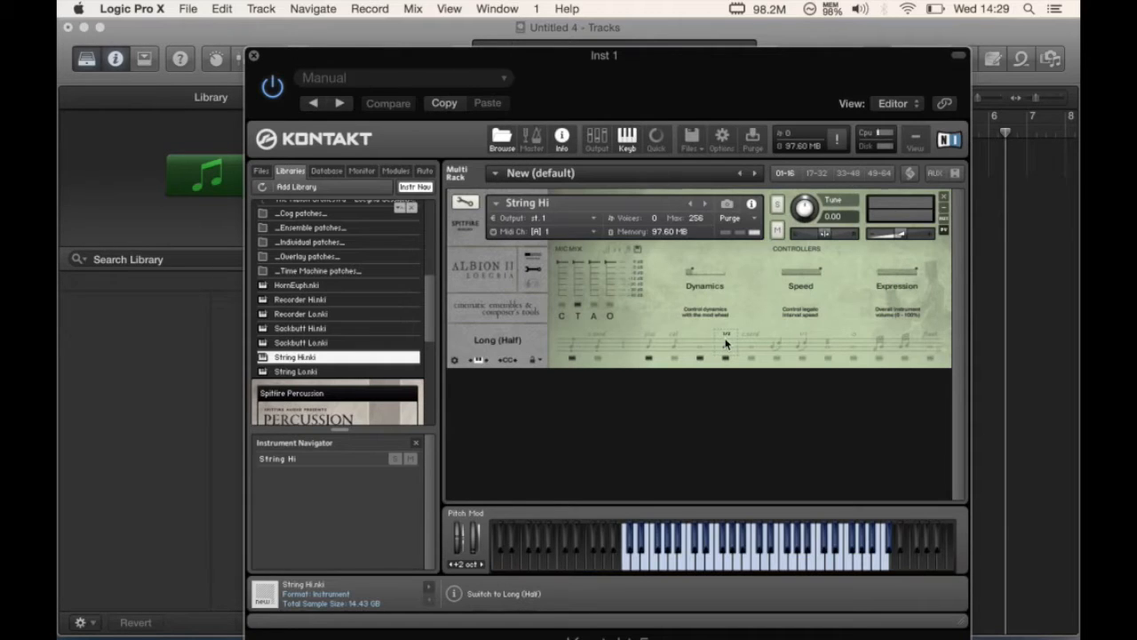
- Switch String Hi to Pizzicato and unload all of its other loaded articulations
click(646, 333)
click(571, 360)
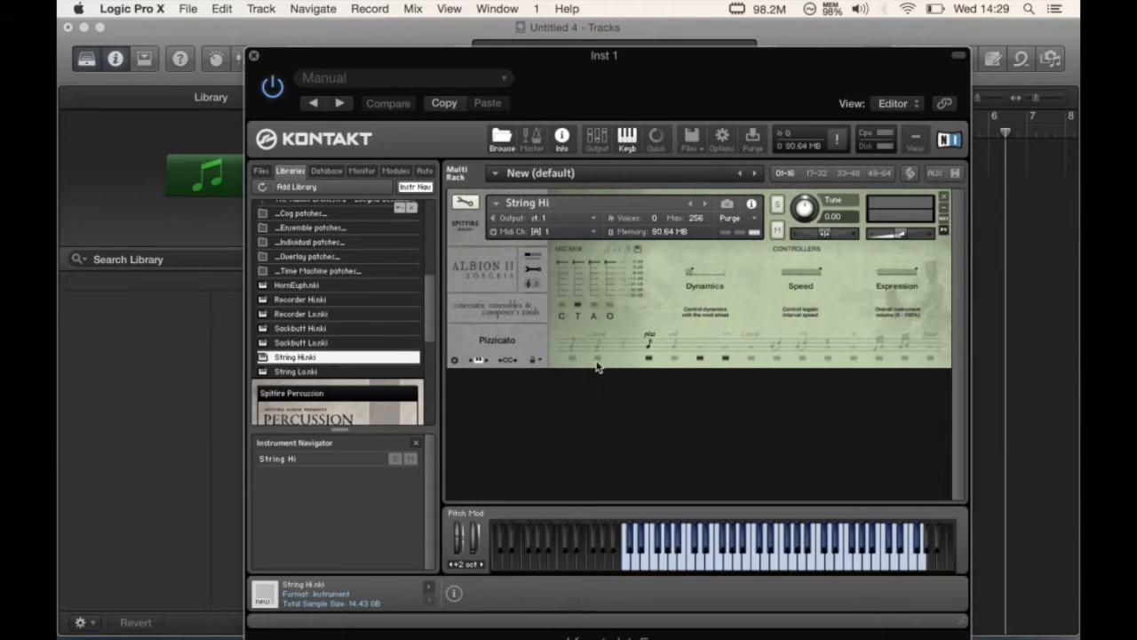
click(700, 359)
click(727, 360)
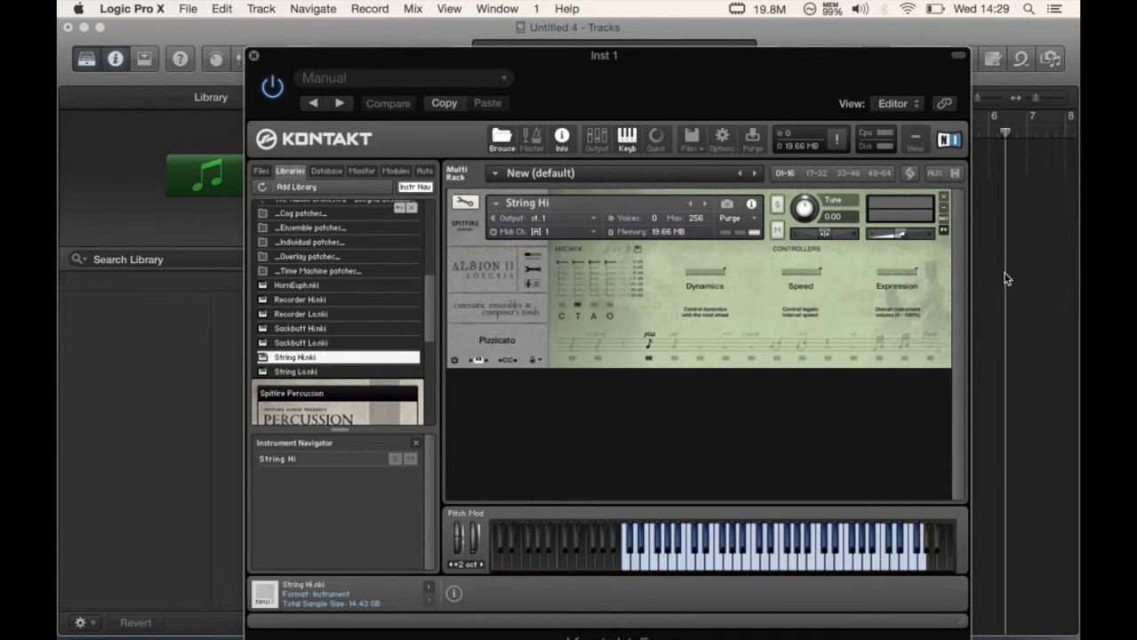
- Move the Kontakt window clear of the transport and record a pizzicato part from bar 6 on the Inst 1 track
drag(790, 89, 663, 94)
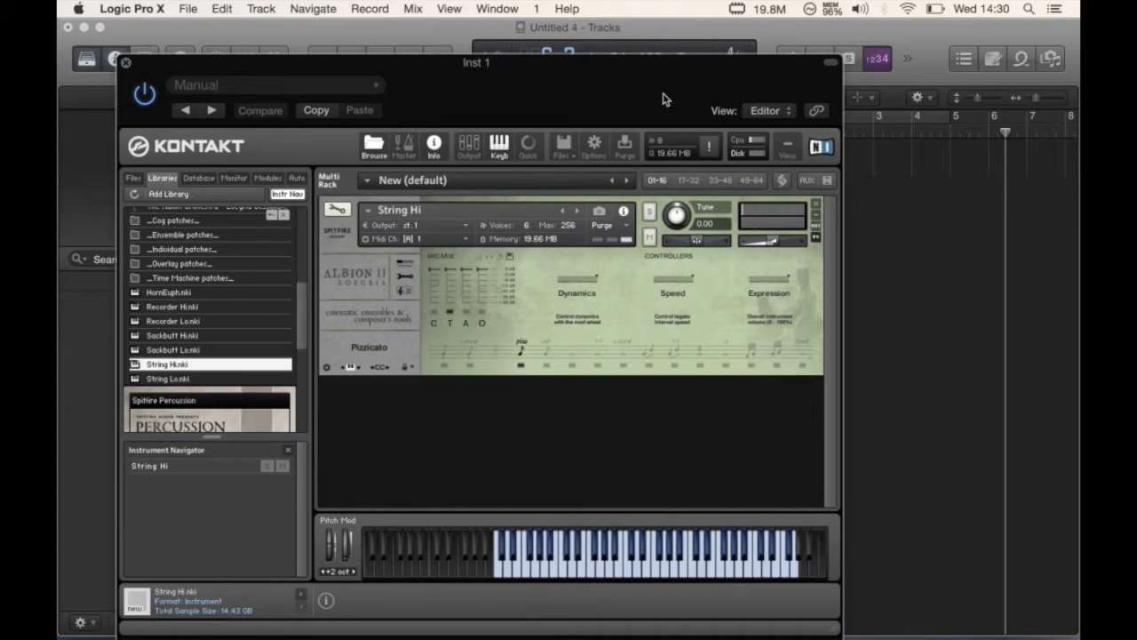
drag(485, 69, 488, 75)
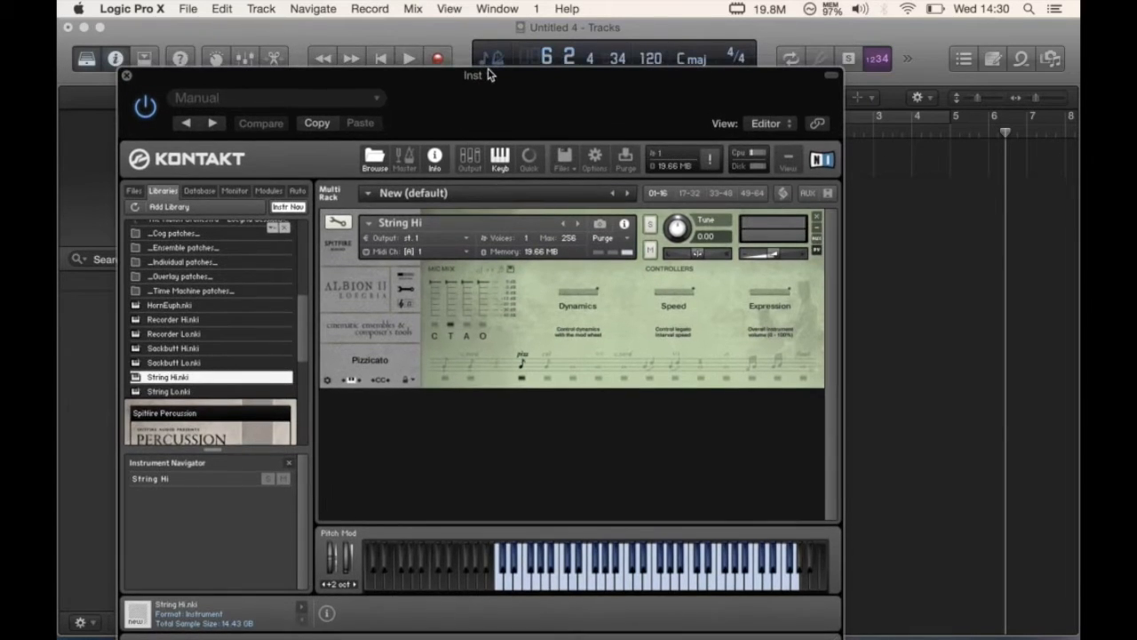
click(438, 59)
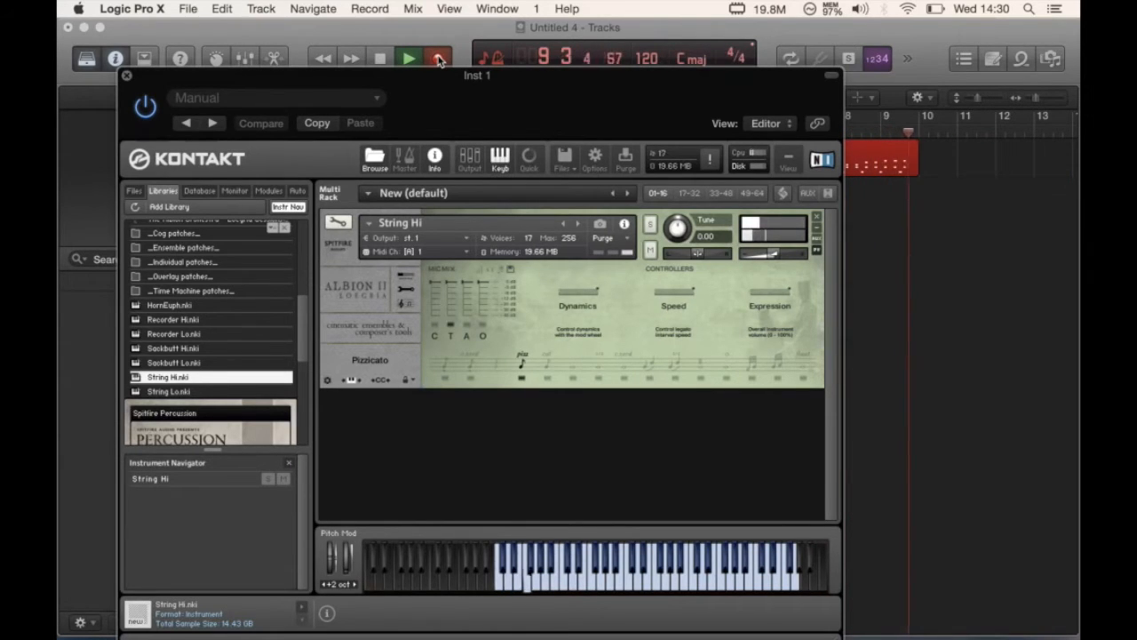
click(438, 58)
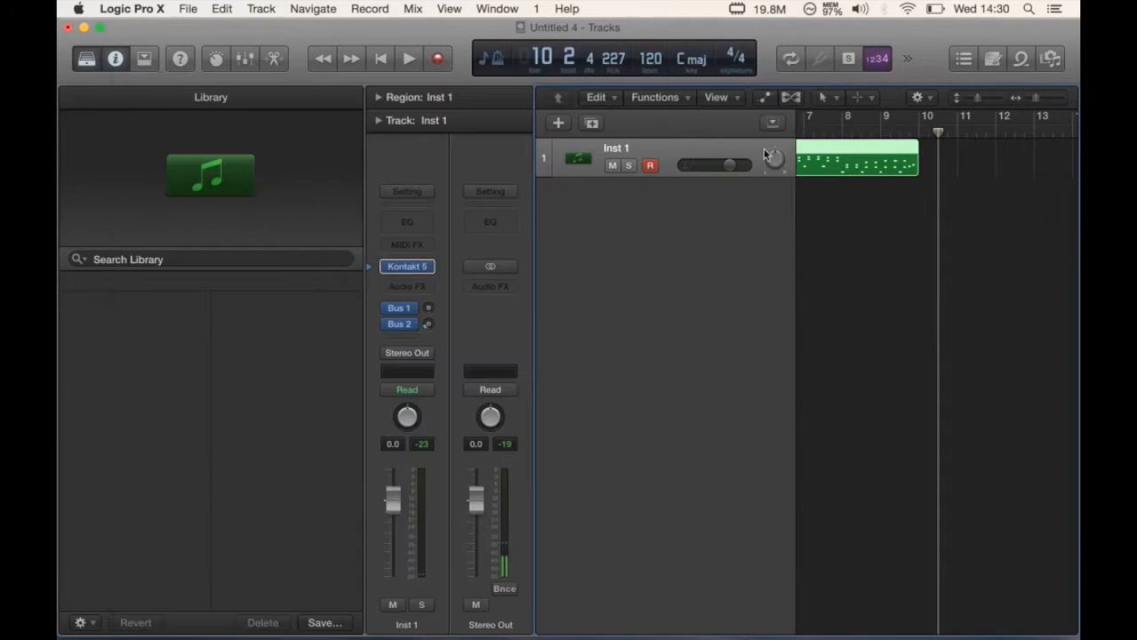
- Close the Kontakt window and set a cycle range over the recorded region from bar 6 to bar 10
click(127, 75)
scroll(966, 244, left, 3)
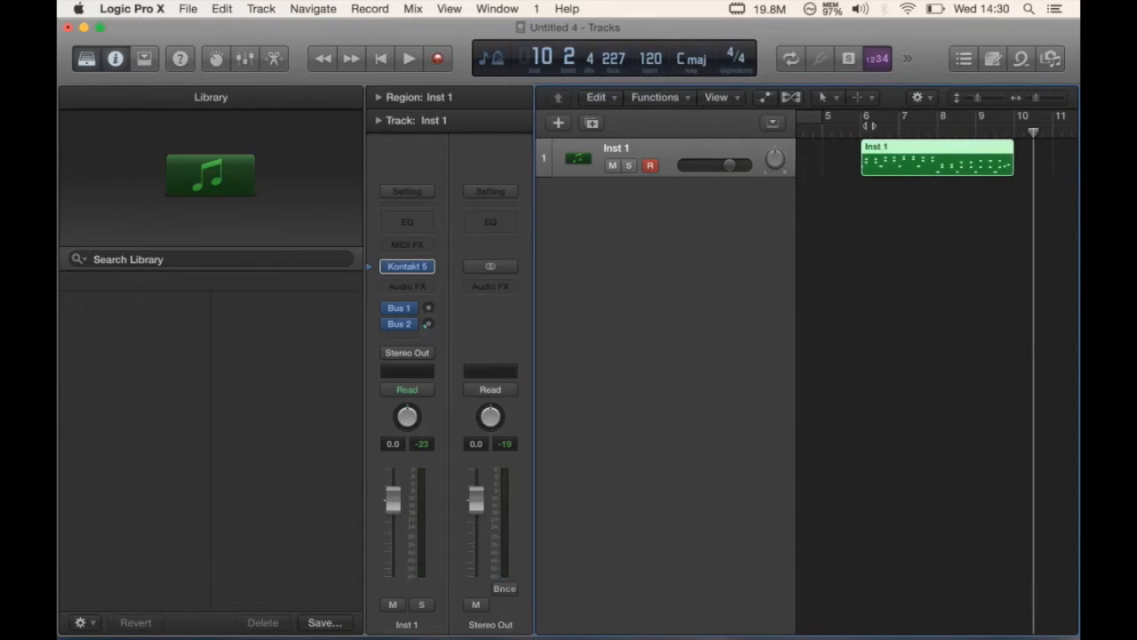
drag(867, 124, 1019, 132)
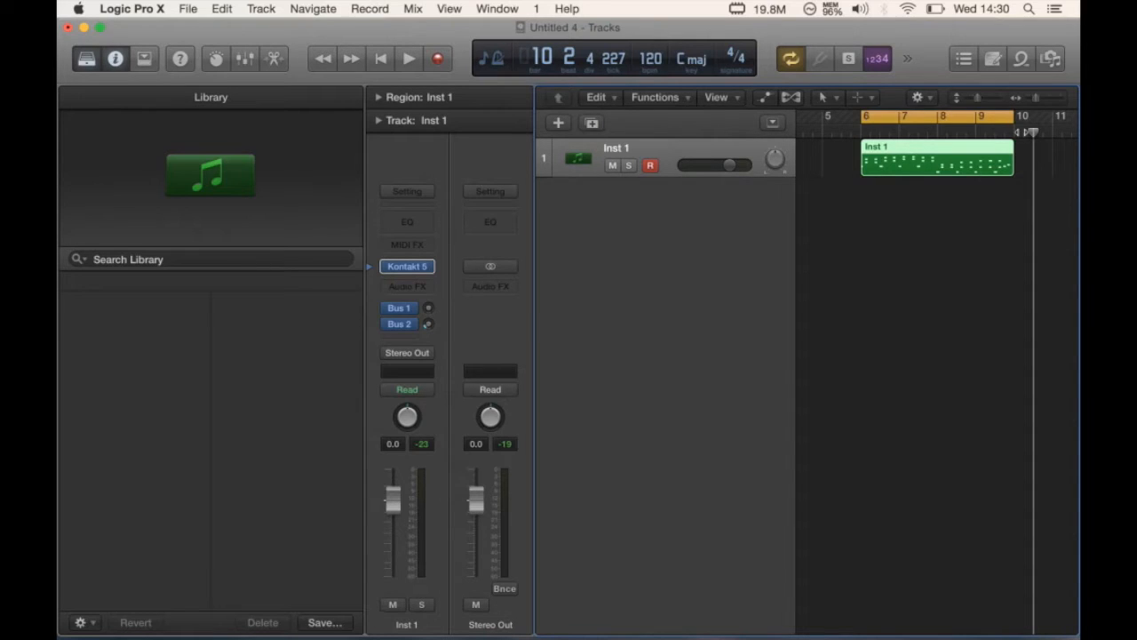
- Open the recorded Inst 1 region in the Piano Roll and look over its notes, ending at the start of bar 6
double_click(951, 168)
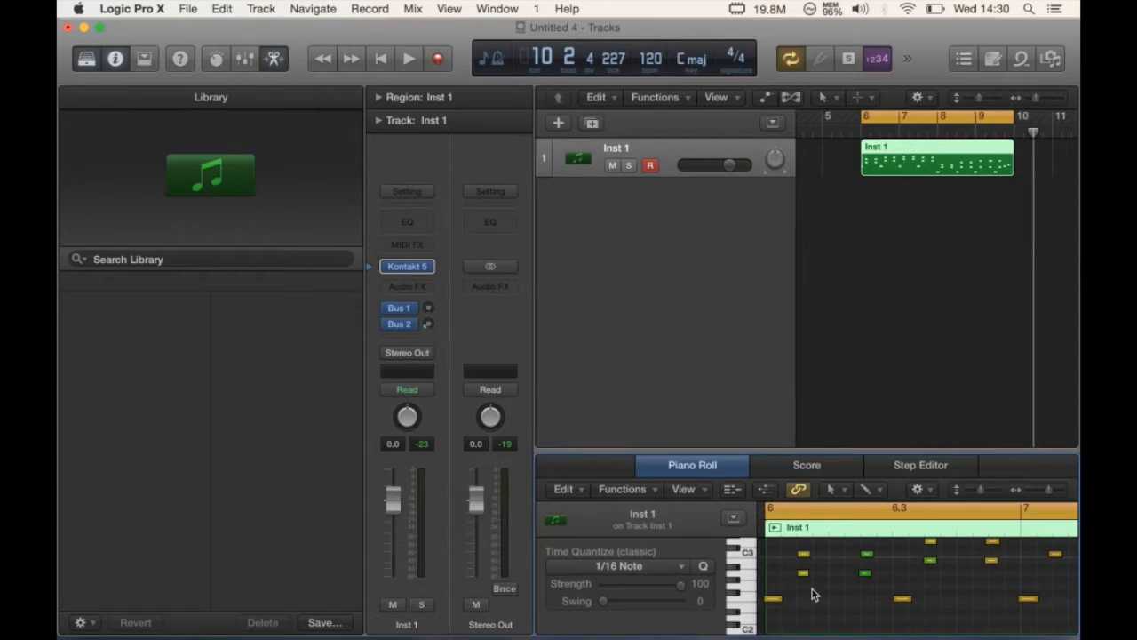
scroll(876, 599, right, 5)
scroll(875, 599, down, 2)
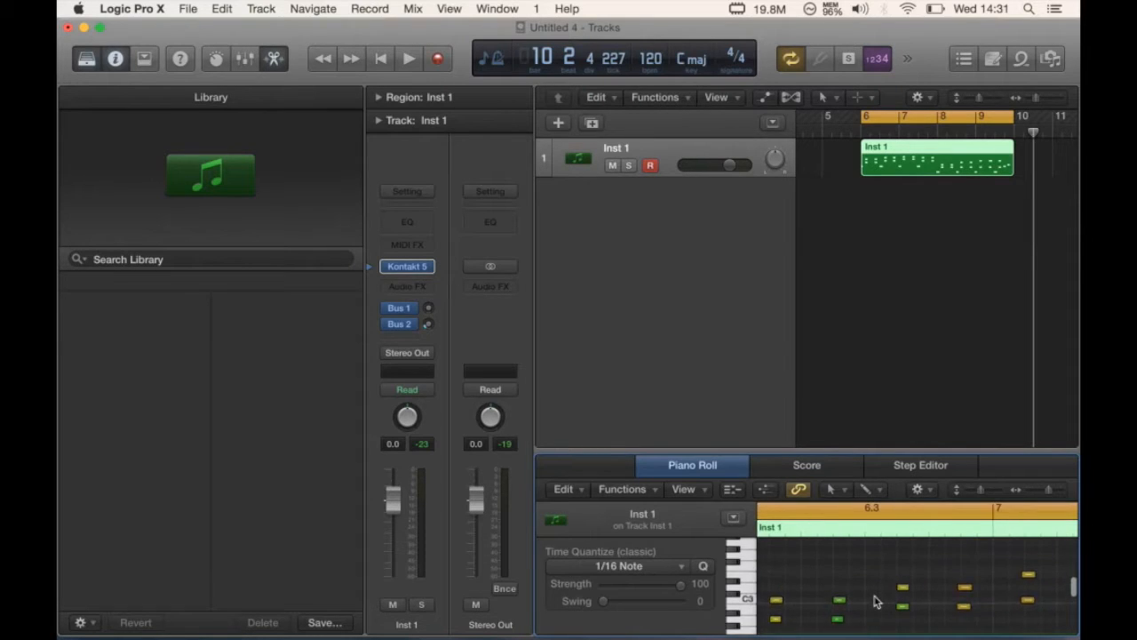
scroll(876, 602, up, 5)
scroll(876, 601, down, 4)
scroll(876, 601, right, 8)
key(super+Tab)
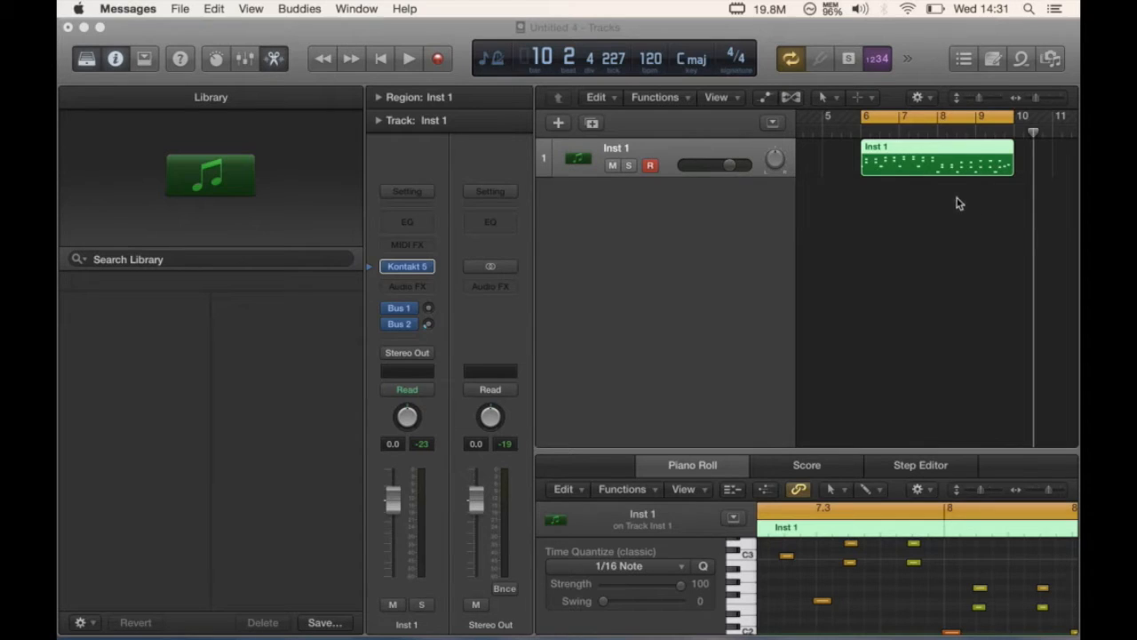
click(879, 167)
scroll(819, 608, left, 10)
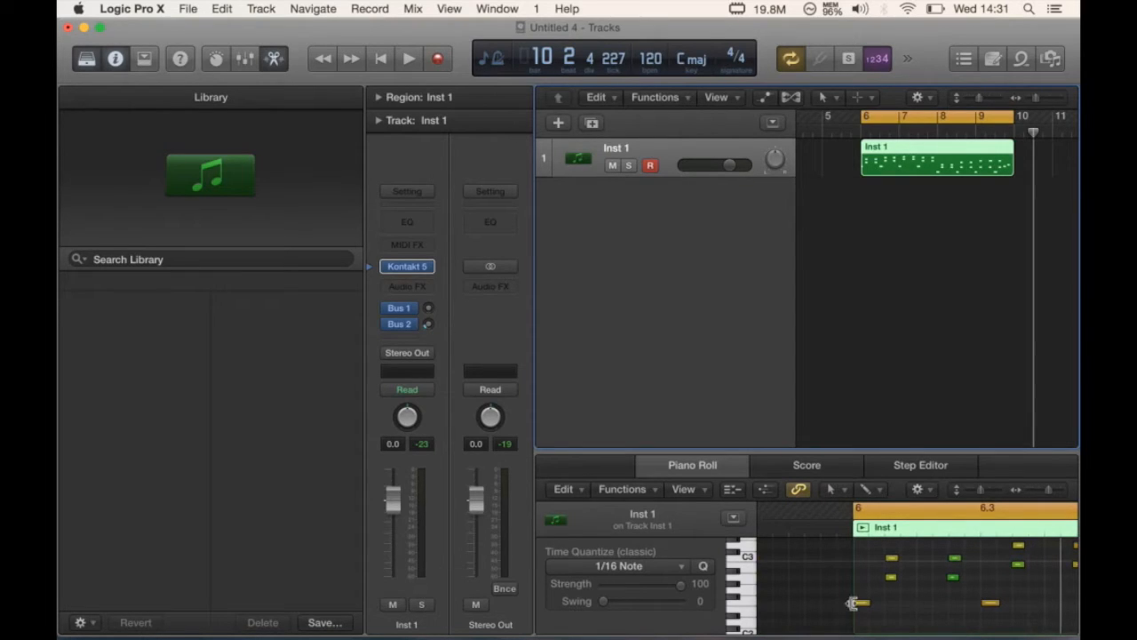
- Set Piano Roll snapping to Division with notes snapped to absolute value, and snap the region's first note to bar 6
click(928, 489)
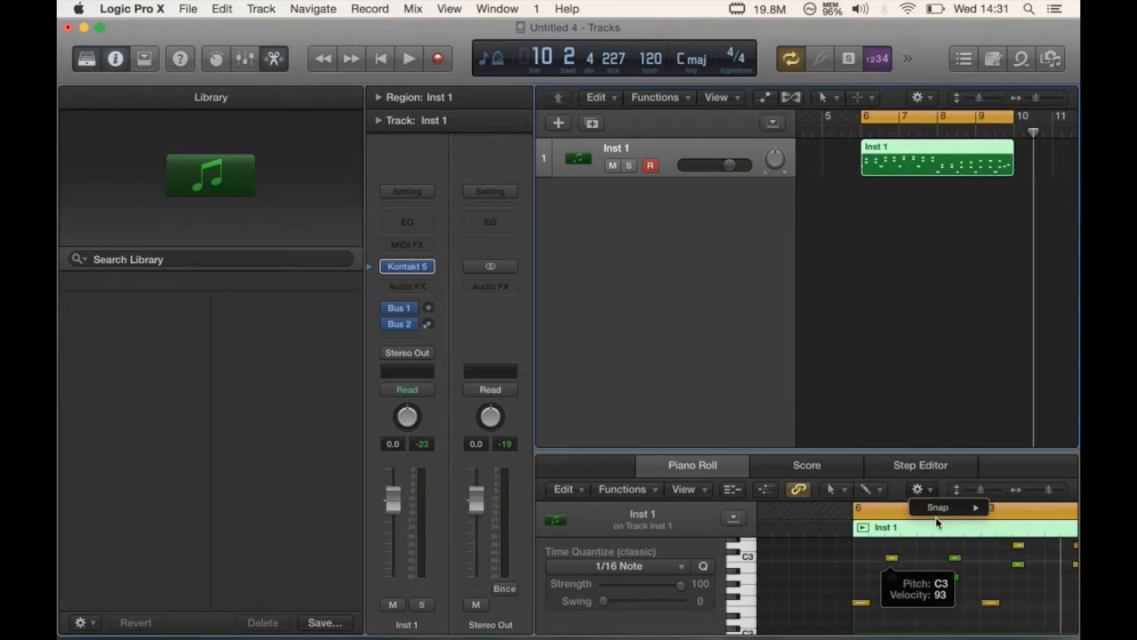
mouse_move(943, 512)
click(819, 354)
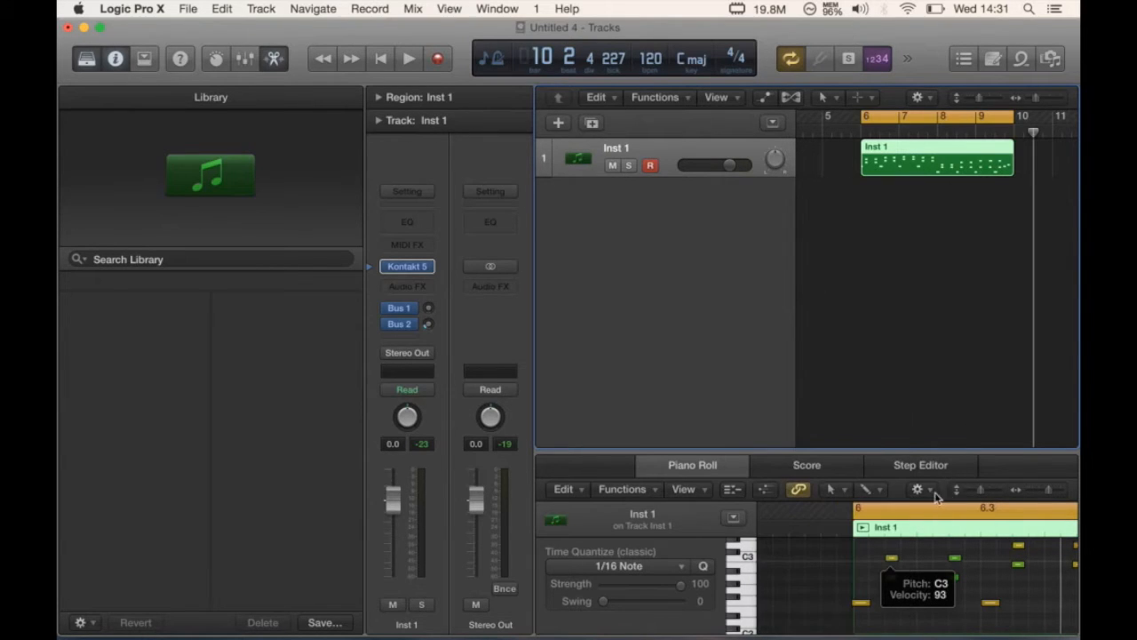
click(920, 489)
click(853, 609)
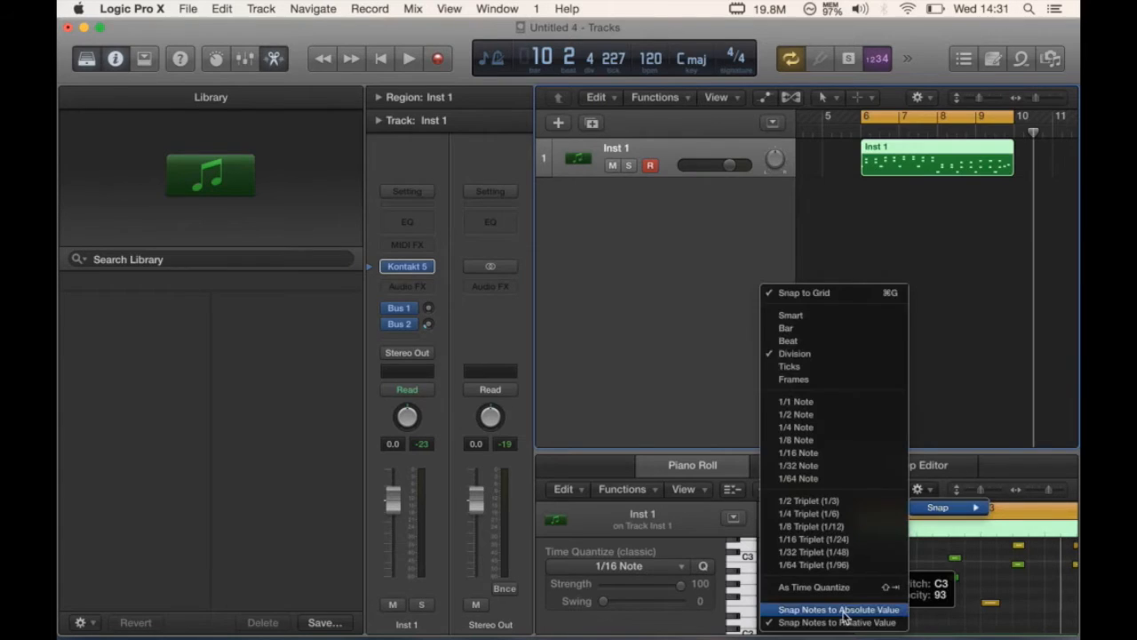
drag(857, 604, 860, 611)
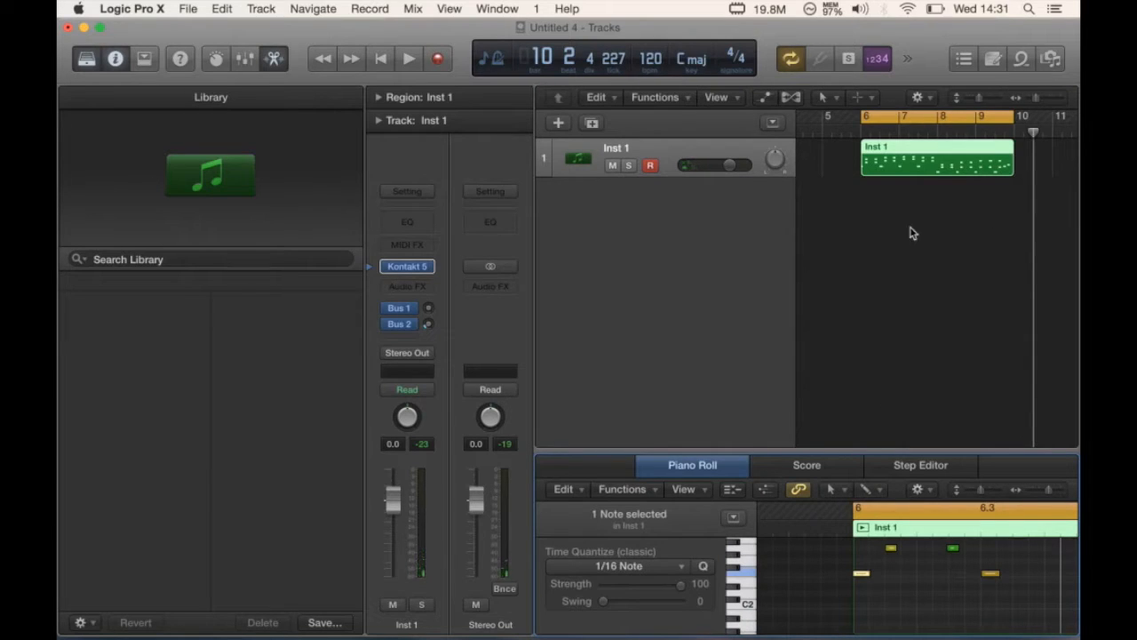
- Listen to the part from bar 6, and adjust the chord just before 7.3 with the Velocity Tool, giving its upper note velocity 84
key(space)
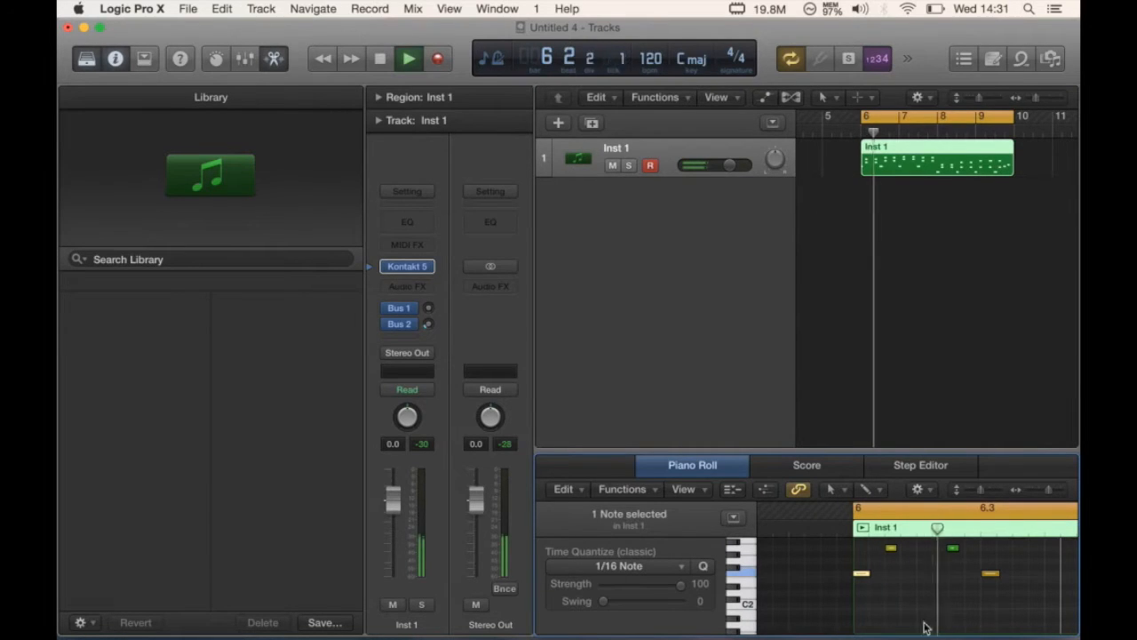
scroll(969, 602, up, 3)
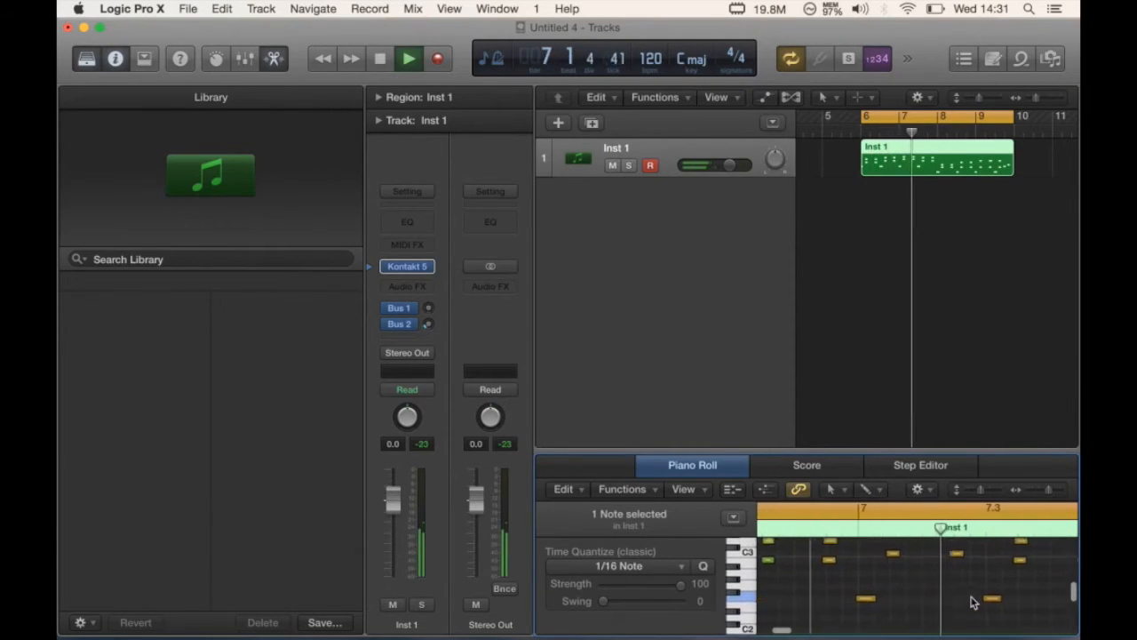
key(space)
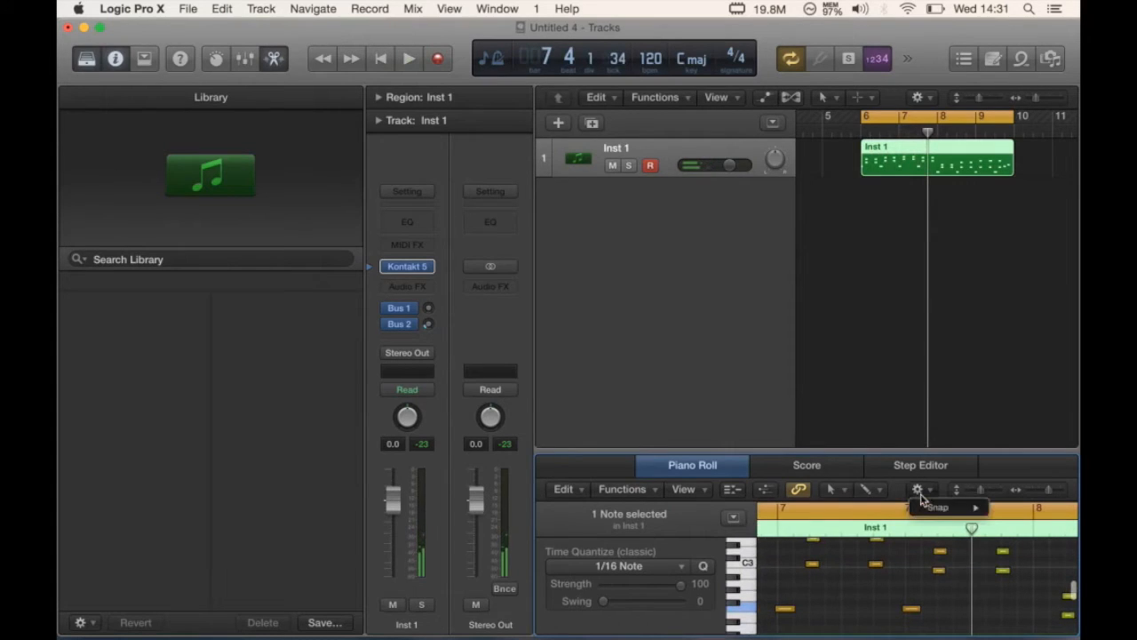
click(920, 489)
mouse_move(944, 508)
click(837, 369)
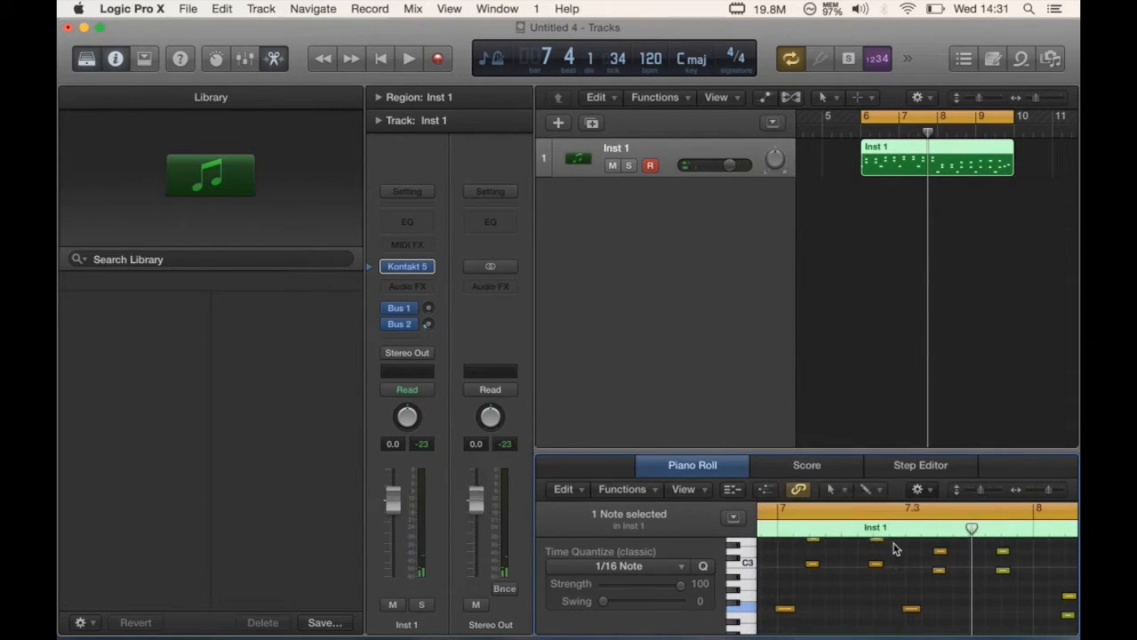
click(834, 489)
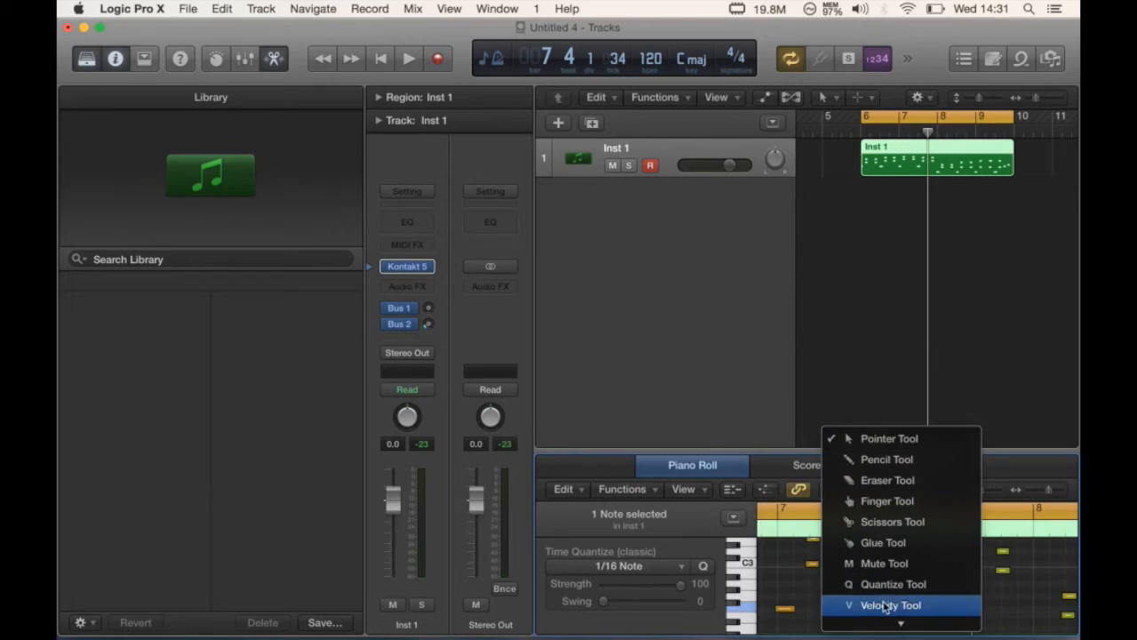
click(884, 603)
drag(876, 565, 876, 595)
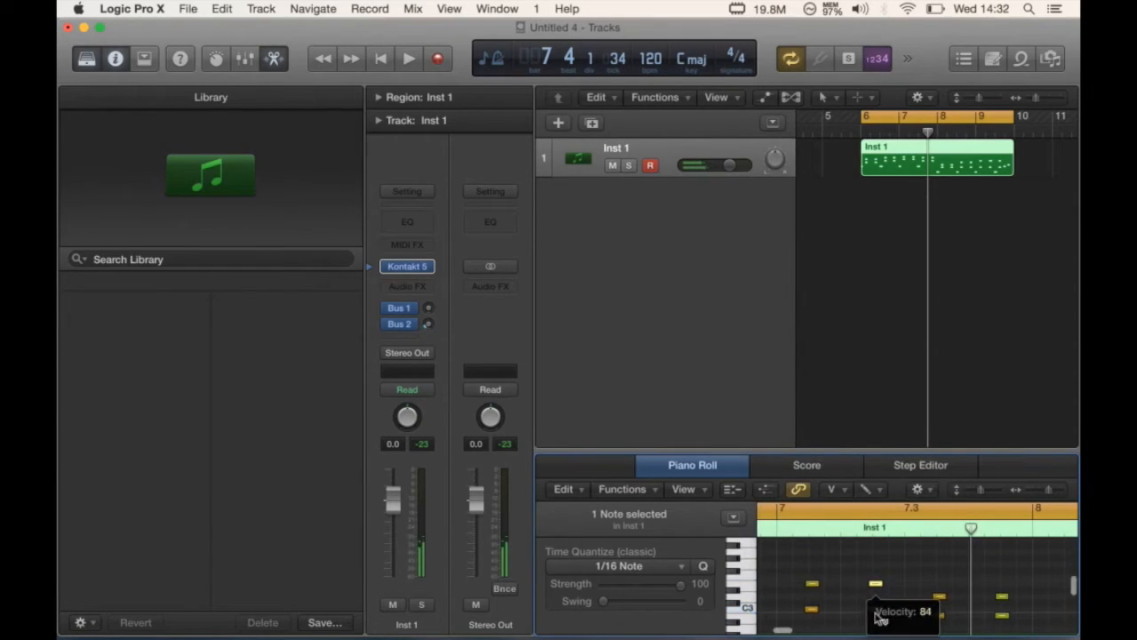
- Turn off cycling, raise the velocity of the lower note in the first chord after bar 8, and play that passage back
click(800, 505)
click(770, 520)
key(space)
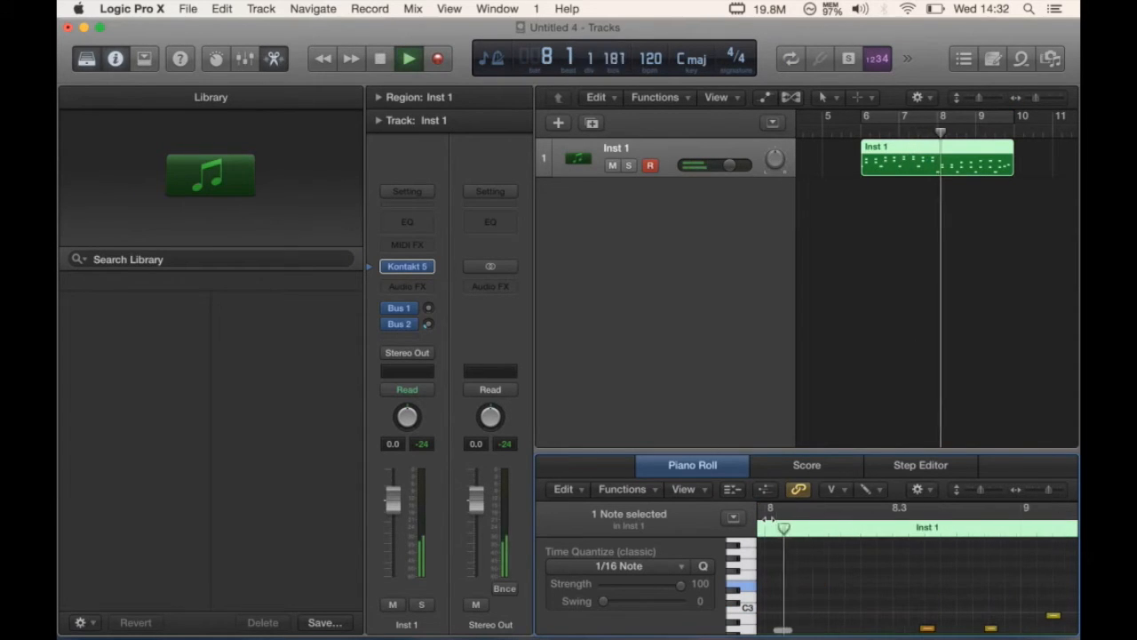
key(space)
scroll(896, 624, down, 4)
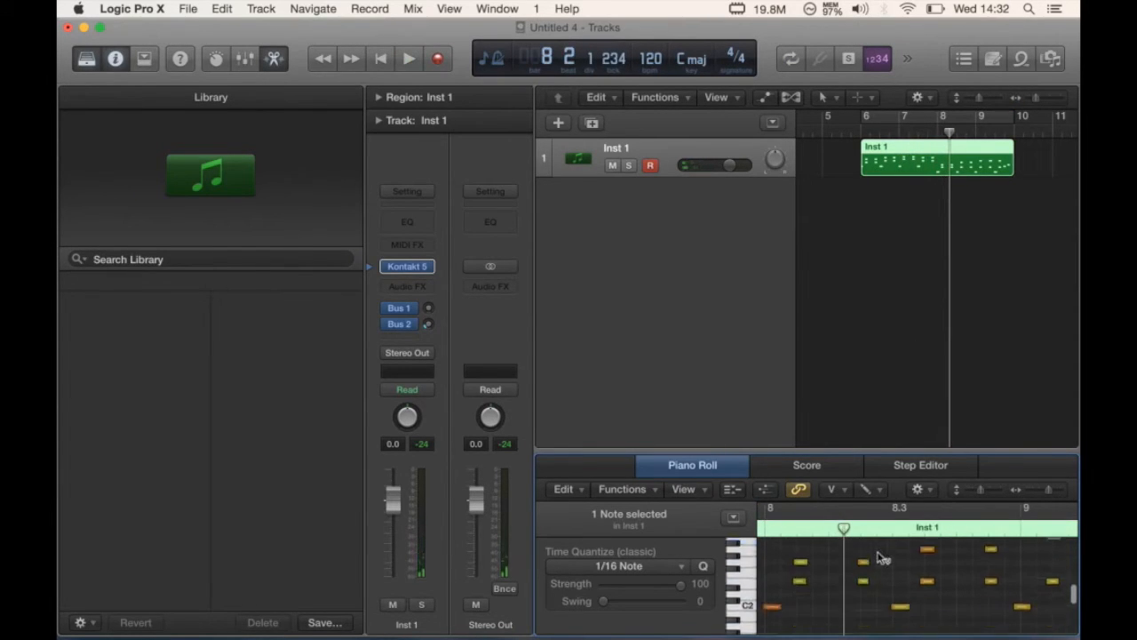
drag(800, 580, 804, 546)
scroll(804, 546, left, 3)
scroll(804, 546, up, 1)
key(space)
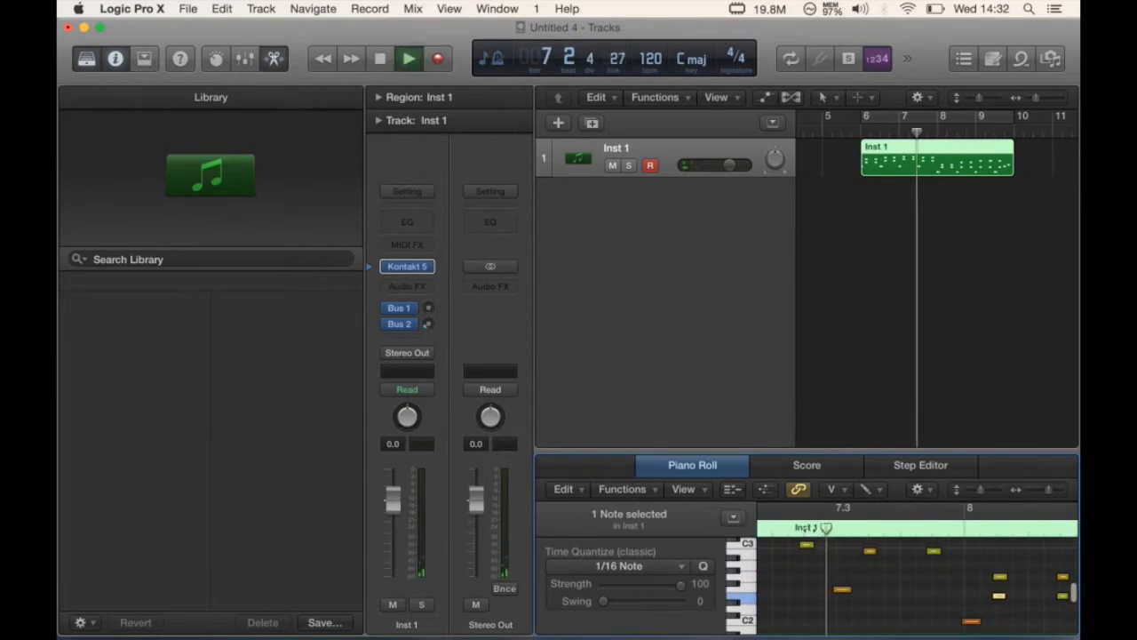
scroll(1024, 590, right, 2)
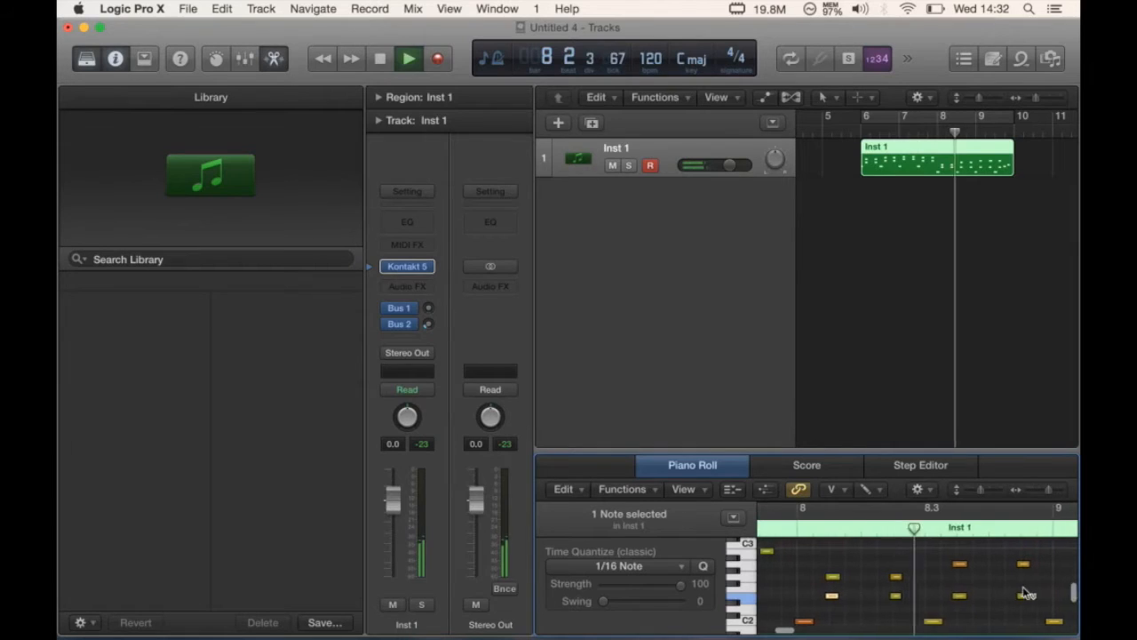
key(space)
- Adjust the velocities of both notes in the chord just before 8.3, setting the upper one to 99, and play it back
click(892, 578)
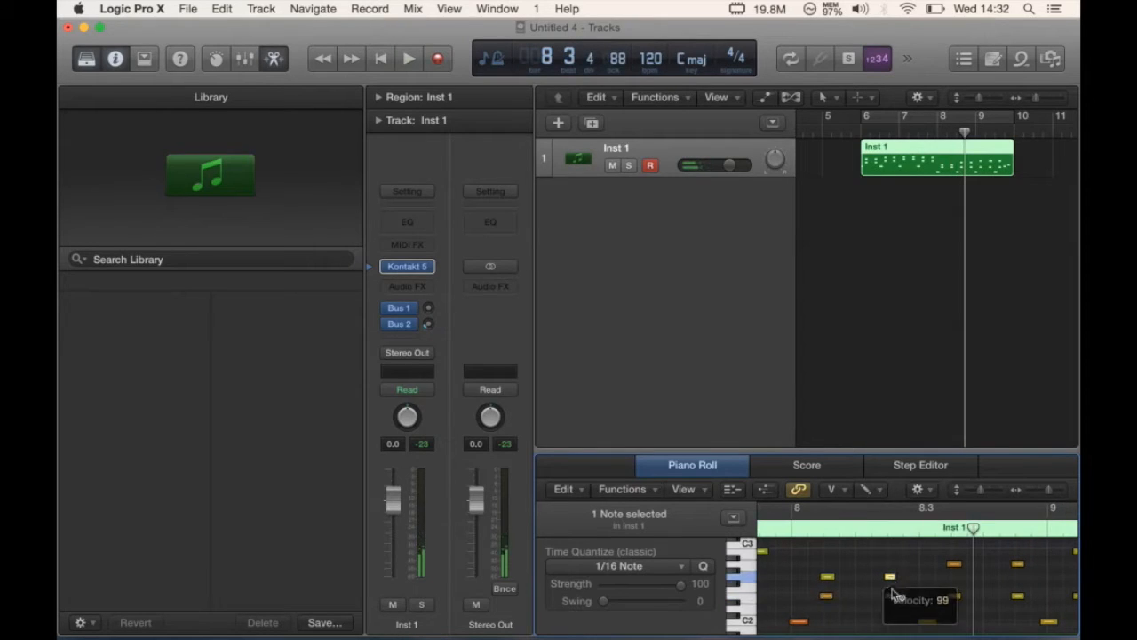
drag(891, 599, 894, 579)
click(782, 527)
key(space)
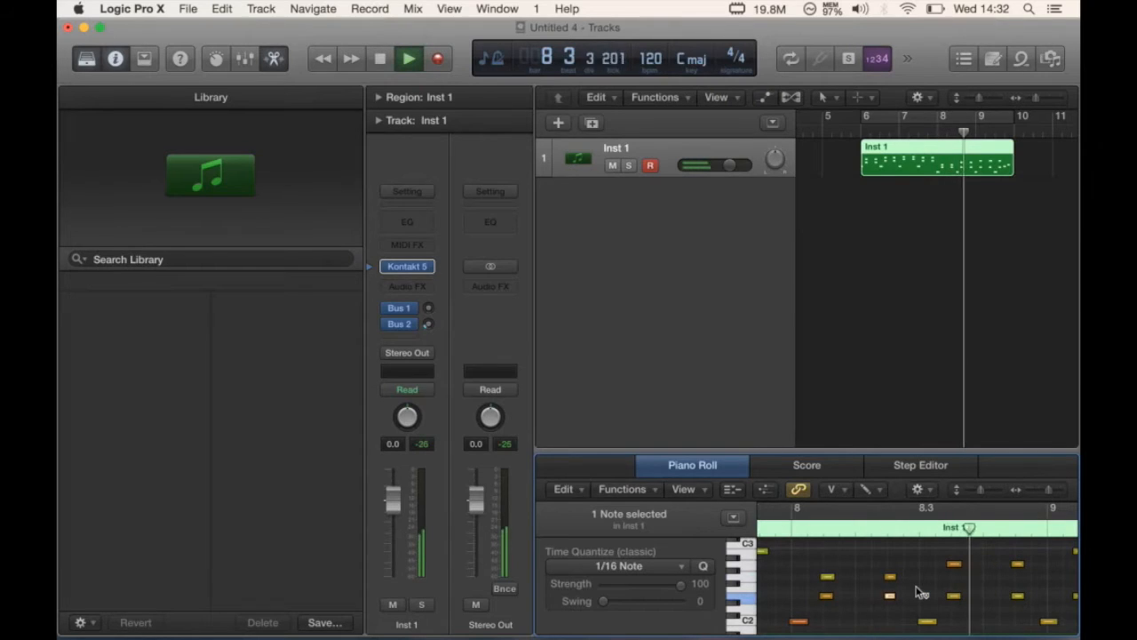
key(space)
- Balance the note velocities of the two chords between 8.3 and bar 9, and play the passage through bar 9
drag(920, 588, 1041, 607)
drag(949, 595, 953, 597)
click(954, 565)
click(1018, 566)
drag(1019, 566, 1019, 588)
click(853, 520)
key(space)
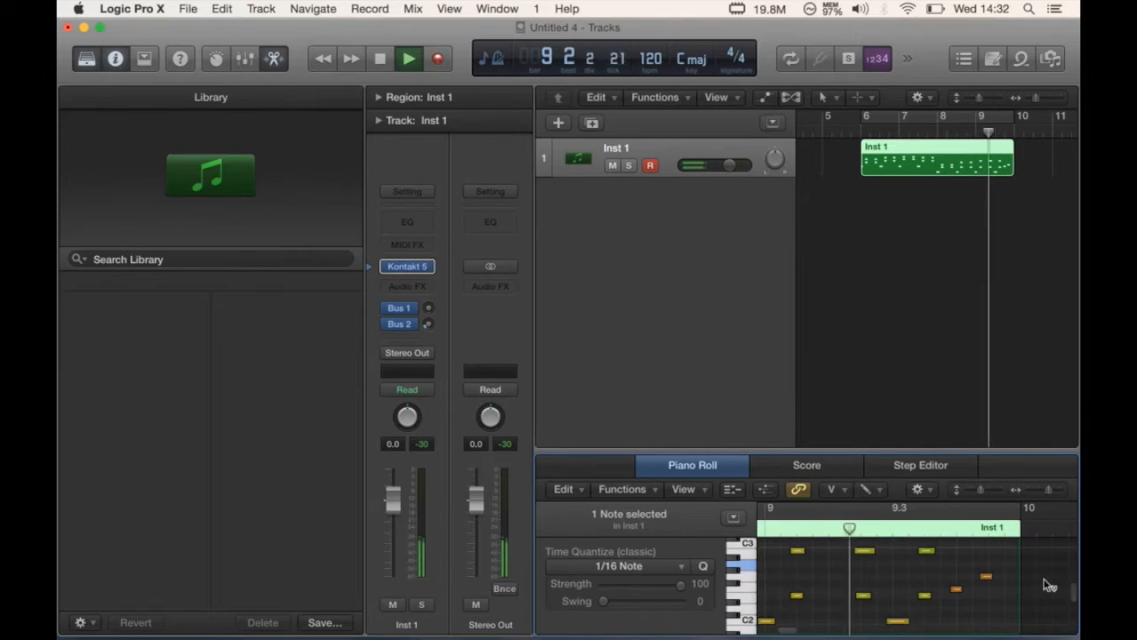
key(space)
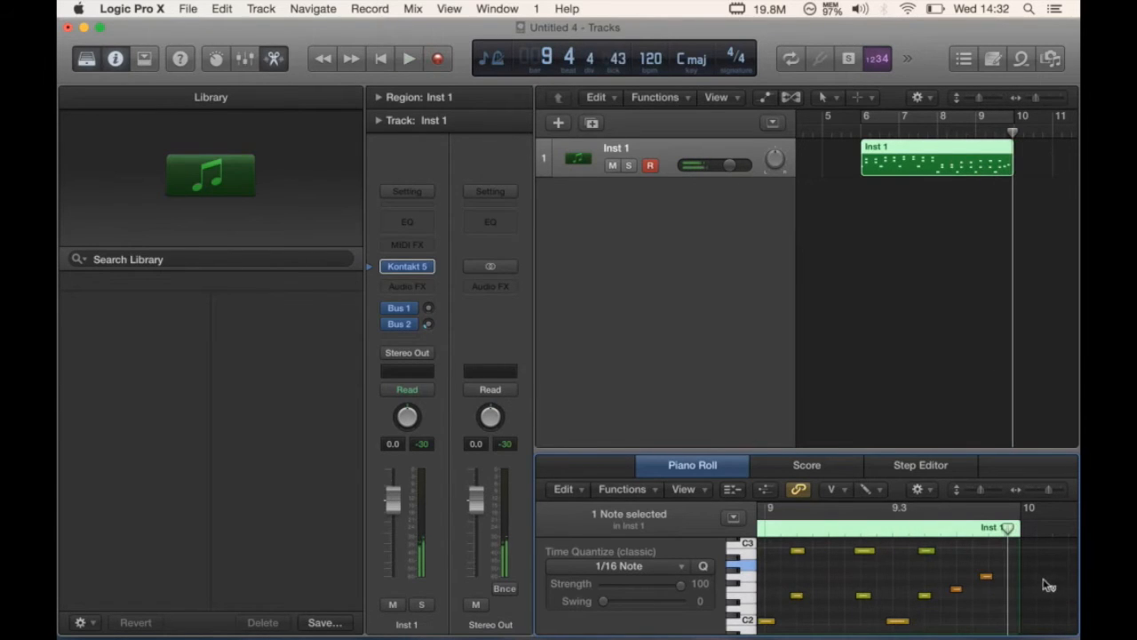
- Return to the Pointer Tool and lower the last two notes of bar 9 in pitch to D2 and E2
click(828, 480)
click(860, 510)
click(942, 548)
scroll(948, 561, down, 1)
drag(956, 580, 957, 598)
click(966, 565)
double_click(922, 526)
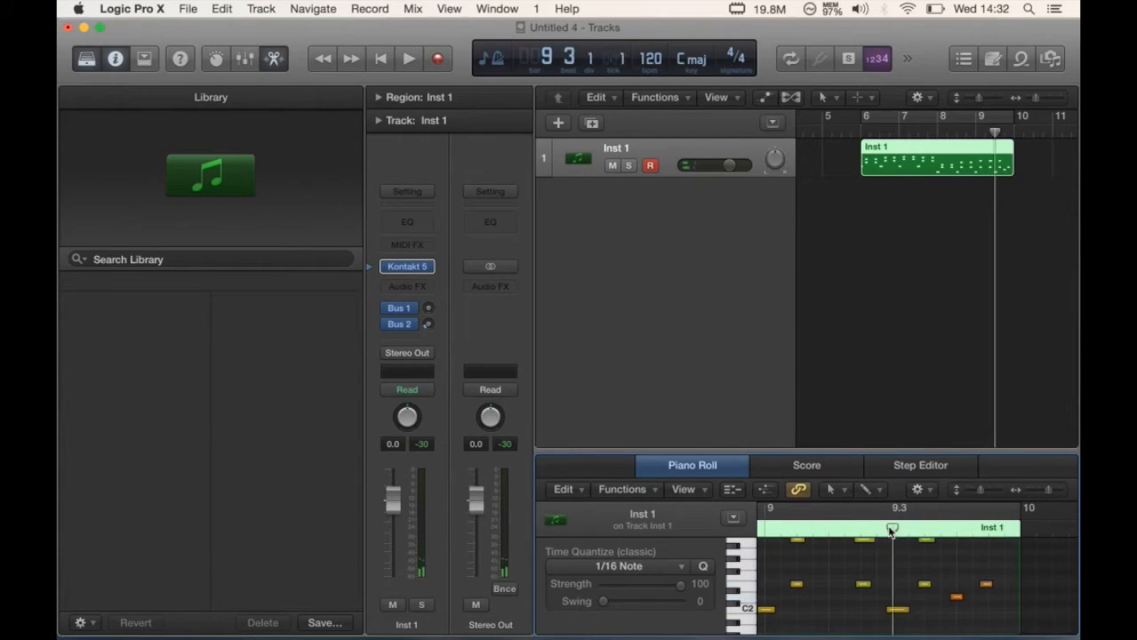
- Turn cycling back on for bars 6 to 10 and raise the Inst 1 track volume to 6.0 dB during playback
click(942, 117)
key(space)
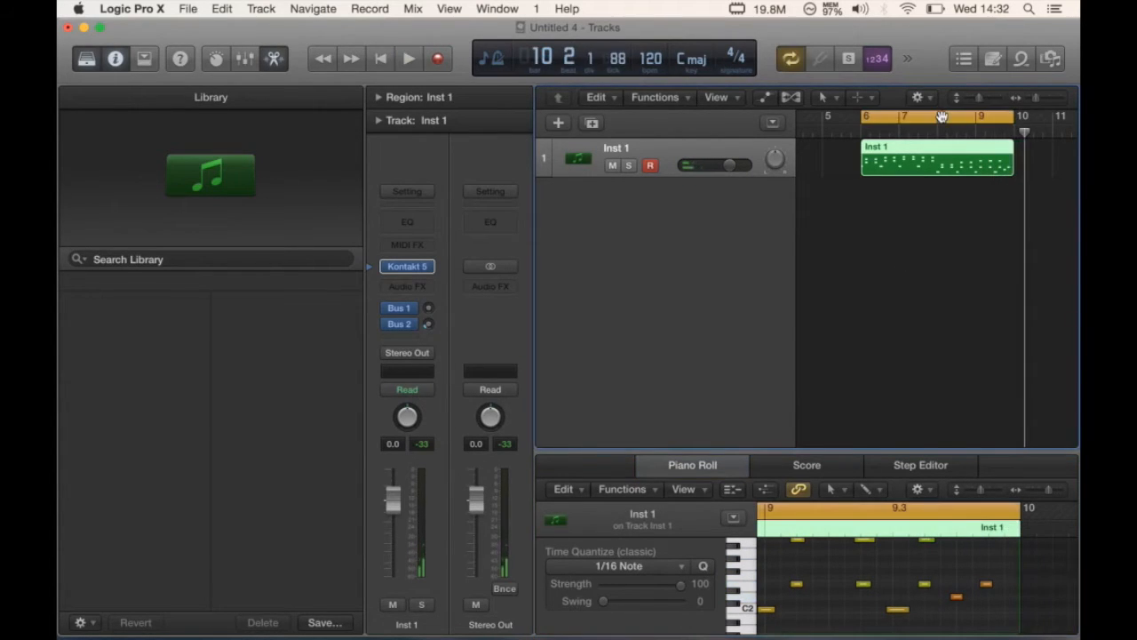
key(space)
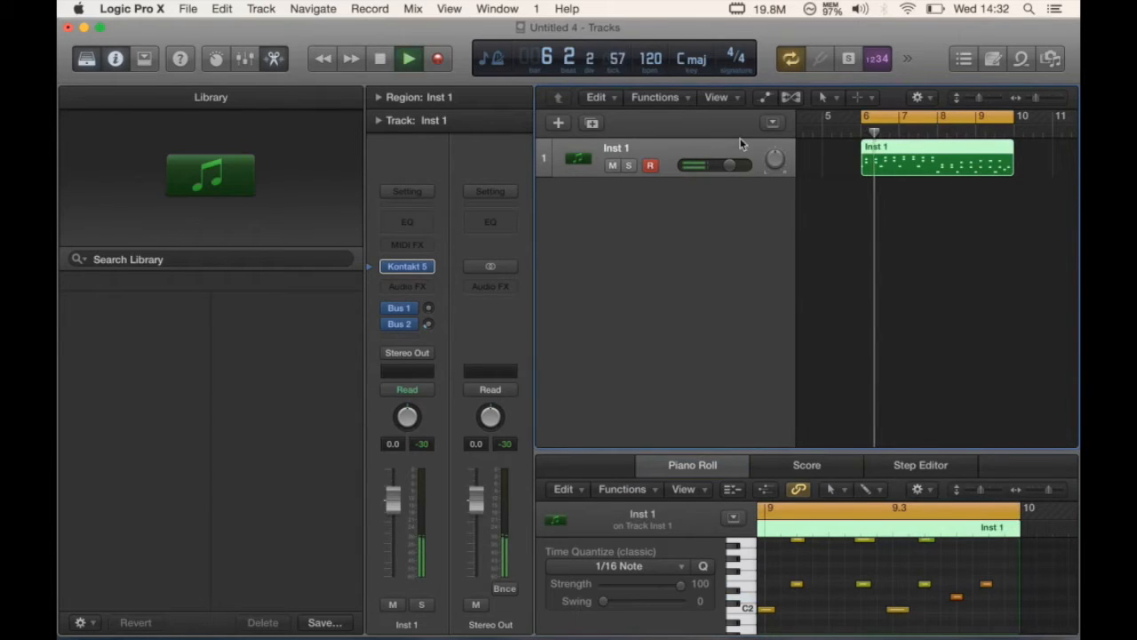
mouse_move(729, 169)
drag(729, 167, 749, 167)
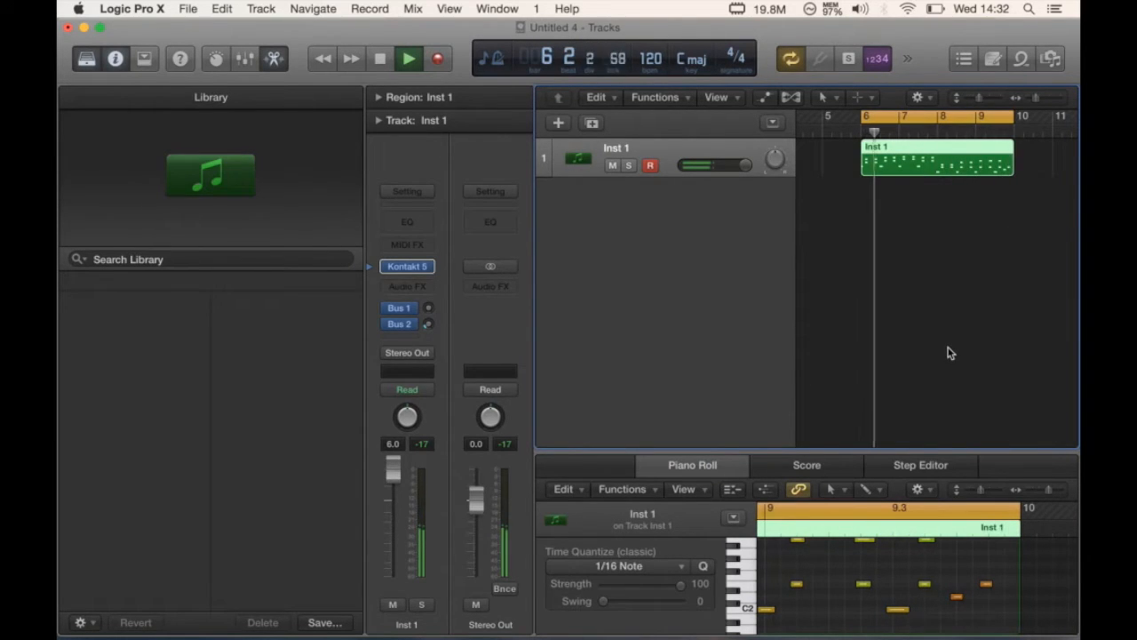
key(space)
- Nudge the last two notes of bar 9 and the chord just before them slightly later while the cycle plays
drag(993, 608, 962, 602)
key(space)
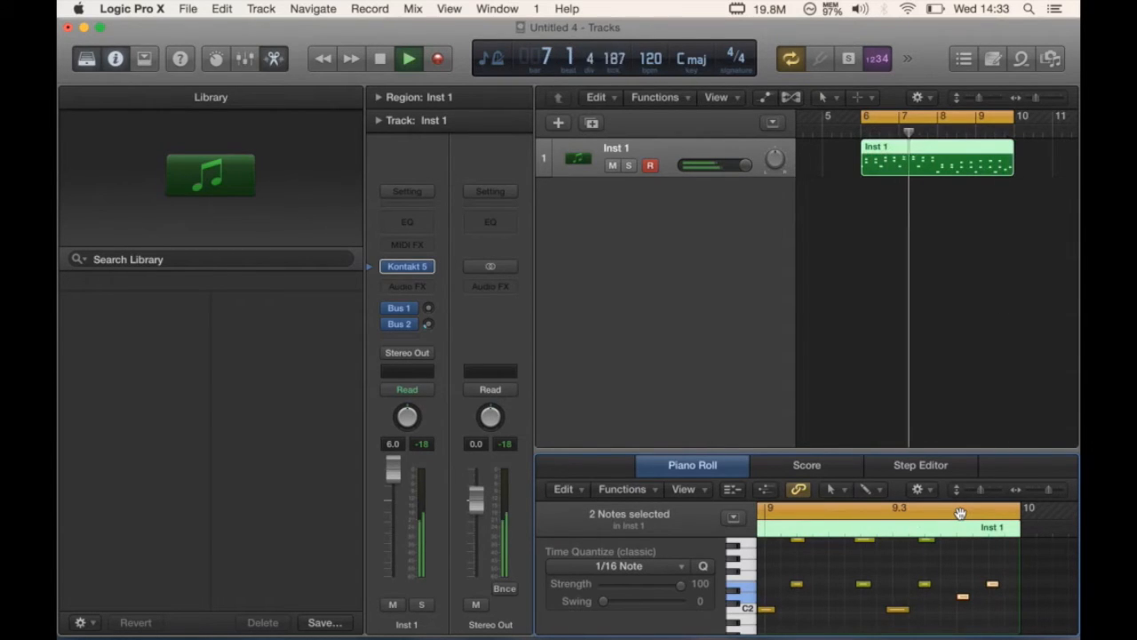
click(927, 585)
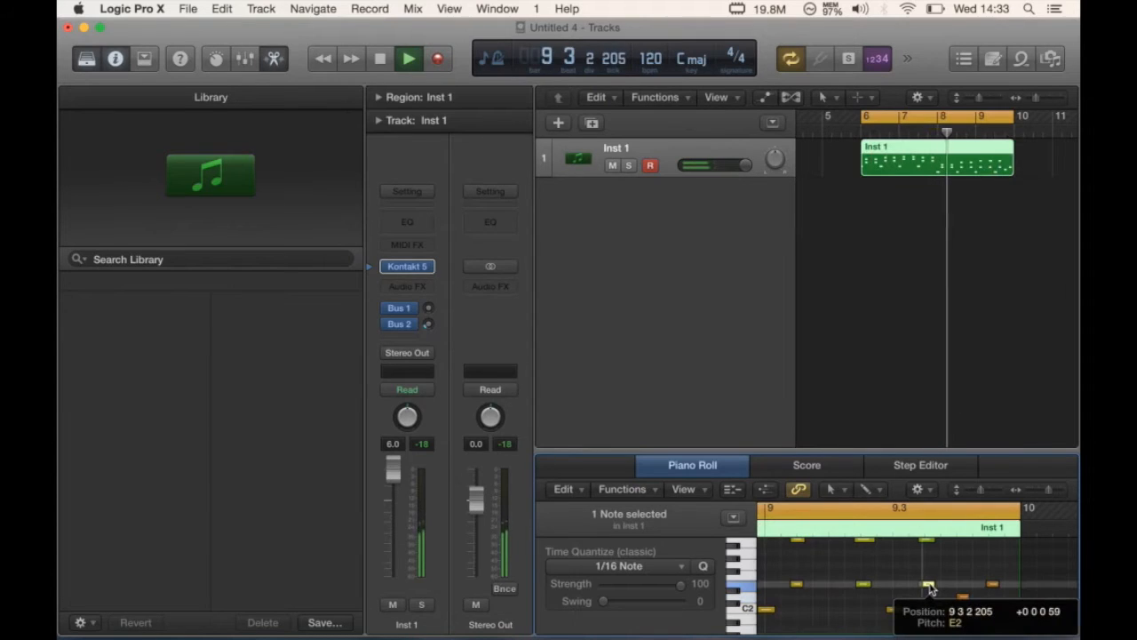
click(926, 540)
- Shift the C2 note at 9.3 and the E2 notes on either side of it slightly later, and stop playback
drag(898, 610, 897, 601)
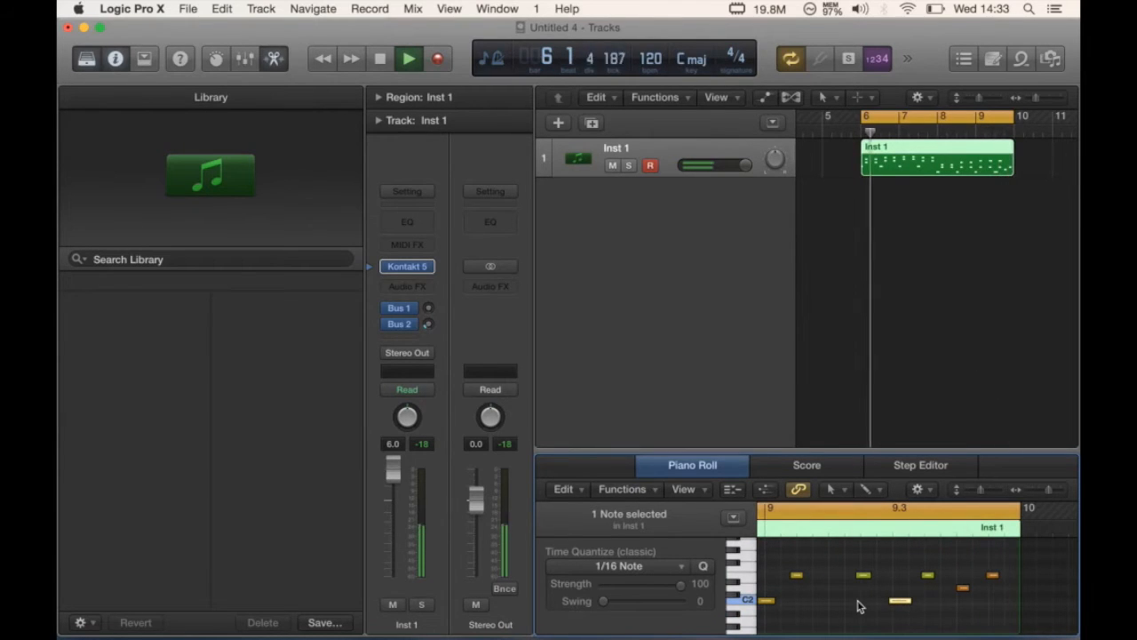
drag(904, 607, 866, 579)
click(927, 577)
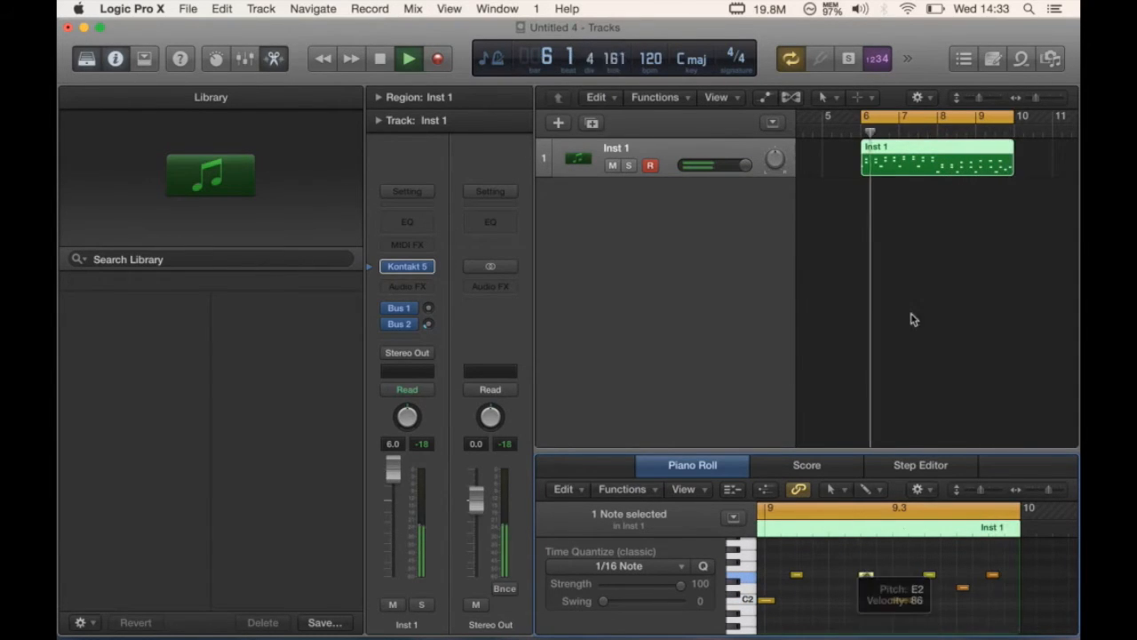
key(space)
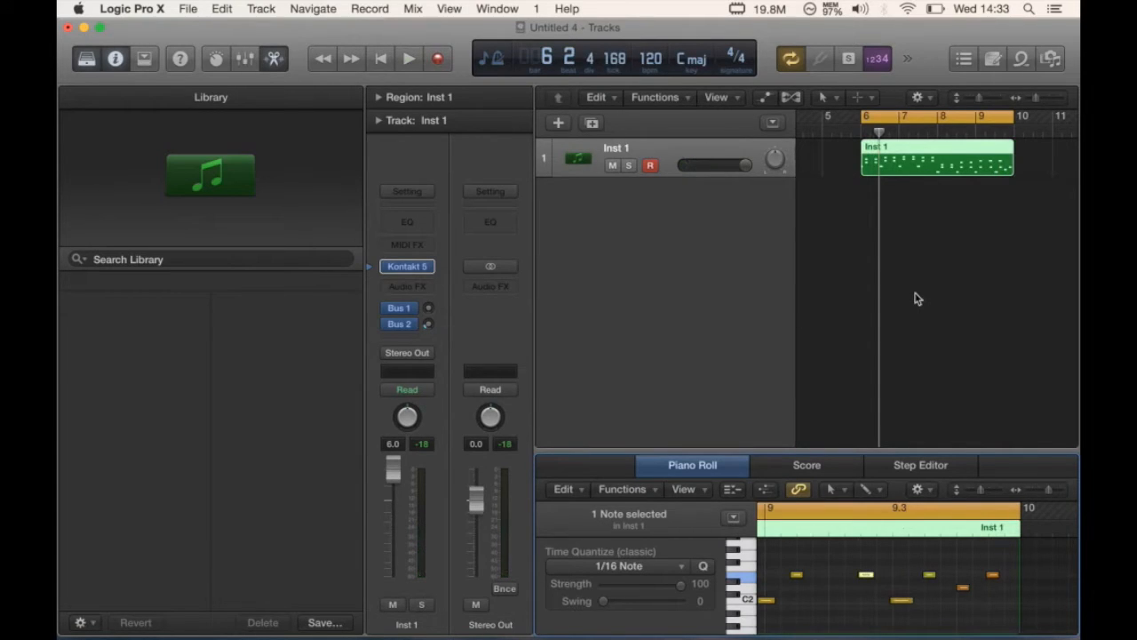
- Rename the Inst 1 track as Albion 2 Pizzicato
double_click(621, 148)
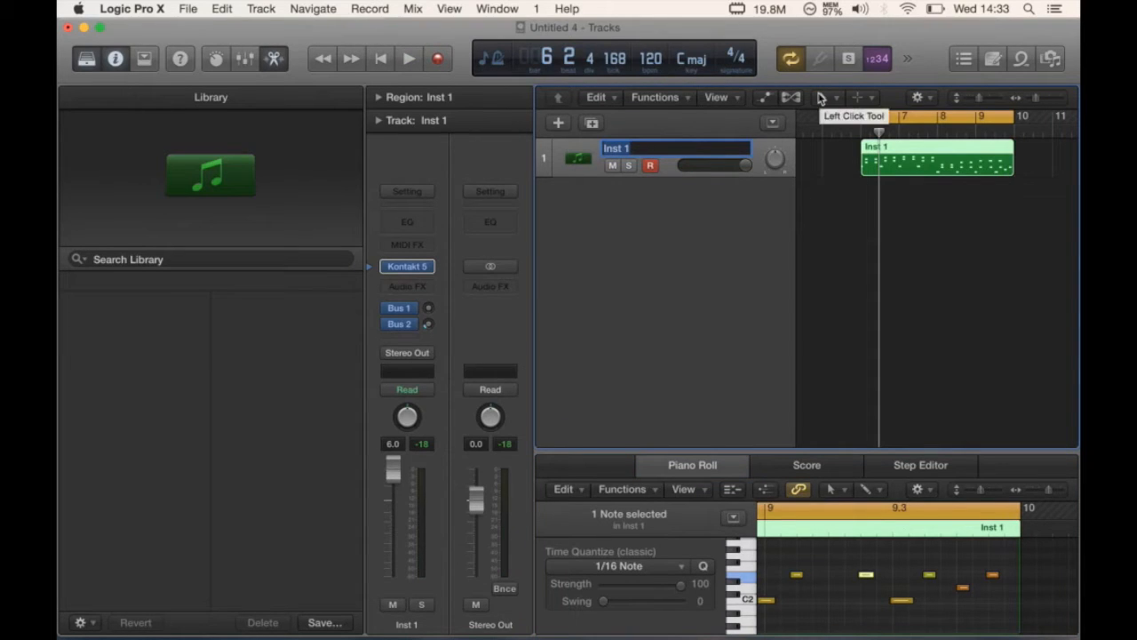
text(Albion P)
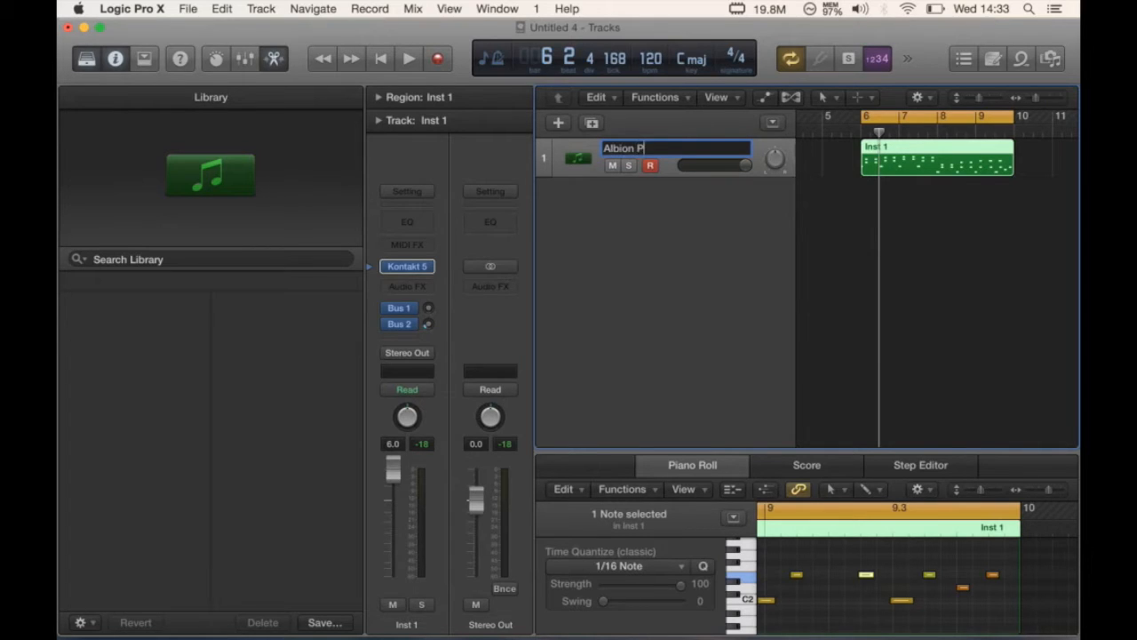
text(to)
key(Return)
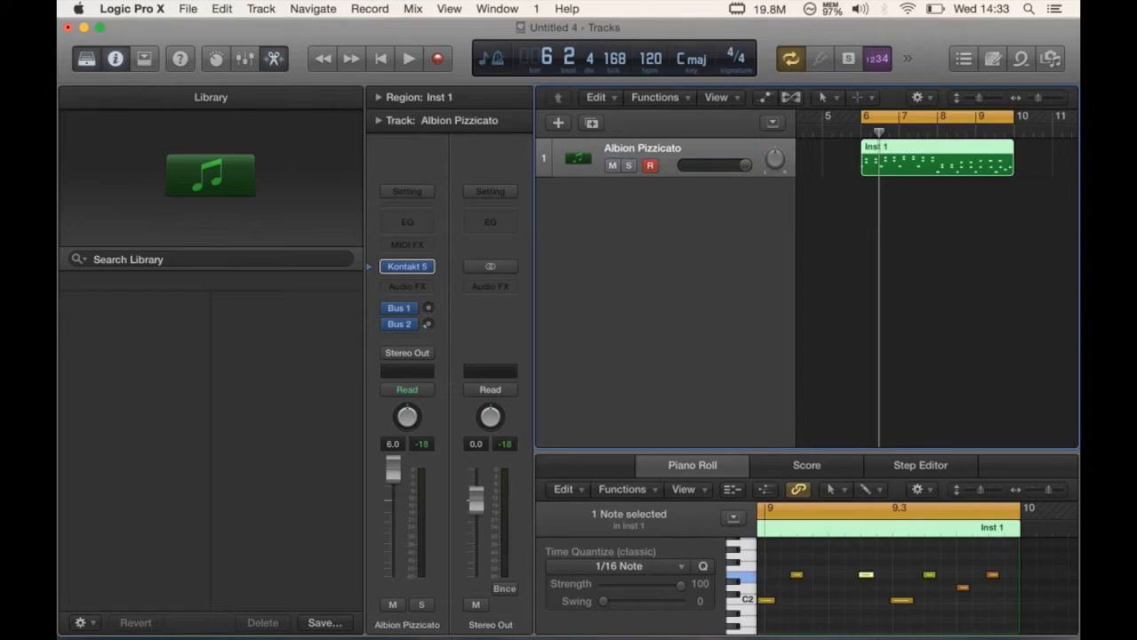
double_click(632, 149)
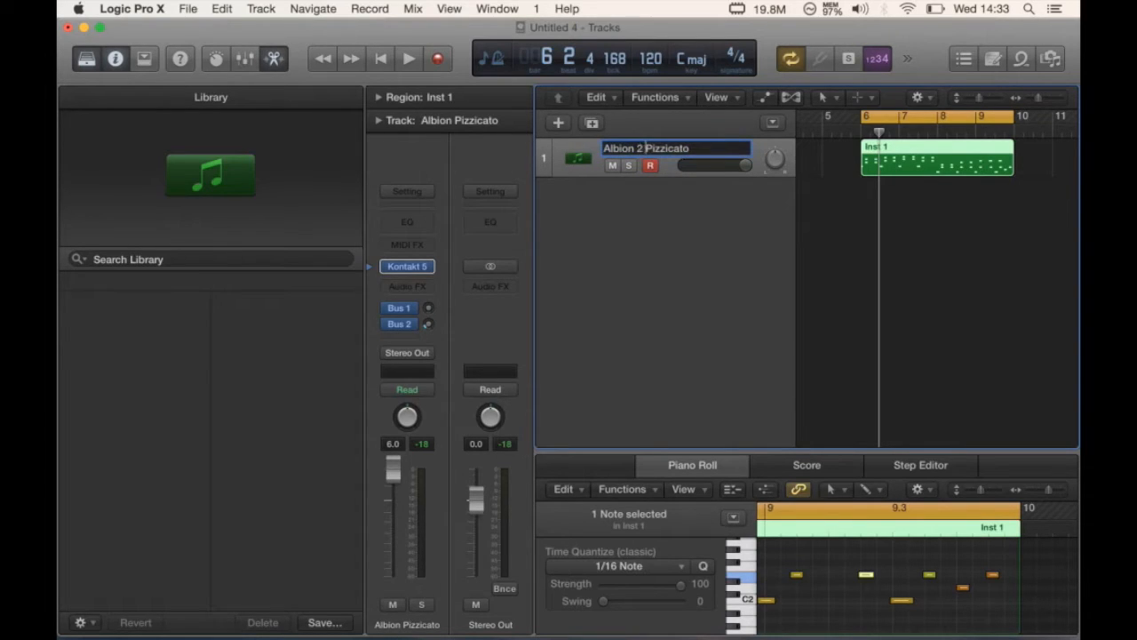
key(Return)
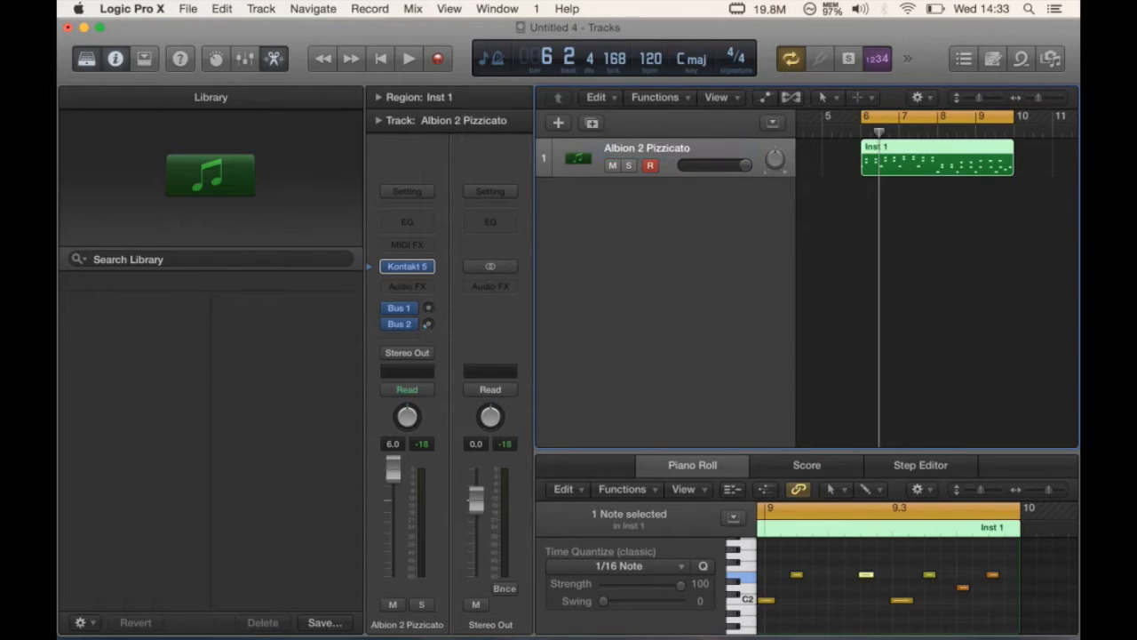
- Duplicate the Albion 2 Pizzicato track with its settings and check the Kontakt instrument loaded on the new track
click(592, 124)
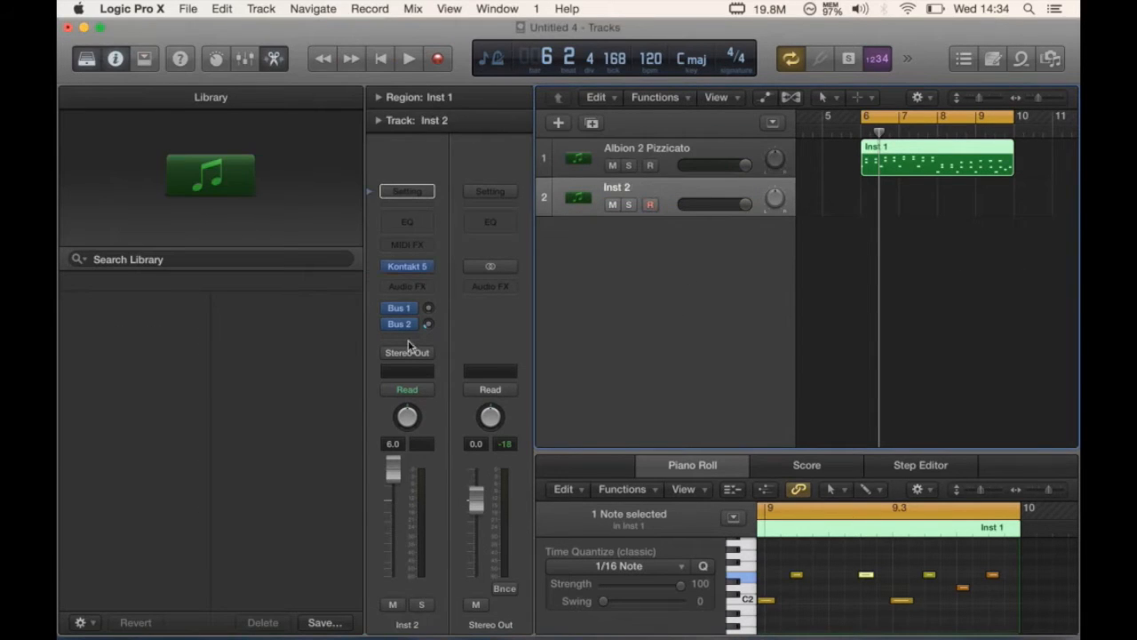
click(410, 267)
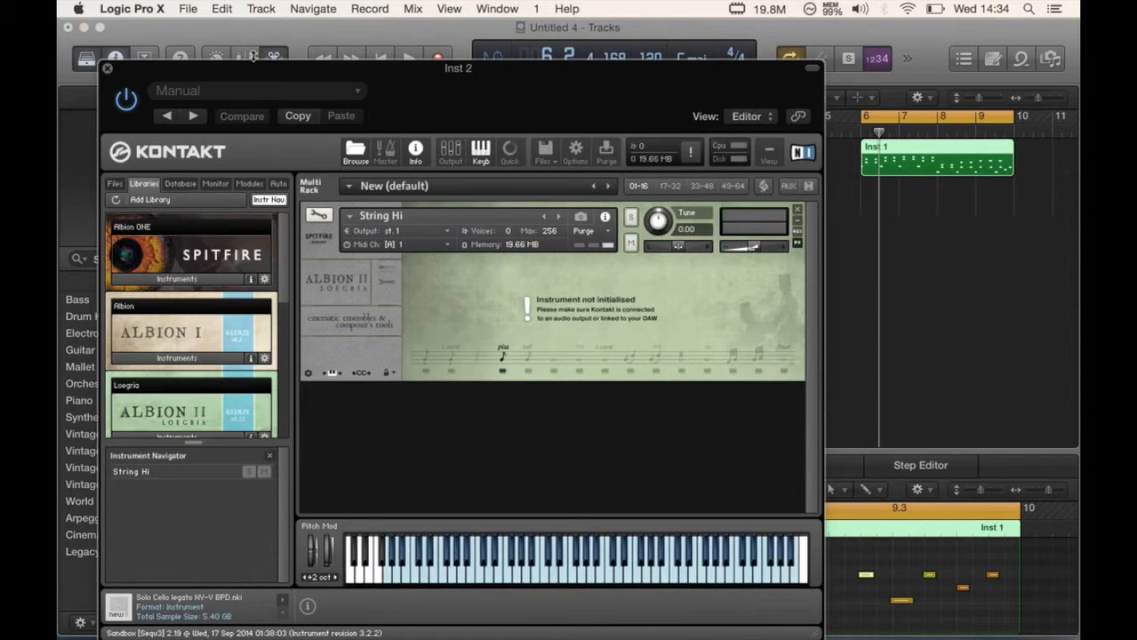
click(107, 69)
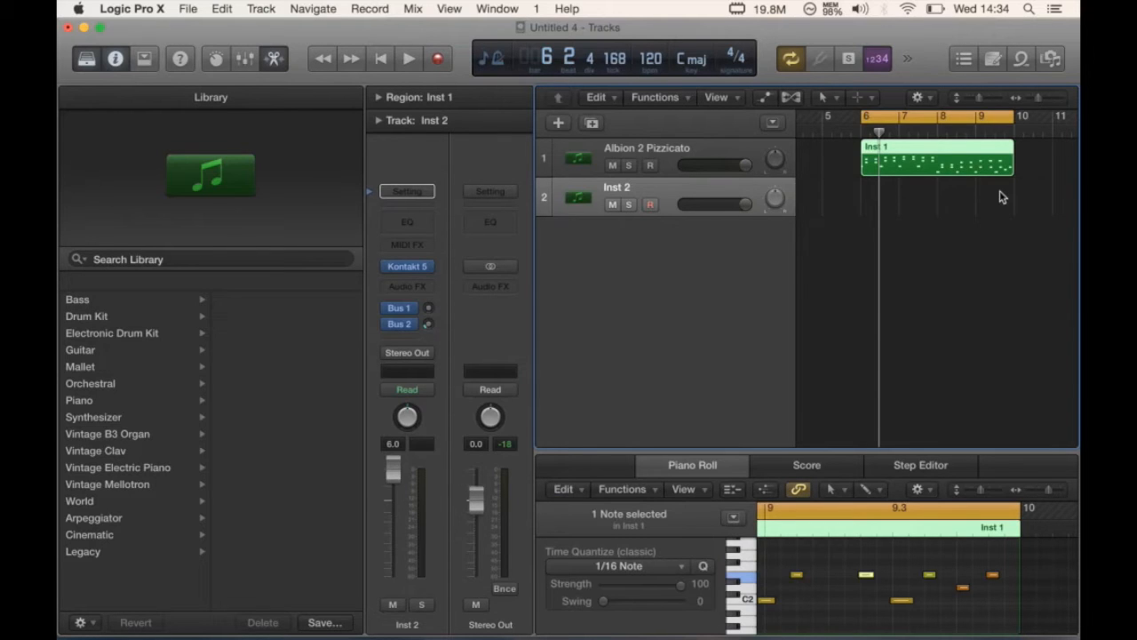
- In the Inst 2 track's Kontakt, remove String Hi and load String Lo.nki from the Albion II Loegria library
click(409, 268)
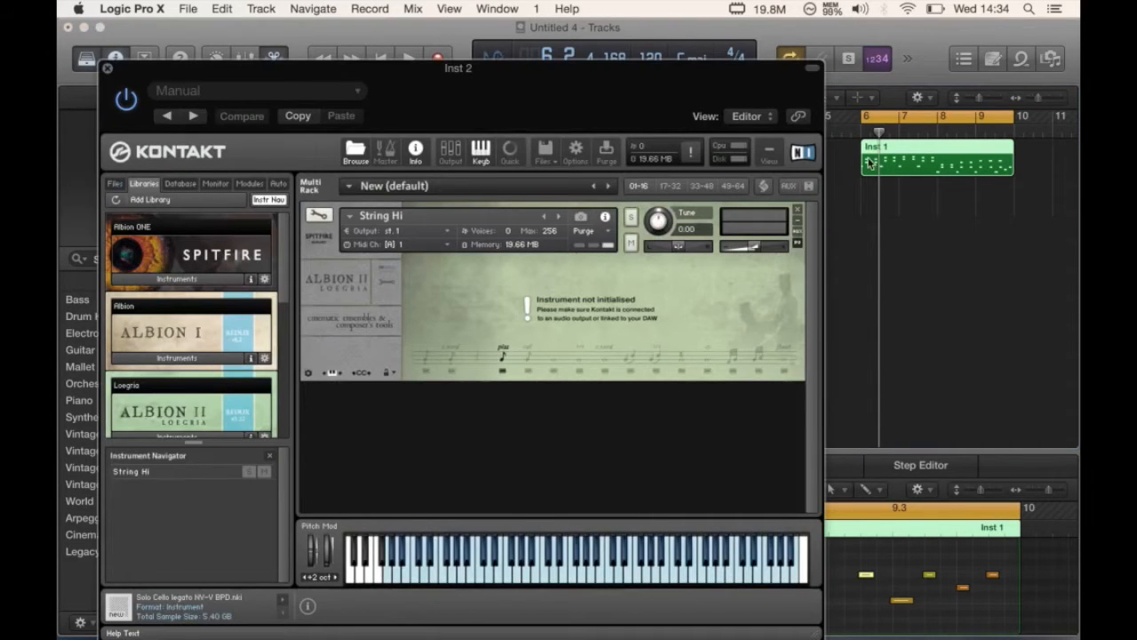
click(798, 210)
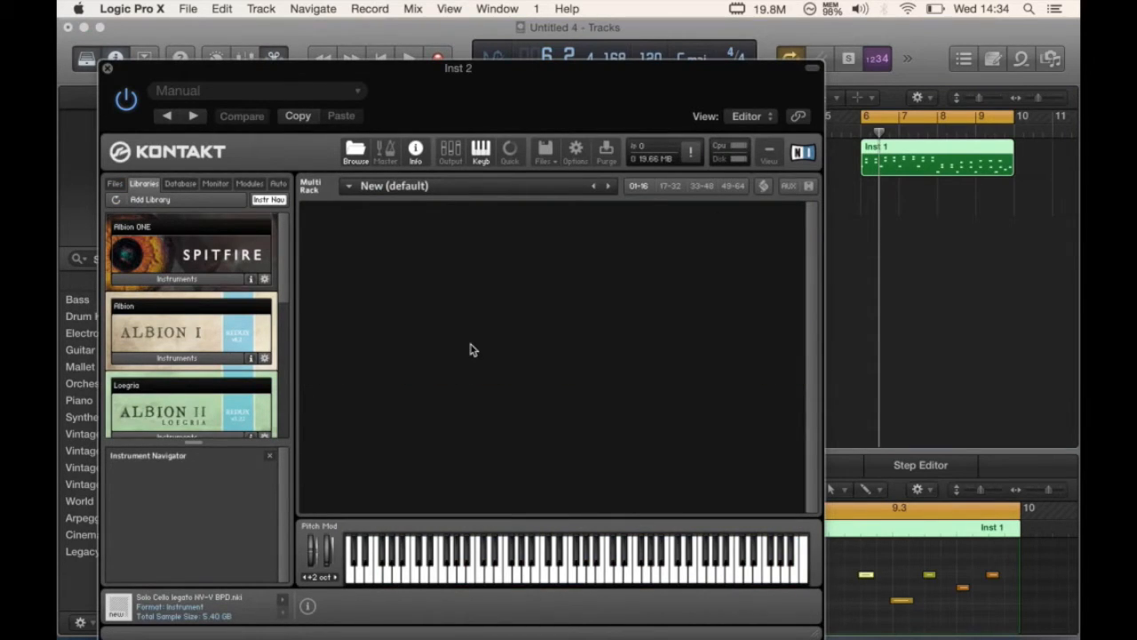
scroll(258, 341, down, 1)
click(214, 392)
scroll(199, 406, down, 5)
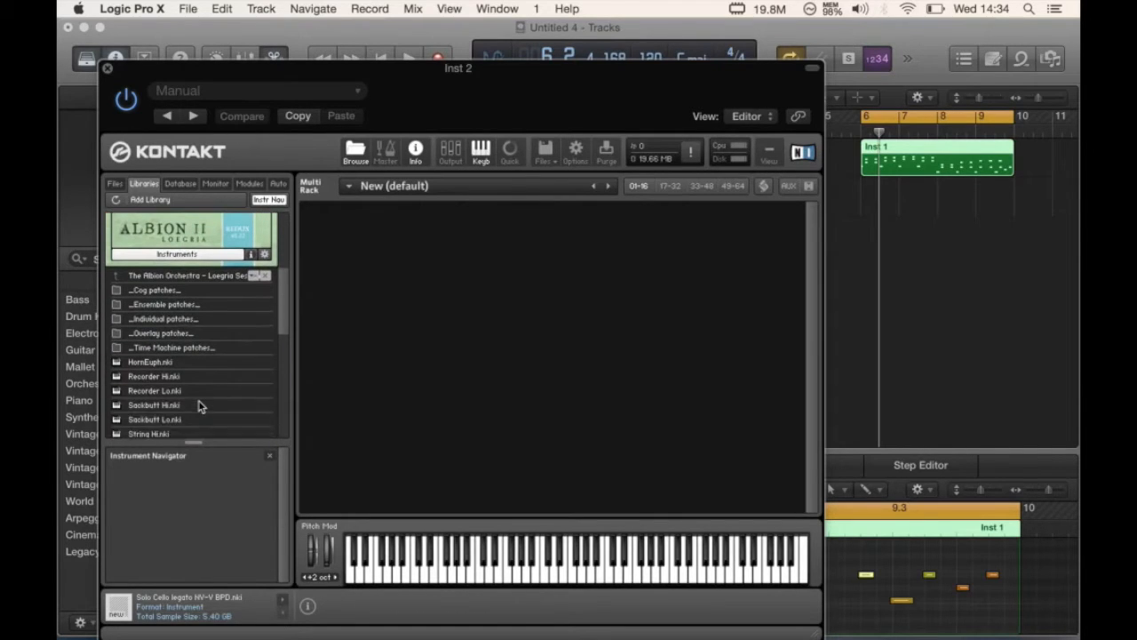
drag(152, 416, 442, 310)
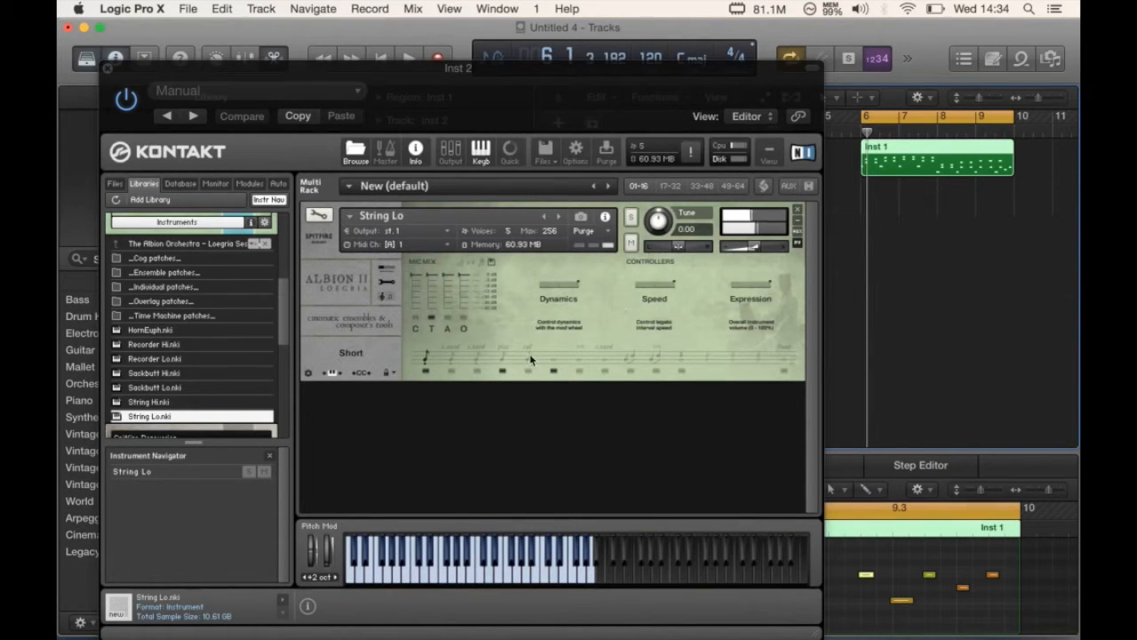
- Try the Short CS (Quiet) and Short CS (Longer) articulations of String Lo, switch to Pizzicato, and unload all other articulations
click(451, 369)
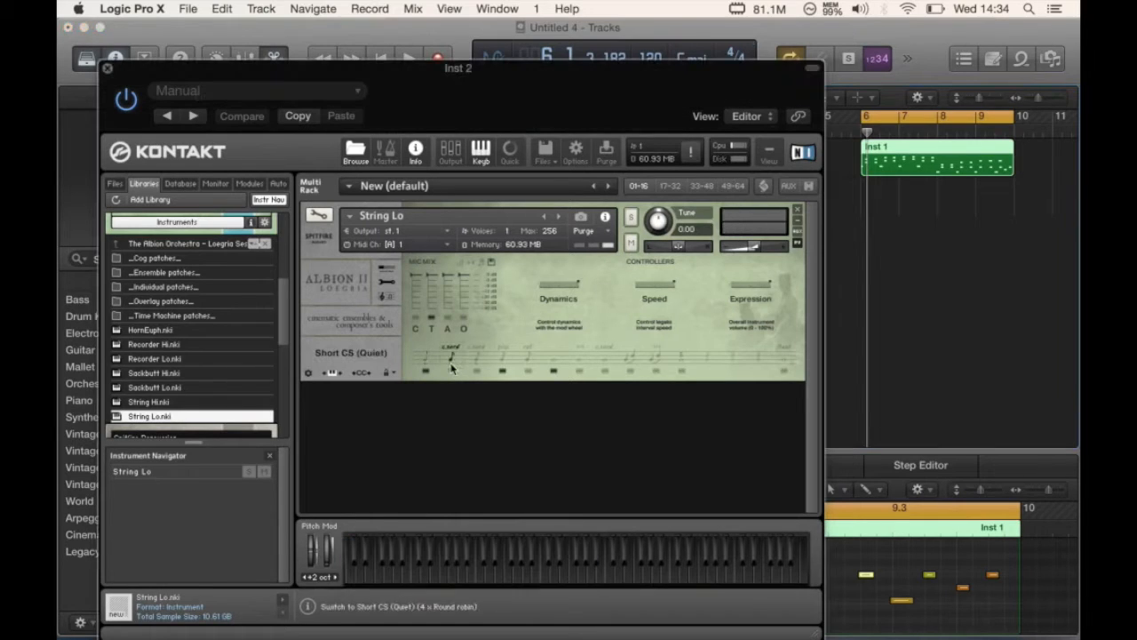
click(451, 371)
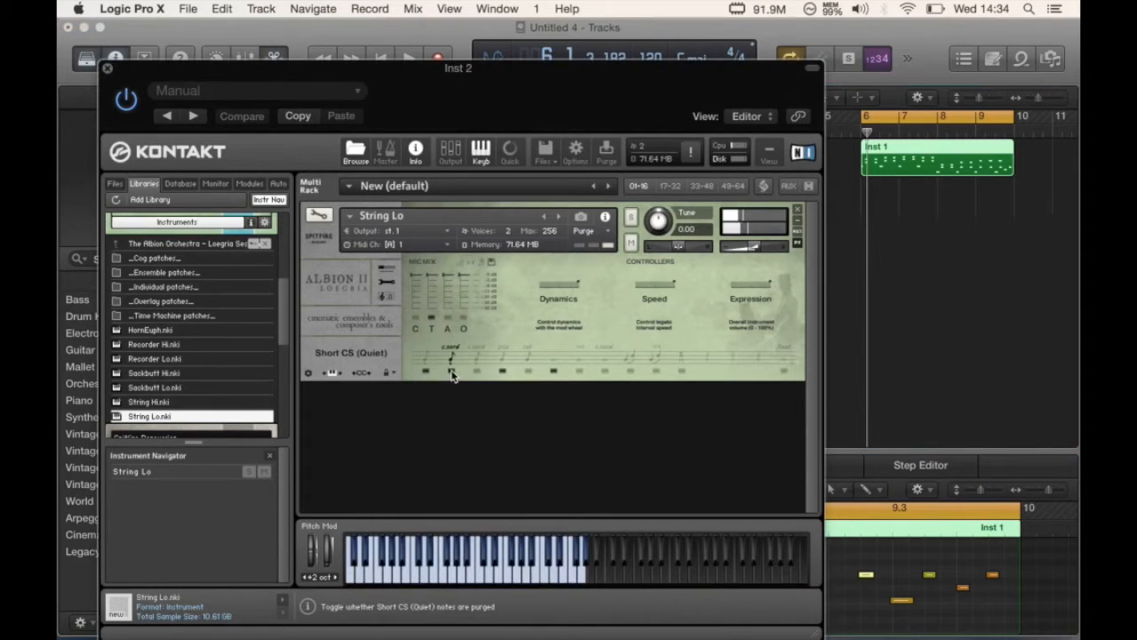
click(477, 362)
click(479, 373)
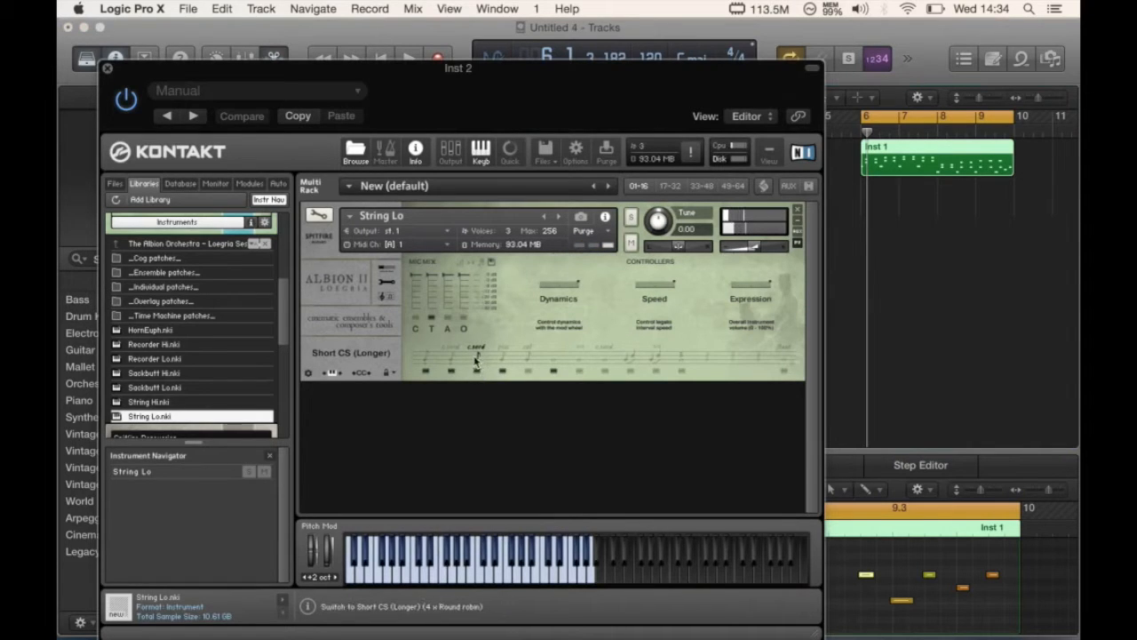
click(502, 356)
click(423, 372)
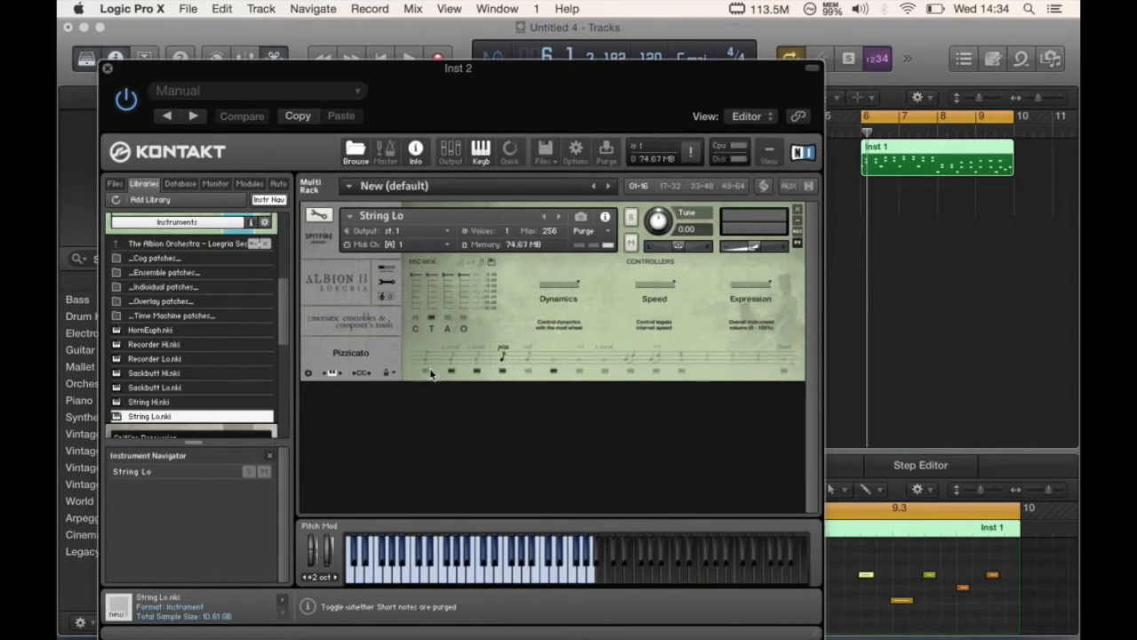
click(476, 373)
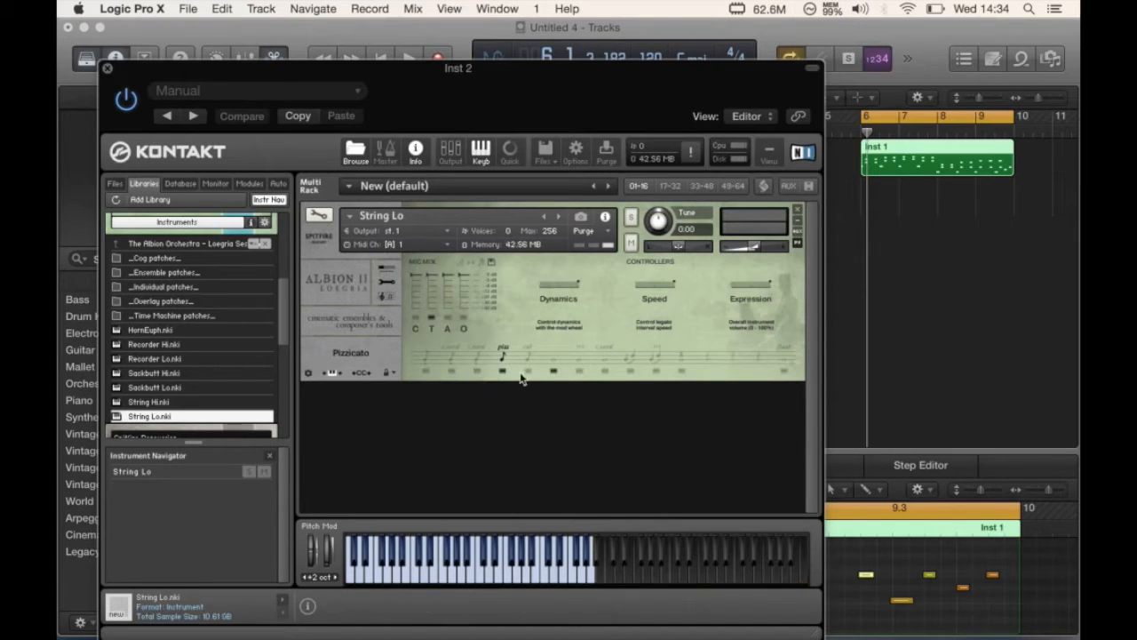
click(554, 371)
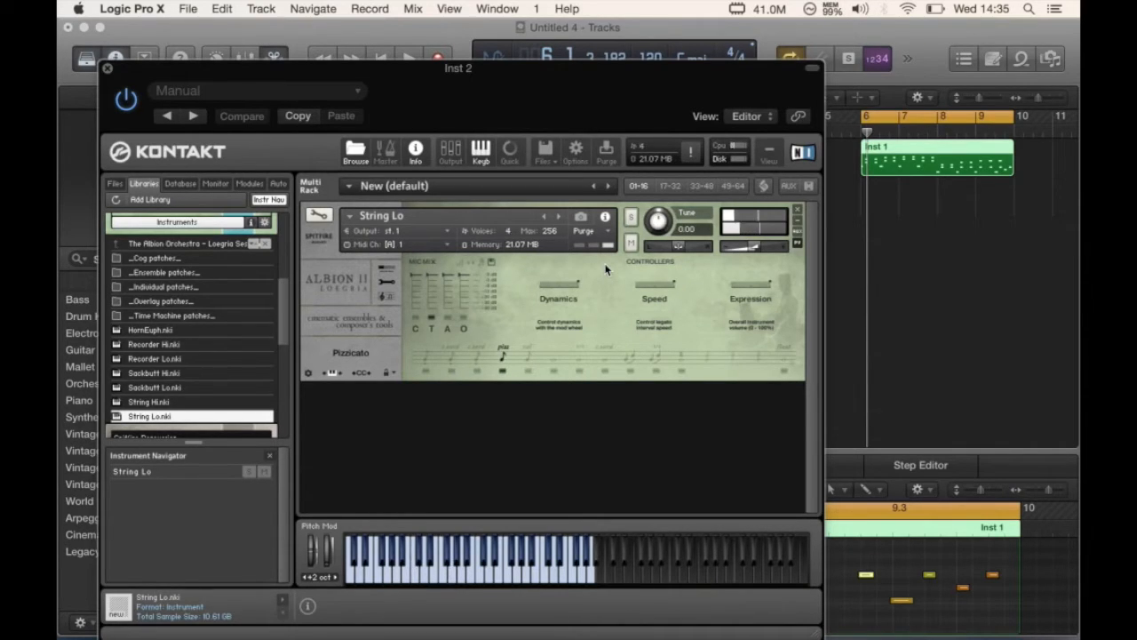
- Rehearse with the loop, record a low pizzicato part on Inst 2 over bars 6 to 9, and close the Kontakt window
click(435, 49)
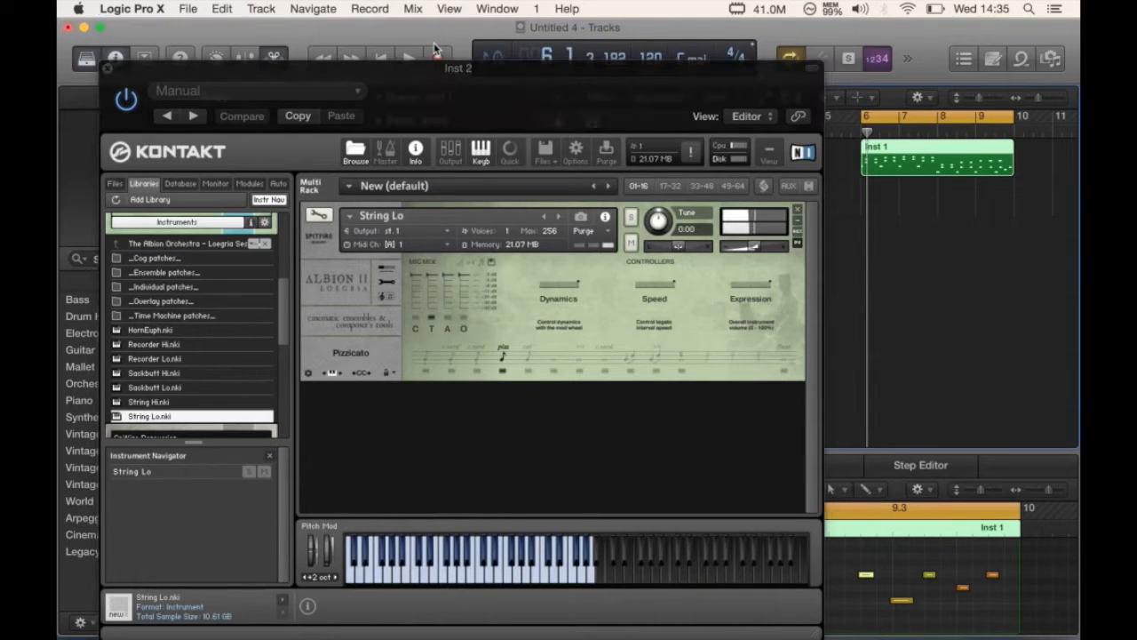
key(space)
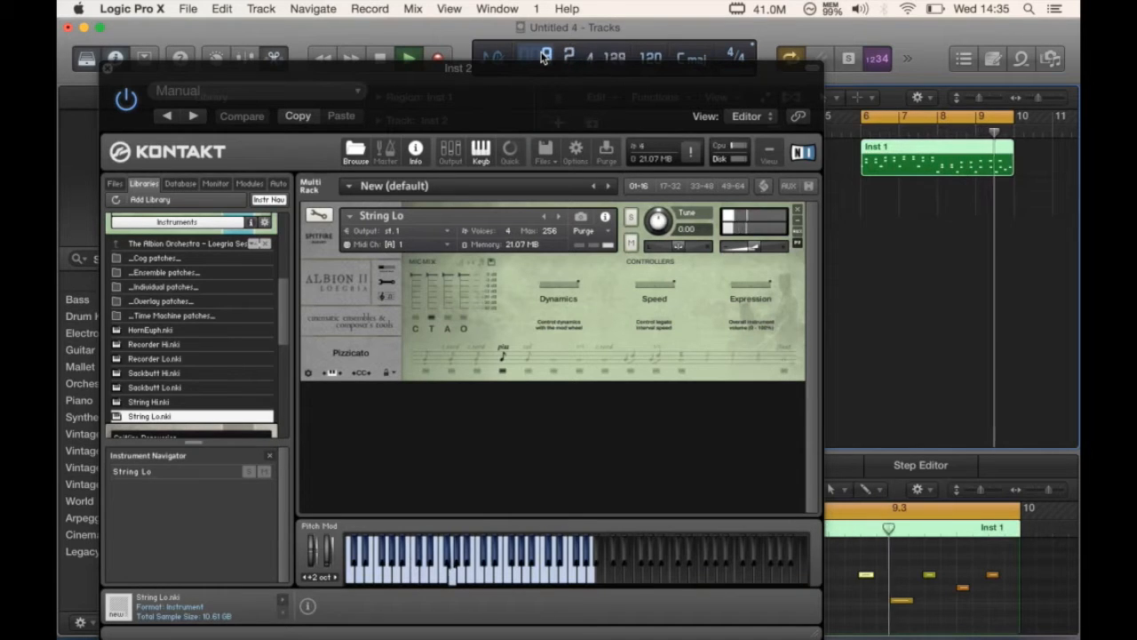
key(space)
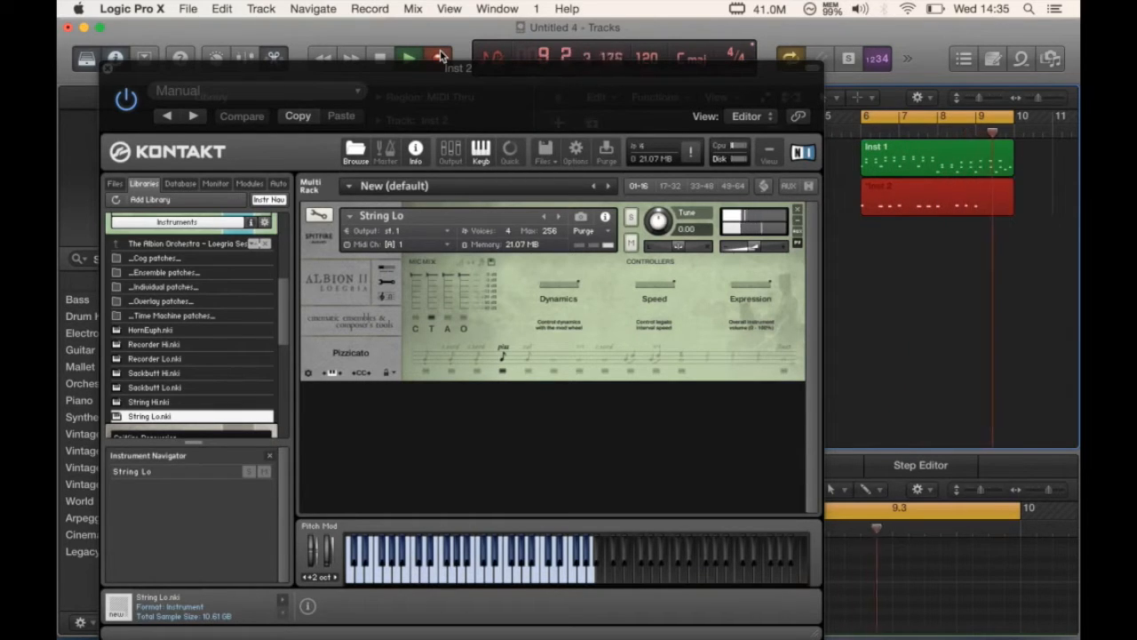
key(space)
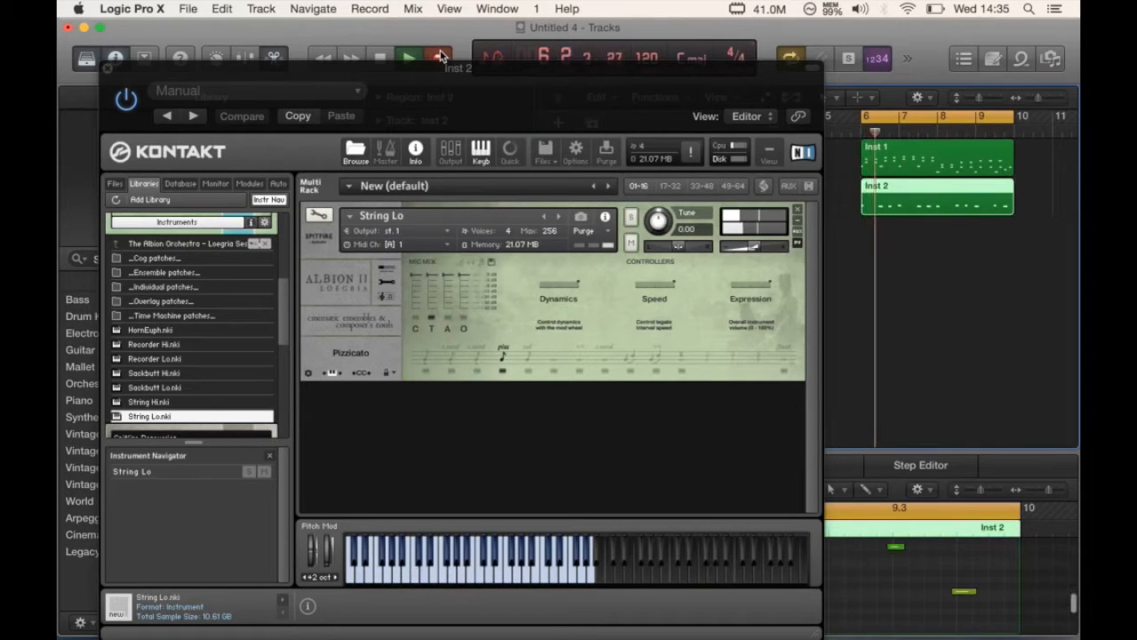
key(space)
click(107, 69)
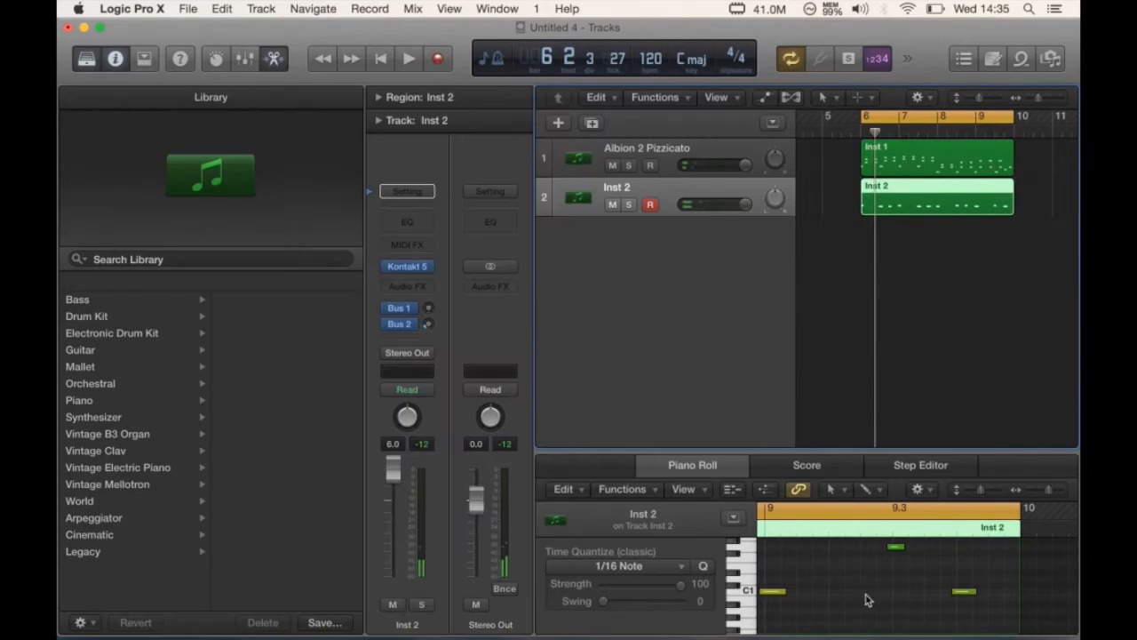
- Quantize all recorded notes in the Inst 2 region to 1/8 Note with a strength of 65
drag(827, 602, 776, 578)
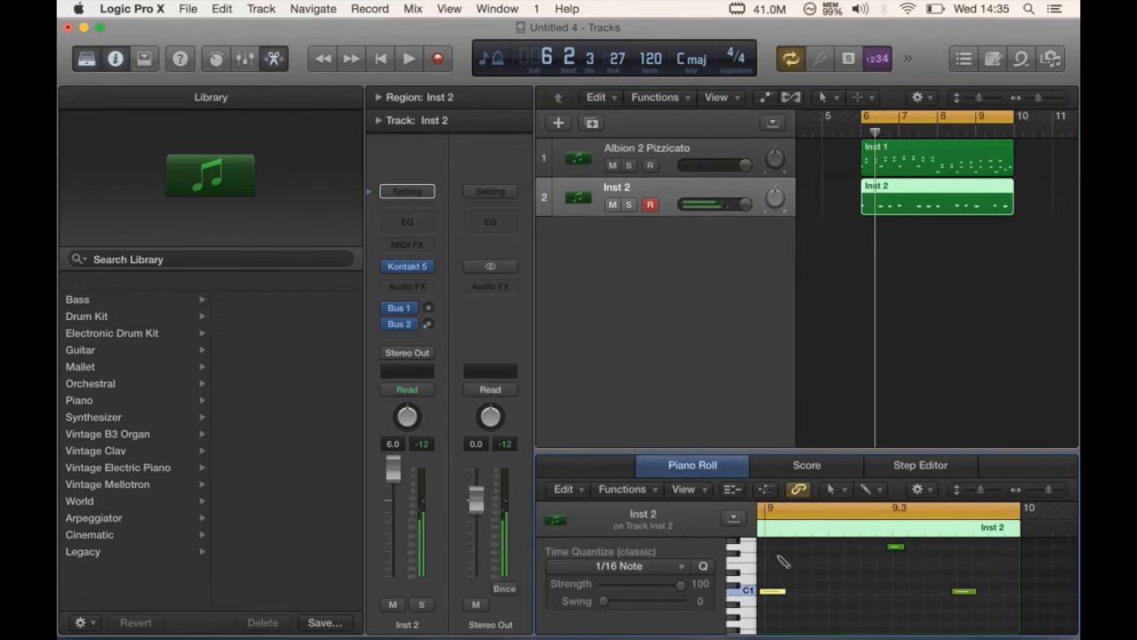
key(super+a)
scroll(805, 581, left, 8)
scroll(803, 581, left, 8)
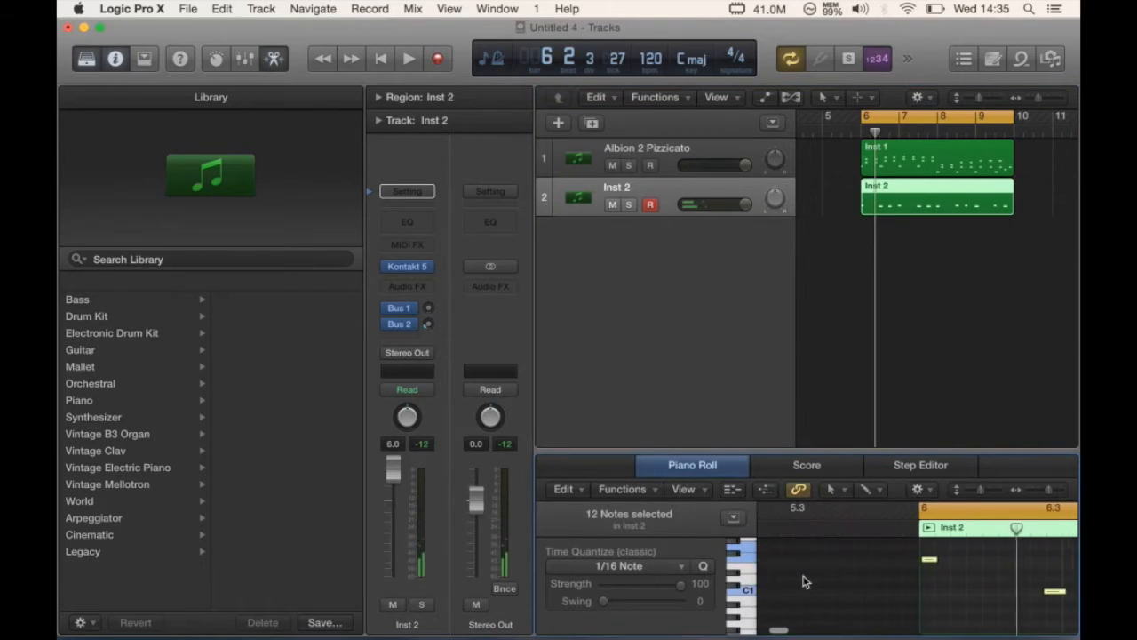
click(655, 568)
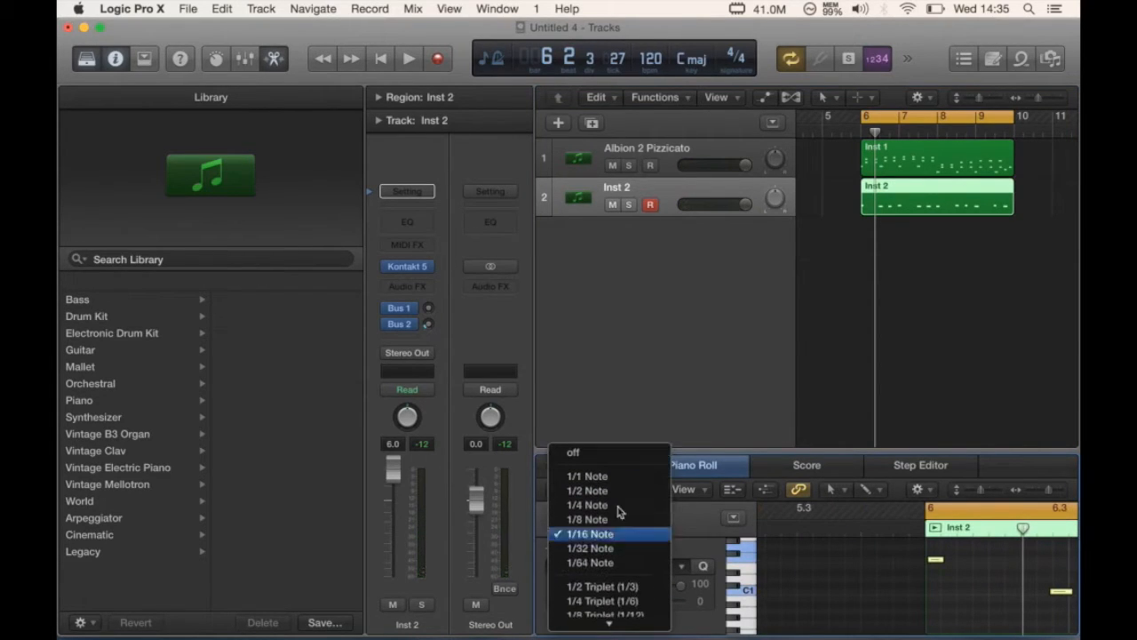
click(810, 610)
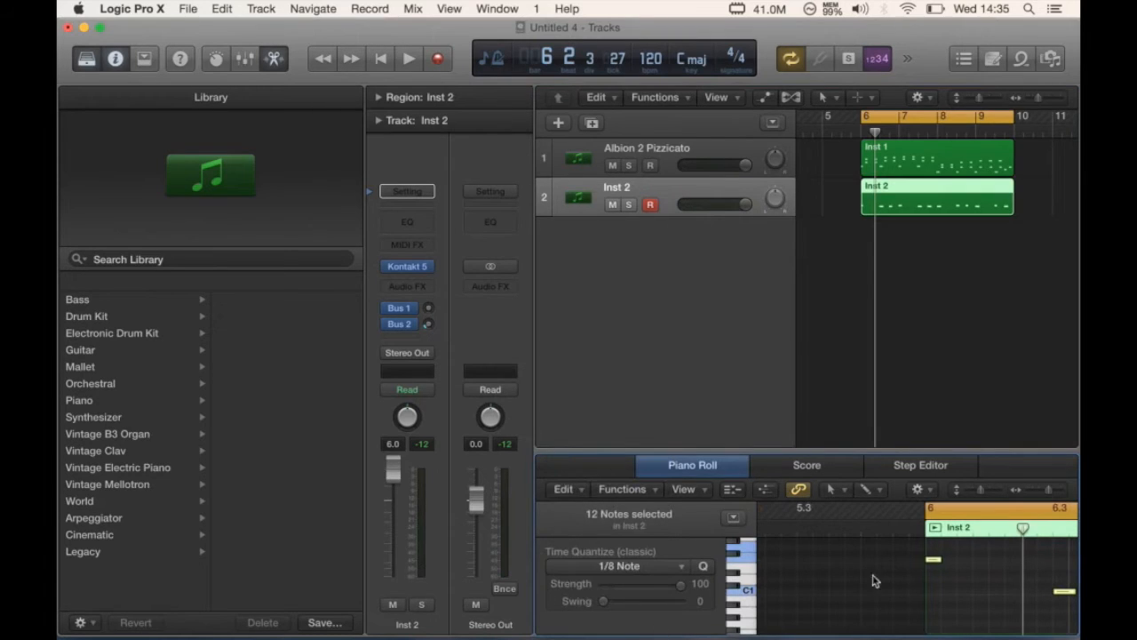
mouse_move(662, 589)
mouse_down()
mouse_move(544, 577)
mouse_move(646, 586)
mouse_up()
scroll(922, 587, right, 3)
drag(634, 587, 826, 582)
drag(681, 584, 652, 593)
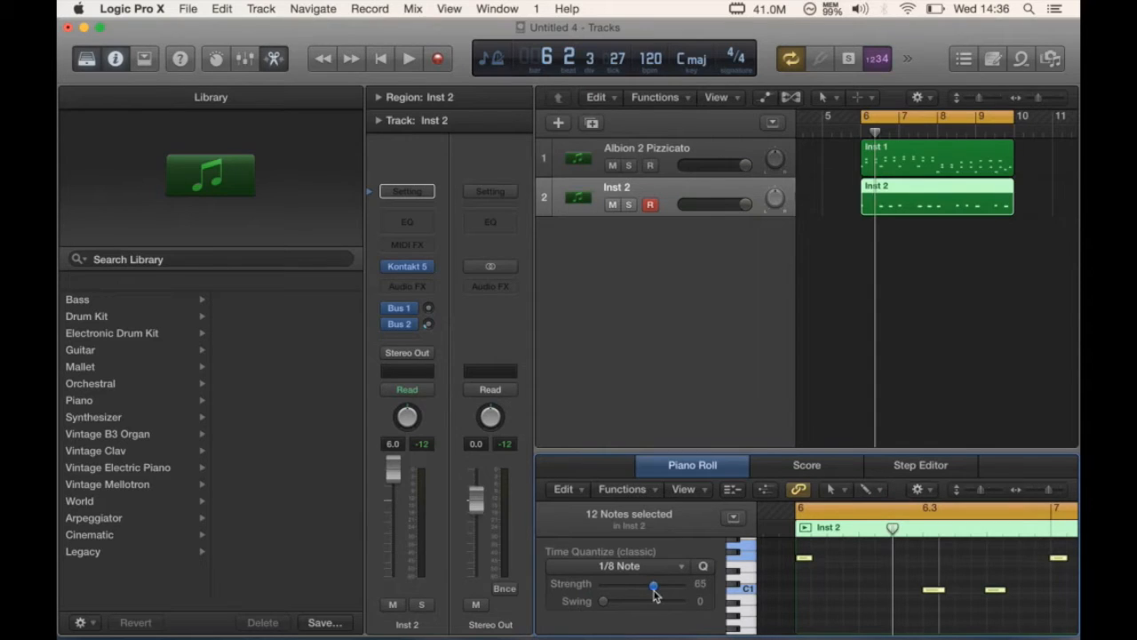
click(878, 578)
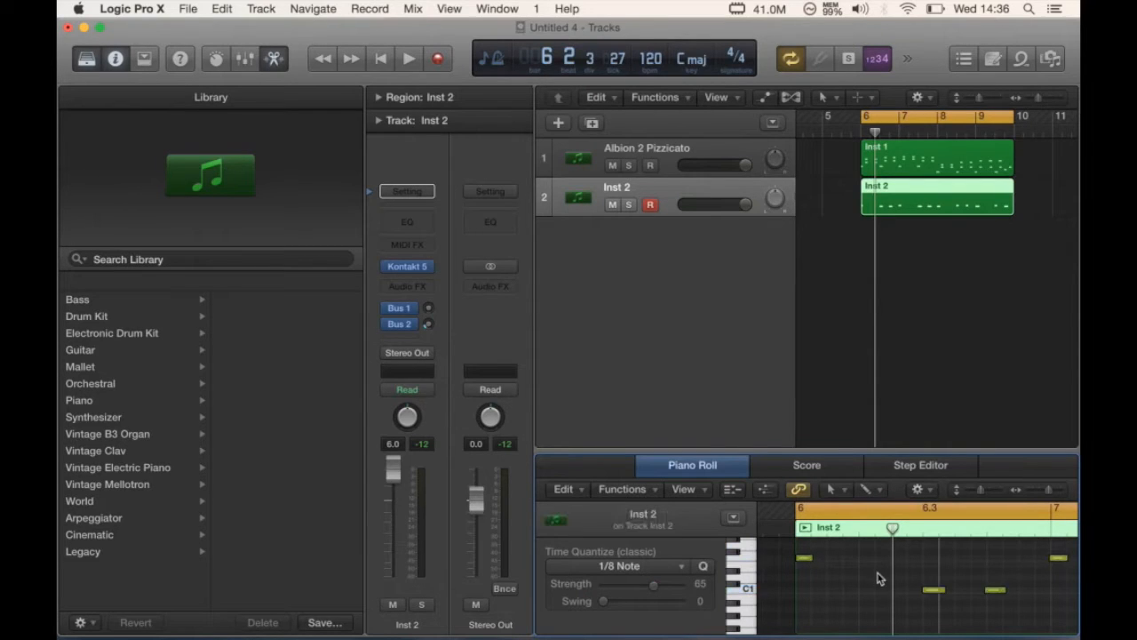
- With the Velocity tool, lower the velocities of the three bar 6 notes and the note at bar 7 in Inst 2
click(834, 488)
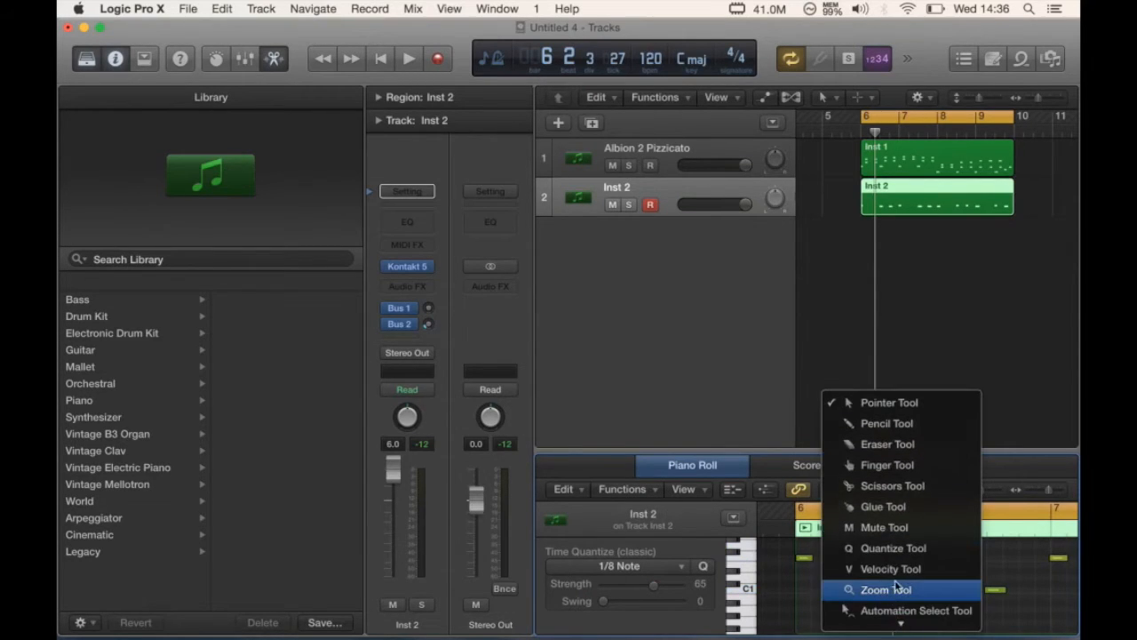
click(901, 574)
drag(806, 557, 804, 583)
drag(936, 589, 942, 629)
drag(999, 593, 999, 611)
scroll(999, 611, right, 3)
drag(993, 556, 994, 604)
- Play the loop briefly, reduce the two C1 notes from 7.3 to velocity 63, and the C1 note at bar 8 to 69
key(space)
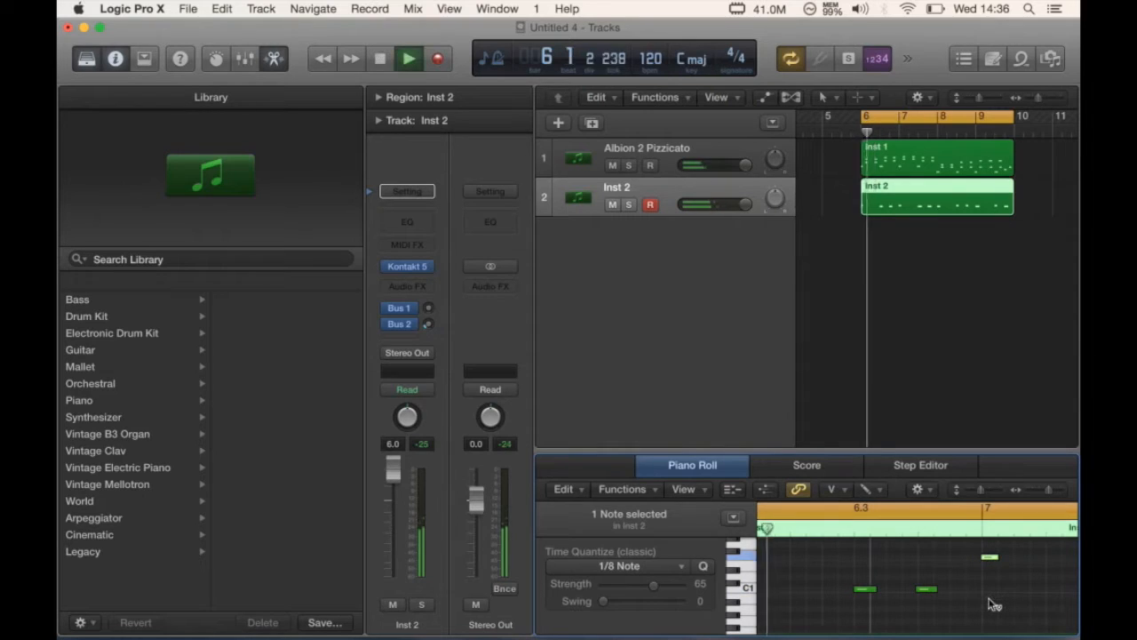
scroll(1006, 606, right, 3)
key(space)
drag(932, 576, 1028, 622)
scroll(1028, 622, right, 1)
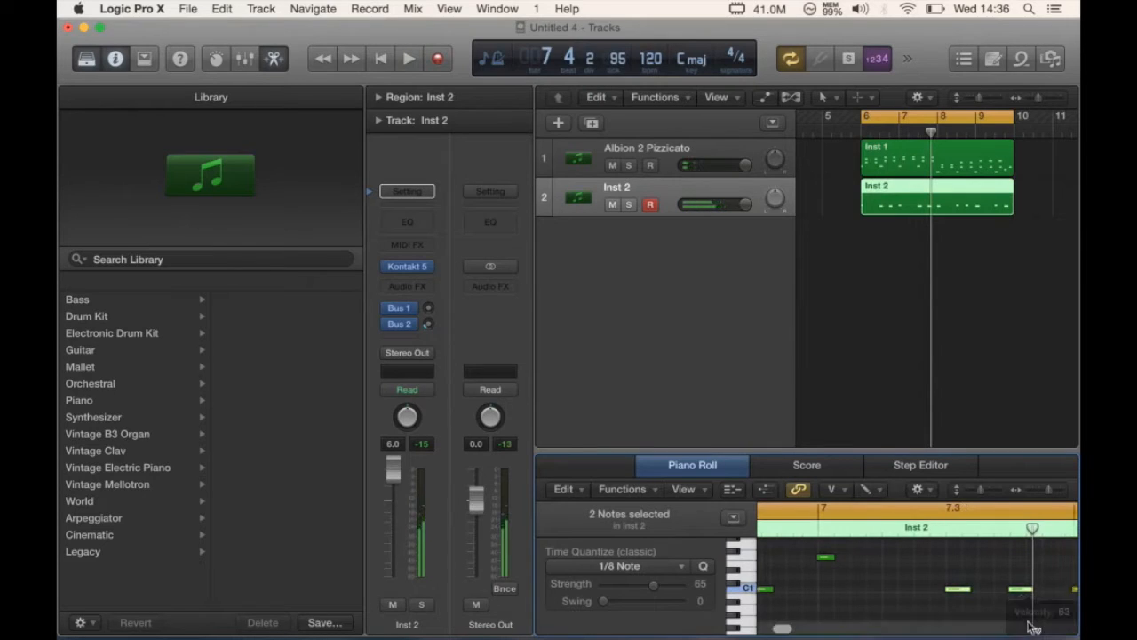
scroll(1030, 626, right, 5)
click(954, 589)
click(950, 598)
click(948, 590)
drag(950, 593, 953, 621)
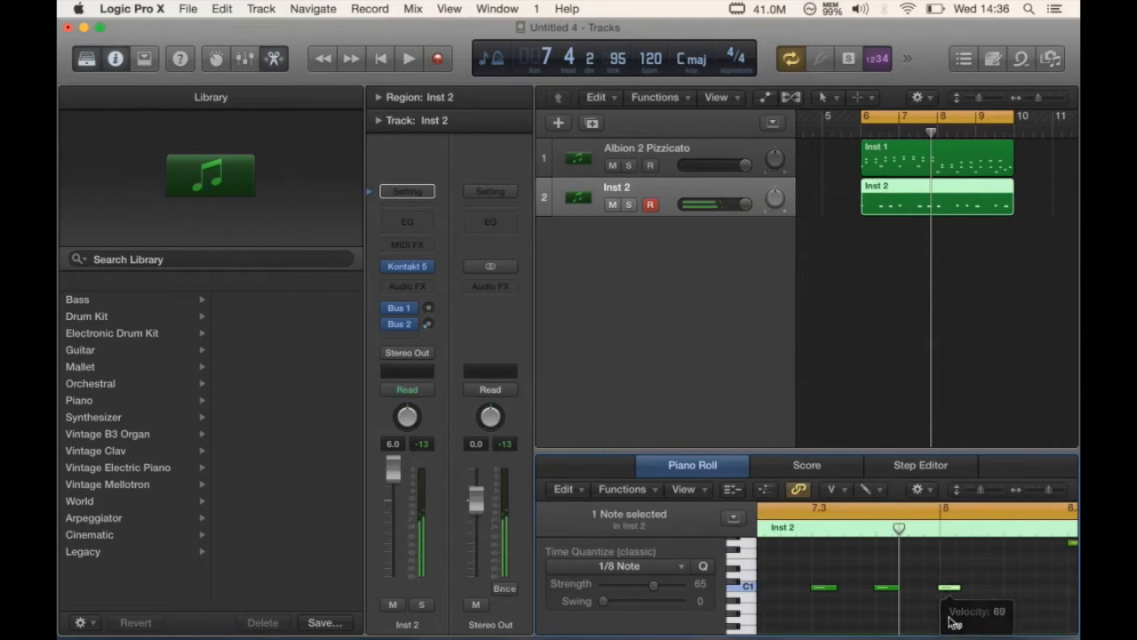
- Reduce the two notes from 8.3 to velocity 57 and the C1 note at bar 9 to 71, and lower the final C1 note
scroll(953, 622, right, 7)
scroll(952, 622, up, 3)
drag(855, 565, 940, 629)
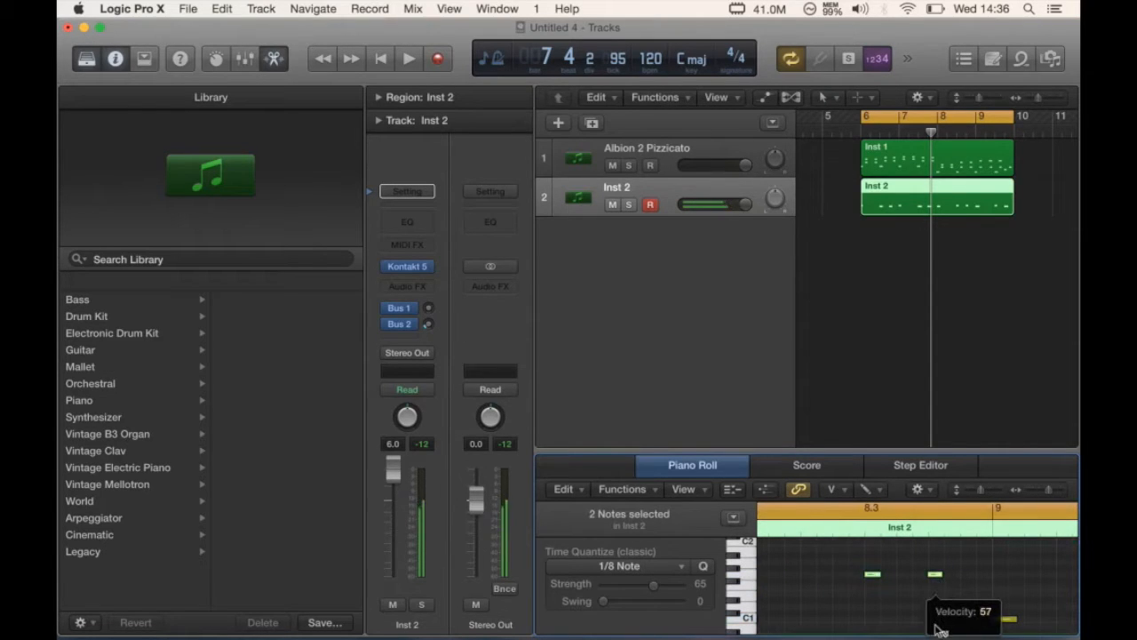
scroll(959, 604, right, 5)
scroll(959, 604, down, 3)
drag(912, 587, 919, 636)
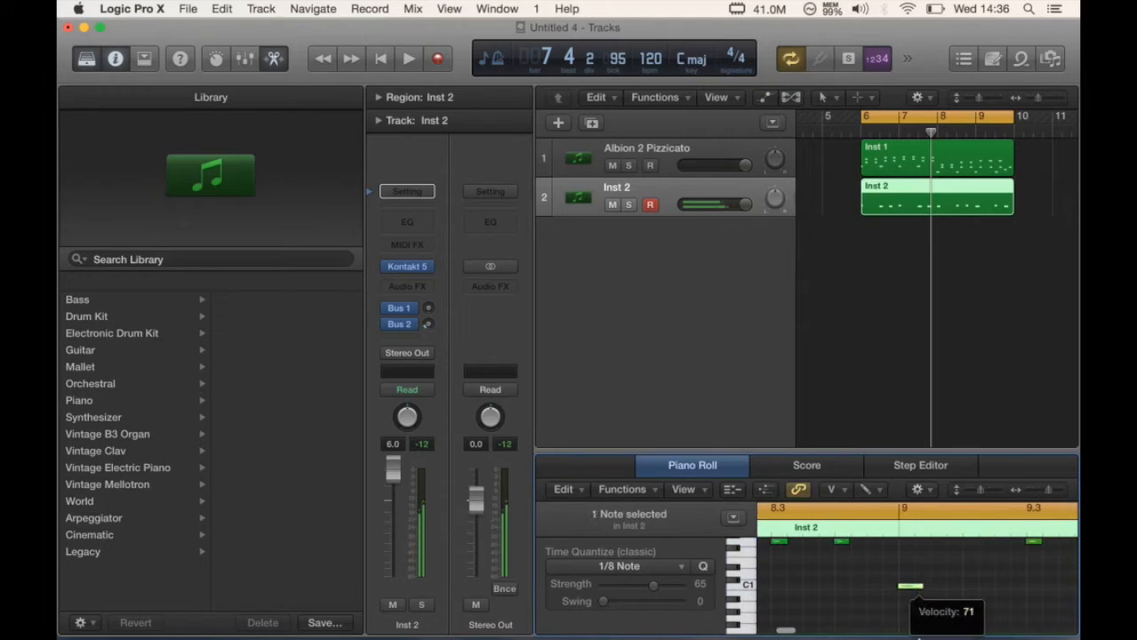
scroll(977, 577, right, 4)
scroll(978, 578, up, 2)
drag(967, 562, 939, 622)
scroll(942, 600, right, 4)
- Play back both parts in the loop, duplicate the Inst 2 track with its settings, and stop playback
key(space)
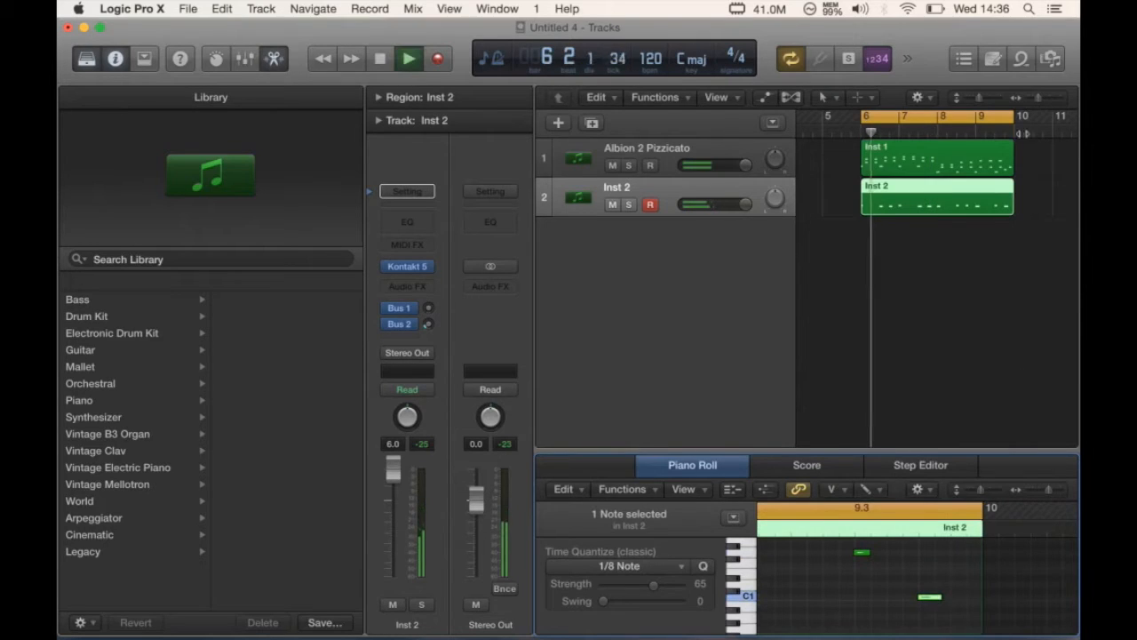
key(XF86AudioRaiseVolume)
click(592, 123)
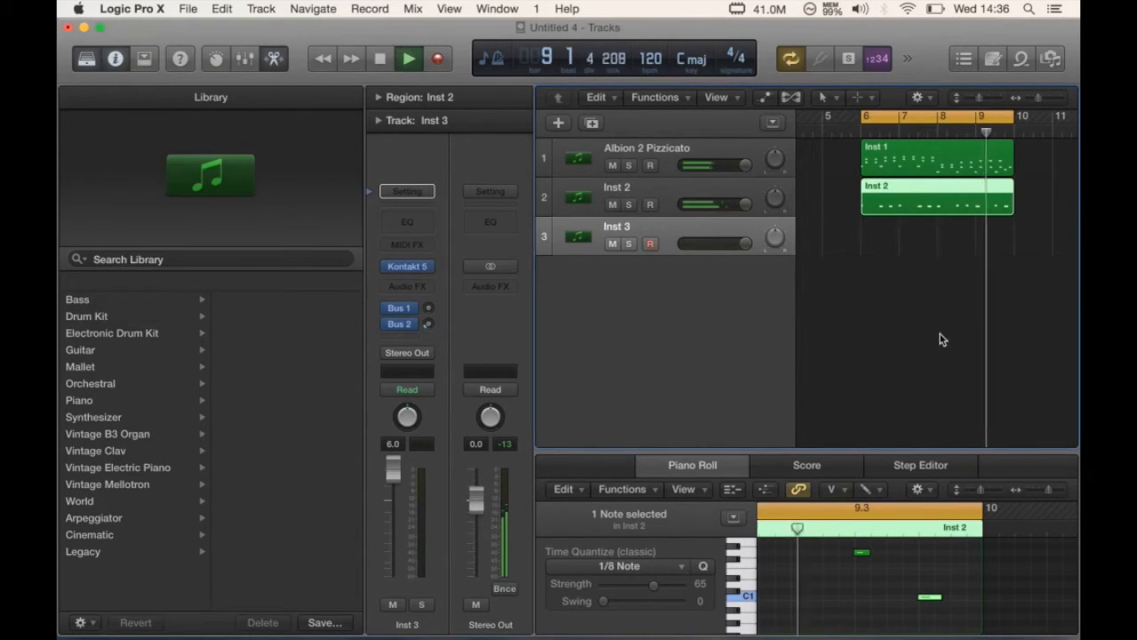
key(space)
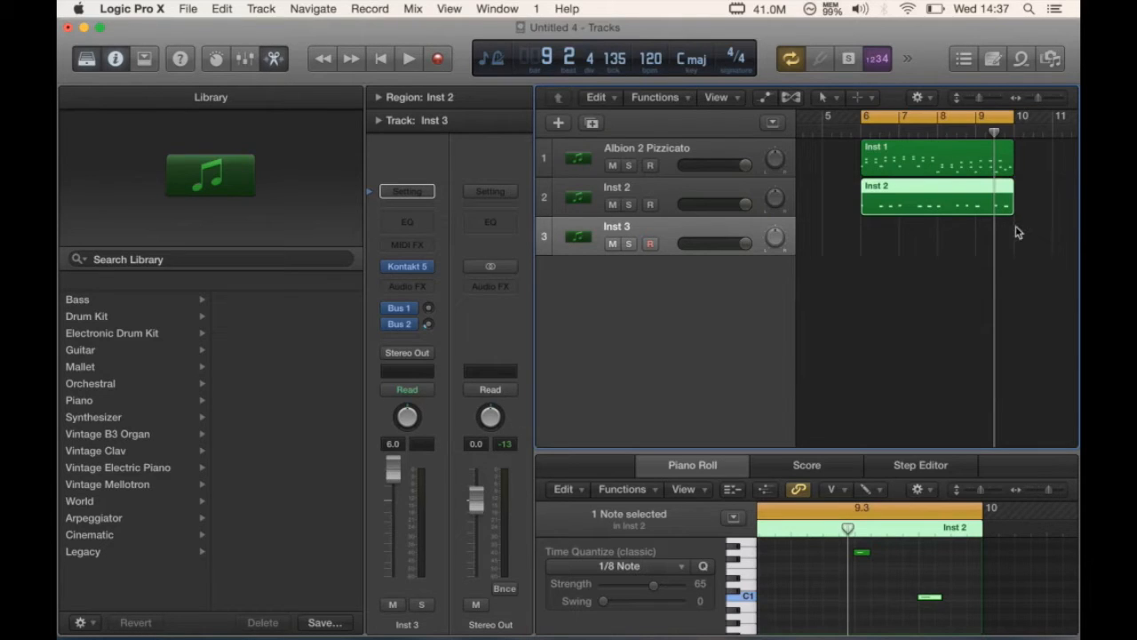
- Play the arrangement from bar 6 with cycling switched off, and switch the cycle back on during playback
click(894, 122)
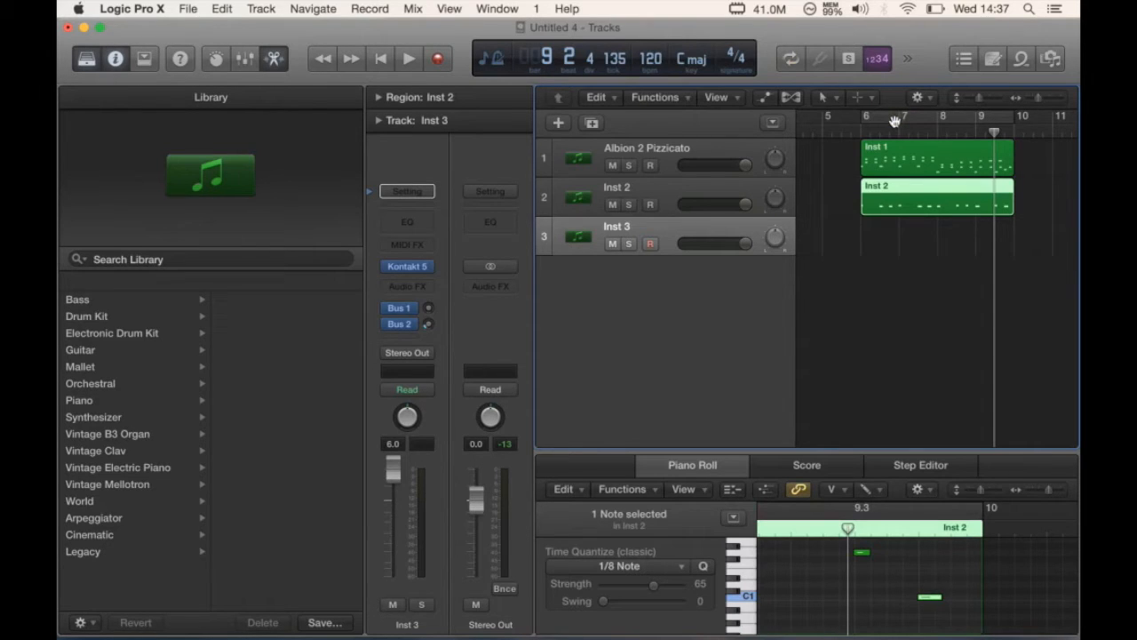
click(858, 132)
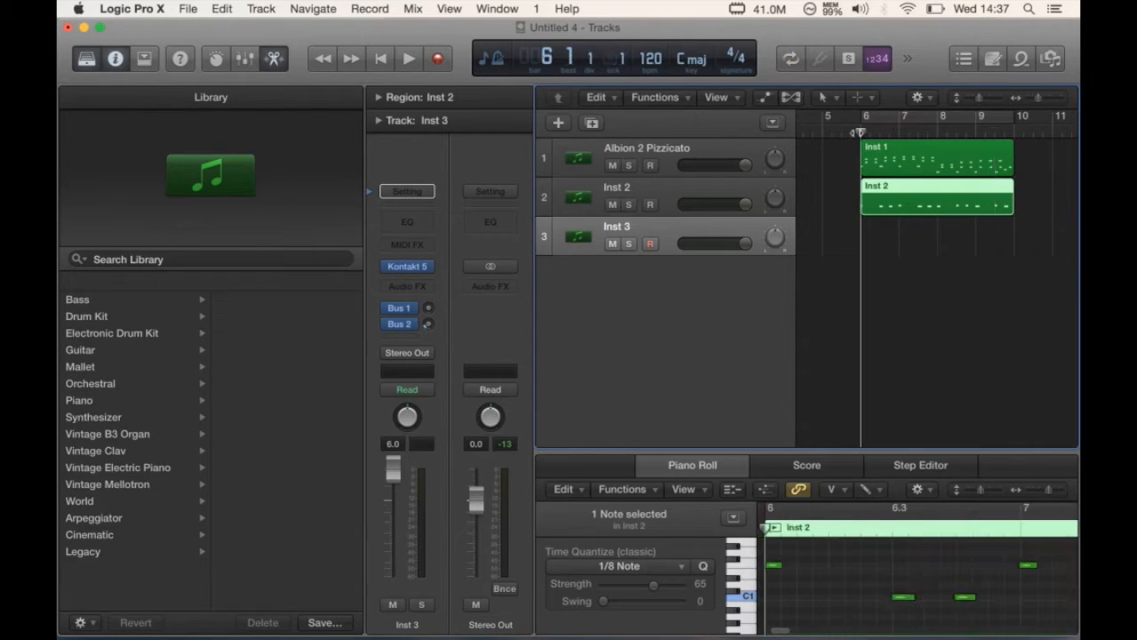
key(space)
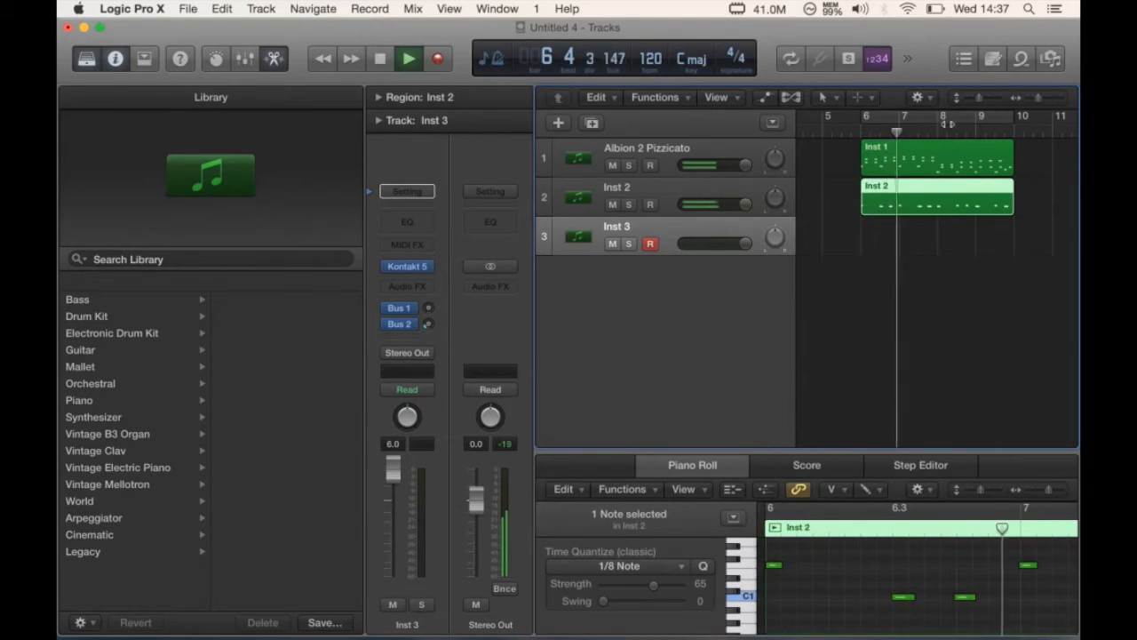
key(c)
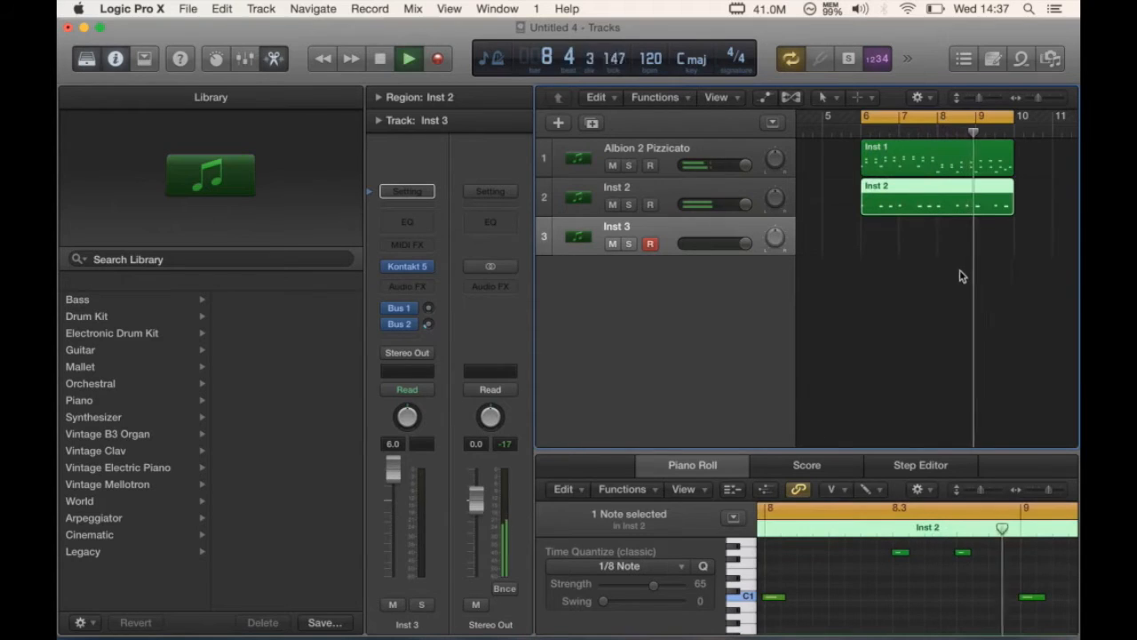
- In the Inst 1 region, set the four upper notes between 8 and 8.3 to velocity 91, and stop playback
click(943, 160)
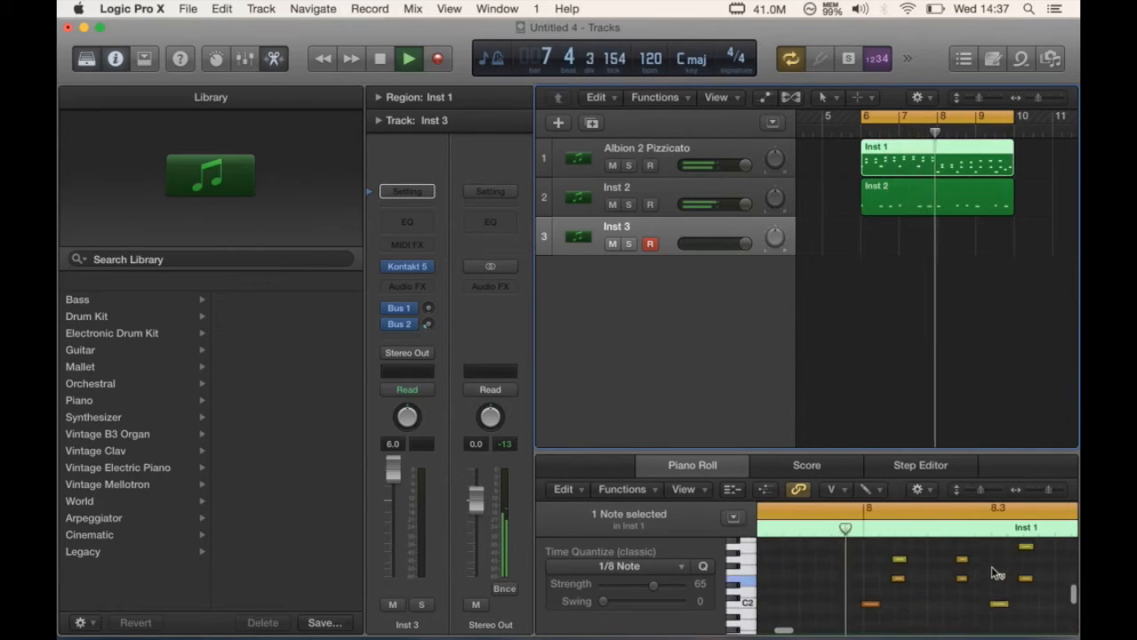
drag(853, 546, 949, 608)
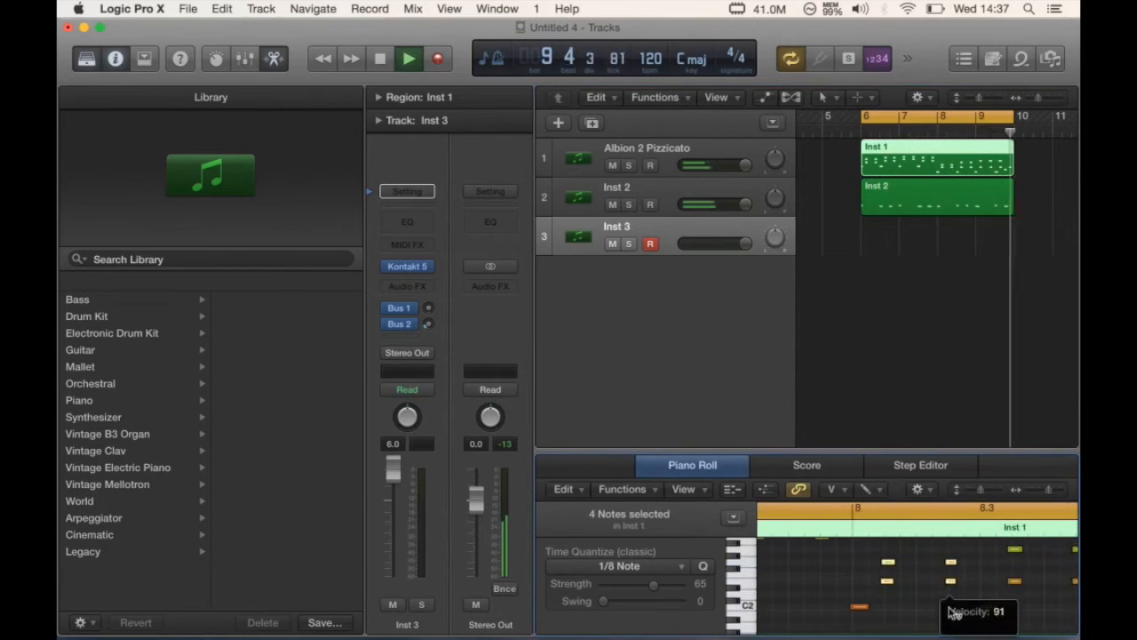
click(888, 562)
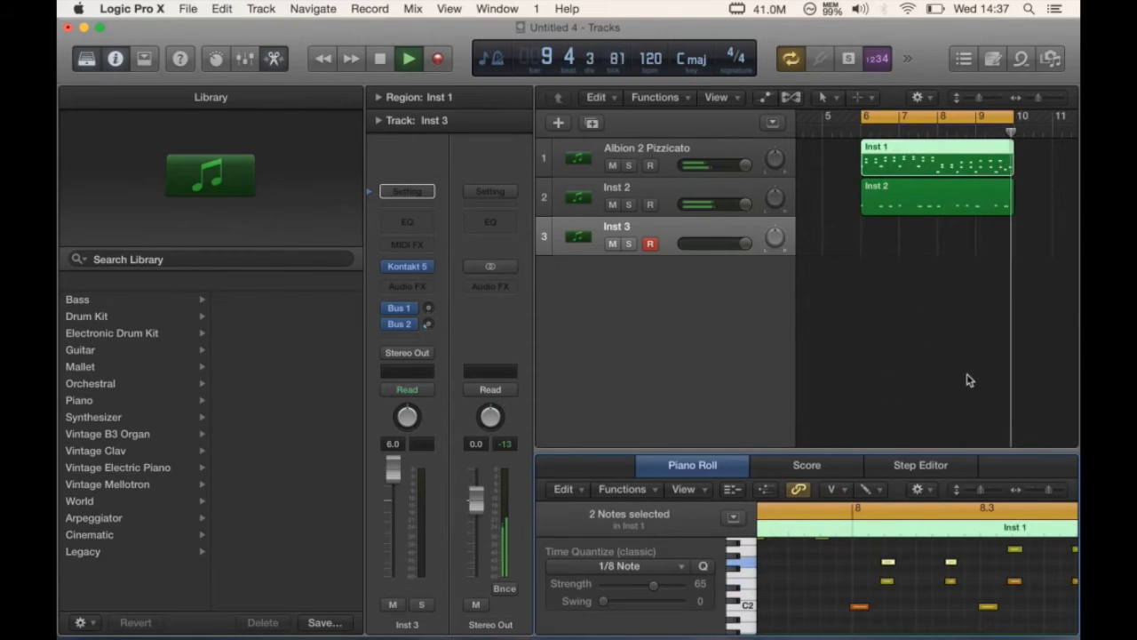
key(space)
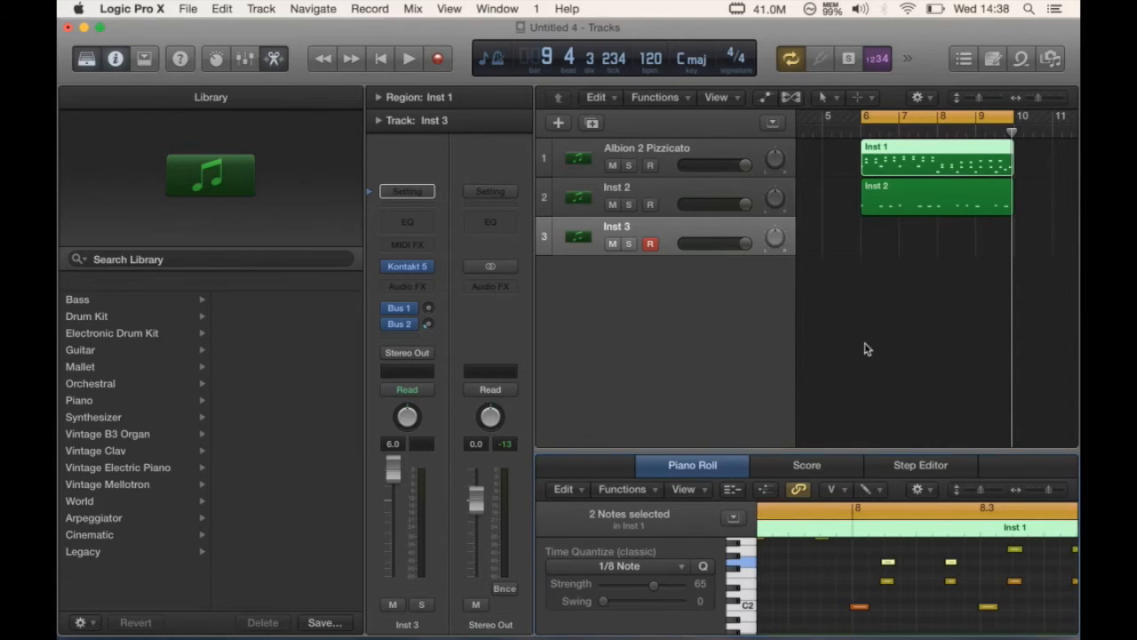
- Save the project as a folder named "youtube track test" in the Logic folder
key(super+s)
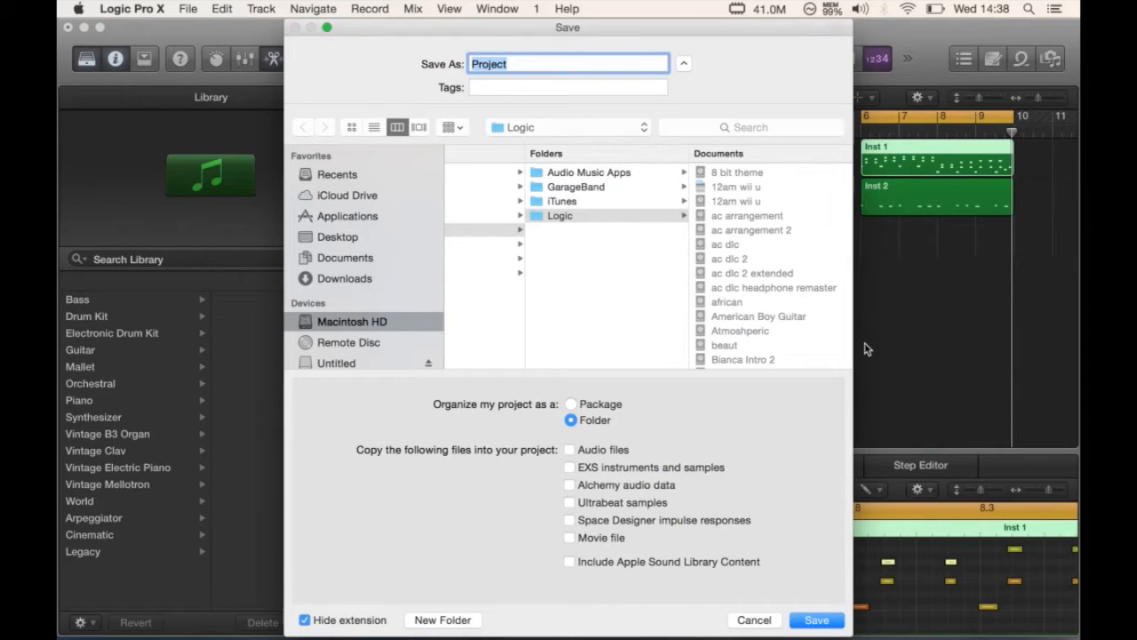
text(sdkjhjkdsfhghgkhdhj)
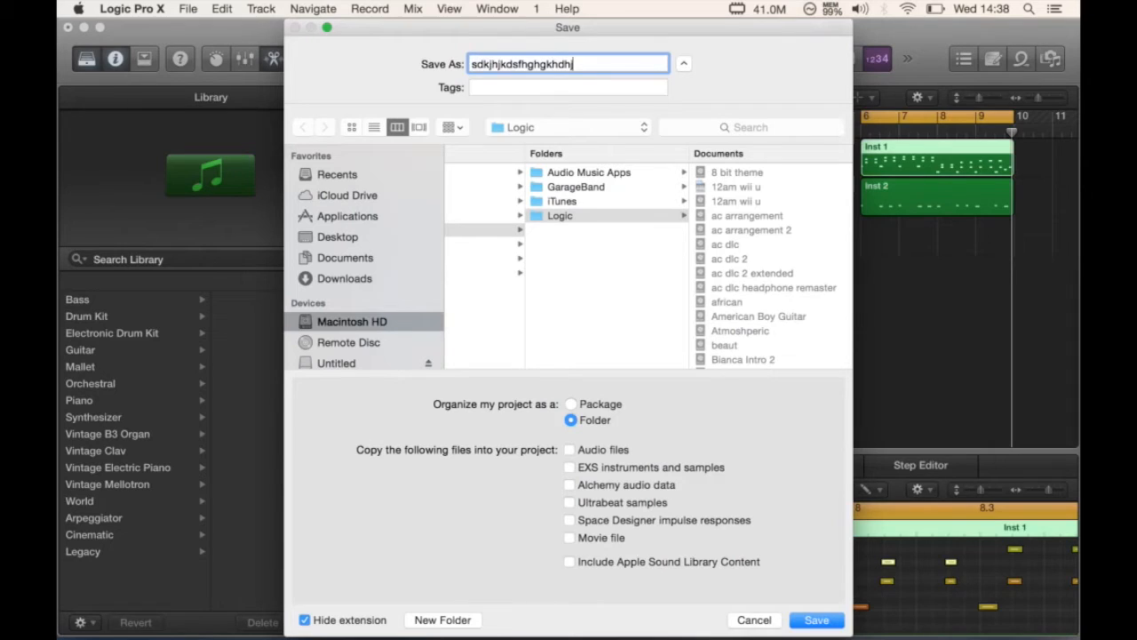
key(super+a)
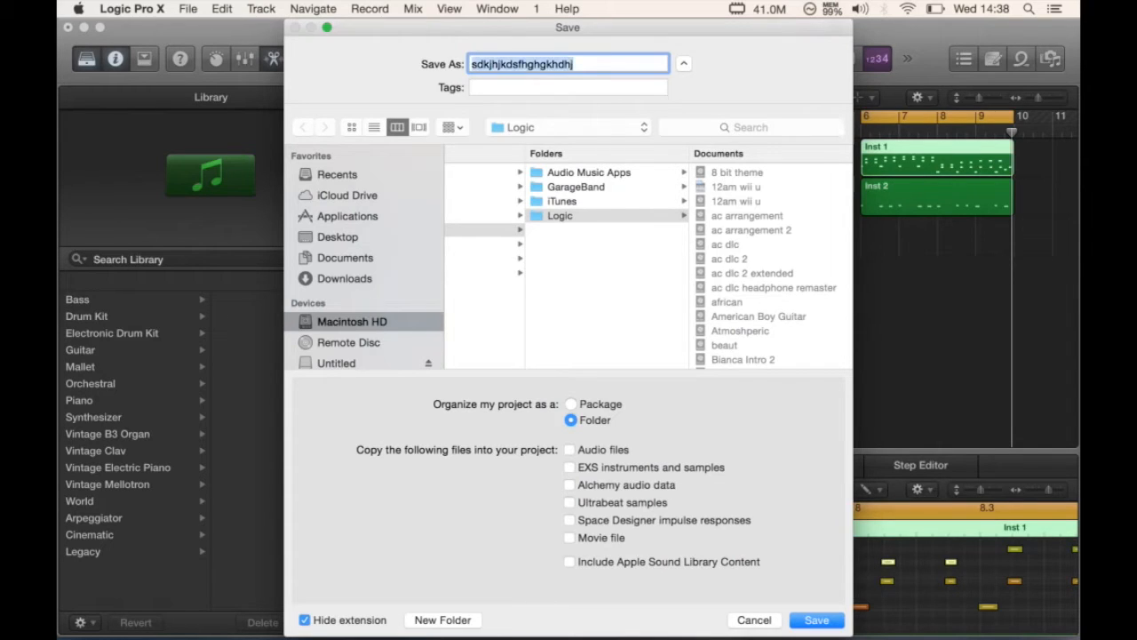
key(BackSpace)
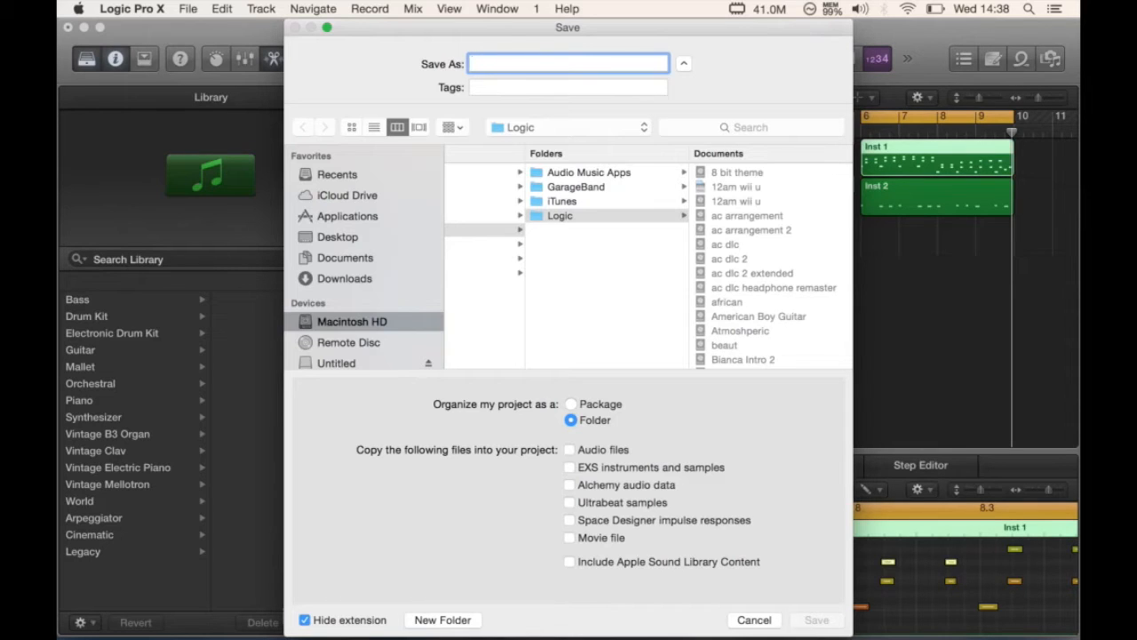
text(youtube)
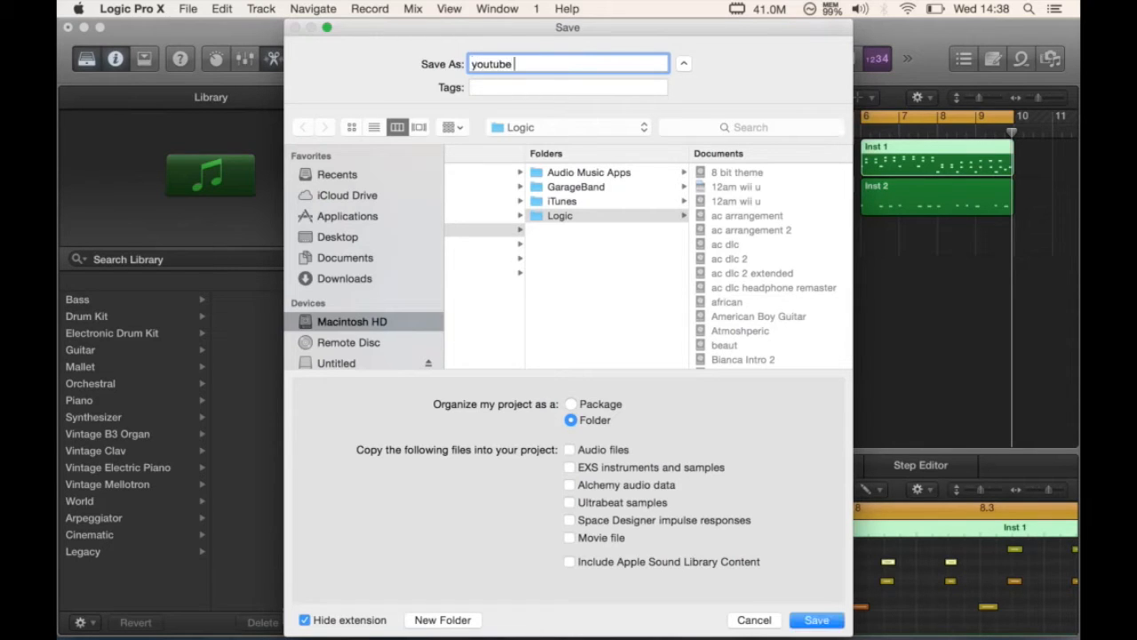
text( track test)
key(Return)
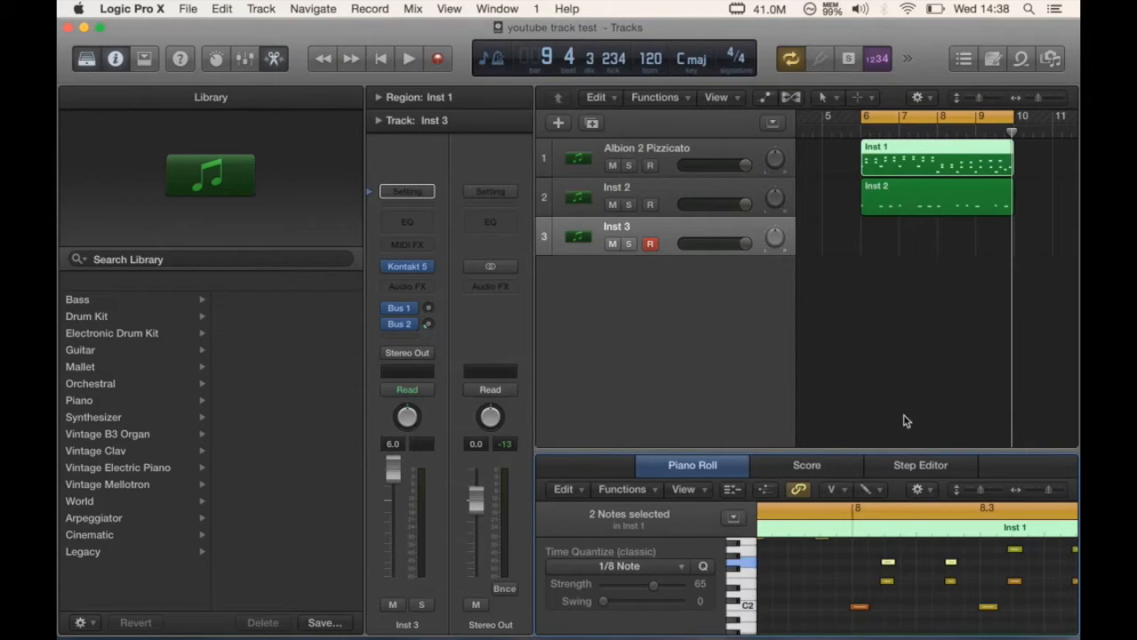
- Remove the Loegria String Lo instrument from Kontakt on the Inst 3 track while the loop plays, and stop playback
key(space)
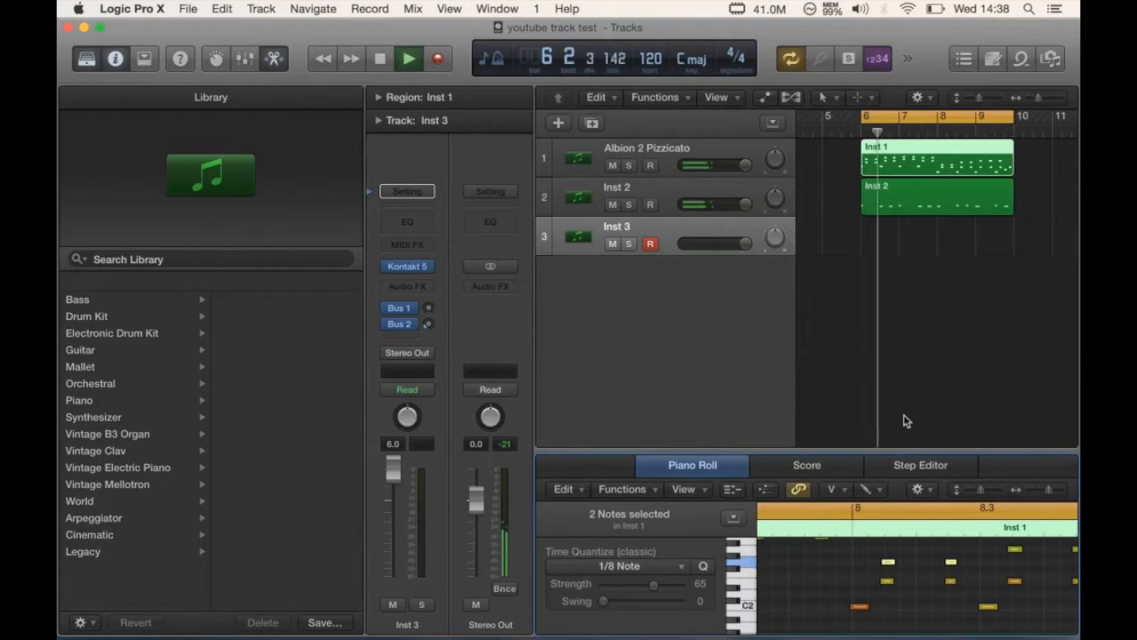
click(411, 271)
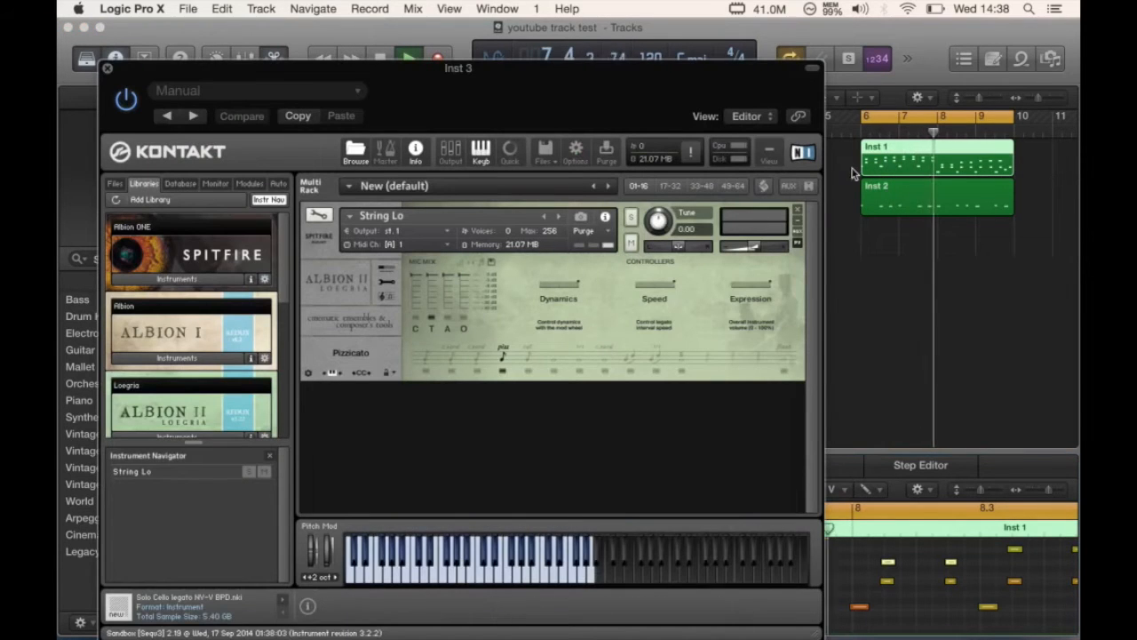
click(797, 210)
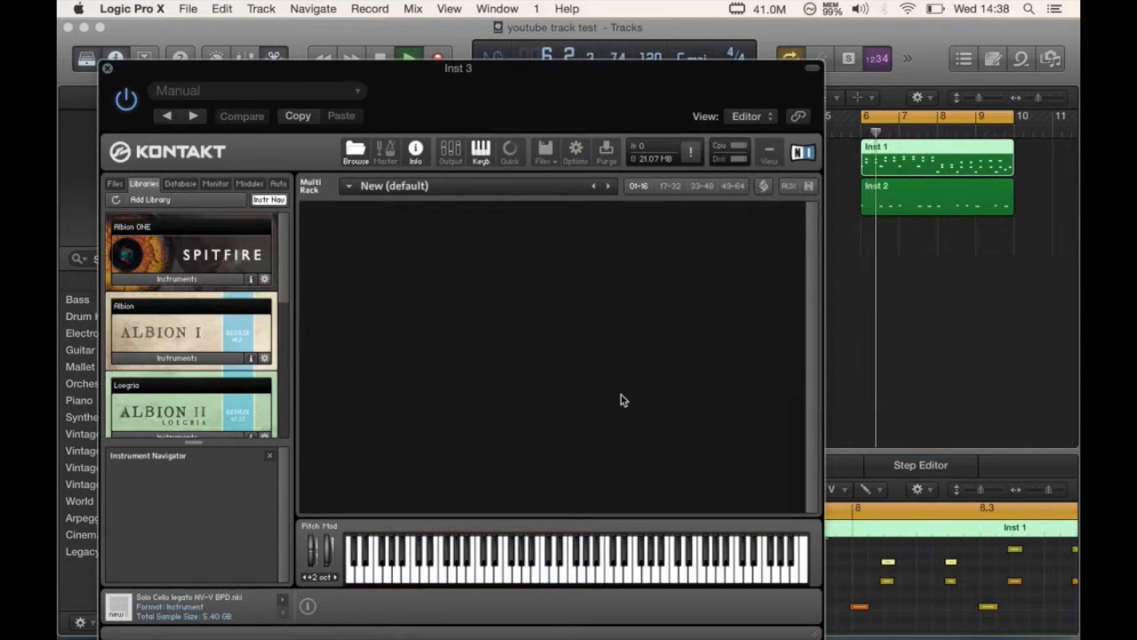
click(899, 360)
key(space)
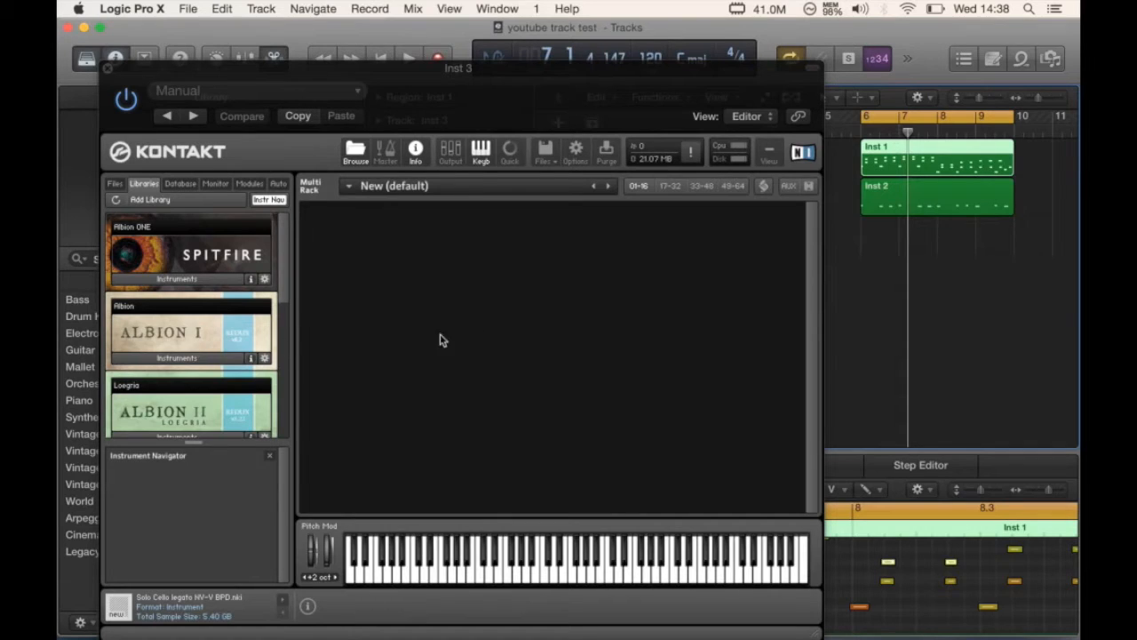
- Copy the Inst 2 region onto the Inst 3 track and bring that track's Kontakt back into full view
drag(475, 113, 300, 108)
mouse_move(893, 222)
mouse_down()
mouse_move(901, 209)
mouse_move(899, 240)
mouse_up()
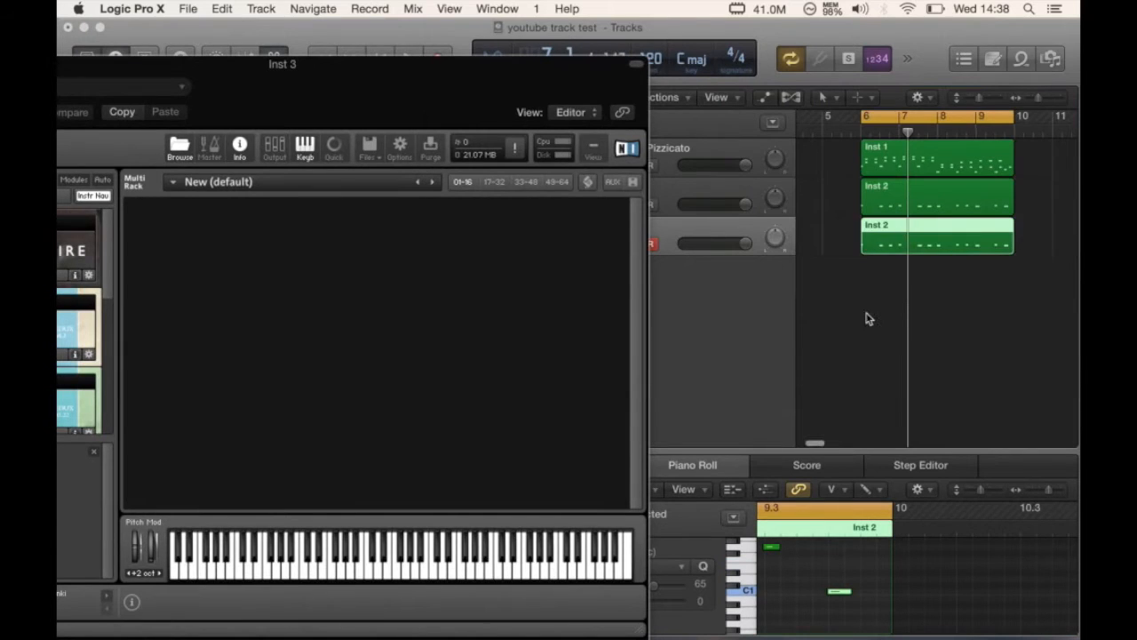
scroll(868, 319, left, 3)
drag(538, 89, 509, 82)
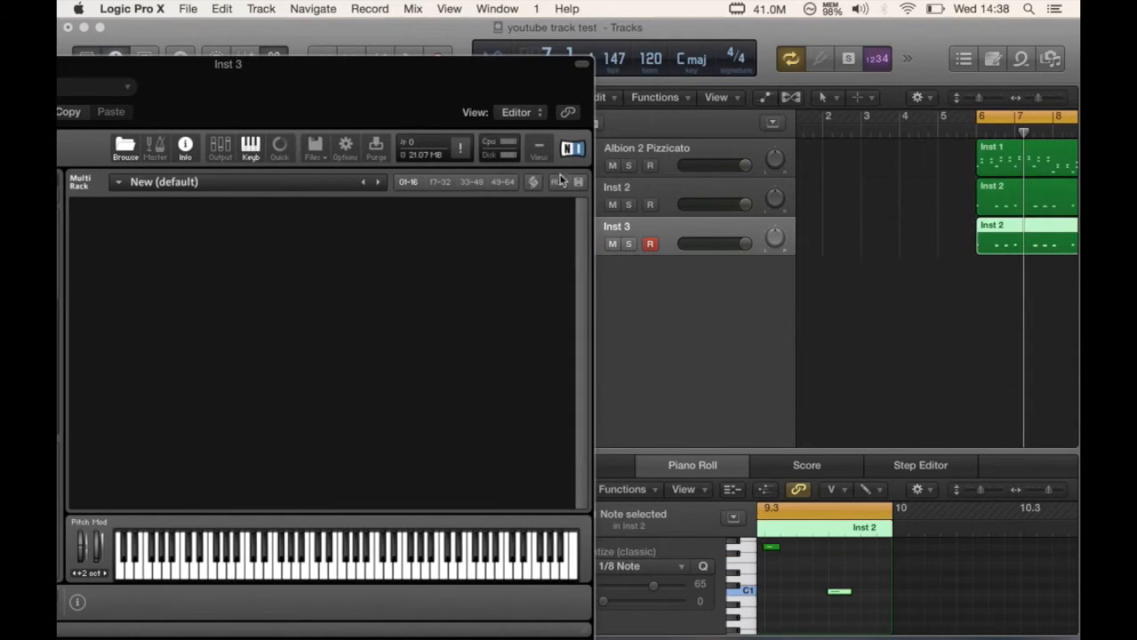
click(645, 227)
drag(701, 31, 712, 31)
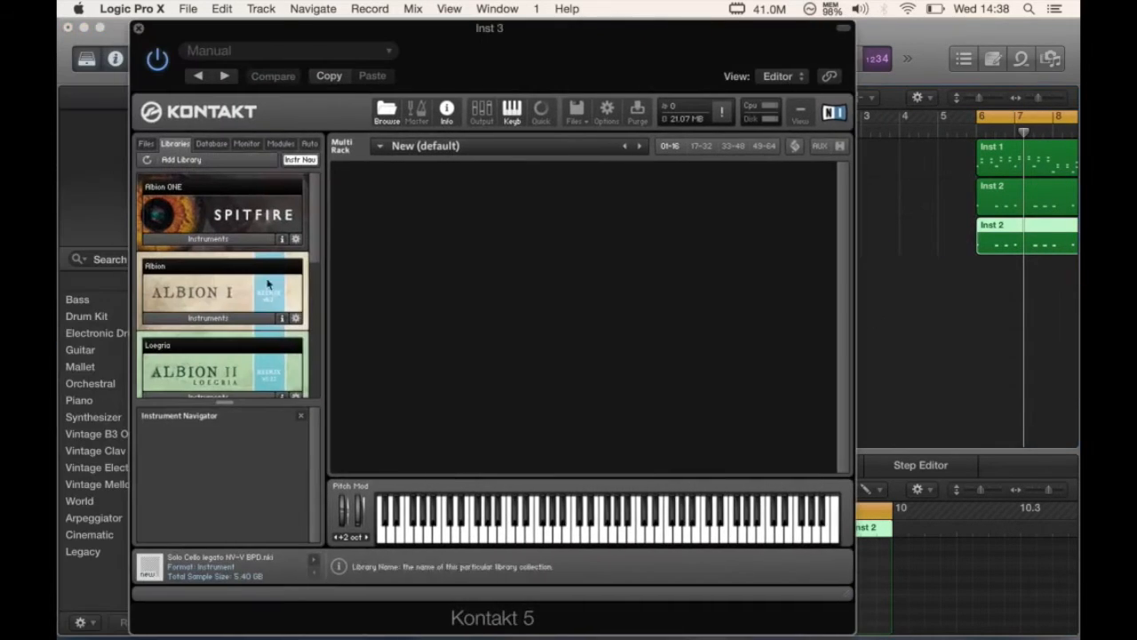
- Look through the Albion I patches and the Spitfire library folders on the Untitled drive, collapsing the Solo Strings folder
click(245, 320)
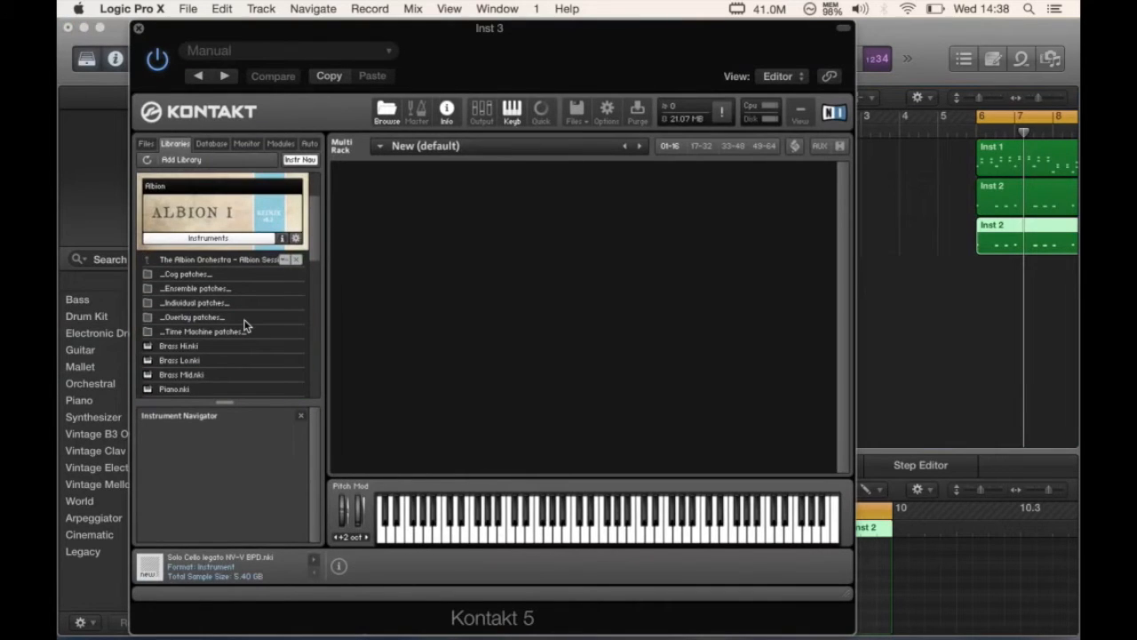
click(145, 143)
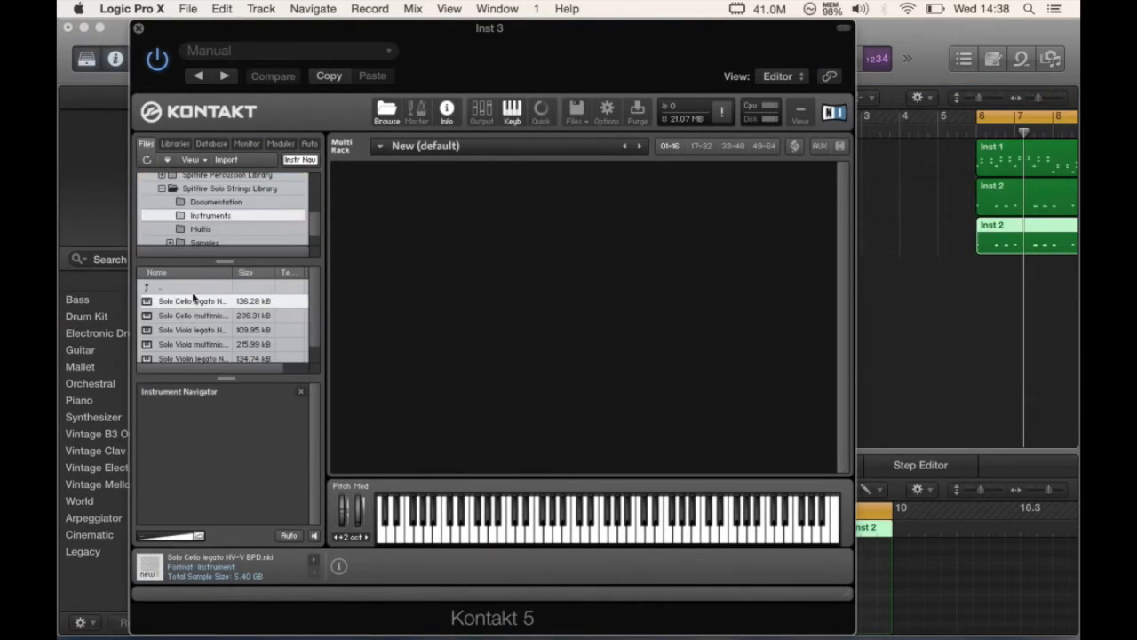
click(161, 189)
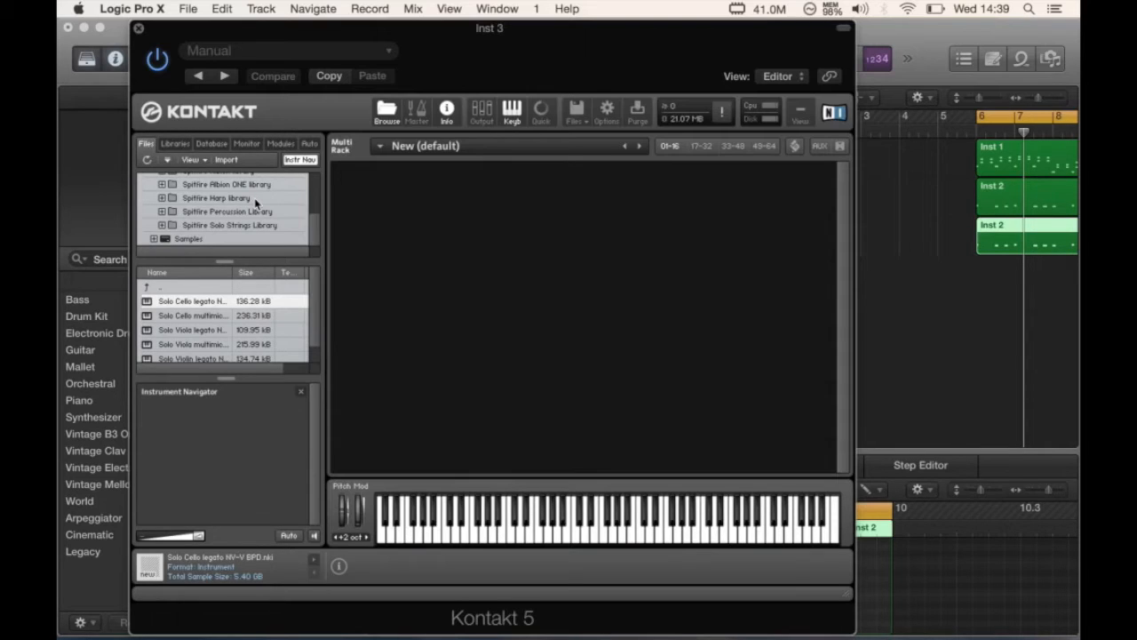
scroll(254, 197, up, 10)
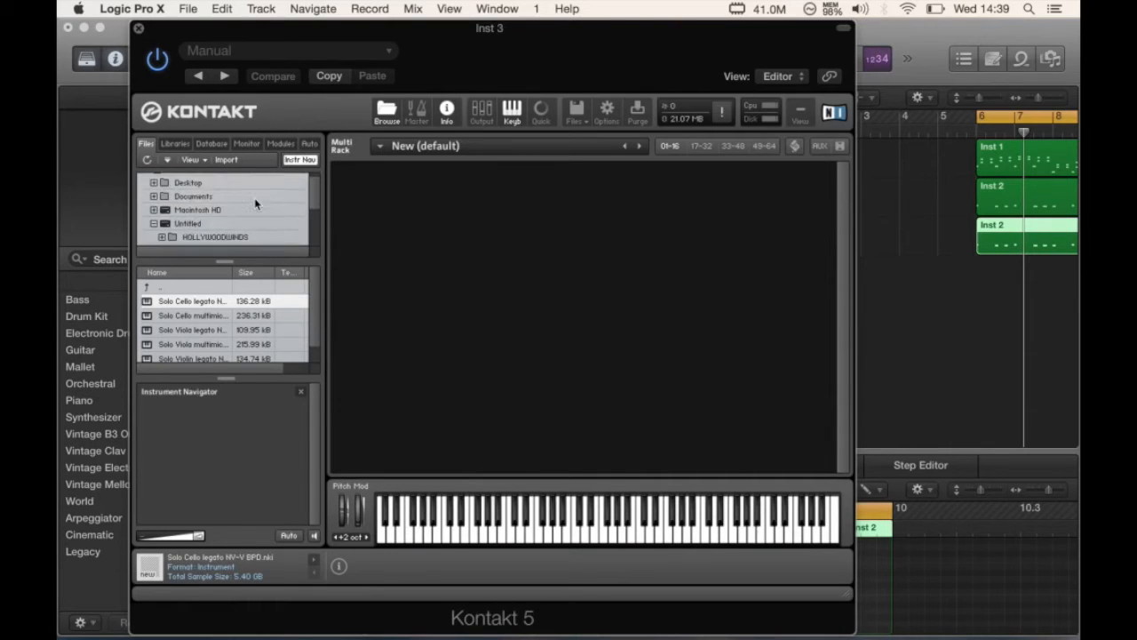
scroll(254, 197, down, 10)
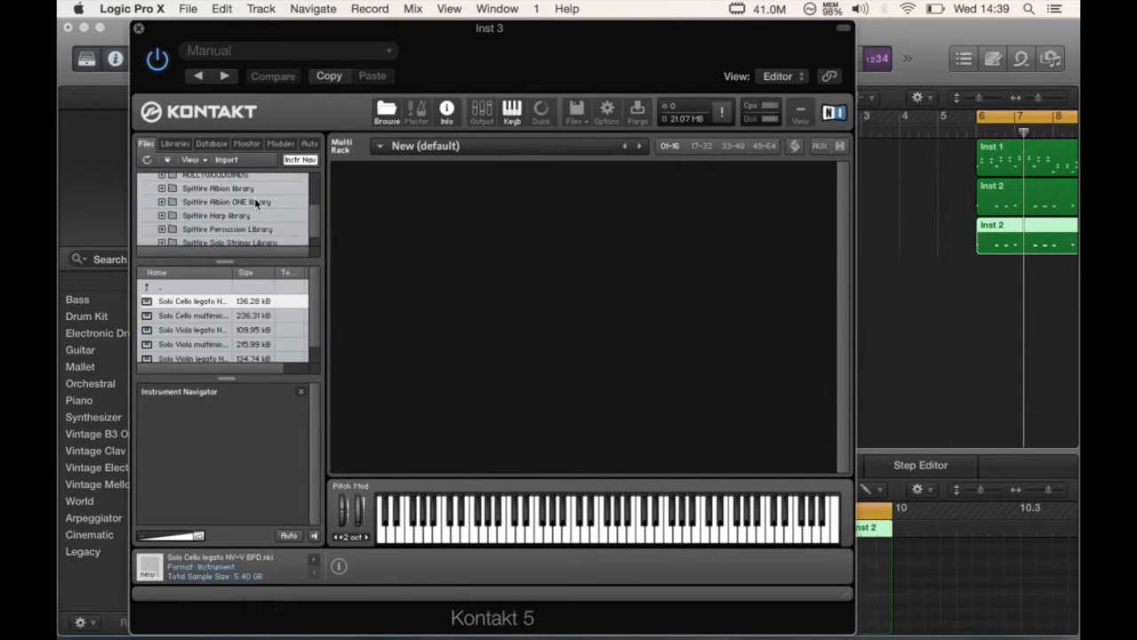
scroll(245, 216, up, 4)
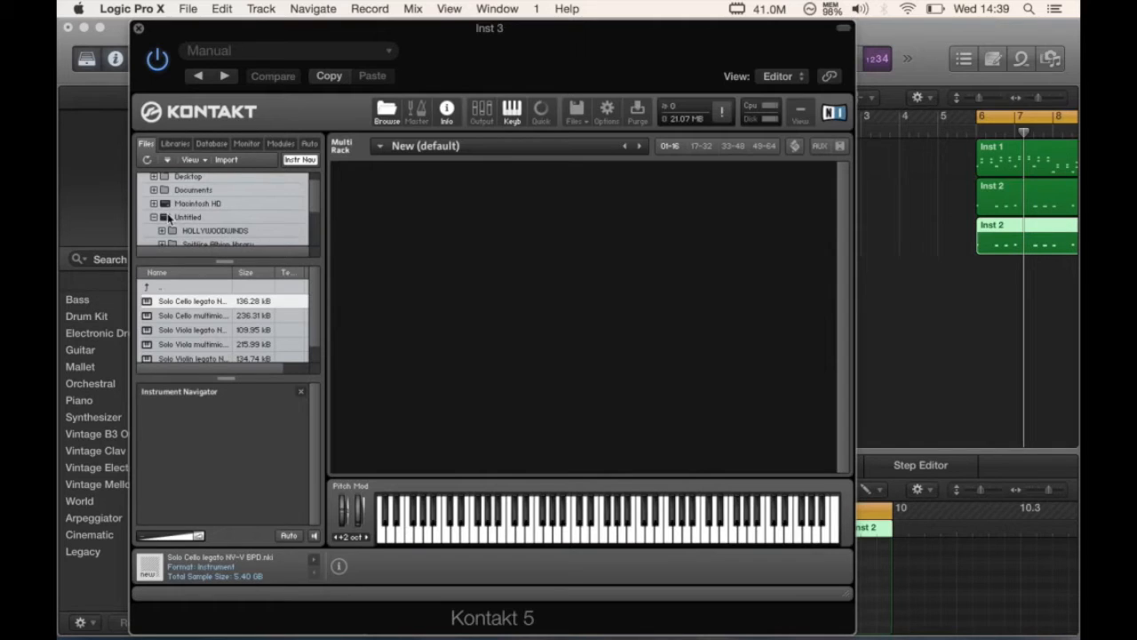
- Browse Kontakt's installed libraries, expanding and collapsing the Hollywoodwinds instrument list
click(175, 143)
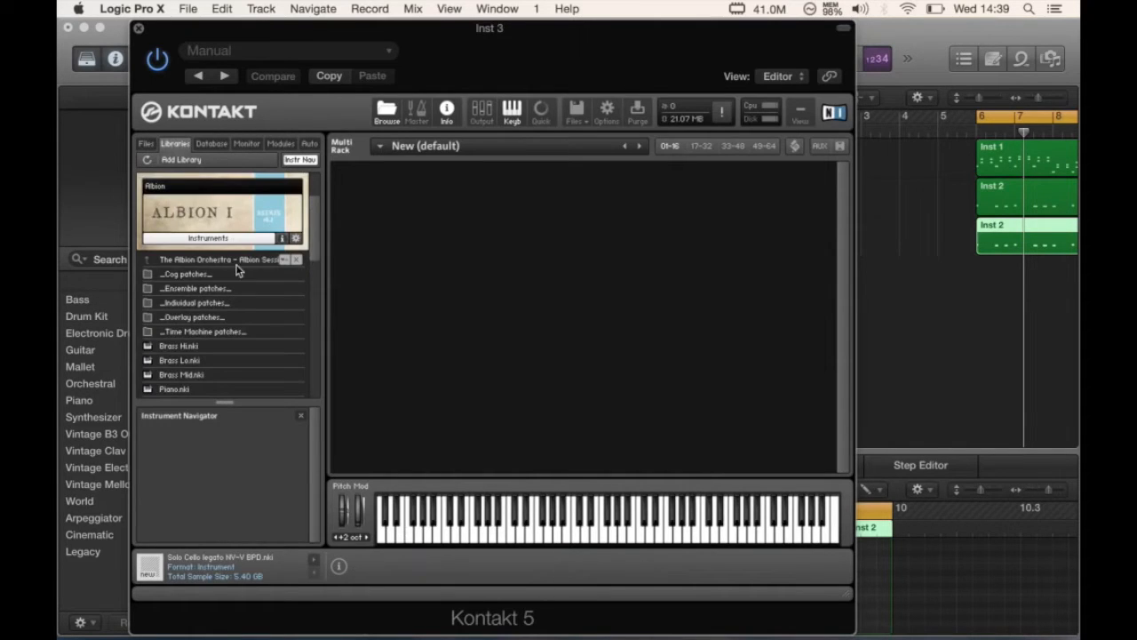
click(222, 243)
scroll(236, 275, down, 5)
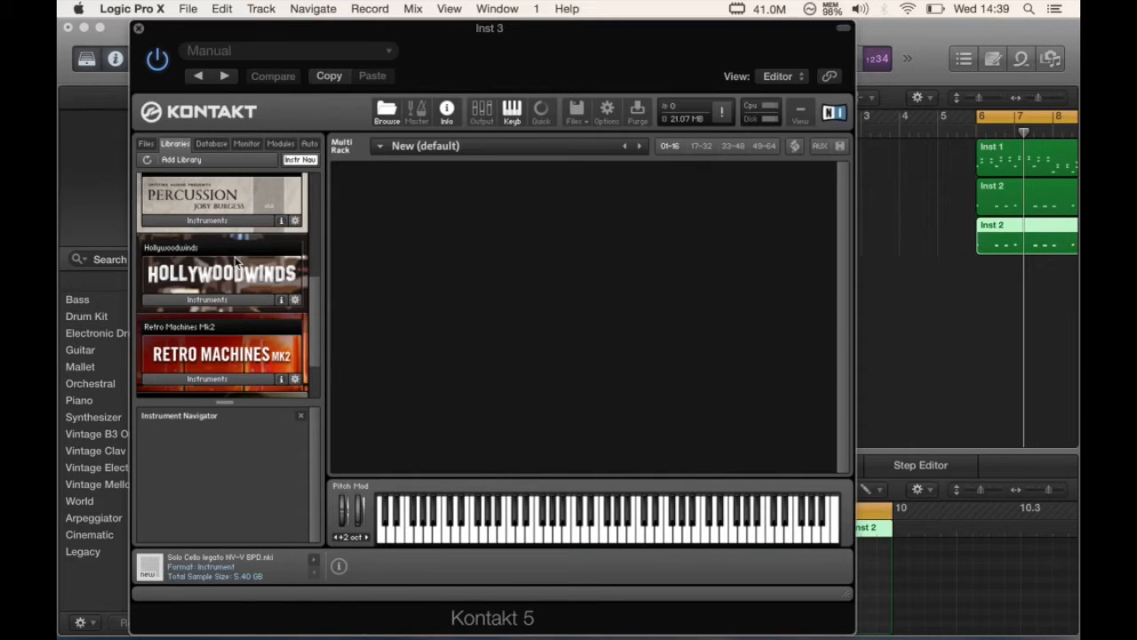
click(213, 299)
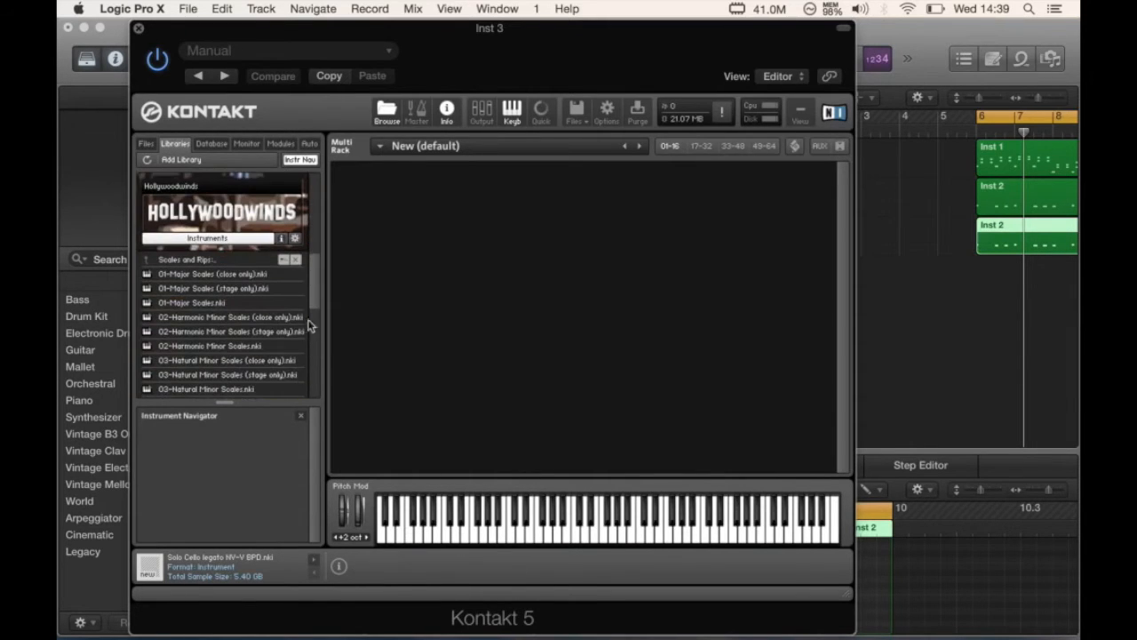
scroll(235, 343, down, 3)
scroll(235, 344, up, 5)
click(210, 286)
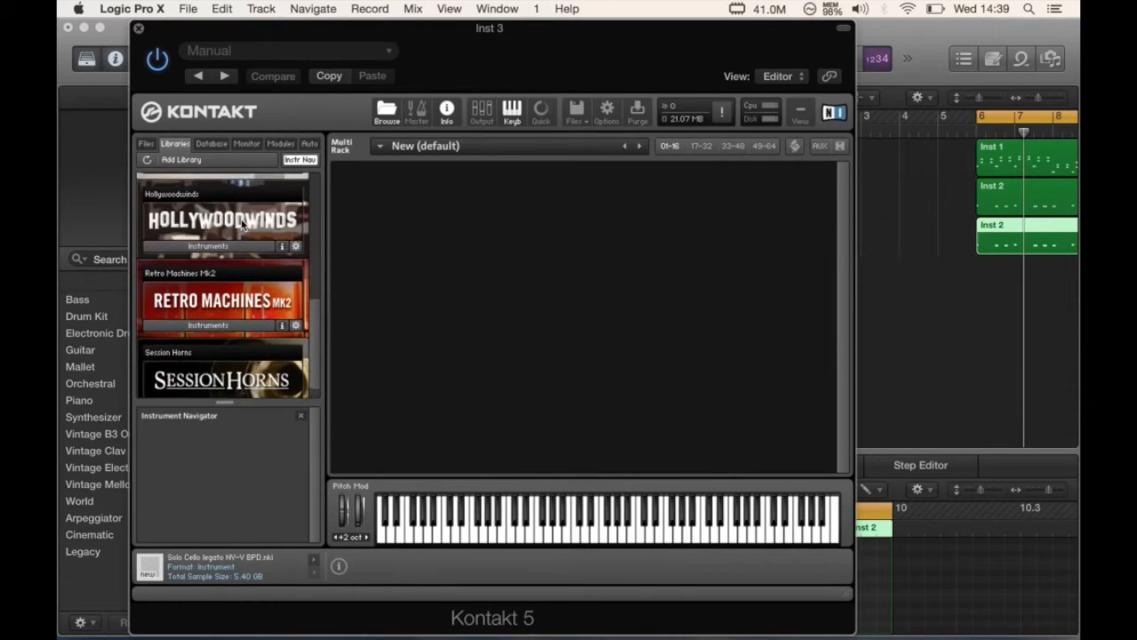
scroll(240, 238, down, 5)
scroll(235, 284, down, 3)
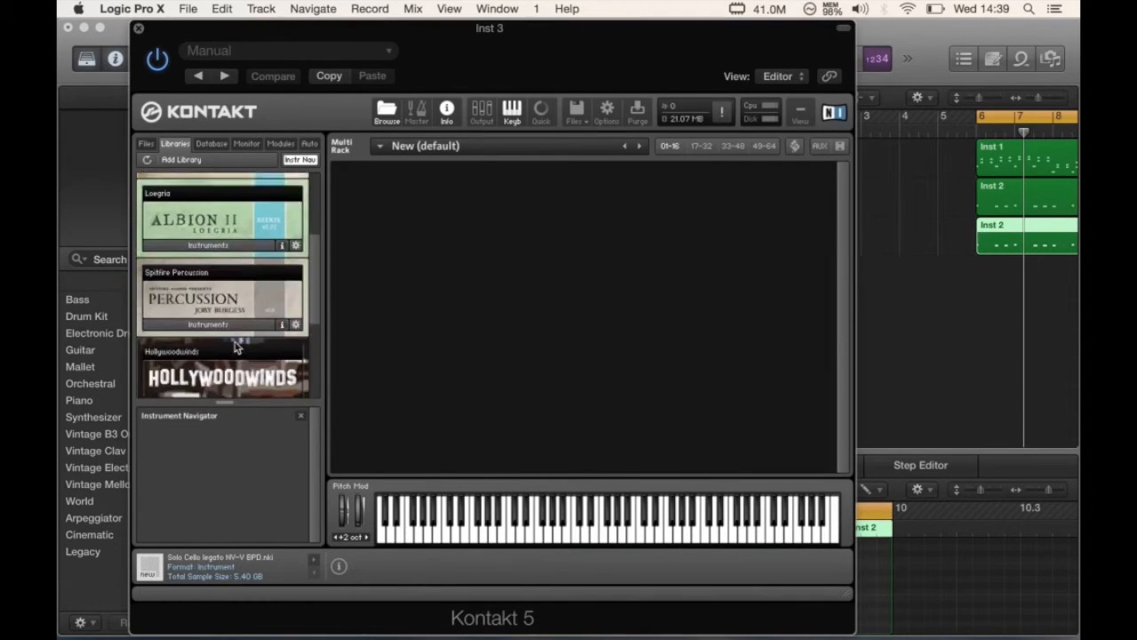
scroll(236, 288, up, 2)
- Load the String Lo.nki patch from the Albion I library into Kontakt on Inst 3
click(222, 269)
scroll(287, 353, down, 2)
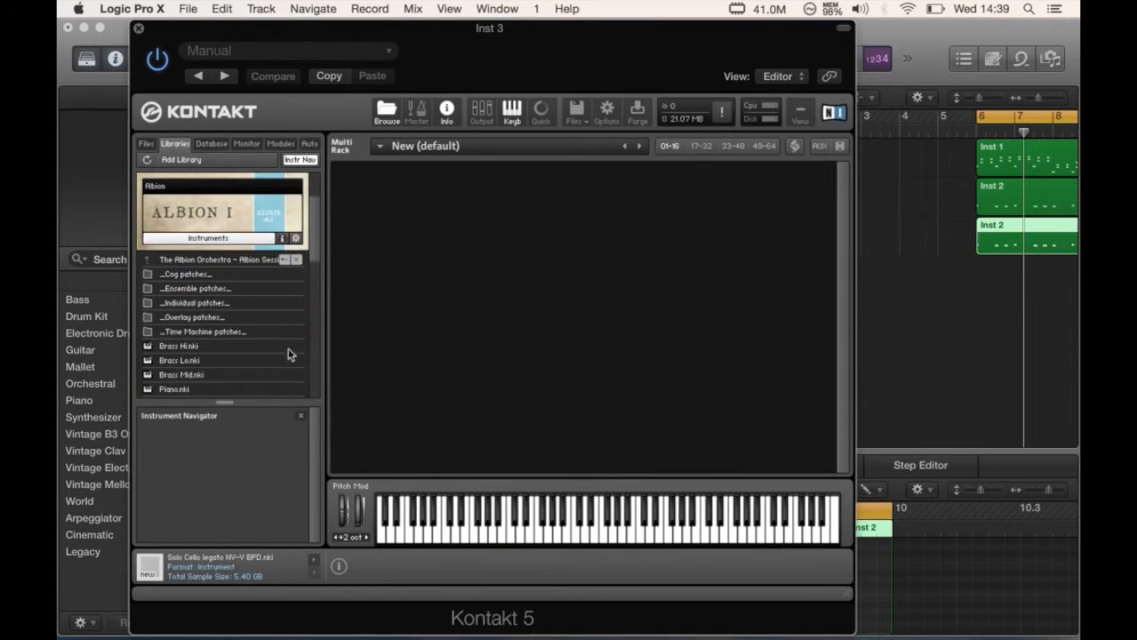
scroll(263, 356, down, 1)
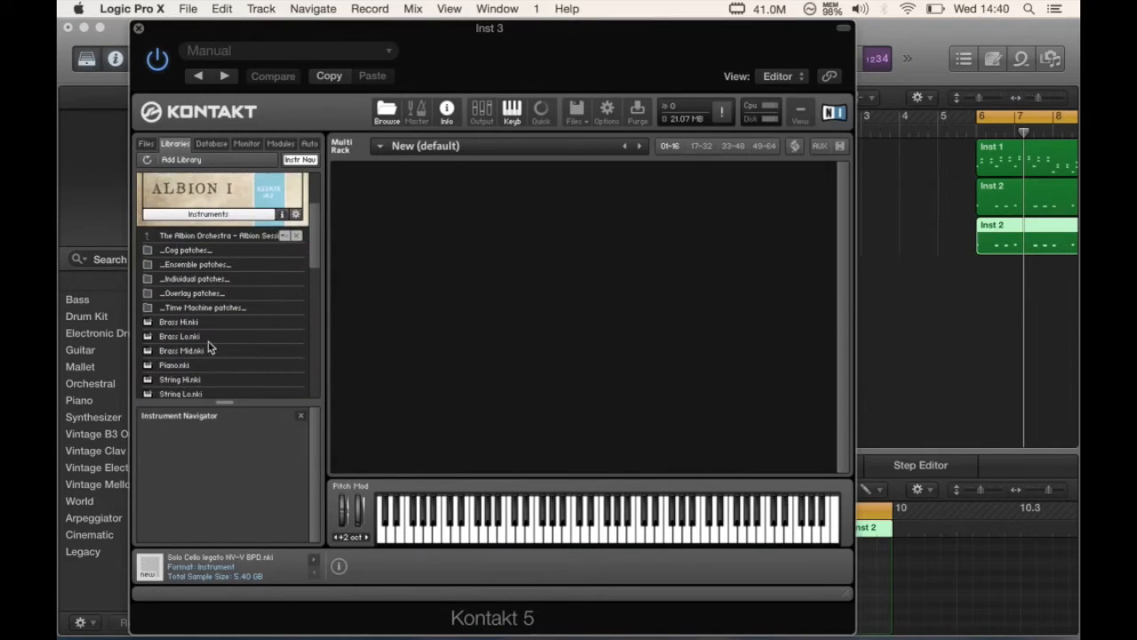
scroll(211, 347, down, 3)
click(201, 297)
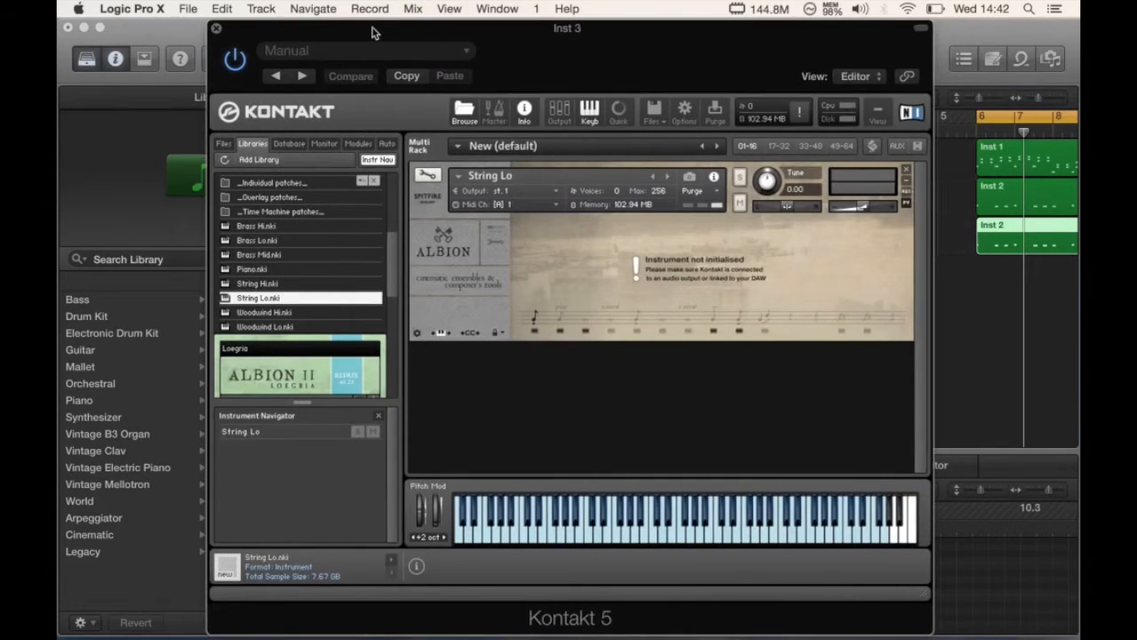
- Delete the copied Inst 2 region from the Inst 3 track
click(957, 330)
click(1053, 224)
key(Delete)
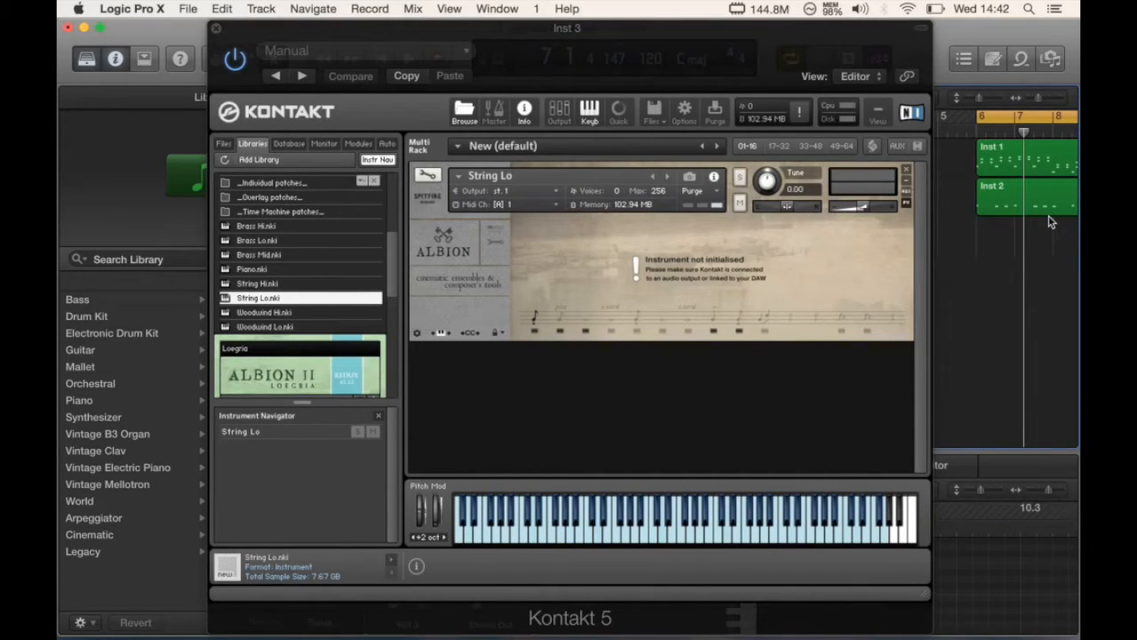
- Switch Albion's String Lo to the Pizzicato articulation and purge its short and long articulations
key(space)
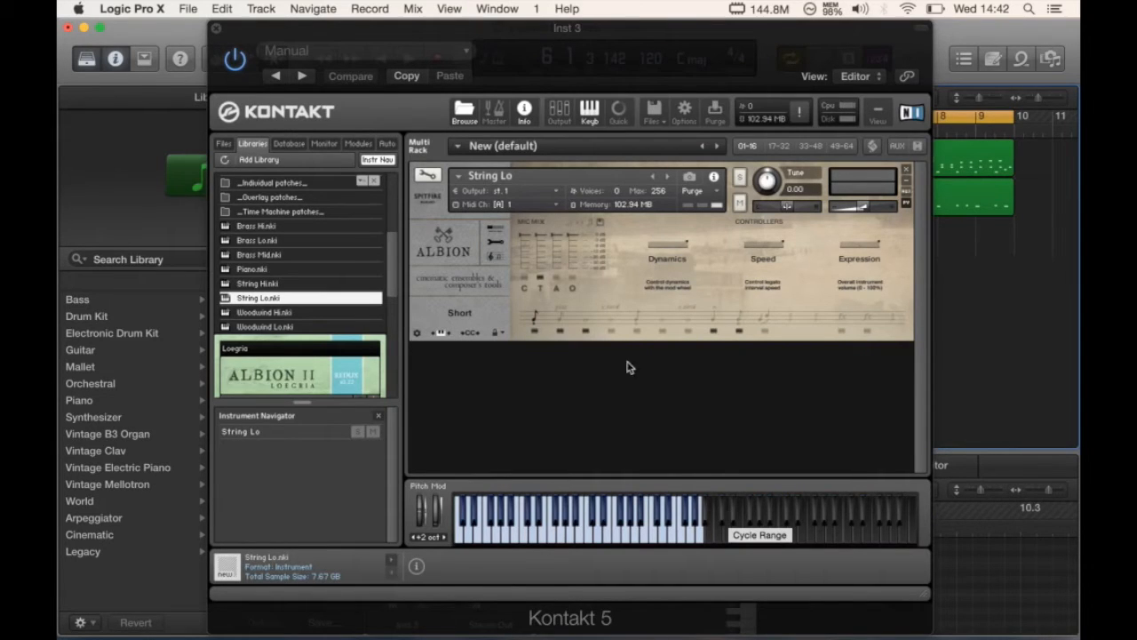
click(543, 337)
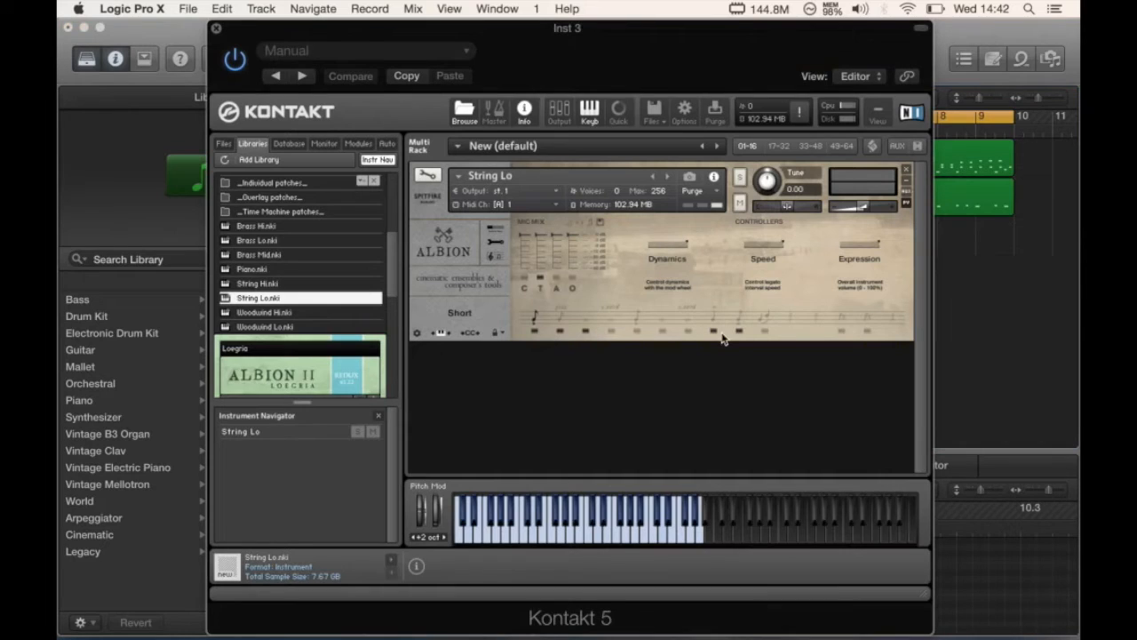
click(536, 335)
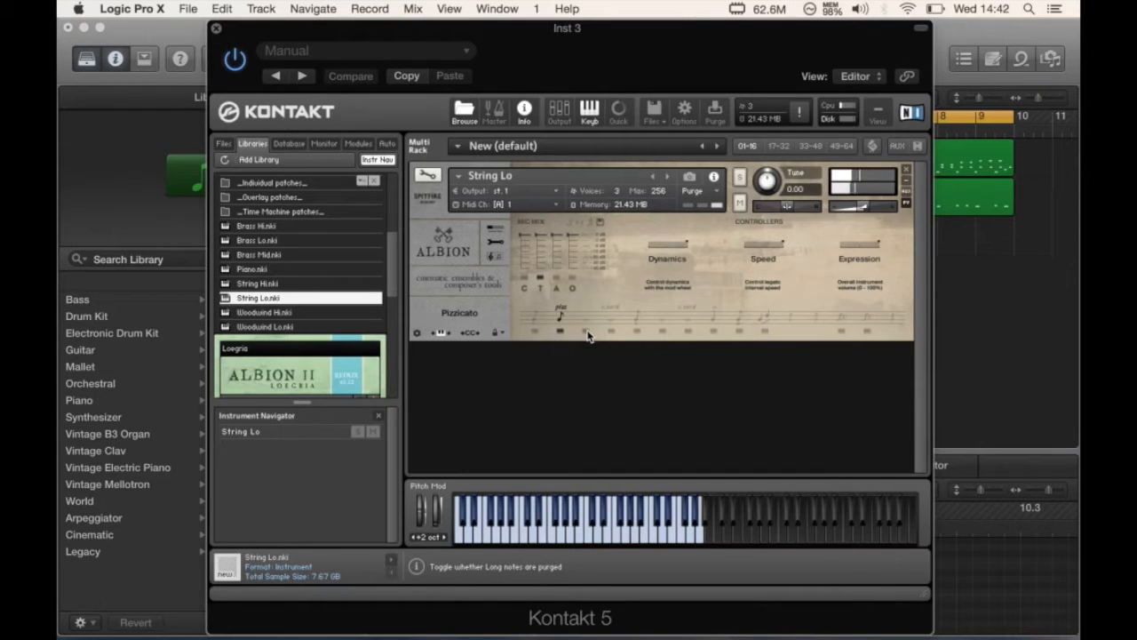
- Close Kontakt, move the Inst 2 region from track 2 to the Inst 3 track, and play the loop at a higher system volume
click(215, 28)
drag(958, 197, 957, 242)
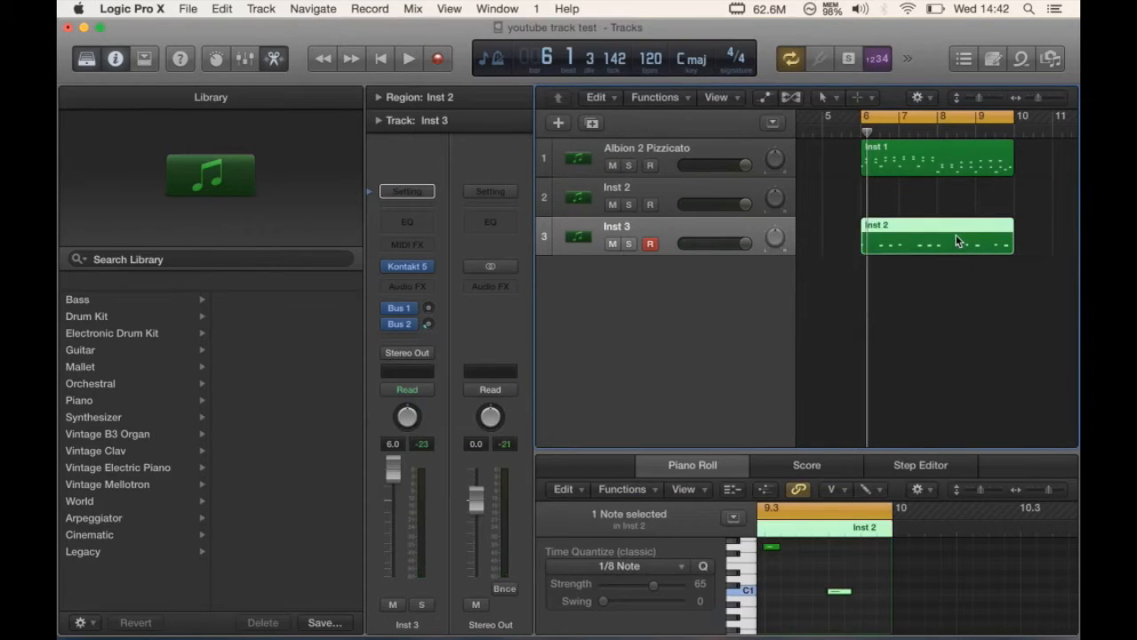
key(space)
key(XF86AudioRaiseVolume)
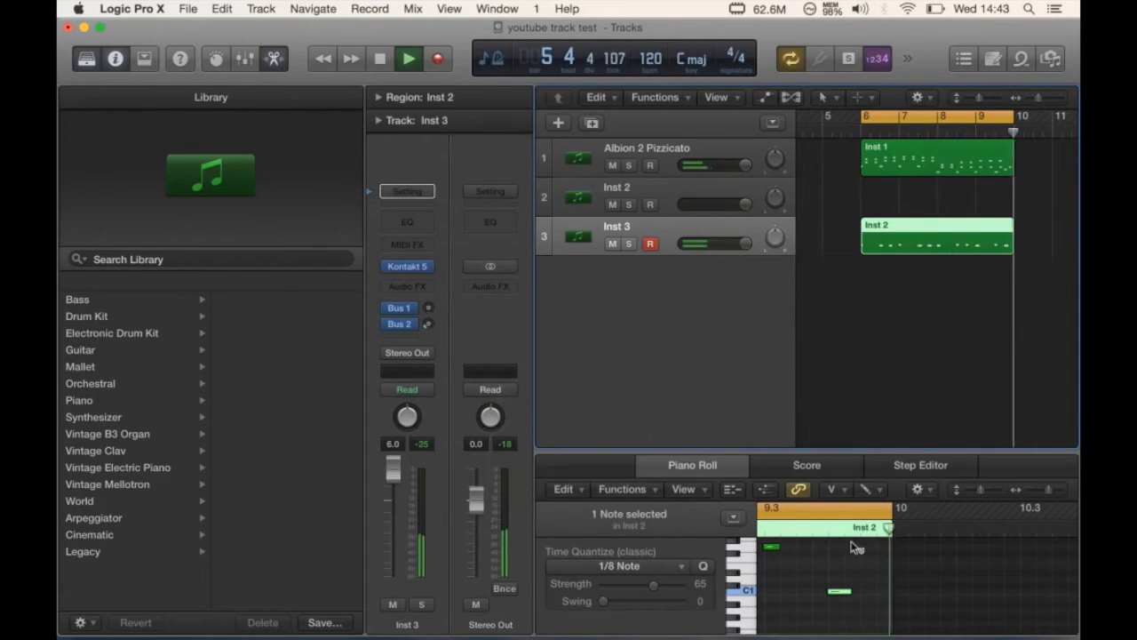
key(space)
- Raise the velocity of all notes in the Inst 2 region and play the loop again
click(843, 592)
key(super+a)
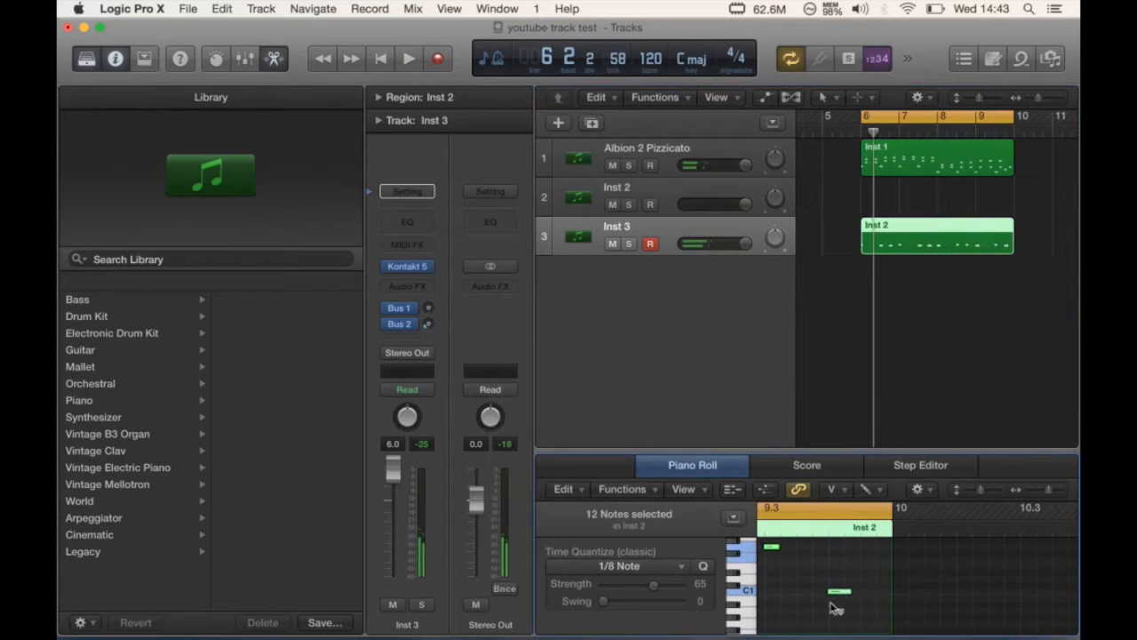
scroll(848, 568, left, 5)
drag(814, 545, 819, 511)
key(space)
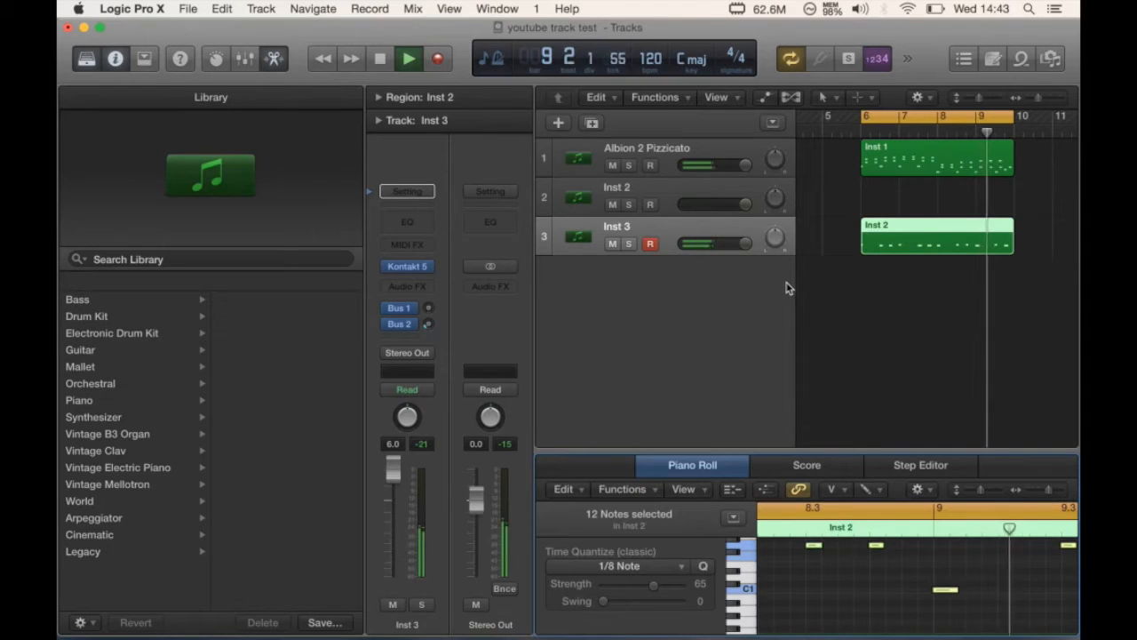
- Move the Inst 2 region back from the Inst 3 track to track 2 and set that track's volume to +4.2 dB during playback
key(space)
drag(912, 232, 912, 194)
key(space)
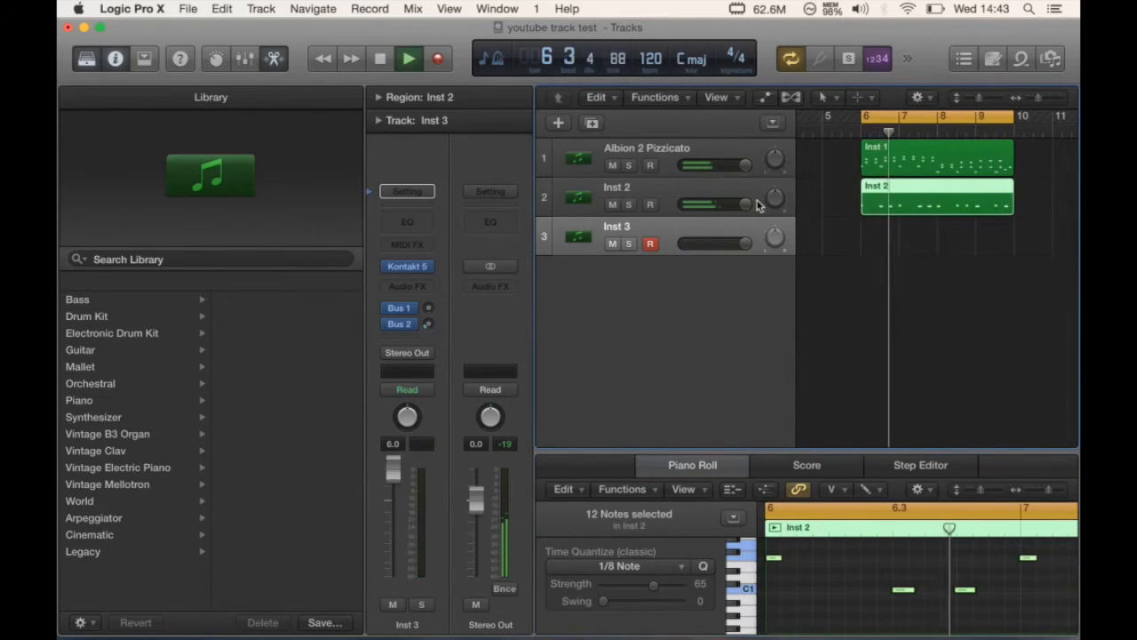
drag(746, 205, 741, 205)
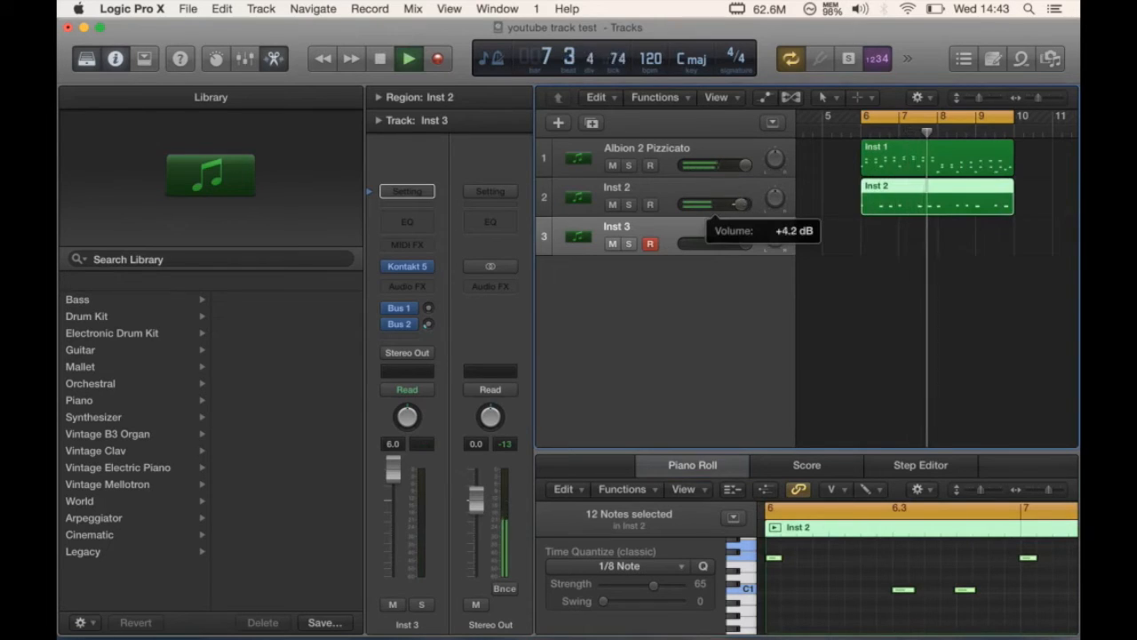
key(space)
- Open the Inst 3 track's Kontakt instrument and move its window aside so the arrangement regions are visible
click(632, 226)
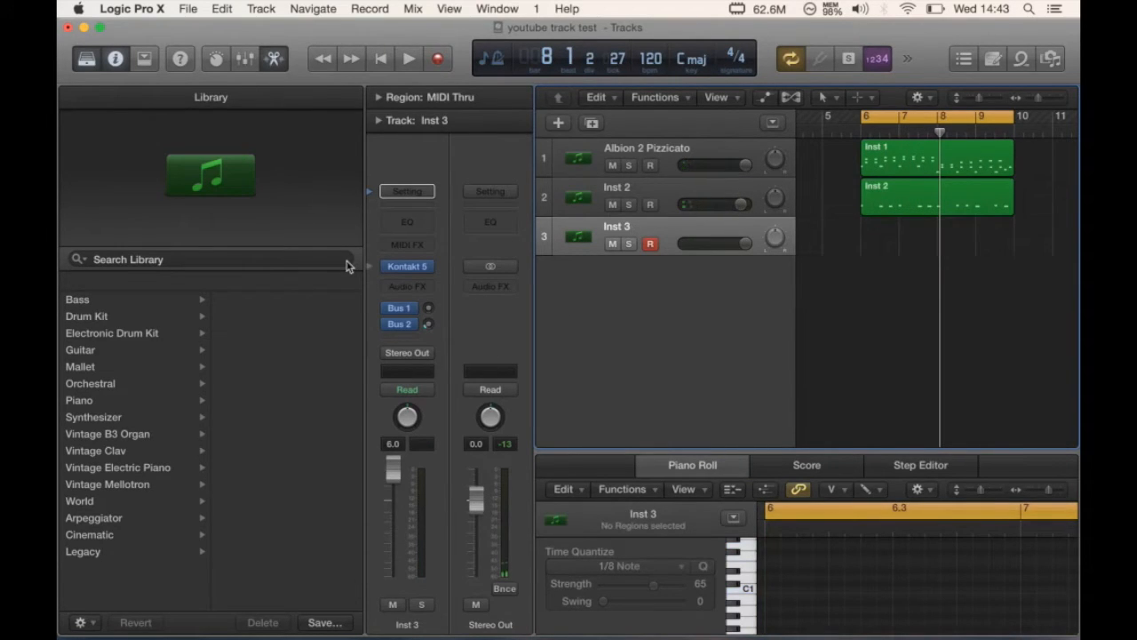
click(407, 266)
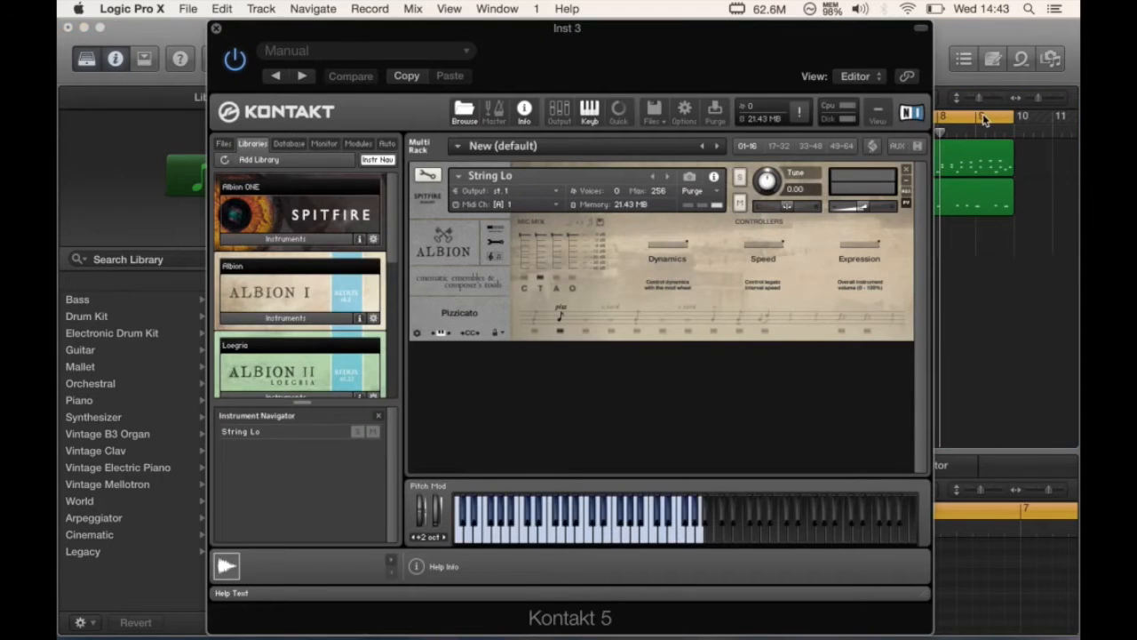
drag(569, 52, 421, 71)
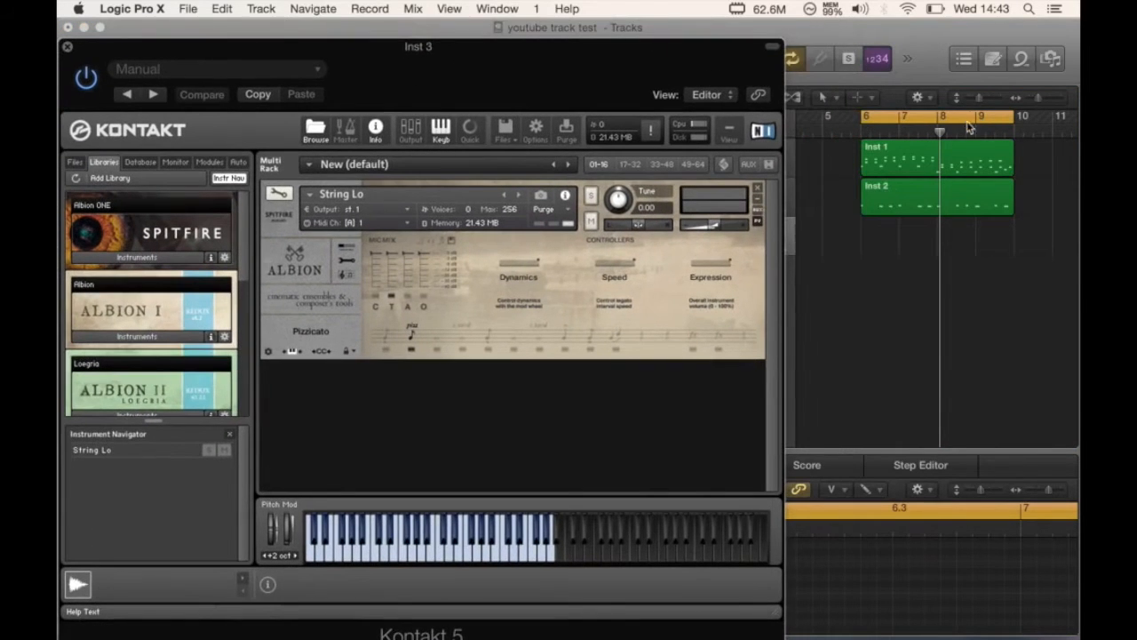
- Turn off cycle mode and loop the Inst 1 and Inst 2 regions out to just before bar 29
click(943, 120)
key(super+Left)
key(super+Left)
key(super+Left)
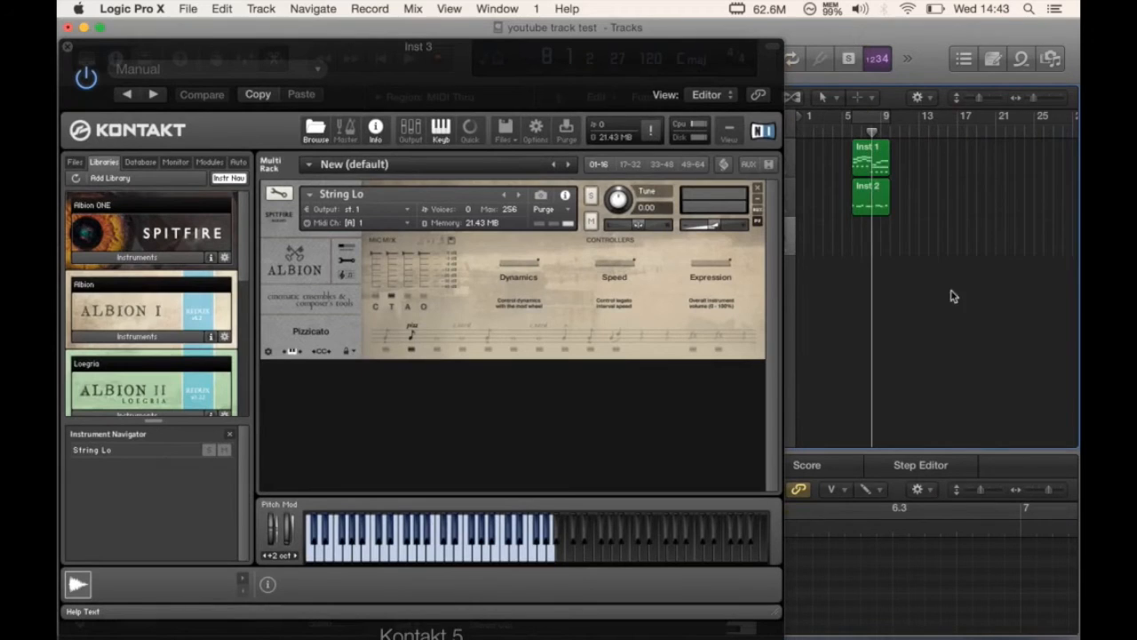
drag(926, 219, 1060, 163)
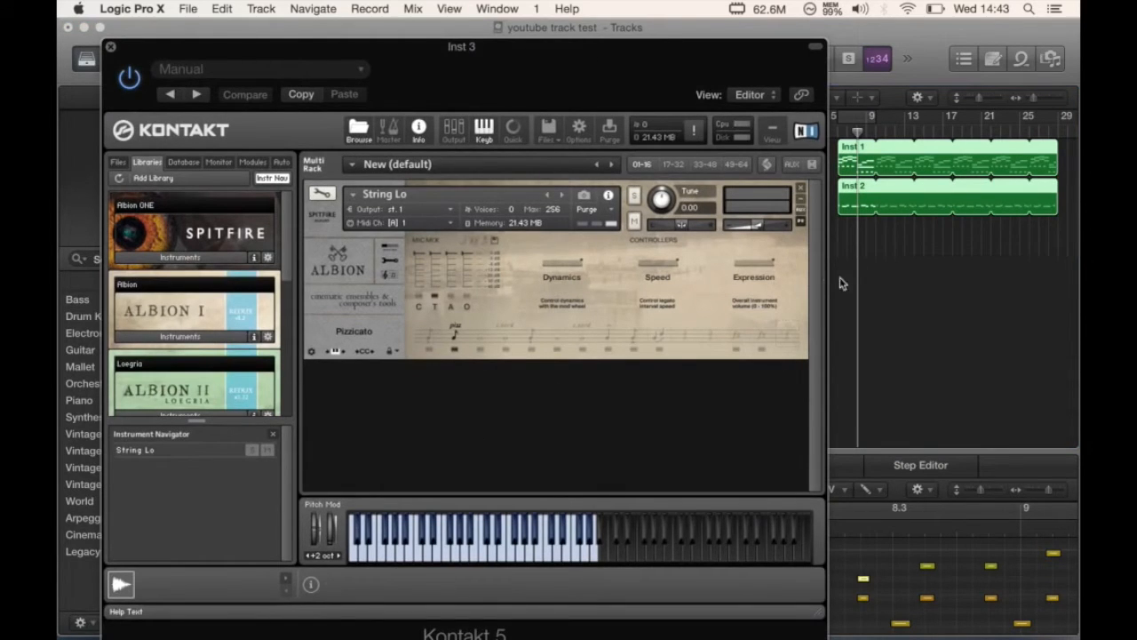
- Browse the Spitfire Percussion library's instruments in Kontakt and open its individual instruments folder
scroll(200, 282, down, 3)
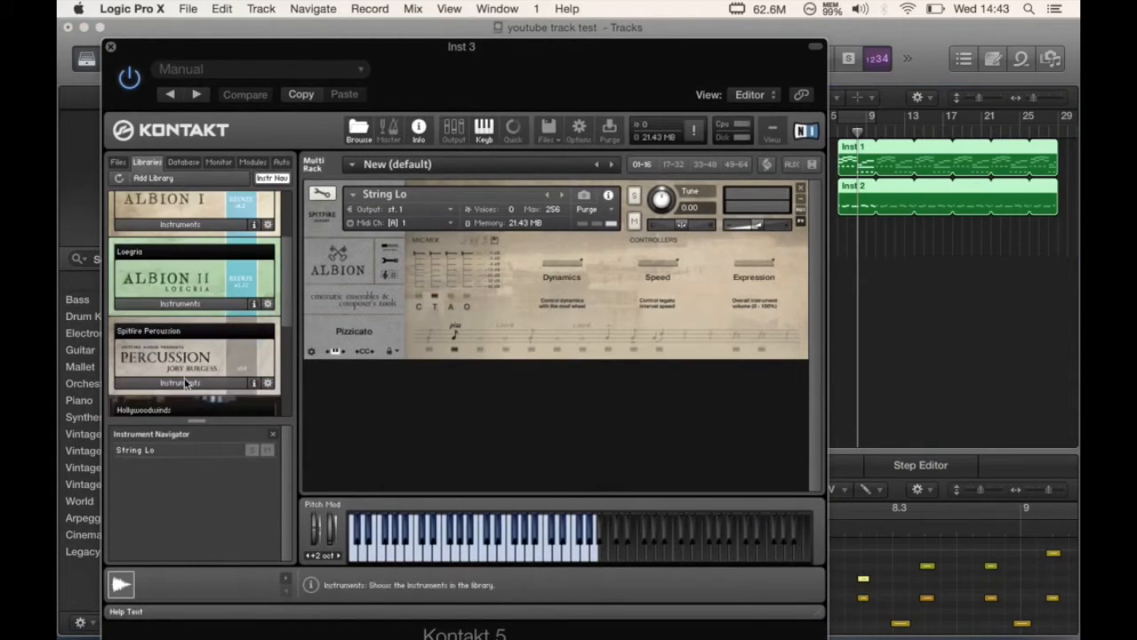
click(184, 382)
scroll(225, 334, down, 1)
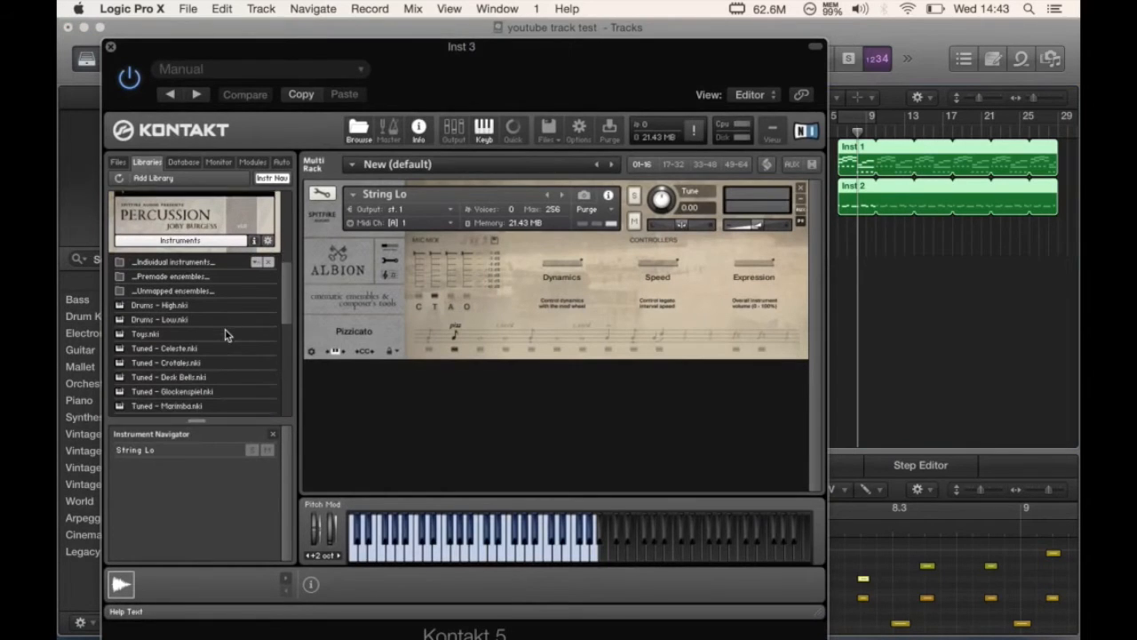
scroll(225, 334, down, 3)
scroll(225, 334, up, 2)
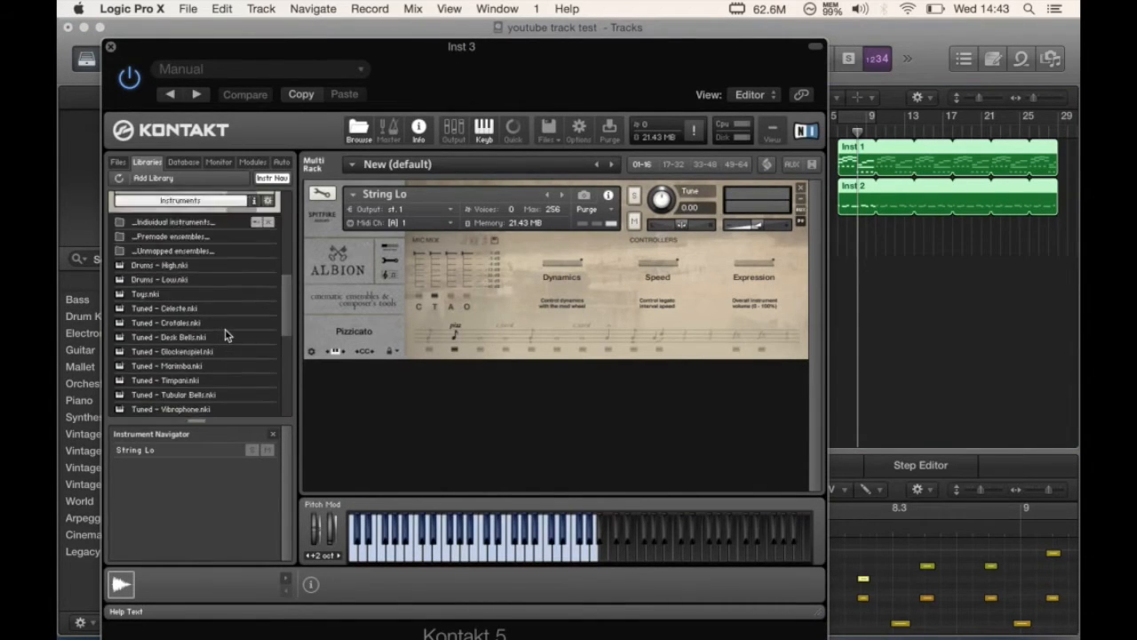
scroll(225, 334, up, 3)
click(184, 307)
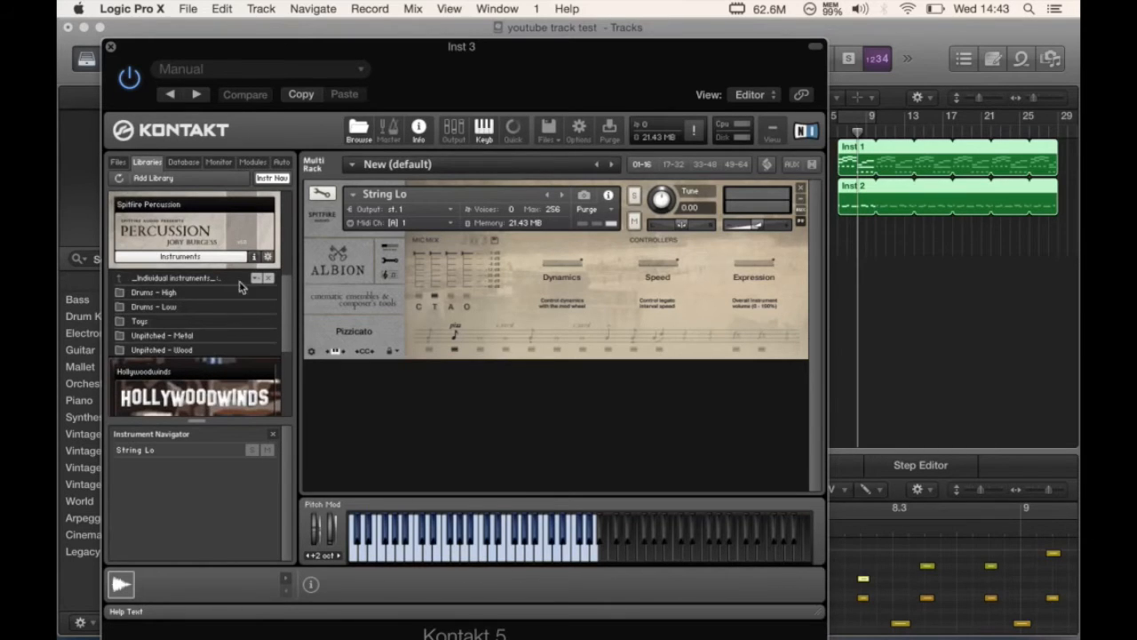
- Load Snare 2 from the Drums - High folder in place of String Lo
click(157, 292)
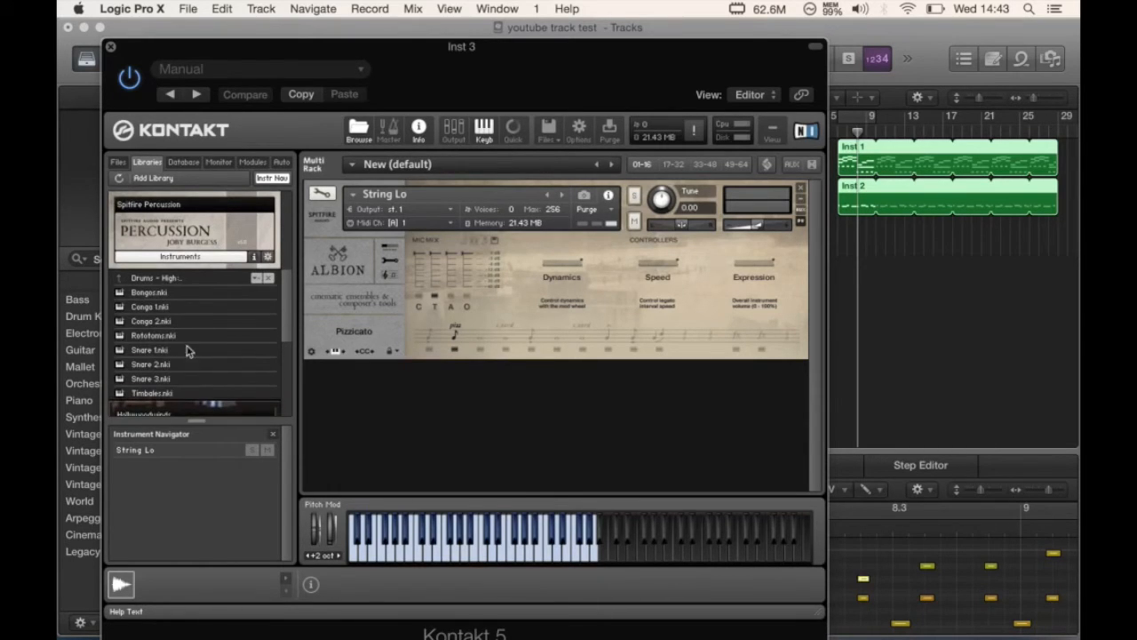
drag(145, 365, 514, 199)
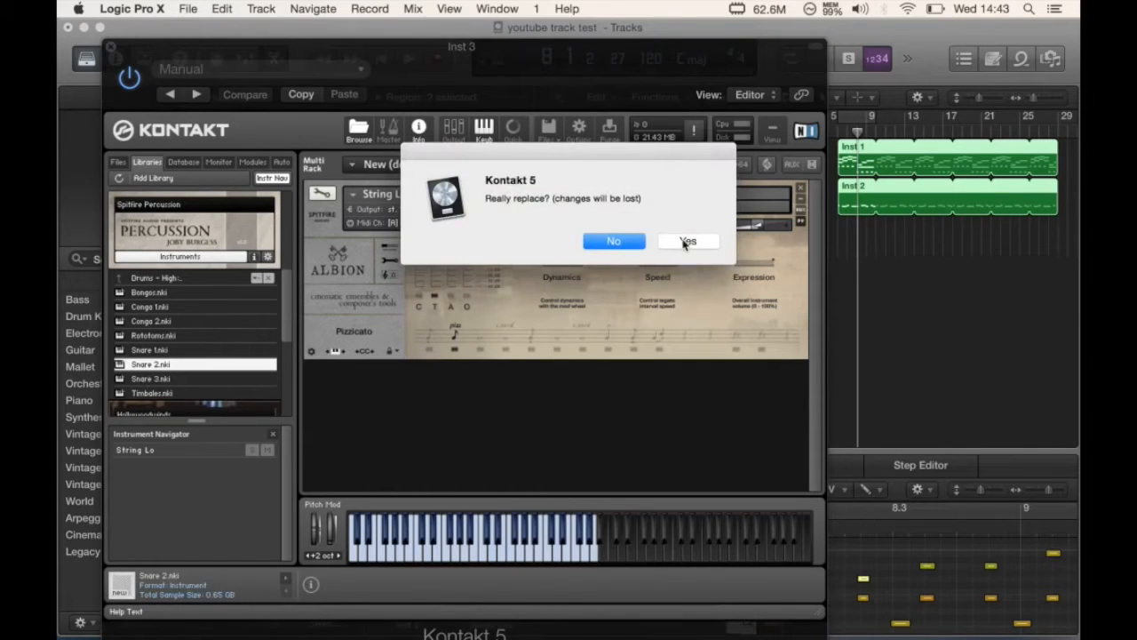
click(686, 242)
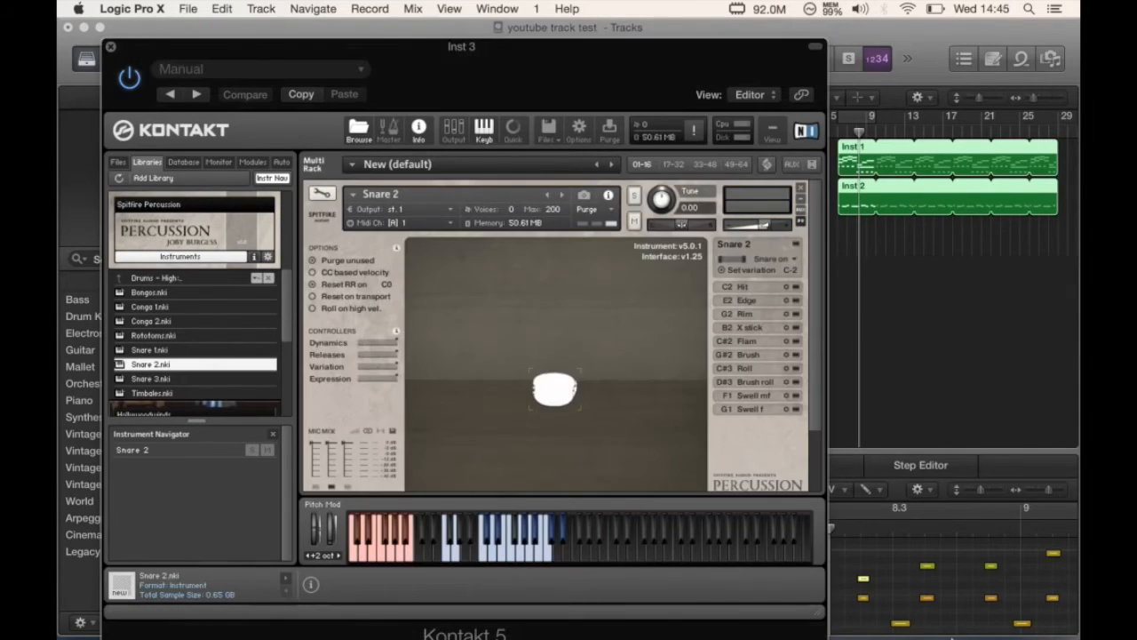
- Lower Snare 2's volume and Dynamics in Kontakt, with cycle mode turned back on
mouse_move(804, 623)
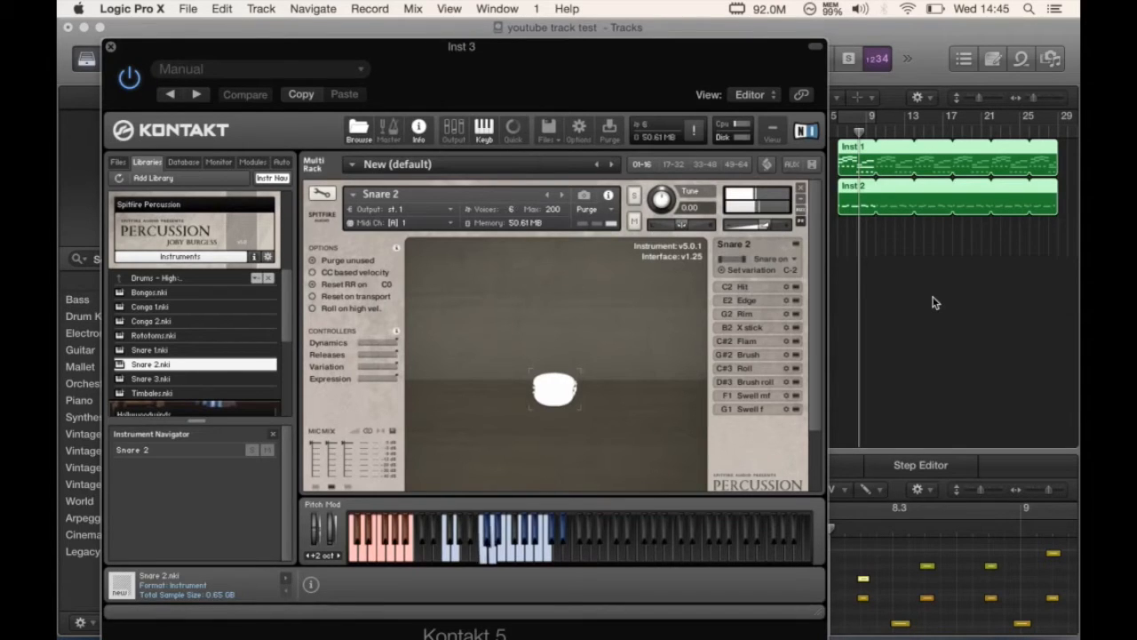
drag(765, 224, 761, 228)
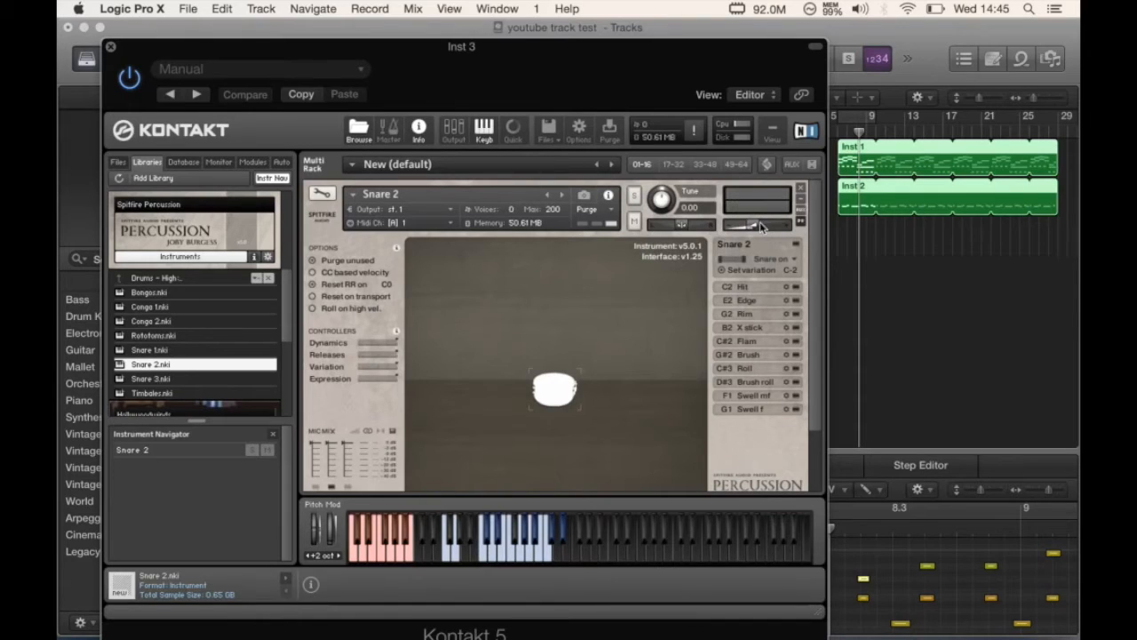
click(858, 120)
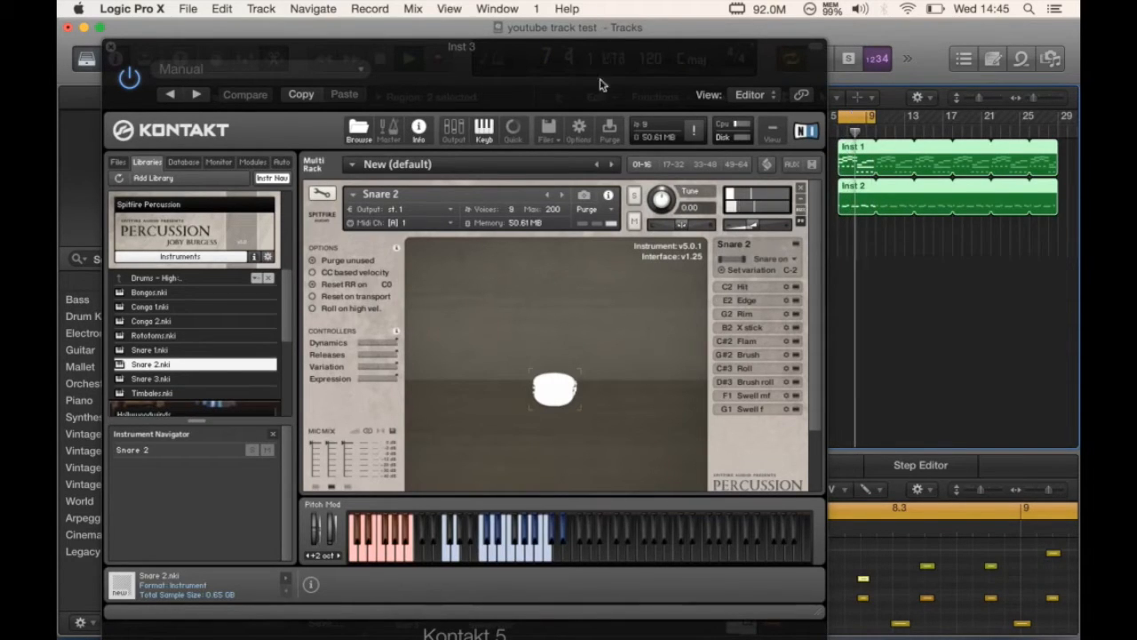
drag(384, 346, 364, 339)
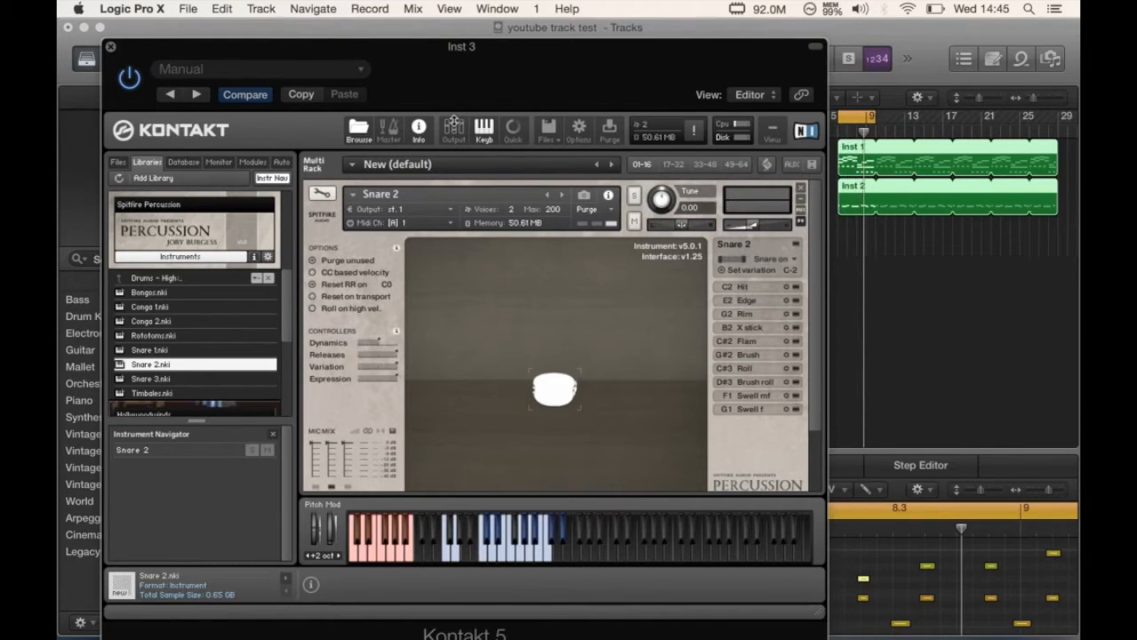
- Record a snare part on the Inst 3 track over the cycled bars, stop, and close Kontakt
drag(497, 91, 481, 155)
click(437, 56)
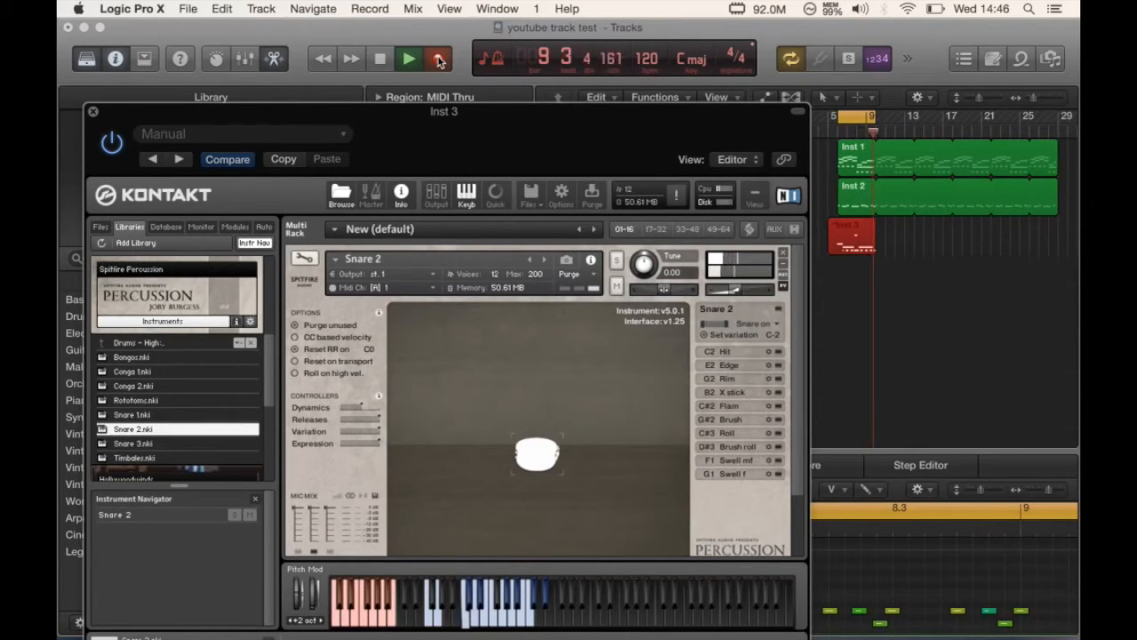
key(space)
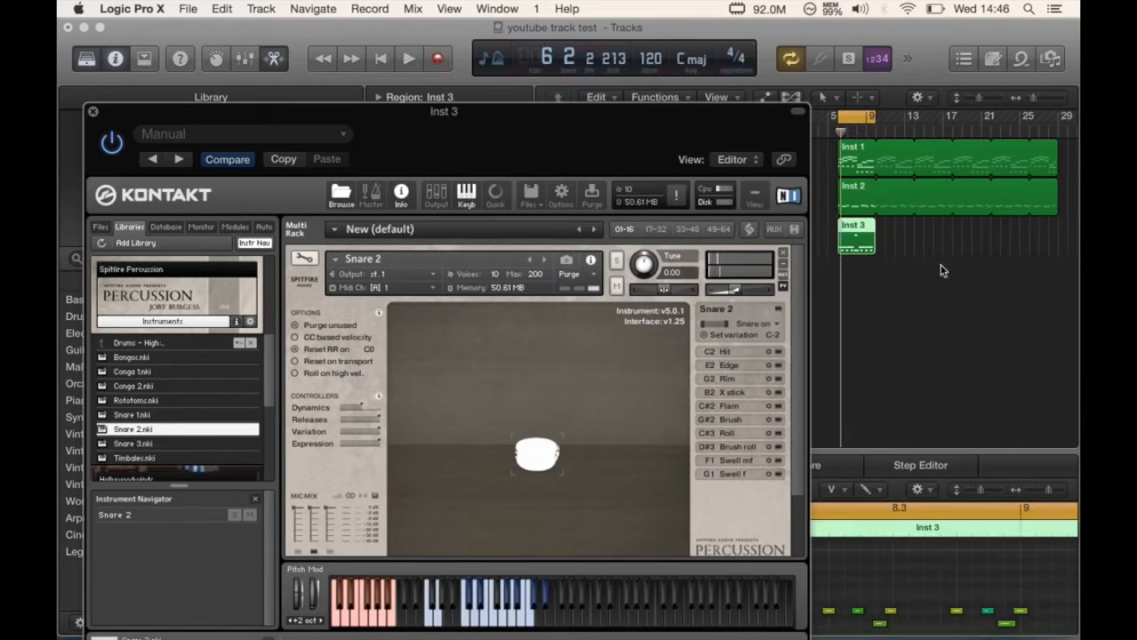
click(93, 113)
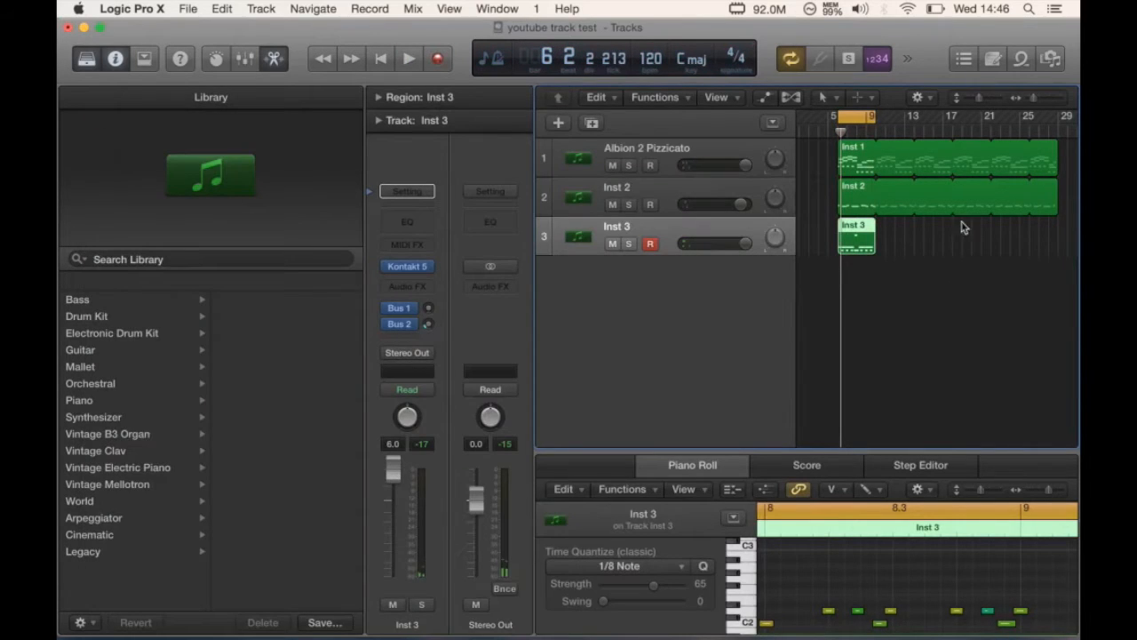
- Select all notes in the Inst 3 region, quantize them to 1/8 Note, and play the loop
drag(825, 590, 871, 617)
key(super+a)
click(647, 569)
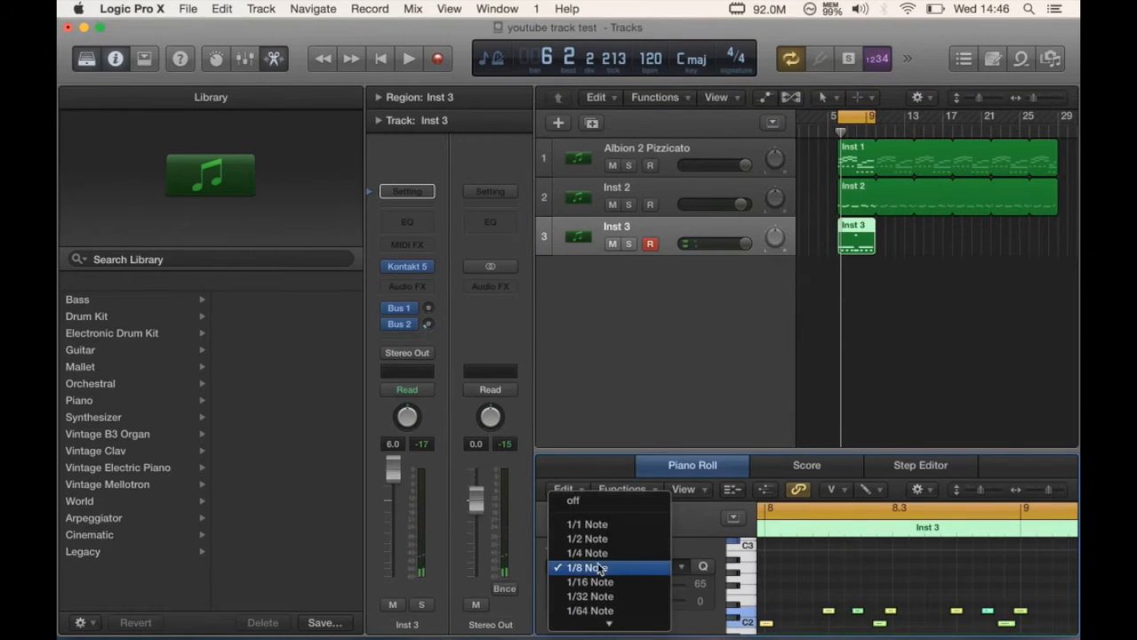
click(604, 569)
key(space)
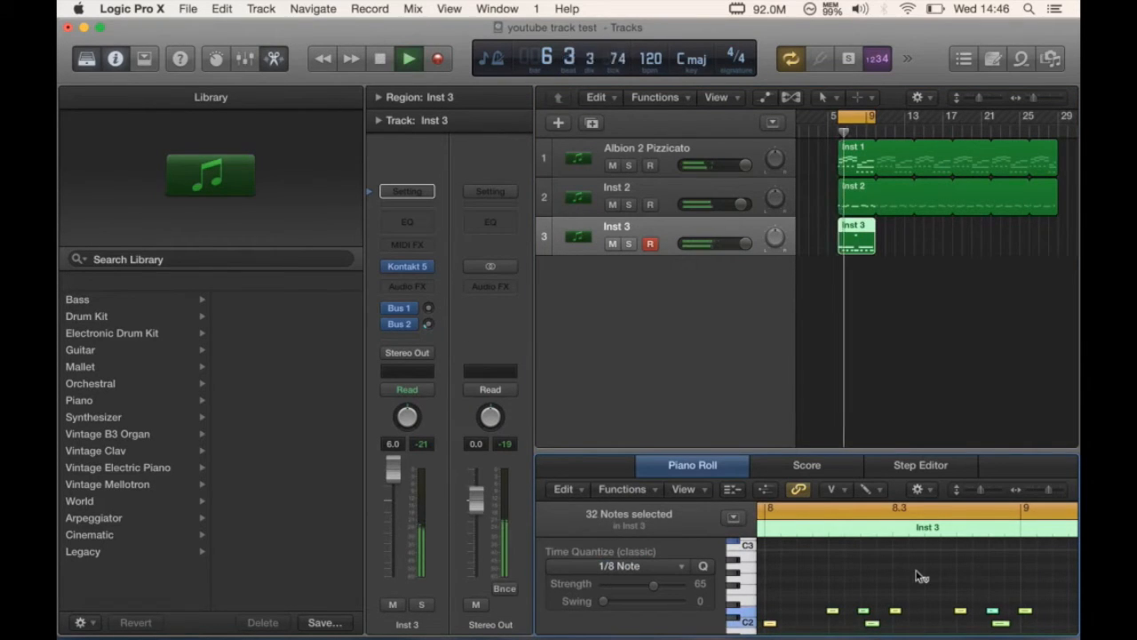
- Change the snare notes' quantization to 1/16 Note and replay the loop
key(space)
click(627, 566)
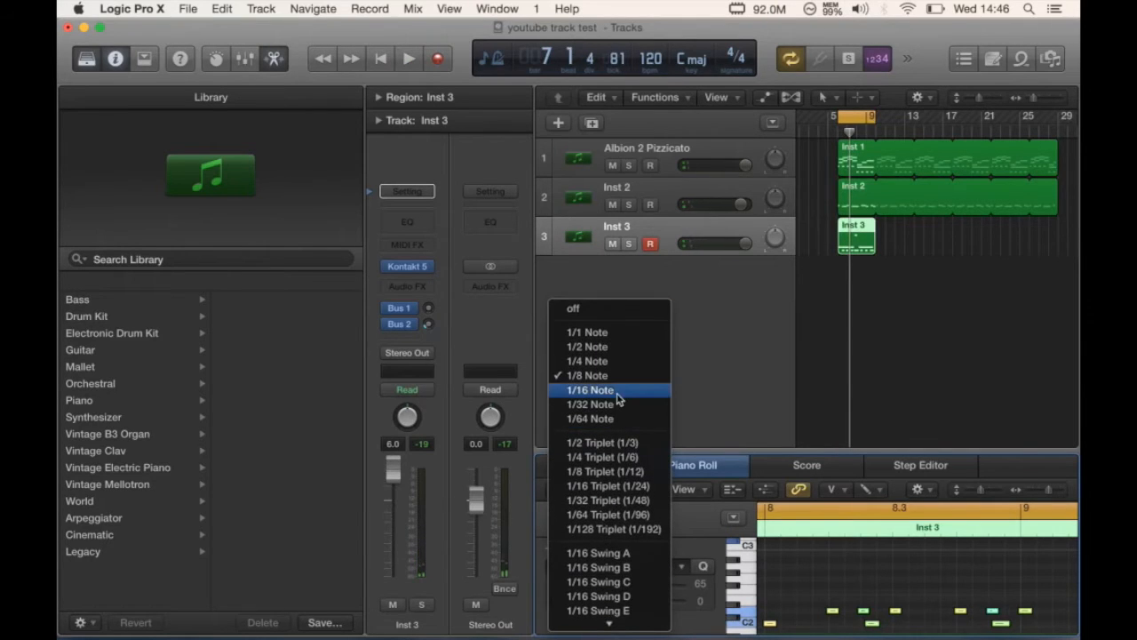
click(620, 391)
key(space)
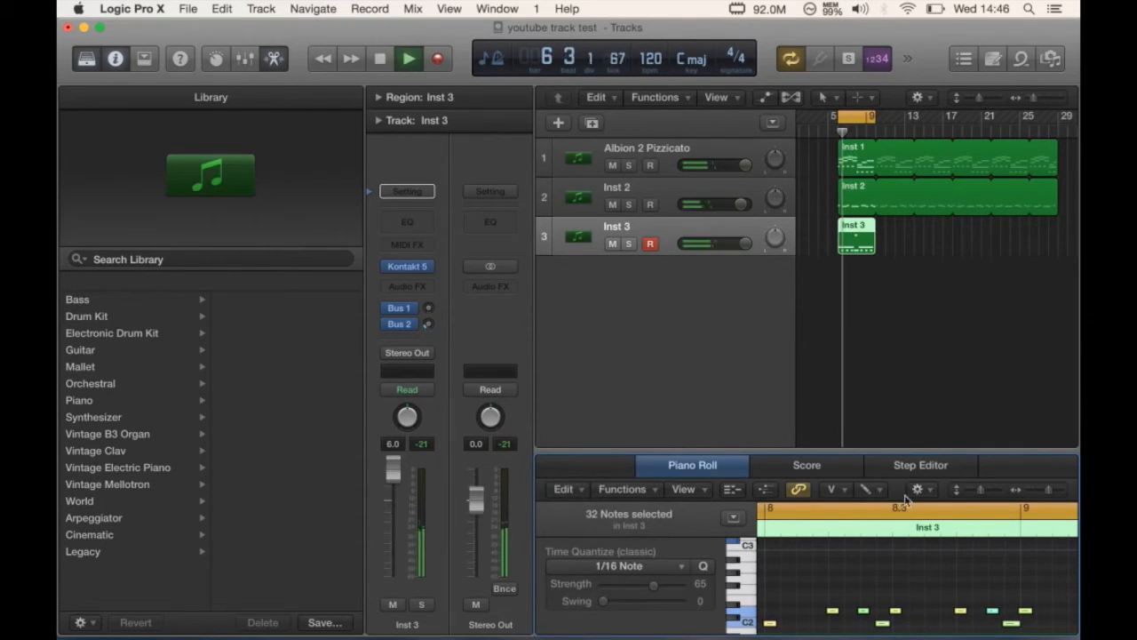
- Lower the velocity of all selected snare notes in the Inst 3 region and play the loop again
scroll(813, 618, left, 6)
scroll(813, 617, down, 2)
scroll(813, 618, up, 2)
scroll(813, 618, down, 2)
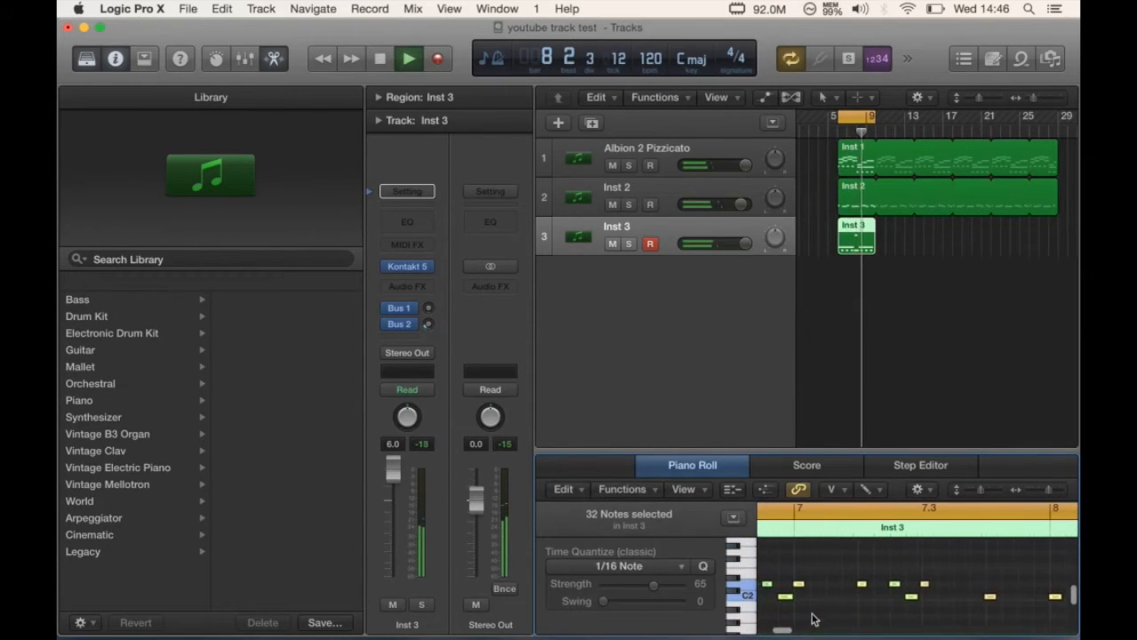
scroll(844, 596, left, 2)
key(space)
drag(866, 586, 857, 636)
key(space)
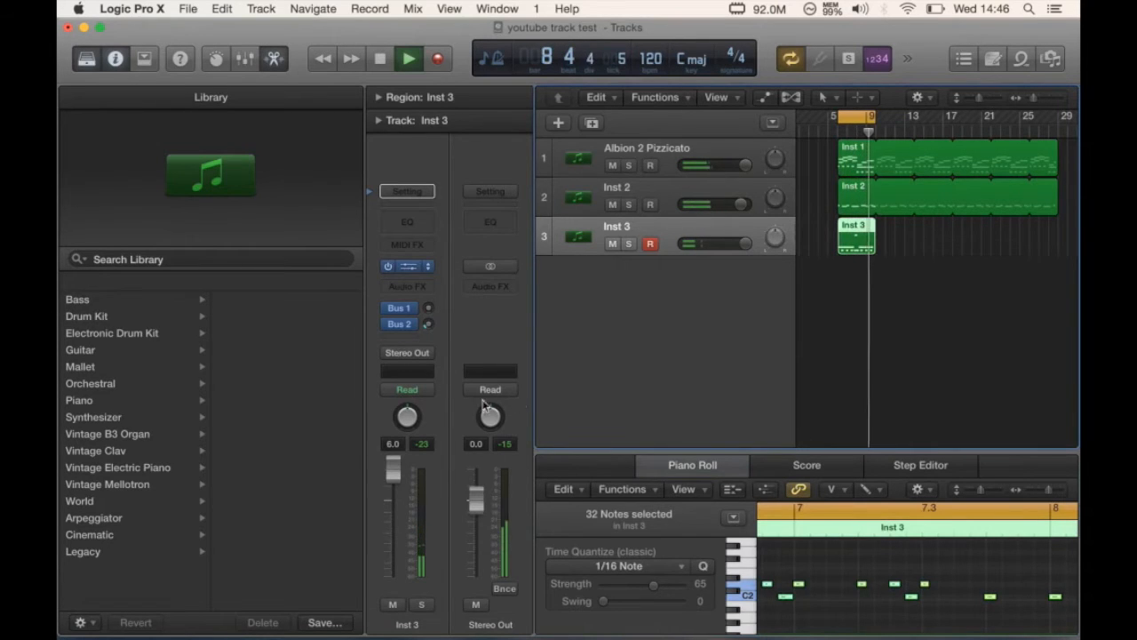
- Check Snare 2's Dynamics in Kontakt, and with cycle mode off loop the Inst 3 region to just before bar 29
click(406, 266)
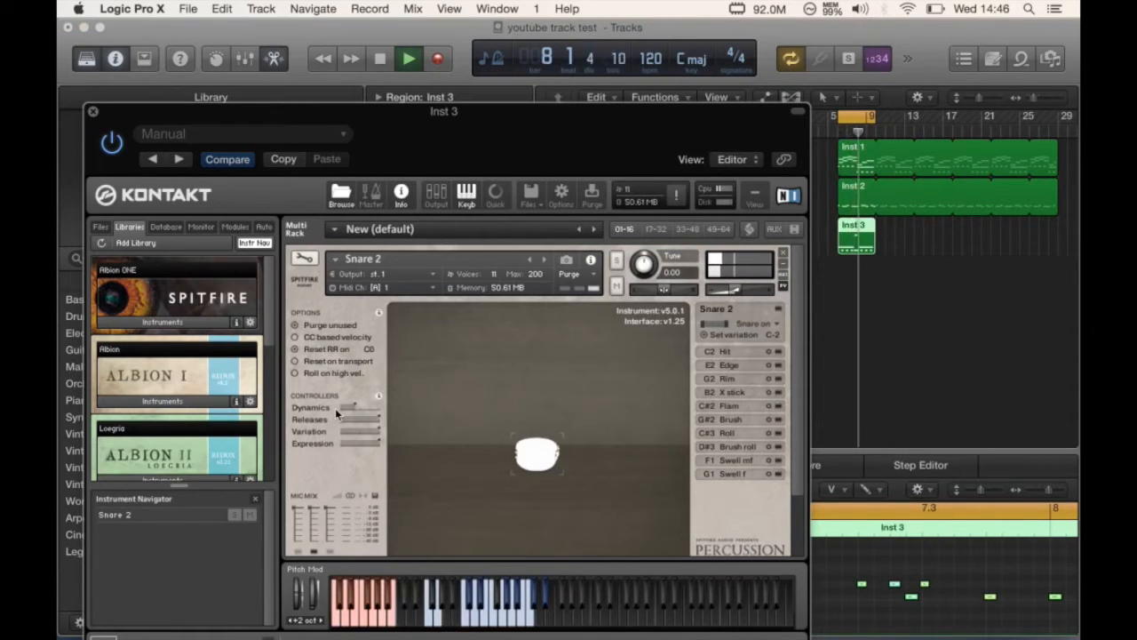
click(93, 113)
key(space)
click(850, 119)
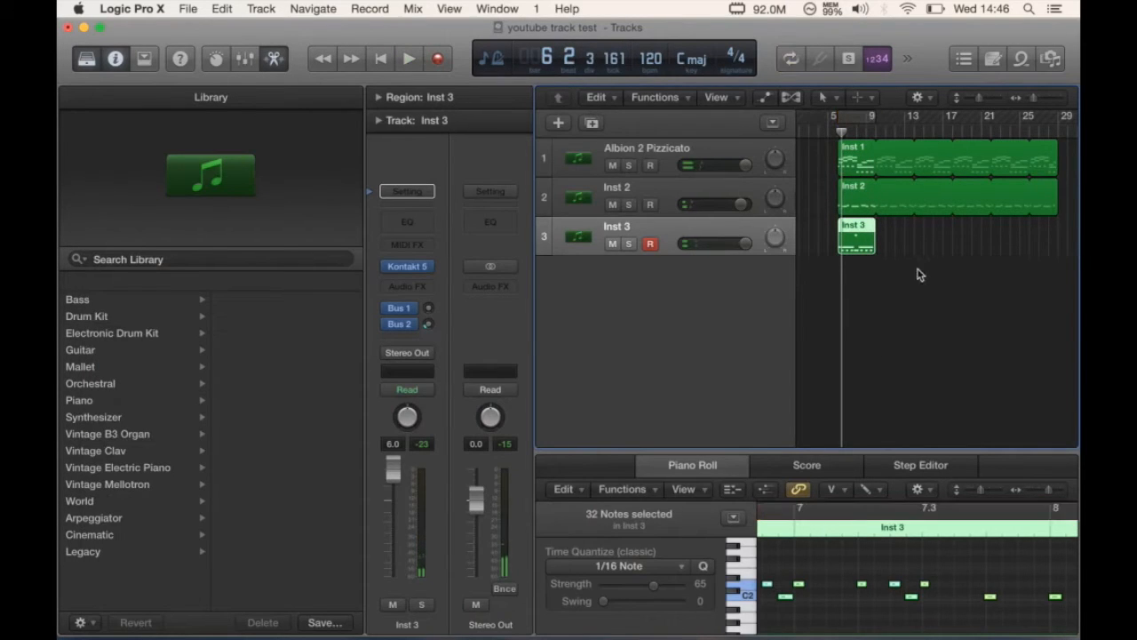
drag(899, 225, 1057, 233)
- Duplicate the Albion 2 Pizzicato track with its settings and copy the looped Inst 1 region onto the new track
click(620, 144)
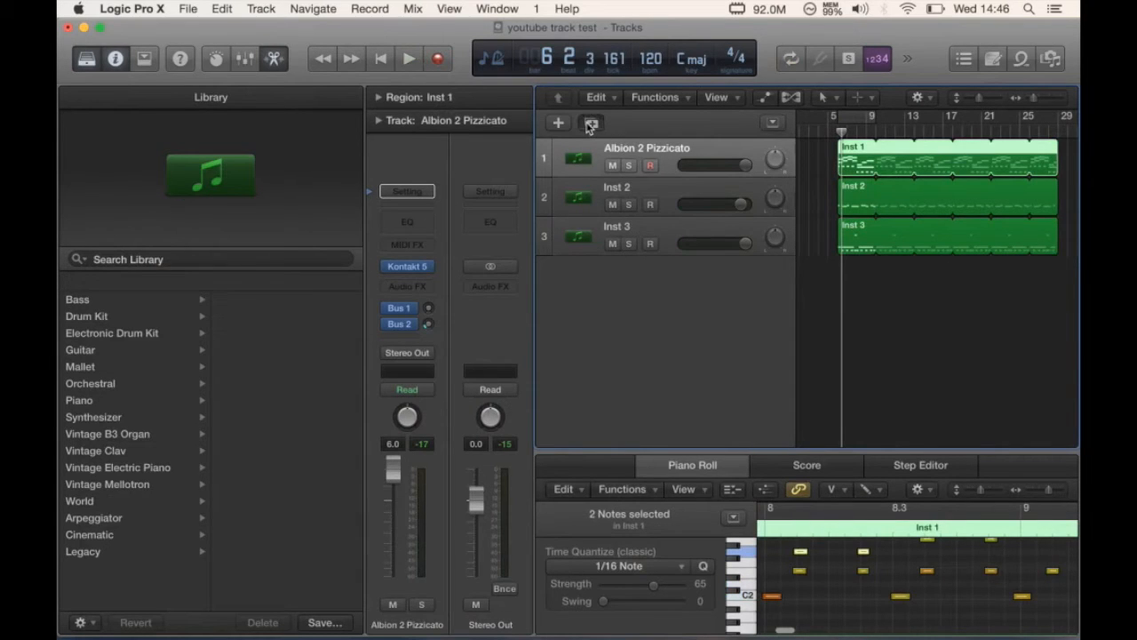
click(590, 123)
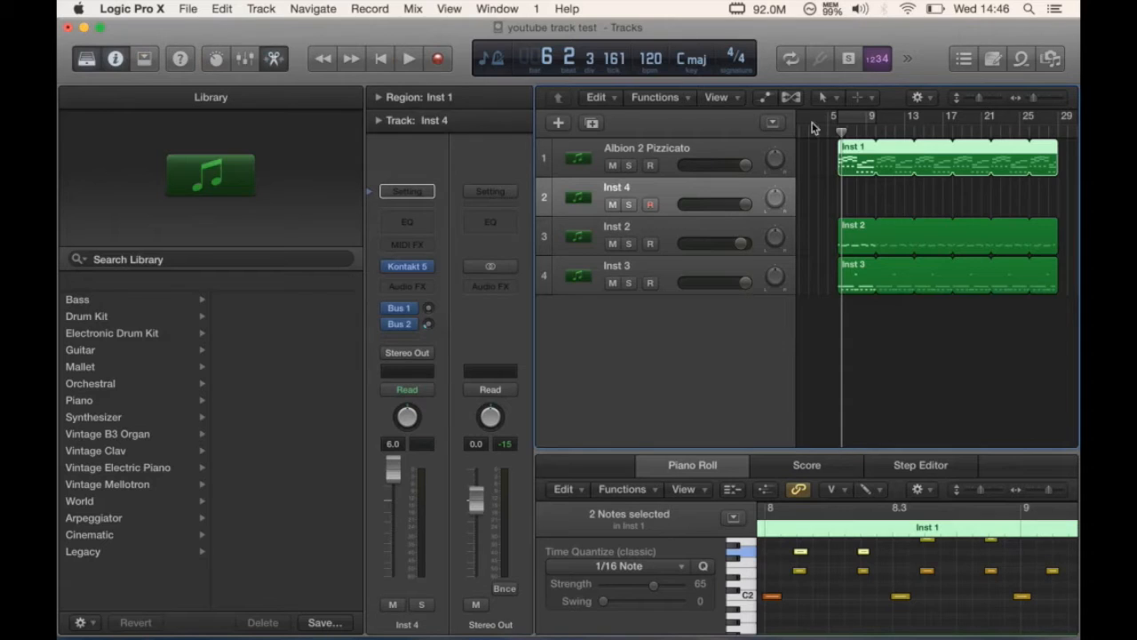
drag(866, 162, 866, 199)
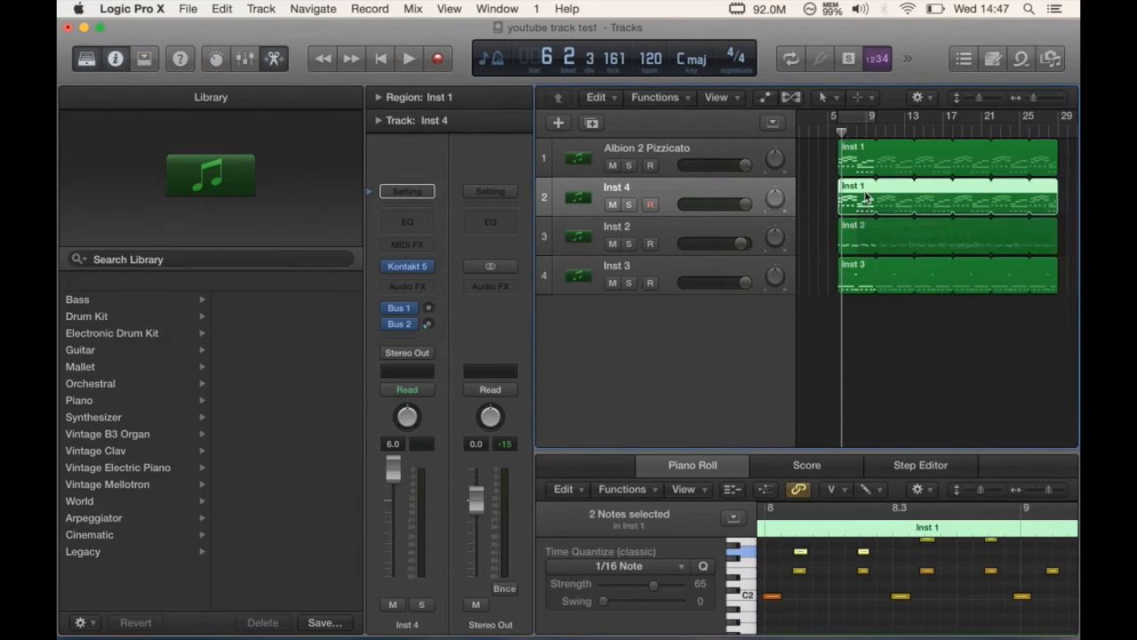
- Solo the duplicated track with cycle mode on, and unload the second articulation of Woodwind Lo in its Kontakt
click(865, 116)
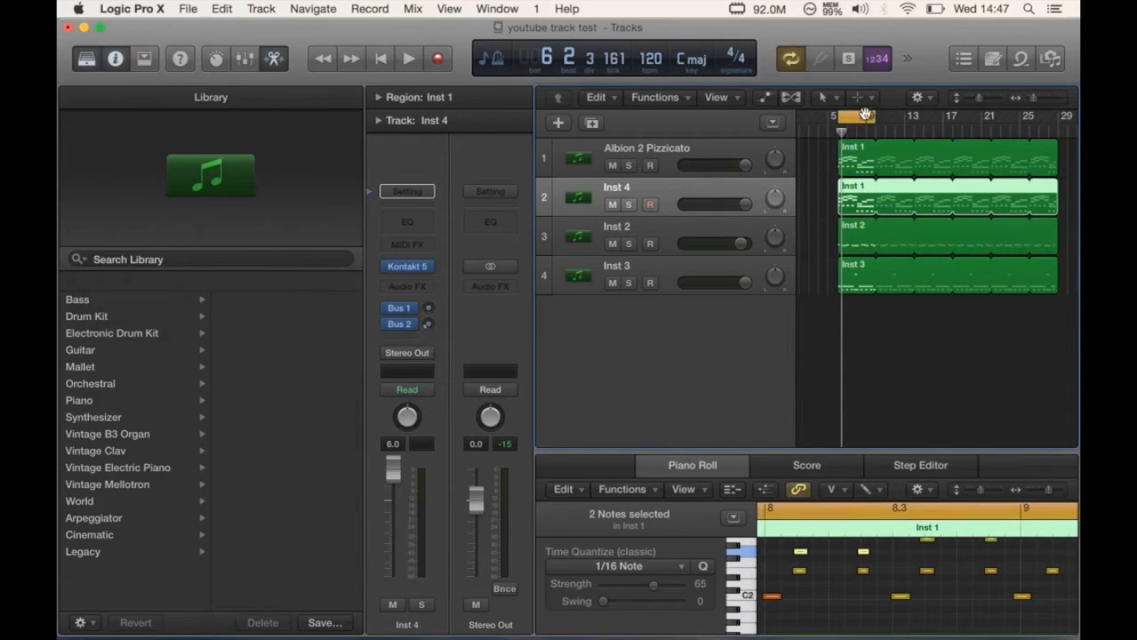
click(629, 205)
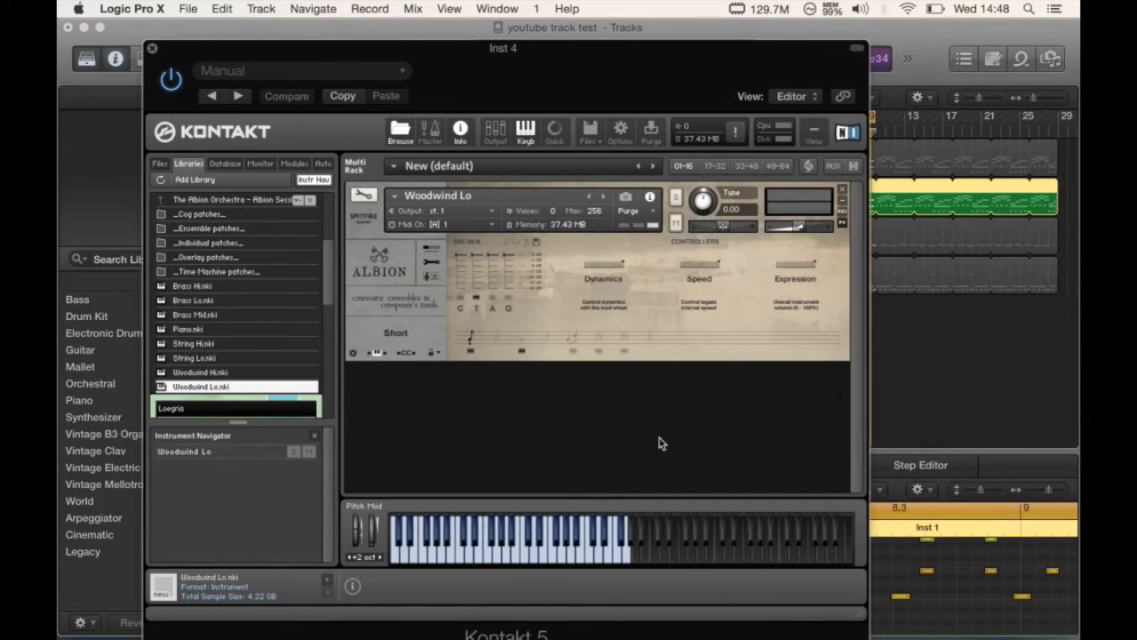
click(523, 352)
click(152, 49)
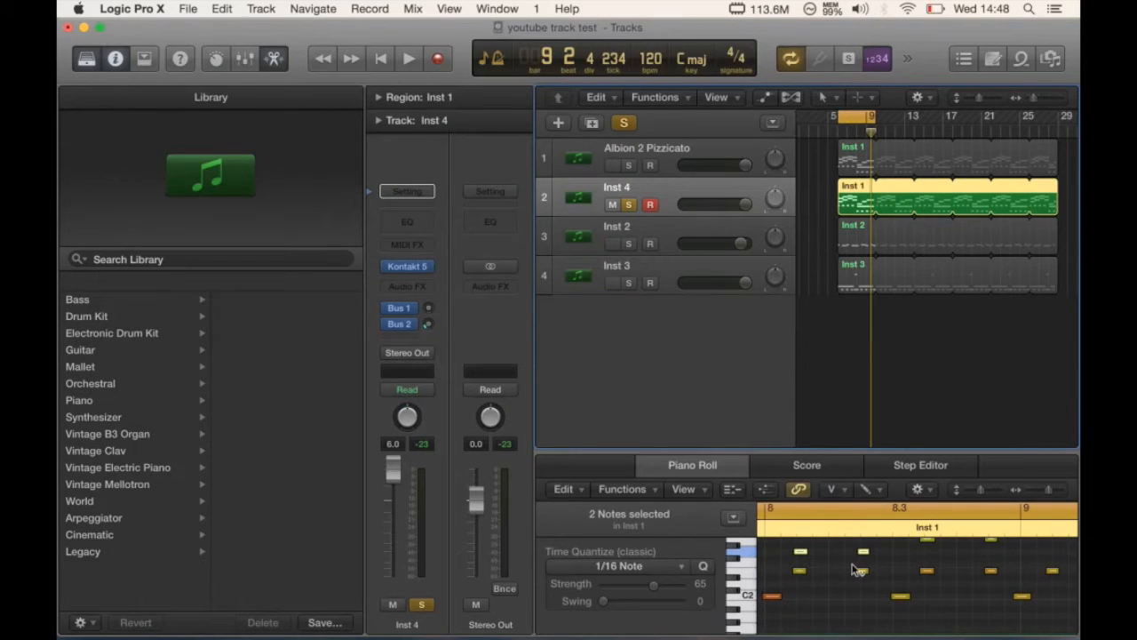
- Audition the soloed woodwind part, then give all notes of its Inst 1 region a fixed velocity of 100 with MIDI Transform
key(space)
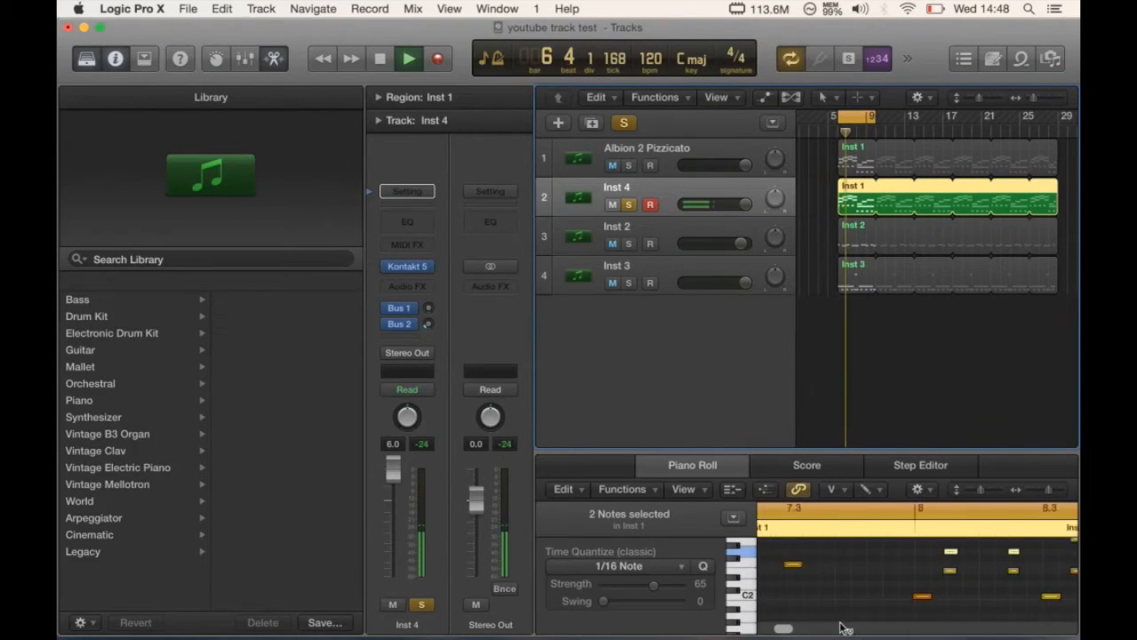
drag(926, 596, 861, 562)
key(super+a)
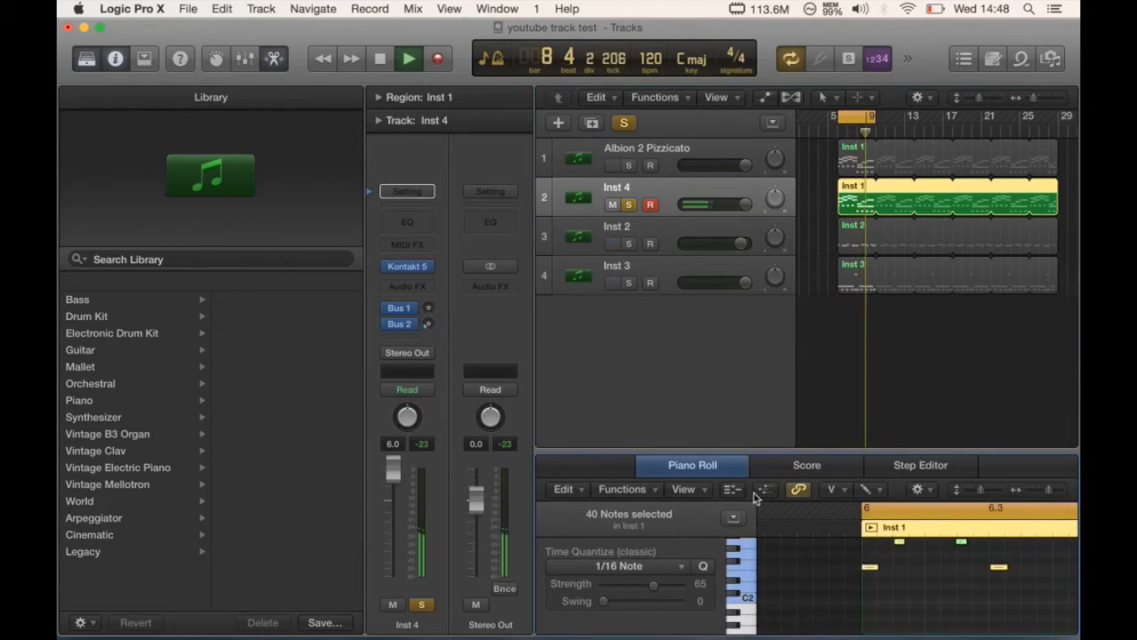
key(space)
click(625, 490)
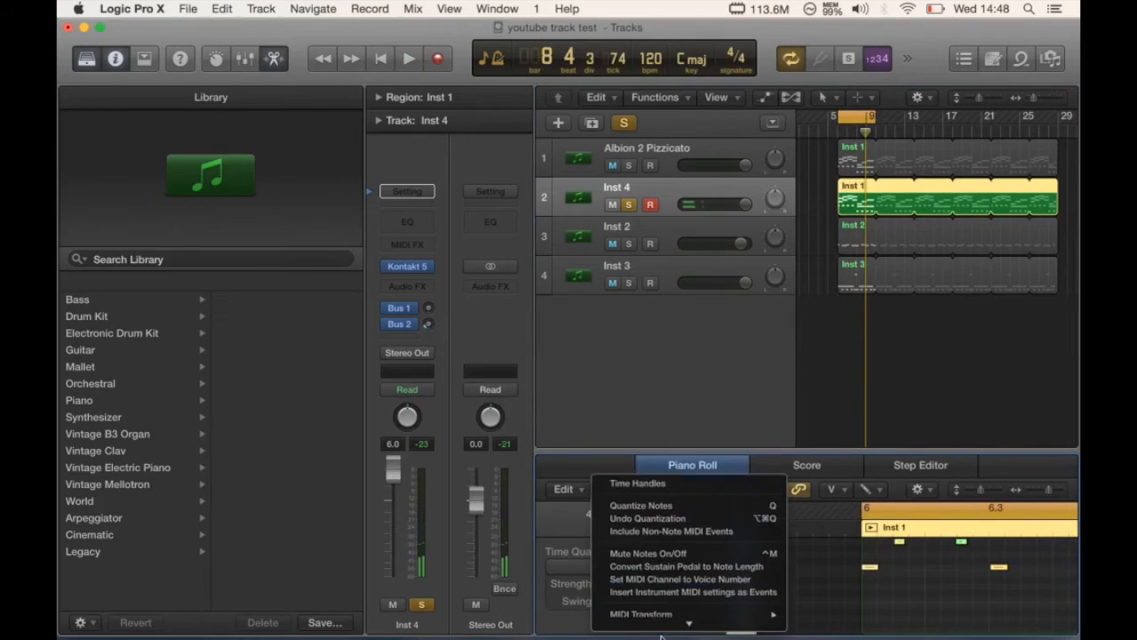
mouse_move(761, 588)
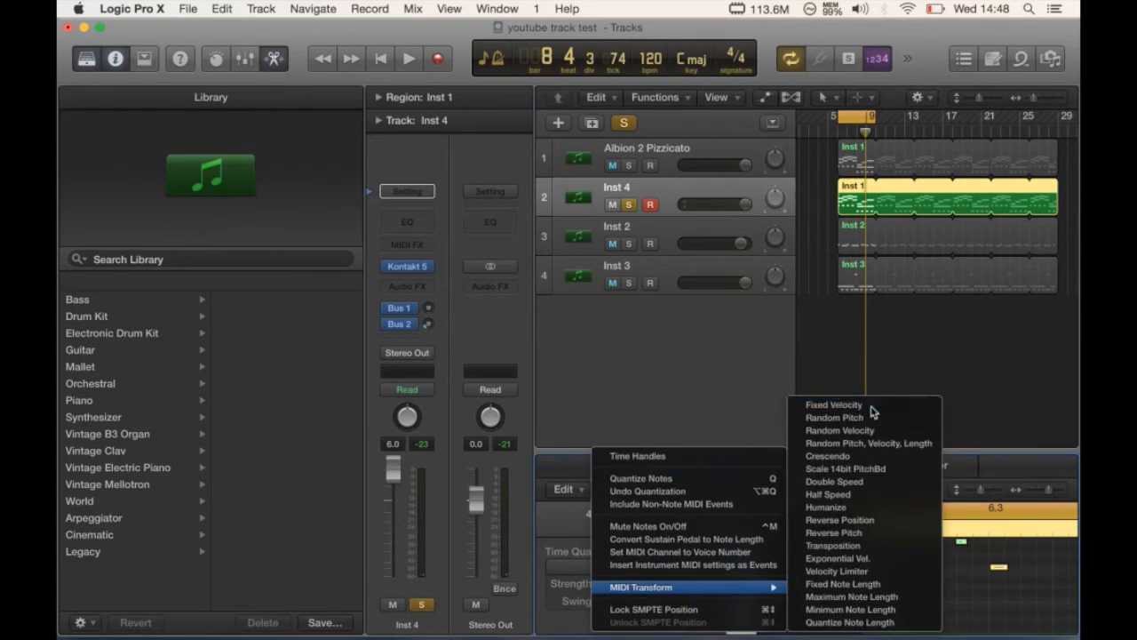
click(866, 406)
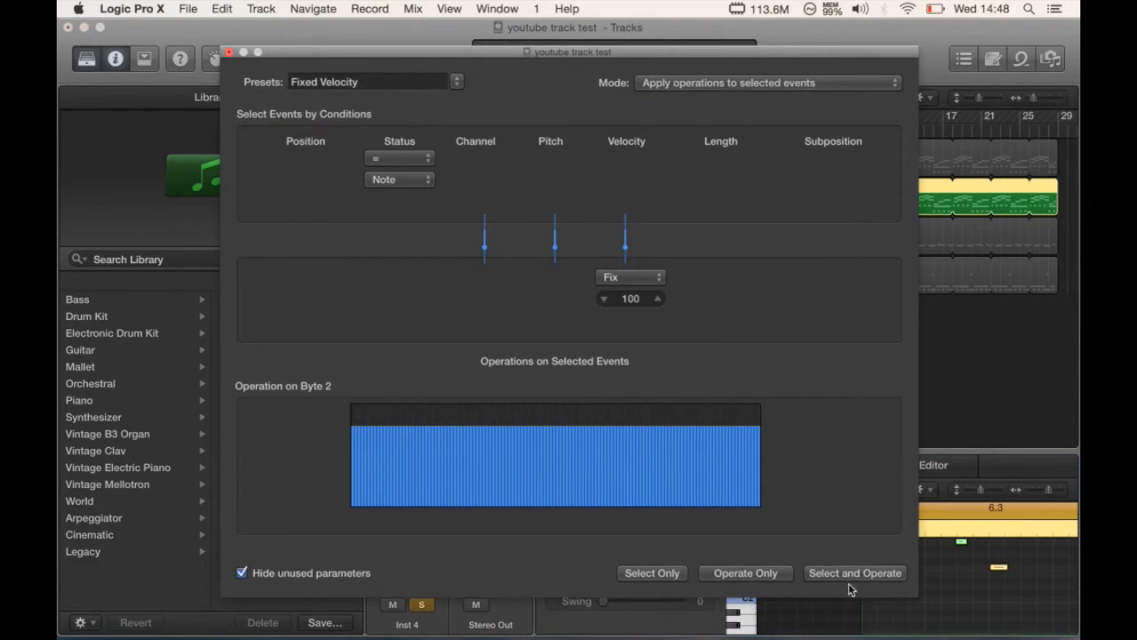
click(848, 572)
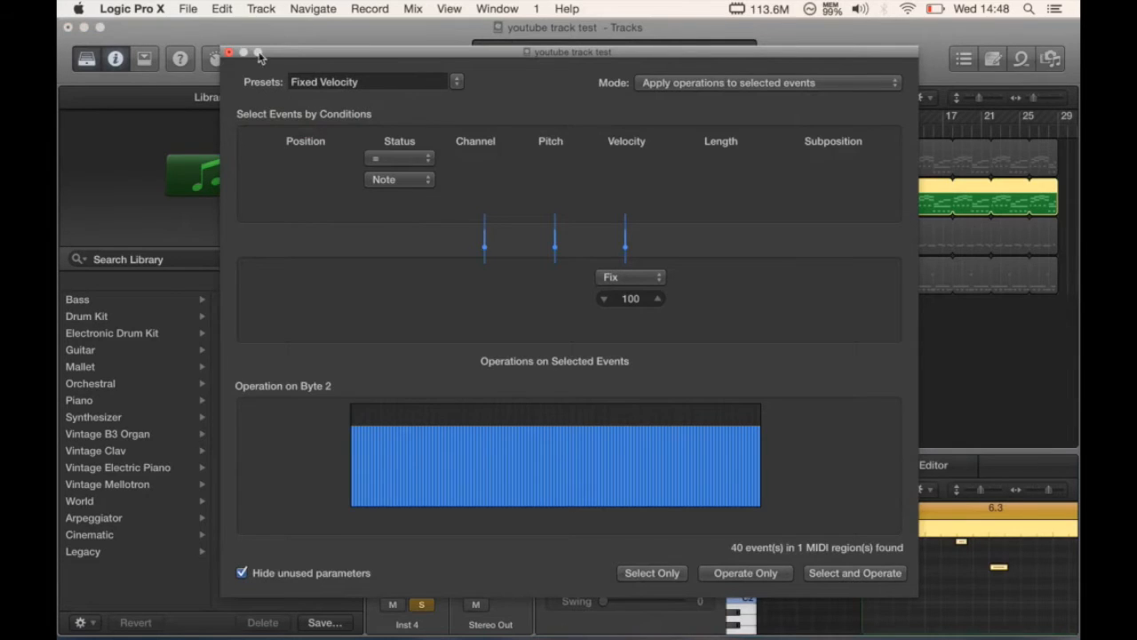
click(228, 52)
- Lower the velocity of all notes in the woodwind track's Inst 1 region to 66 and play the loop
scroll(924, 575, up, 1)
click(879, 581)
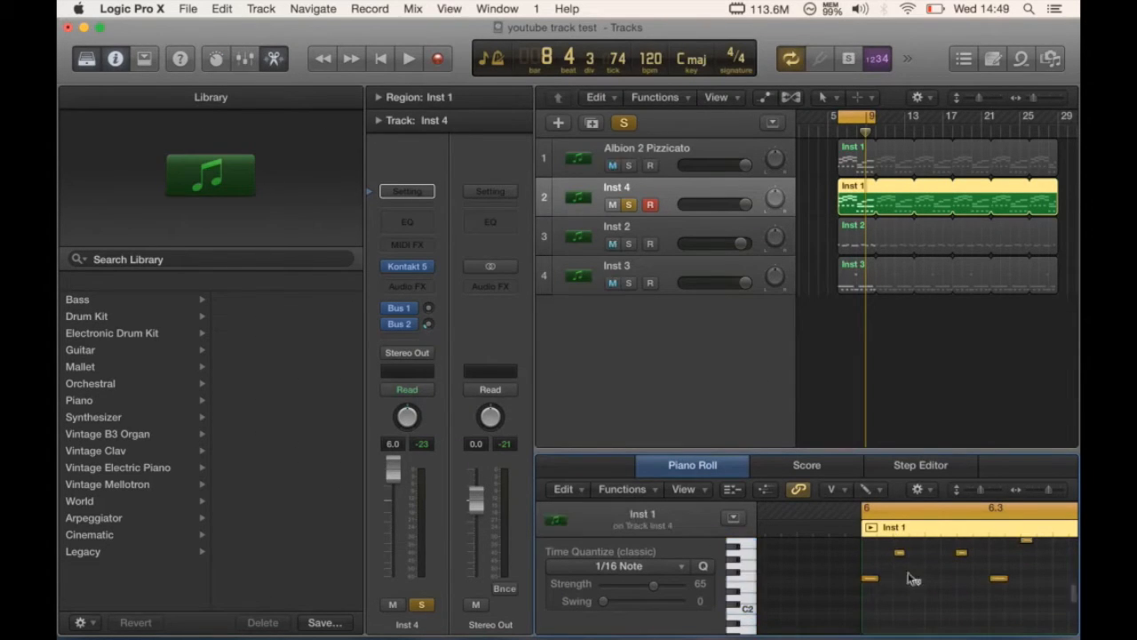
click(899, 553)
click(897, 510)
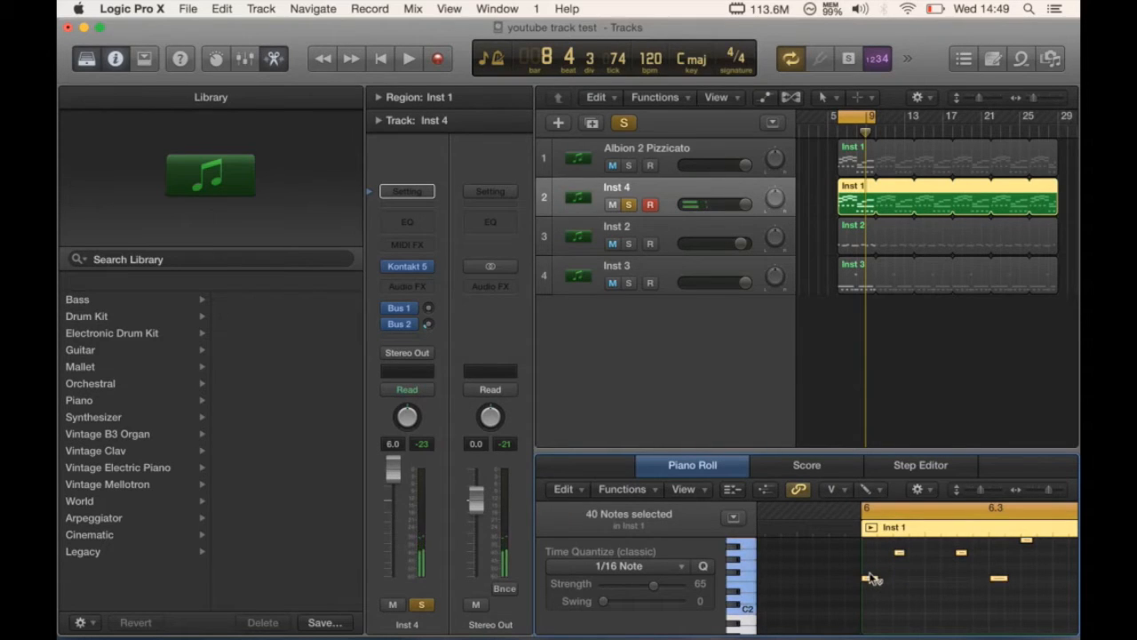
drag(873, 583, 874, 625)
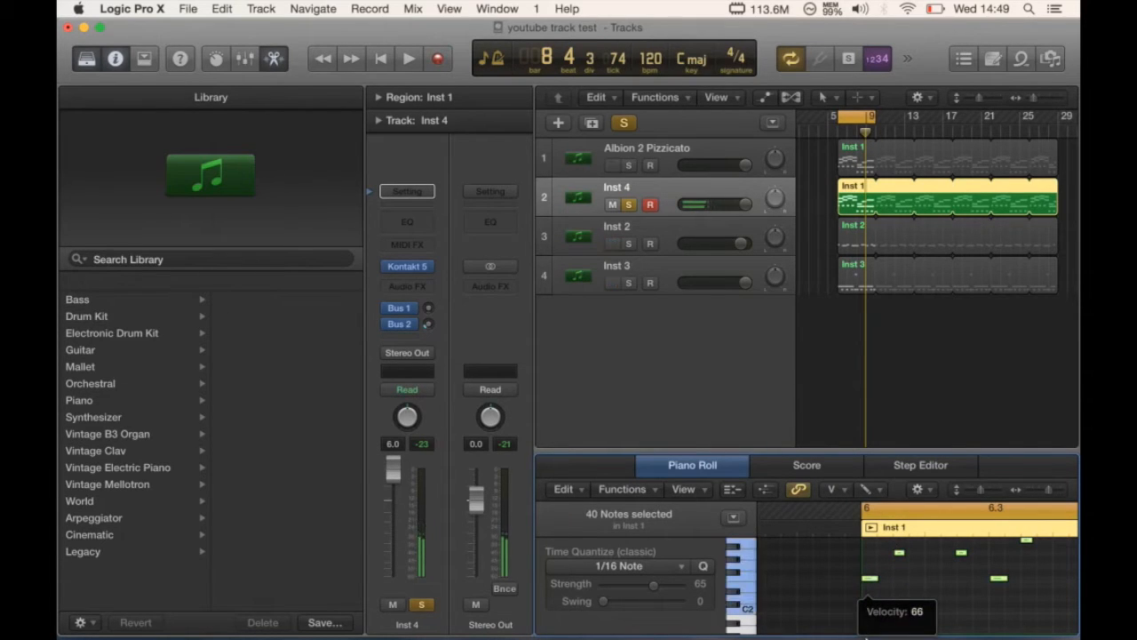
key(space)
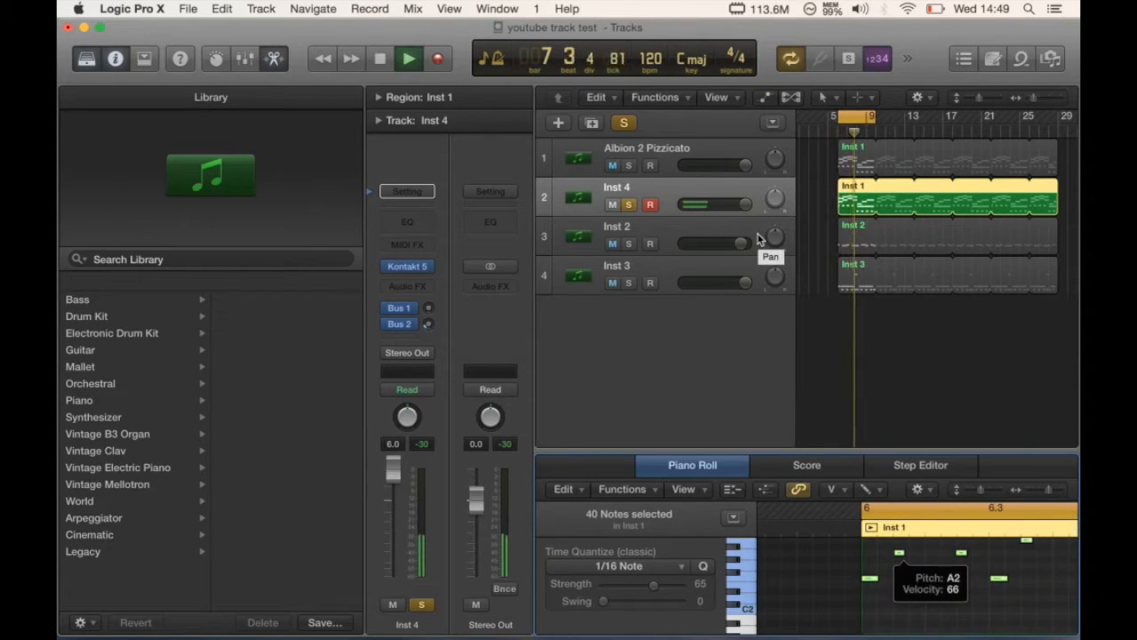
key(space)
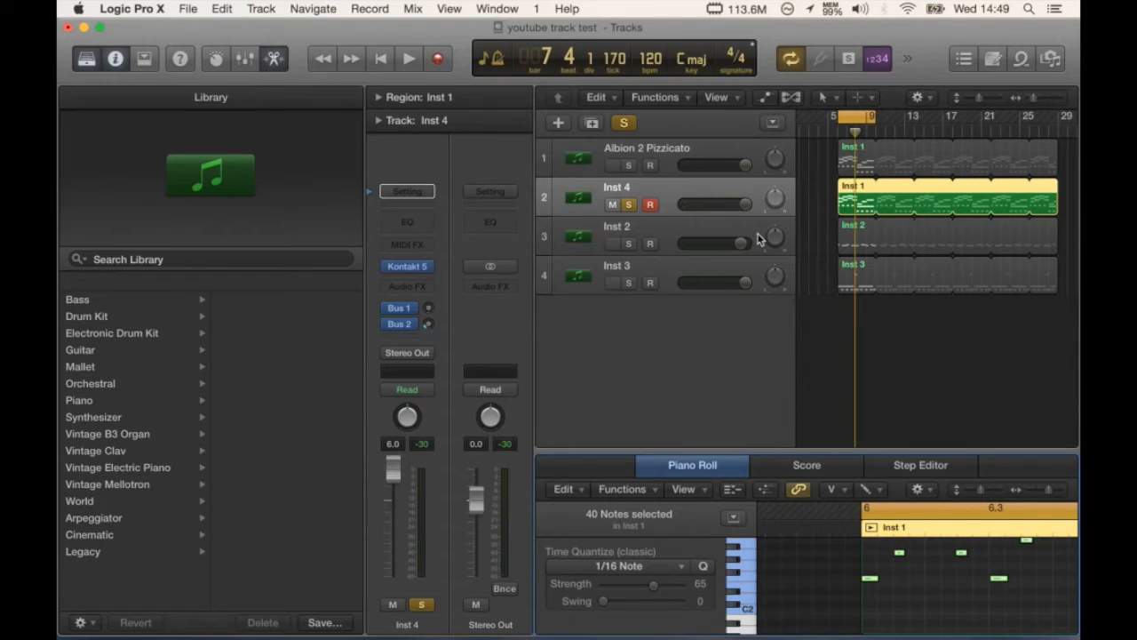
key(space)
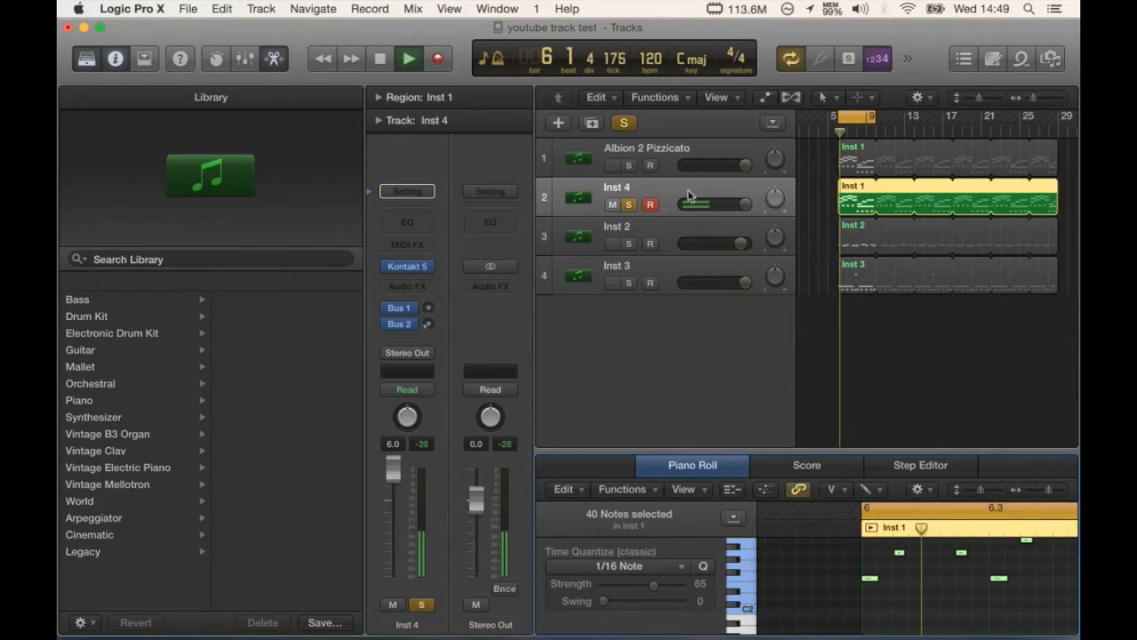
- Unsolo the woodwind track, set Woodwind Lo's Kontakt volume to about -3.2, and listen to the full mix with cycle mode off
click(629, 204)
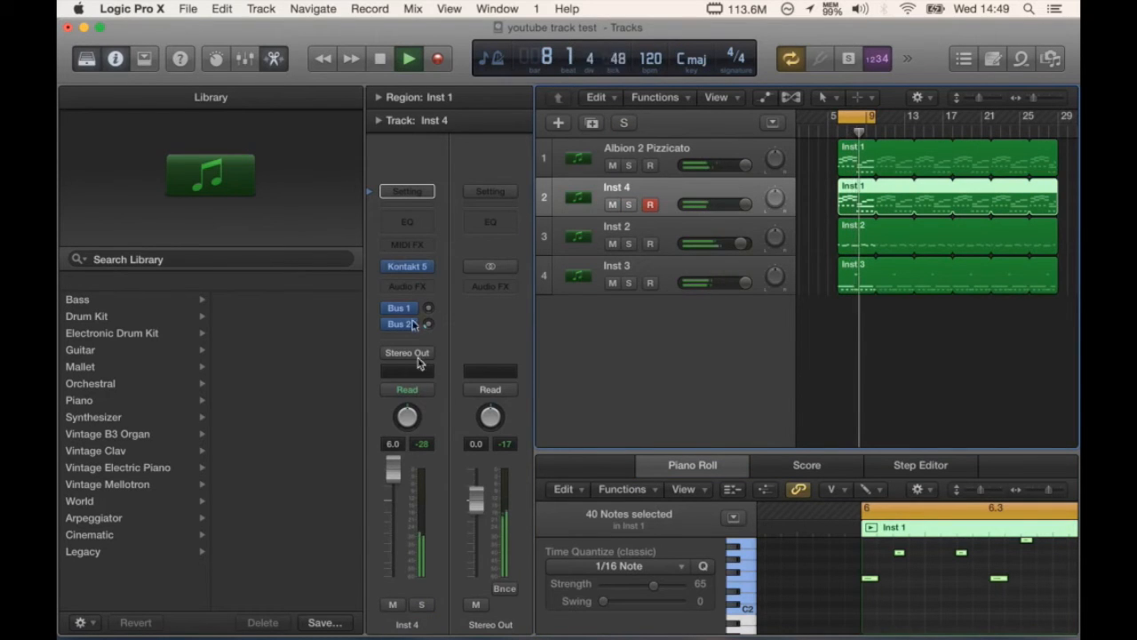
click(409, 267)
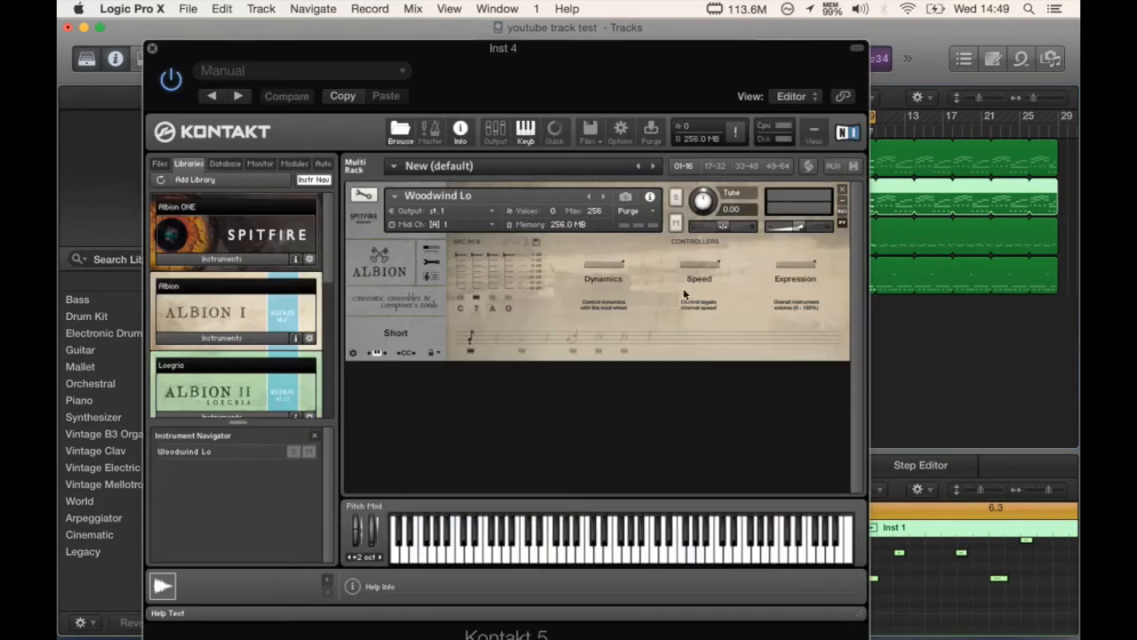
drag(800, 227, 802, 228)
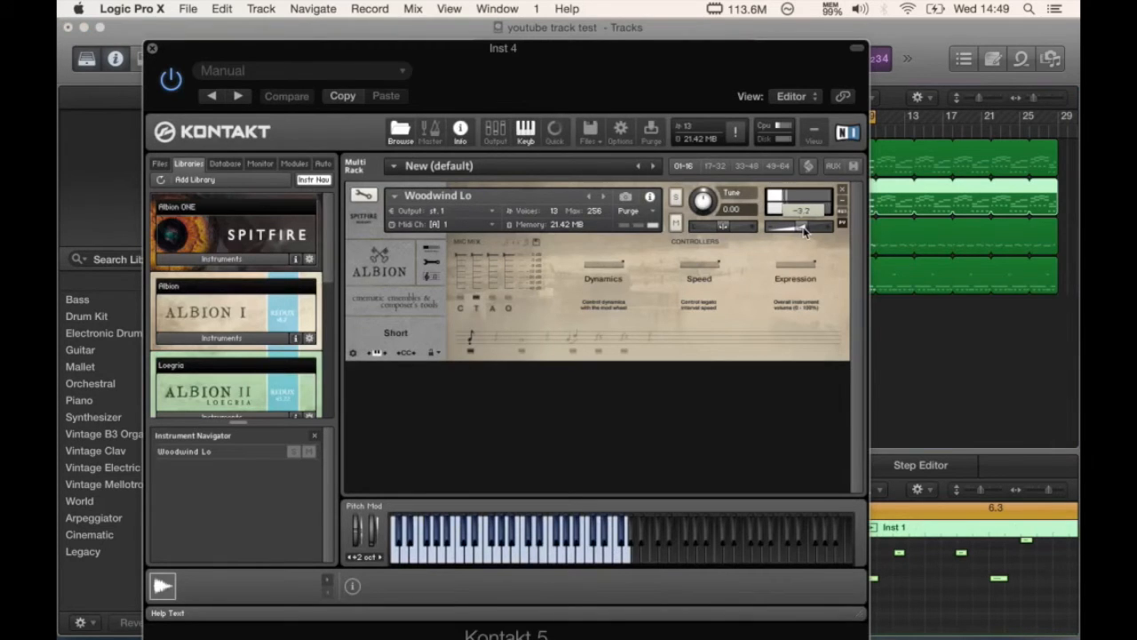
click(152, 48)
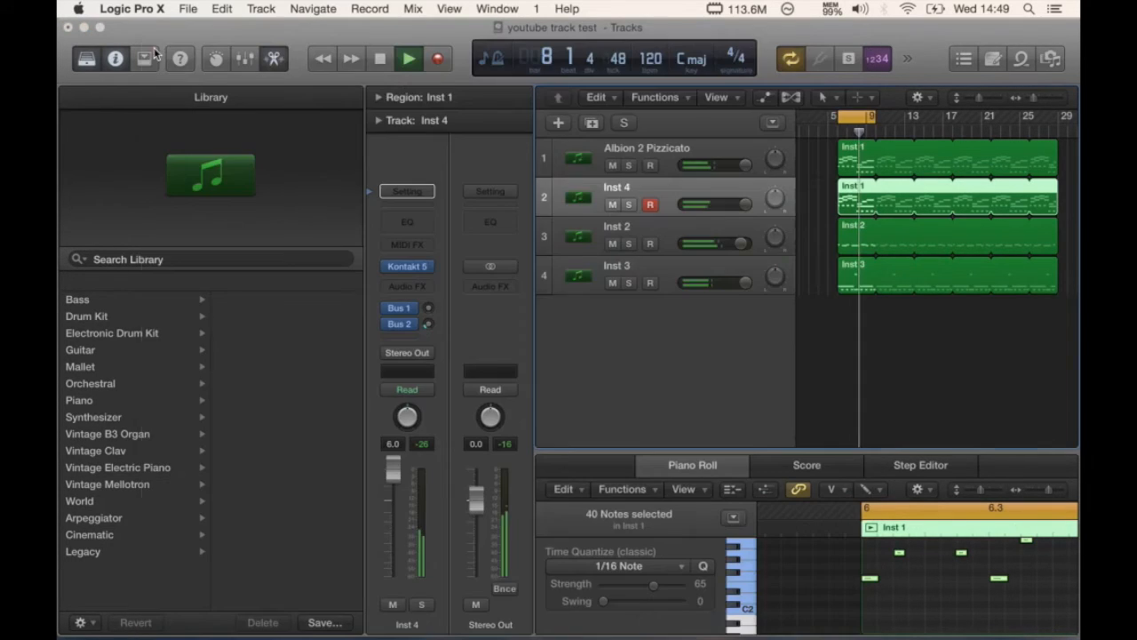
key(c)
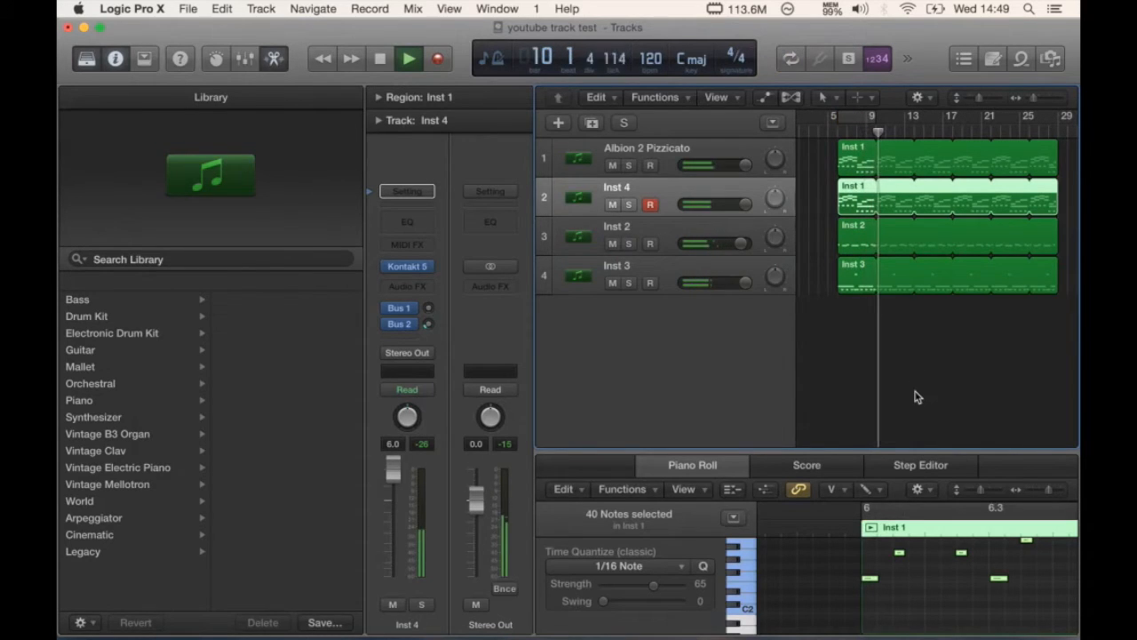
key(space)
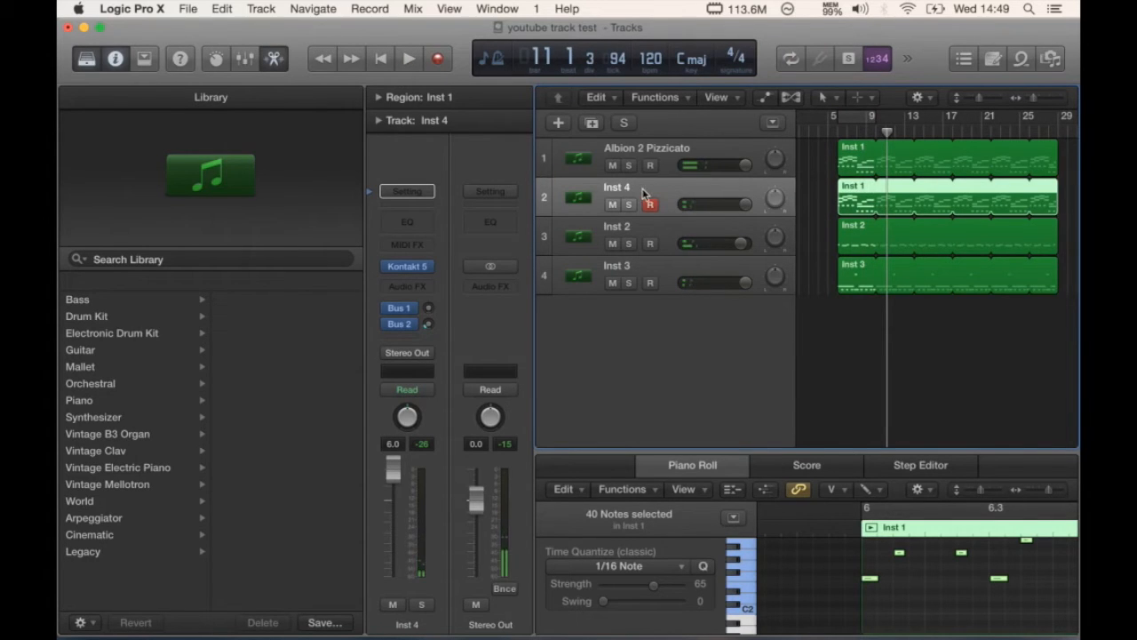
- Rename the Inst 4 track Woodwind Shorts, and solo the Inst 2 track in cycle playback to rename it Albion Bass Pizz
double_click(614, 188)
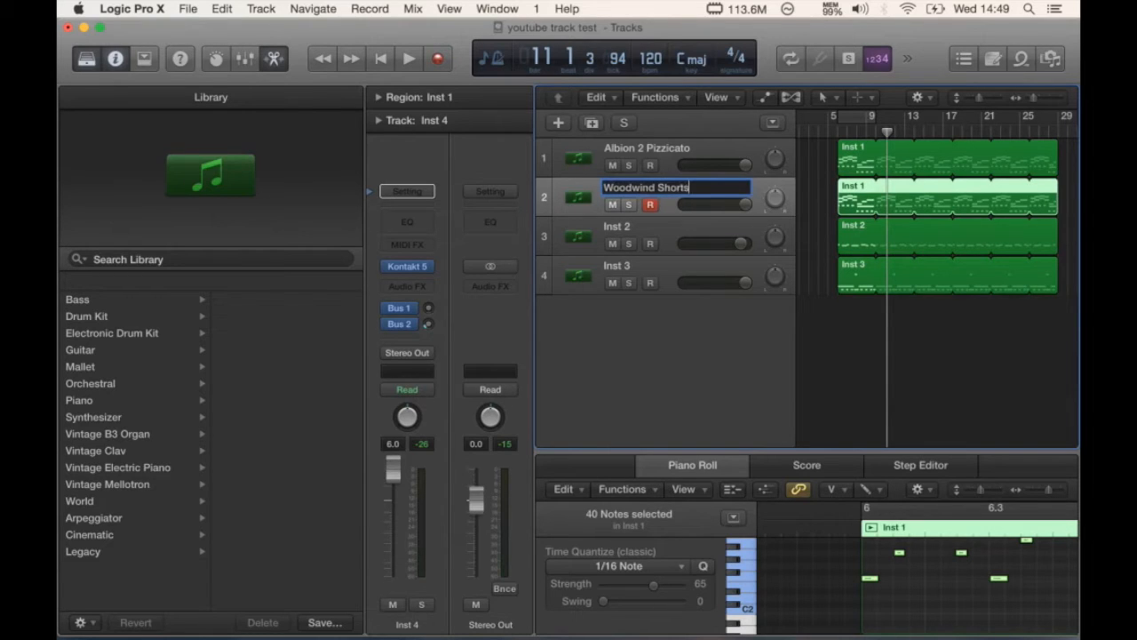
key(Return)
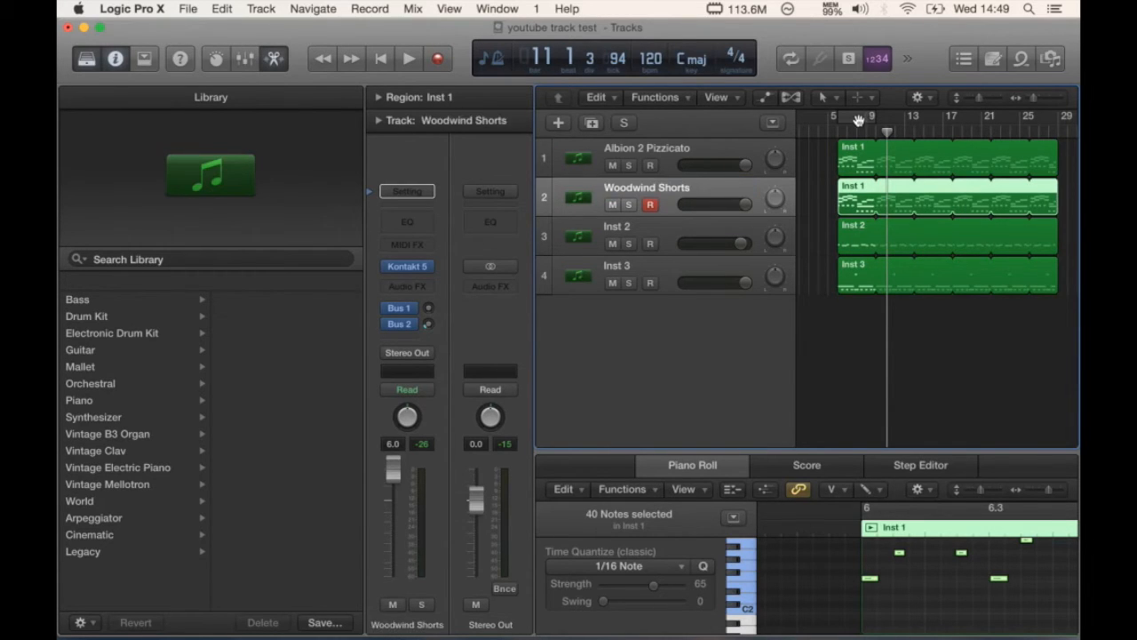
click(860, 119)
key(space)
click(628, 243)
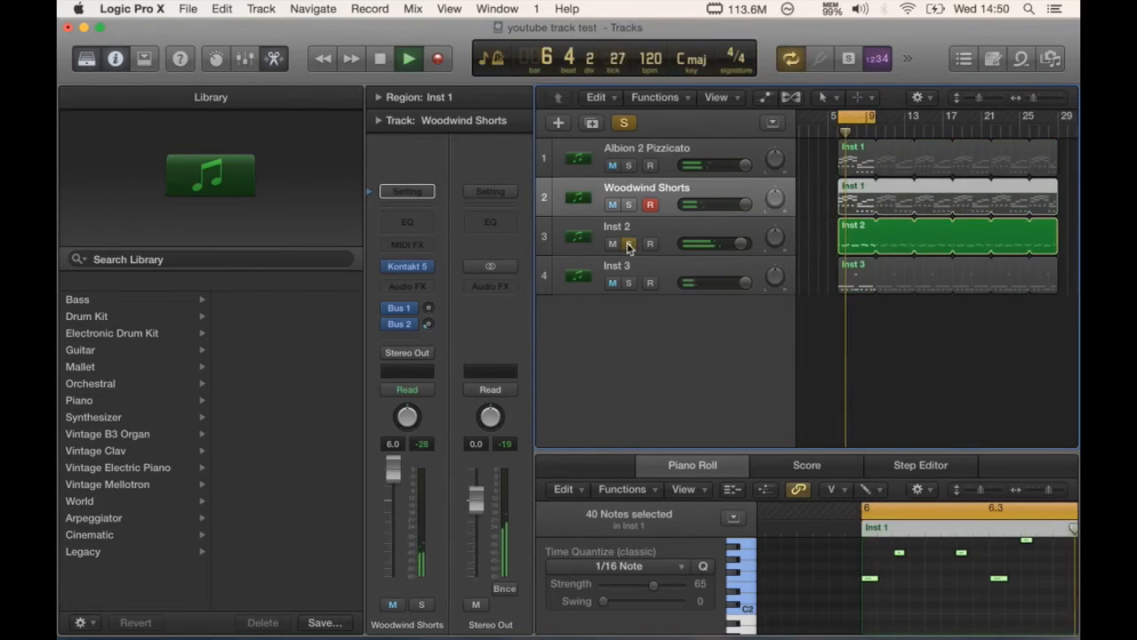
double_click(617, 226)
text(Albion Bass Pizz)
key(Return)
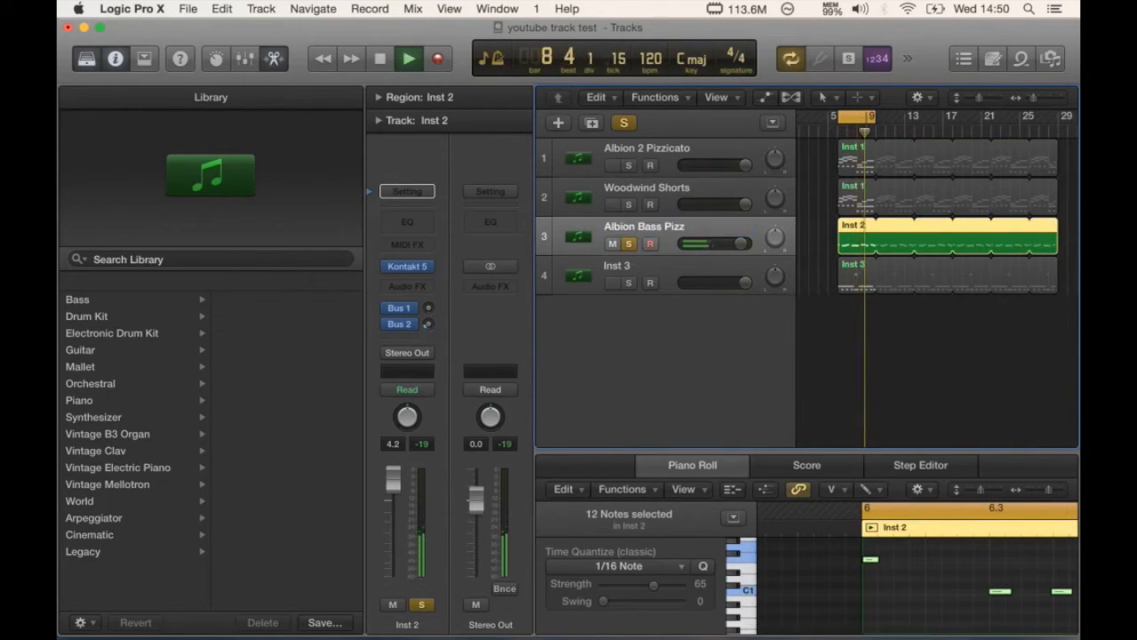
- Solo only the Inst 3 track and rename it Wonderful Snare
click(628, 282)
click(628, 244)
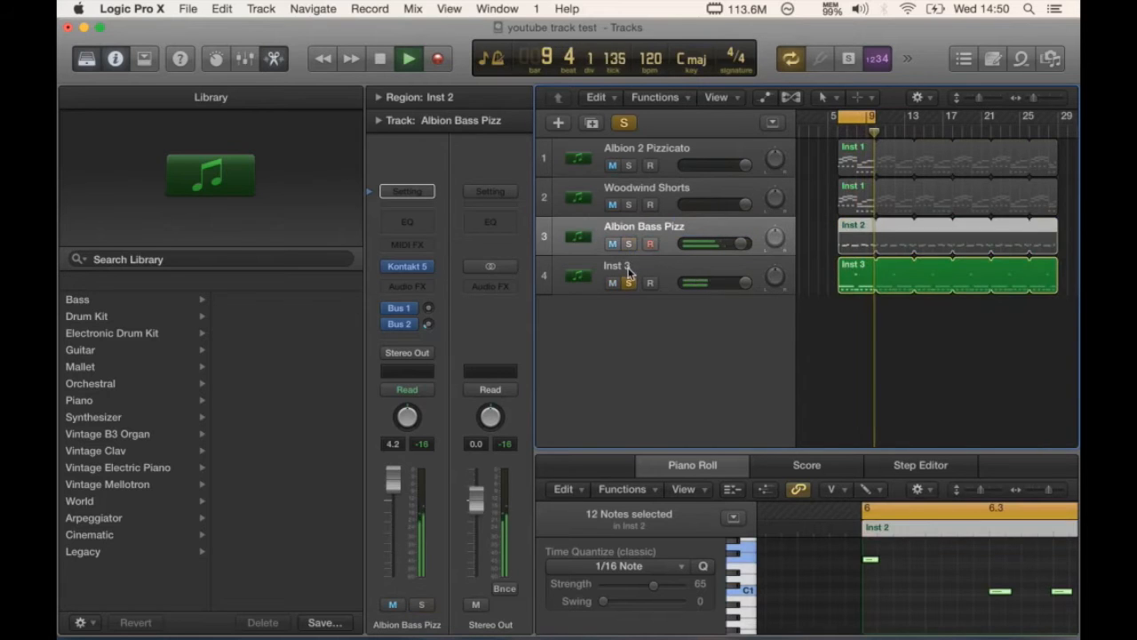
click(628, 271)
double_click(628, 267)
text(Wonderfful)
key(BackSpace)
key(BackSpace)
key(BackSpace)
key(BackSpace)
text(ul SNA)
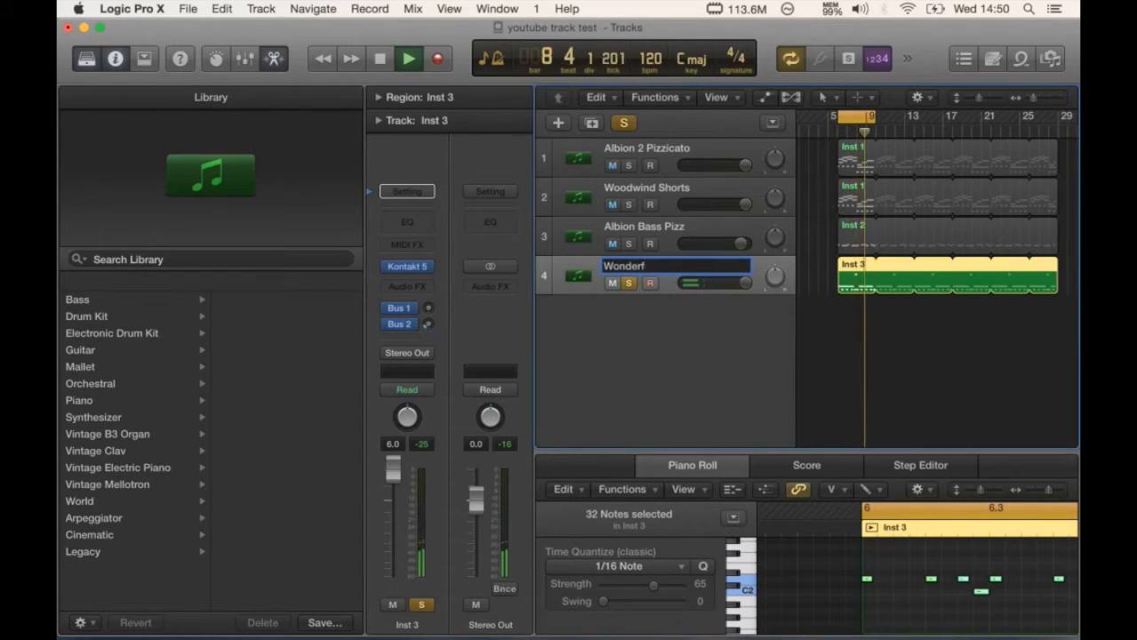
text(RE)
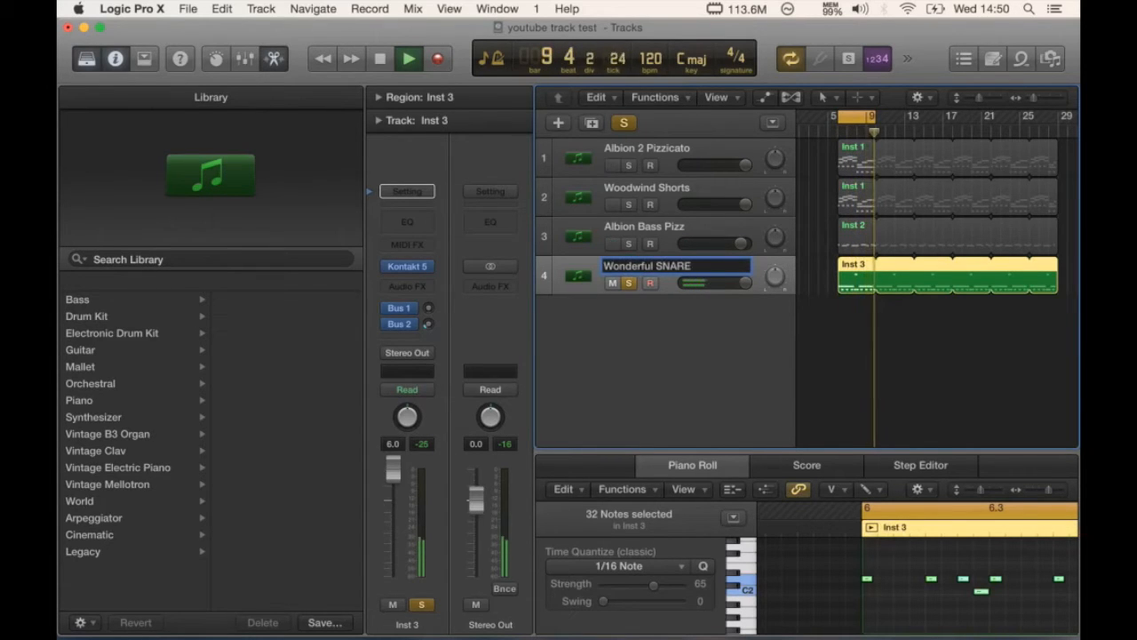
text( OF AWESOM)
key(BackSpace)
key(BackSpace)
key(BackSpace)
key(BackSpace)
key(BackSpace)
key(BackSpace)
key(BackSpace)
key(BackSpace)
key(BackSpace)
key(BackSpace)
key(BackSpace)
key(BackSpace)
key(BackSpace)
key(BackSpace)
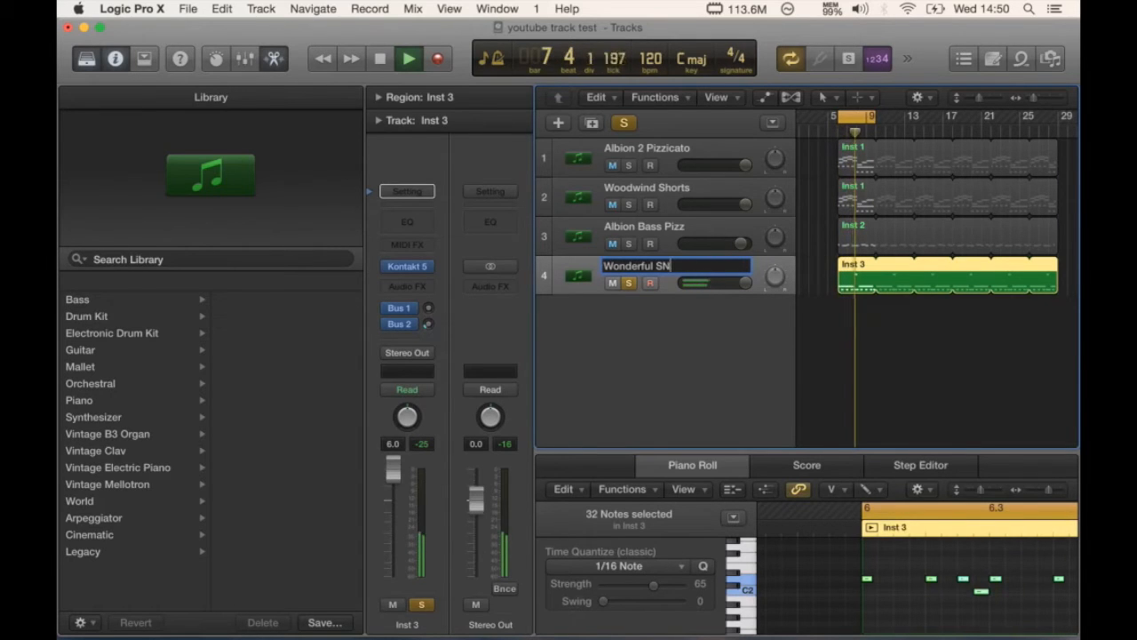
text(nare)
key(Return)
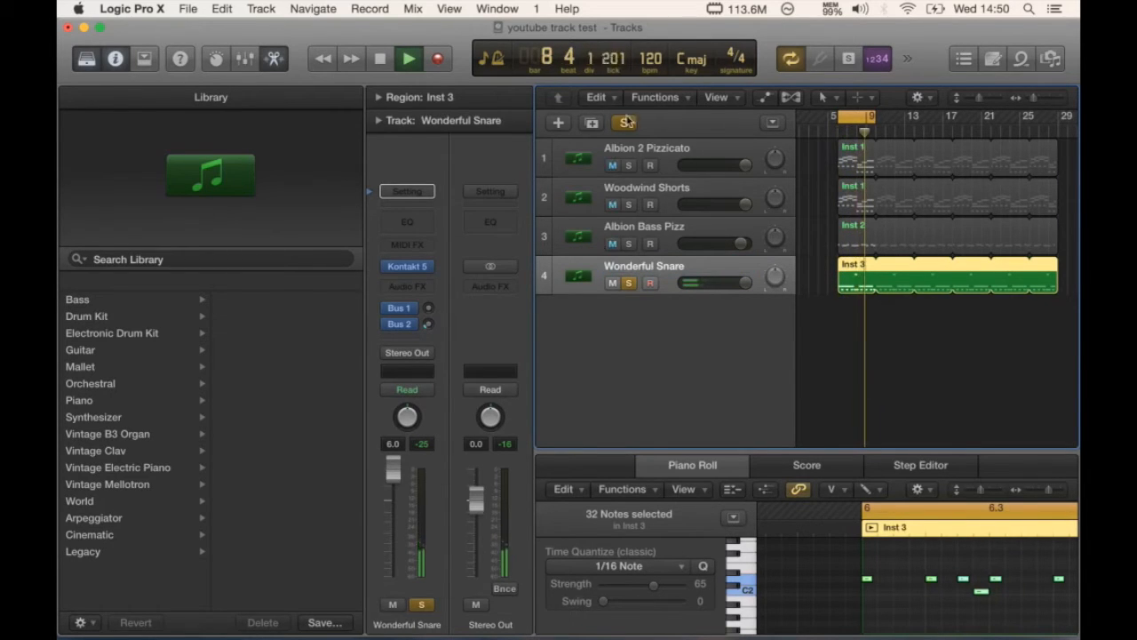
- Clear the solo on all tracks, turn cycle mode off and stop playback
click(624, 123)
click(851, 116)
key(space)
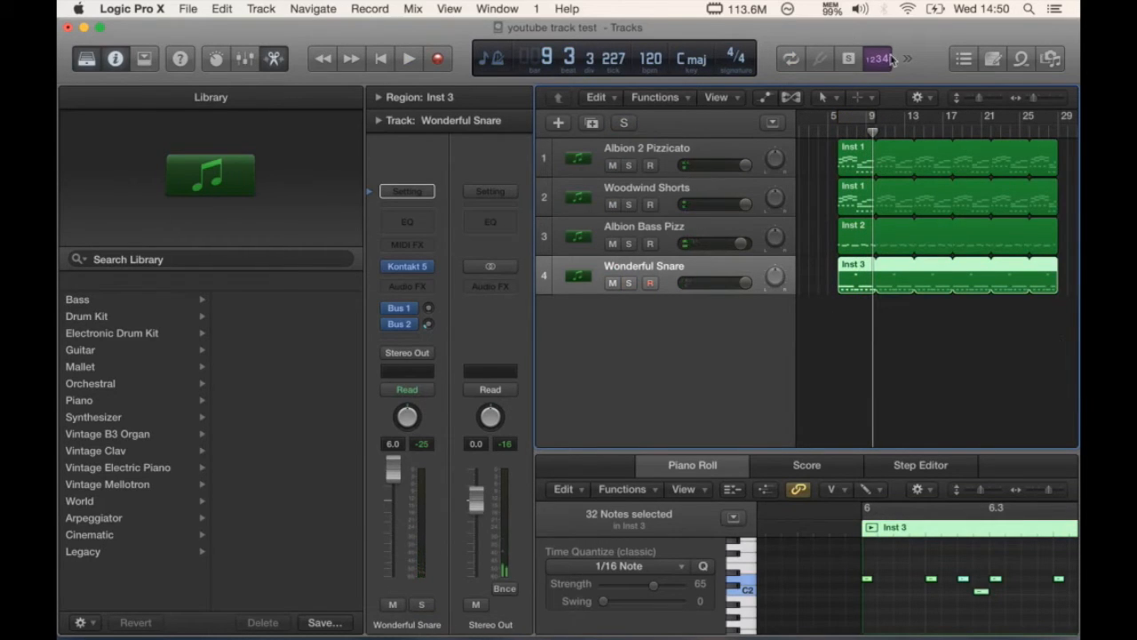
- Duplicate the Albion Bass Pizz track with its settings and remove String Lo from the new track's Kontakt
click(646, 230)
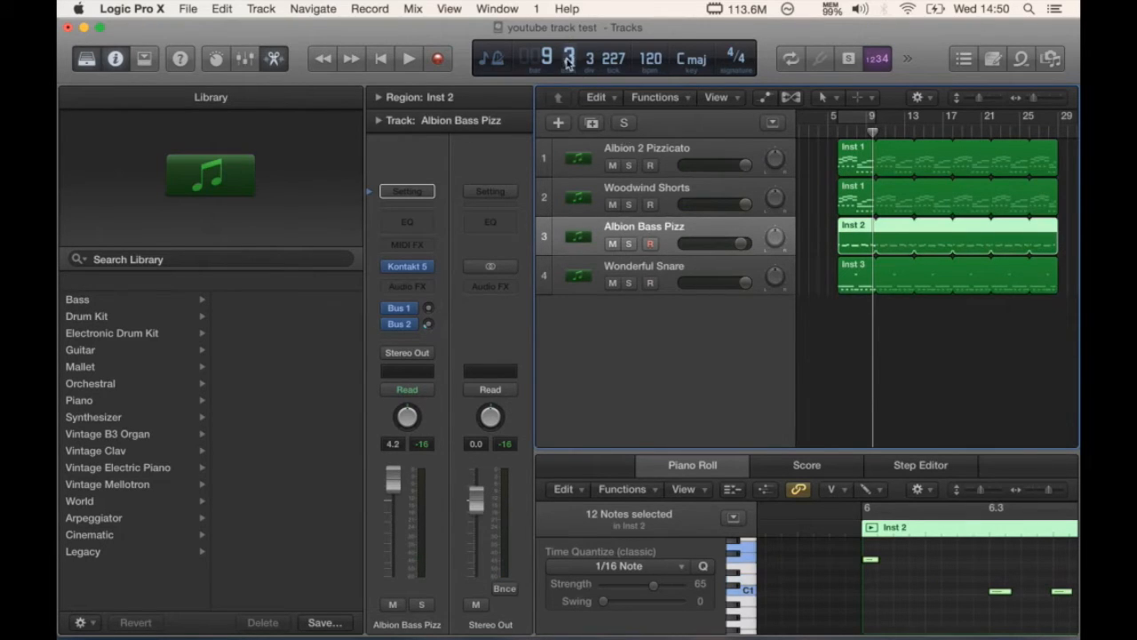
click(593, 122)
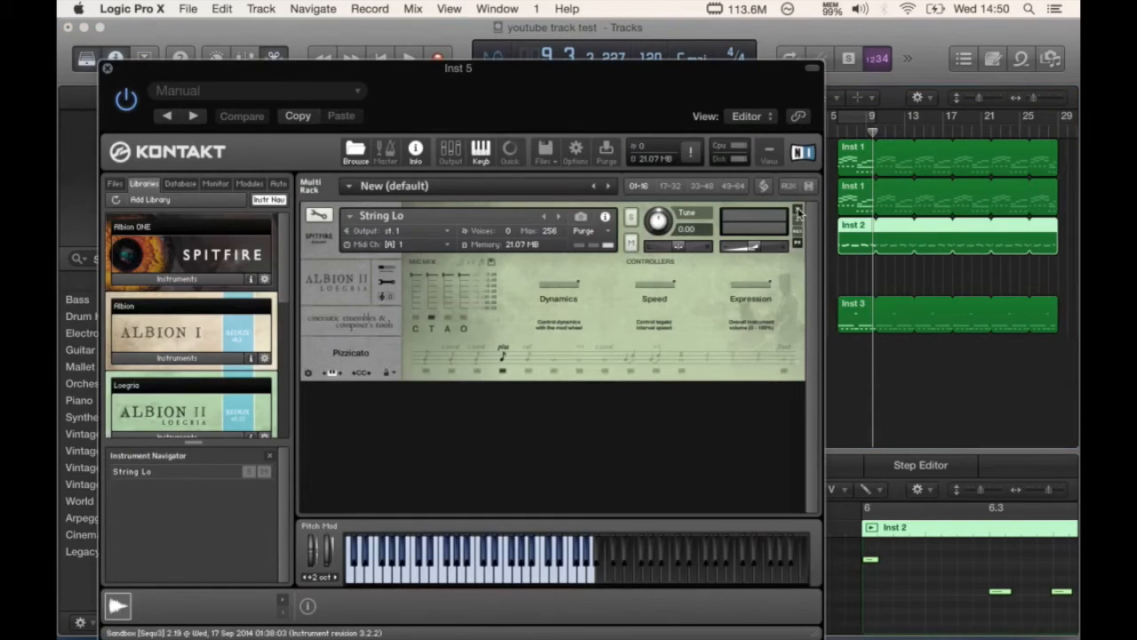
click(798, 212)
- Load Tuned - Glockenspiel from the Spitfire Percussion library into the new track's Kontakt rack
scroll(215, 371, down, 5)
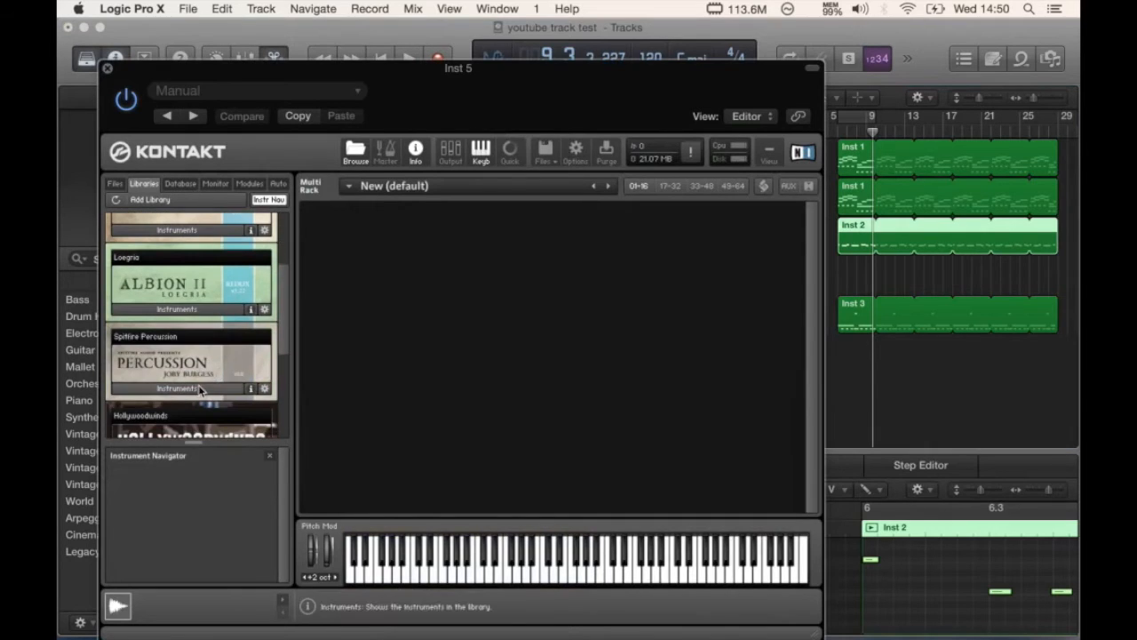
click(200, 389)
click(152, 318)
click(192, 318)
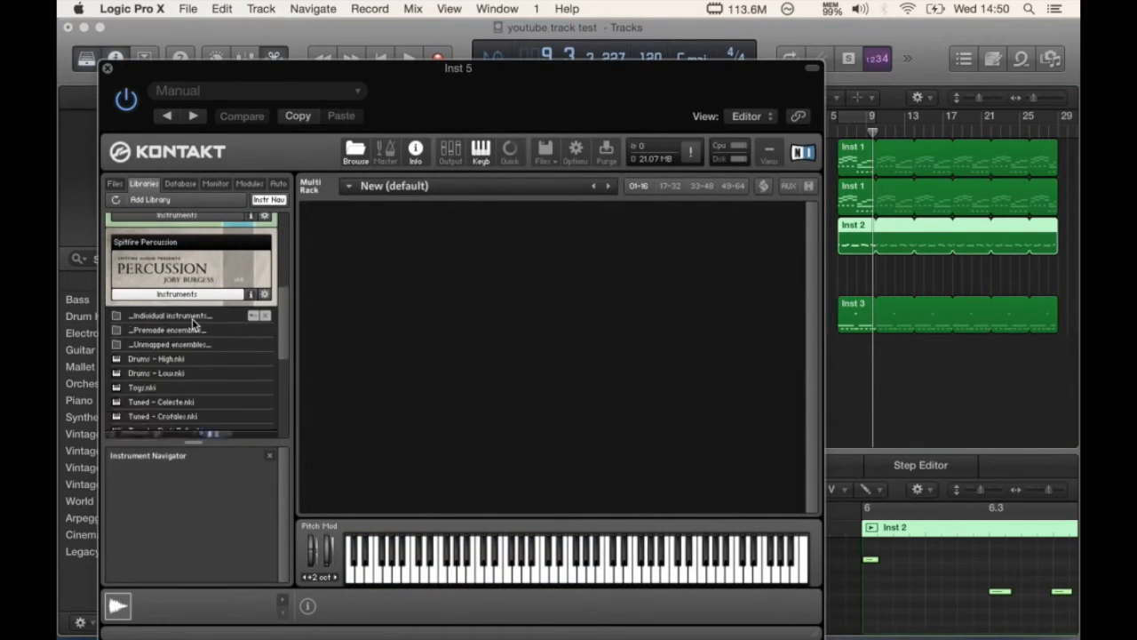
scroll(193, 322, down, 2)
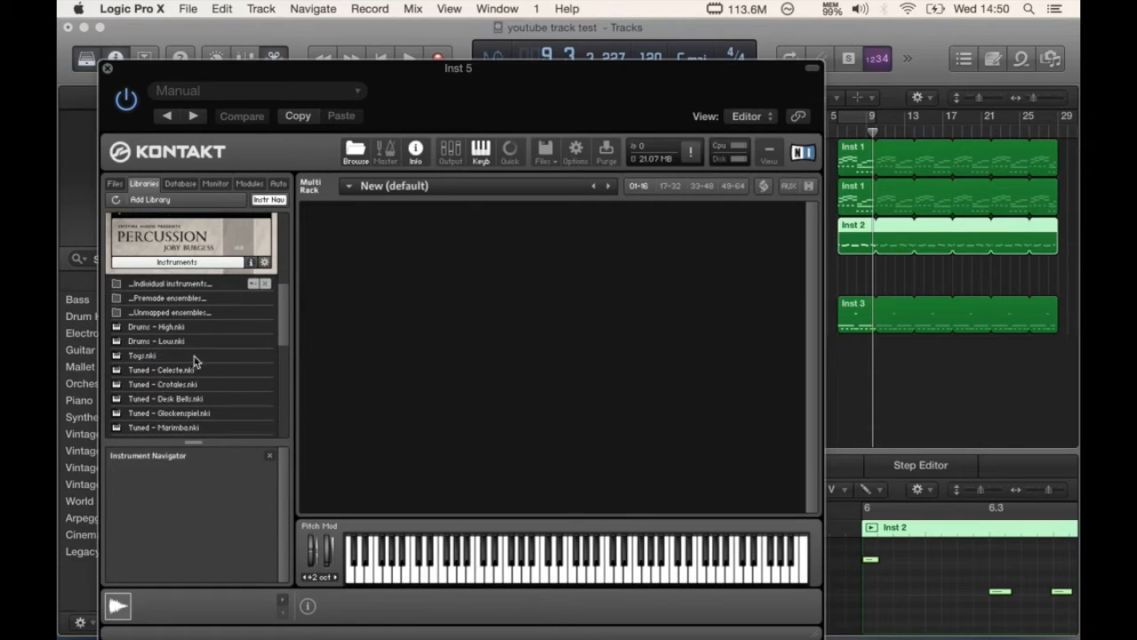
scroll(196, 382, down, 1)
drag(164, 397, 533, 325)
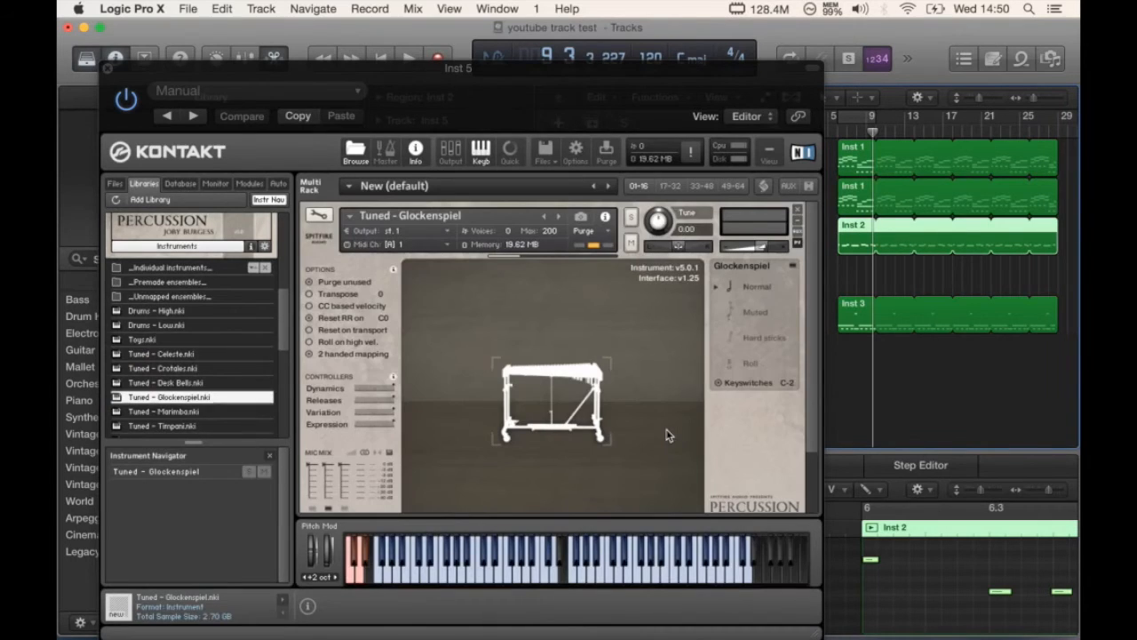
scroll(669, 434, down, 2)
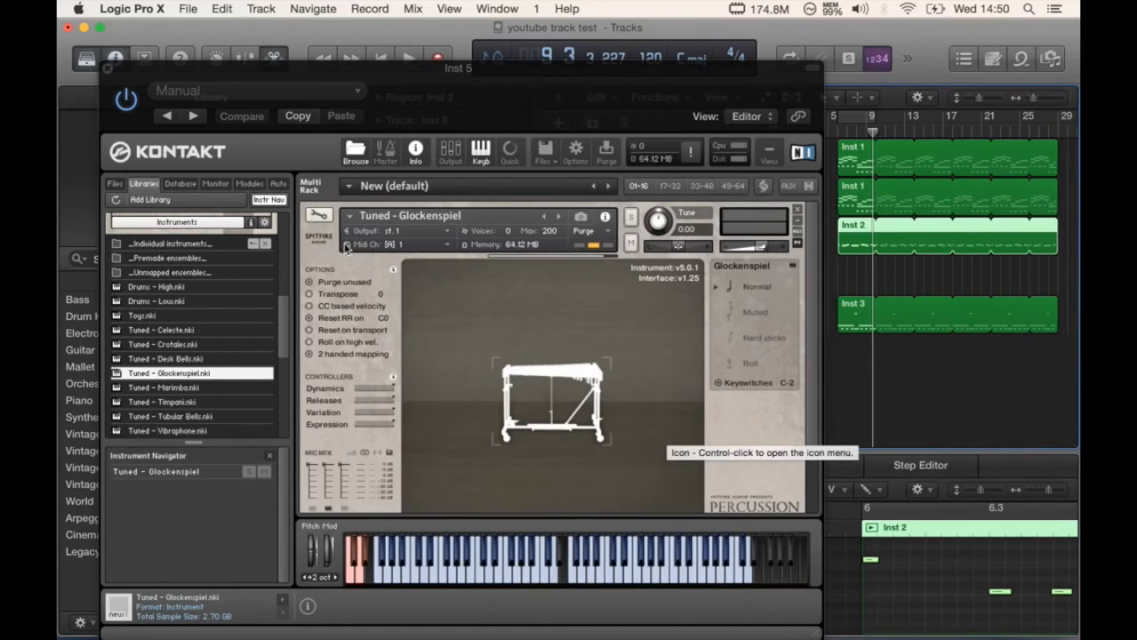
- Lower the glockenspiel's volume in Kontakt and record a part on the Inst 5 track in bars 6 to 8
click(195, 222)
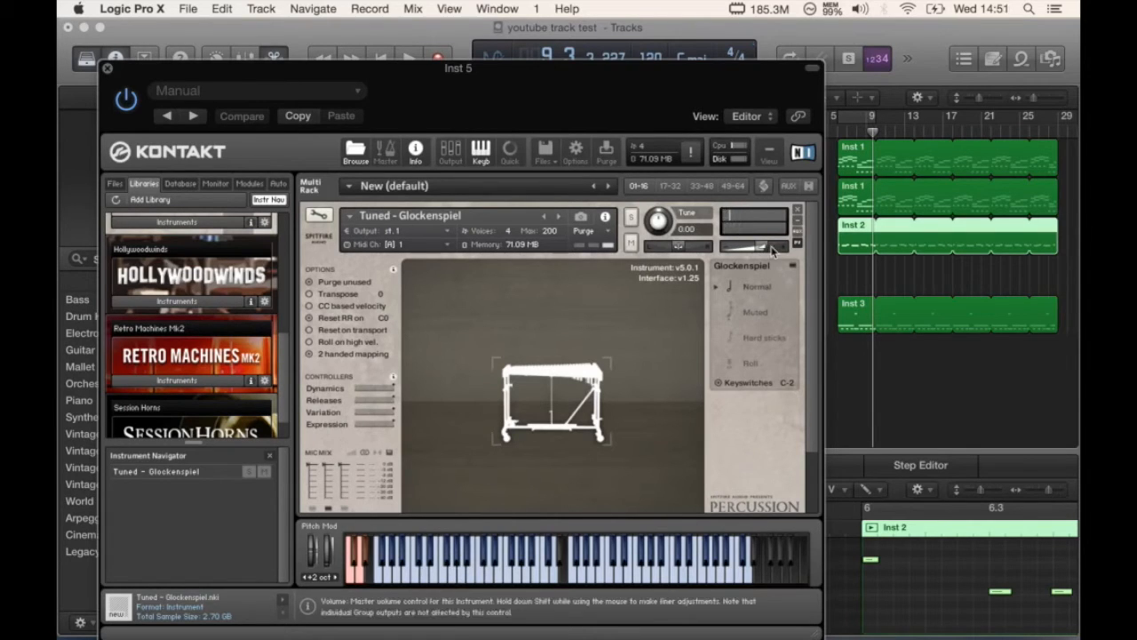
drag(768, 247, 752, 248)
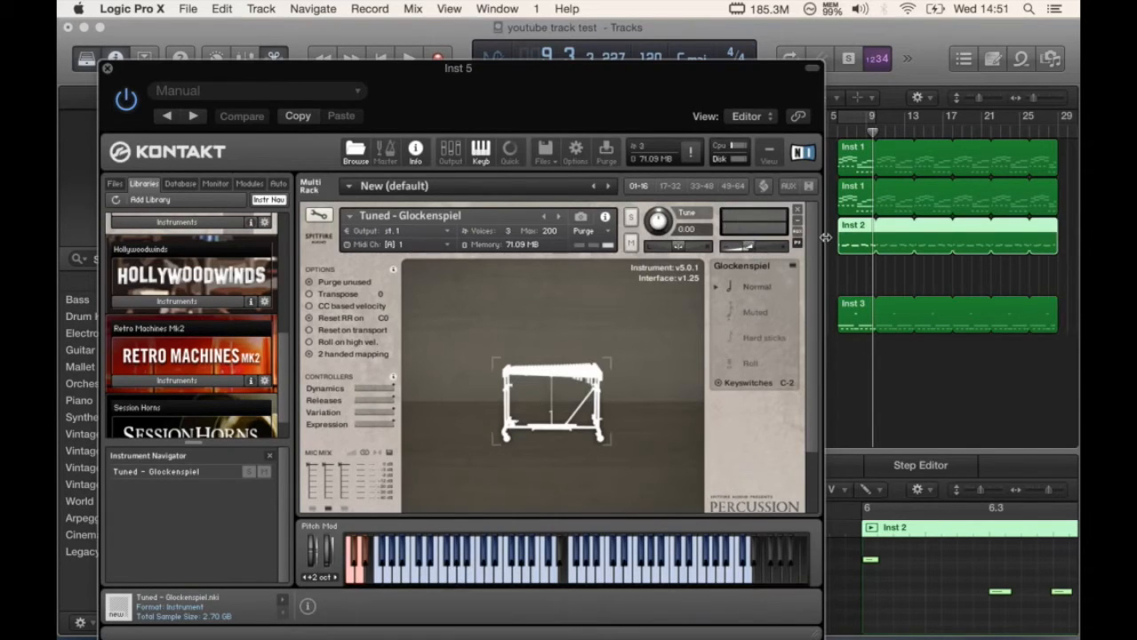
click(857, 119)
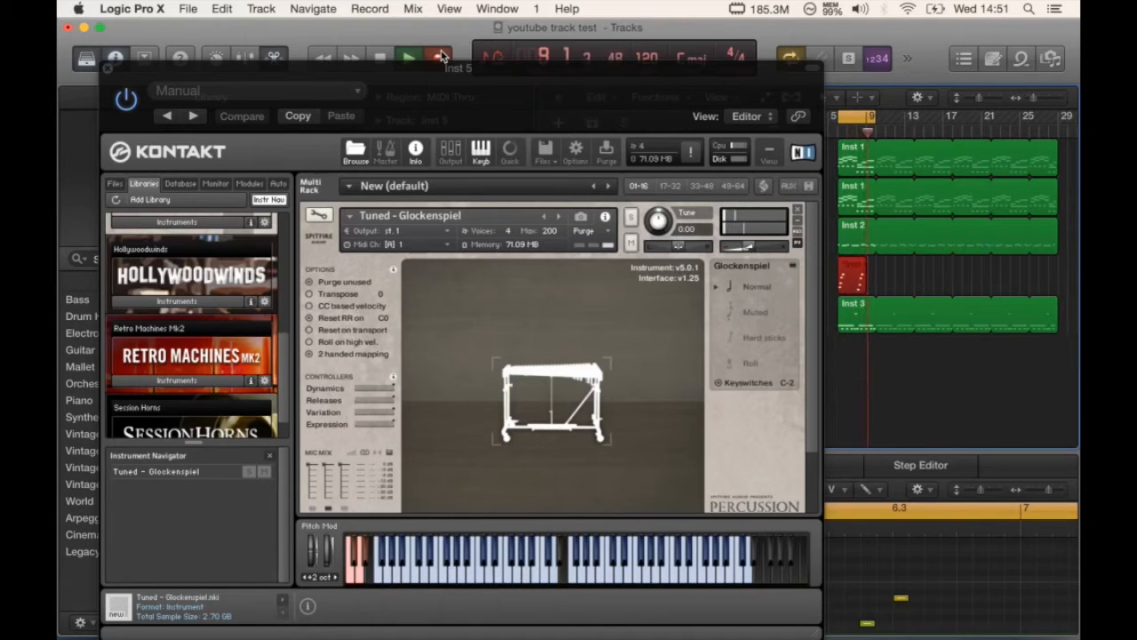
click(442, 57)
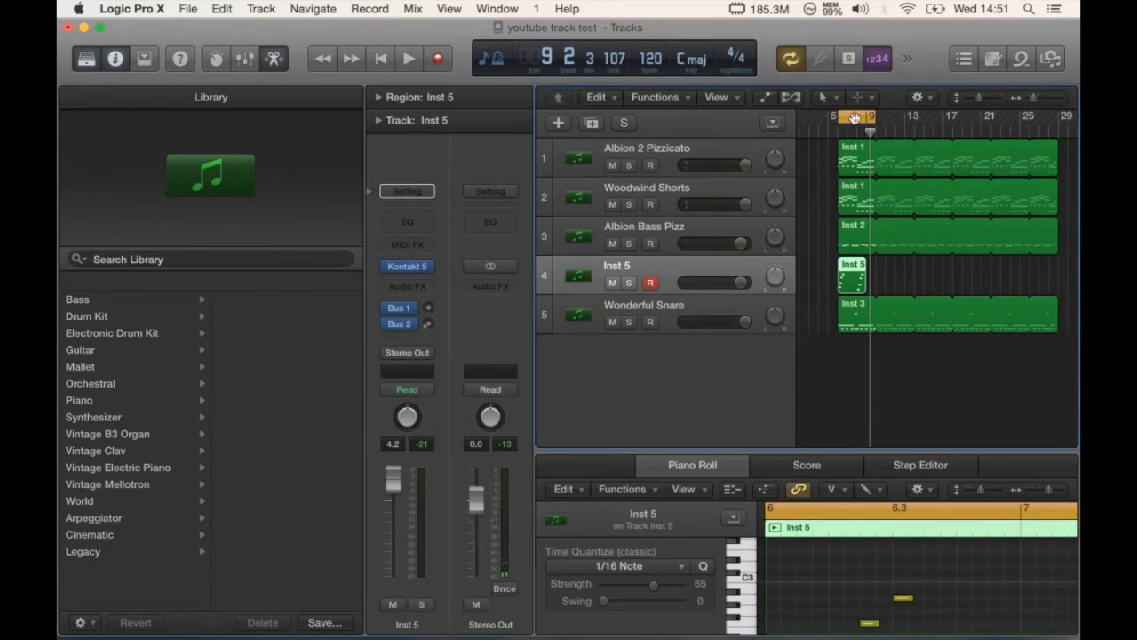
click(854, 118)
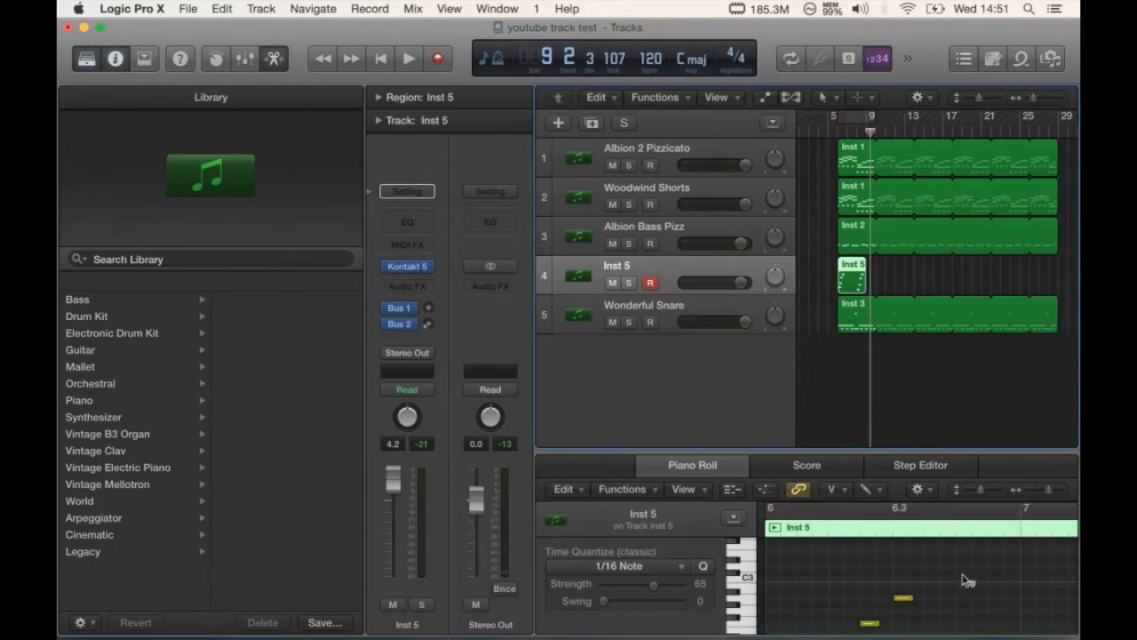
- Adjust the velocities of the lowest and highest notes in bar 6 of the Inst 5 region, setting the highest to 74
scroll(844, 613, down, 3)
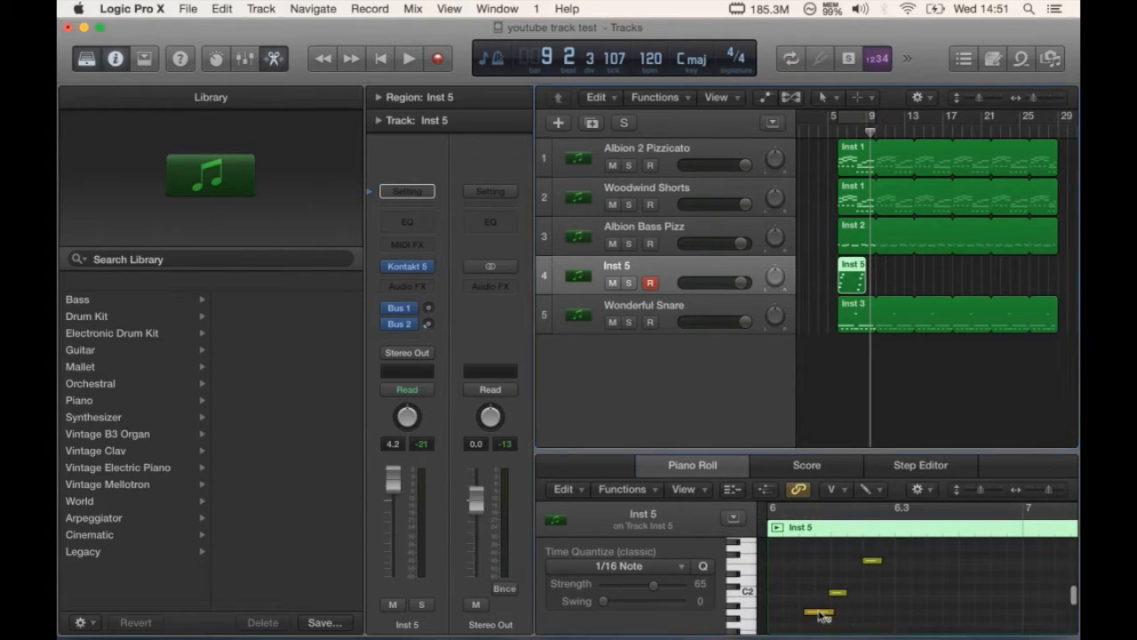
click(821, 612)
scroll(820, 595, down, 2)
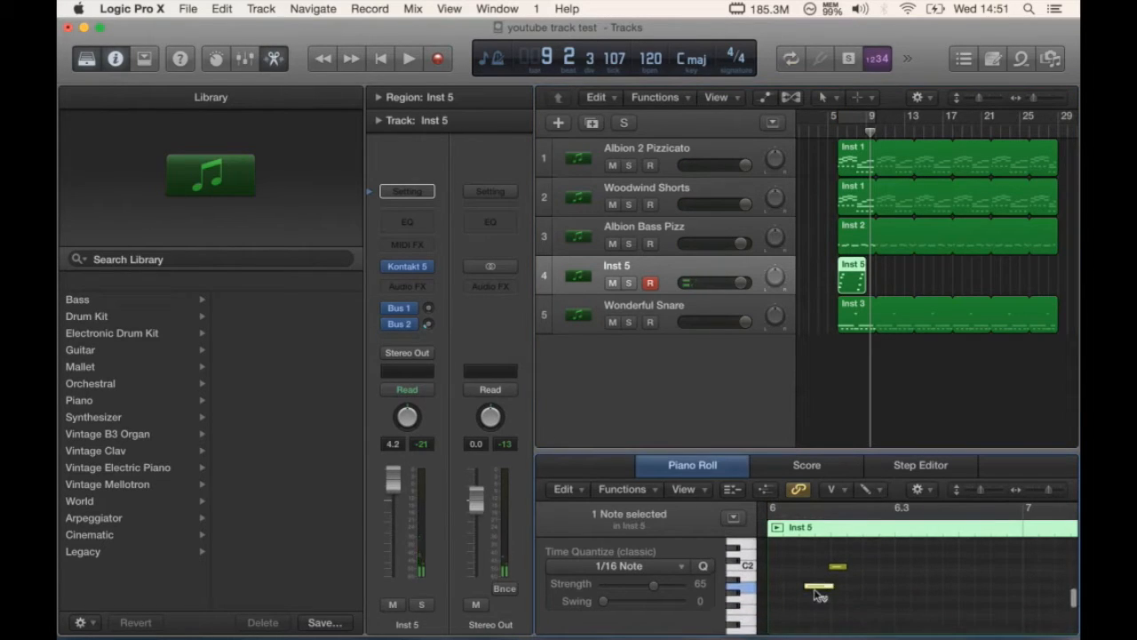
click(822, 592)
scroll(862, 586, up, 3)
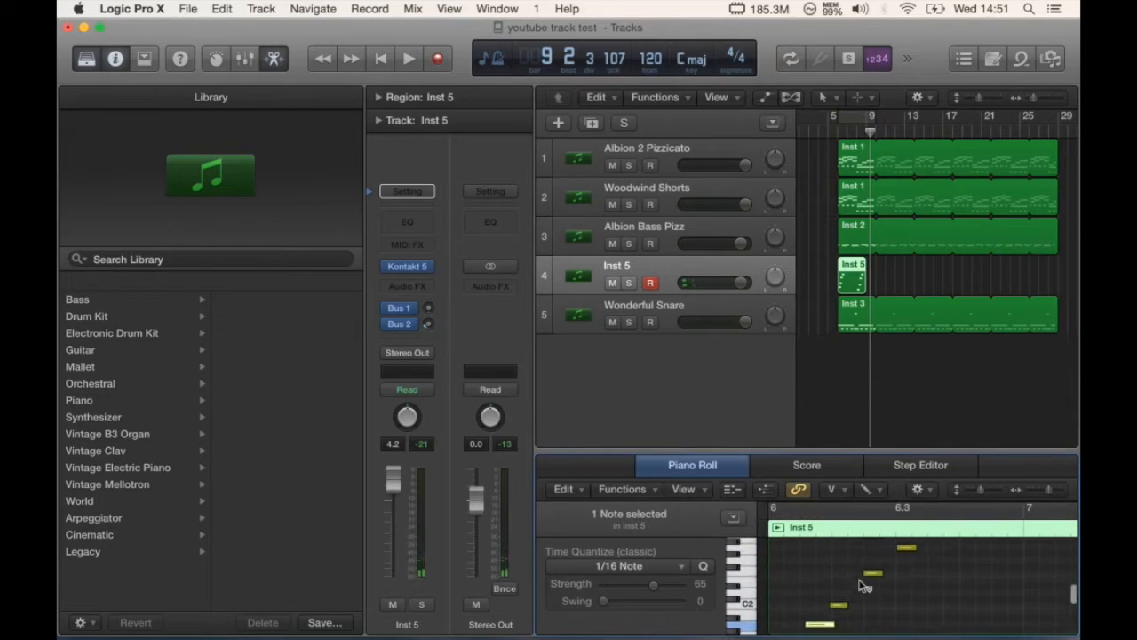
drag(908, 549, 909, 589)
- Lower the velocities of the first two notes in bar 8 of the Inst 5 region
scroll(909, 589, right, 10)
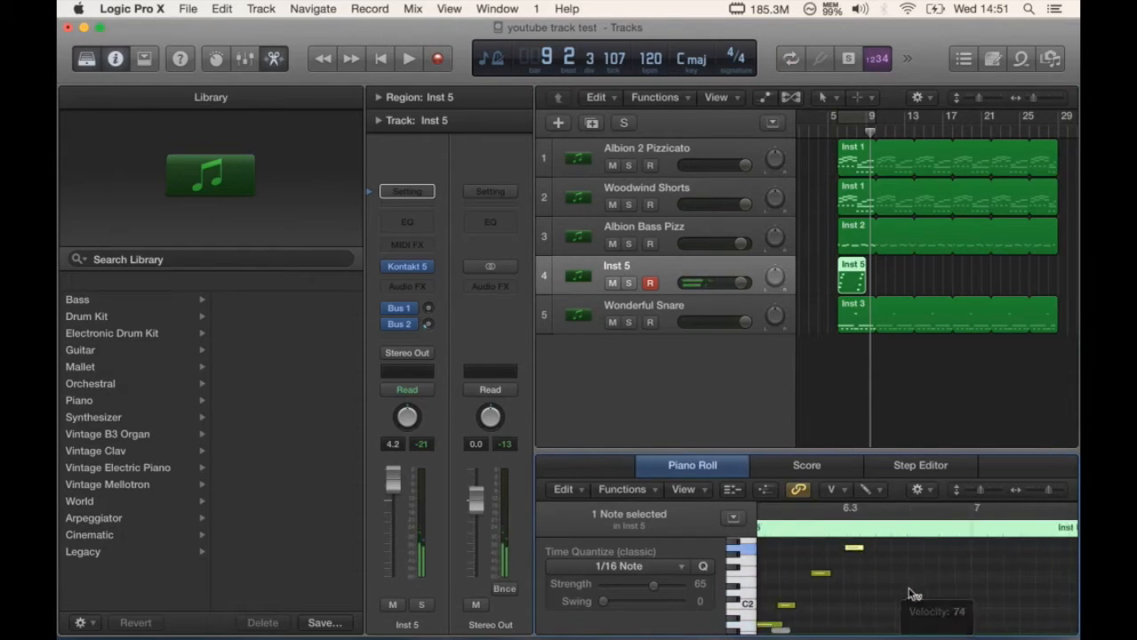
scroll(913, 593, right, 6)
scroll(913, 594, down, 3)
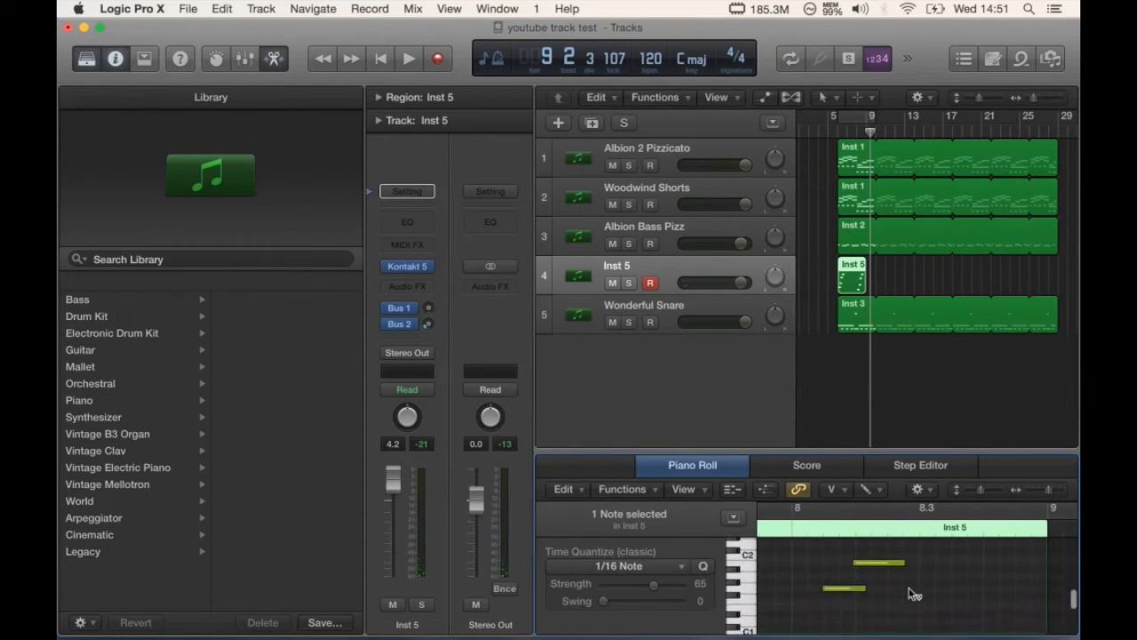
click(853, 592)
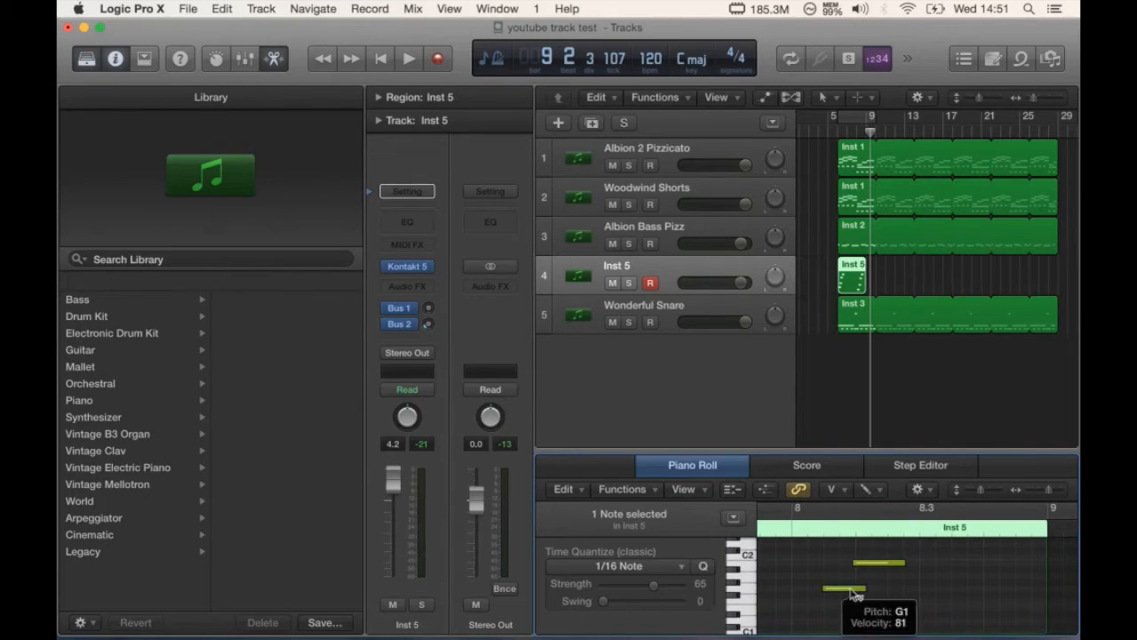
drag(852, 593, 855, 609)
drag(884, 562, 879, 601)
- Use the Pointer Tool to move the last note in bar 8 to a lower pitch
click(833, 492)
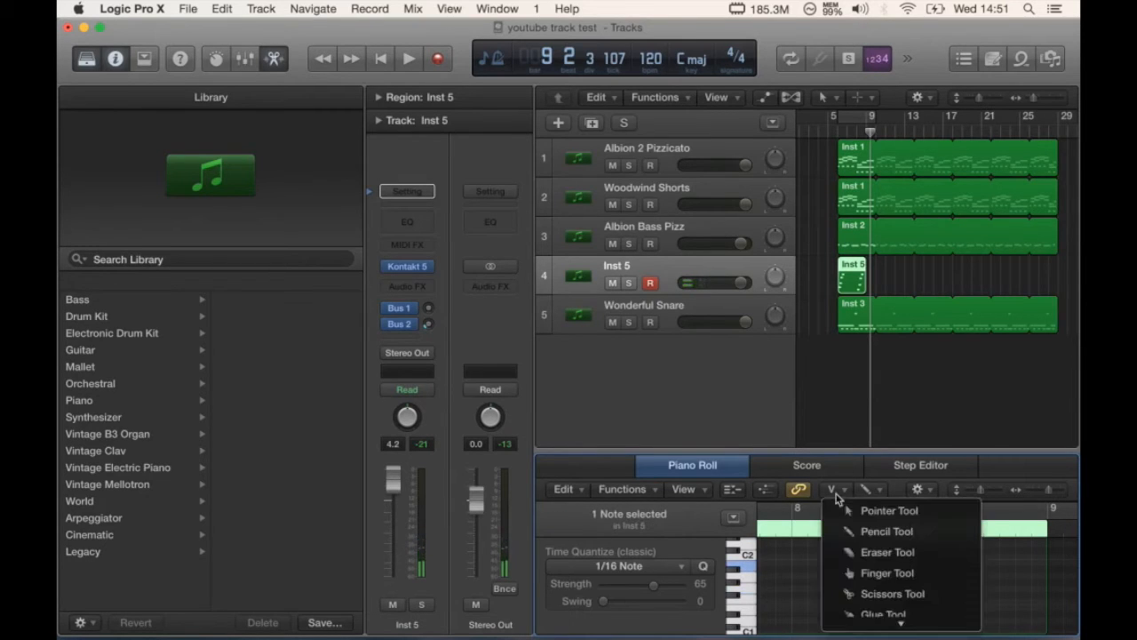
click(867, 510)
scroll(888, 553, up, 2)
click(893, 568)
scroll(948, 550, up, 1)
drag(933, 549, 933, 564)
- Lower the velocities of the last two notes in bar 8 with the Velocity Tool
click(835, 492)
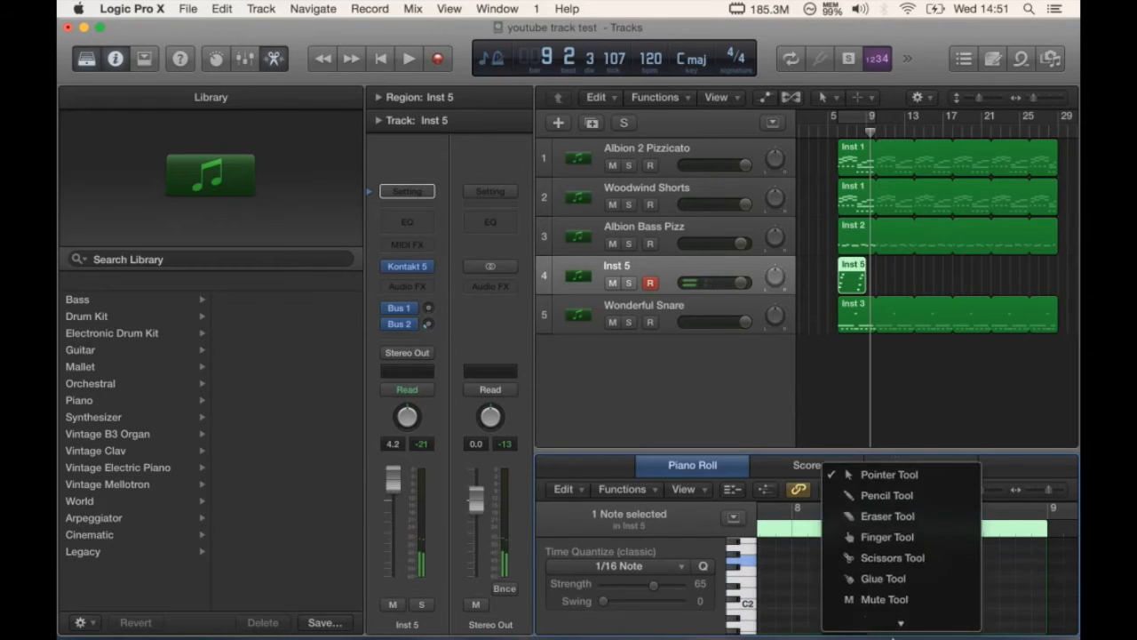
click(879, 604)
drag(932, 563, 894, 606)
click(893, 589)
- Turn cycle mode on and play back the edited Inst 5 part with the other tracks
click(846, 114)
key(space)
key(space)
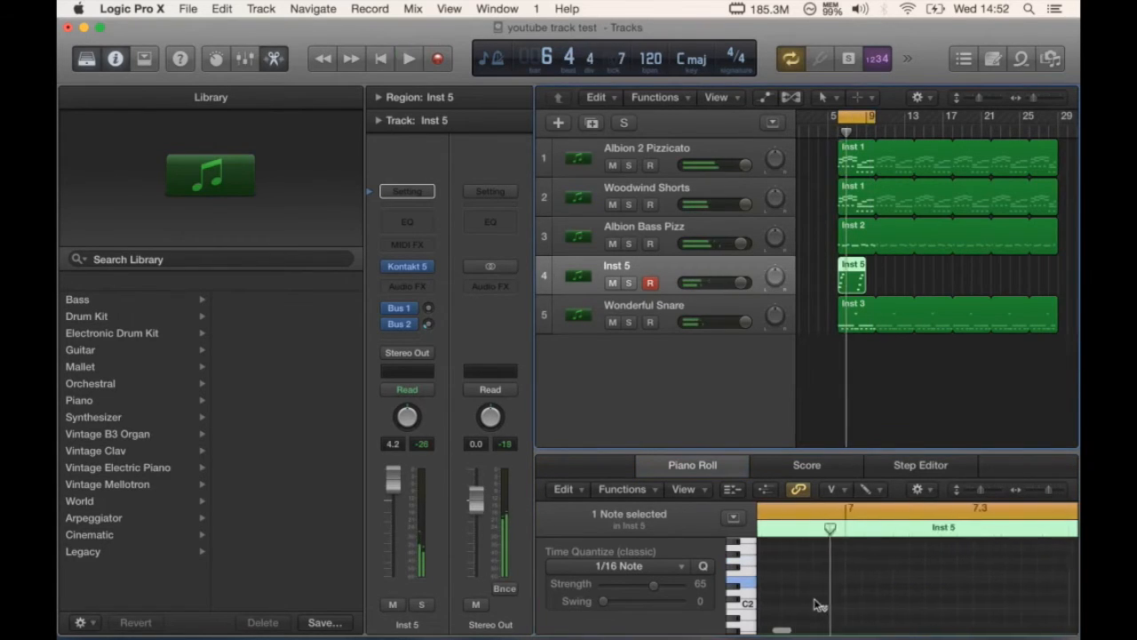
- Quantize all notes of the Inst 5 region to 1/8 Note with a strength of 27 and audition the timing
click(945, 589)
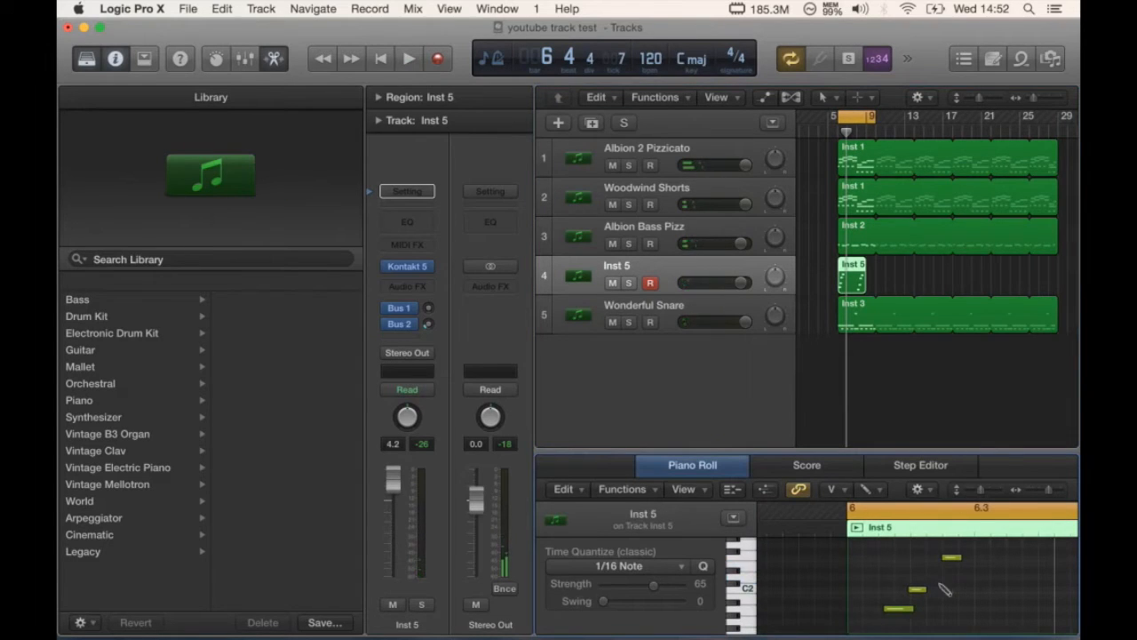
key(super+a)
click(635, 567)
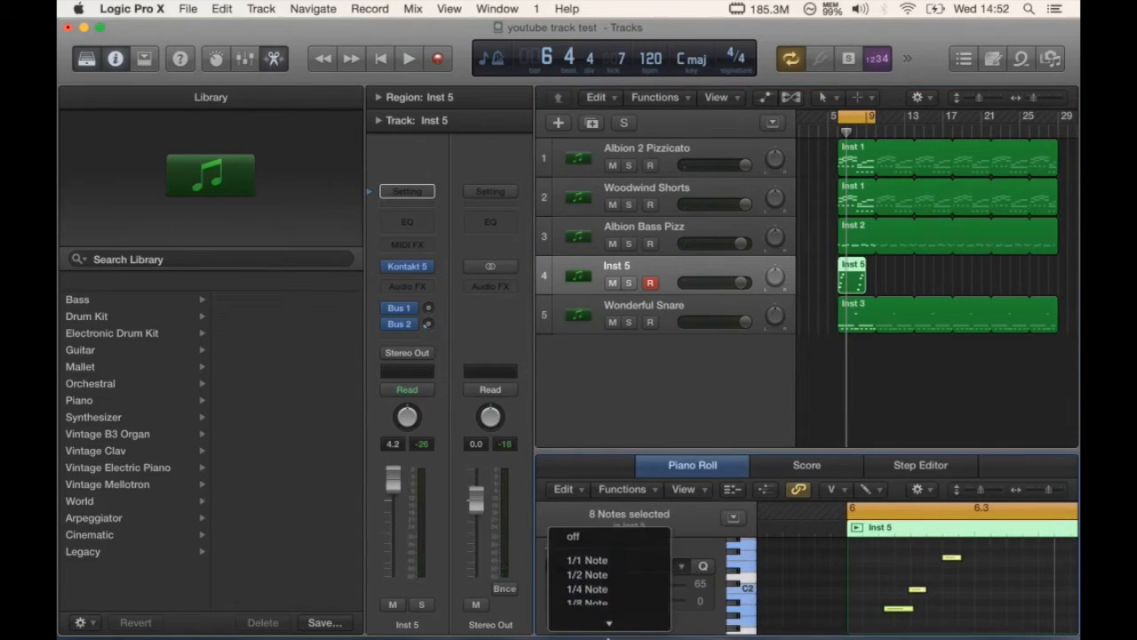
click(609, 531)
key(space)
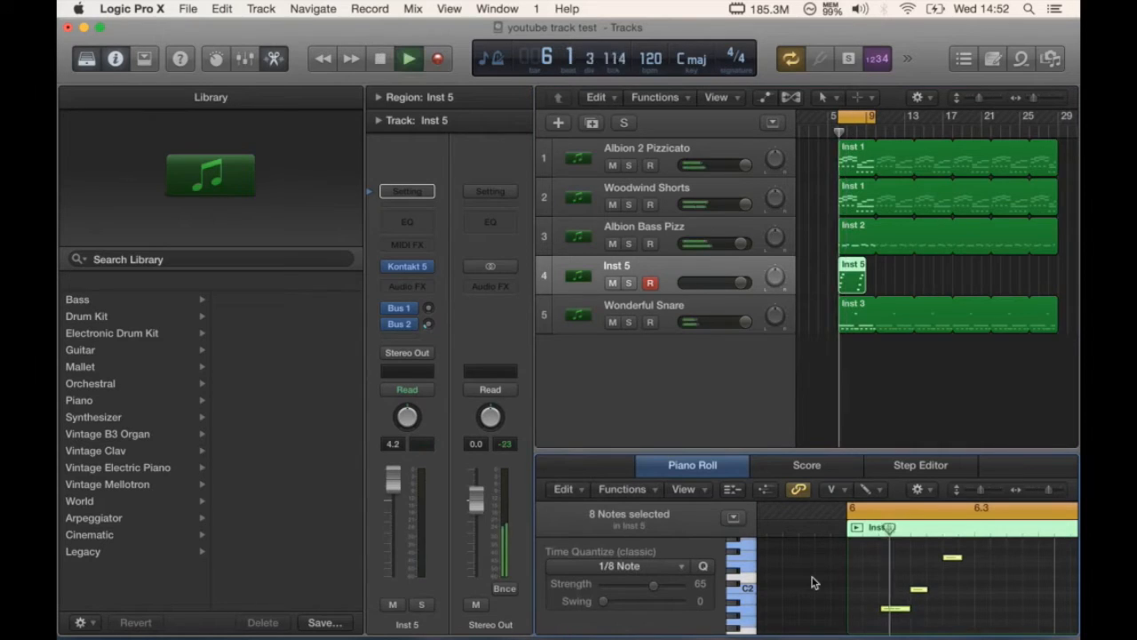
drag(653, 586, 627, 592)
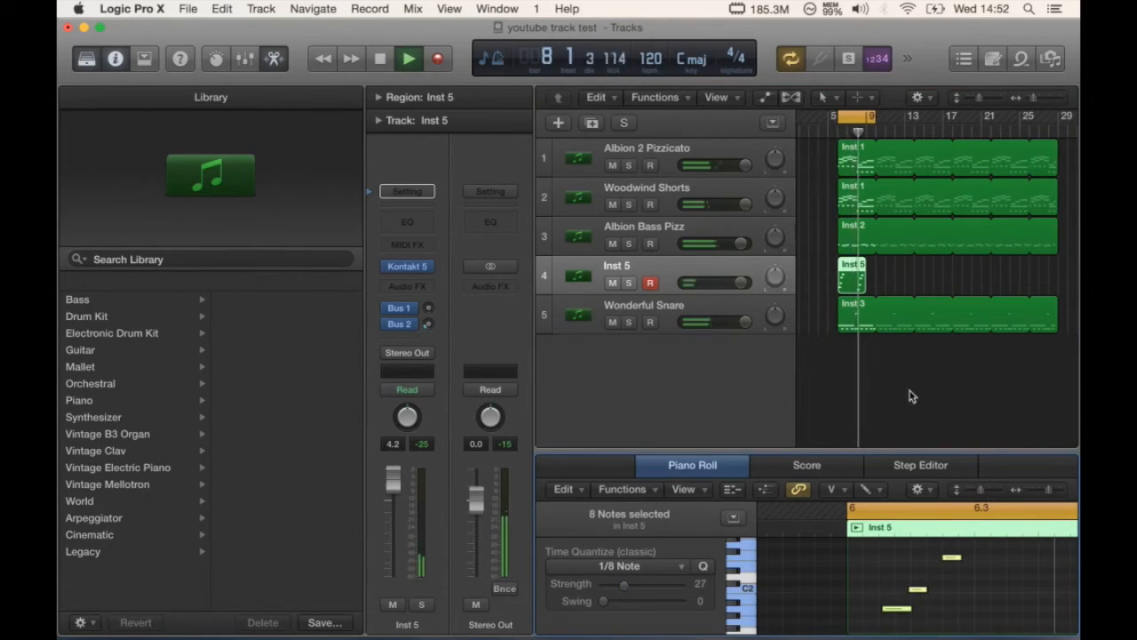
key(space)
- Reduce the velocities of the four notes in bar 6 together, bringing the adjusted note to 66, and play back
click(924, 579)
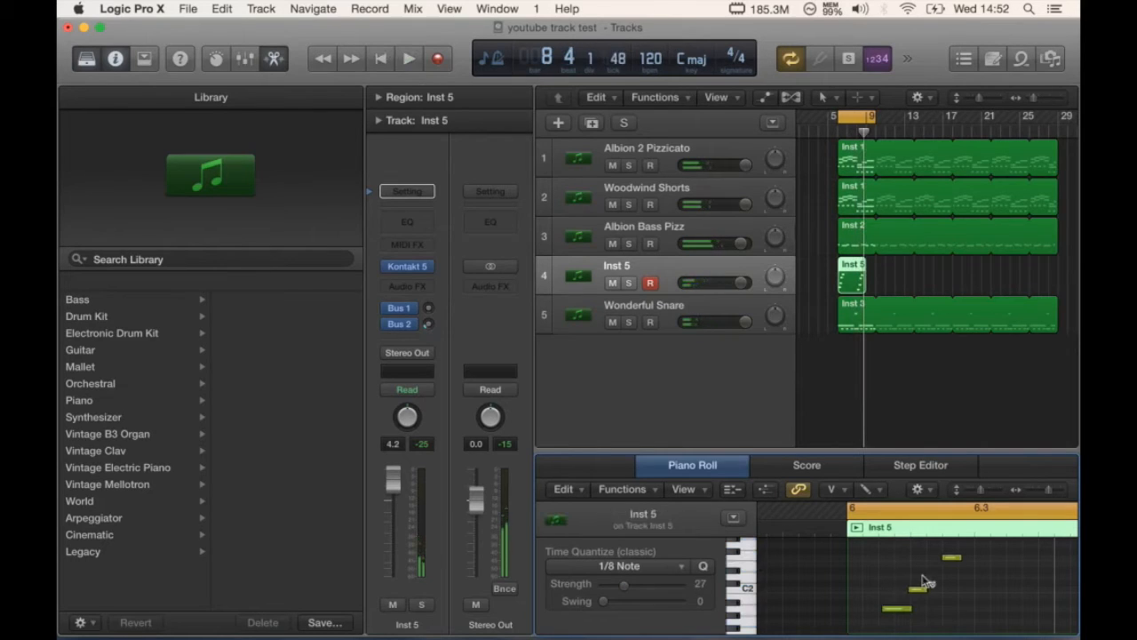
drag(873, 607, 986, 582)
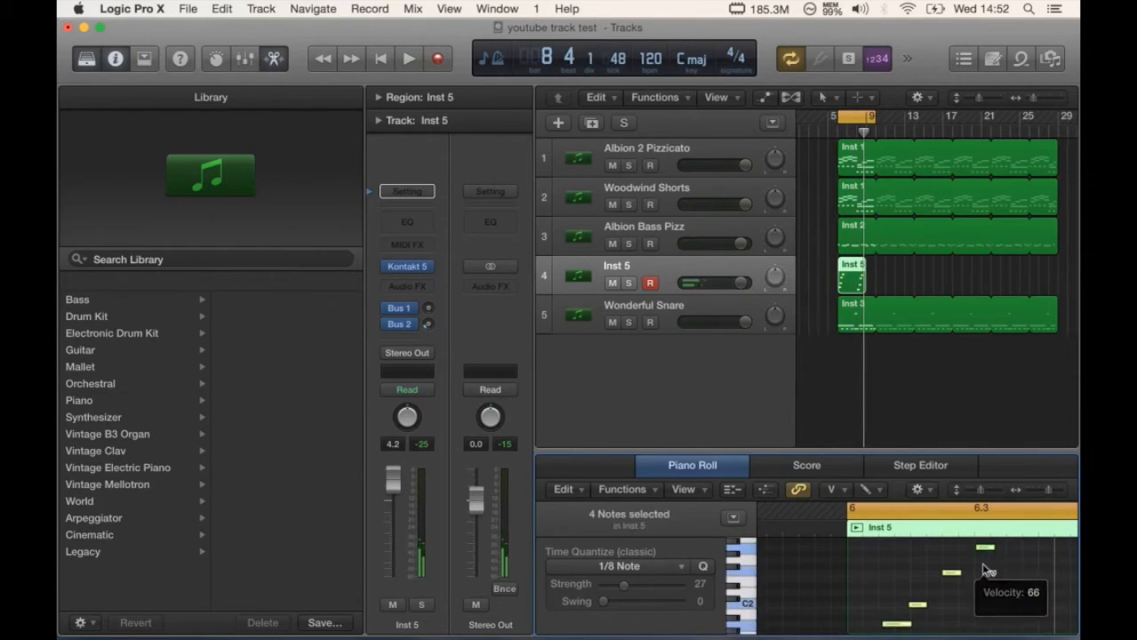
key(space)
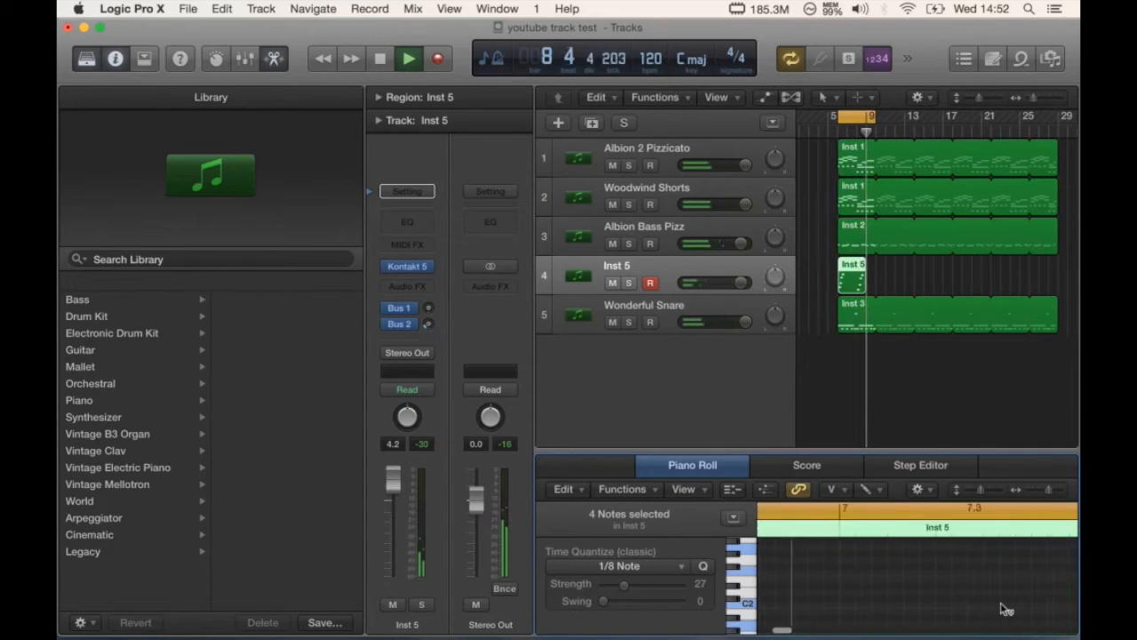
- Extend the end of the Inst 5 region to bar 10, using the piano roll's Snap options for alignment
drag(834, 583, 1041, 622)
click(919, 488)
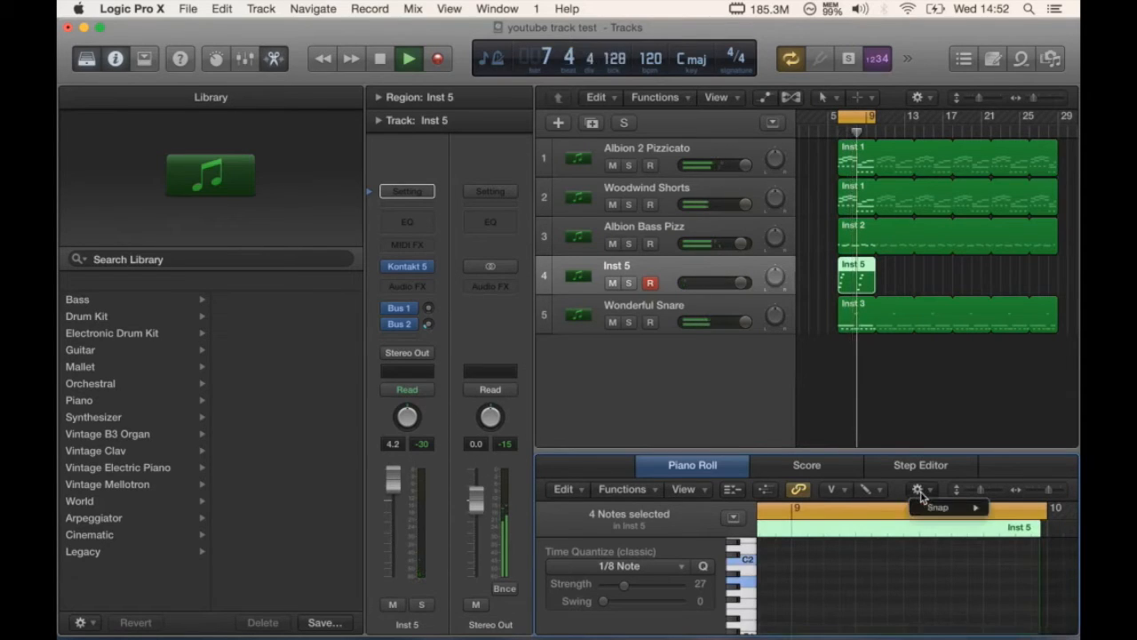
mouse_move(937, 508)
click(822, 354)
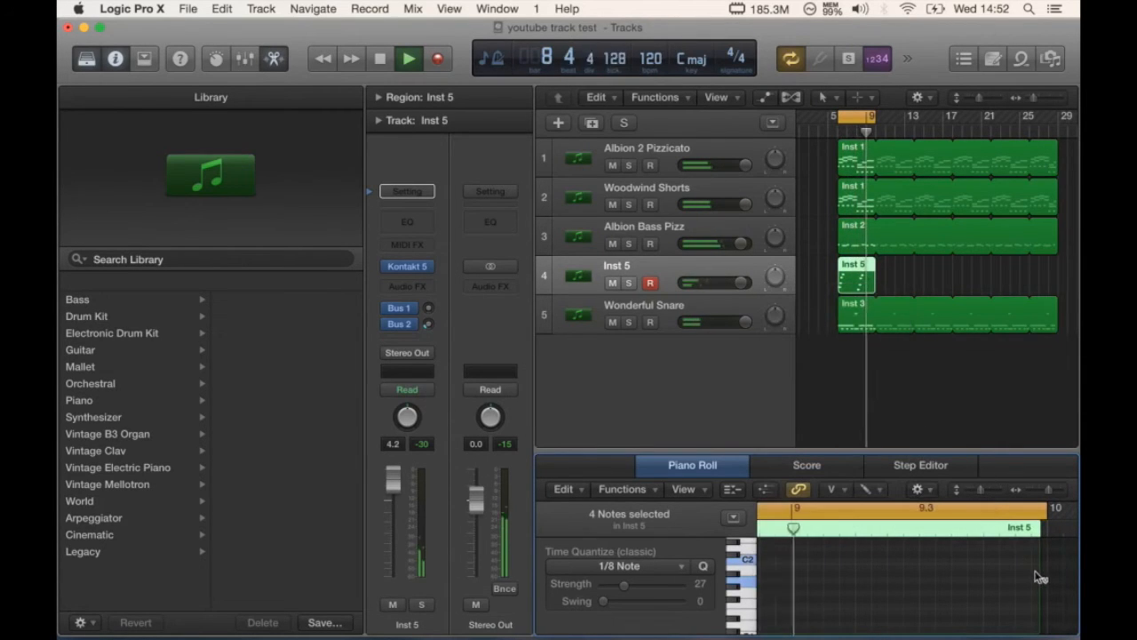
drag(1042, 569, 1048, 570)
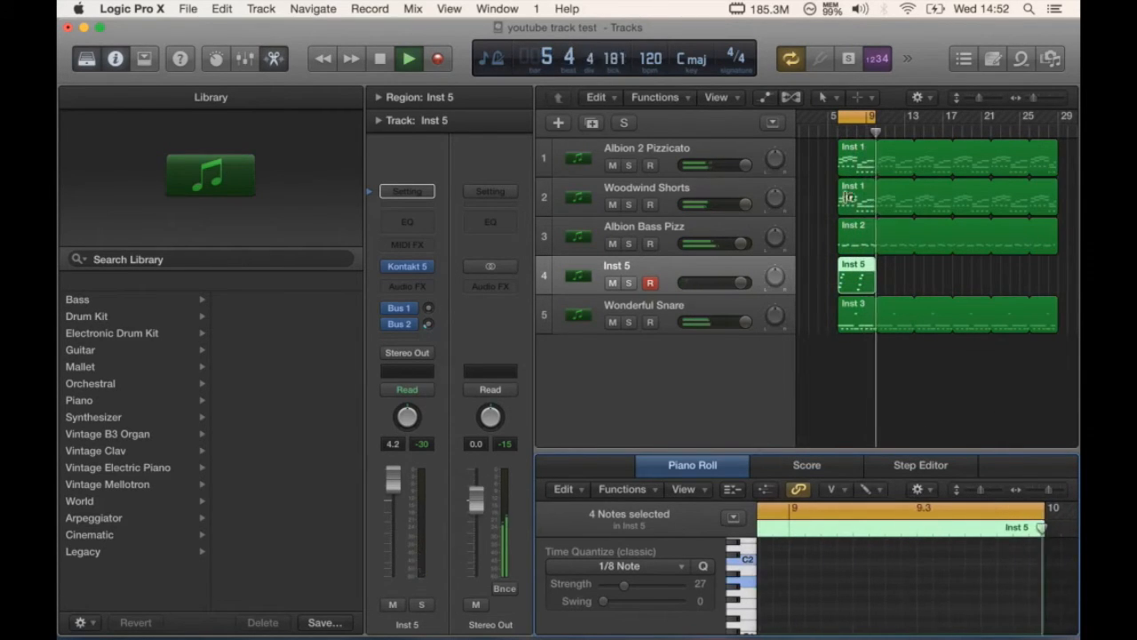
- Turn cycle mode off, stop playback and move the Inst 5 region to start at bar 10
click(863, 118)
key(space)
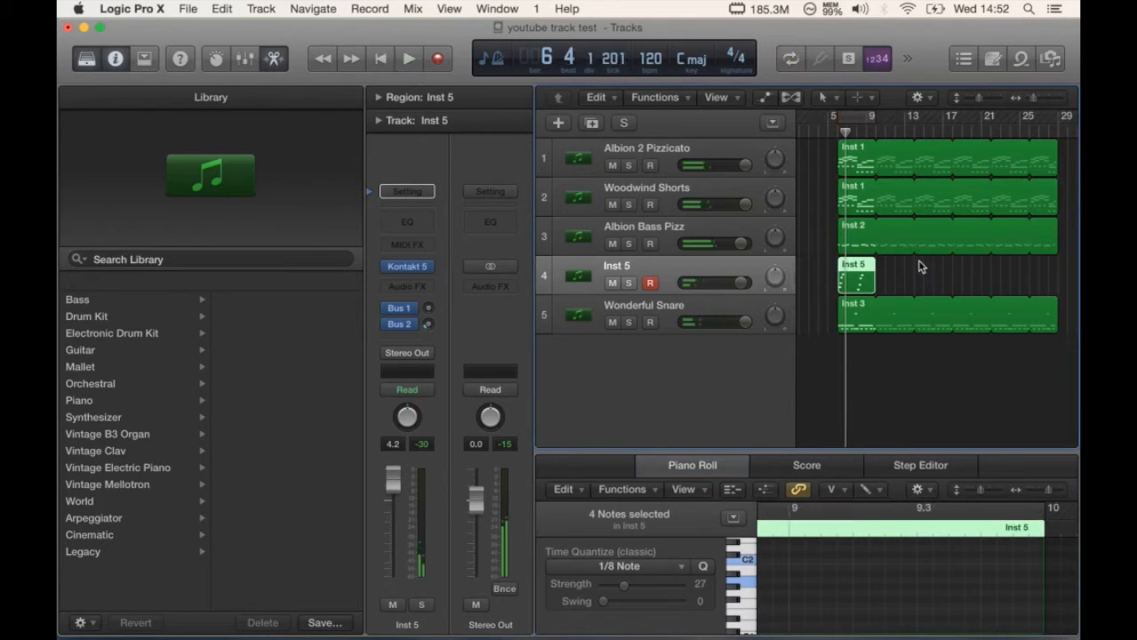
click(888, 280)
drag(856, 274, 893, 275)
- Duplicate the Inst 5 track with its settings and replace the new track's glockenspiel with Tuned - Celeste from Spitfire Percussion
click(592, 123)
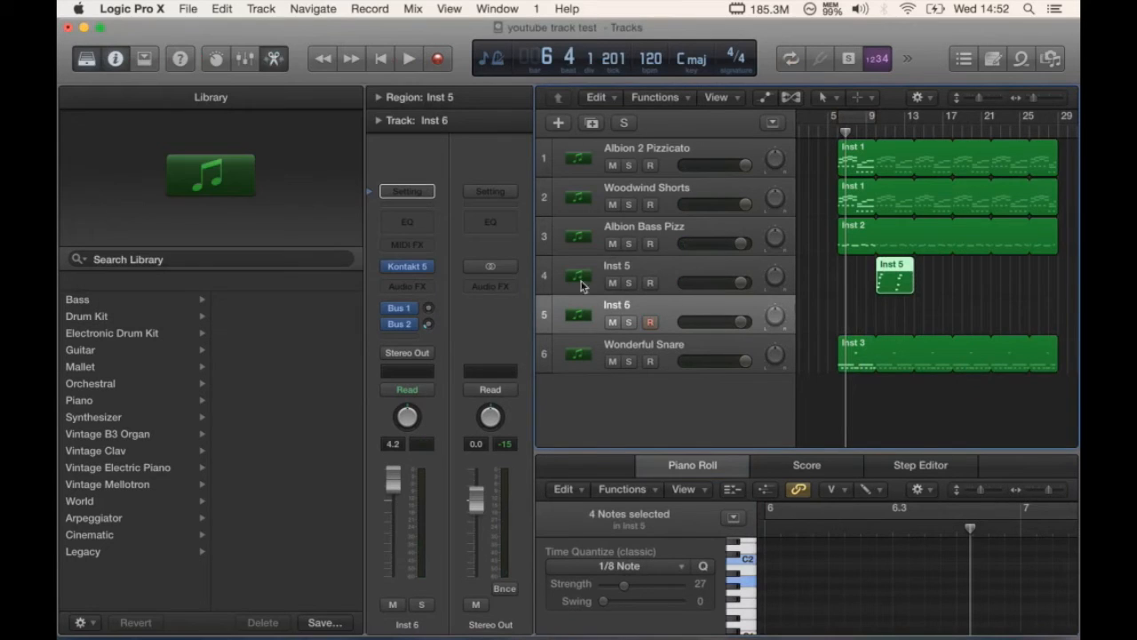
click(410, 266)
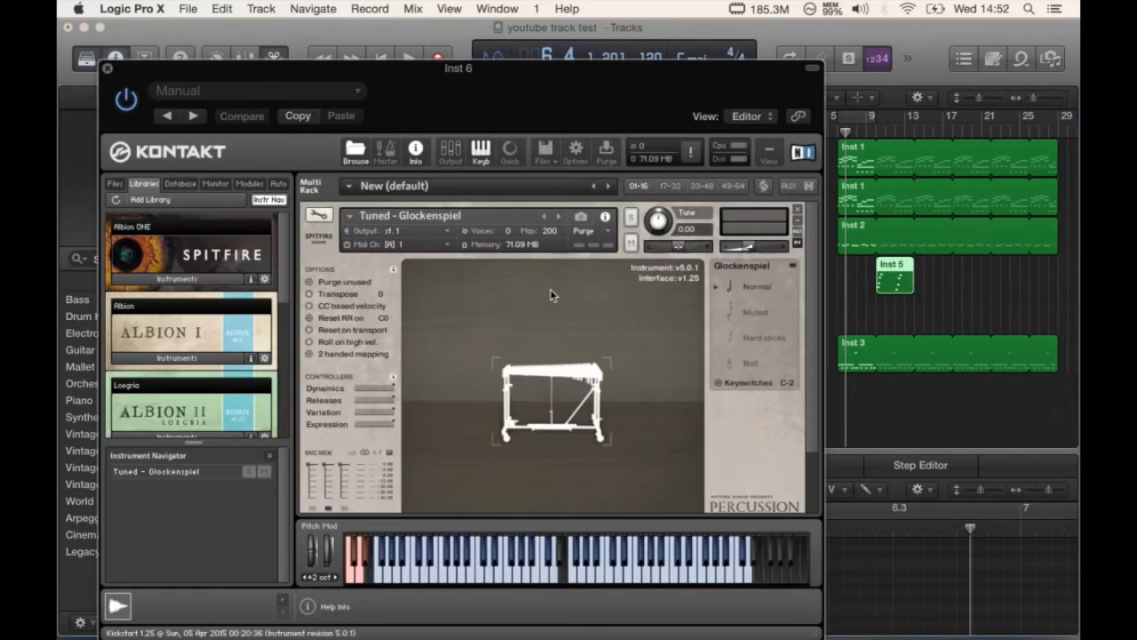
scroll(180, 373, down, 5)
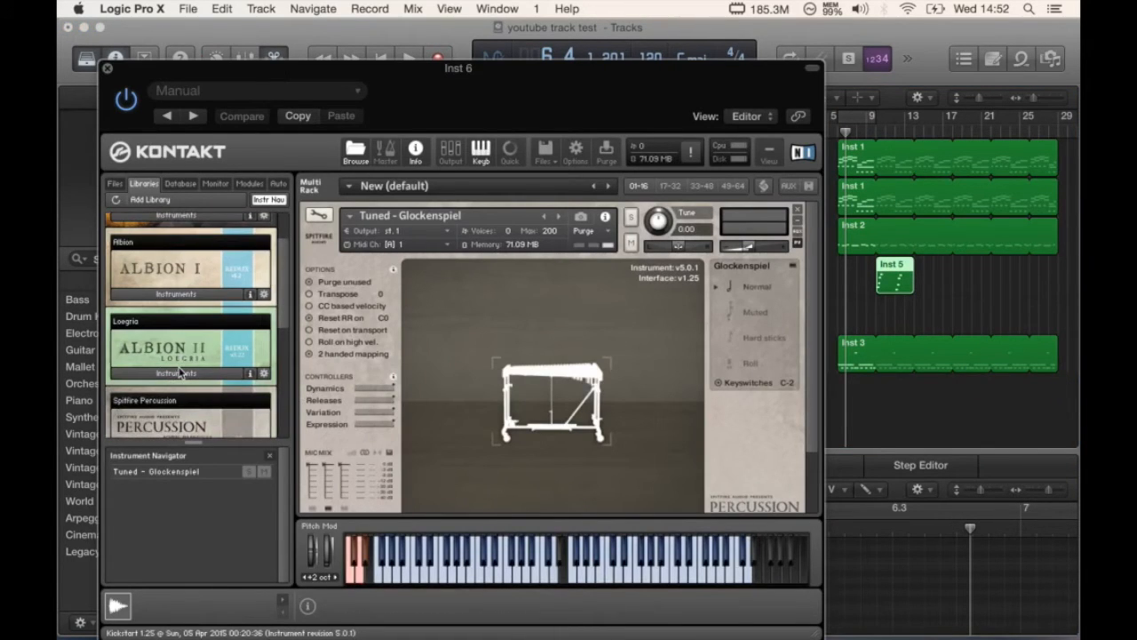
click(182, 418)
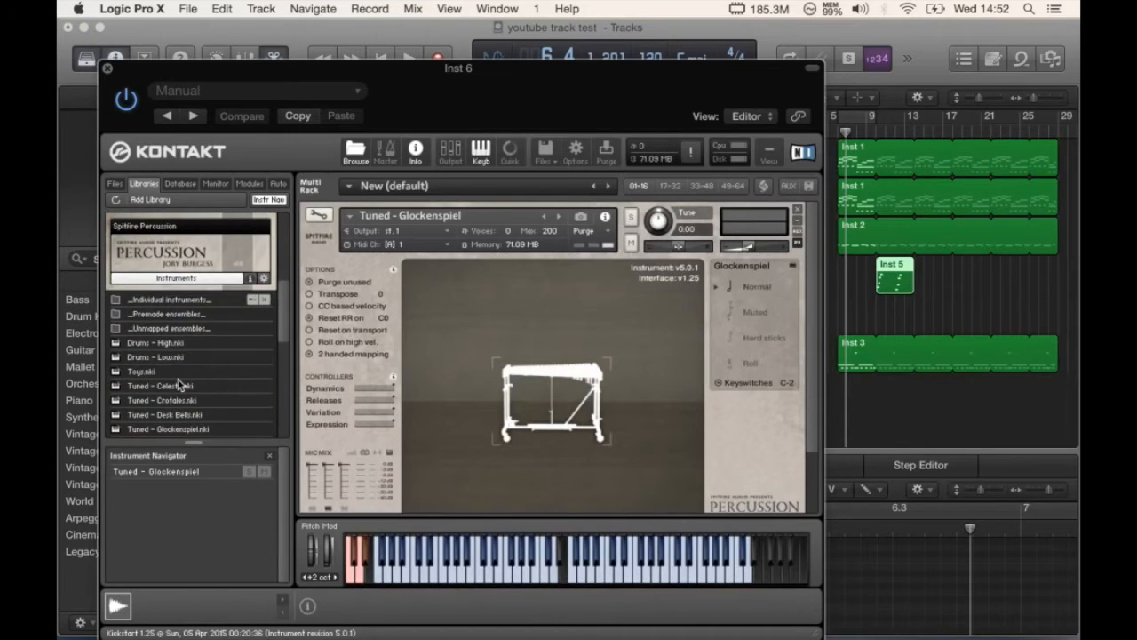
scroll(186, 385, down, 2)
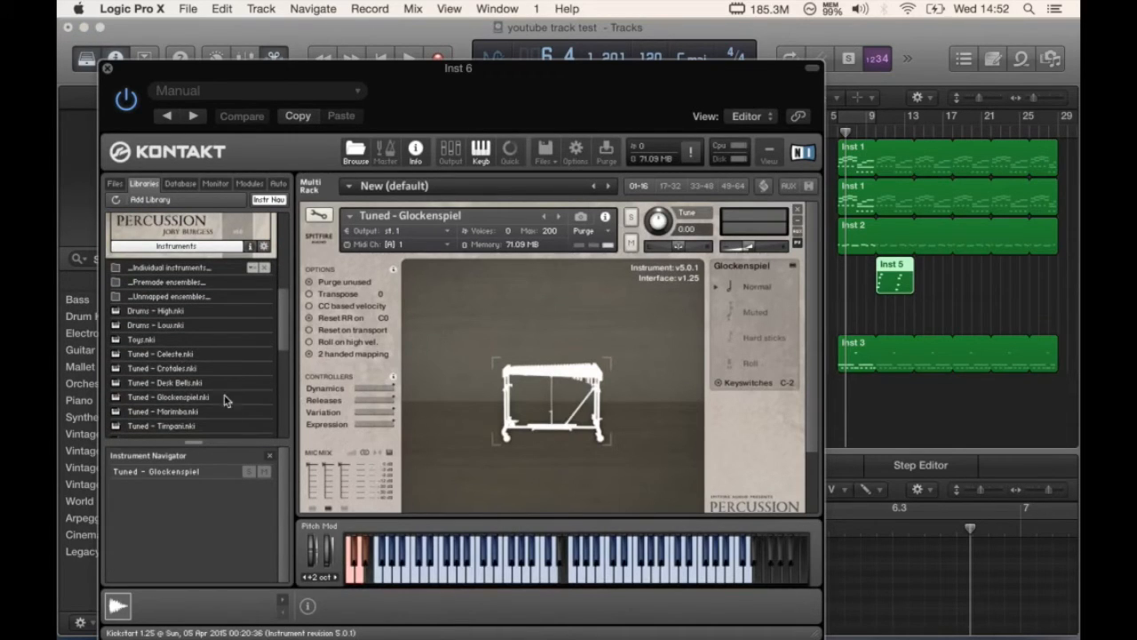
drag(191, 354, 243, 343)
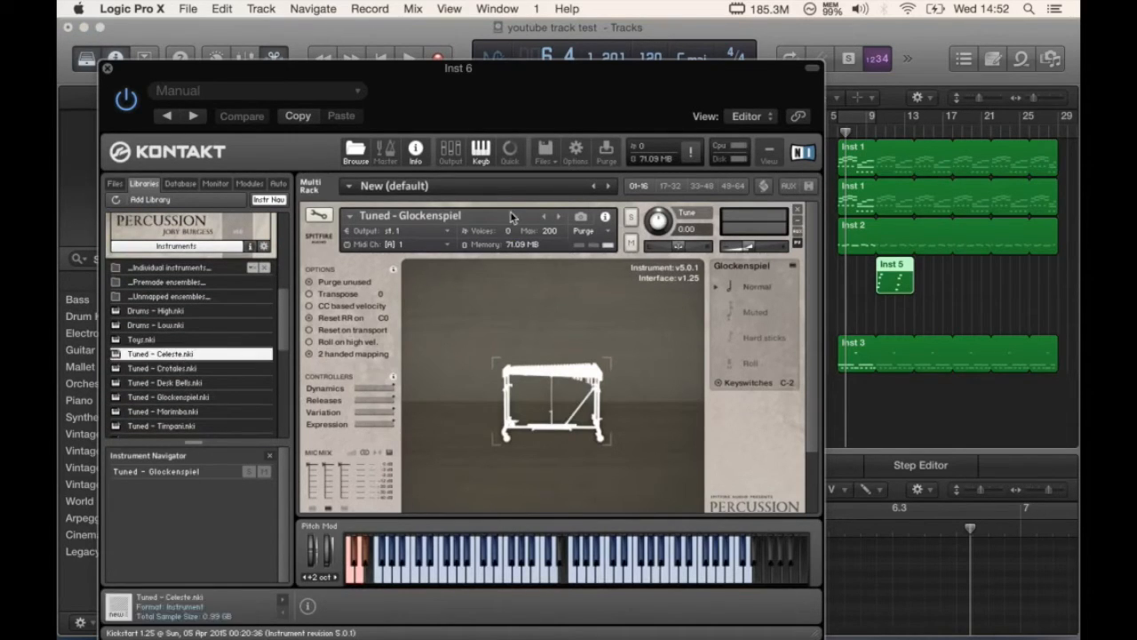
drag(511, 216, 512, 218)
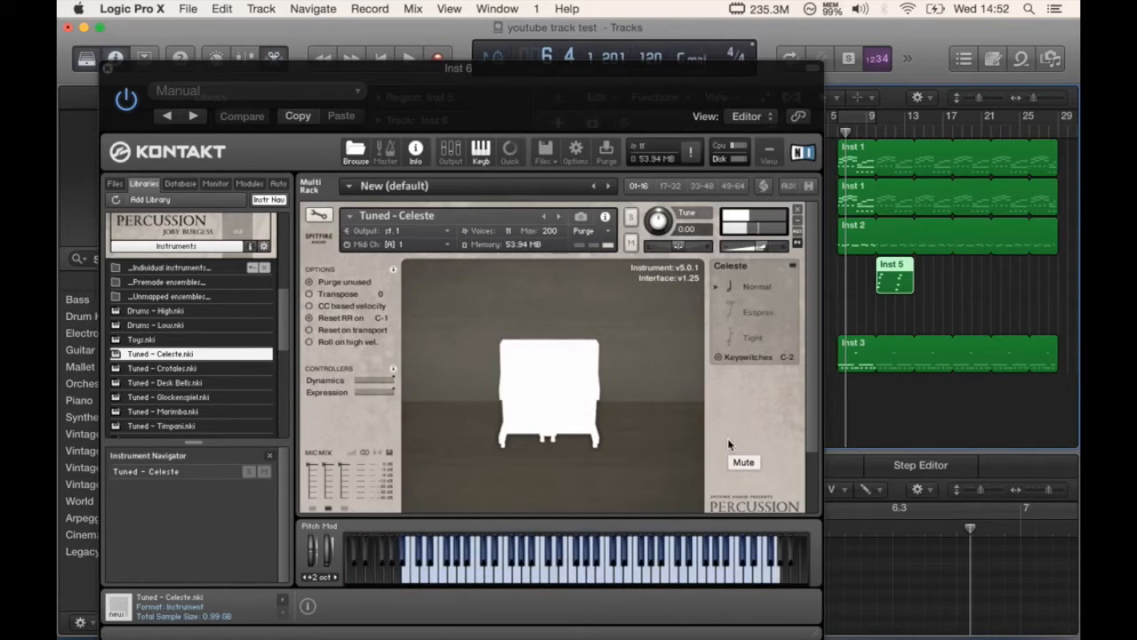
- Move the Kontakt window aside and record a celeste part on the Inst 6 track up to bar 10
drag(759, 255, 740, 253)
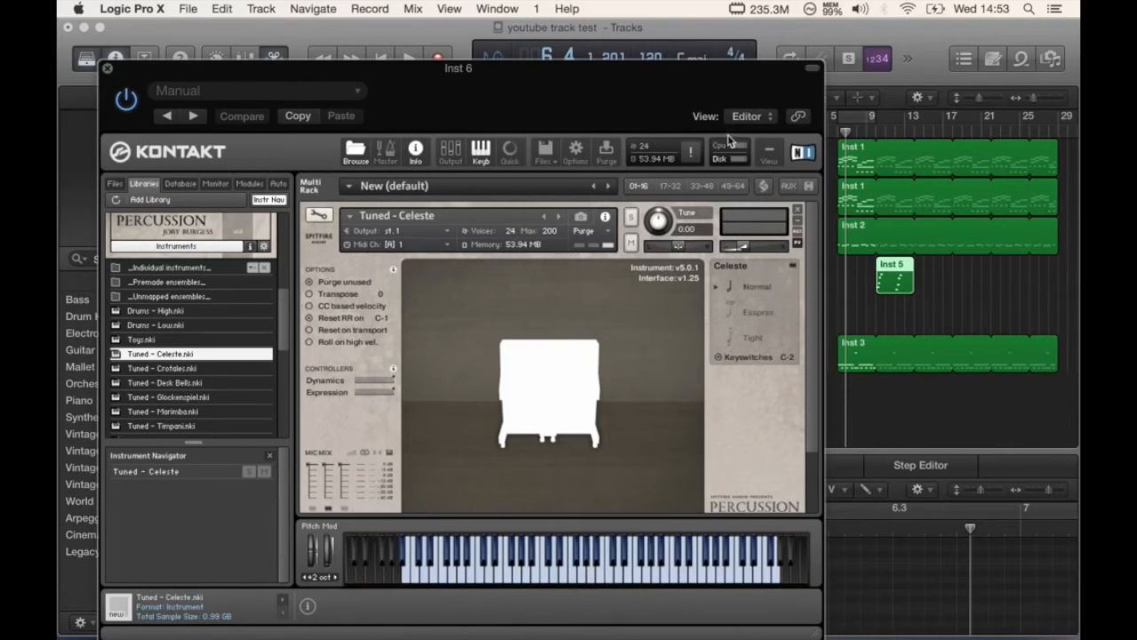
drag(735, 99, 663, 133)
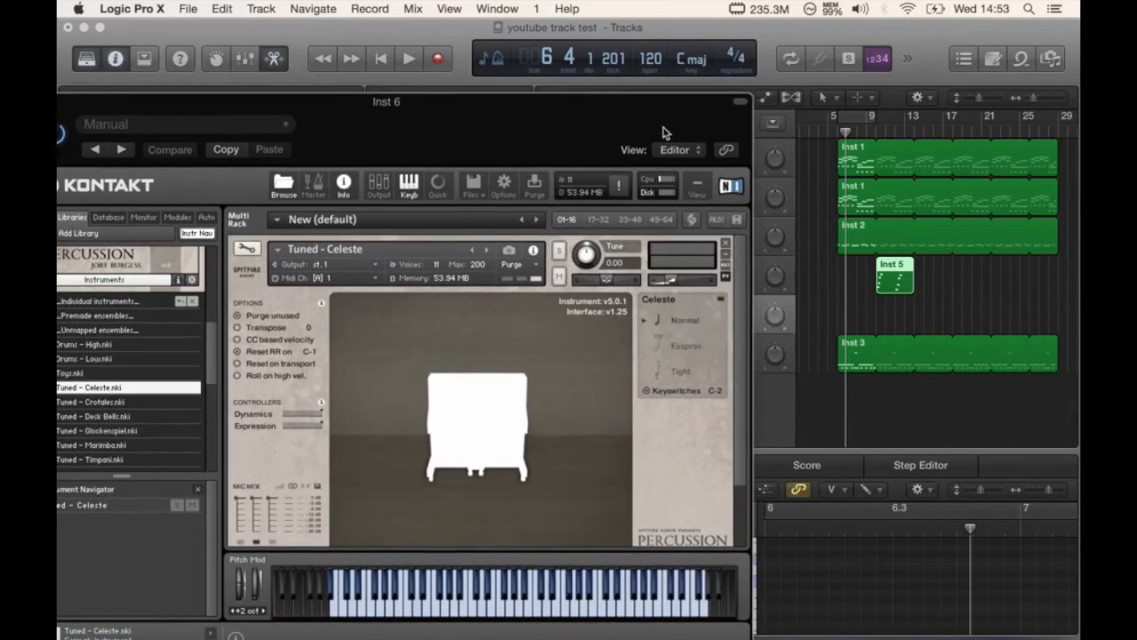
click(437, 58)
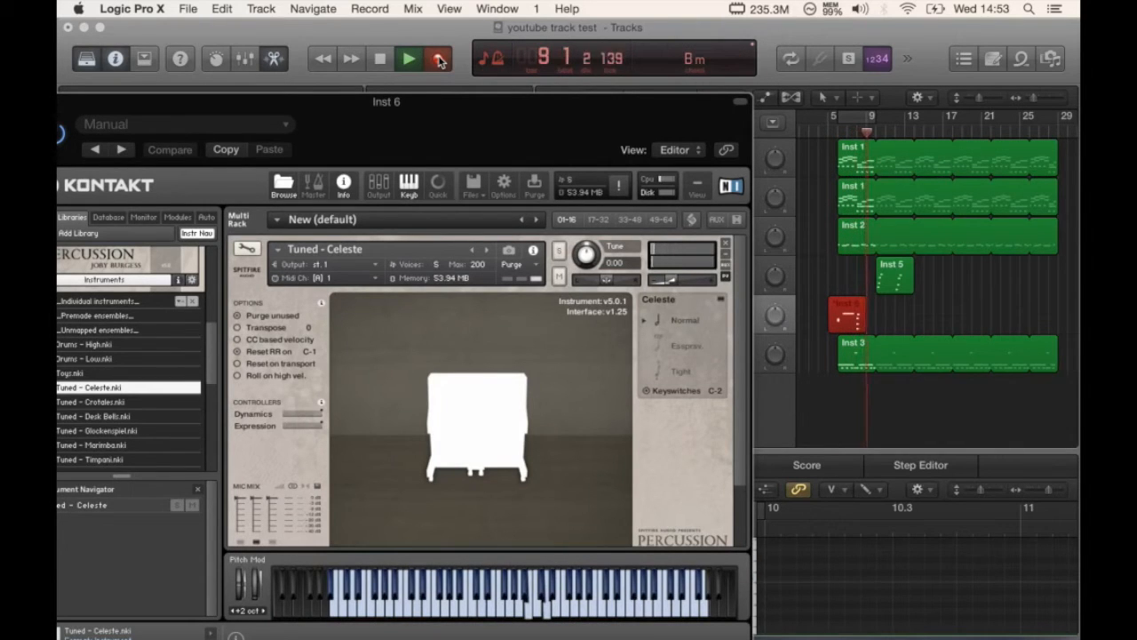
click(439, 59)
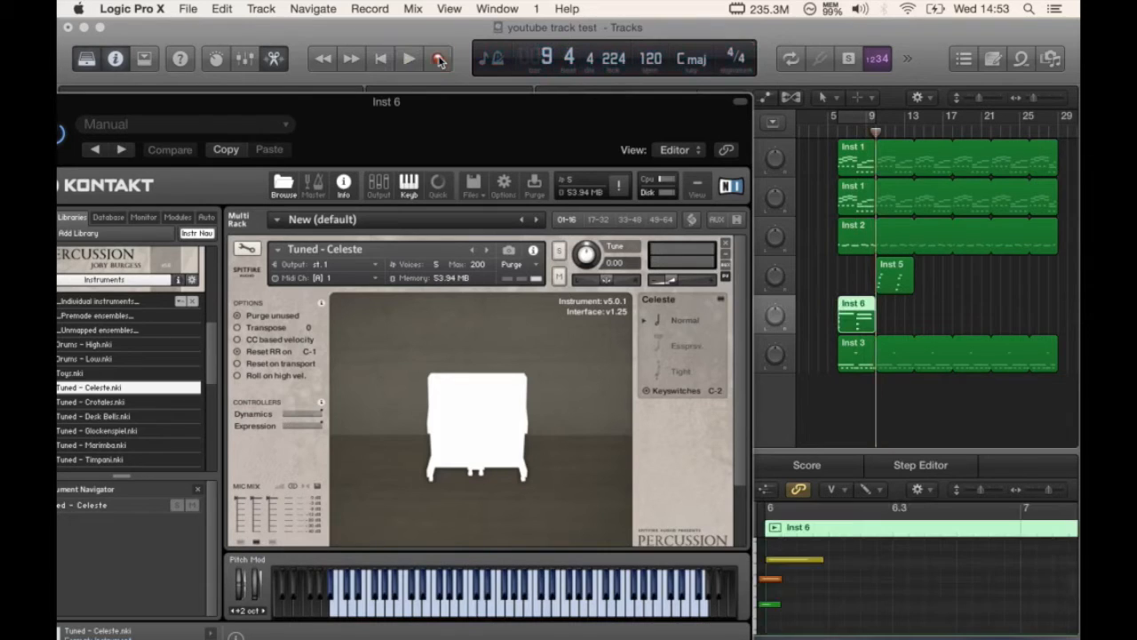
- Play back the recorded celeste part from bar 6 and close the Kontakt window
double_click(840, 129)
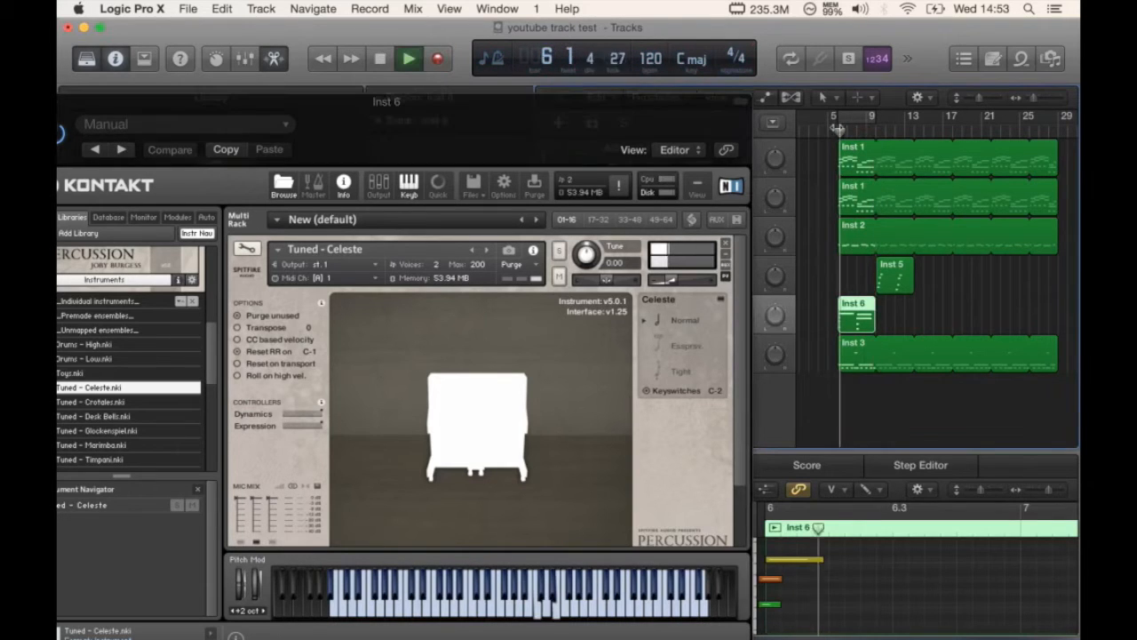
drag(397, 142, 530, 135)
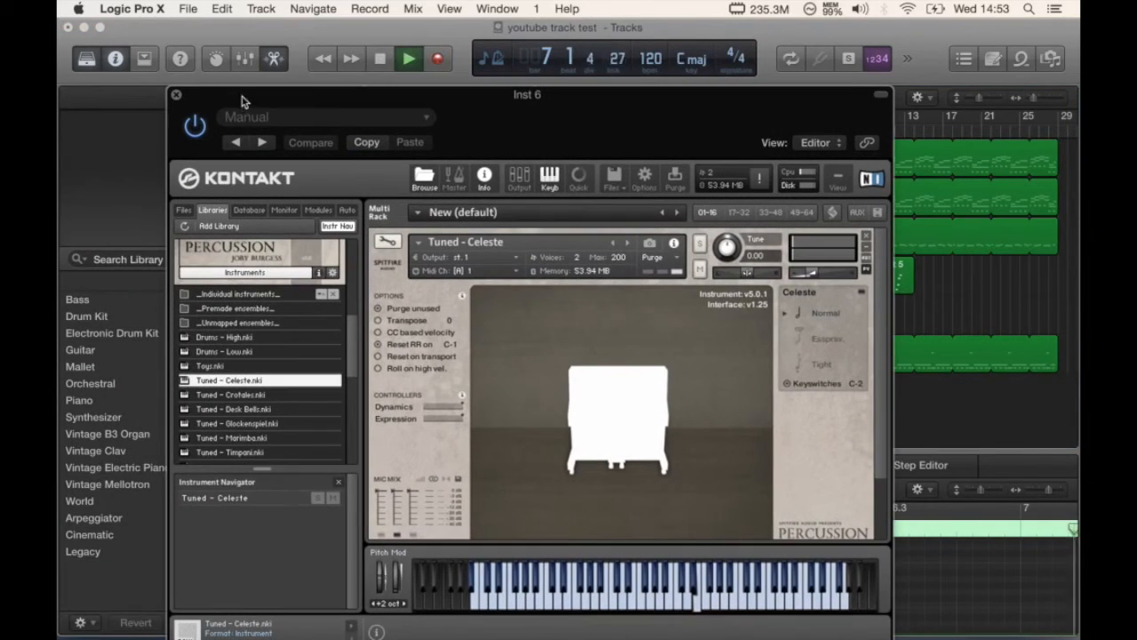
click(176, 95)
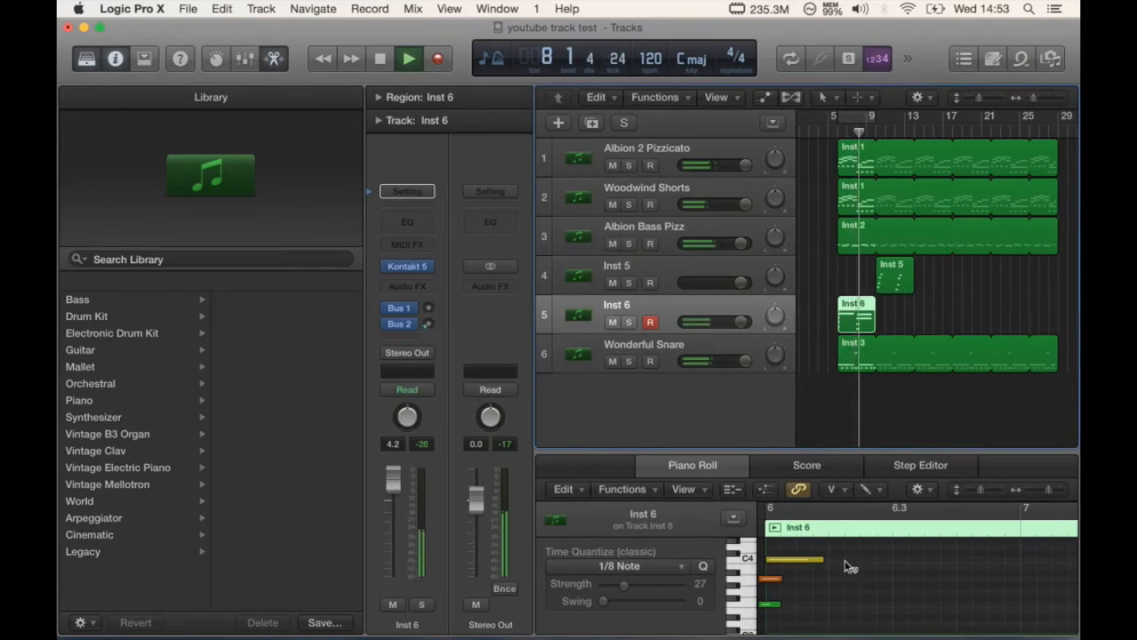
- Stop playback and, with the Pointer tool, move the lowest note of the opening Inst 6 chord to the start of bar 6
click(831, 495)
click(864, 513)
key(space)
scroll(840, 609, left, 3)
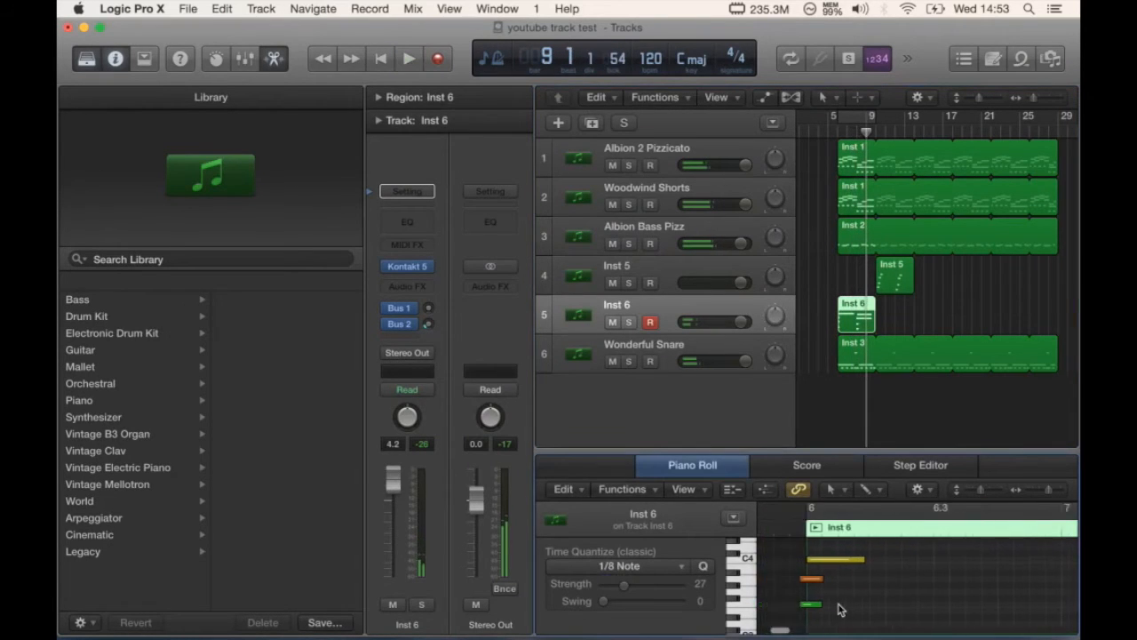
scroll(841, 609, down, 2)
scroll(841, 609, up, 2)
drag(835, 613, 830, 608)
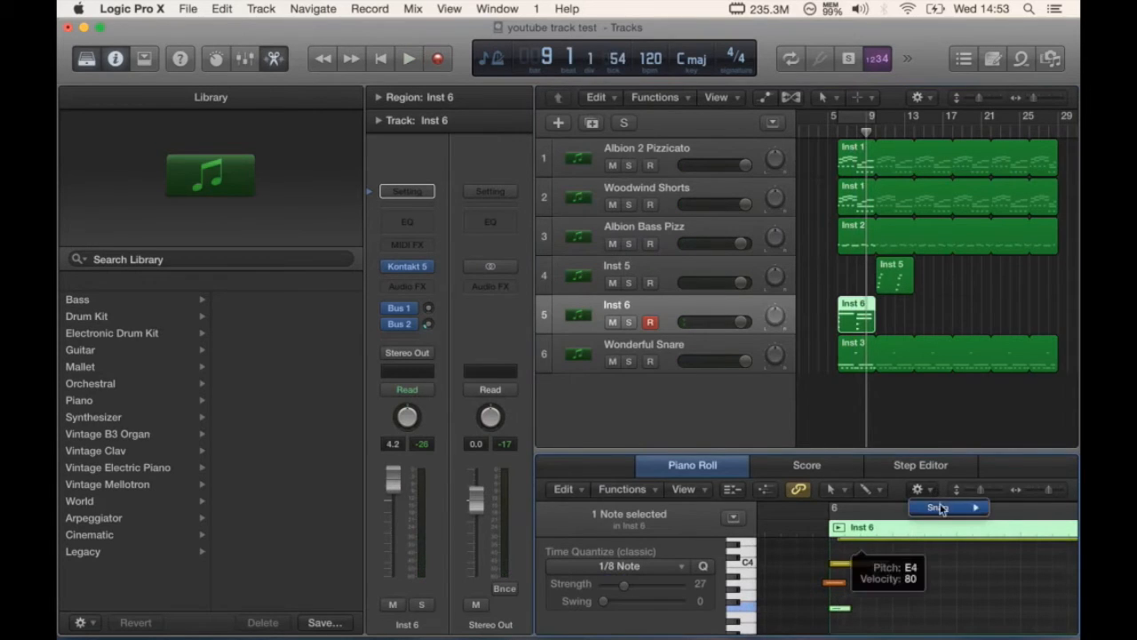
- Set the piano roll snap to Ticks and stagger the starts of the upper notes in the bar 6 chord
mouse_move(941, 508)
click(844, 366)
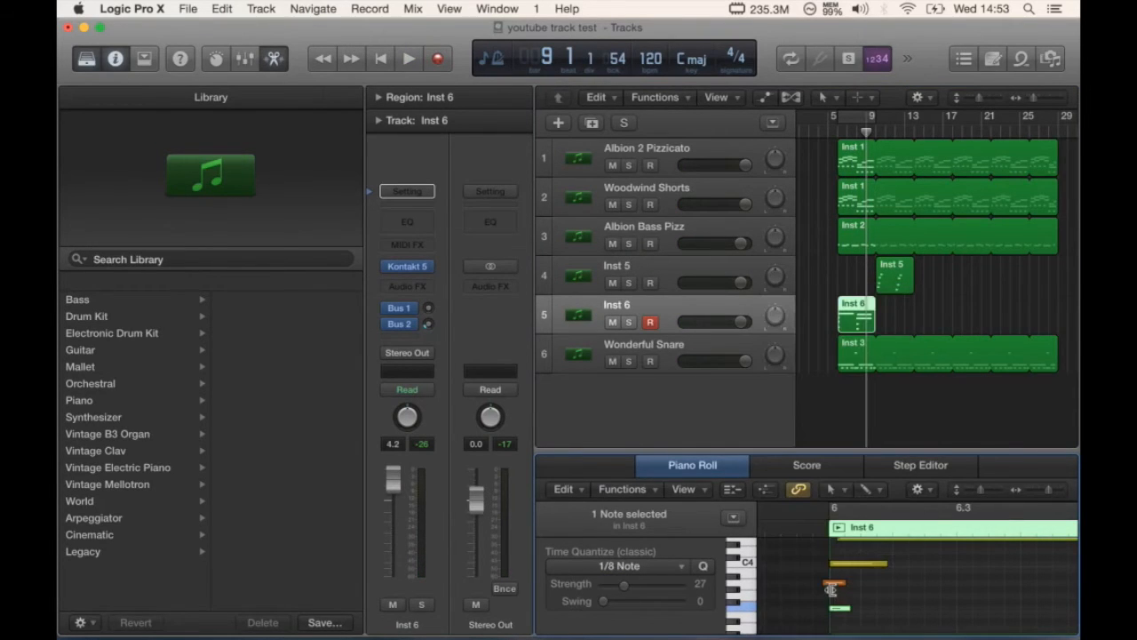
drag(832, 583, 869, 564)
scroll(880, 562, up, 1)
click(869, 563)
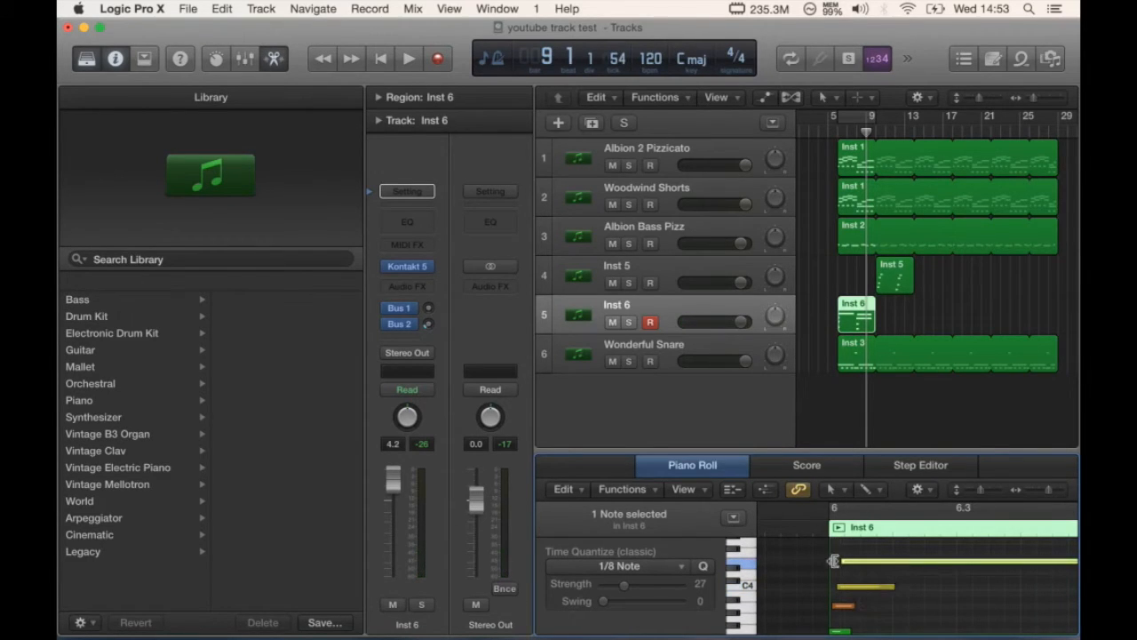
- Lower the velocity of the bar 6 chord's second-lowest note with the Velocity tool, play back and adjust an upper note
click(834, 489)
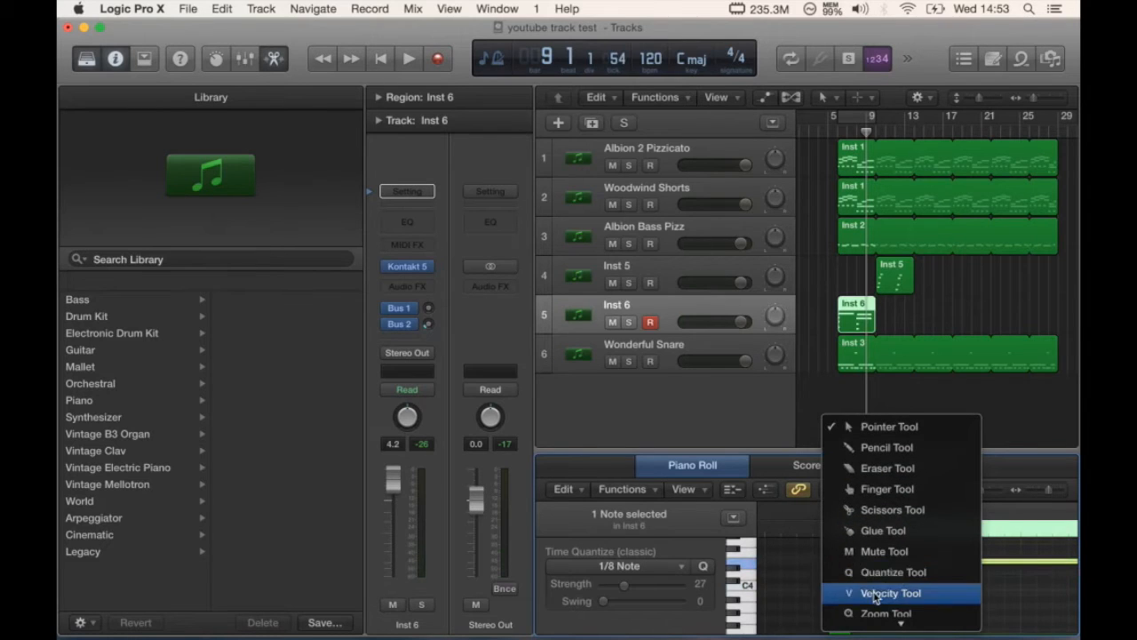
click(878, 590)
scroll(925, 594, down, 2)
drag(844, 580, 846, 580)
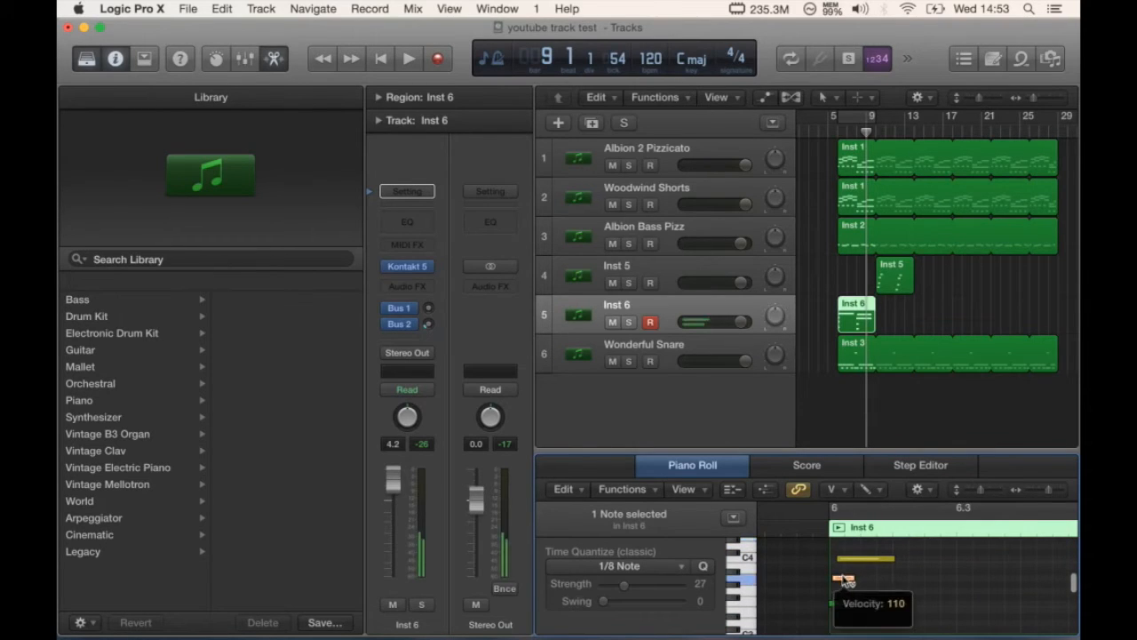
click(821, 522)
key(space)
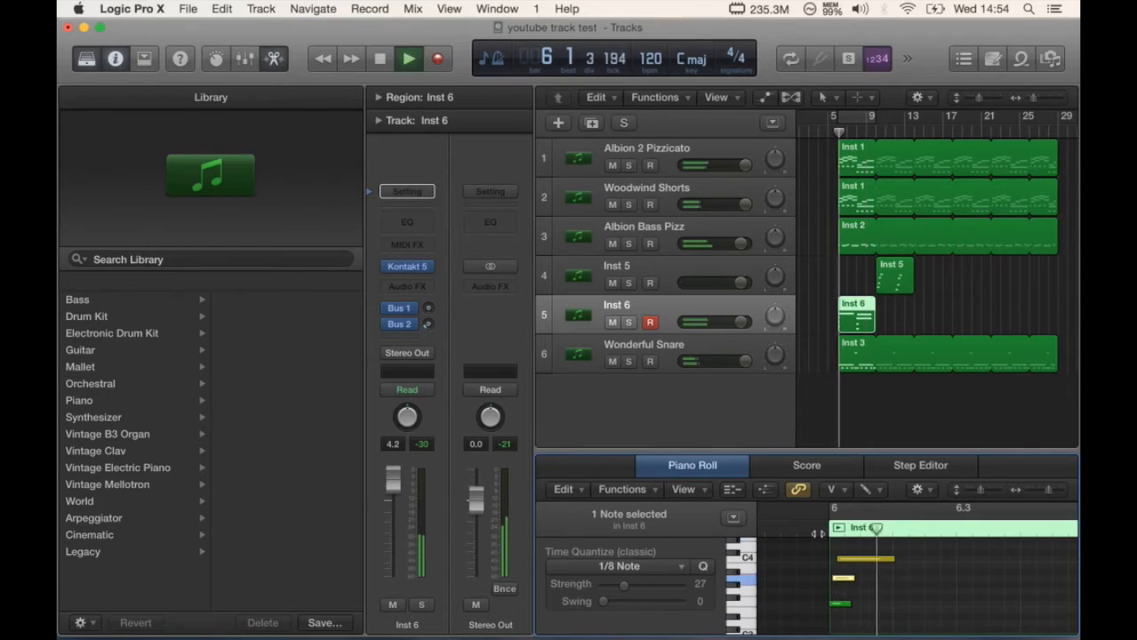
scroll(878, 558, up, 2)
drag(867, 584, 869, 575)
- Shift the upper notes of the bar 6 chord slightly later with the Pointer tool to widen the roll, and play back
click(847, 492)
click(855, 505)
scroll(891, 579, down, 3)
drag(845, 563, 888, 556)
scroll(850, 564, up, 1)
scroll(871, 555, up, 2)
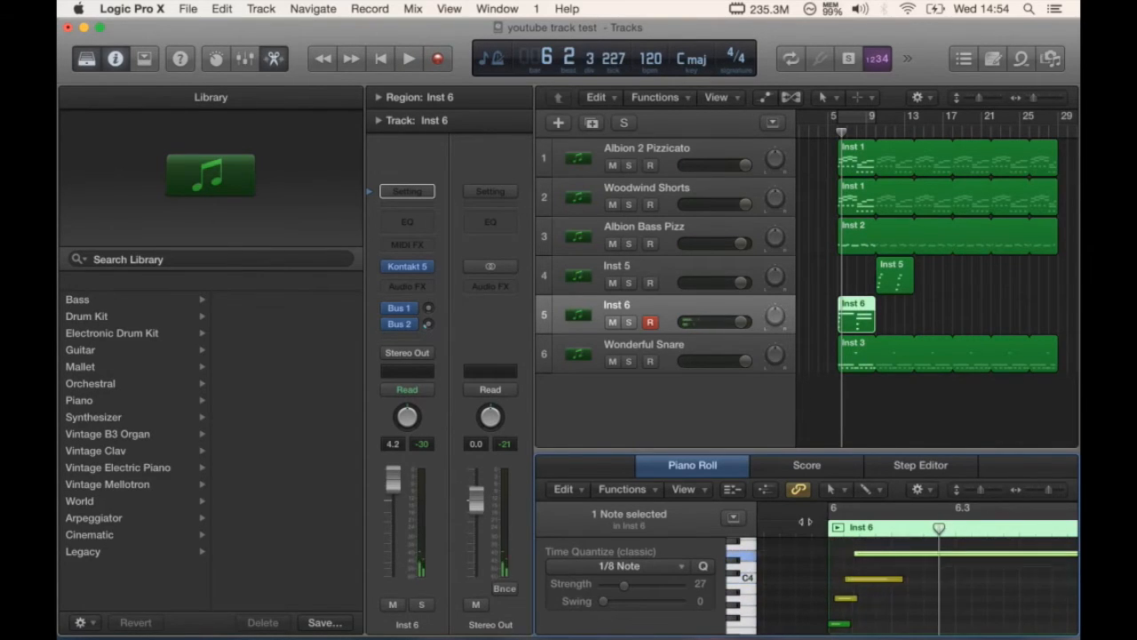
key(space)
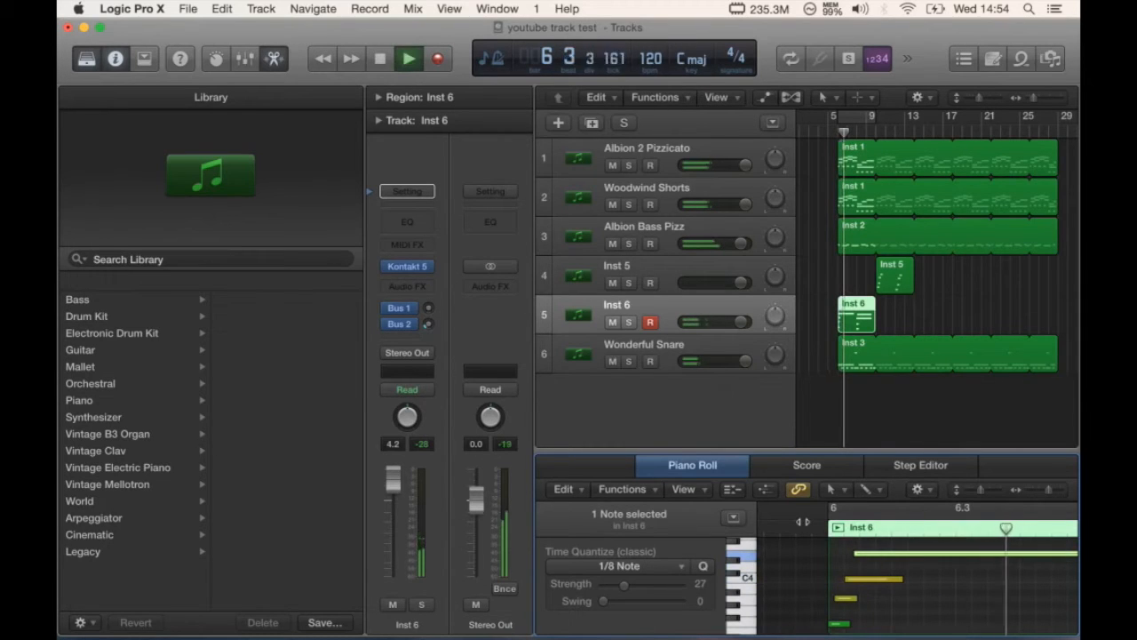
key(space)
- Delete the Inst 6 notes that follow the opening bar 6 chord and copy the chord's four notes
click(957, 610)
scroll(956, 610, right, 3)
key(super+Left)
key(super+Left)
key(super+Left)
key(super+Left)
key(super+Left)
key(super+Left)
key(super+Left)
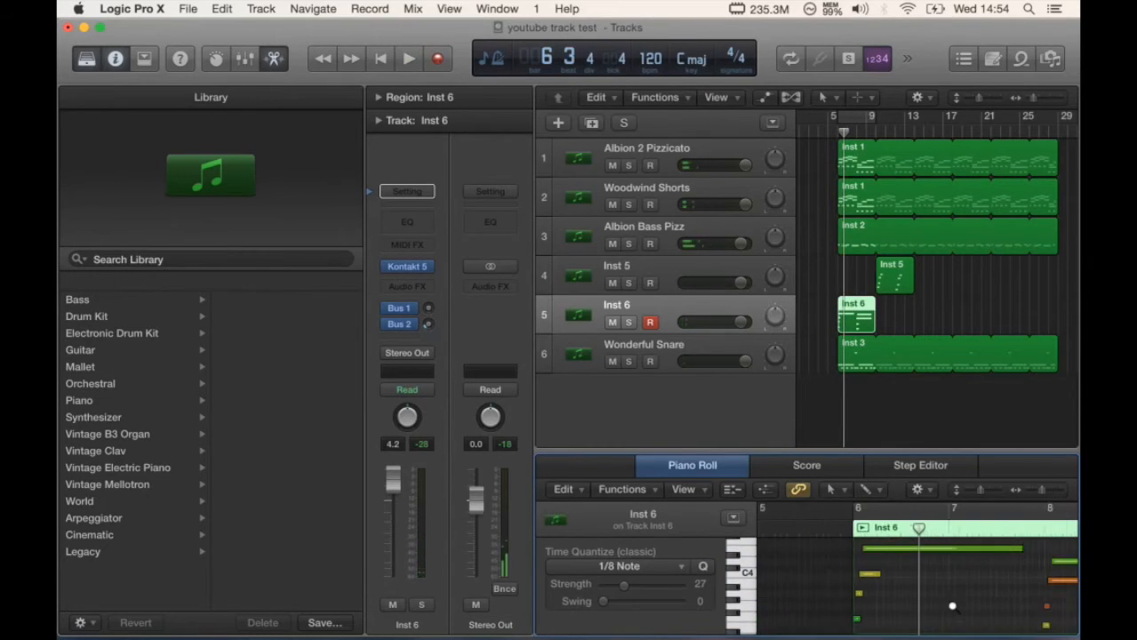
drag(983, 549, 1031, 637)
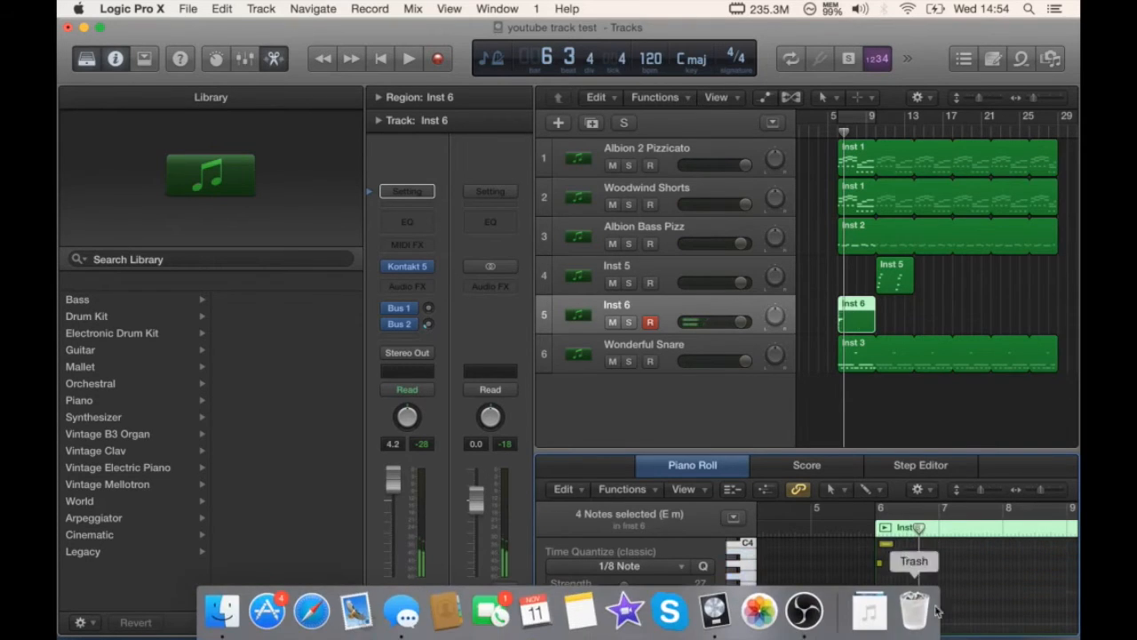
scroll(924, 624, up, 3)
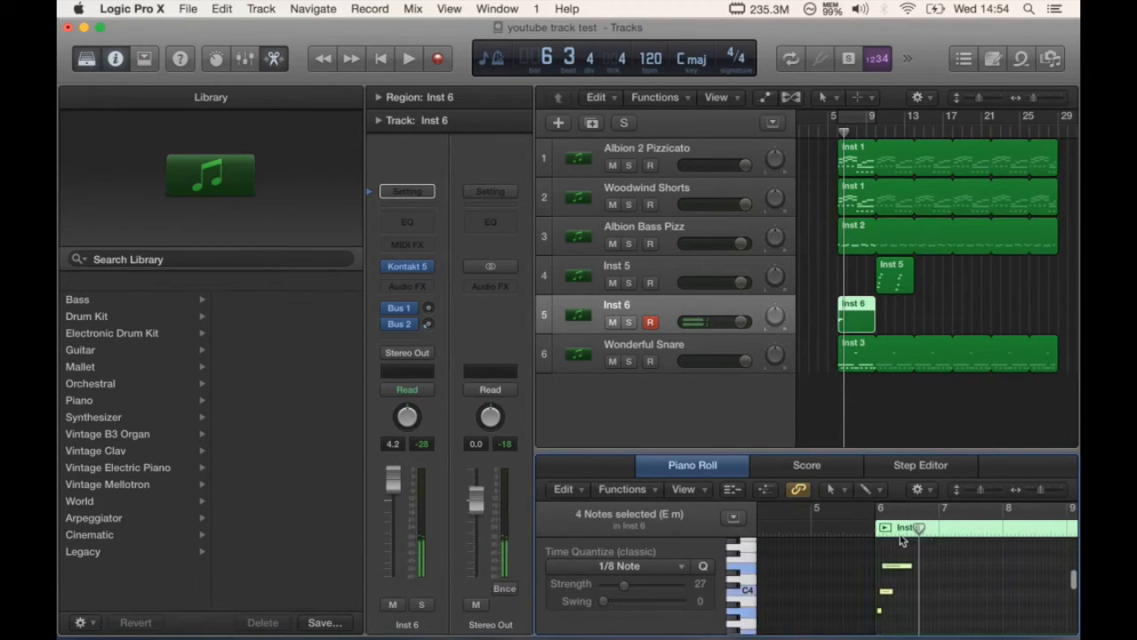
- Set the piano roll snap to Division, place the playhead at bar 8 and paste the four-note chord there
key(space)
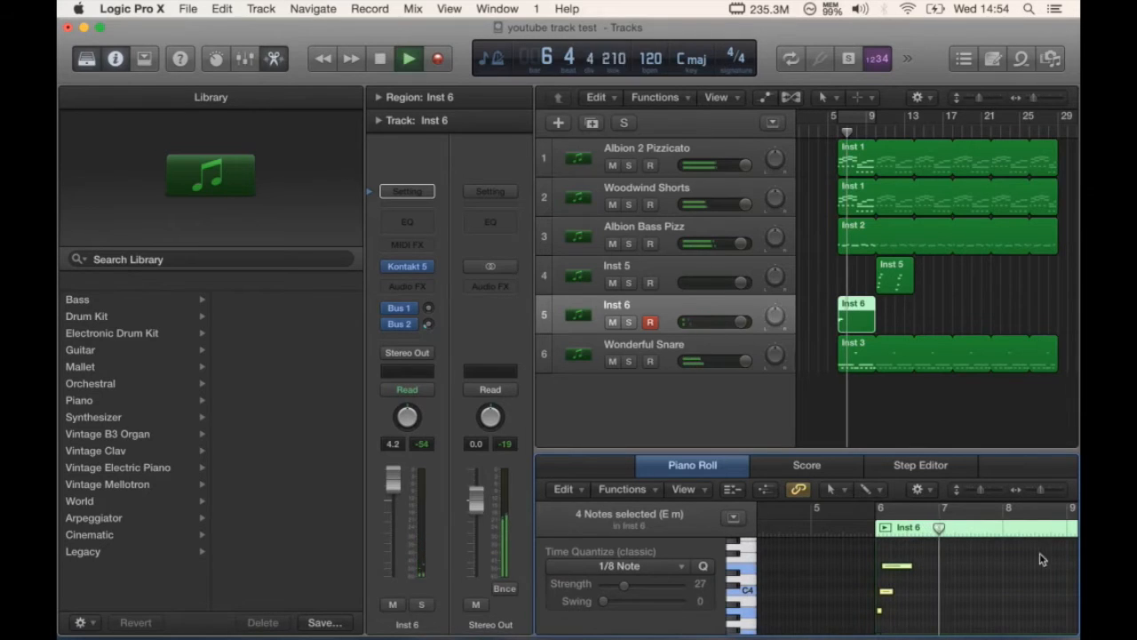
key(space)
click(929, 489)
mouse_move(935, 502)
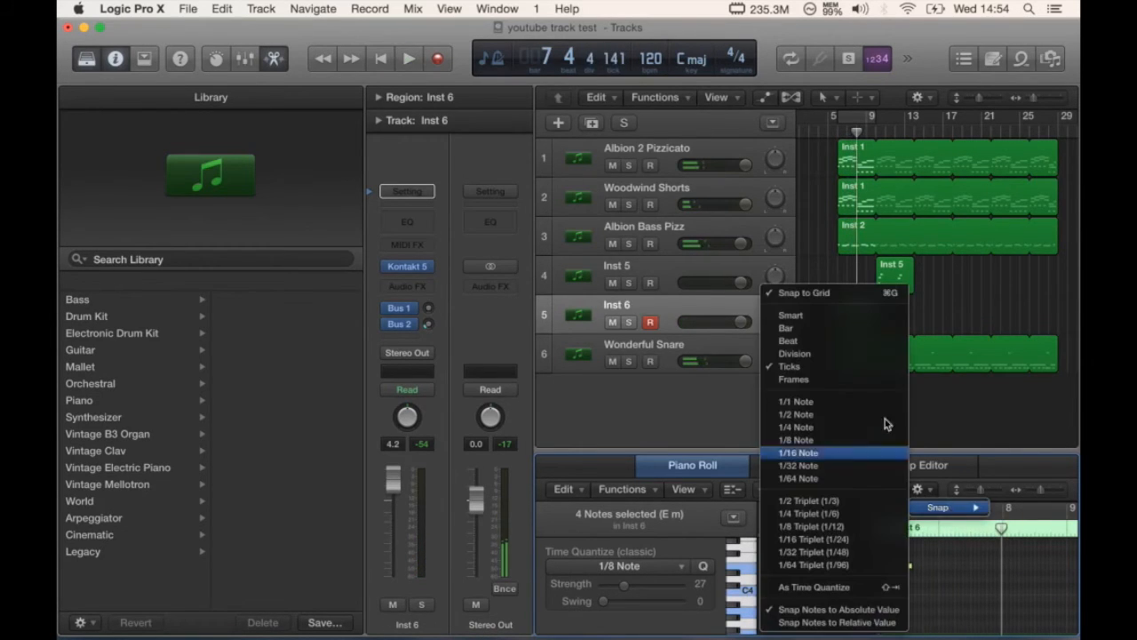
click(858, 356)
drag(1000, 528, 1003, 528)
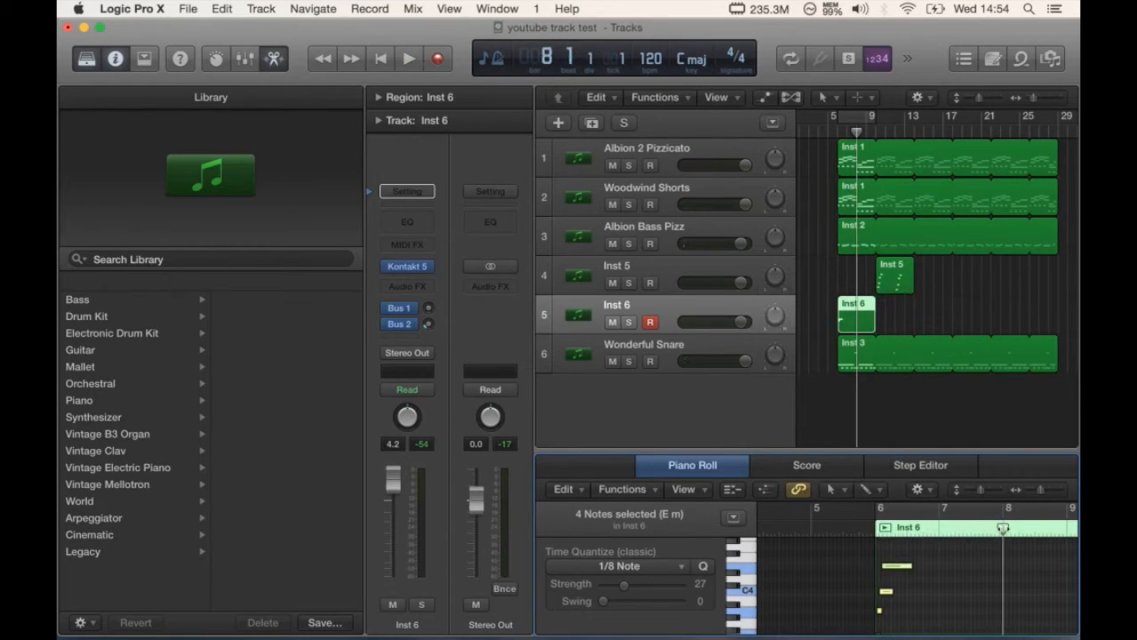
key(super+v)
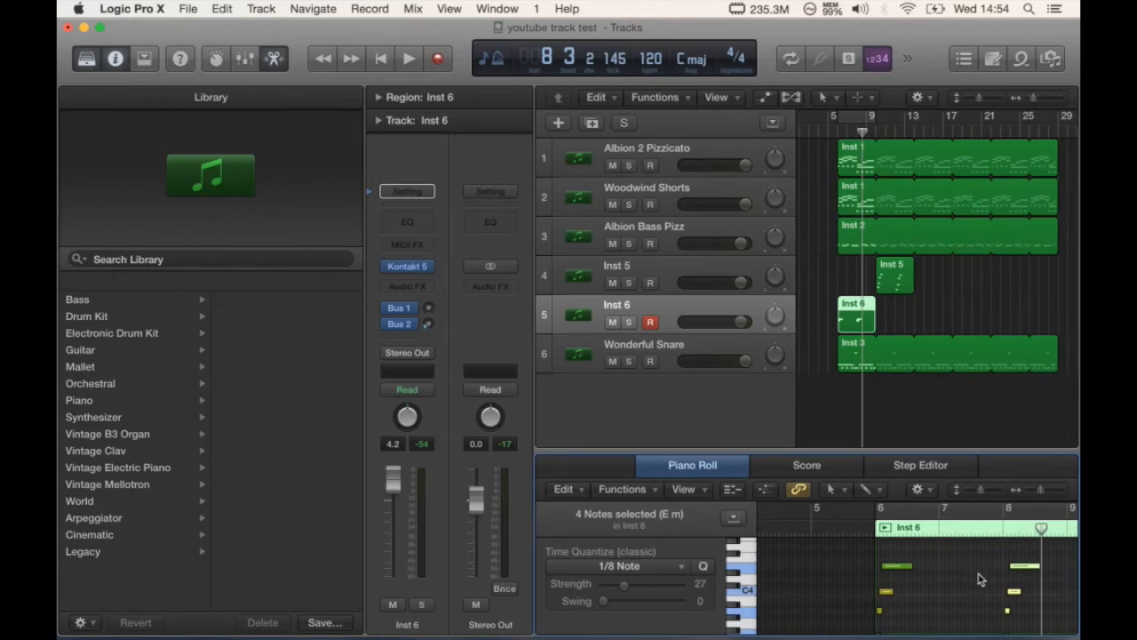
- Lower the pitch of the lowest note in the pasted bar 8 chord
key(super+Right)
key(super+Right)
key(super+Right)
key(super+Right)
key(super+Right)
key(super+Right)
scroll(980, 579, down, 4)
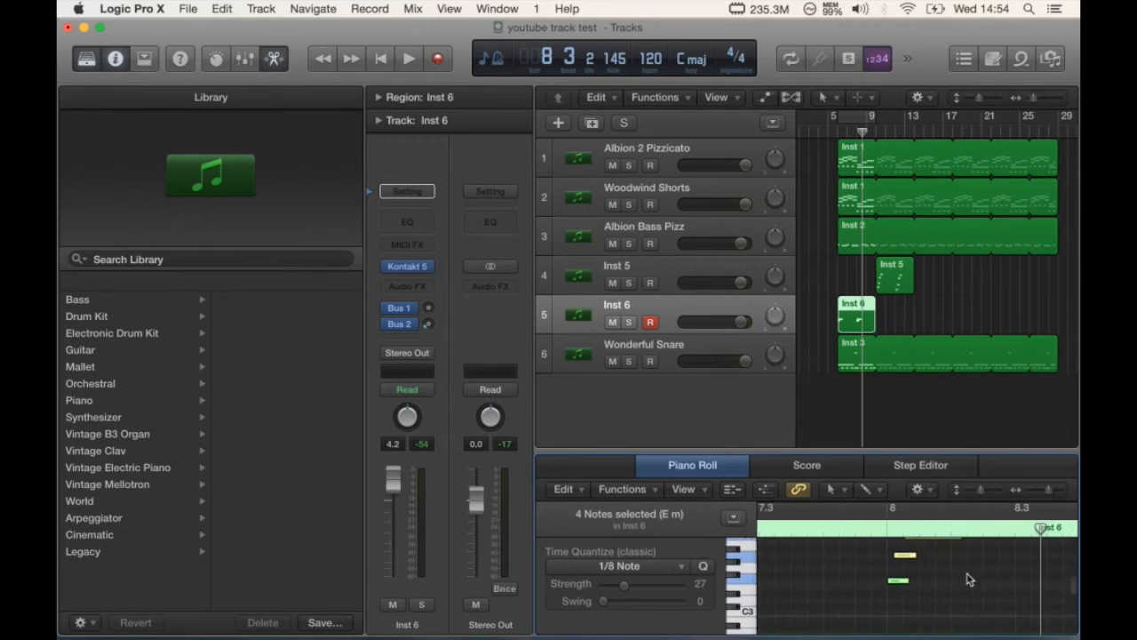
drag(899, 583, 899, 588)
click(868, 574)
- Set the piano roll snap to Ticks, lower the pitches of the remaining bar 8 chord notes and play back
click(921, 490)
mouse_move(940, 508)
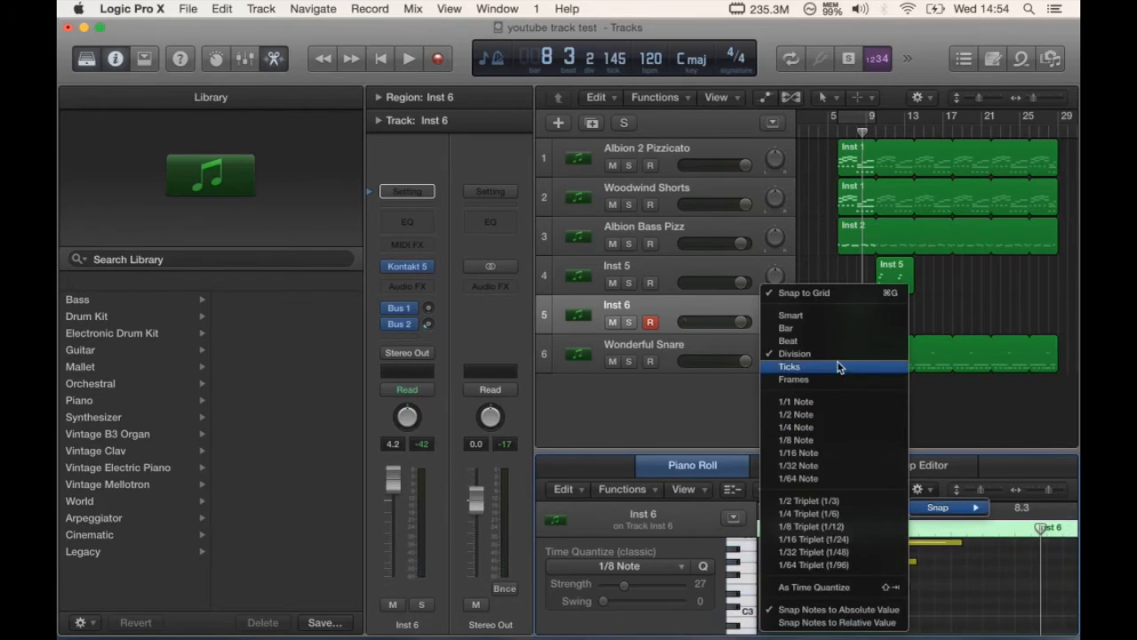
click(836, 367)
drag(906, 567, 934, 561)
click(930, 545)
key(space)
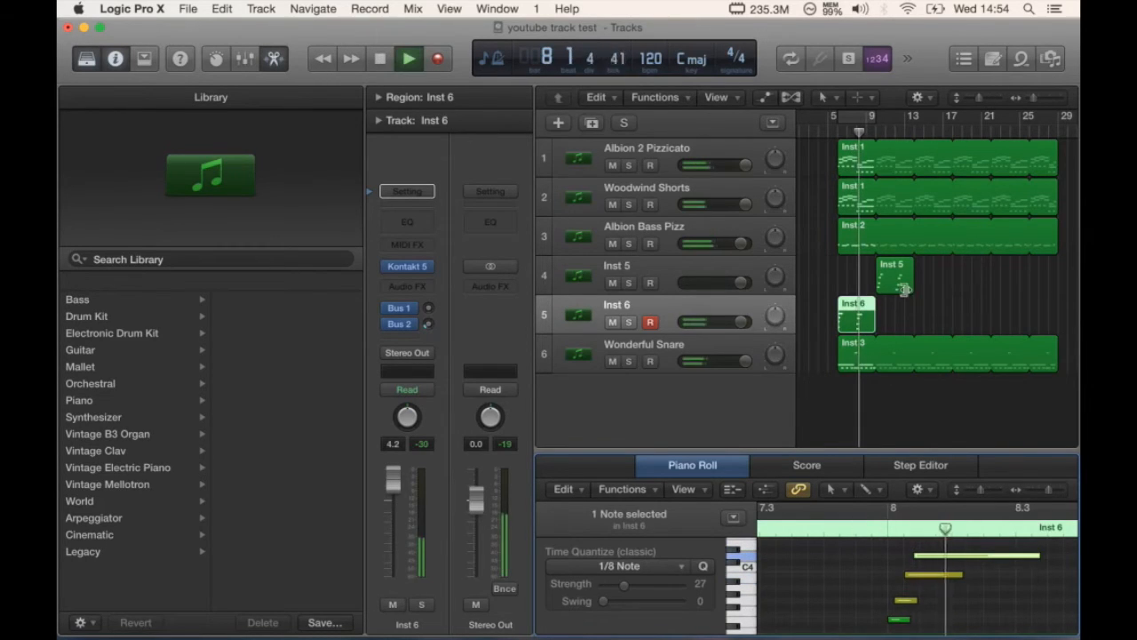
key(space)
- Add a run of five short notes at eighth-note intervals from the start of bar 9 in the Inst 6 region
scroll(917, 561, left, 3)
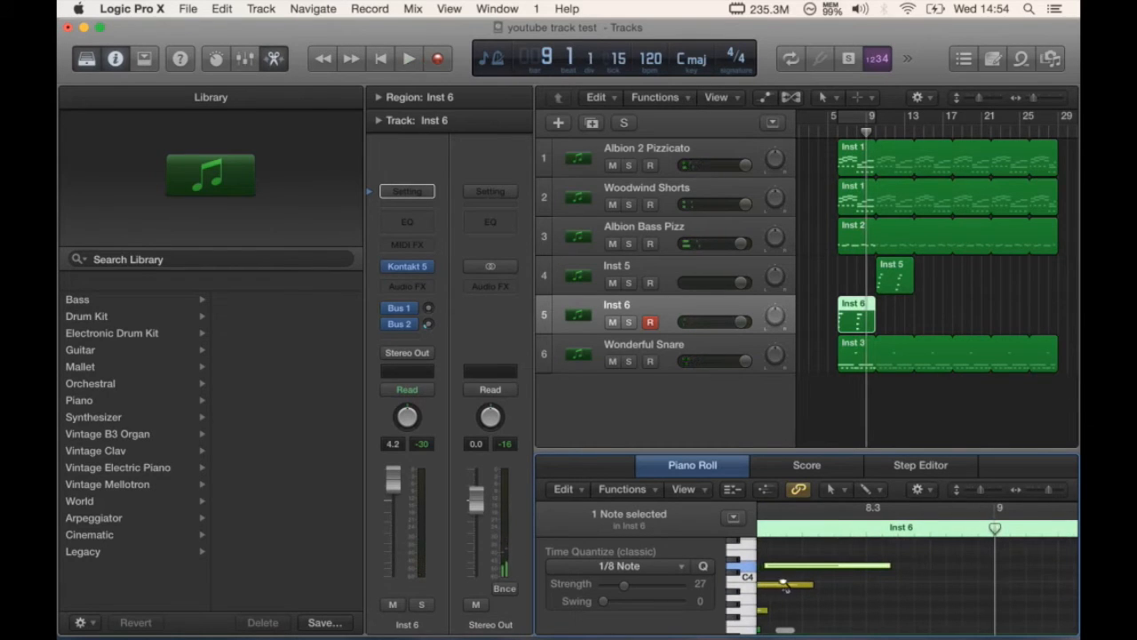
drag(786, 588, 982, 544)
key(space)
key(space)
drag(1002, 562, 871, 522)
scroll(1034, 576, right, 2)
click(991, 575)
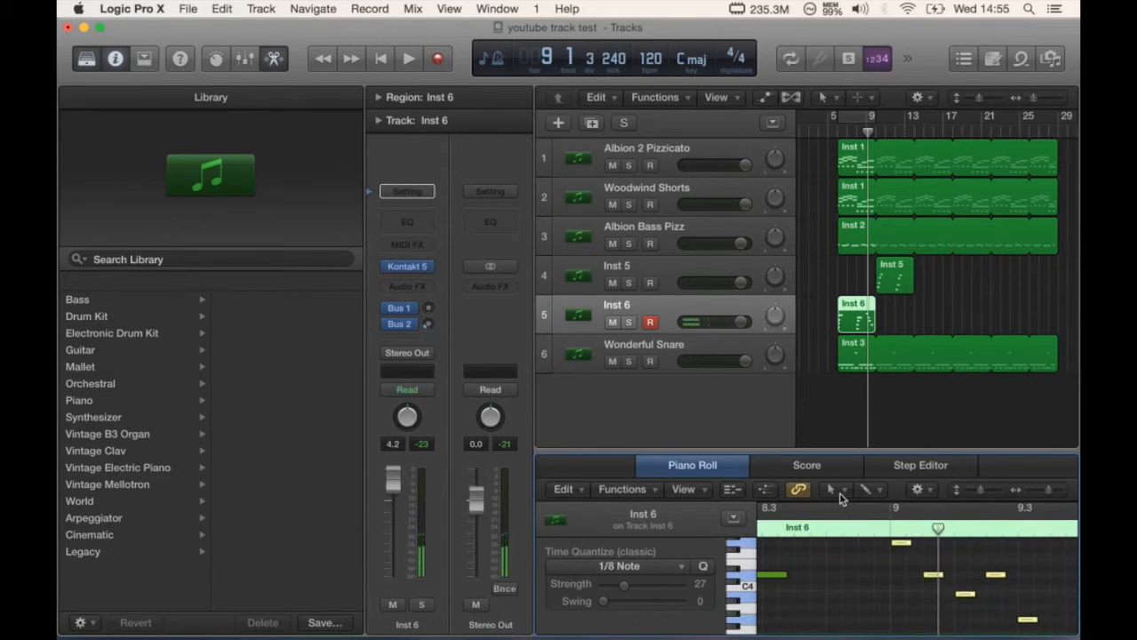
- Reduce the velocities of the five bar 9 notes together with the Velocity tool
click(836, 489)
click(888, 582)
drag(935, 578, 936, 600)
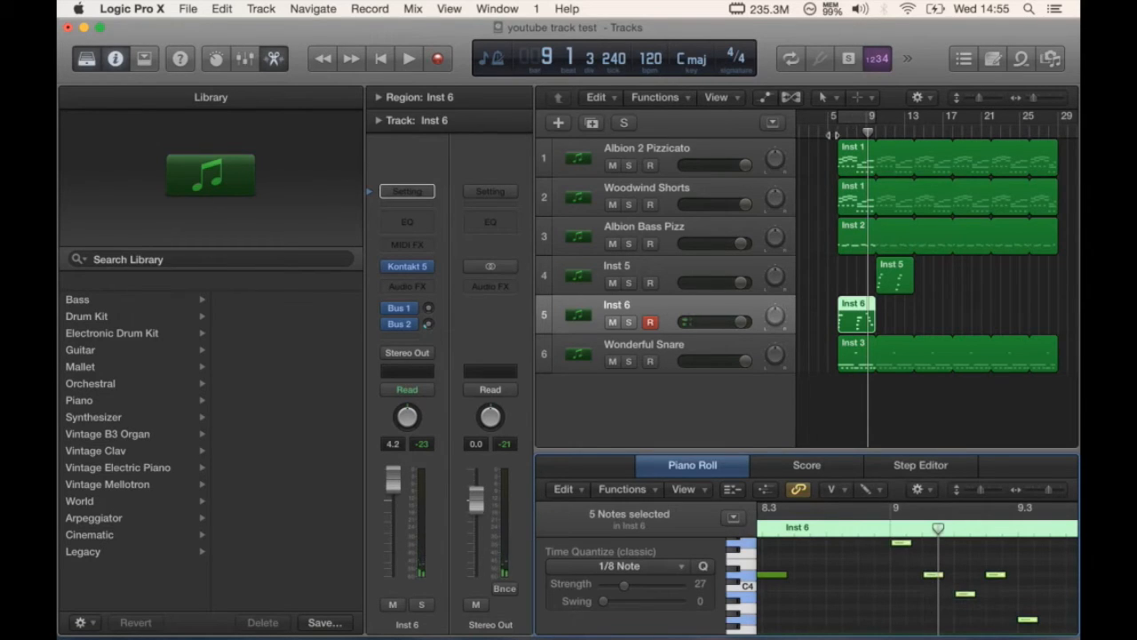
- Lower the Inst 6 track's volume to -0.3 dB while playing back the passage
key(space)
drag(742, 321, 727, 322)
key(space)
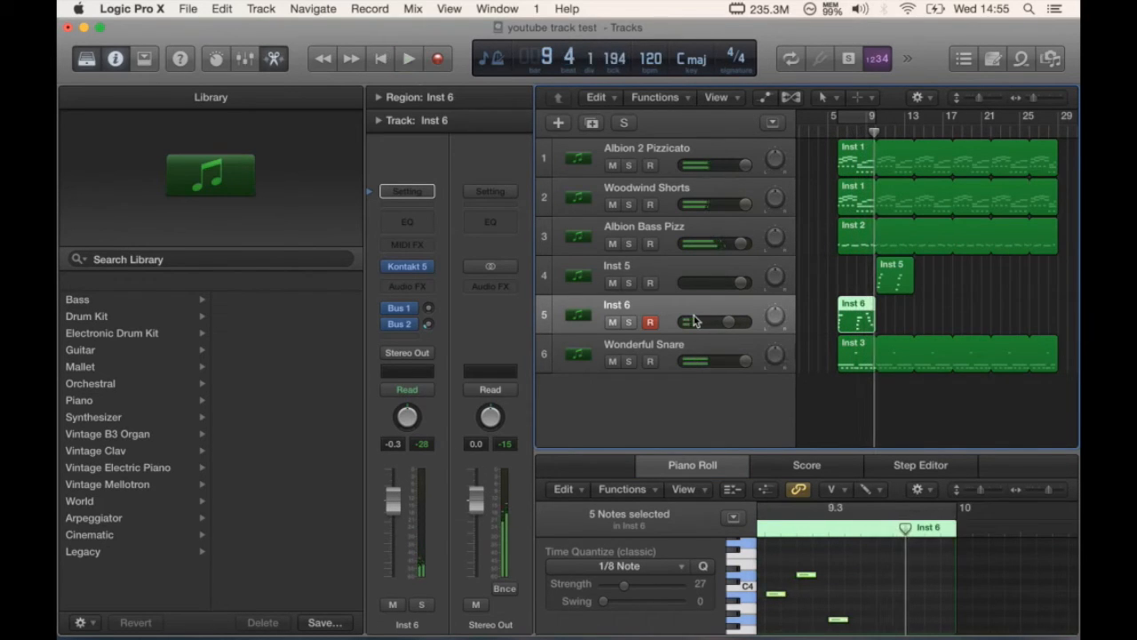
- Nudge the first note of the bar 9 run with the Pointer tool and play back from just before bar 9
click(824, 560)
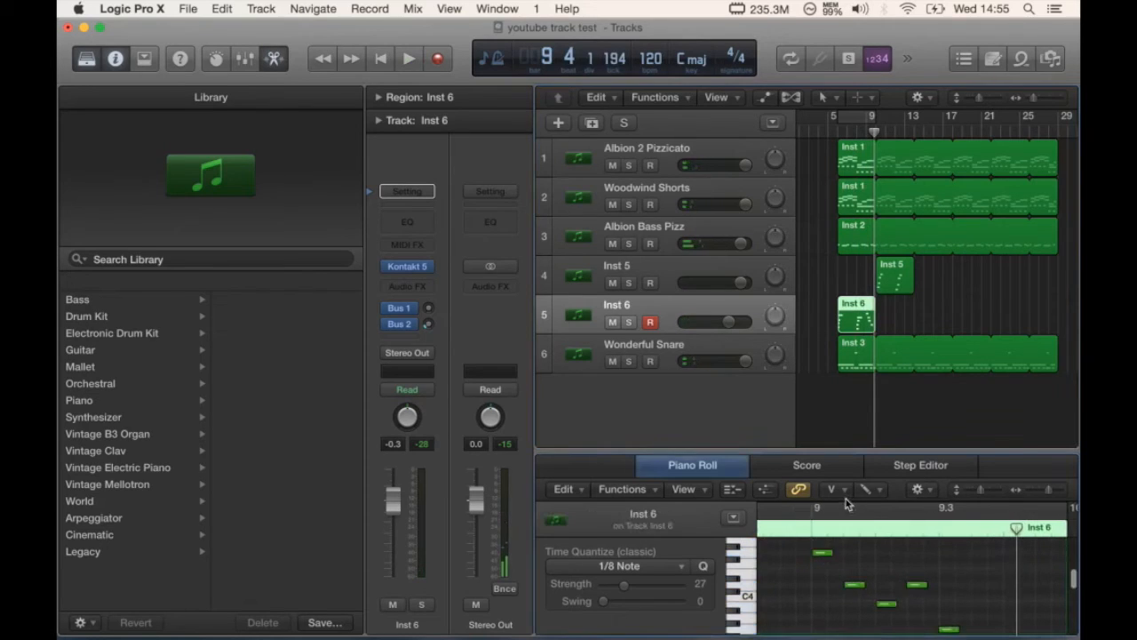
click(844, 490)
click(852, 511)
drag(818, 554, 821, 557)
key(space)
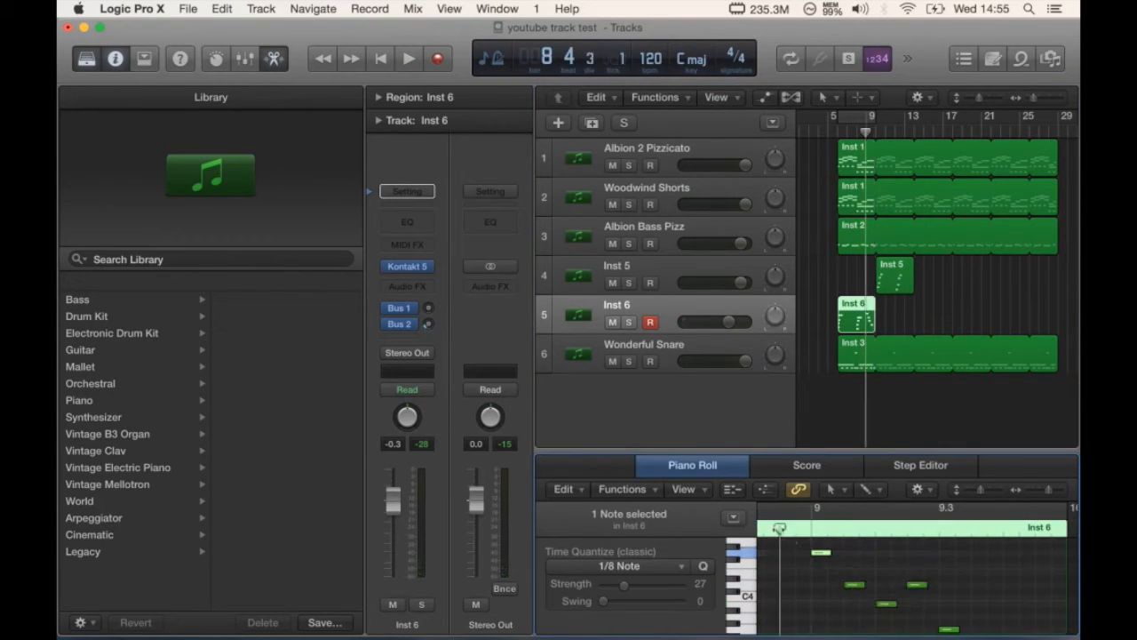
key(space)
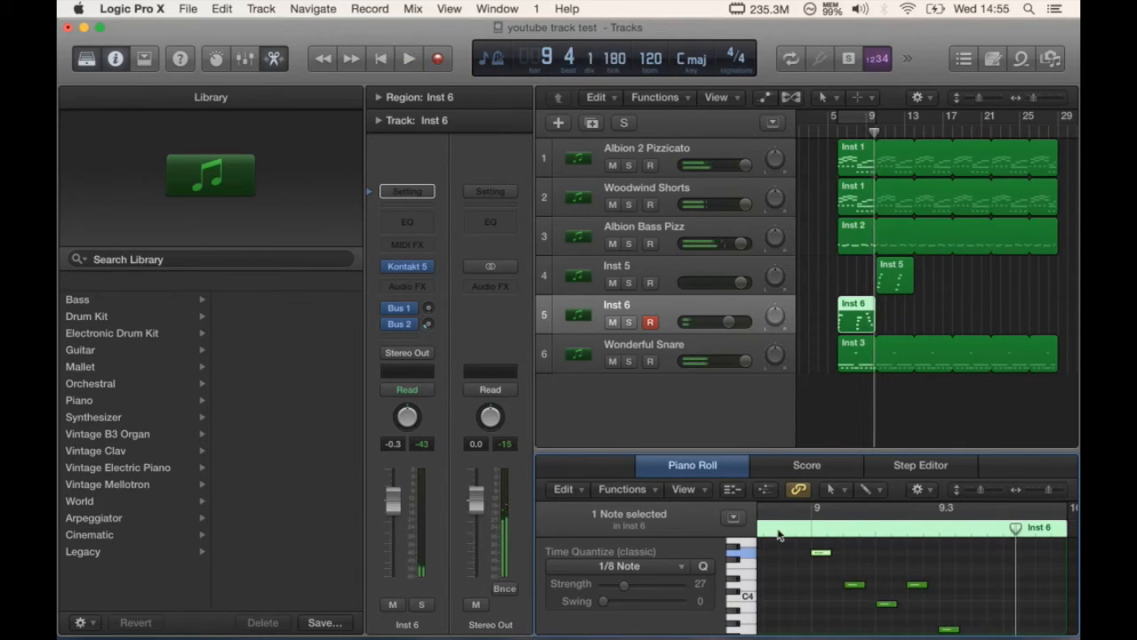
- Nudge the second note of the bar 9 run, play back and shift the first note slightly earlier
drag(853, 591, 853, 590)
key(space)
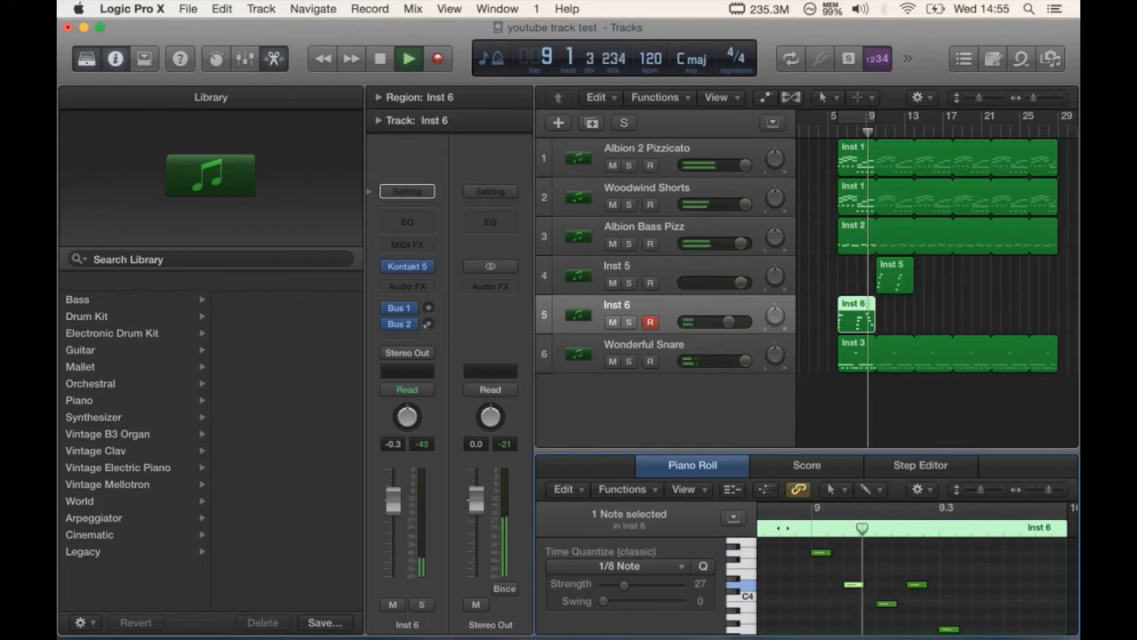
key(space)
drag(823, 555, 820, 554)
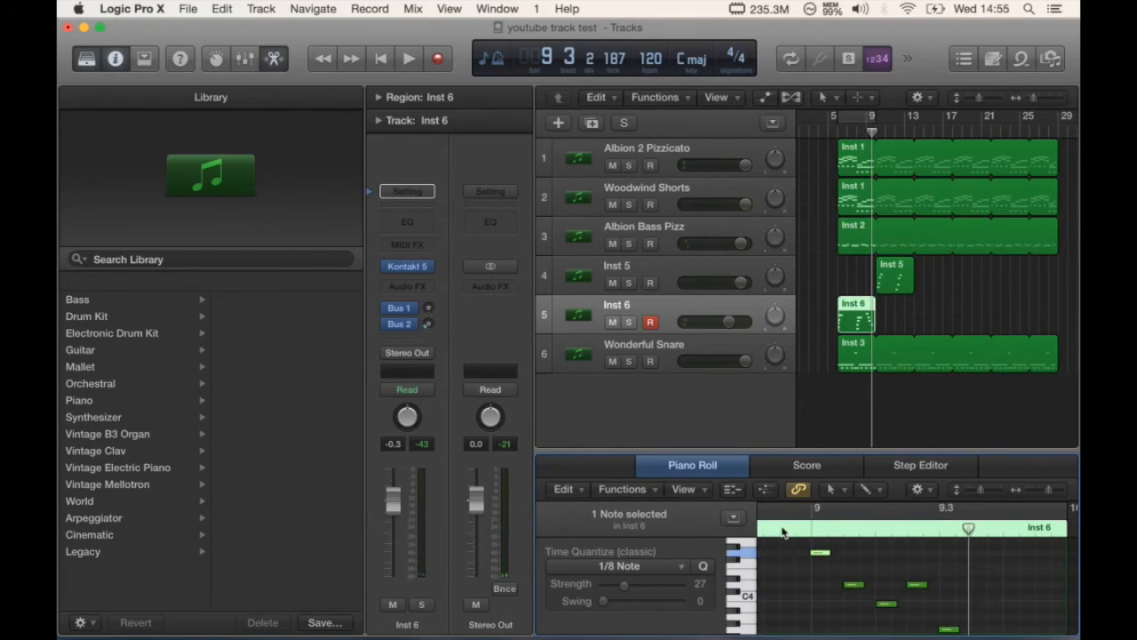
- Loop the Inst 6 region across the arrangement to about bar 27 and play back from bar 9
double_click(781, 528)
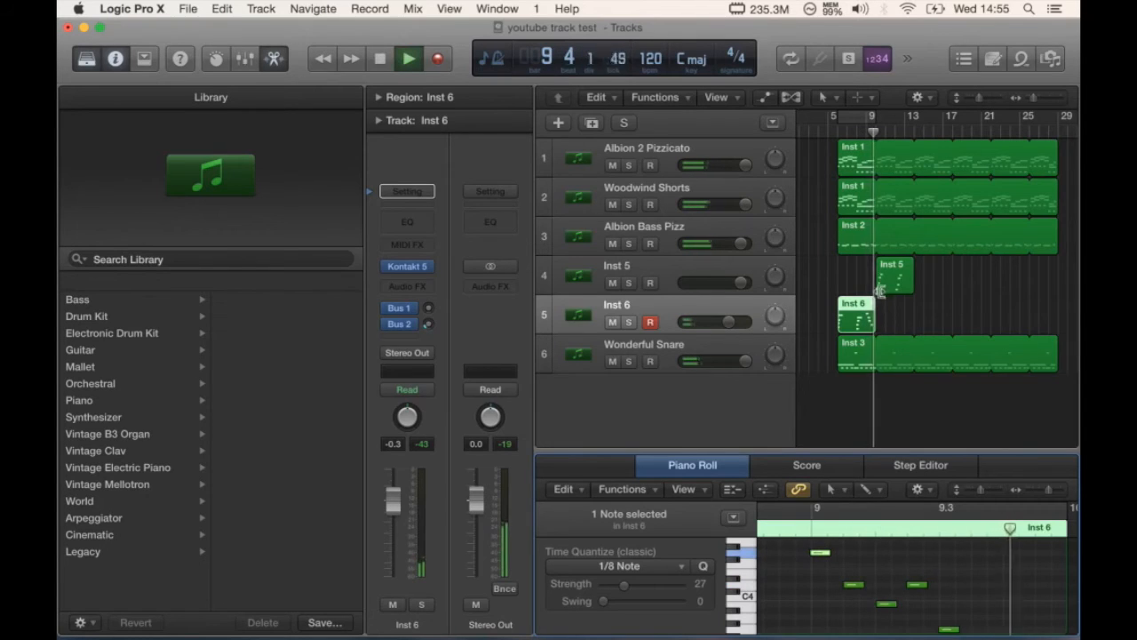
drag(877, 306, 1048, 313)
click(868, 133)
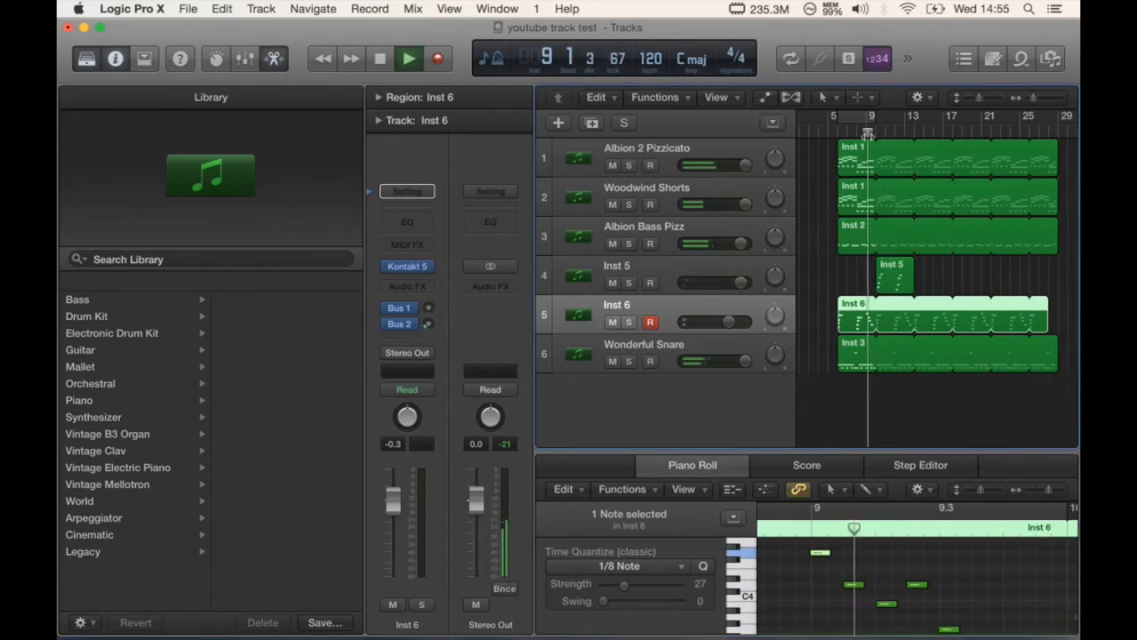
- Set the Inst 6 track's volume to -0.2 dB and lower the Inst 5 track's volume slightly during playback
drag(729, 321, 730, 322)
drag(739, 282, 734, 283)
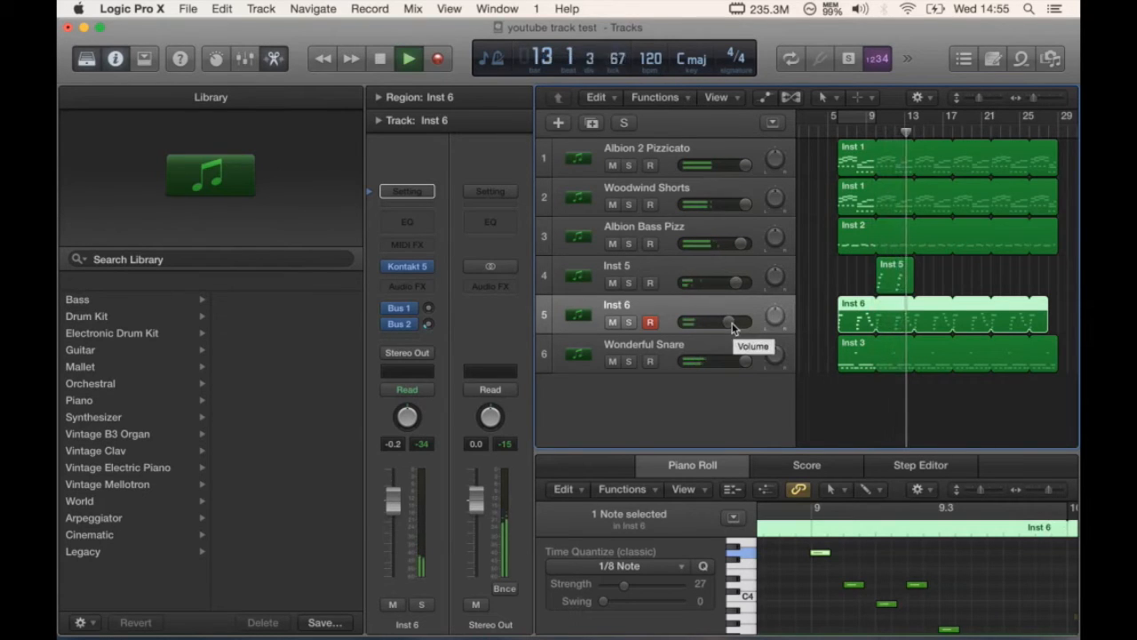
key(space)
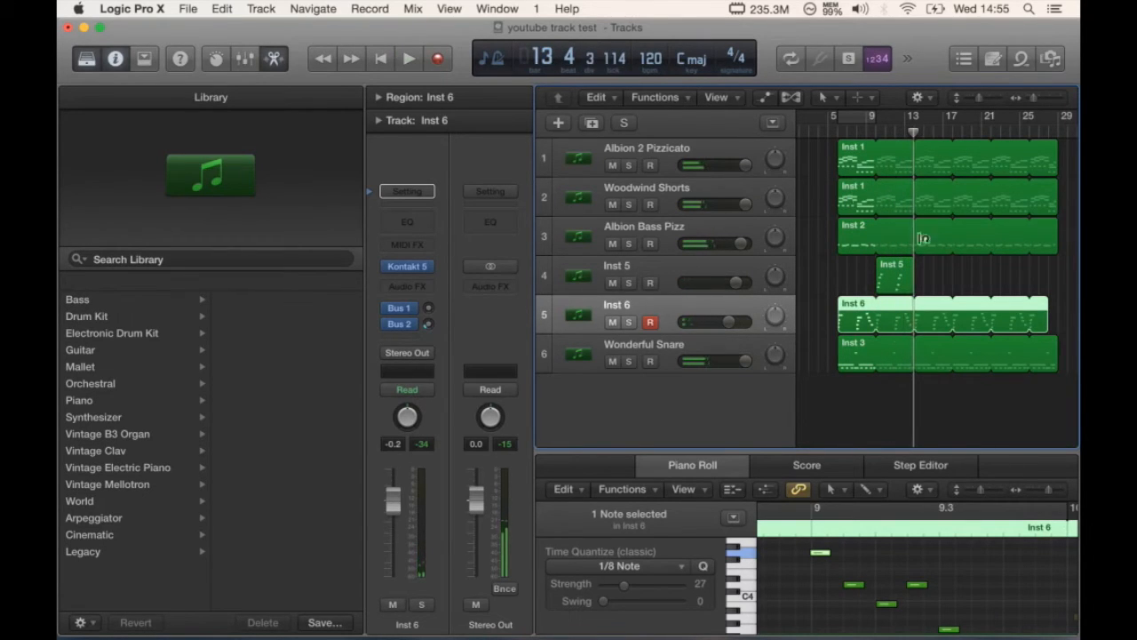
- Move the Inst 6 region to bar 10 to line up with the Inst 5 region and remove its loops
click(934, 277)
drag(850, 318, 881, 318)
scroll(1007, 293, right, 2)
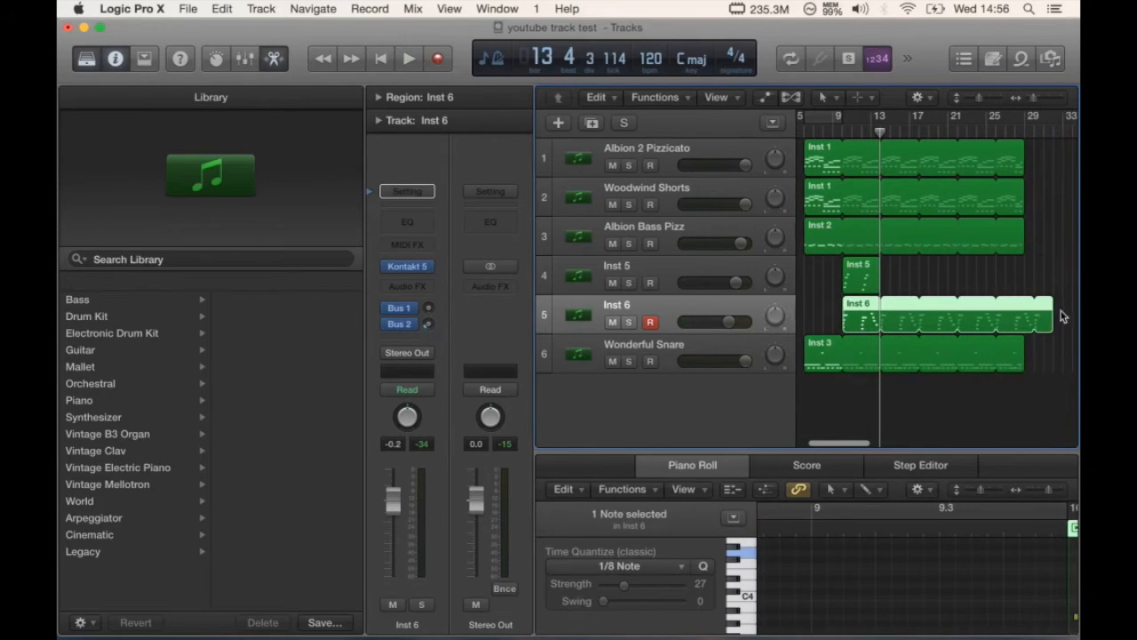
drag(1055, 304, 880, 308)
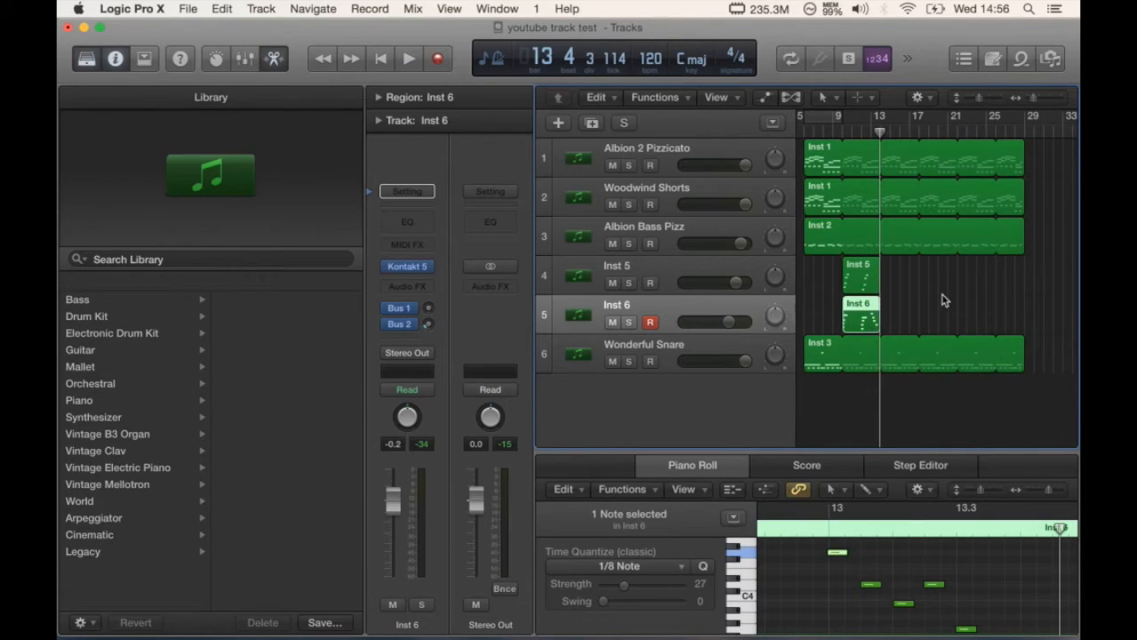
- Duplicate the Inst 6 track and remove the Tuned - Celeste instrument from the new track's Kontakt rack
click(593, 123)
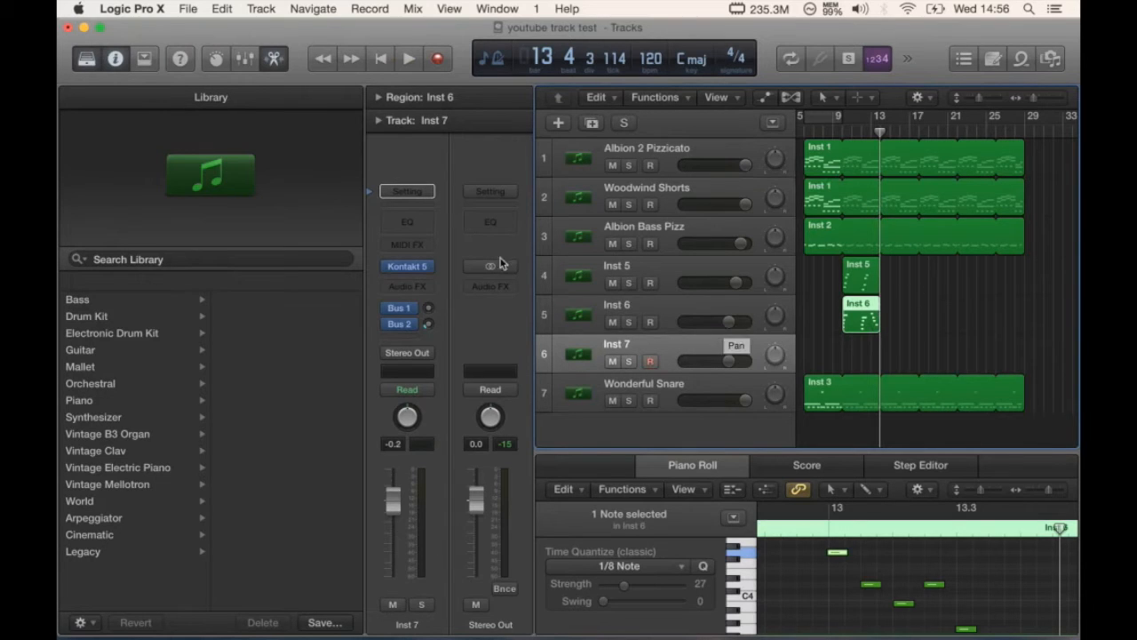
click(410, 265)
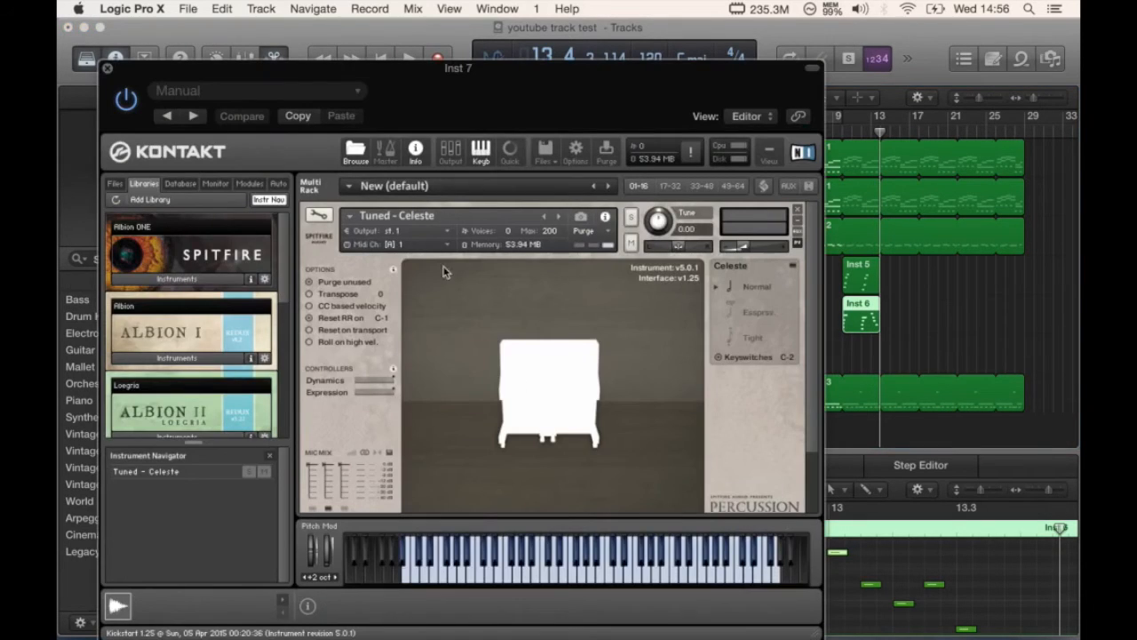
click(798, 210)
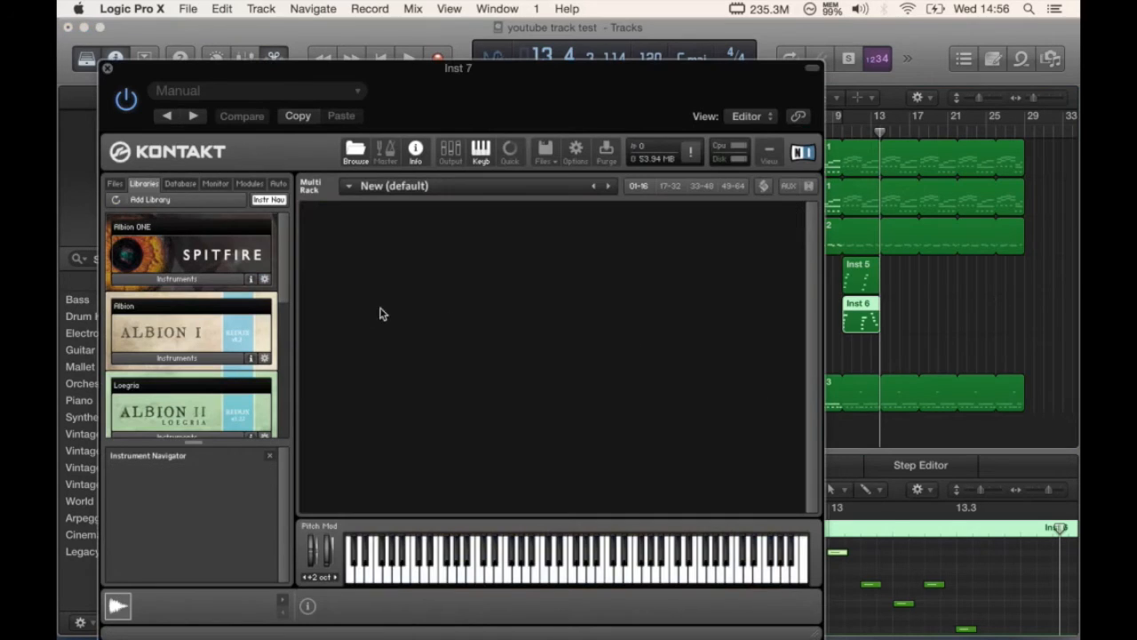
- Load Solo Viola legato NV_V BPD from the Spitfire Solo Strings Library's Instruments folder into Kontakt
click(115, 183)
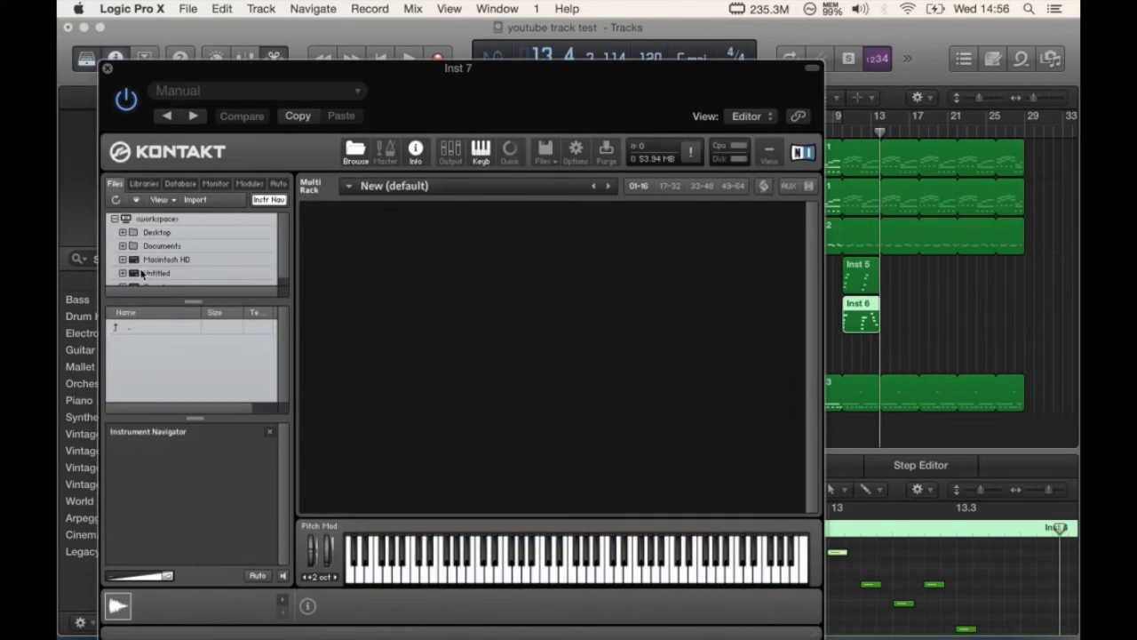
scroll(168, 276, down, 3)
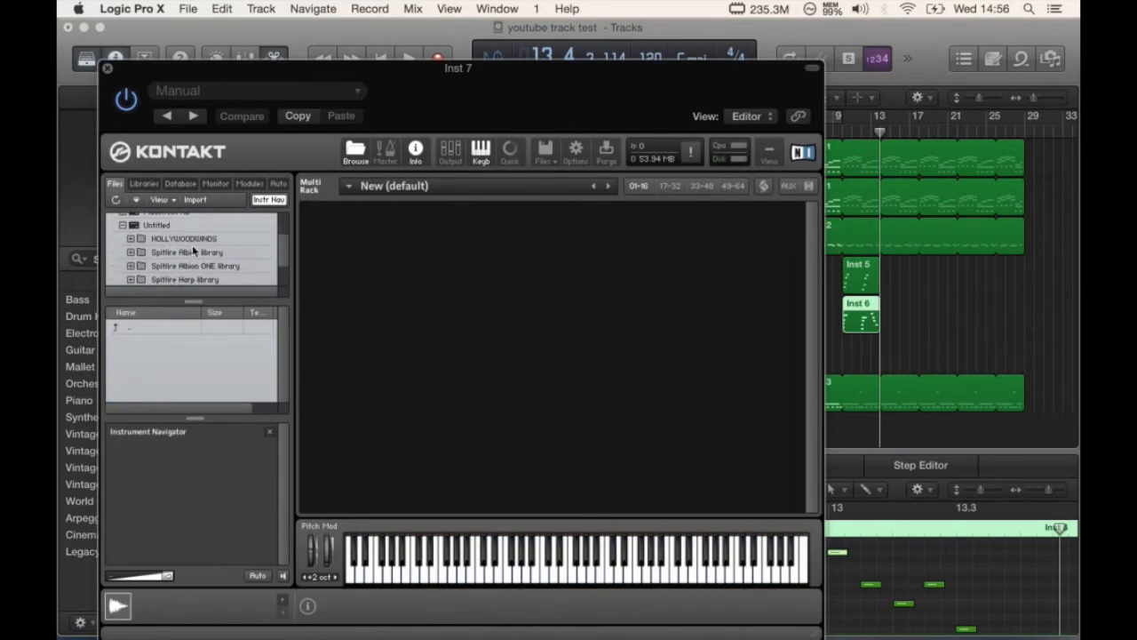
scroll(193, 249, down, 3)
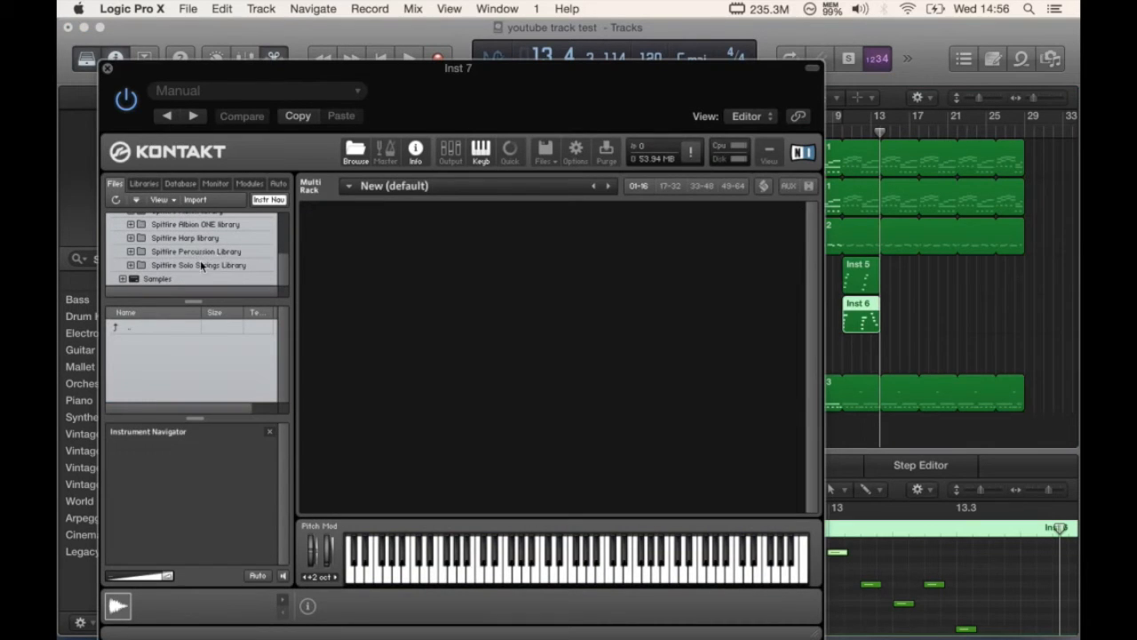
click(201, 262)
double_click(144, 356)
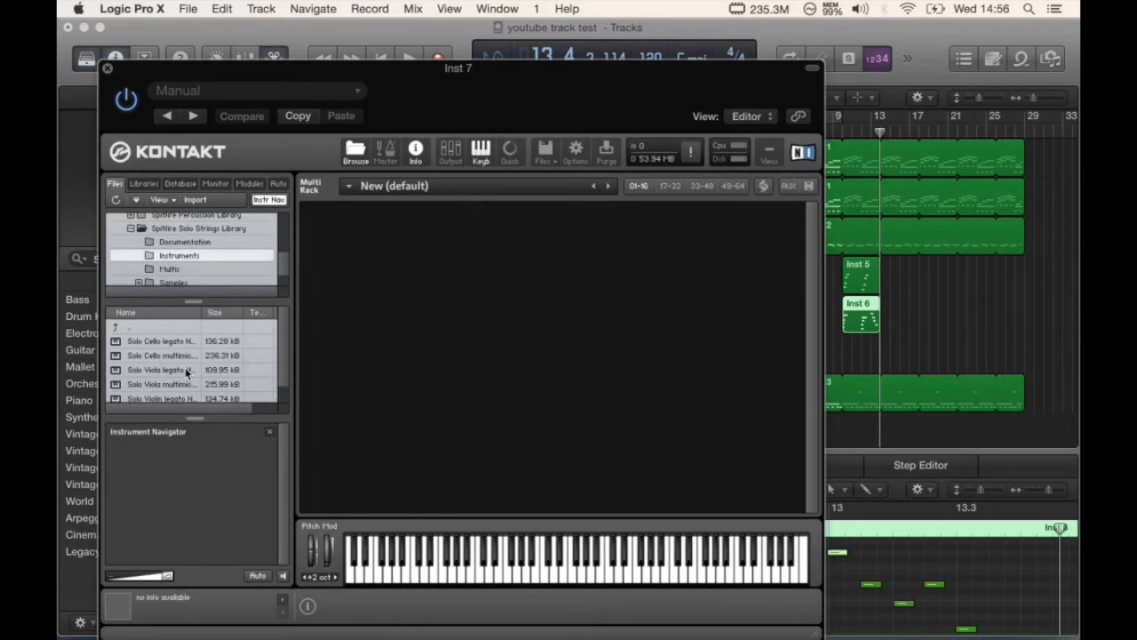
drag(148, 373, 467, 310)
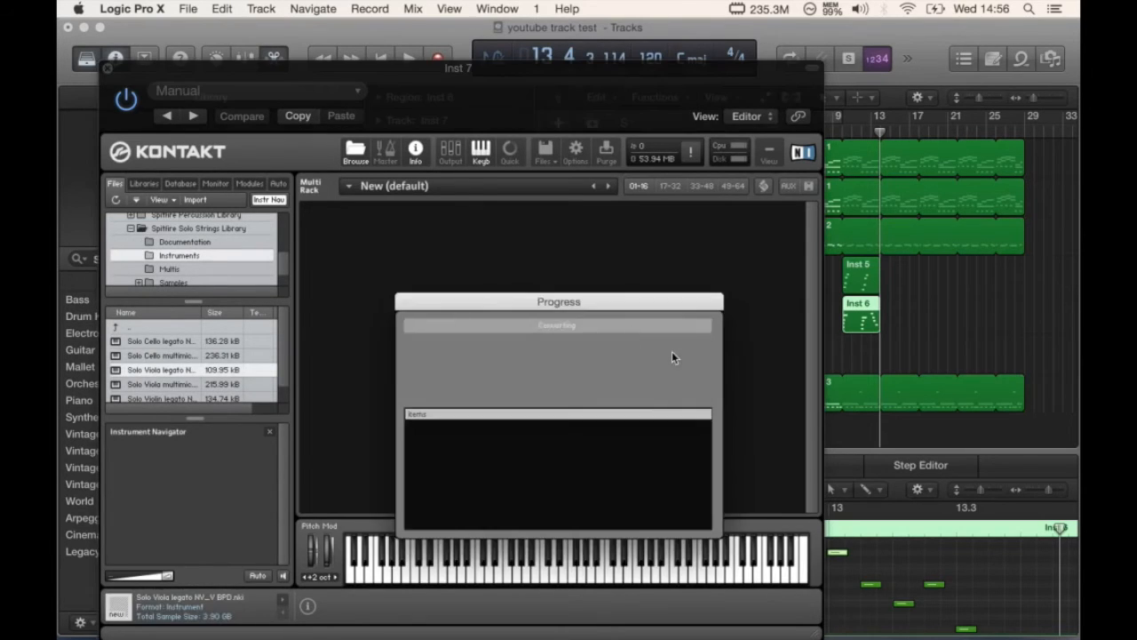
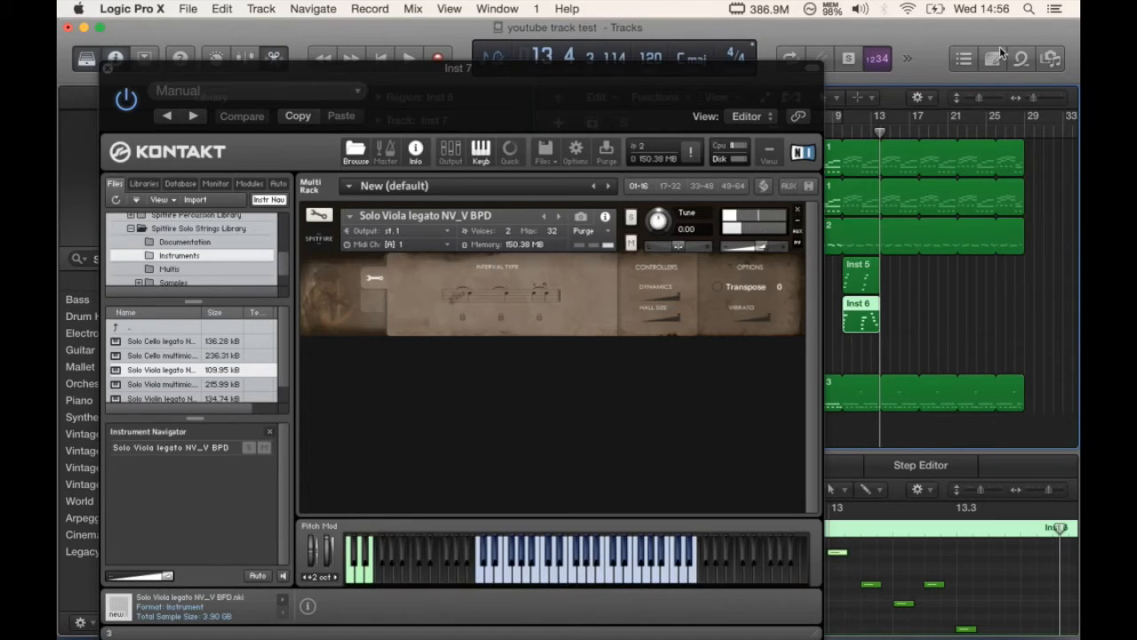
- Record a solo viola part on the Inst 7 track from bar 10 and close the Kontakt window
scroll(917, 119, left, 3)
click(889, 133)
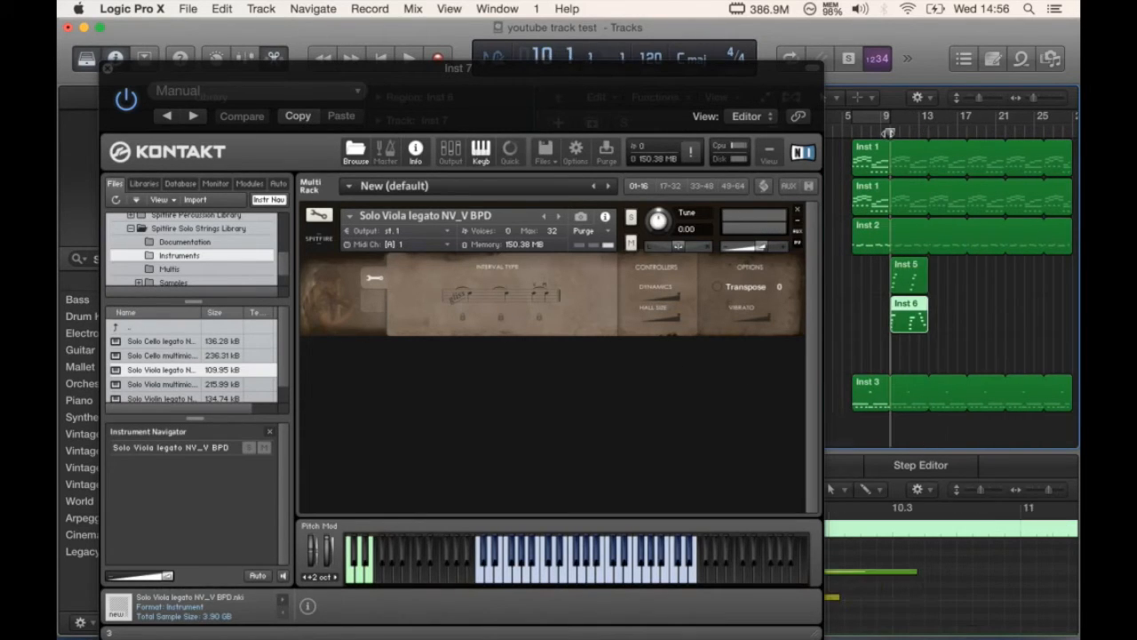
click(435, 54)
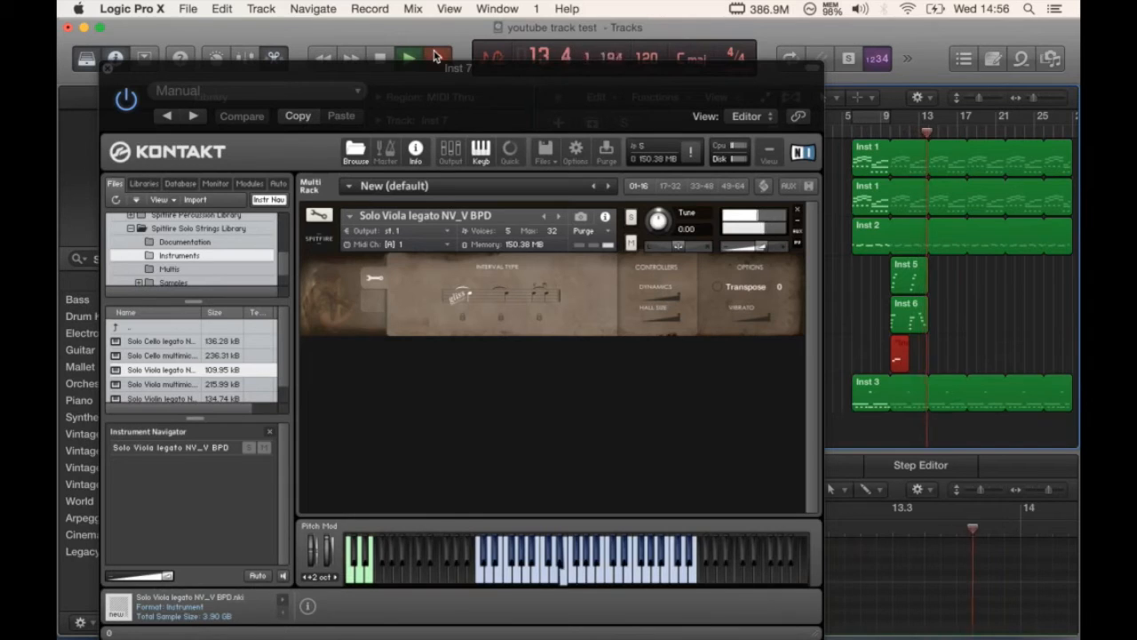
key(space)
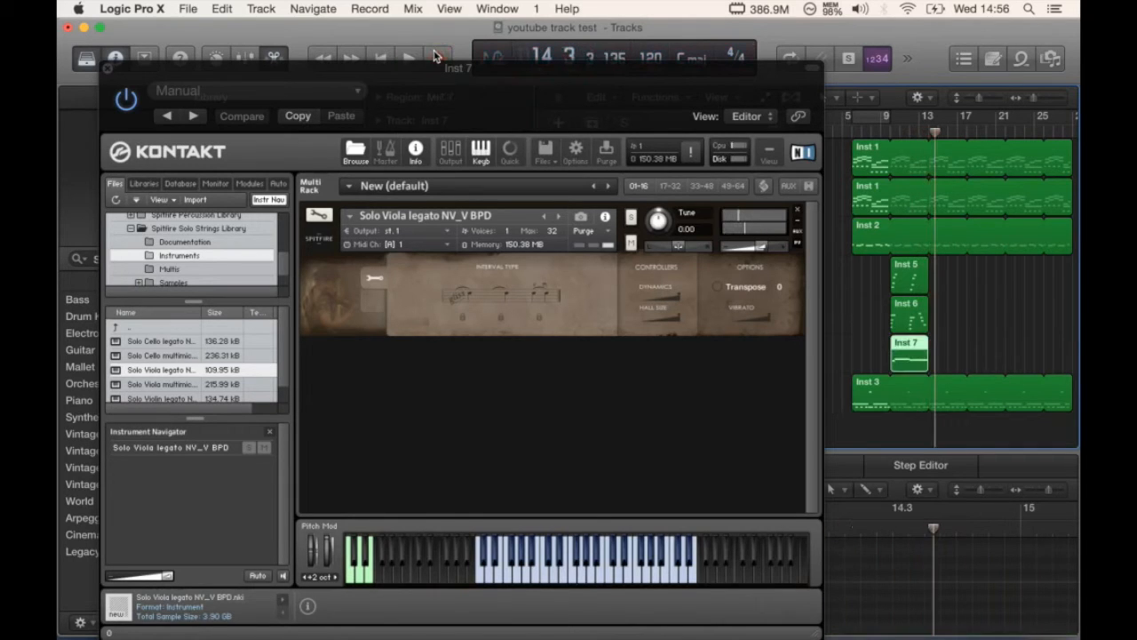
click(108, 69)
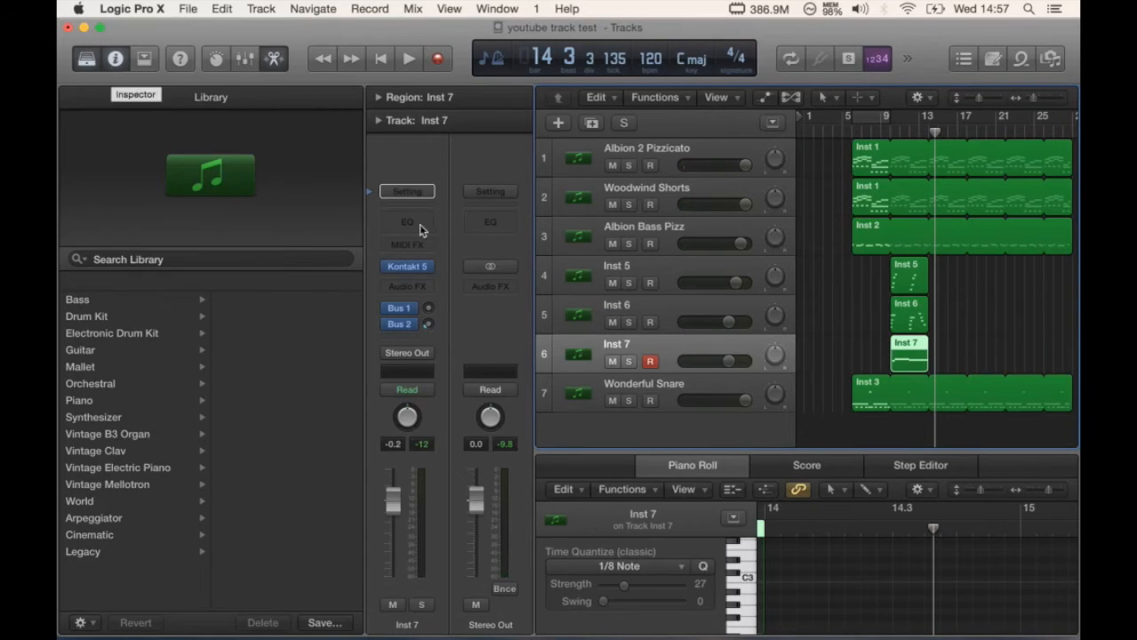
- Trim the start of the Inst 7 region's first viola note to 10 2 1 1 and lengthen its end slightly
click(906, 354)
scroll(867, 590, up, 5)
scroll(867, 590, down, 4)
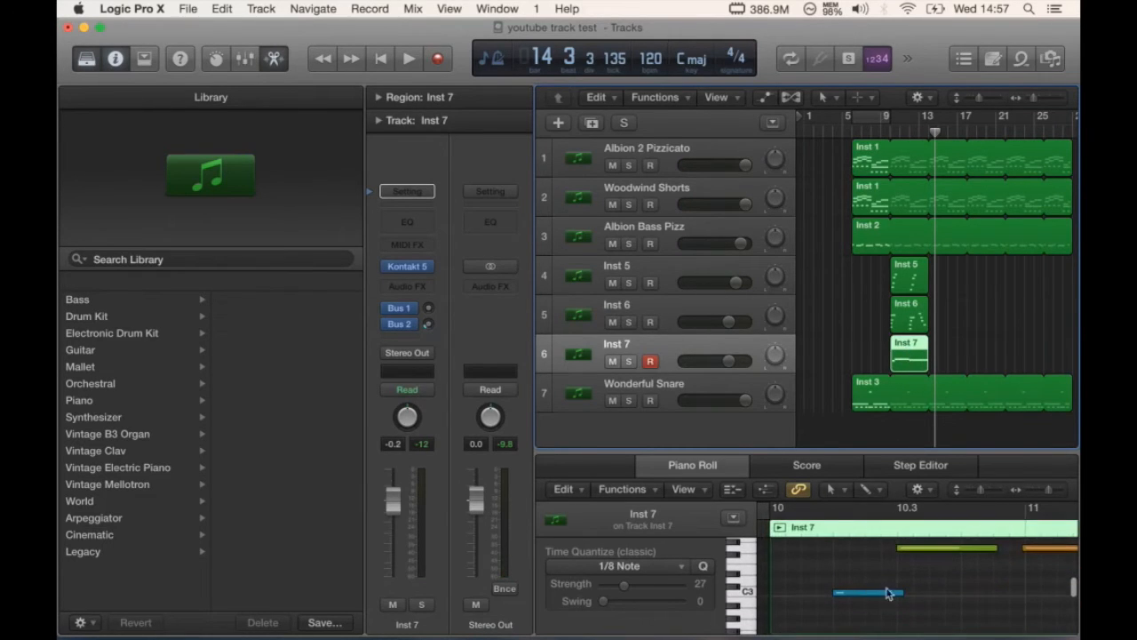
click(837, 487)
click(872, 511)
click(921, 490)
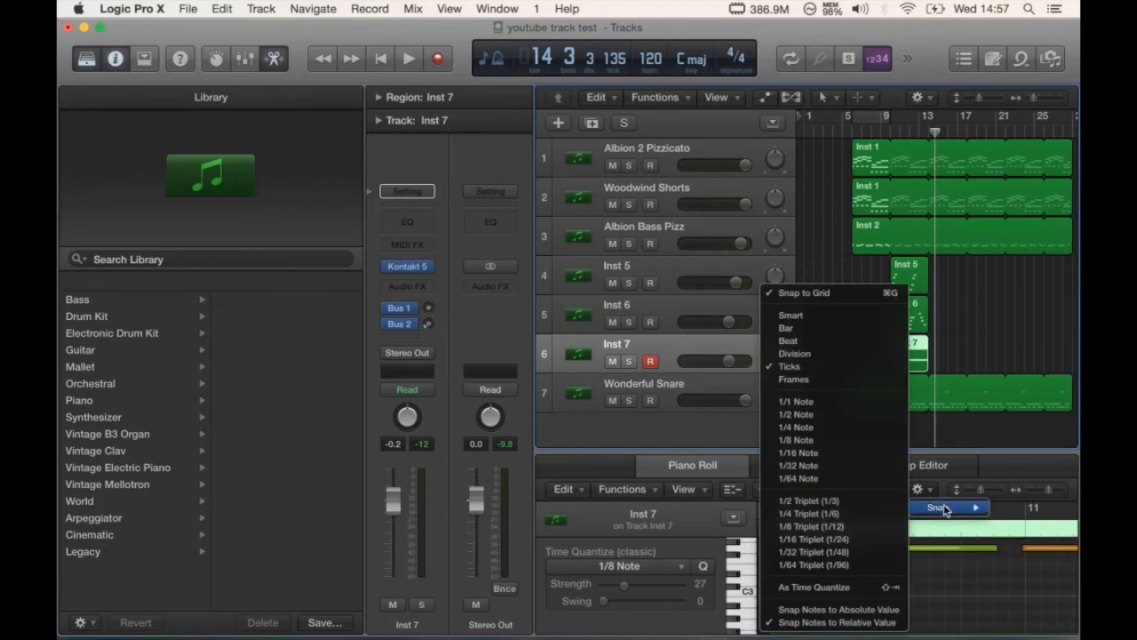
click(859, 357)
click(835, 593)
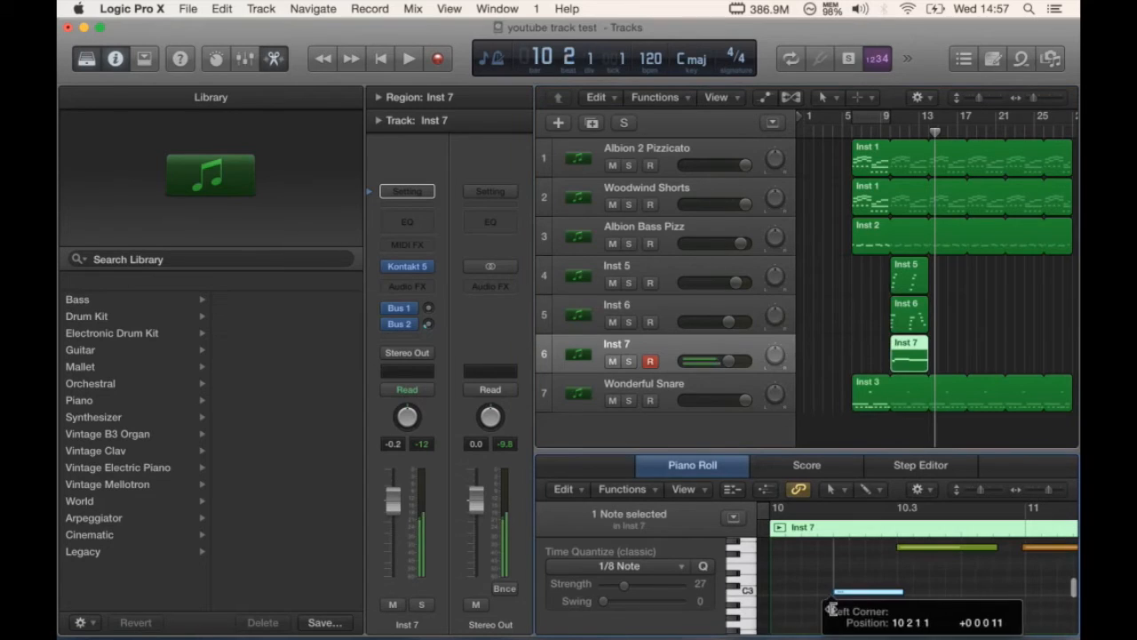
drag(906, 594, 906, 589)
- Select the second viola note and play back the phrase from just before the first note
click(920, 548)
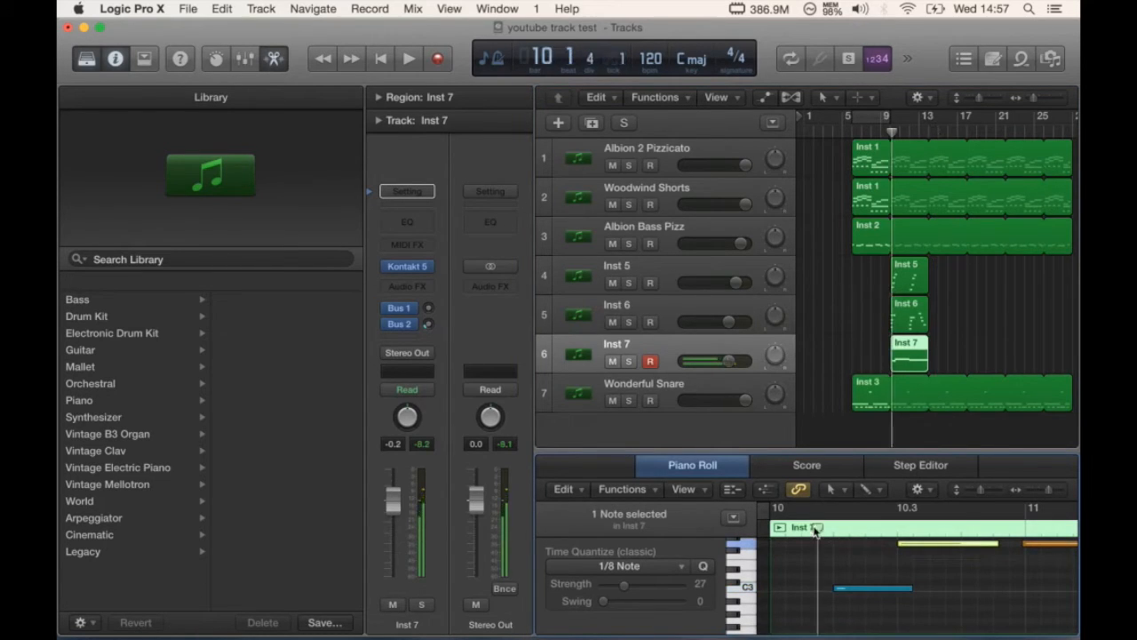
double_click(813, 528)
key(space)
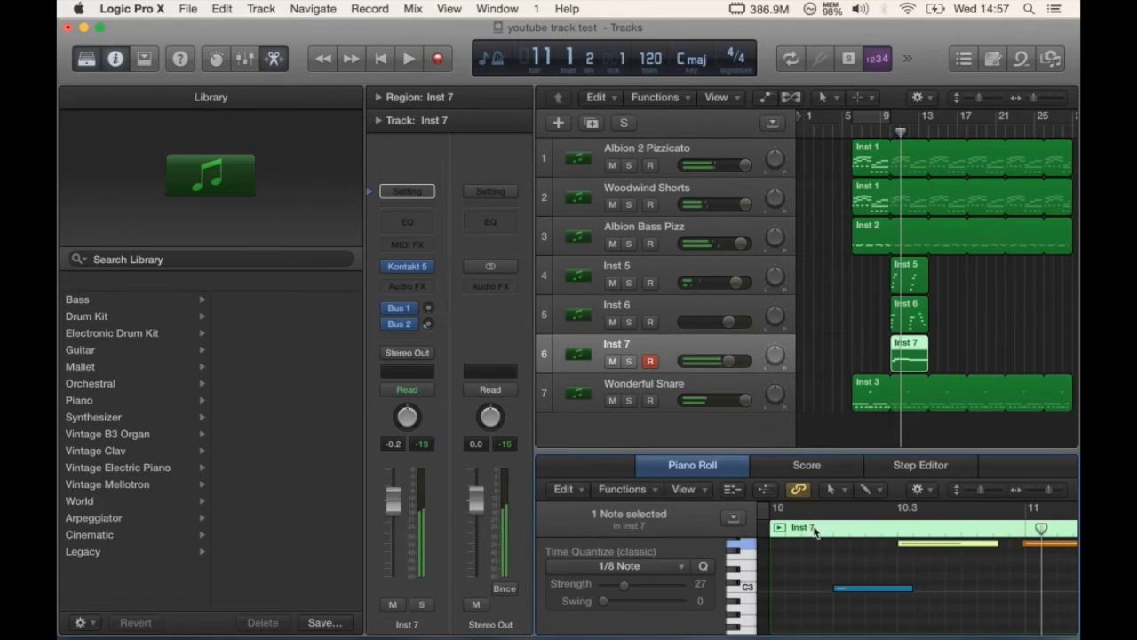
- Lengthen the second viola note slightly and adjust the start of the short note just before bar 11
scroll(977, 573, up, 3)
drag(995, 590, 1005, 589)
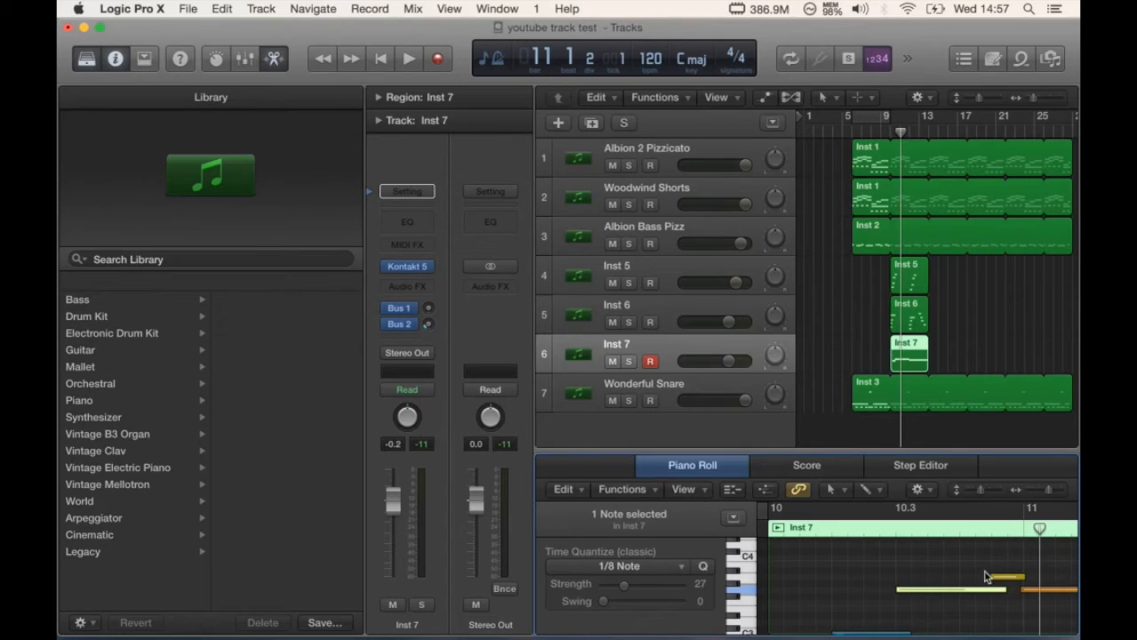
drag(993, 576, 1001, 583)
drag(993, 582, 993, 583)
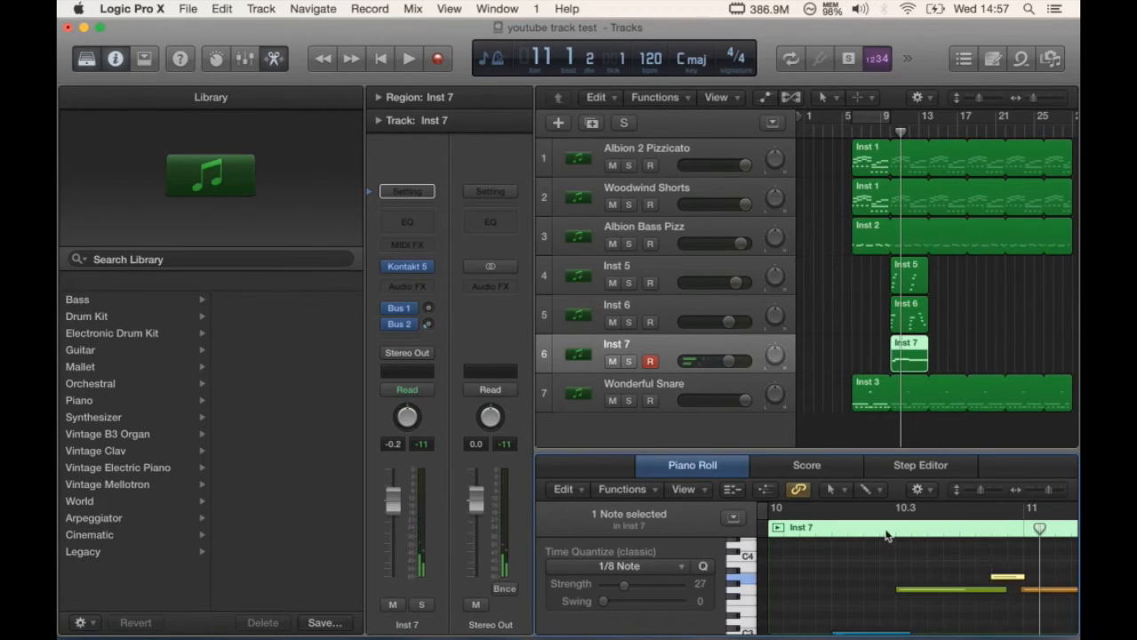
- Lower the velocity of the short A3 note just before bar 11 to about 36 and play back the passage
click(866, 533)
key(space)
key(space)
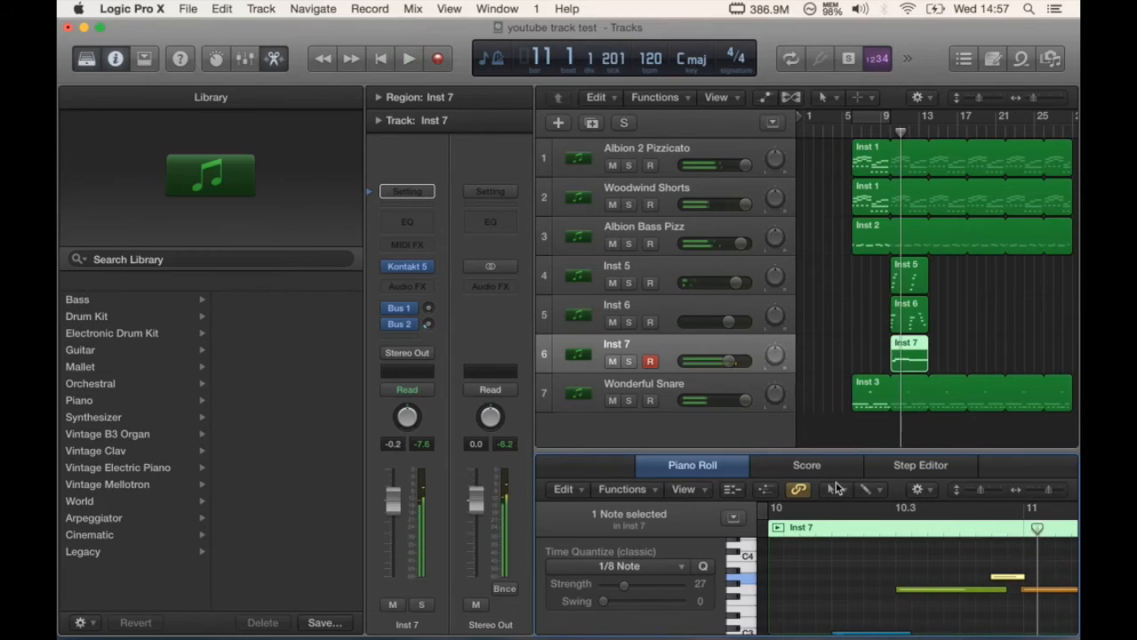
click(836, 488)
click(879, 593)
drag(1020, 589, 1007, 635)
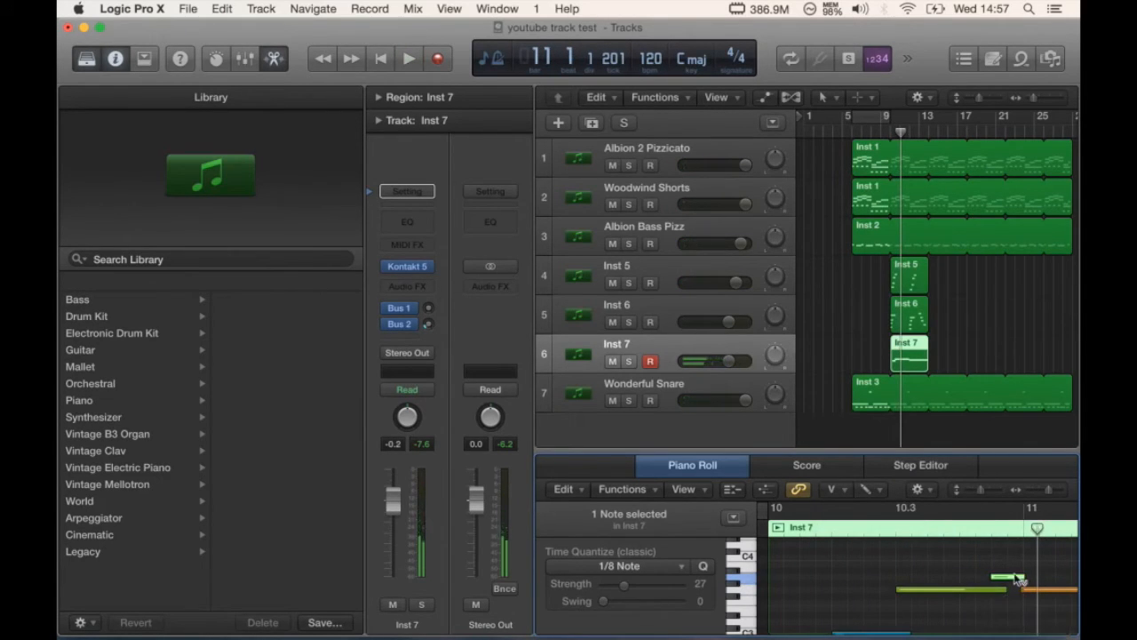
mouse_move(1020, 579)
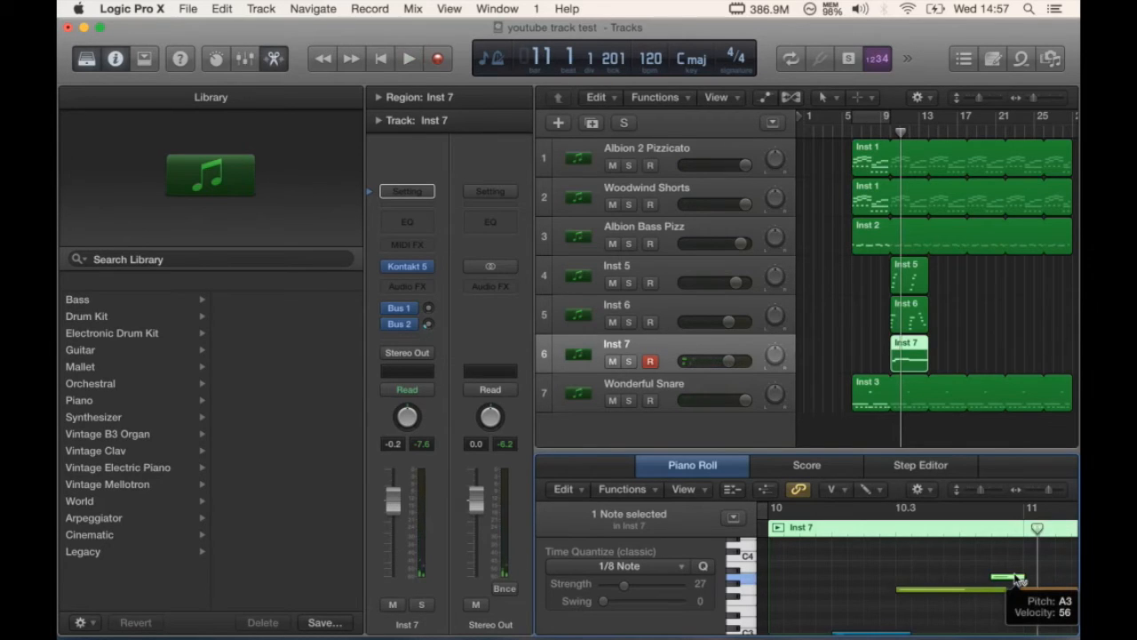
click(1018, 579)
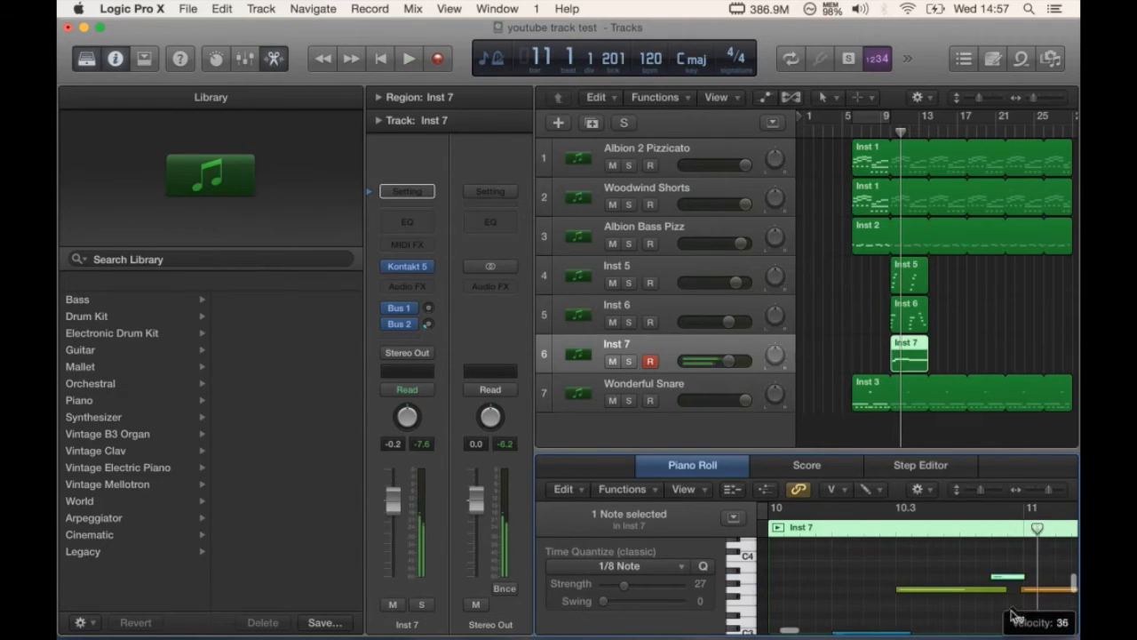
click(870, 531)
key(space)
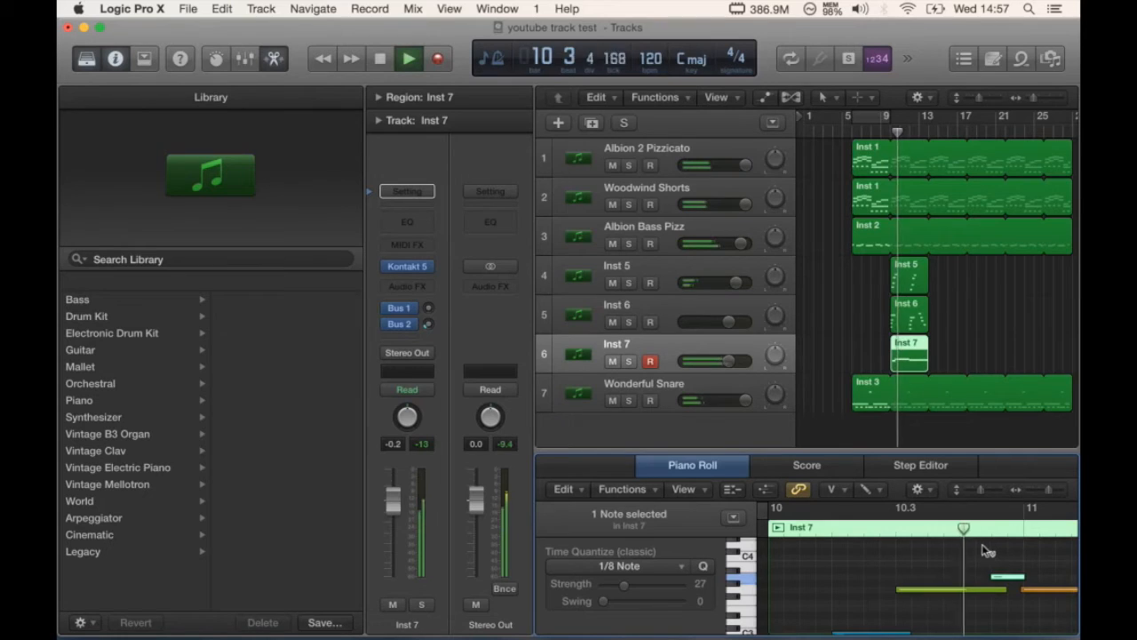
key(space)
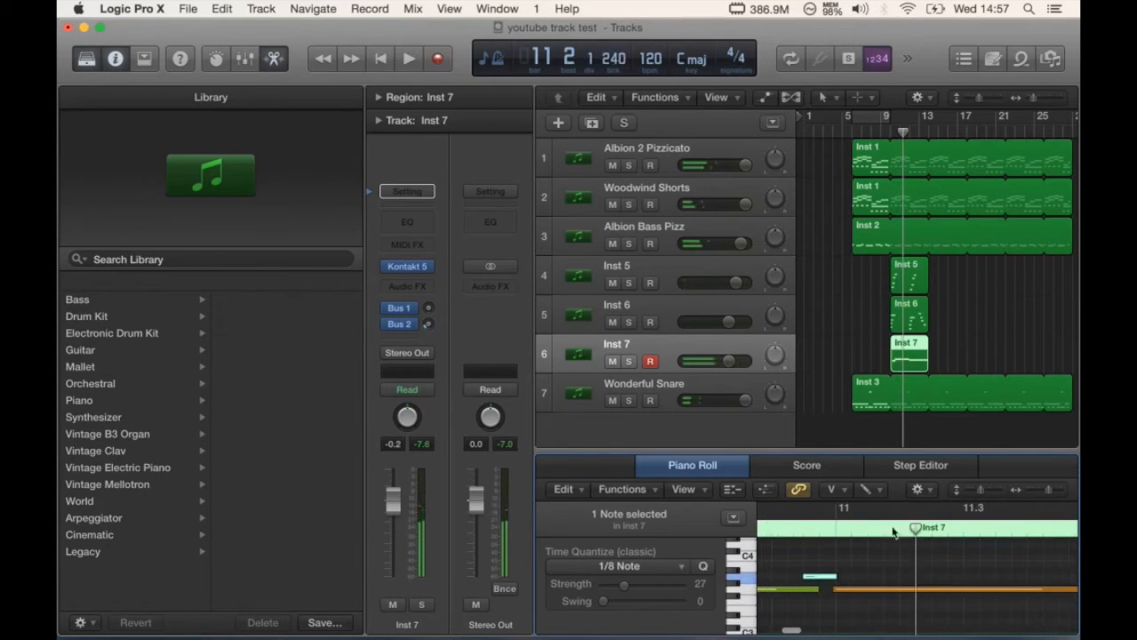
- Lengthen the short A3 note so that it overlaps the start of the long note at bar 11
click(842, 499)
click(875, 508)
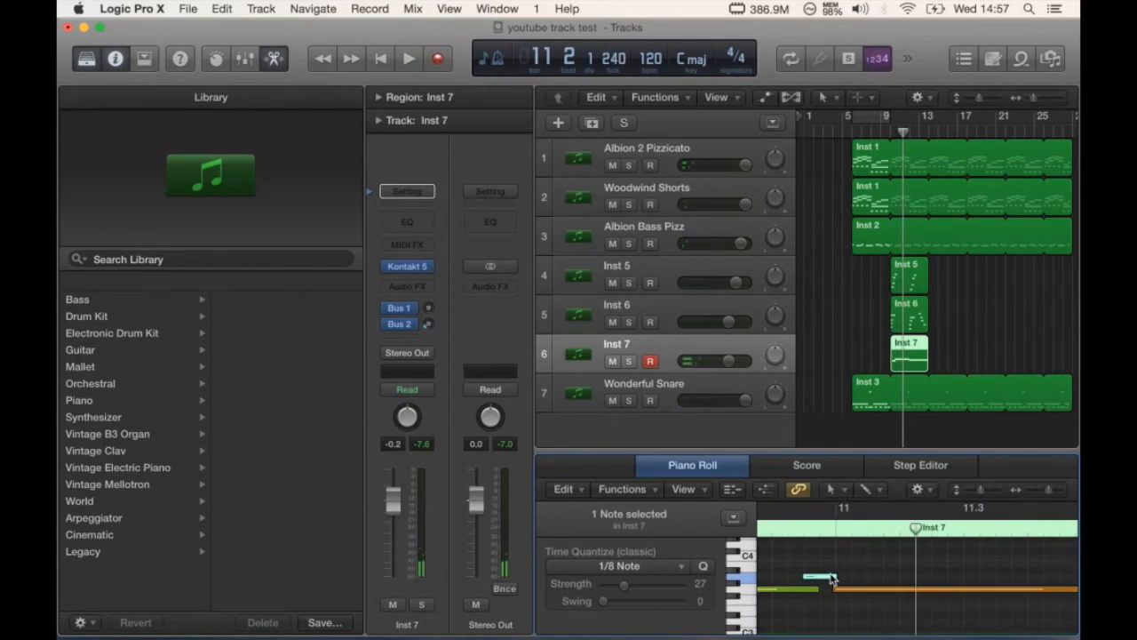
drag(832, 580, 850, 579)
- Lower the velocity of the long note starting at bar 11 and play the Inst 7 region from bar 10
click(835, 492)
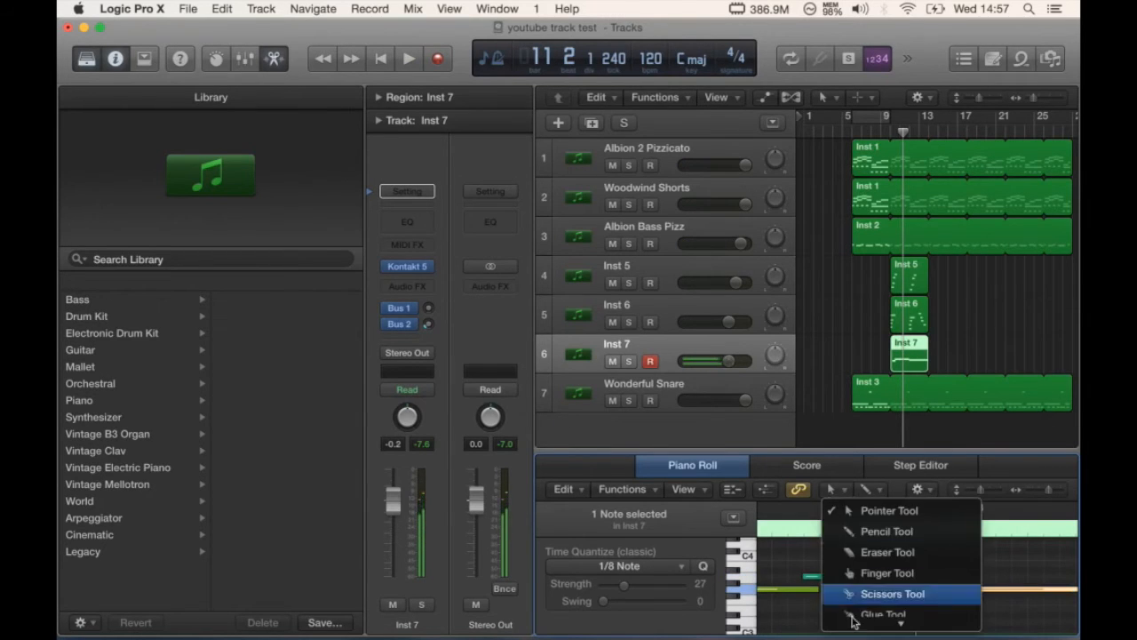
click(888, 581)
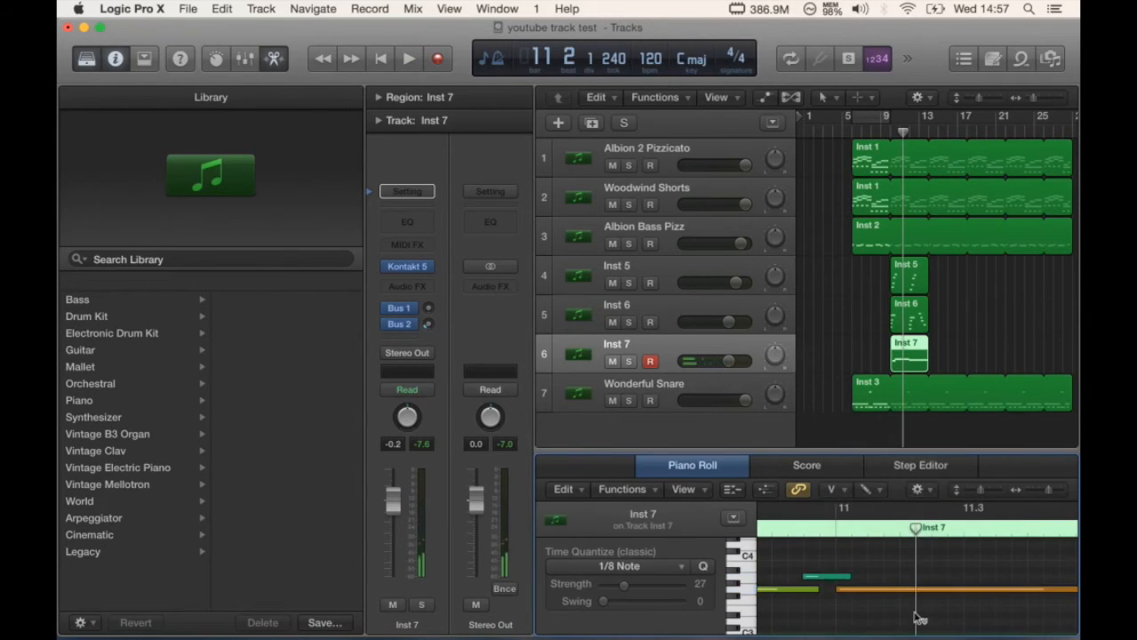
scroll(915, 613, down, 5)
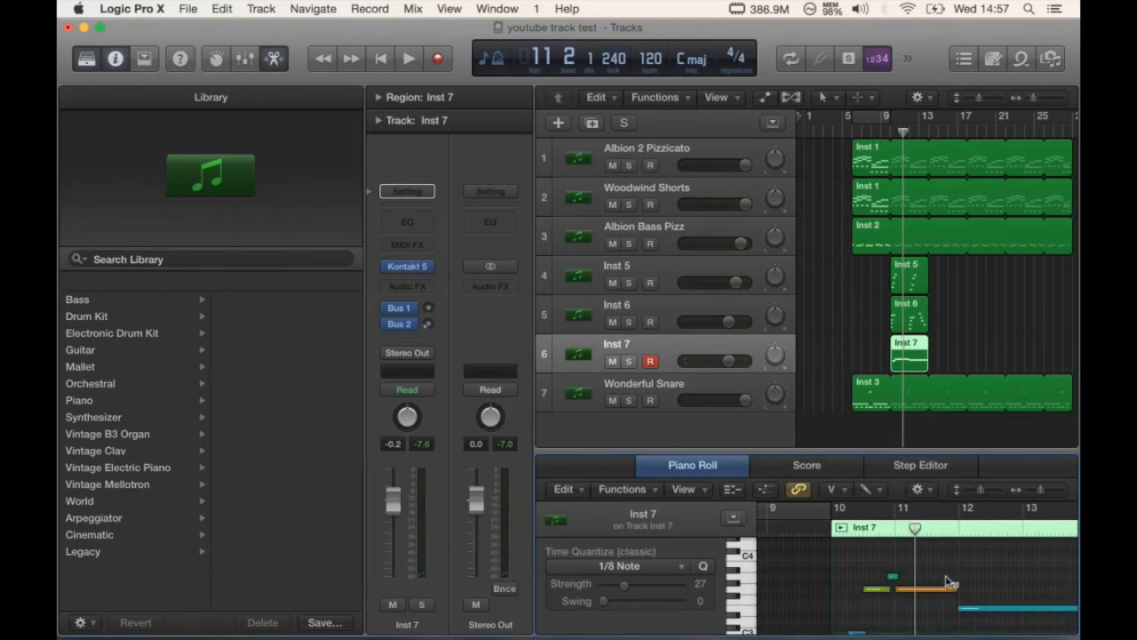
scroll(949, 582, down, 2)
drag(920, 556, 922, 611)
drag(931, 565, 930, 602)
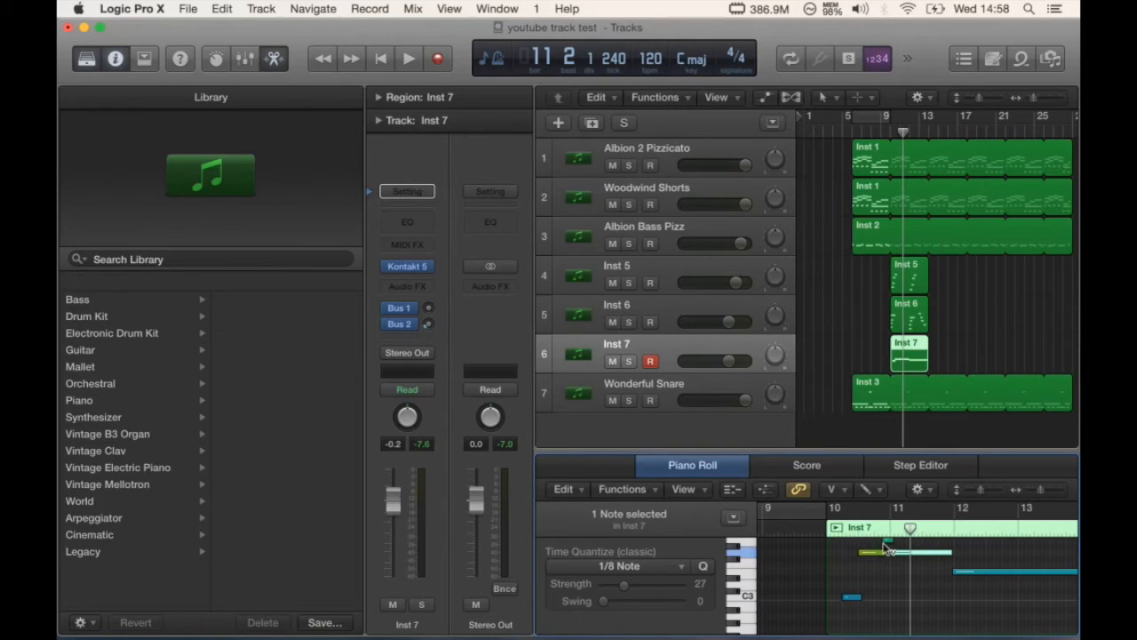
scroll(920, 557, up, 2)
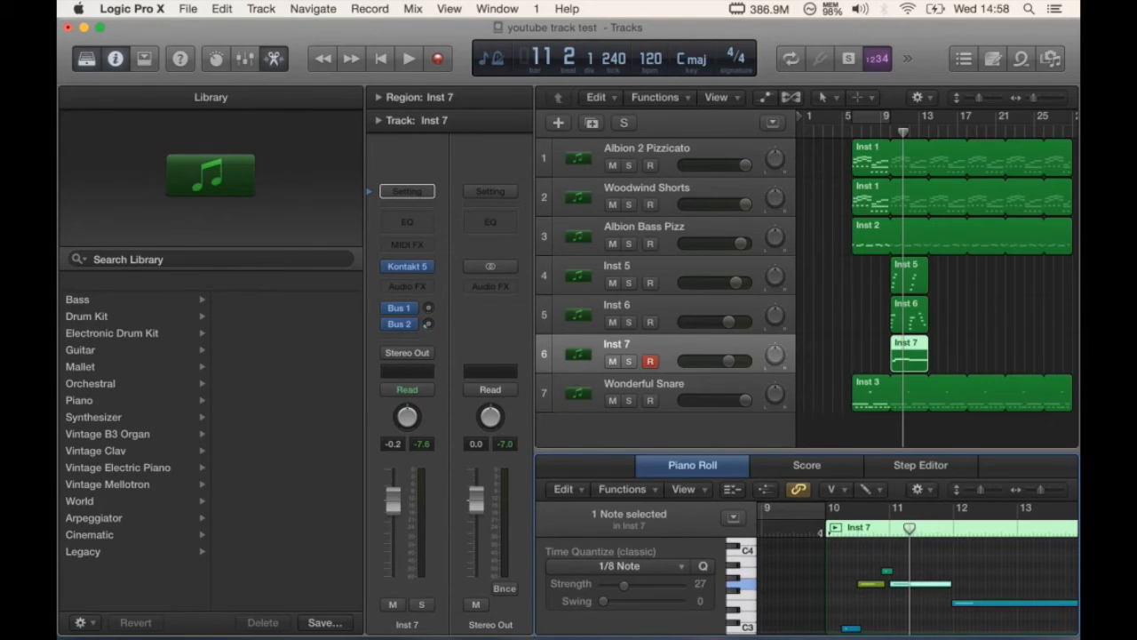
click(825, 530)
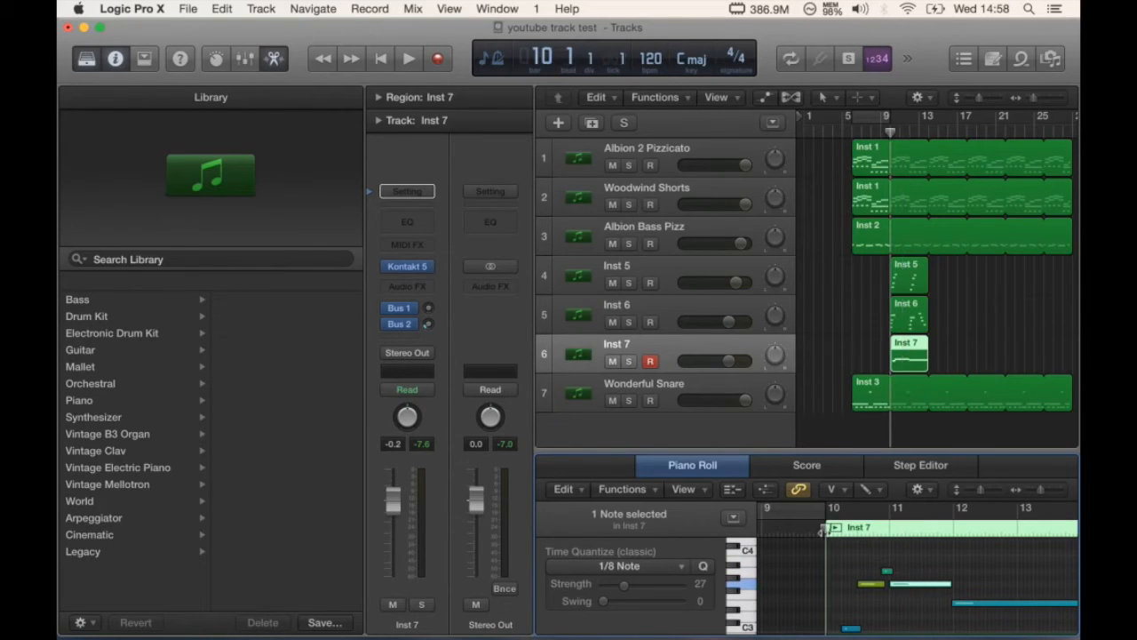
key(space)
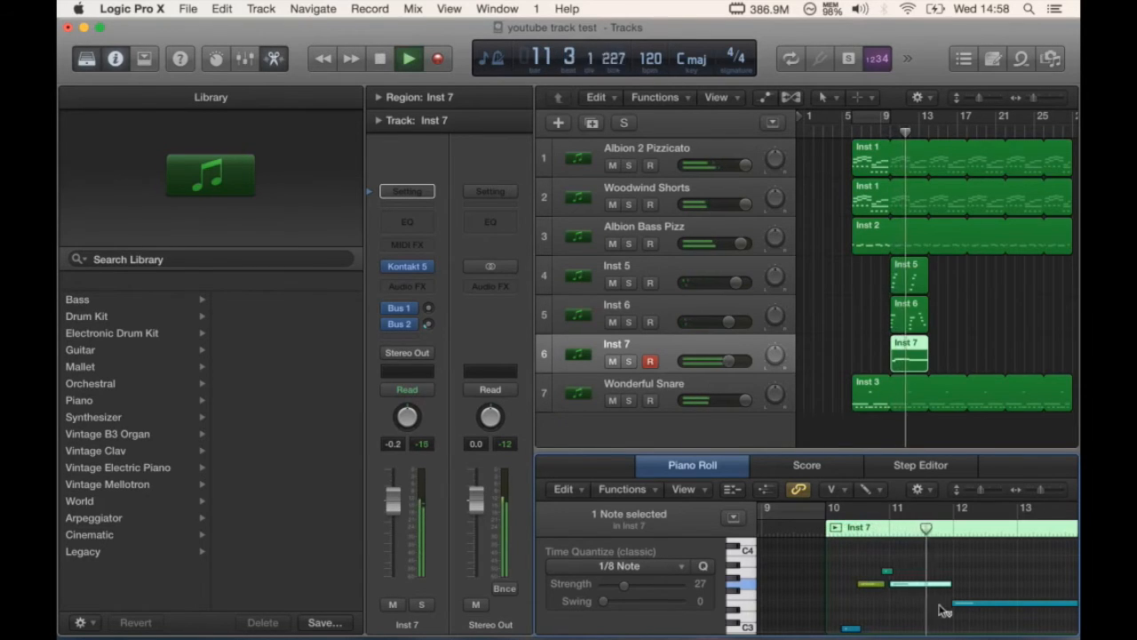
- Stop playback and align the start of the long note near bar 12 to position 12 1 1 1
click(830, 488)
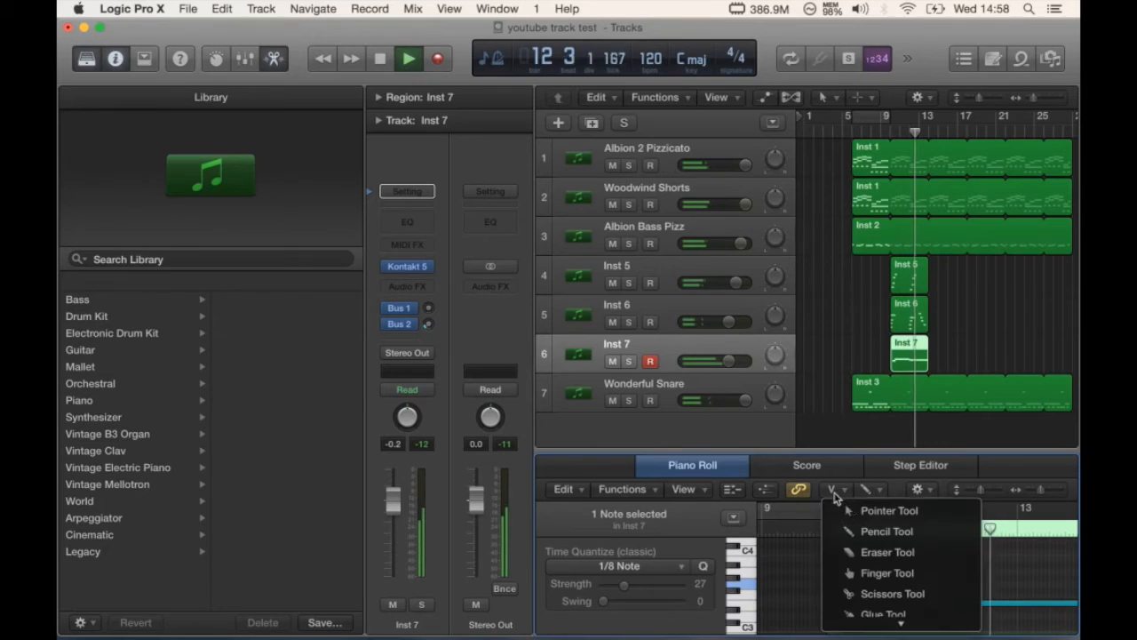
click(859, 512)
click(951, 601)
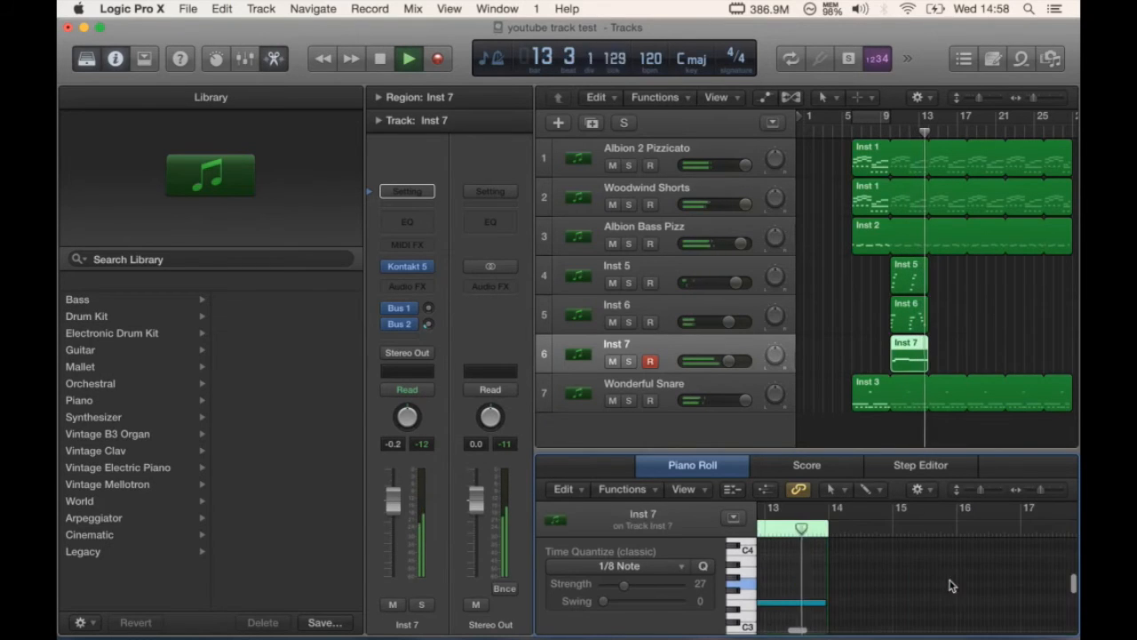
key(space)
drag(946, 584, 953, 608)
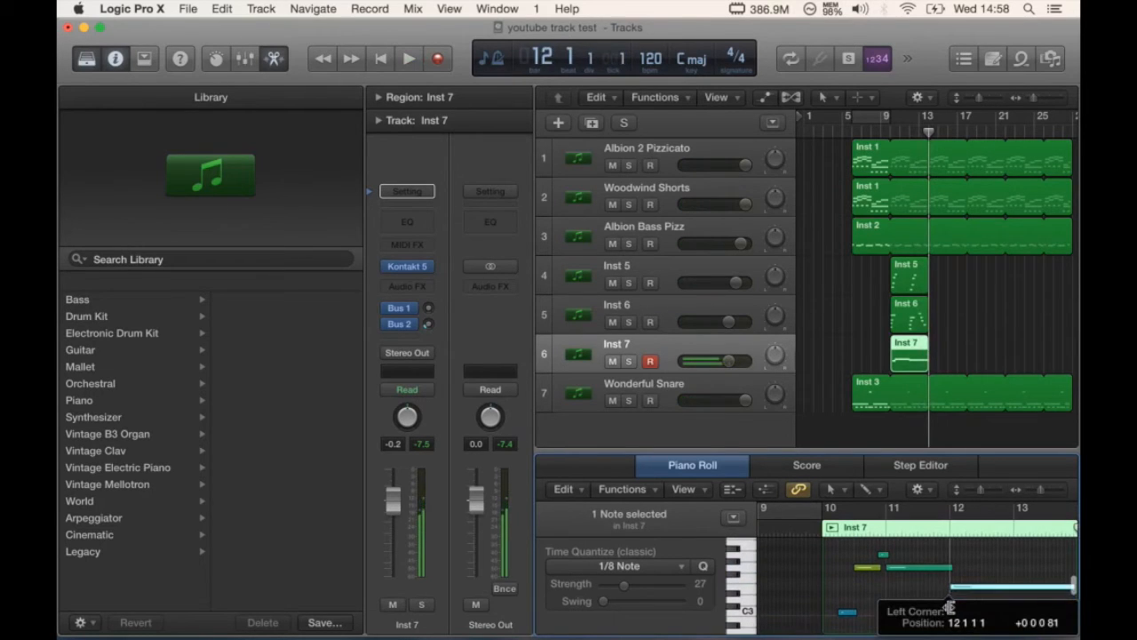
- Reduce the velocity of the long note at bar 12 with the Velocity tool
click(835, 490)
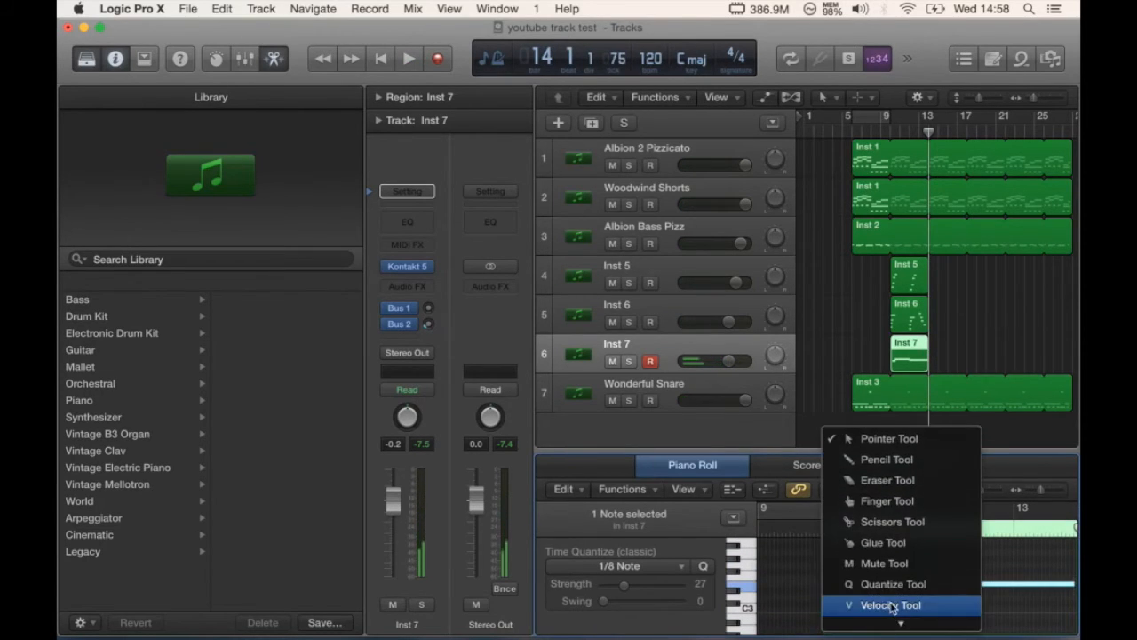
click(876, 604)
drag(976, 586, 977, 613)
- Play back the arrangement and lower the Inst 7 track's volume to -5.0
key(space)
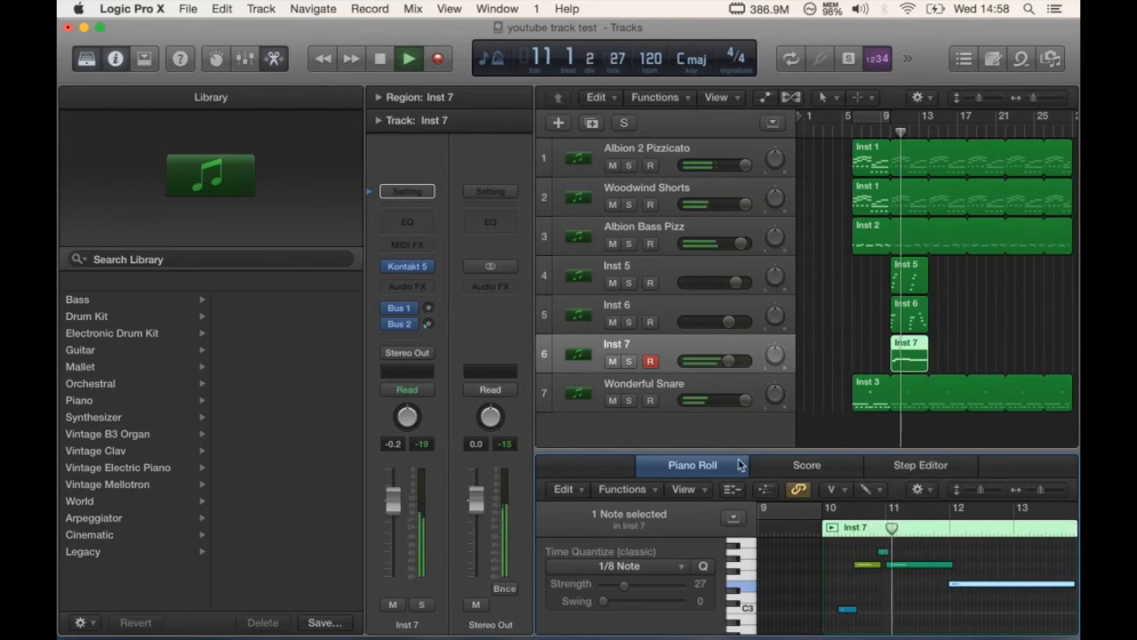
drag(728, 360, 716, 360)
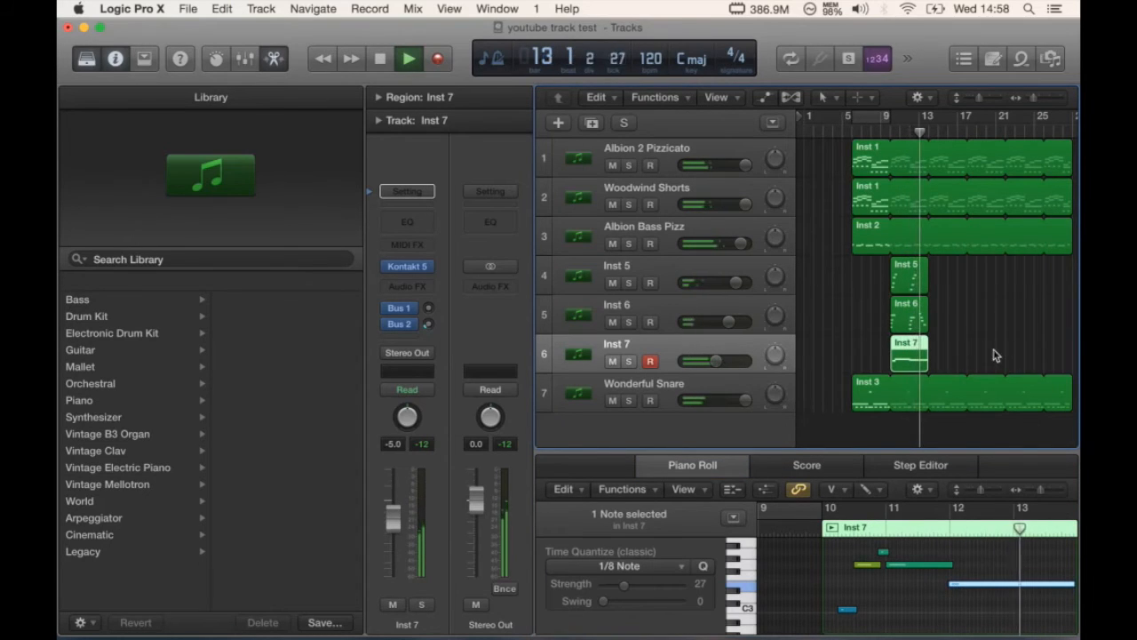
- Copy the Inst 7 region directly after itself, starting at bar 14, and stop playback
drag(919, 342, 957, 347)
scroll(957, 602, right, 3)
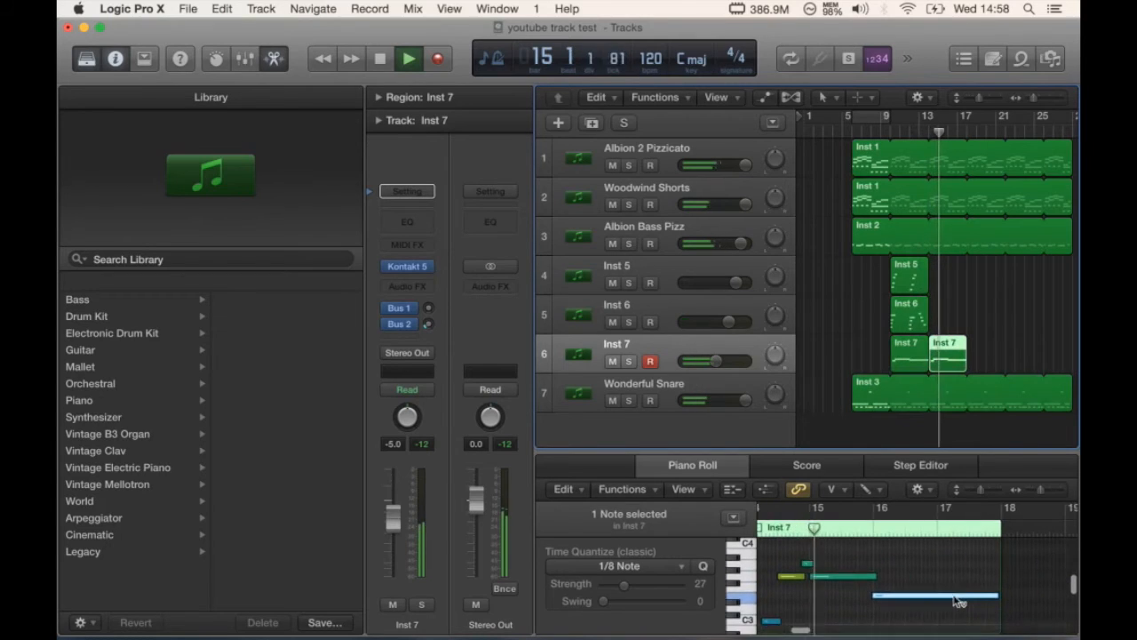
key(space)
- Shorten the copied region's long note at bar 15 to about 15.3 and add C4 and B3 notes leading into bar 16
click(835, 505)
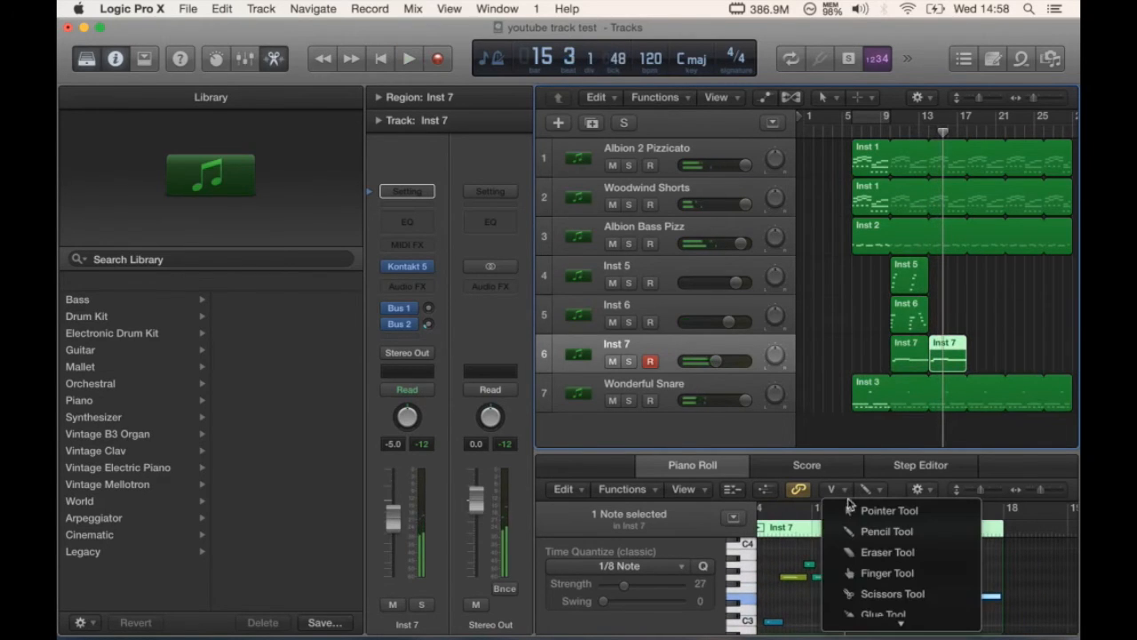
click(840, 507)
drag(874, 575, 912, 551)
key(super+Right)
key(super+Right)
key(super+Right)
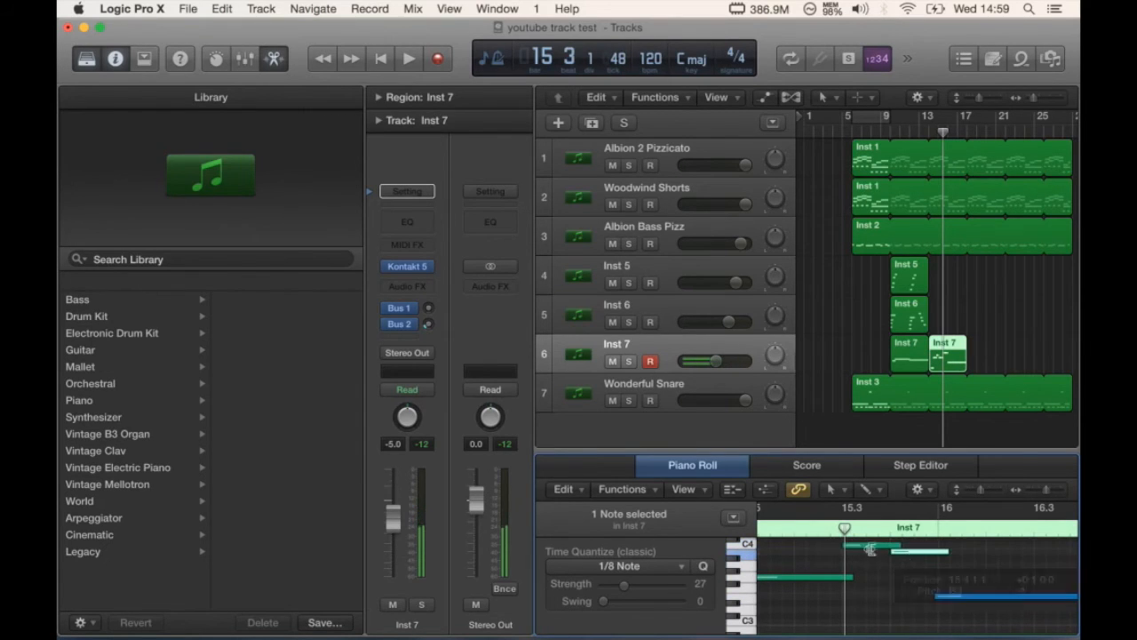
- Lower the velocity of the new C4 note at 15.3 and play back the phrase
key(t)
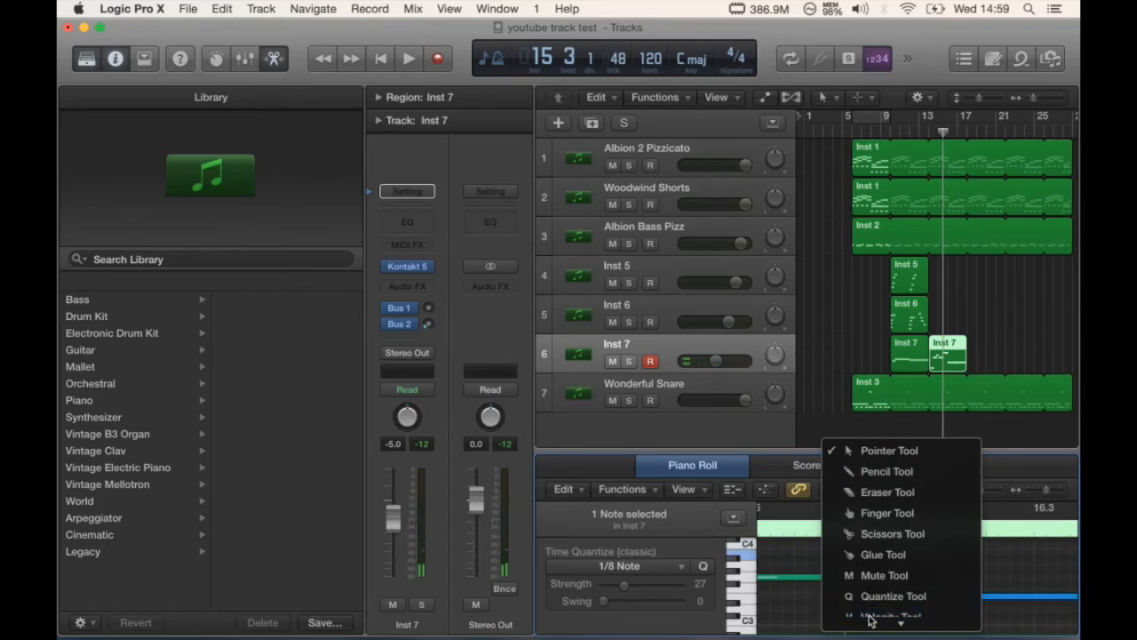
click(870, 614)
drag(866, 544, 863, 600)
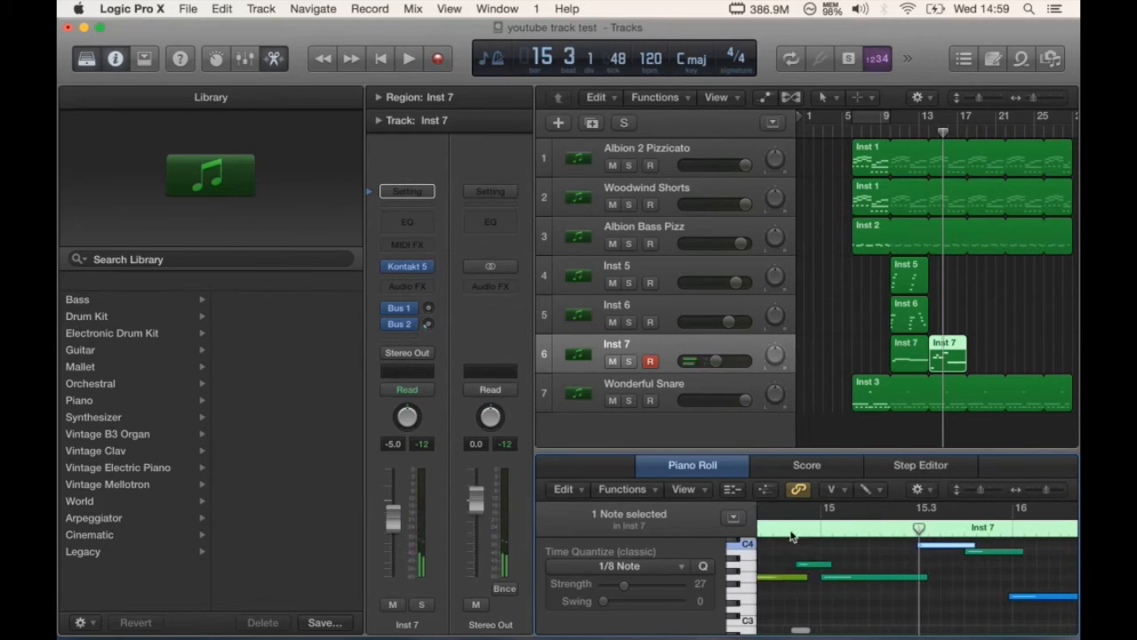
key(space)
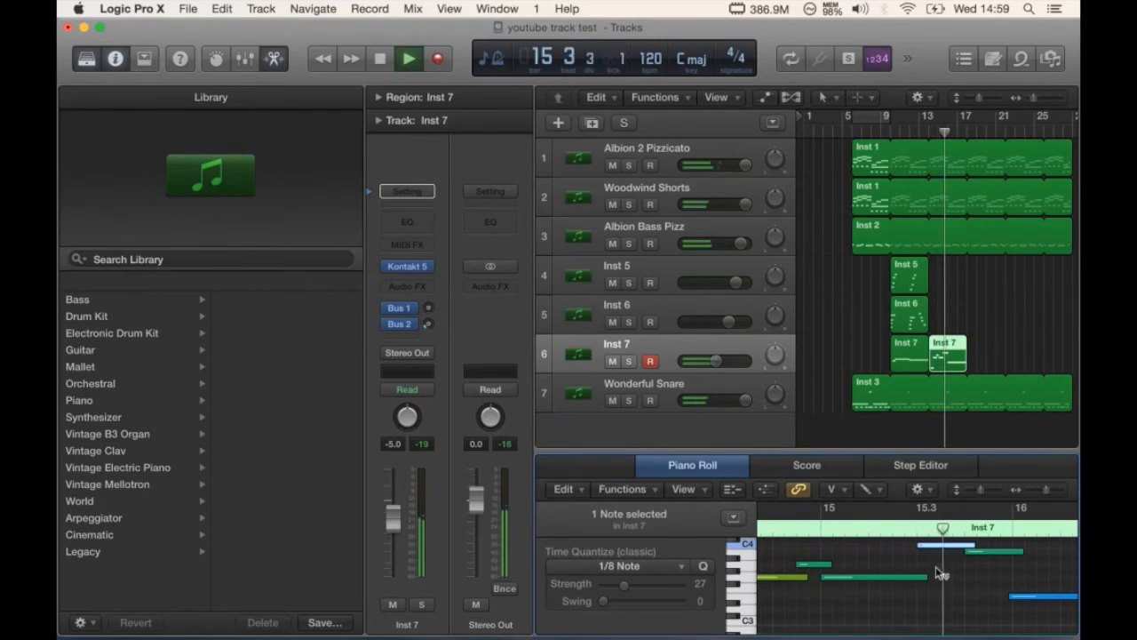
key(space)
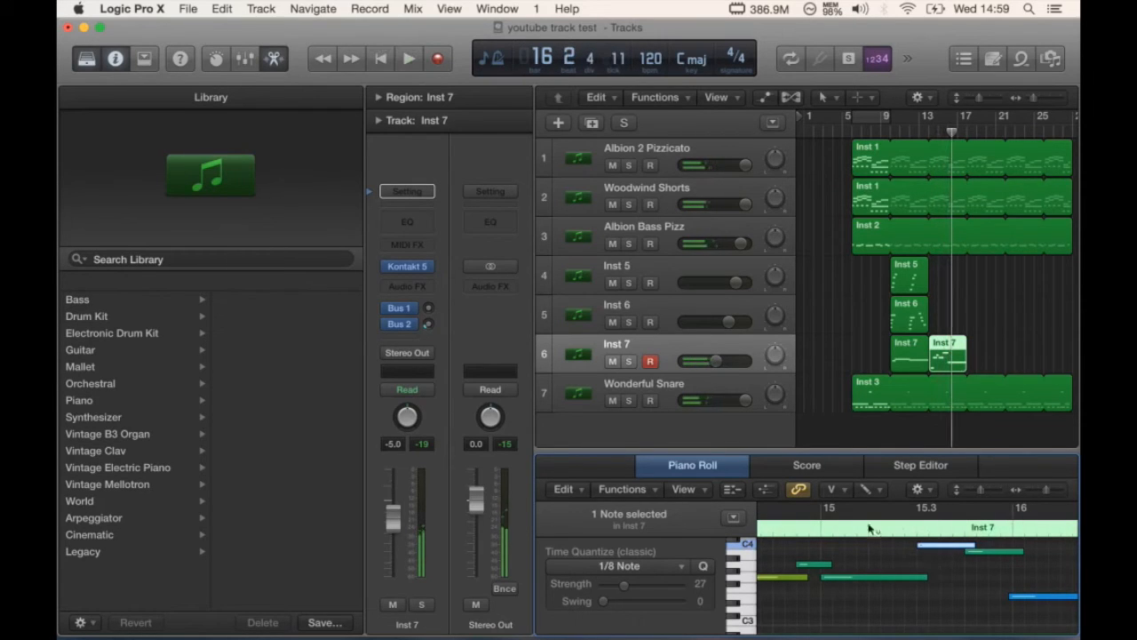
- Raise the long note at bar 16 to the pitch of the long bar 15 note and play back the change
click(841, 490)
click(876, 509)
drag(1019, 601, 1020, 578)
click(904, 528)
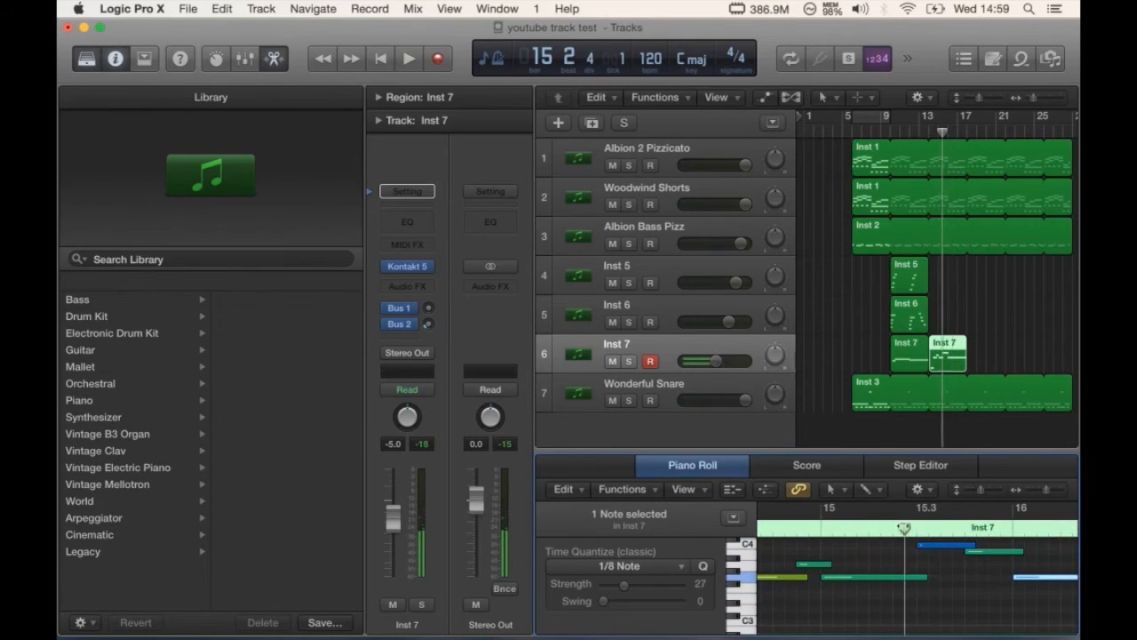
key(space)
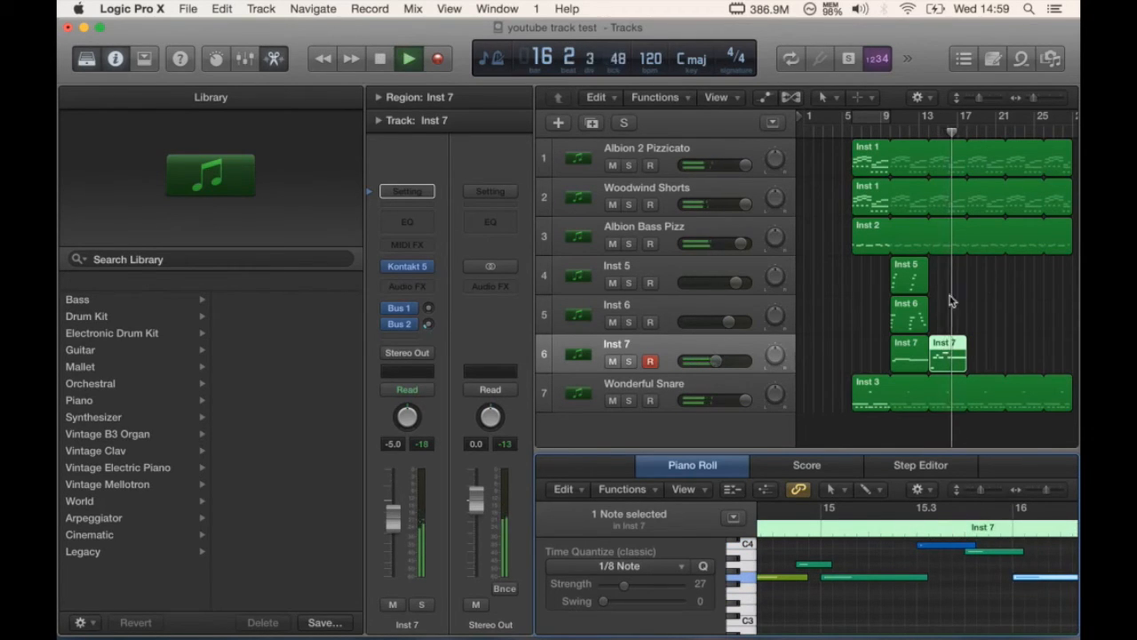
- Set a seven-bar cycle range starting at bar 10 and stop playback
drag(957, 347, 891, 130)
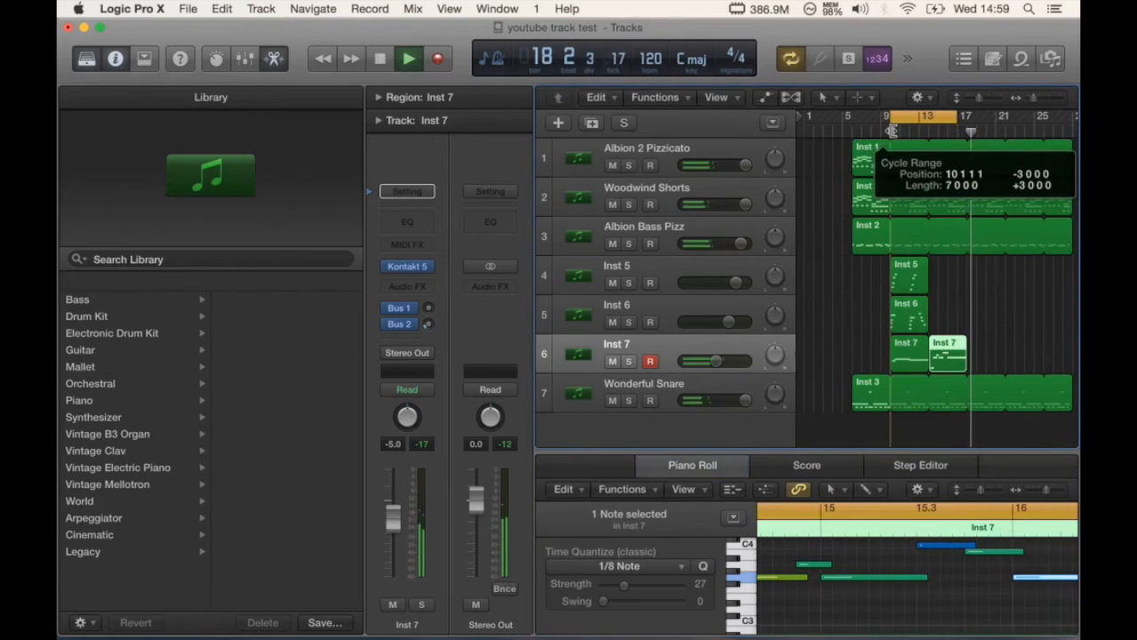
key(space)
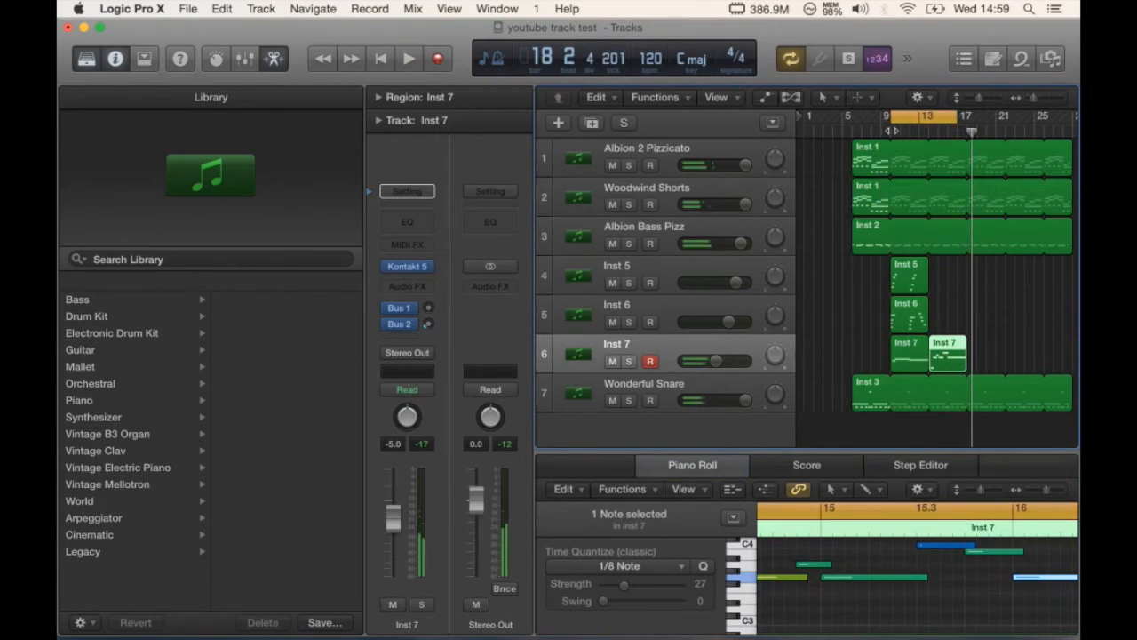
- Join the two adjacent Inst 7 regions into a single region
shift+click(917, 349)
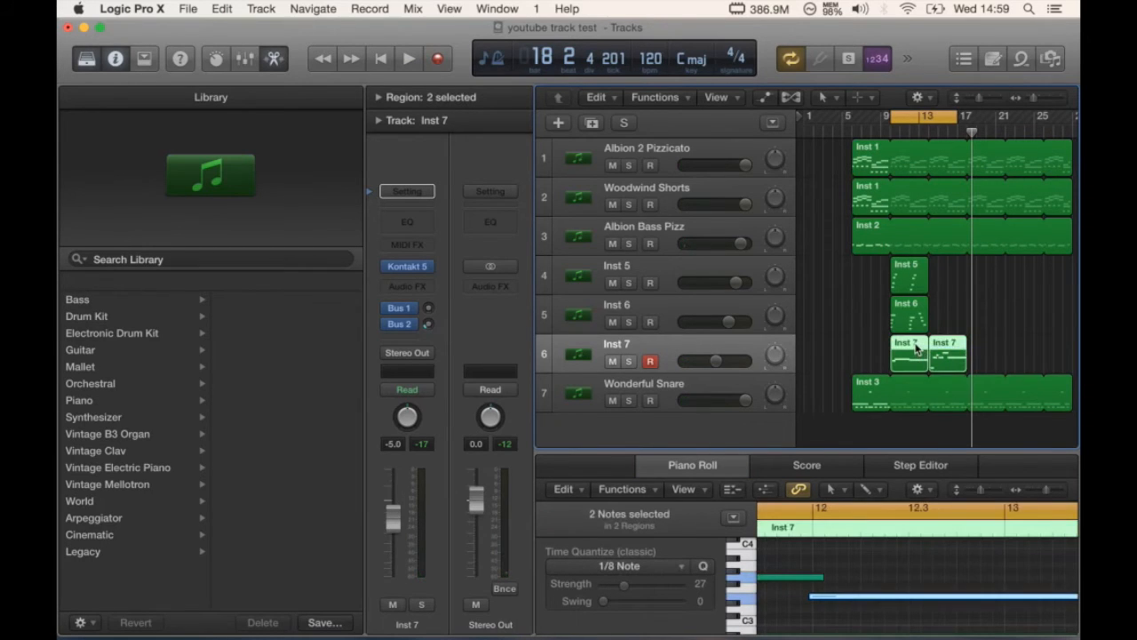
right_click(916, 348)
click(956, 351)
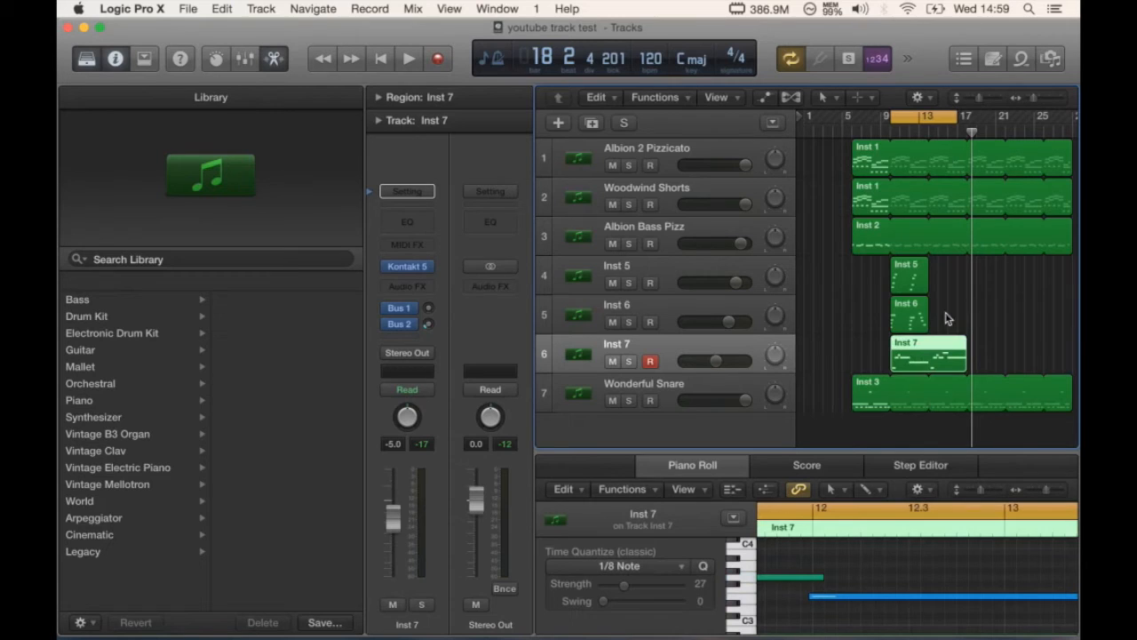
- Hide the inspector and the library, and open the joined Inst 7 region in the Piano Roll
click(115, 58)
click(86, 58)
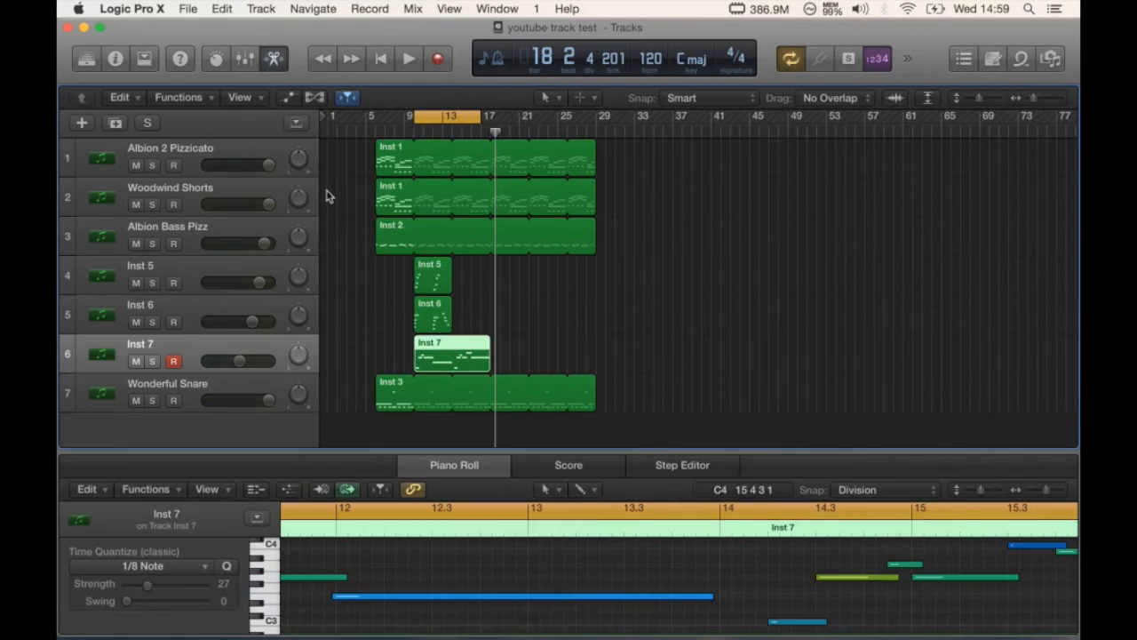
double_click(450, 356)
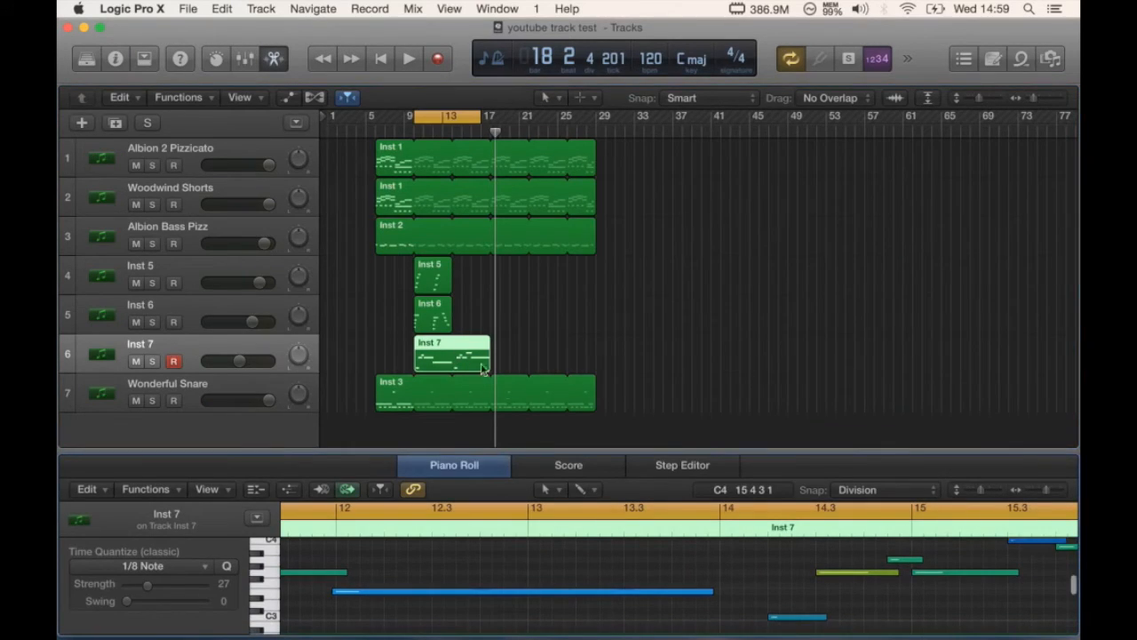
- Shrink the track rows to minimum height and enlarge the Piano Roll so it fills the area below the seven tracks
drag(449, 451, 533, 405)
click(600, 320)
scroll(601, 319, down, 5)
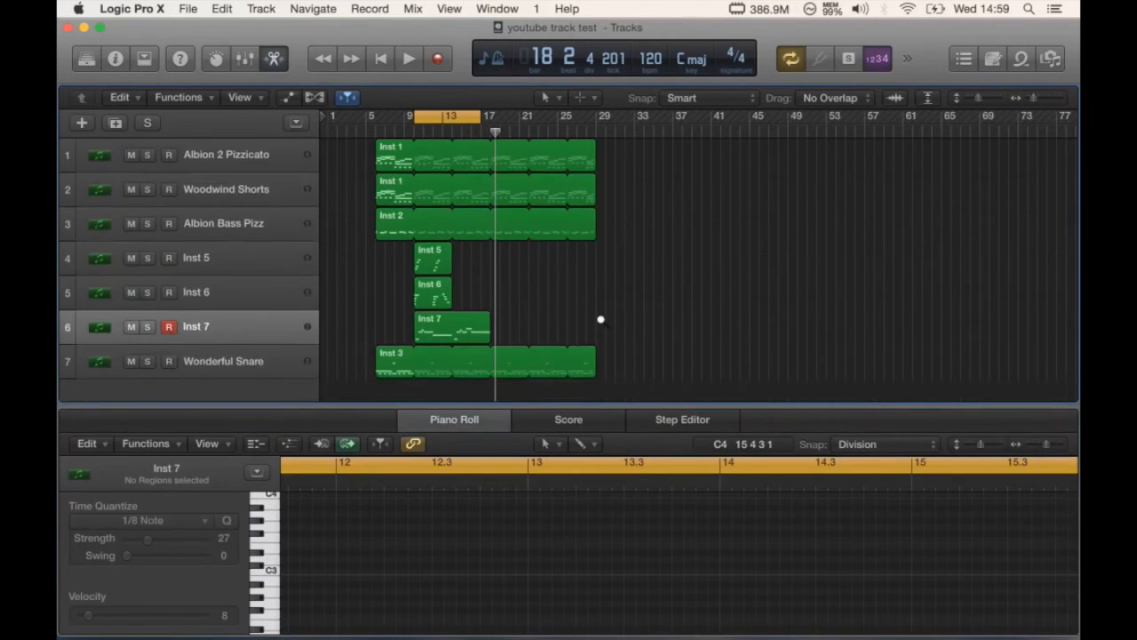
scroll(601, 320, down, 4)
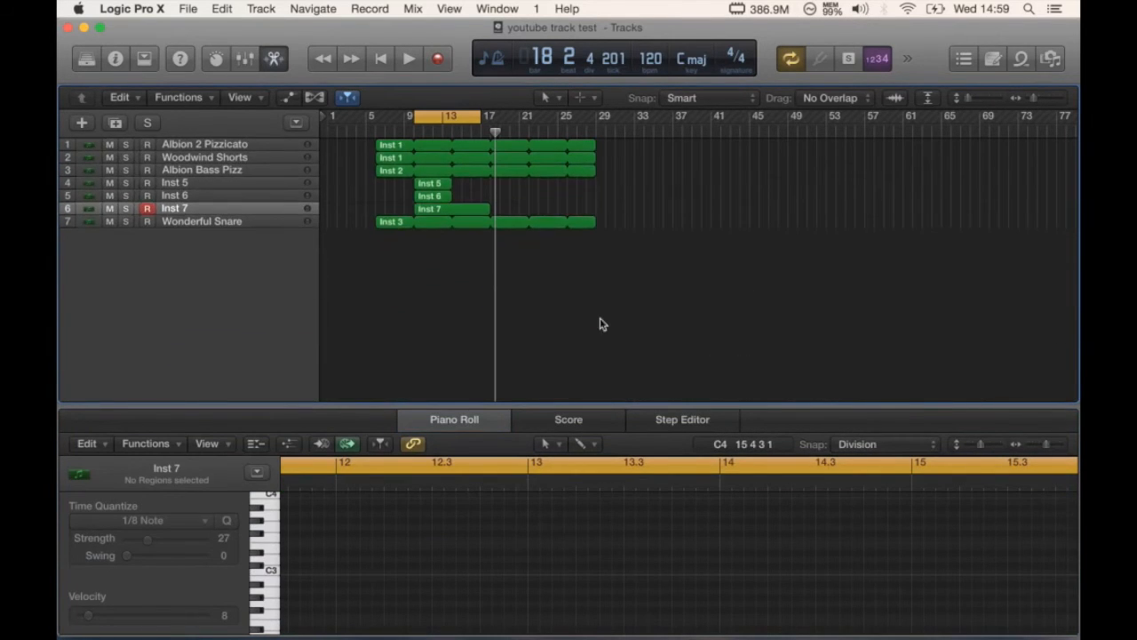
drag(522, 404, 566, 245)
- Show the MIDI Draw area for the Inst 7 region and set its controller to Modulation
click(289, 290)
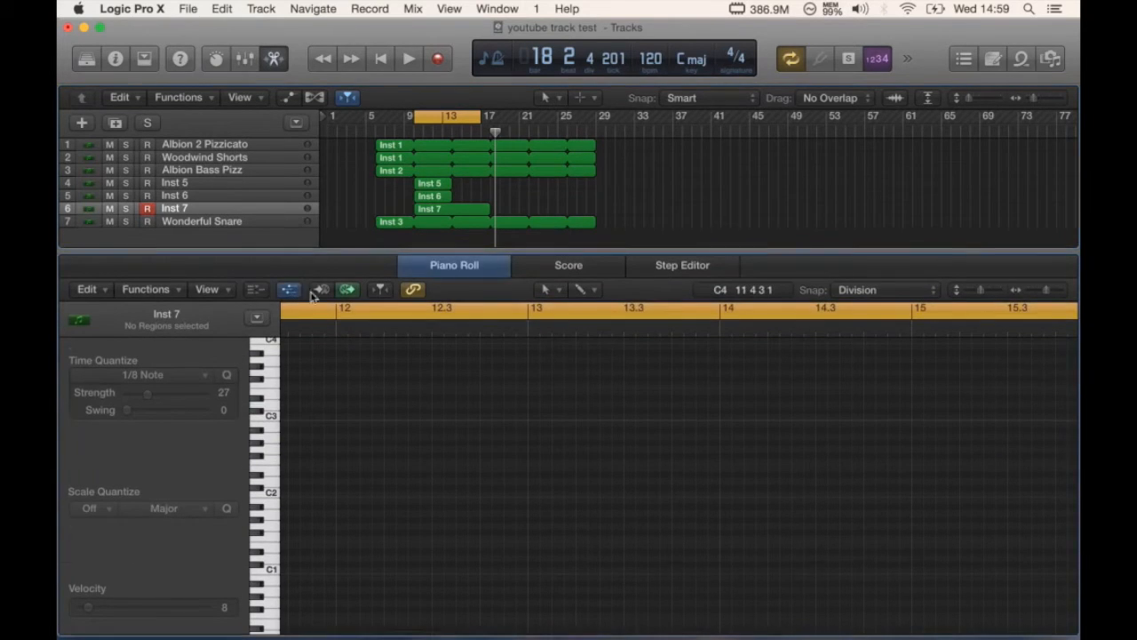
click(130, 571)
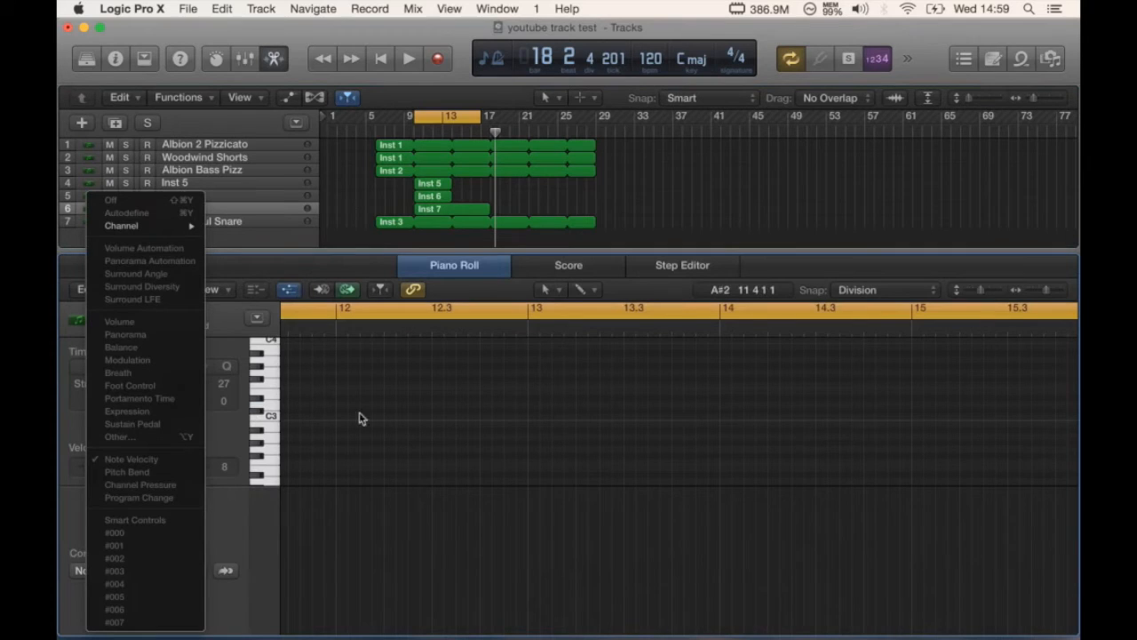
click(271, 211)
click(452, 209)
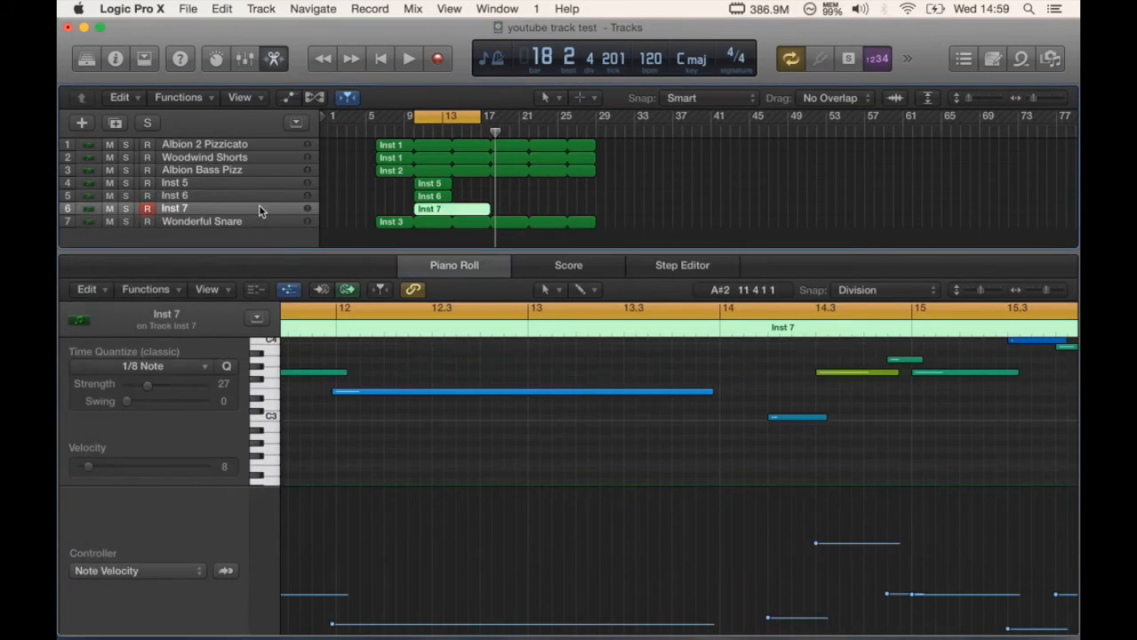
click(163, 569)
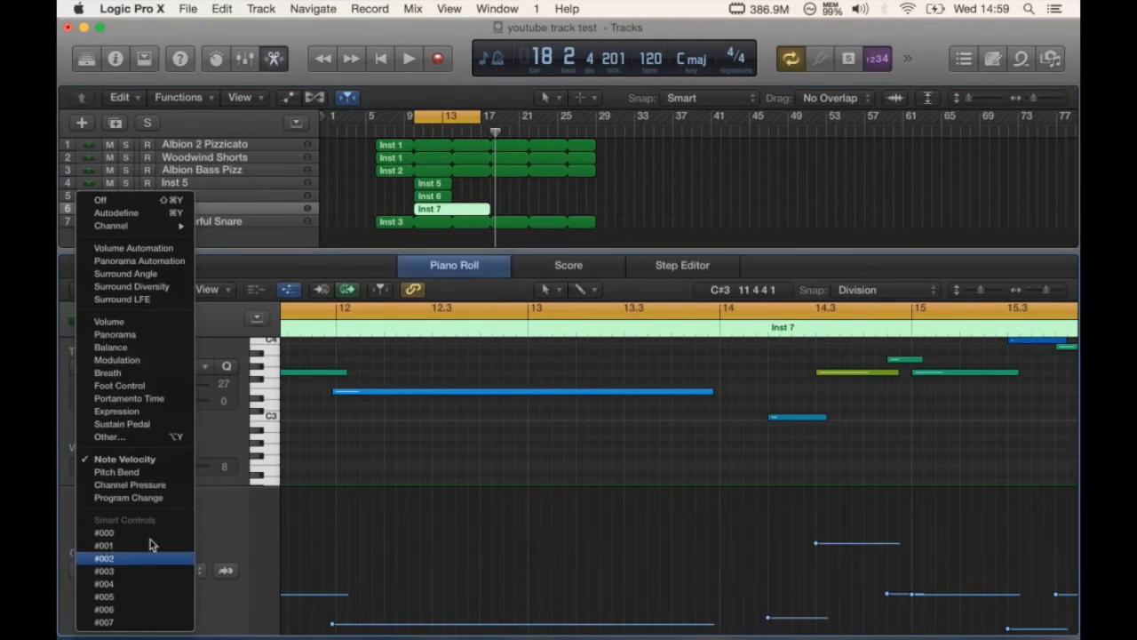
click(116, 358)
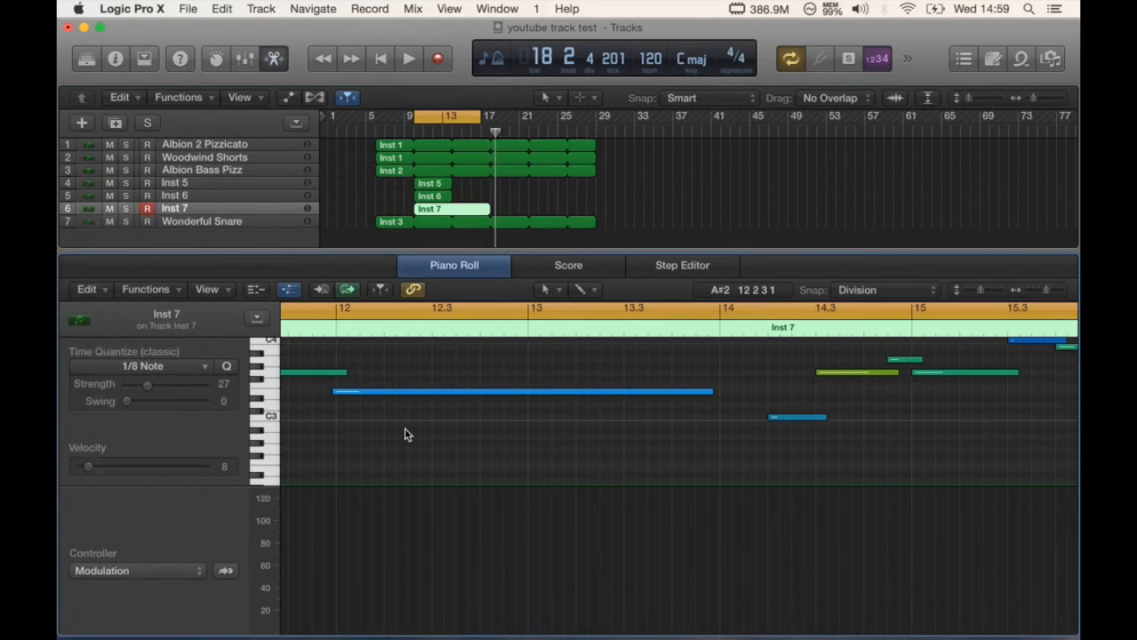
- Draw a modulation ramp rising from 65 near the first note to 101 at bar 11, and play it back
scroll(501, 504, left, 5)
scroll(501, 504, down, 1)
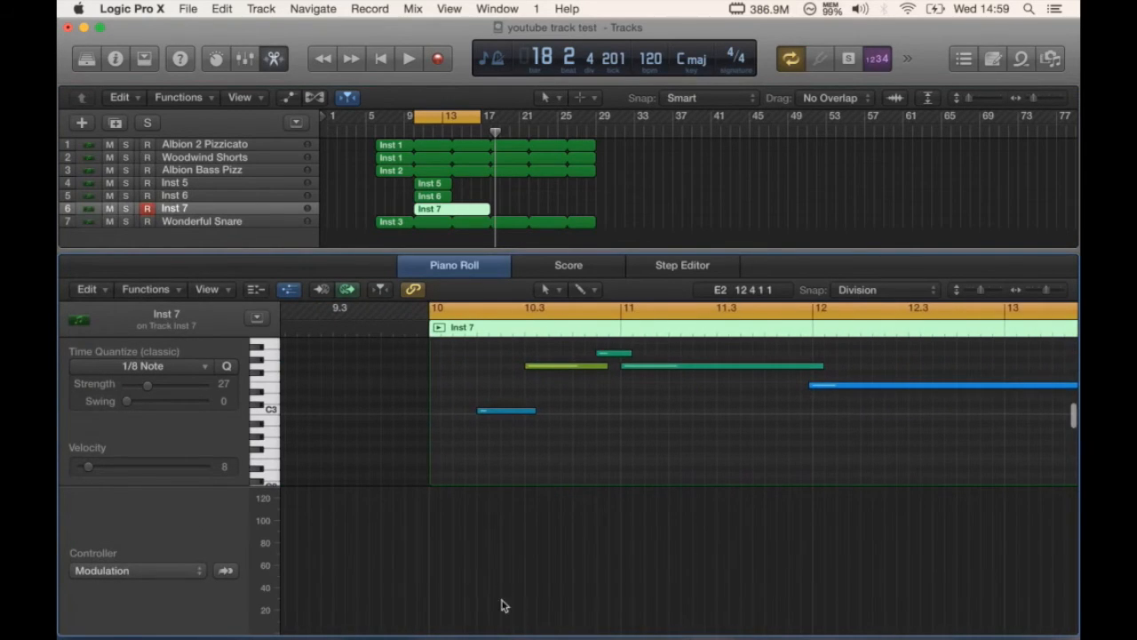
drag(410, 615, 522, 605)
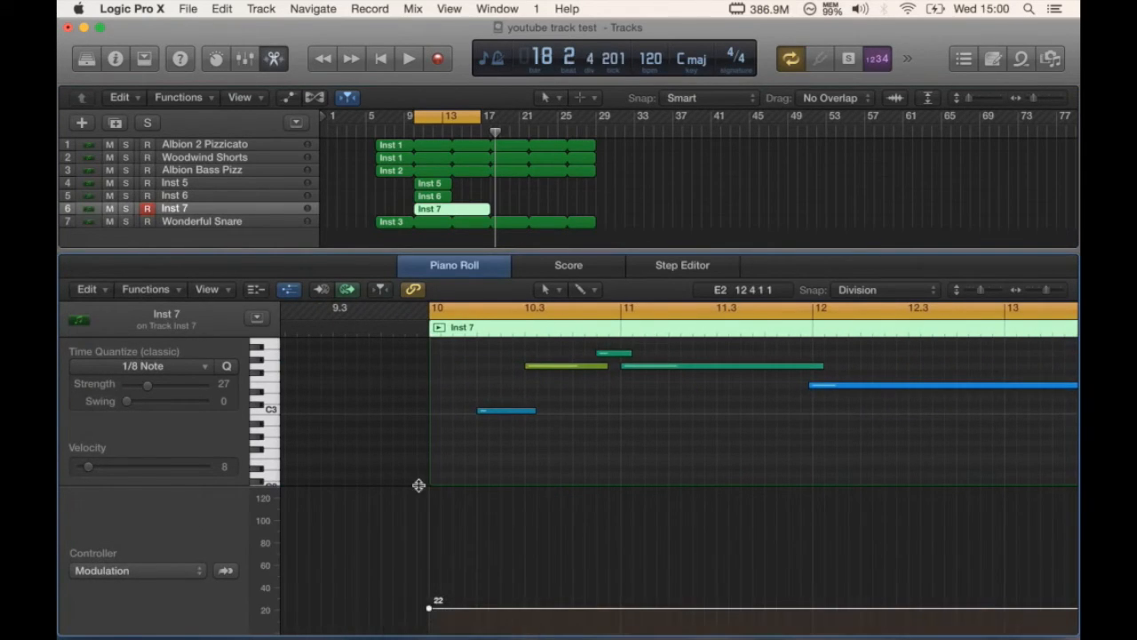
drag(571, 610, 619, 546)
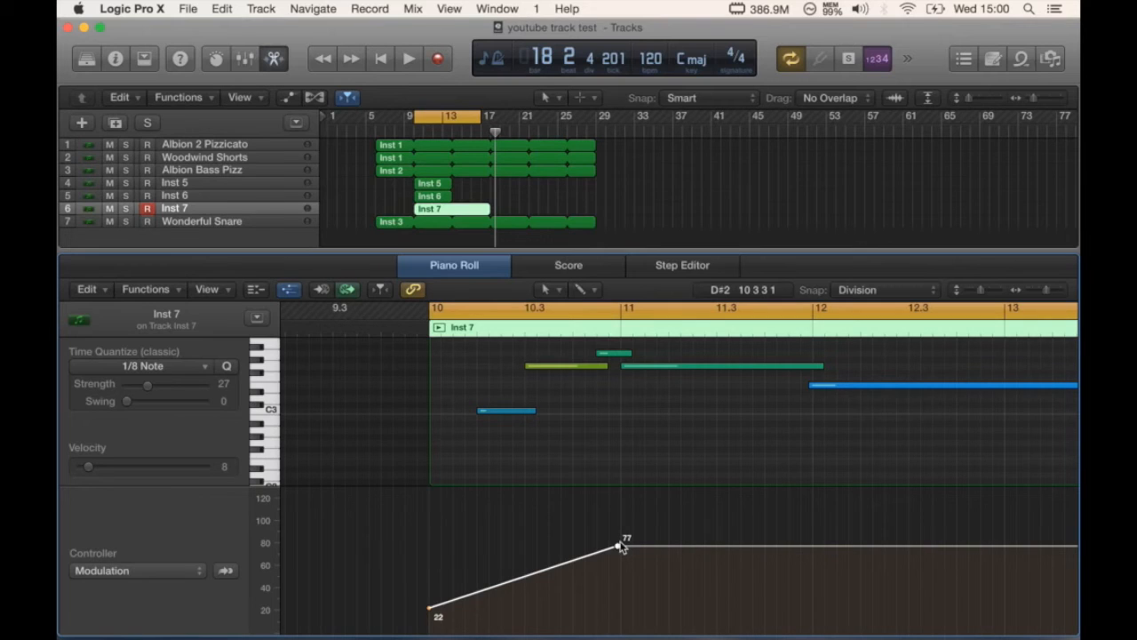
drag(618, 549, 619, 519)
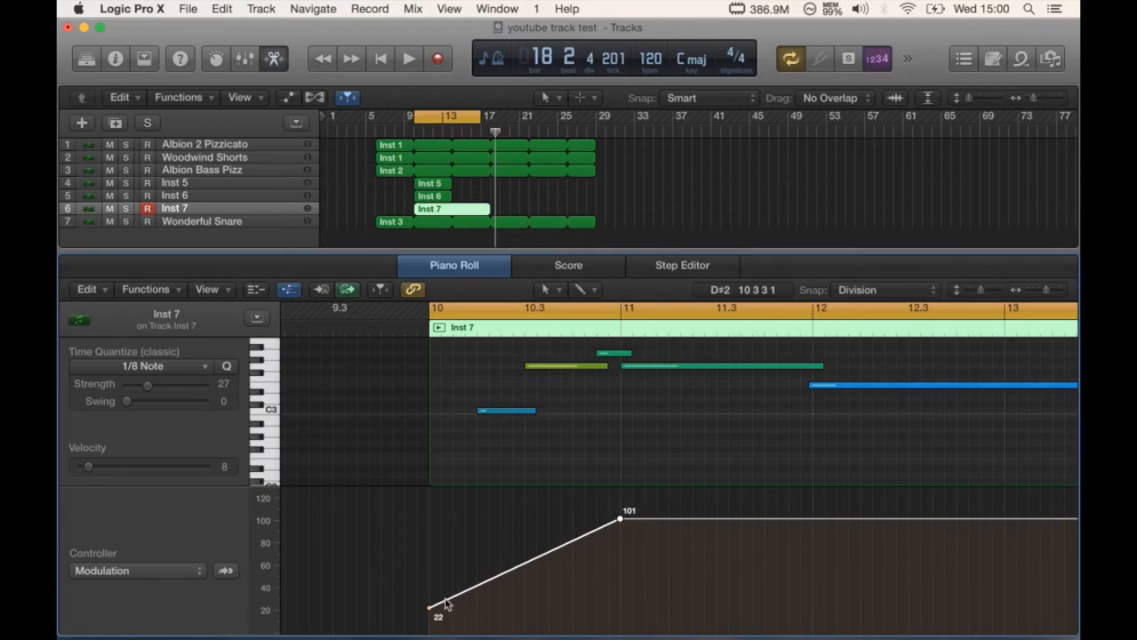
drag(435, 613, 468, 560)
key(space)
key(space)
key(space)
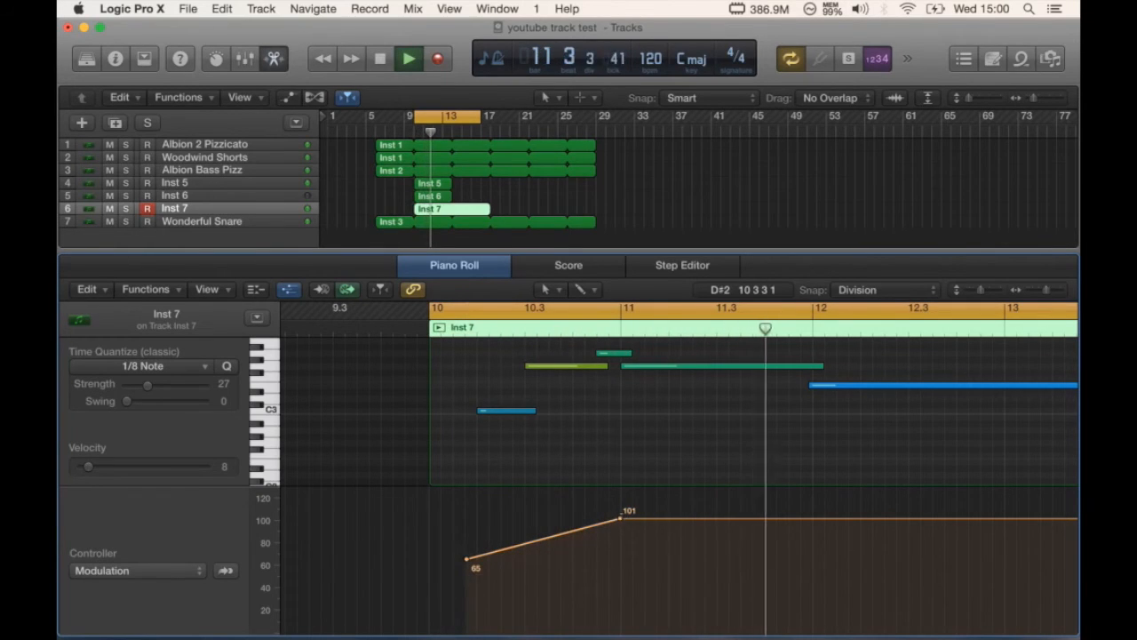
- Raise the bar 11 modulation point to 115, add points around bars 13 and 14, and lower the one just before bar 14 to 14
drag(620, 518, 619, 504)
click(985, 504)
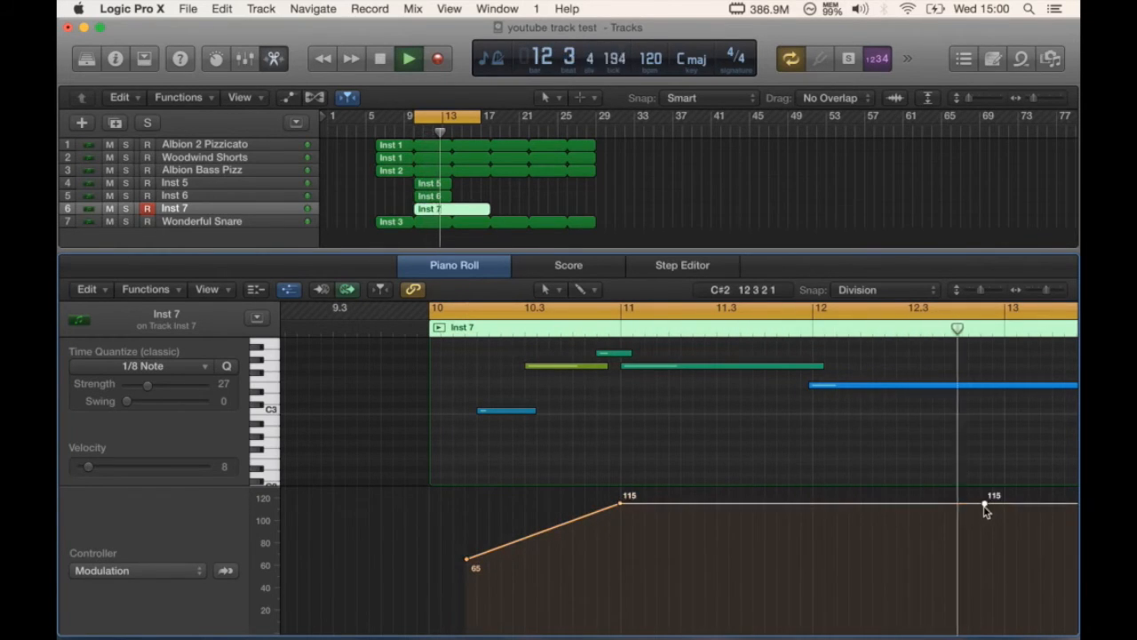
click(882, 504)
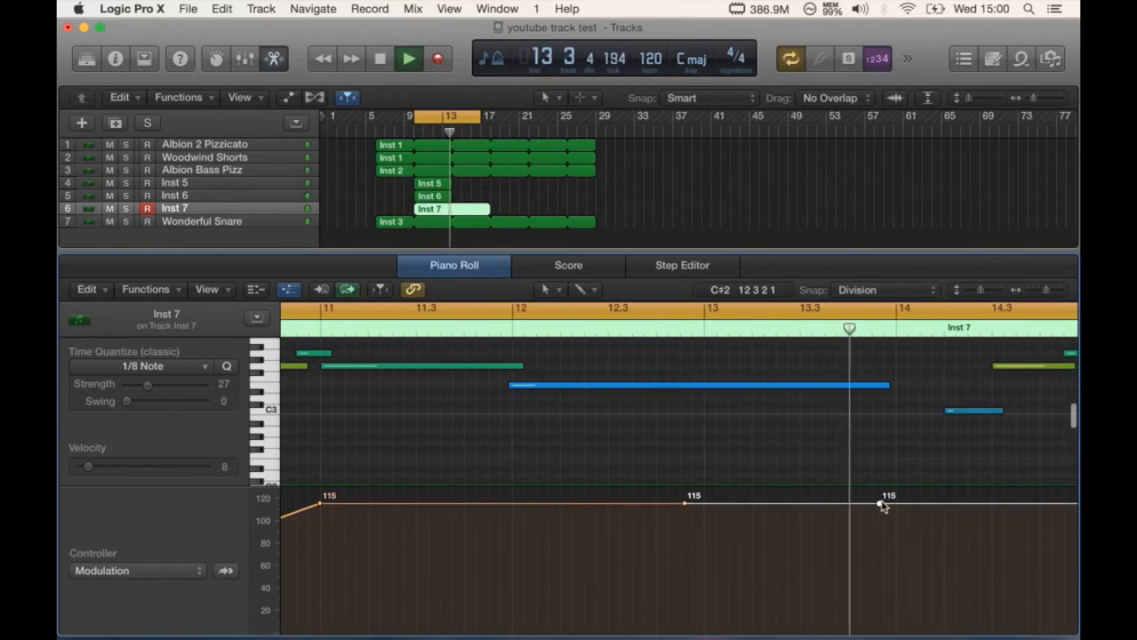
click(916, 504)
click(946, 504)
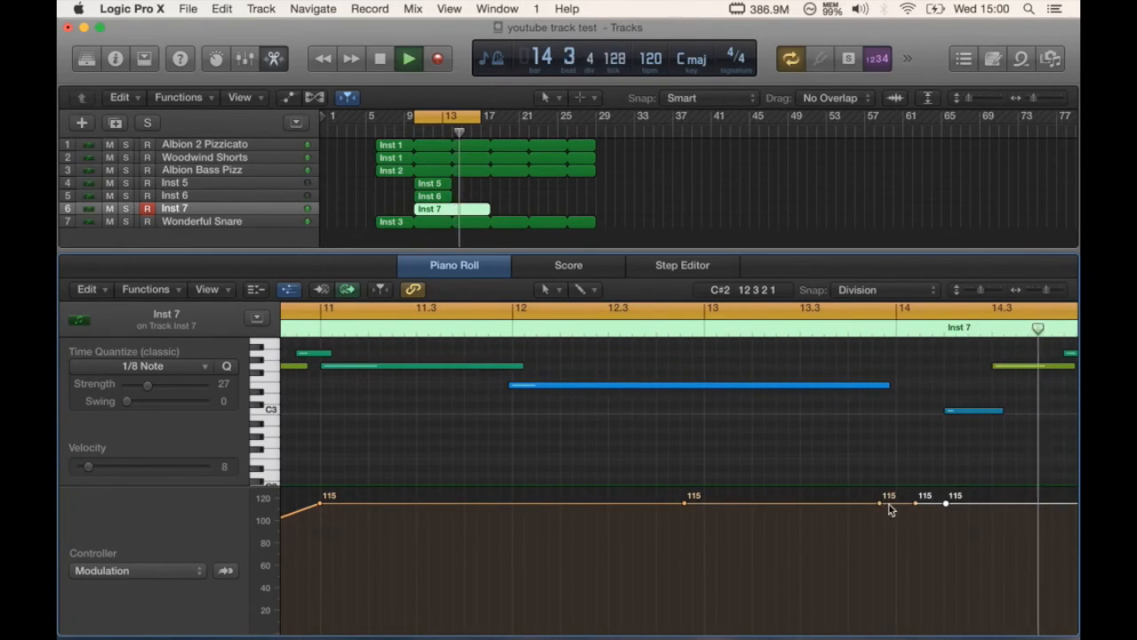
drag(879, 504, 886, 617)
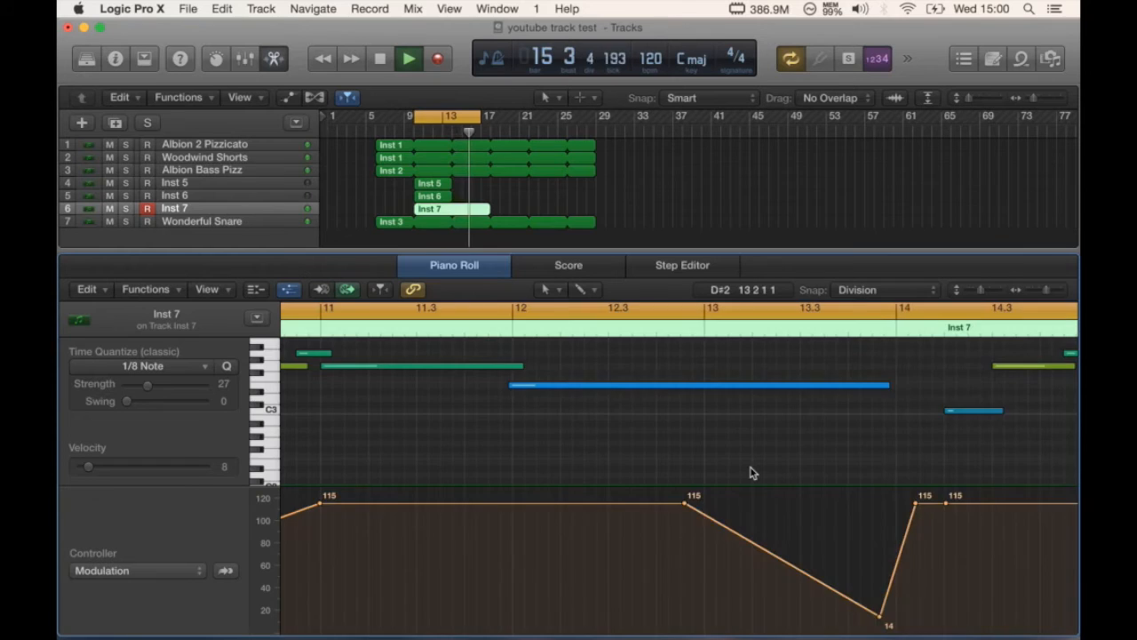
- Shift the opening modulation ramp slightly later to meet the first note, and play from bar 10 with cycle mode off
scroll(753, 473, left, 3)
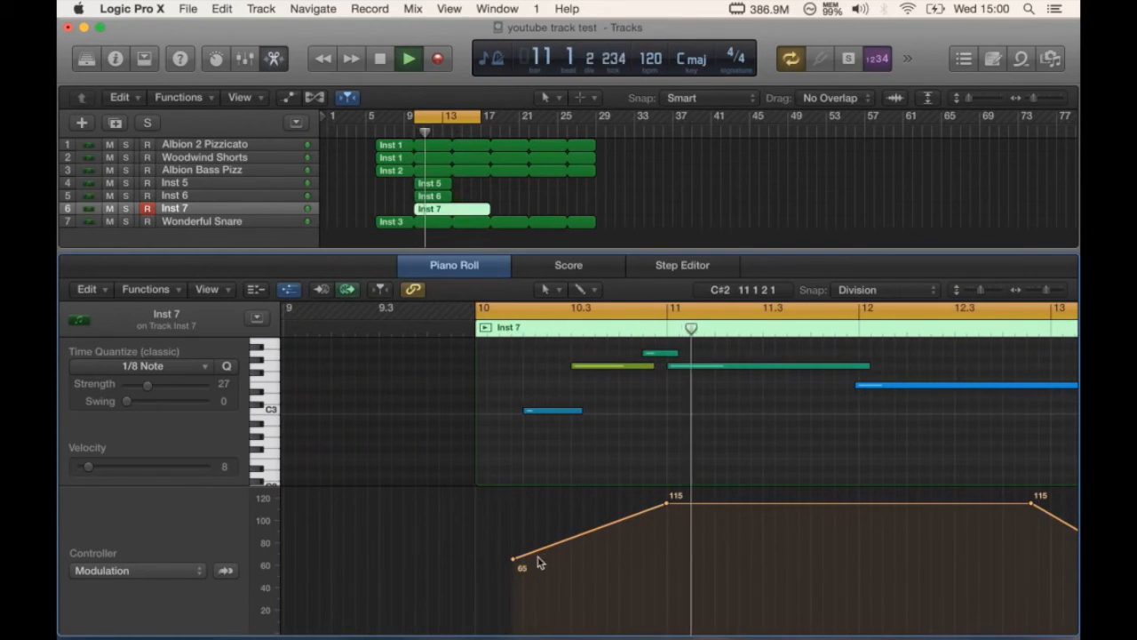
drag(512, 558, 523, 562)
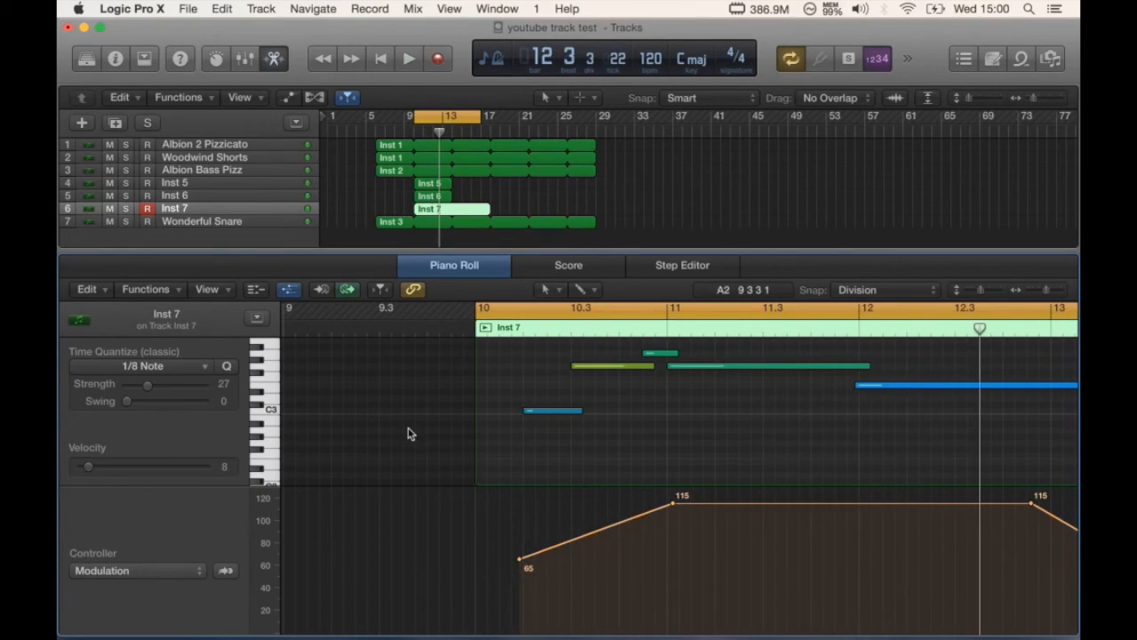
key(super+Left)
scroll(409, 434, right, 5)
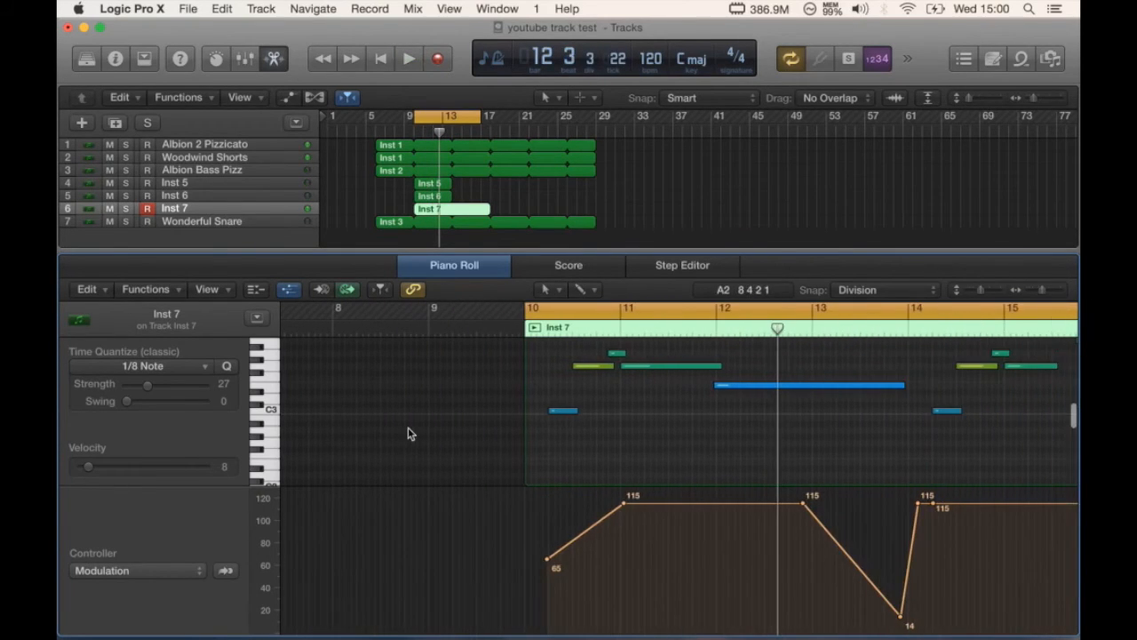
click(576, 314)
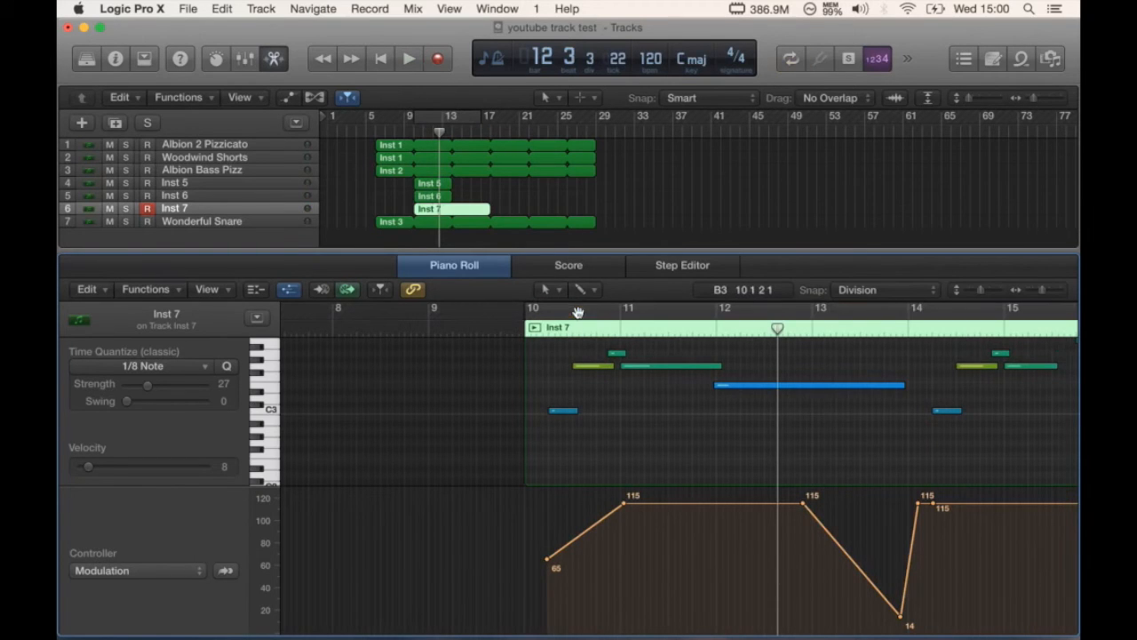
click(518, 331)
key(space)
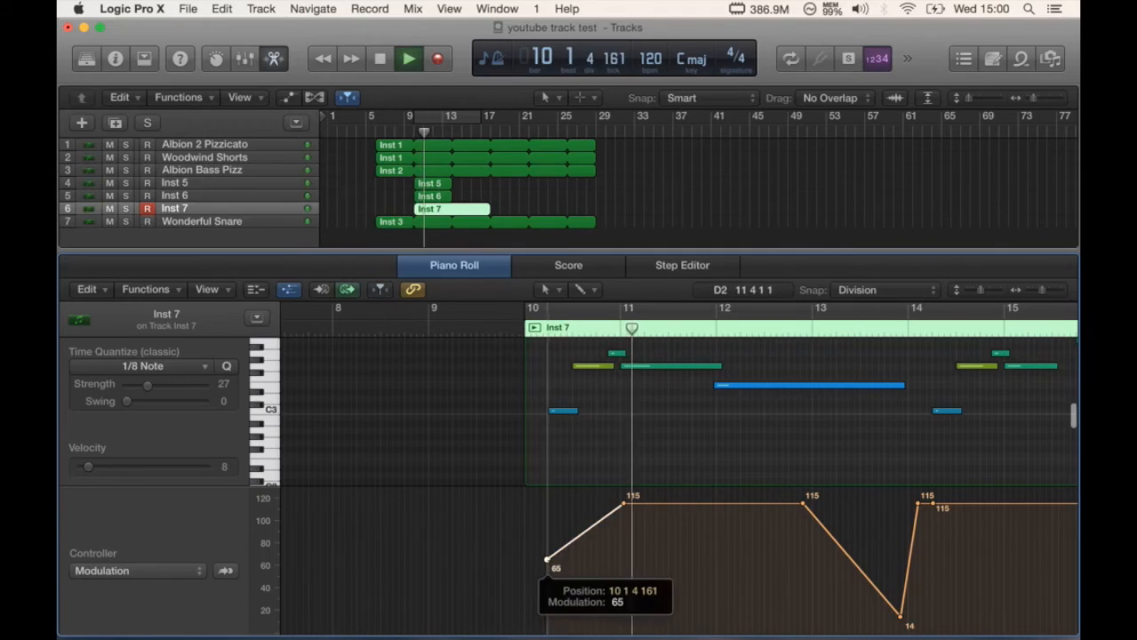
- Shape a small modulation dip at bar 12 with points of 115, 103 and 118
drag(625, 505, 616, 504)
click(685, 504)
click(708, 504)
click(745, 503)
drag(711, 506, 746, 500)
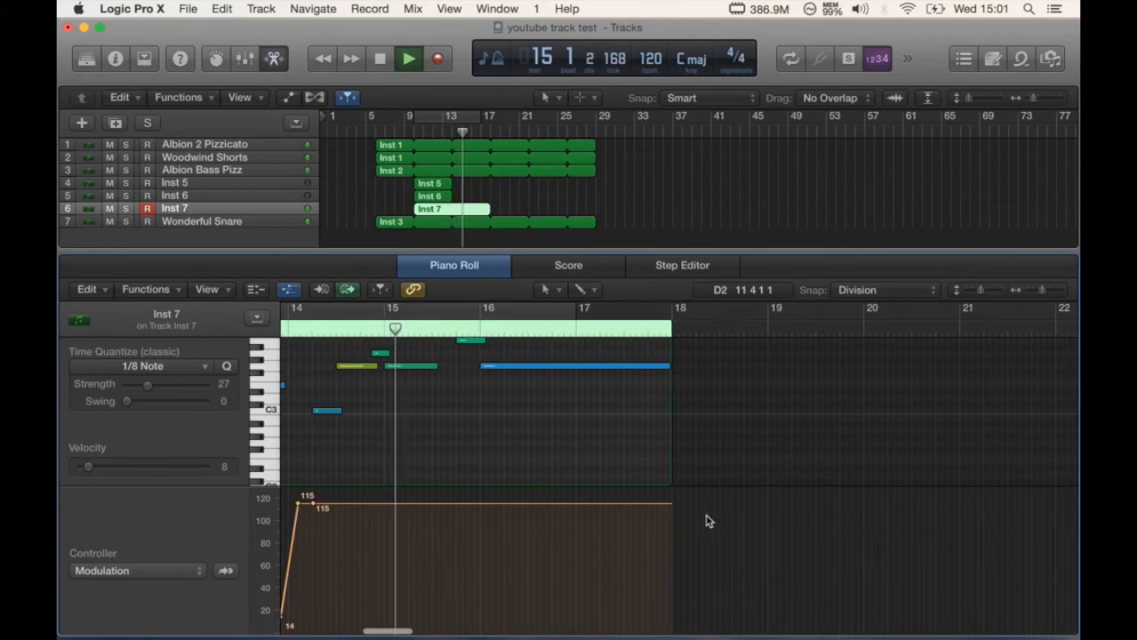
scroll(536, 539, left, 3)
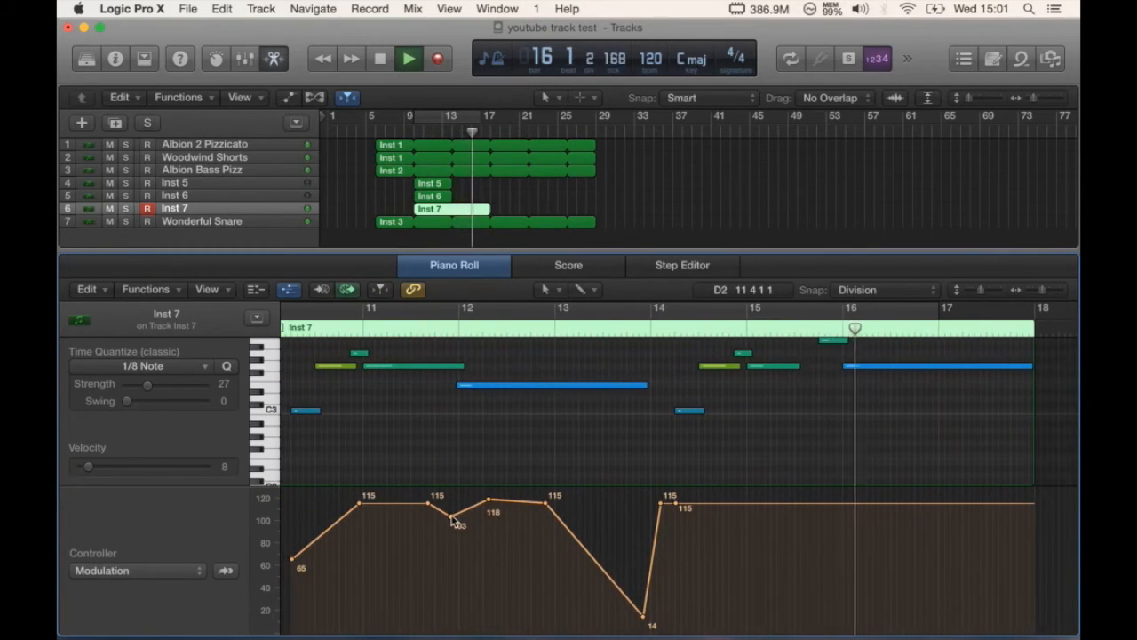
drag(450, 515, 458, 517)
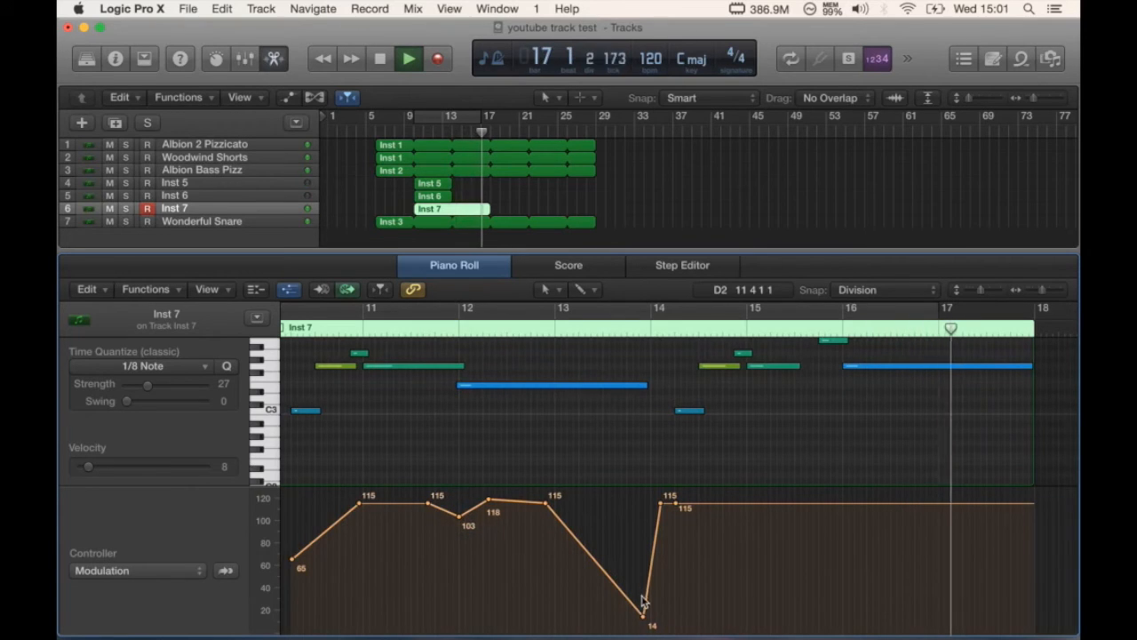
- Reshape the modulation around bar 14 to rise from 36 through 57 to 115 after bar 15, and replay the passage
drag(643, 613, 642, 590)
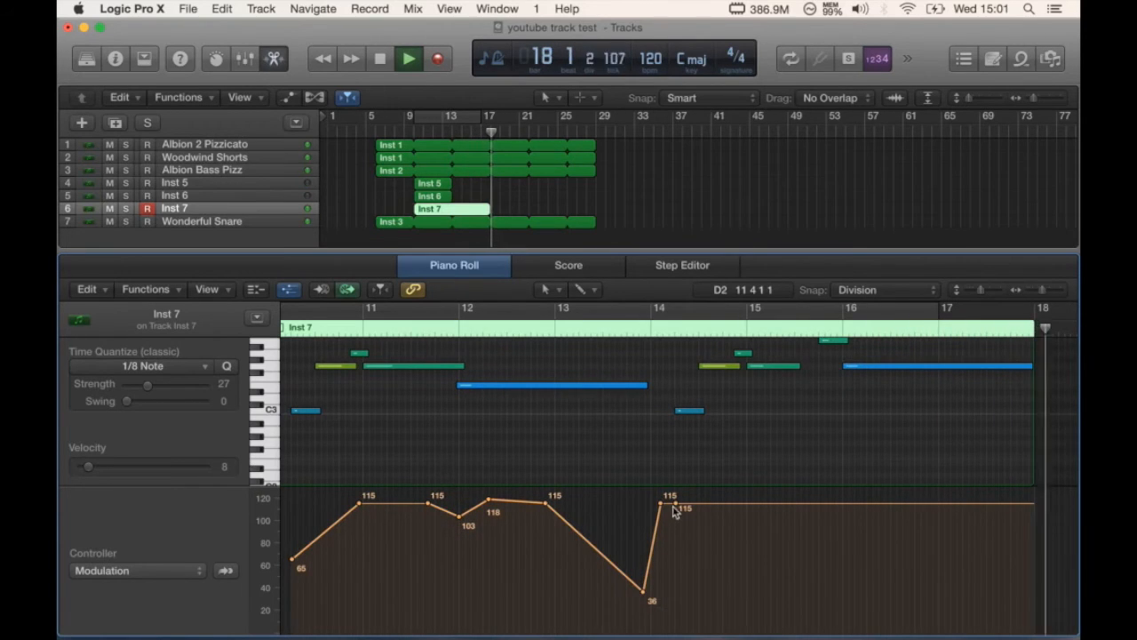
drag(675, 507, 672, 567)
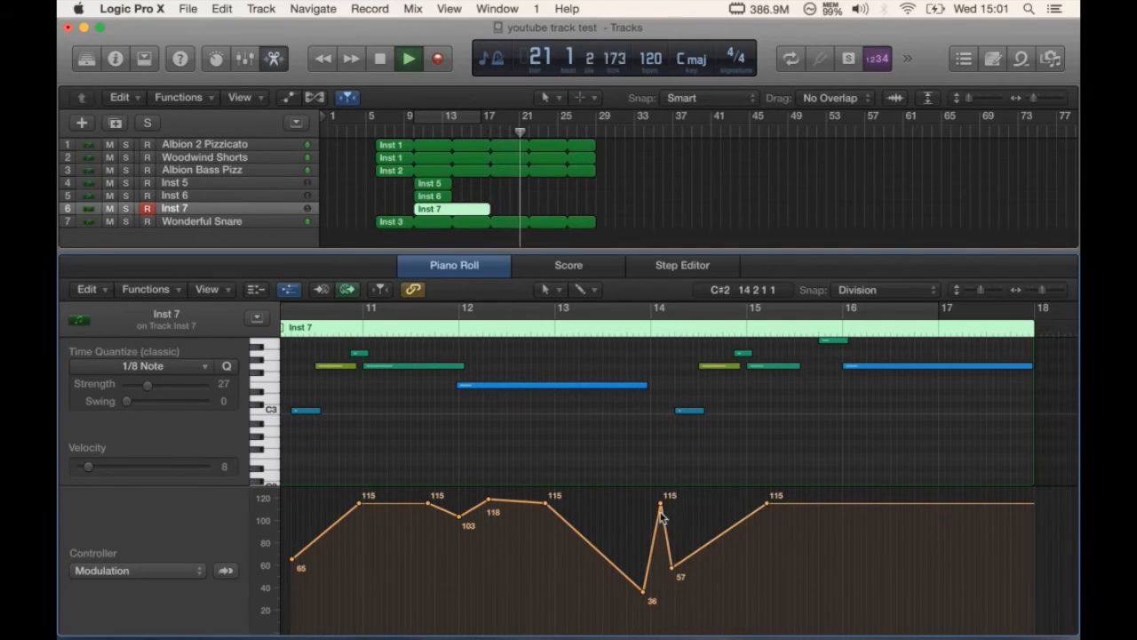
double_click(660, 507)
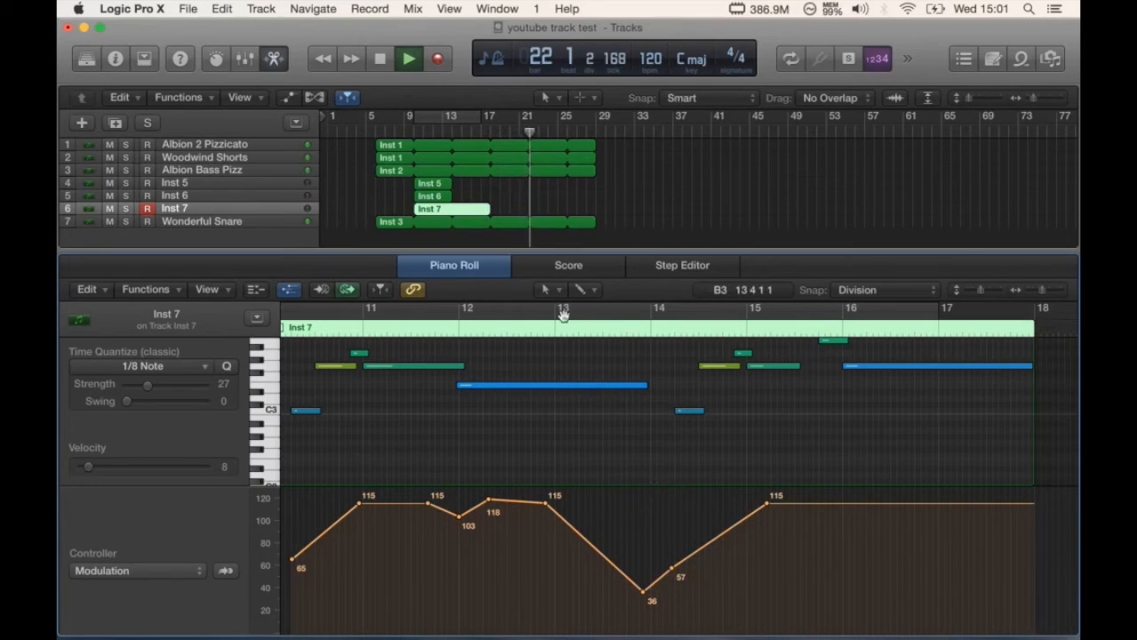
click(439, 336)
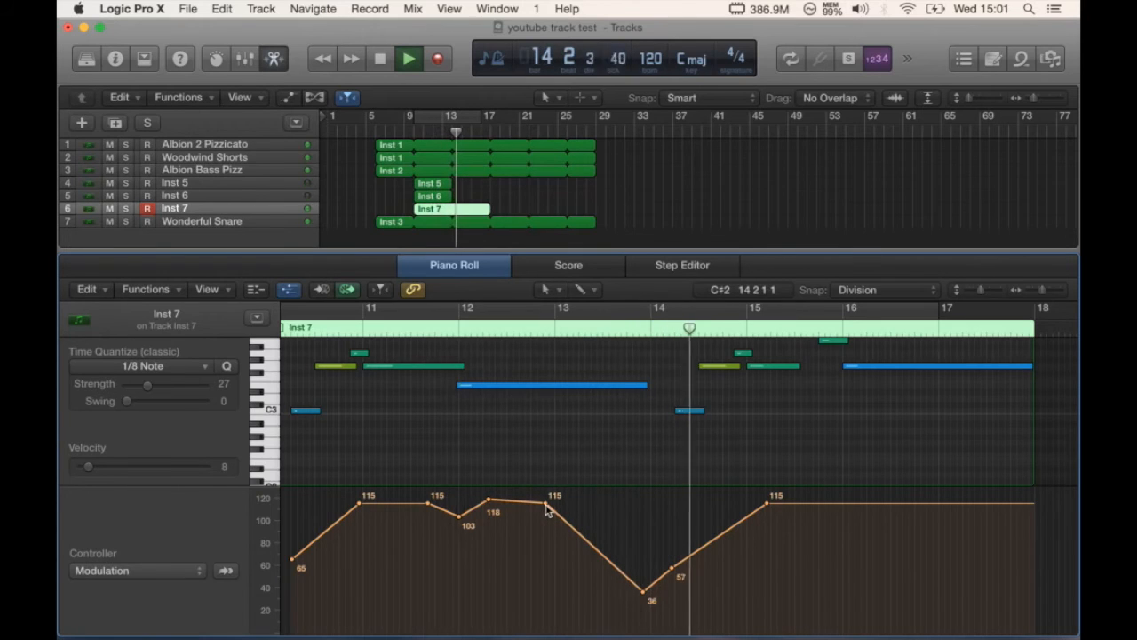
- Add a modulation fade from 115 shortly after bar 16 down to about 36 at the region's end, and stop playback
scroll(811, 533, up, 1)
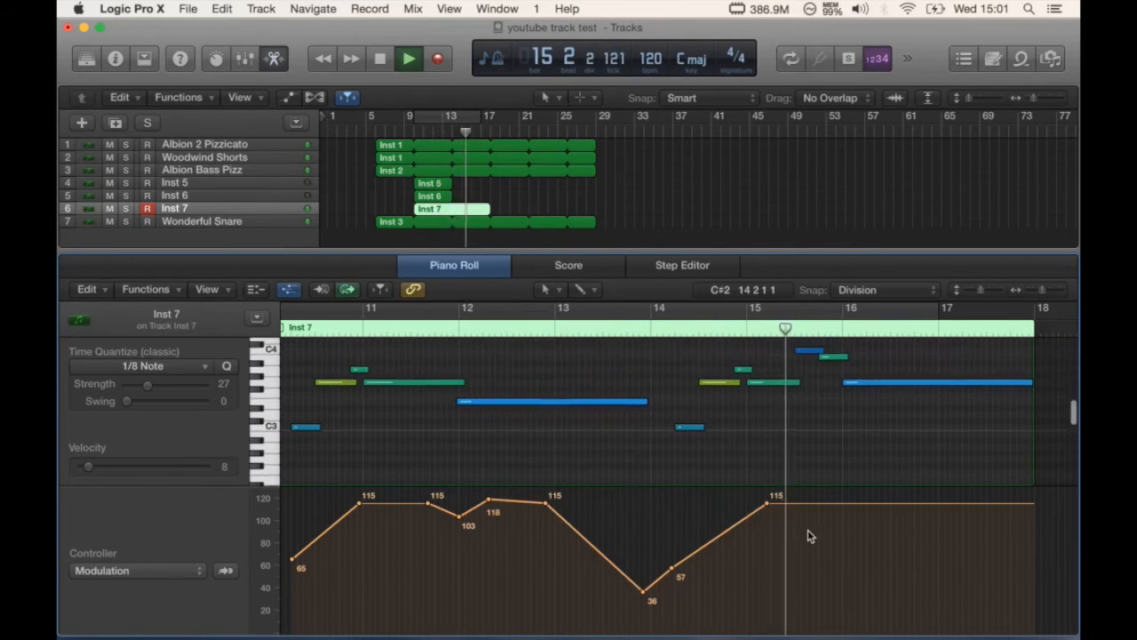
click(864, 504)
click(1011, 504)
drag(1013, 505, 1031, 592)
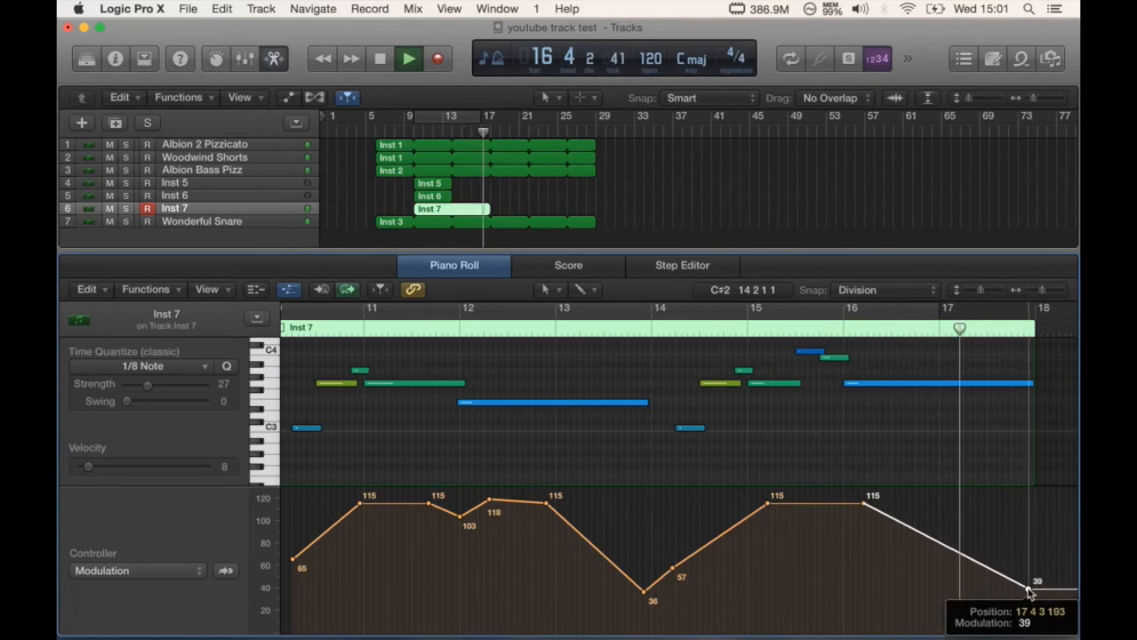
drag(865, 503, 882, 504)
key(space)
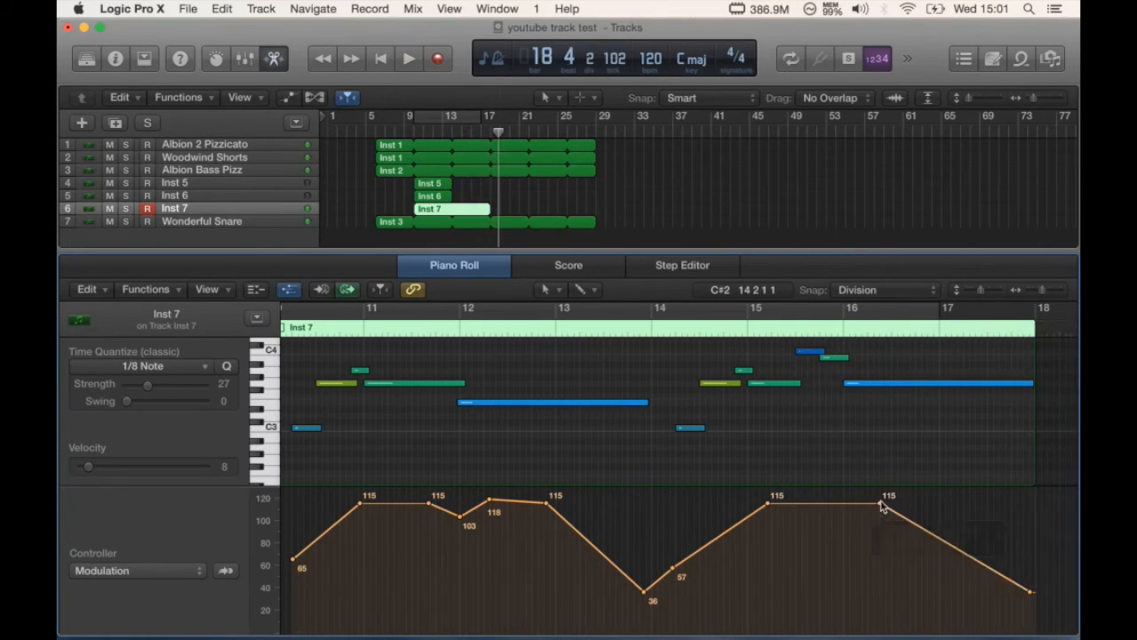
- Redraw the modulation points with the Pencil tool as a smooth freehand curve from the first note to just after bar 16
click(546, 291)
click(652, 333)
scroll(690, 501, left, 3)
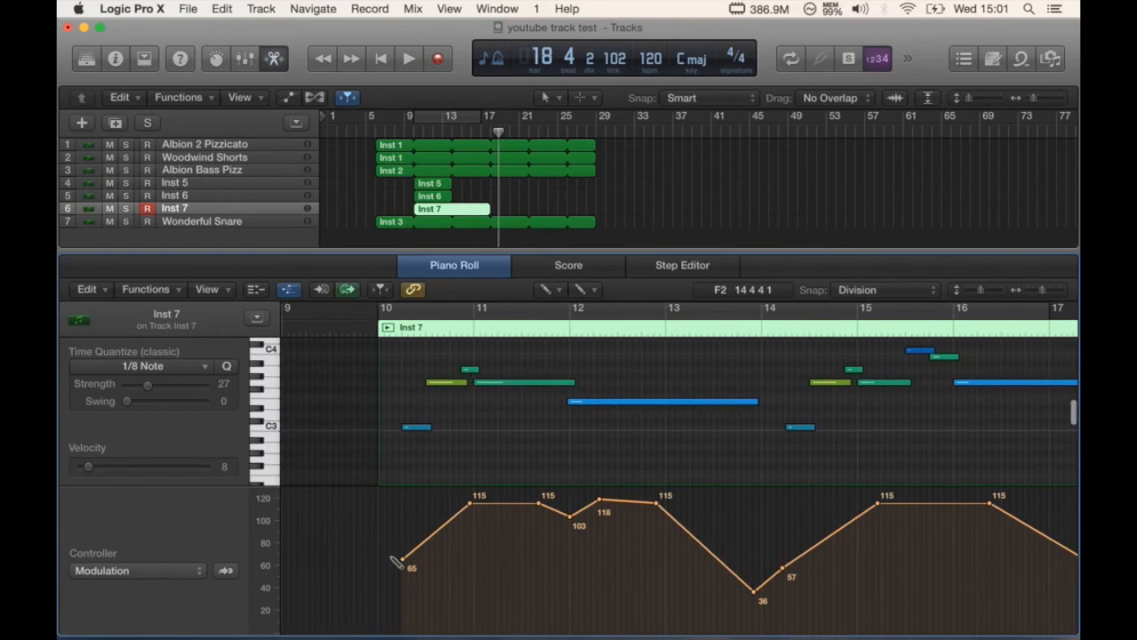
mouse_move(407, 563)
mouse_down()
mouse_move(484, 508)
mouse_move(516, 500)
mouse_move(571, 512)
mouse_move(678, 504)
mouse_move(762, 576)
mouse_move(811, 556)
mouse_move(870, 505)
mouse_move(991, 502)
mouse_up()
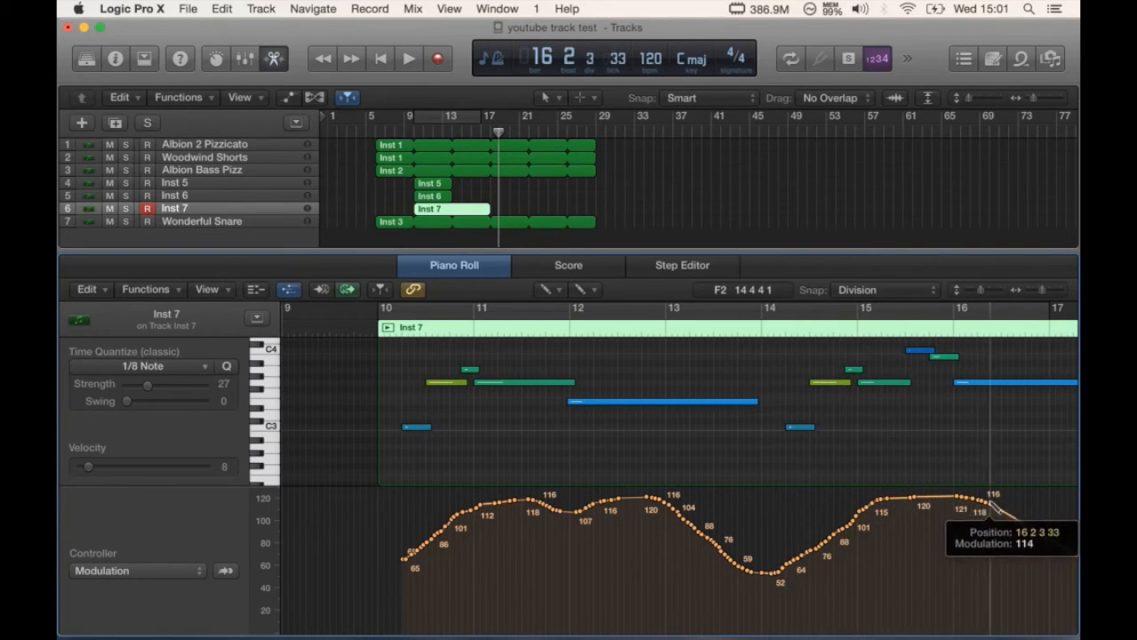
- Play back the smoothed modulation curve with the cycle range on, and turn cycle mode off
click(446, 119)
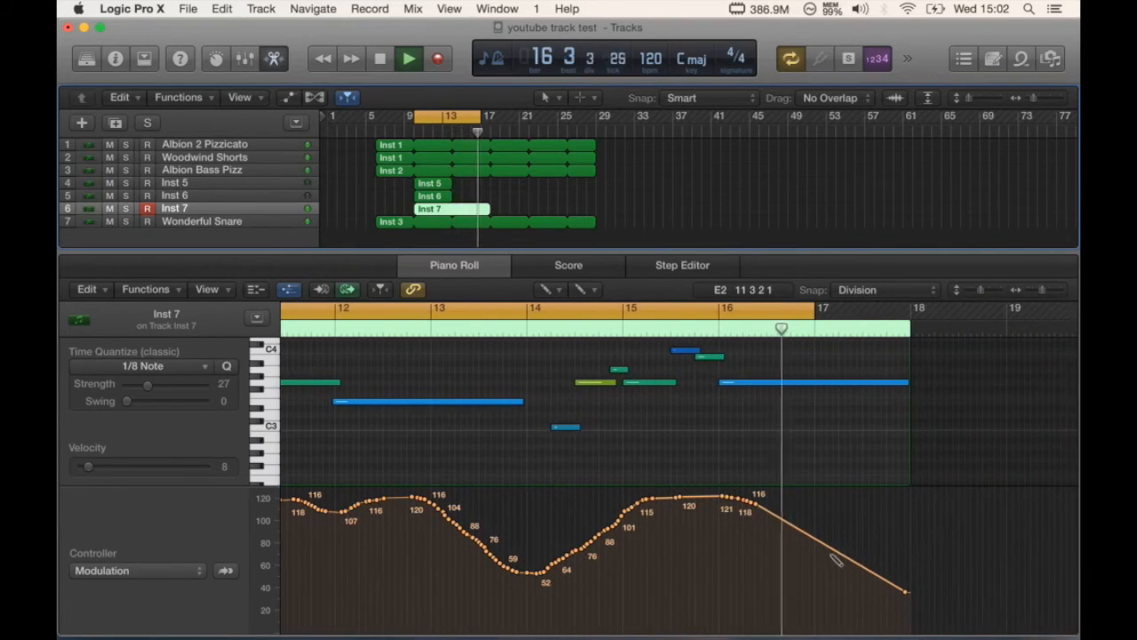
click(795, 309)
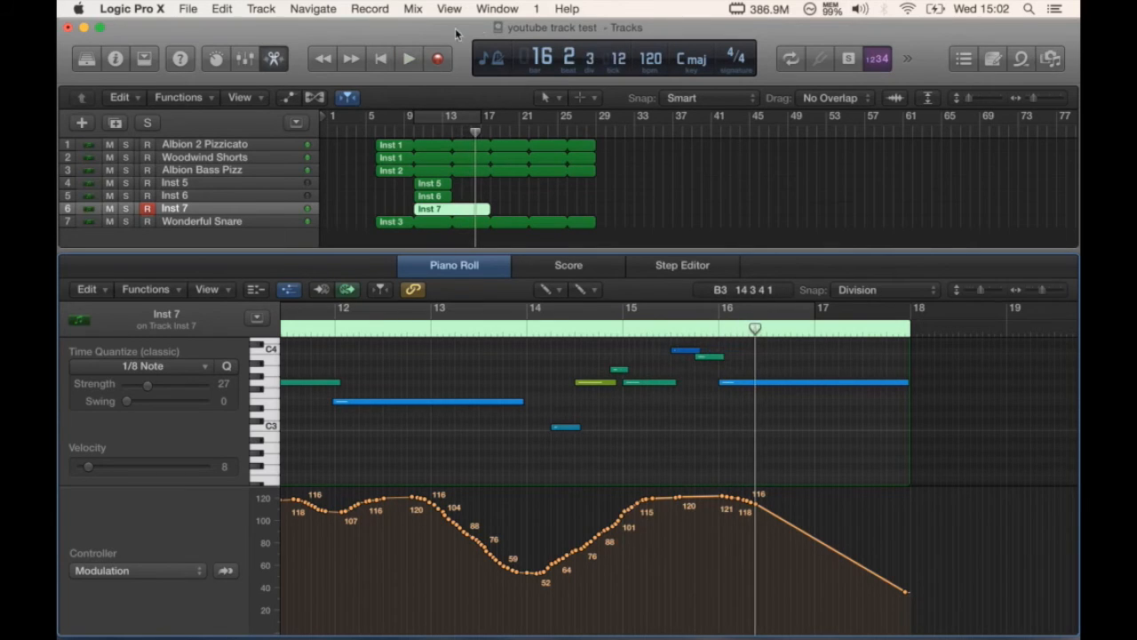
- Turn the cycle range back on and rename the Inst 7 track as Viola Solo Legato
click(435, 120)
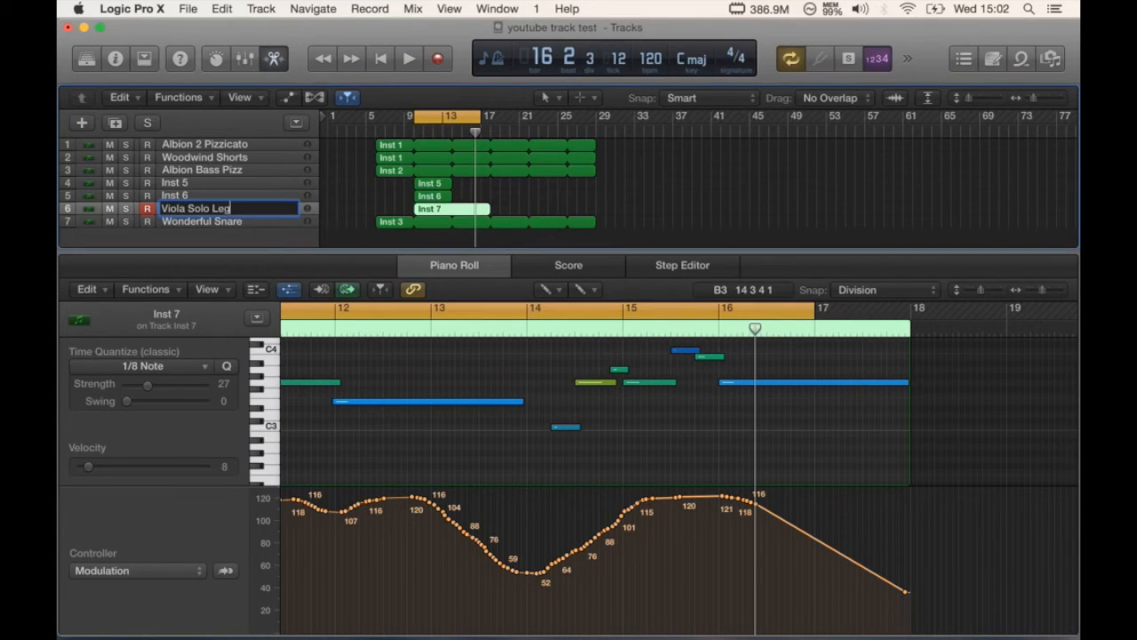
key(Return)
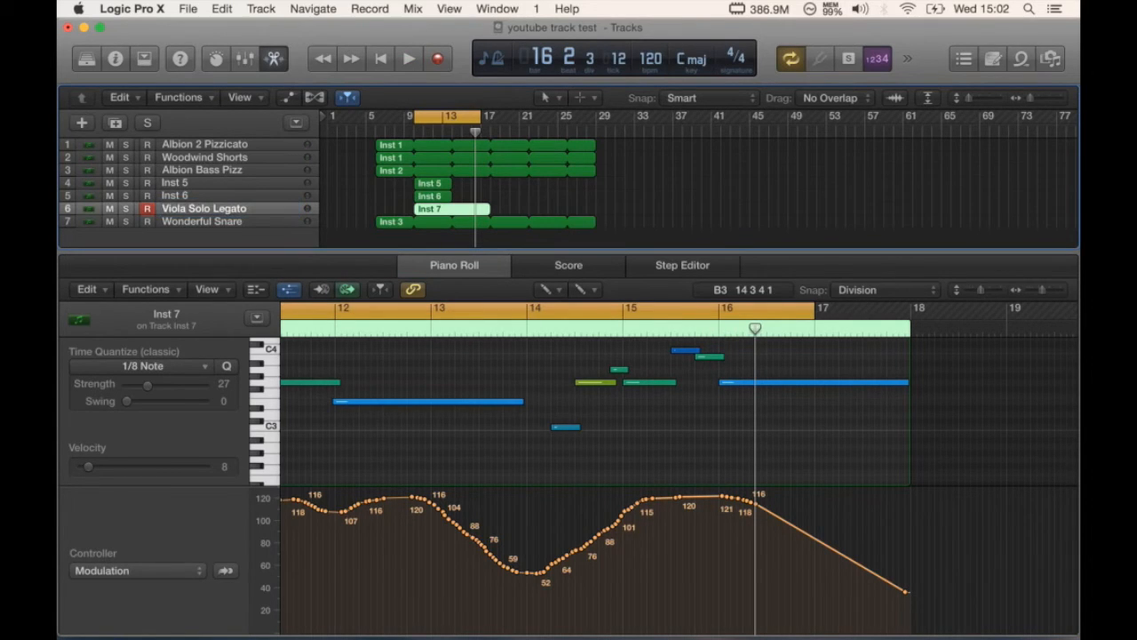
- Solo the Inst 6 track, start playback, and rename the track as Celeste
click(126, 195)
key(space)
double_click(174, 195)
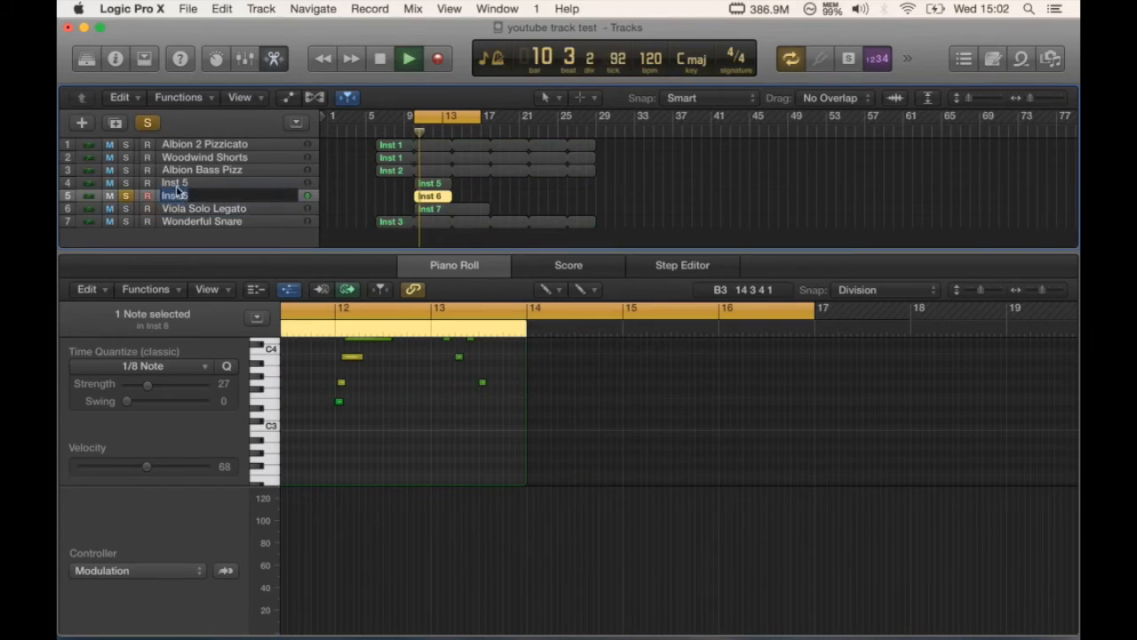
text(Cele)
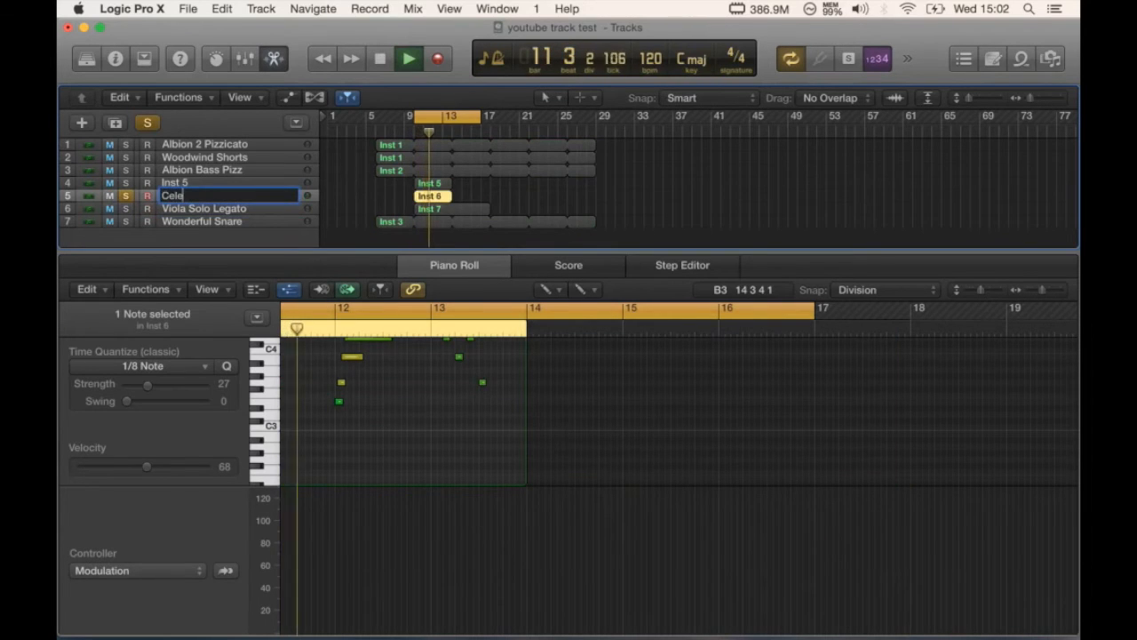
key(Return)
- Solo the Inst 5 track and rename it as Glocken, clearing all solos and playing the full arrangement again
click(126, 183)
double_click(182, 183)
text(Glocken)
key(Return)
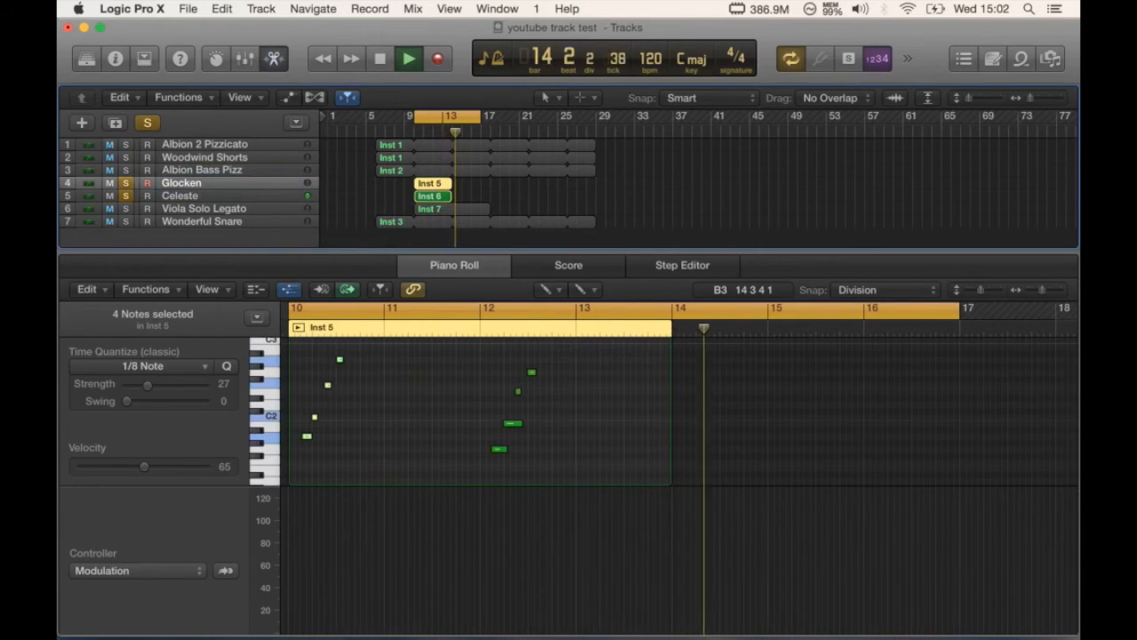
click(151, 122)
key(space)
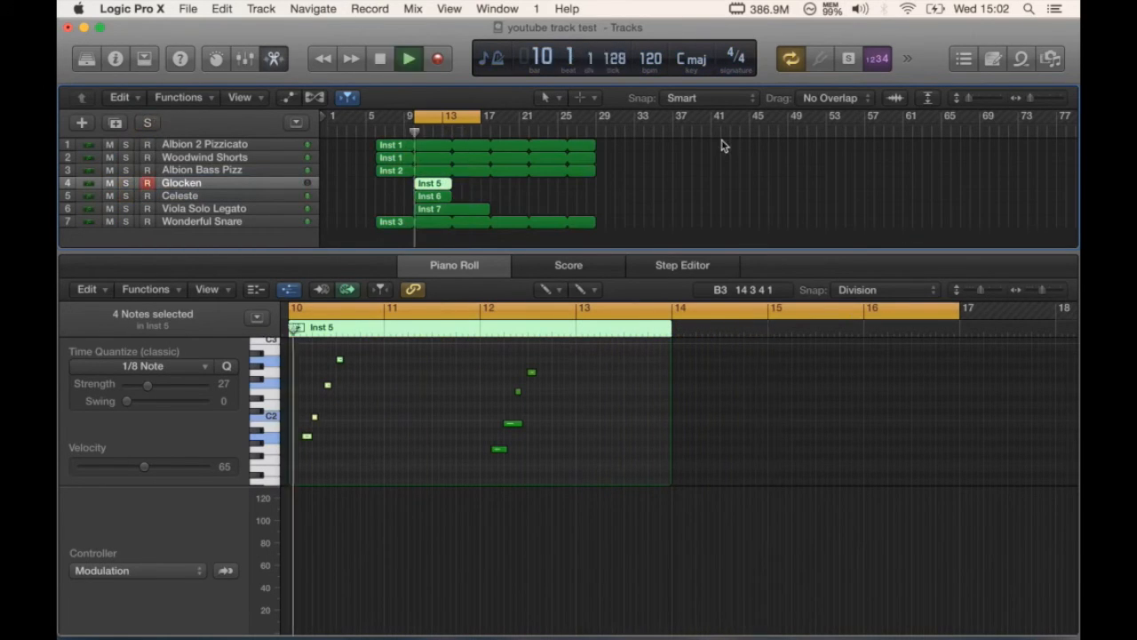
- Duplicate the Viola Solo Legato track to get a new instrument track directly below it
click(269, 211)
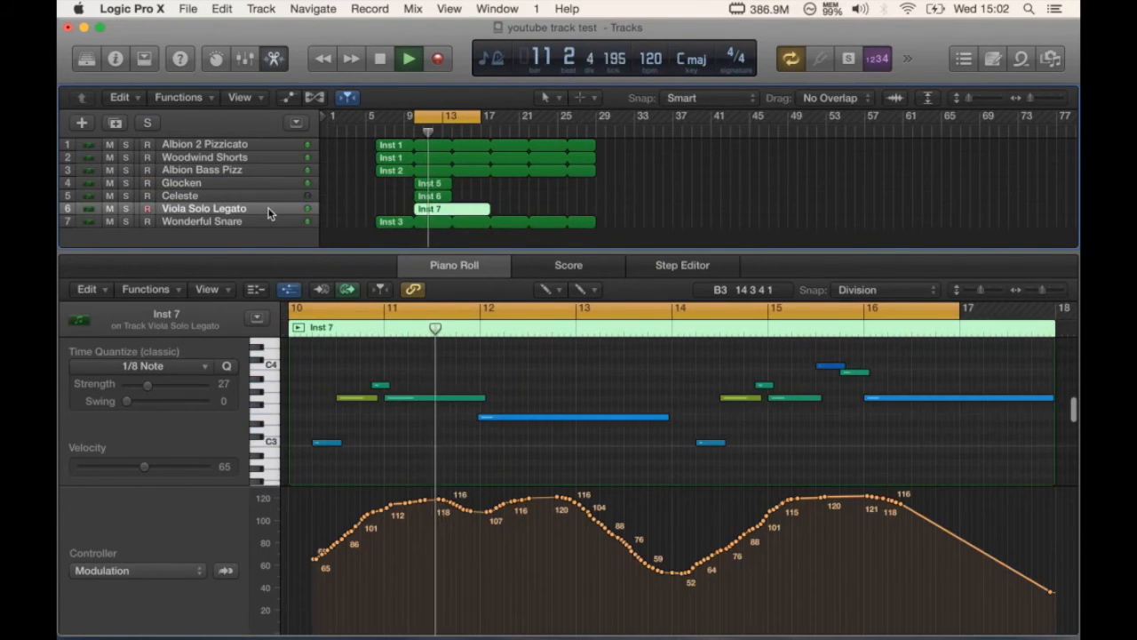
click(123, 125)
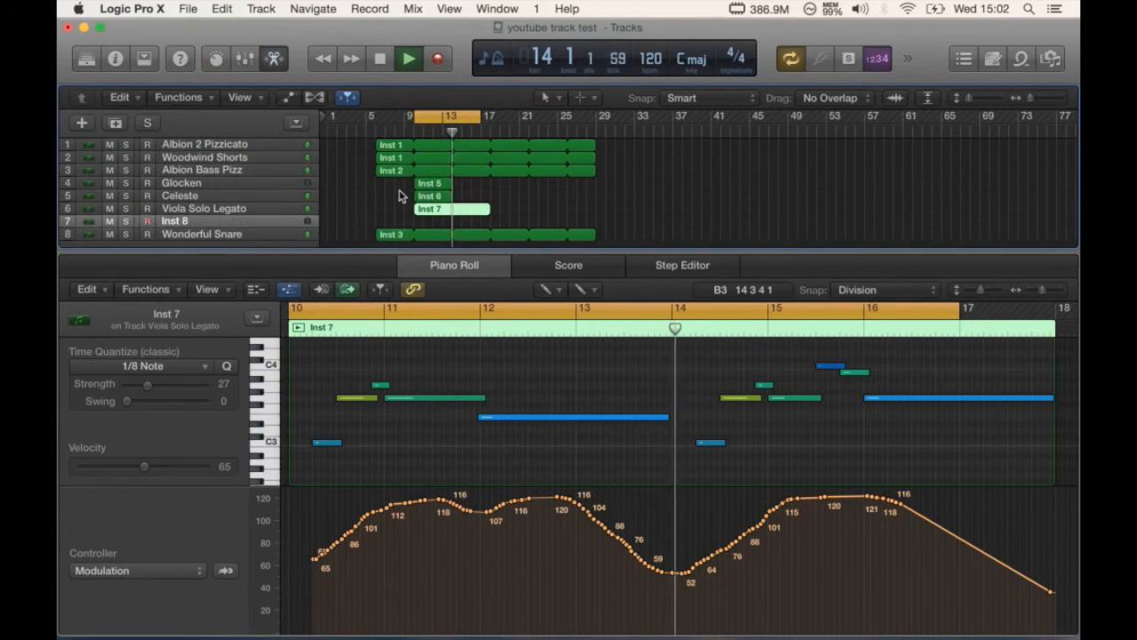
scroll(445, 199, down, 1)
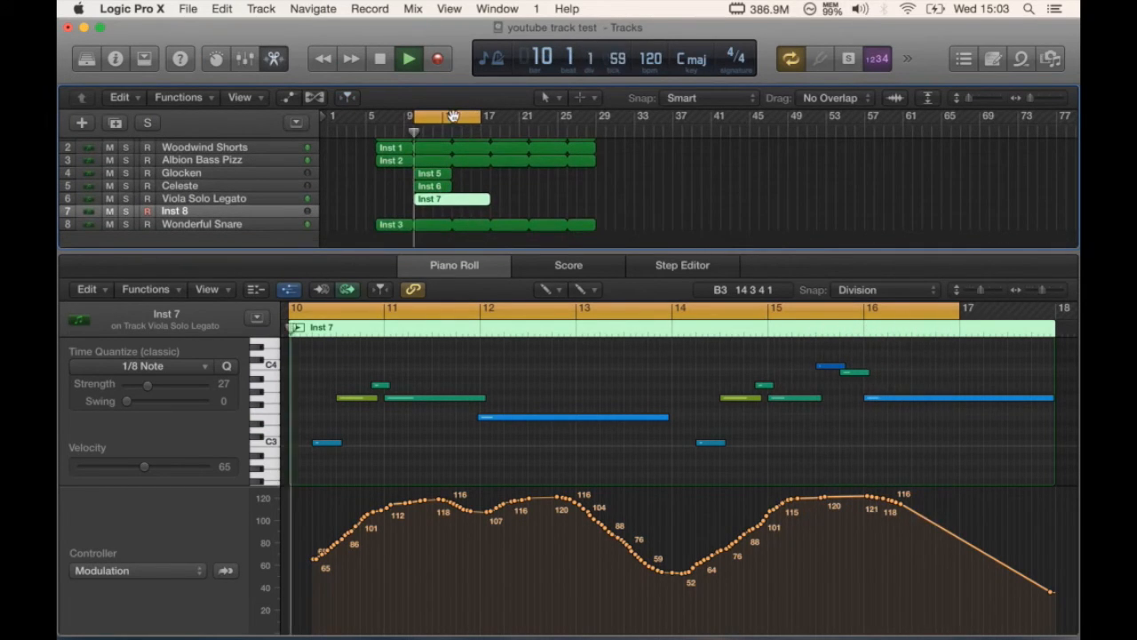
- Stop playback, extend the cycle range to bar 18, and copy the viola's Inst 7 region onto the new Inst 8 track
key(space)
drag(479, 120, 488, 120)
drag(425, 201, 424, 213)
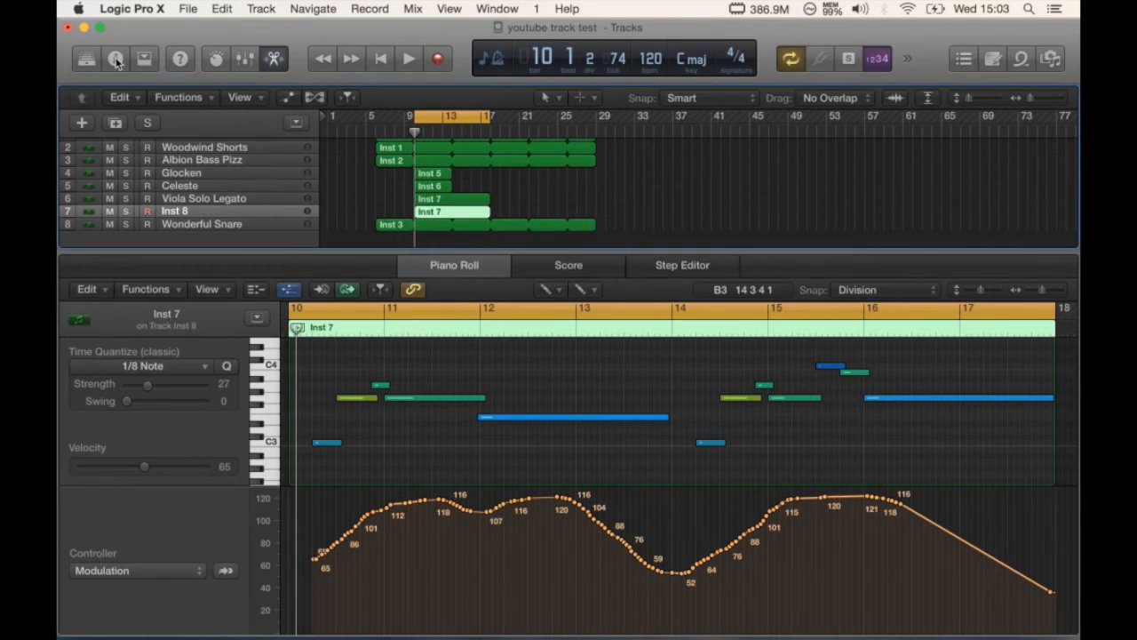
- Replace the Solo Viola legato patch in the Inst 8 track's Kontakt with Solo Cello legato NV-V BPD
click(87, 58)
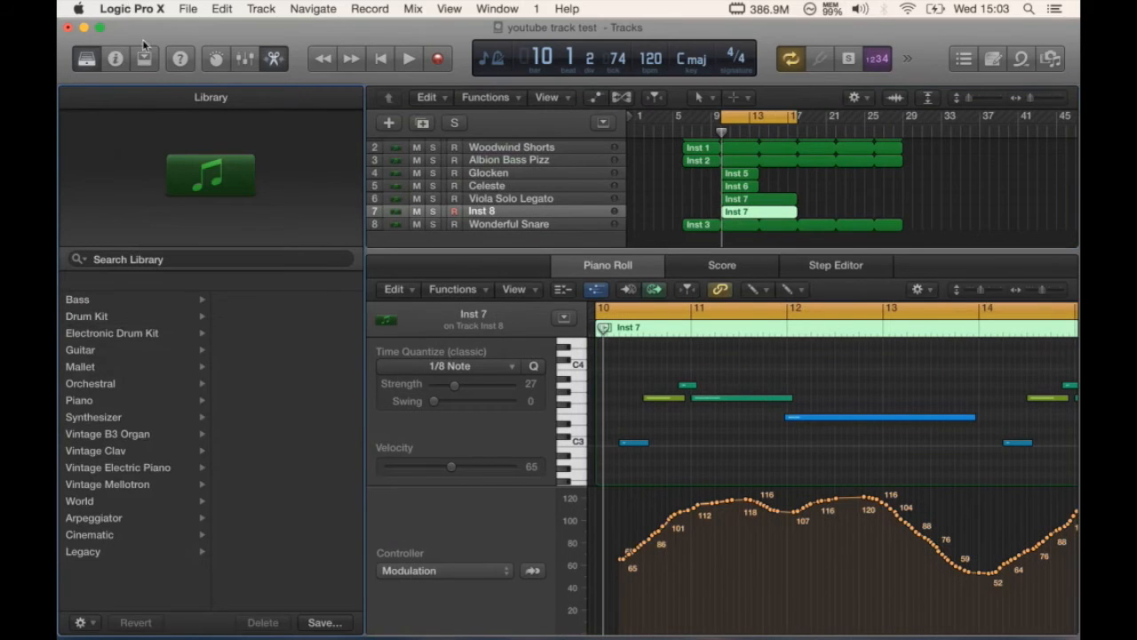
click(115, 59)
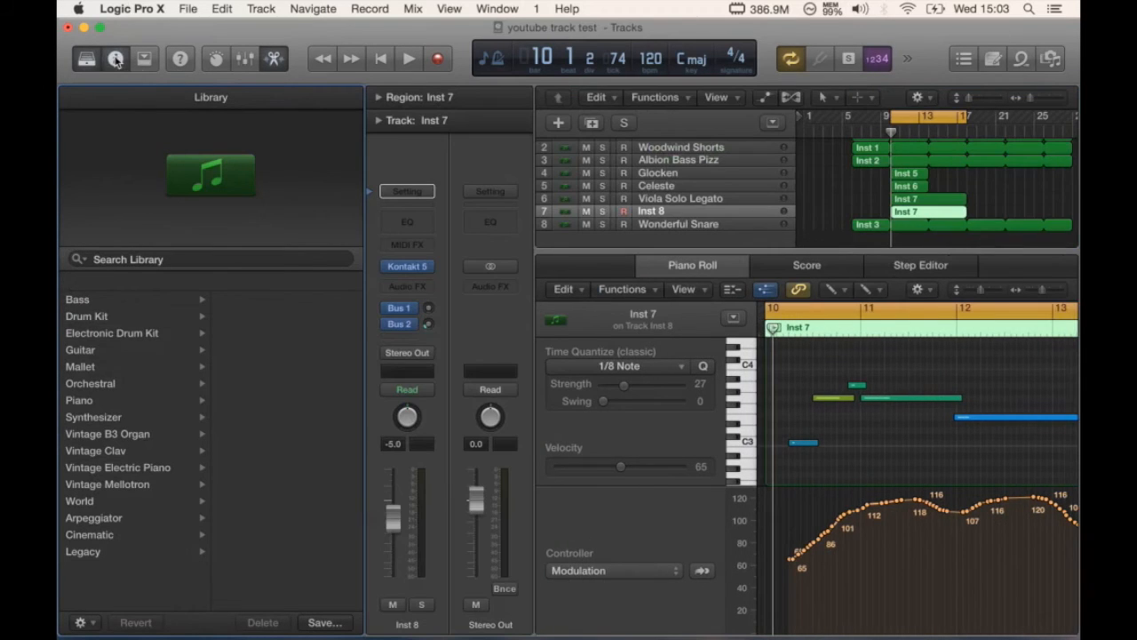
click(407, 267)
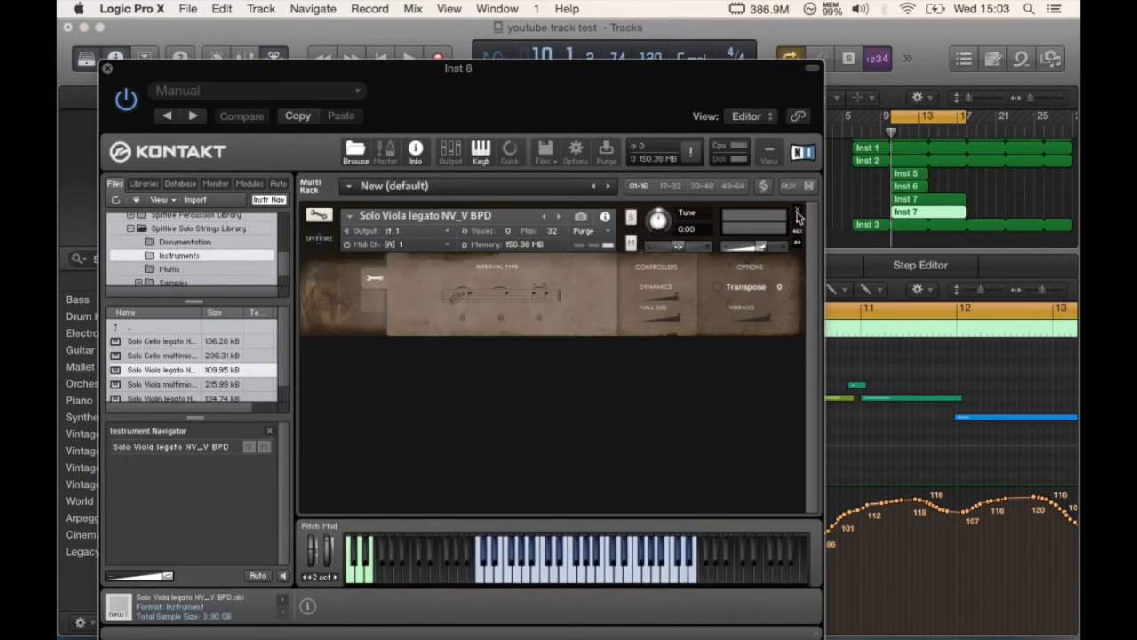
click(796, 210)
click(625, 244)
drag(169, 343, 474, 293)
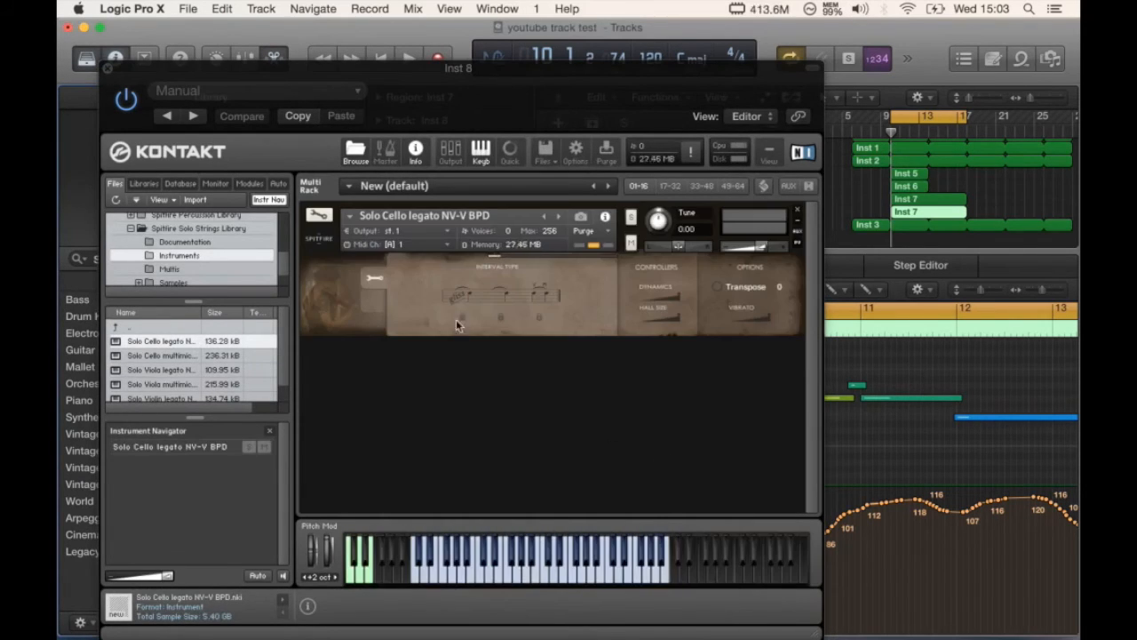
click(108, 69)
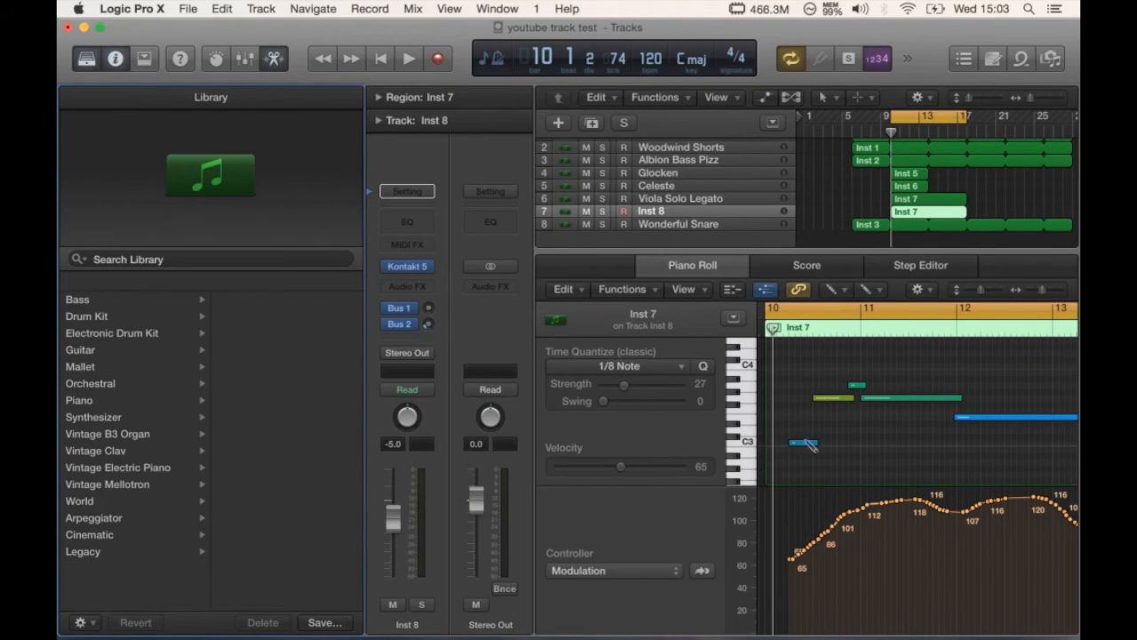
- Switch to the Pointer tool, delete the copied region's first note, and lower the second note to C3
click(834, 291)
click(875, 309)
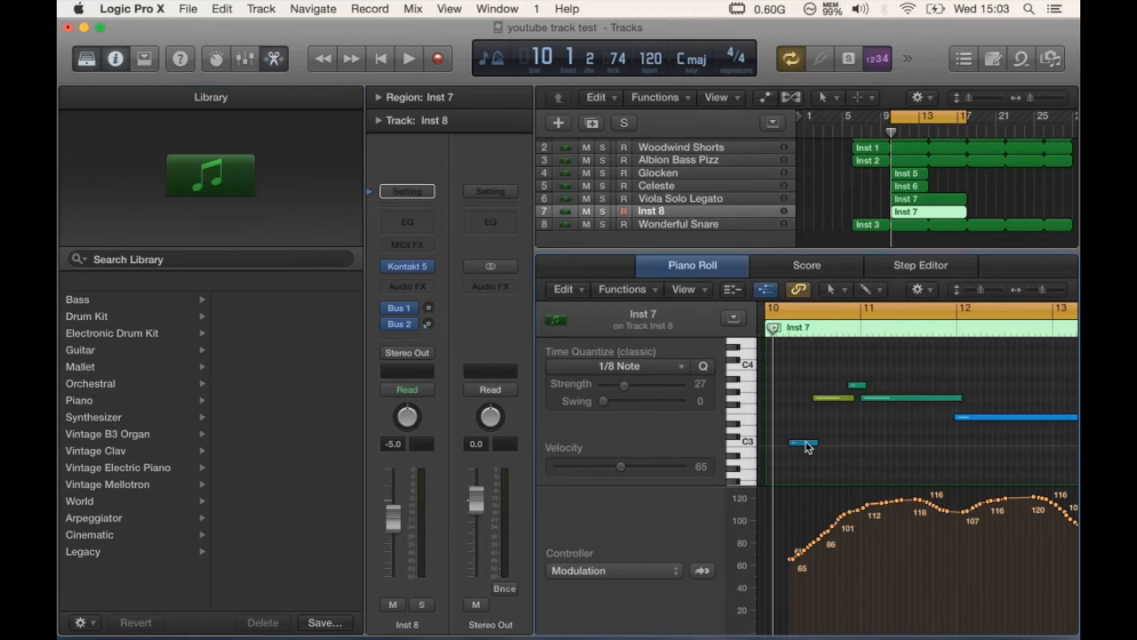
key(space)
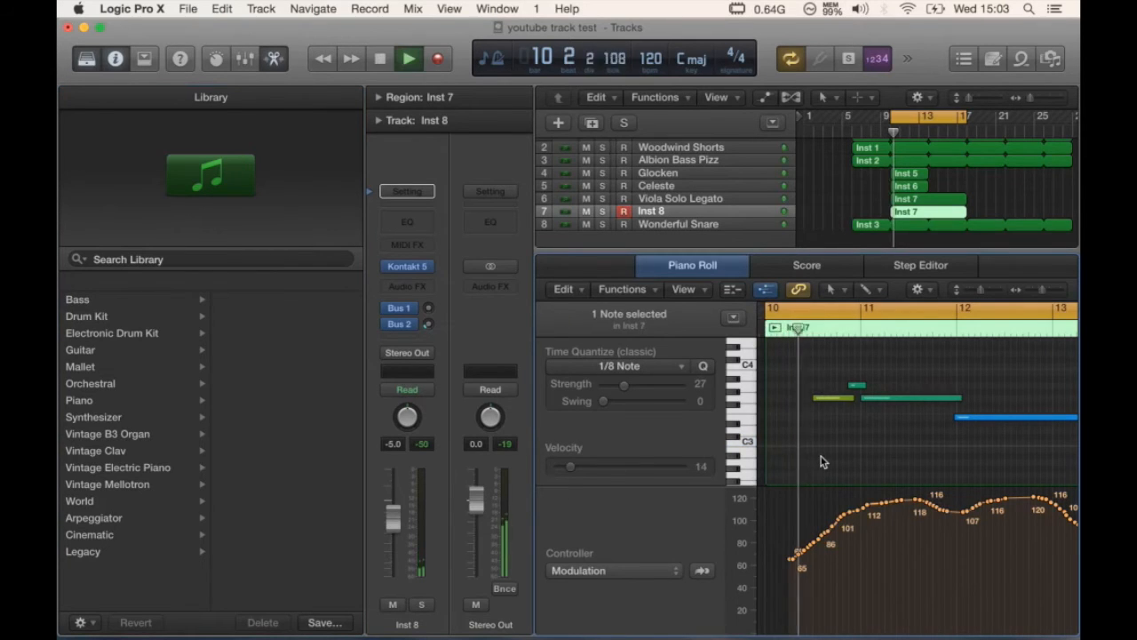
key(space)
drag(831, 403, 831, 447)
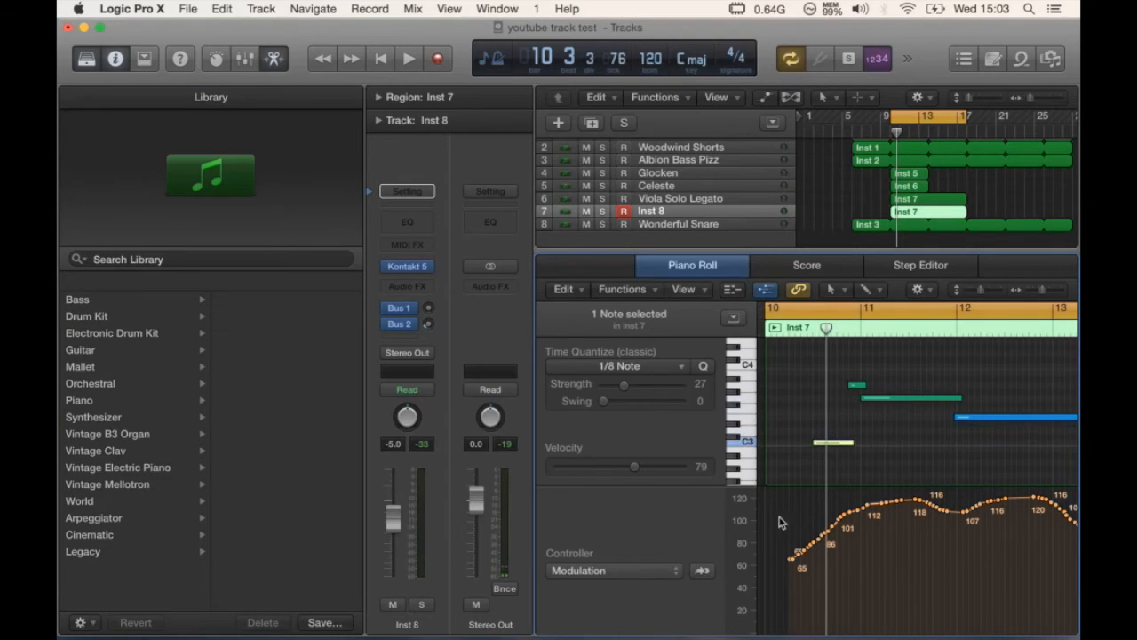
- Delete the modulation points from the start of the copied region to about bar 13
drag(916, 538, 1077, 556)
key(Delete)
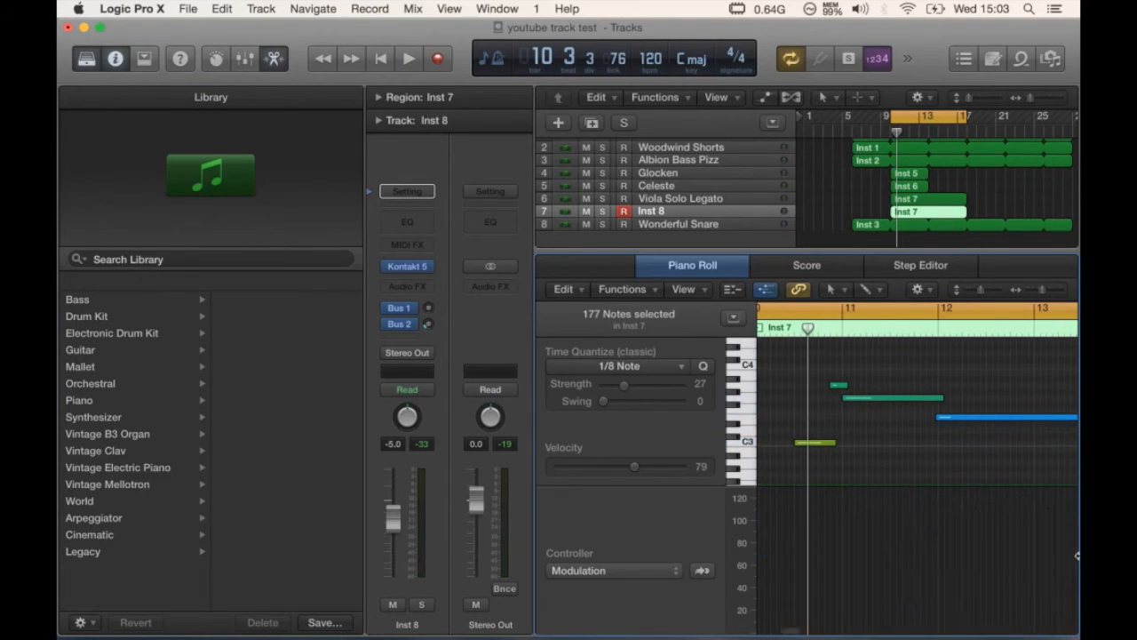
- Replay the start of the cello line, turn cycle mode off, and check the cello patch's controls in Kontakt
key(space)
click(797, 310)
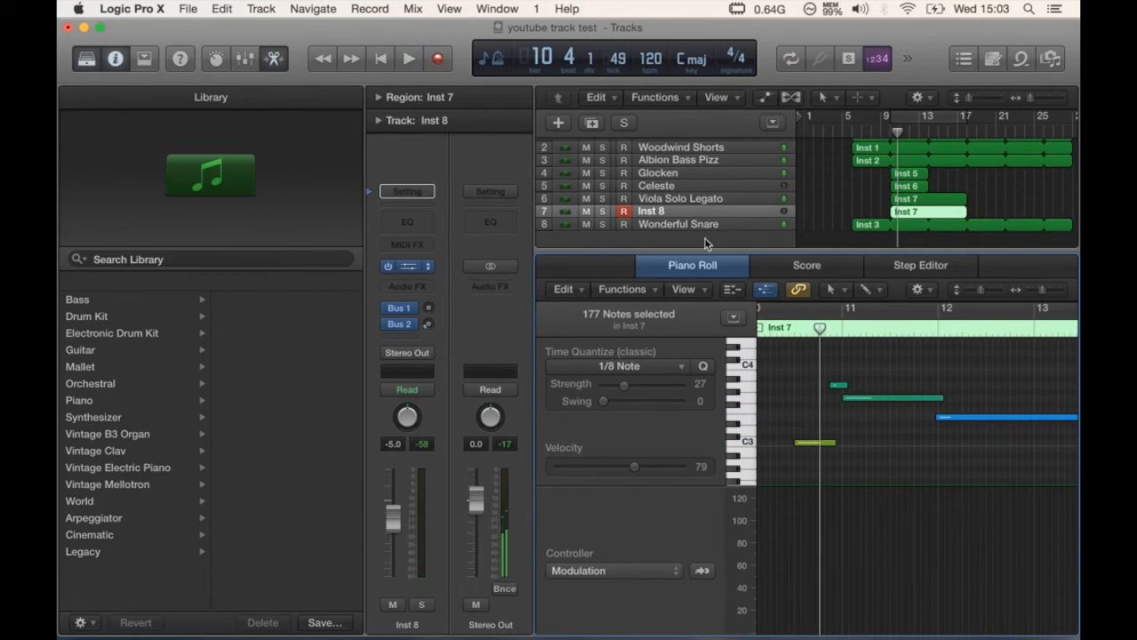
key(v)
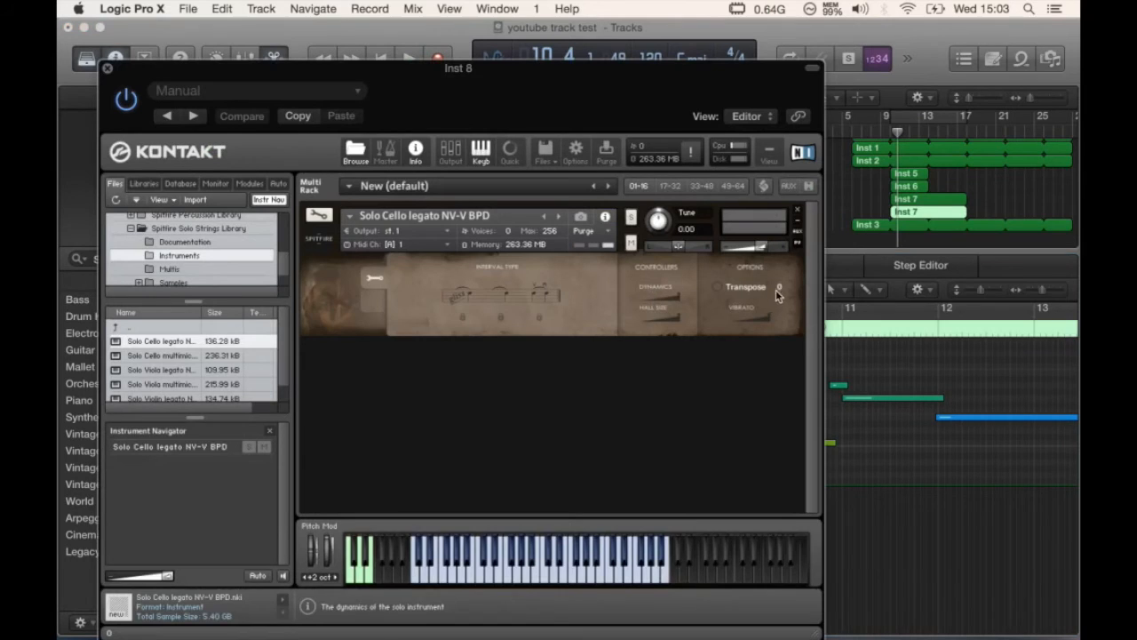
click(107, 70)
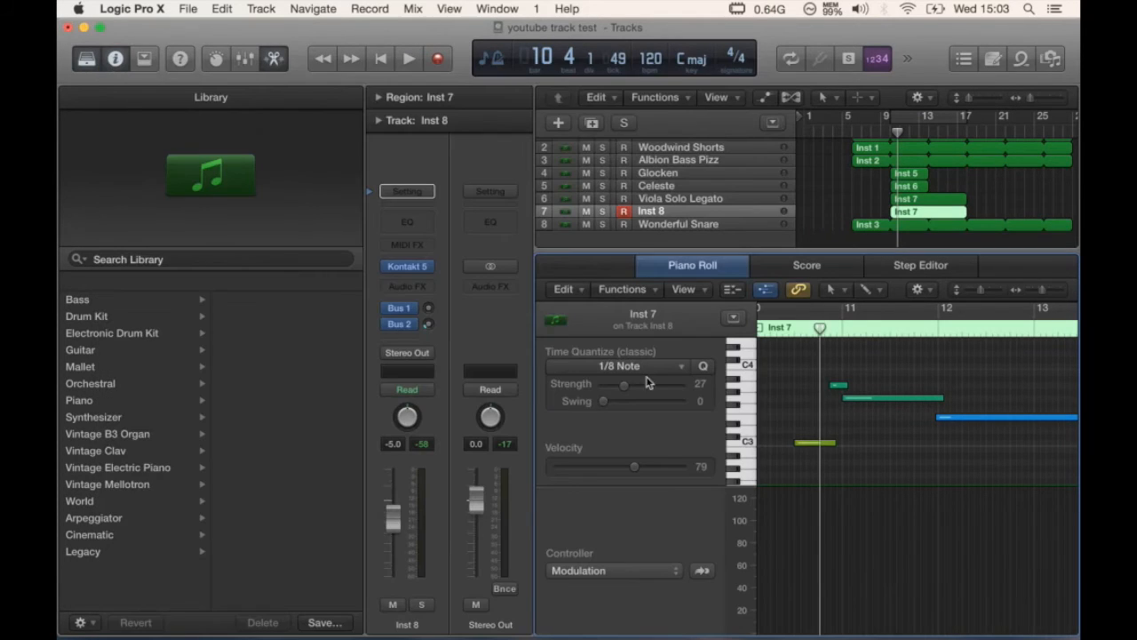
- Delete the notes after the C3 note up to bar 14 in the cello region
key(super+Right)
drag(841, 360, 980, 432)
key(Delete)
scroll(920, 433, right, 2)
click(1030, 417)
key(super+Left)
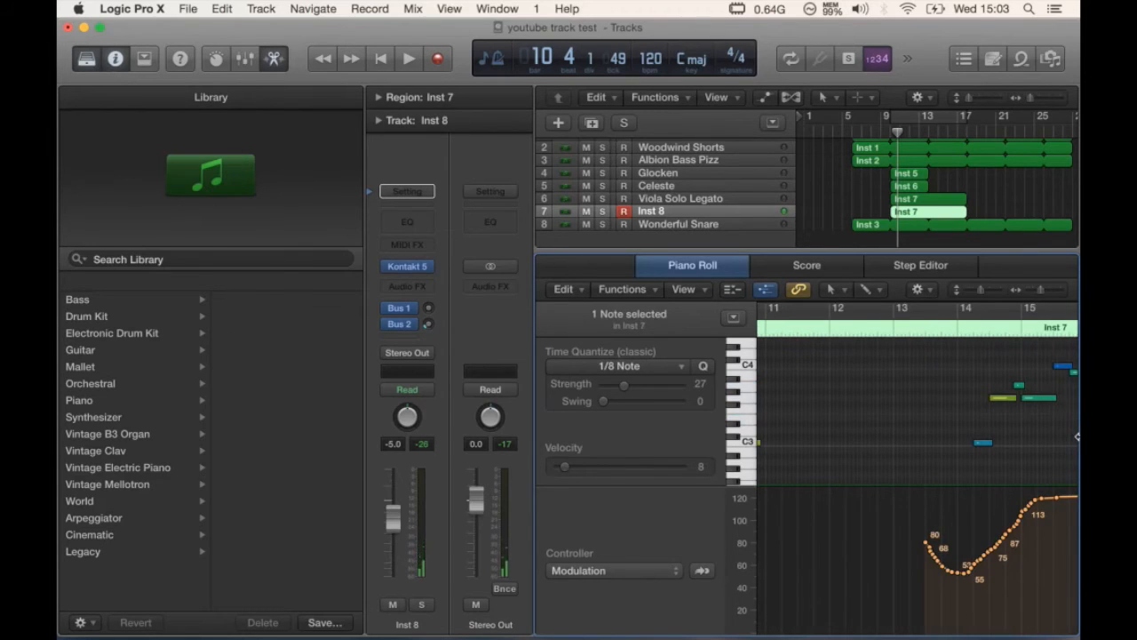
drag(880, 517, 1078, 584)
key(Delete)
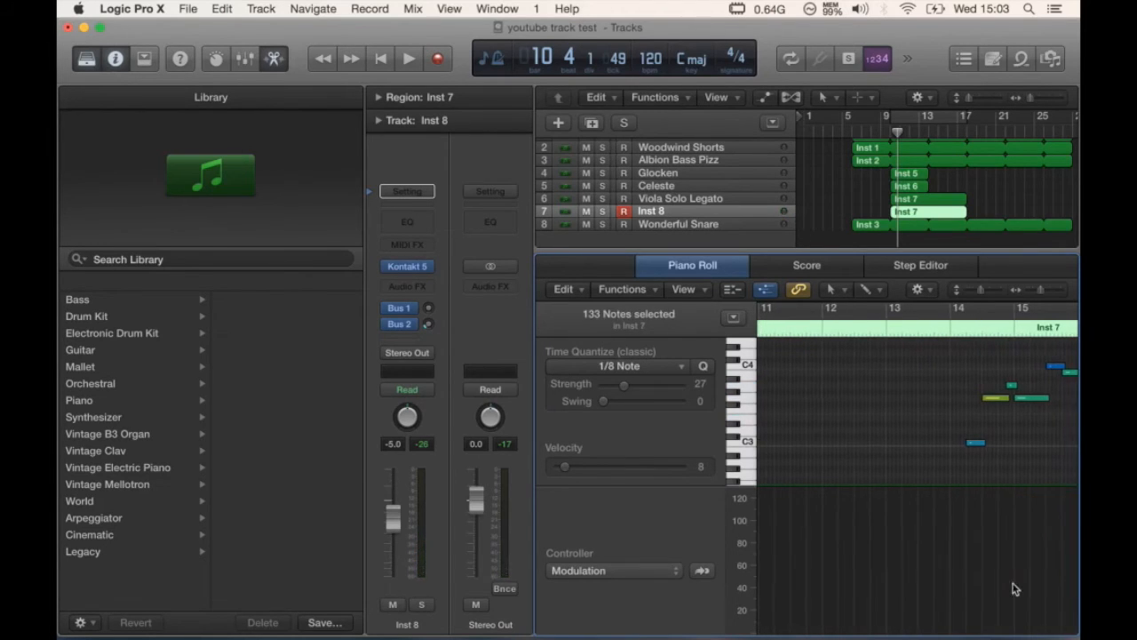
key(super+z)
- Delete the remaining modulation points and all notes from bar 14 to the end of the cello region
drag(882, 492, 1078, 634)
key(Delete)
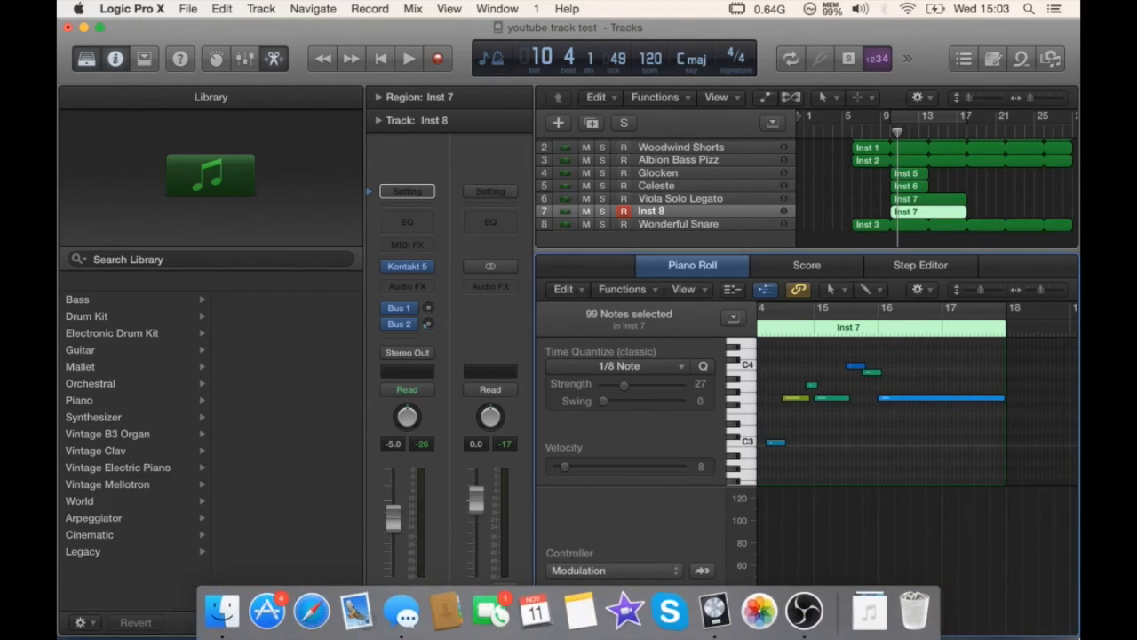
drag(913, 447, 732, 362)
key(Delete)
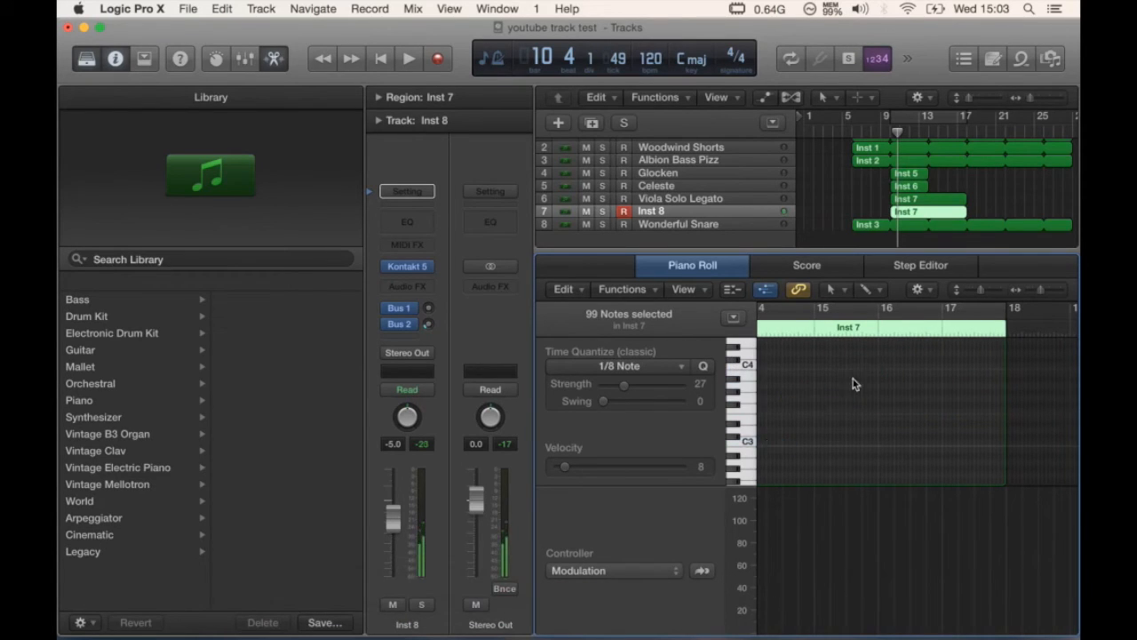
- Hide the automation area below the notes in the Piano Roll, keeping cycle mode off
scroll(853, 384, left, 10)
key(ctrl+alt+Right)
key(ctrl+alt+Right)
key(ctrl+alt+Right)
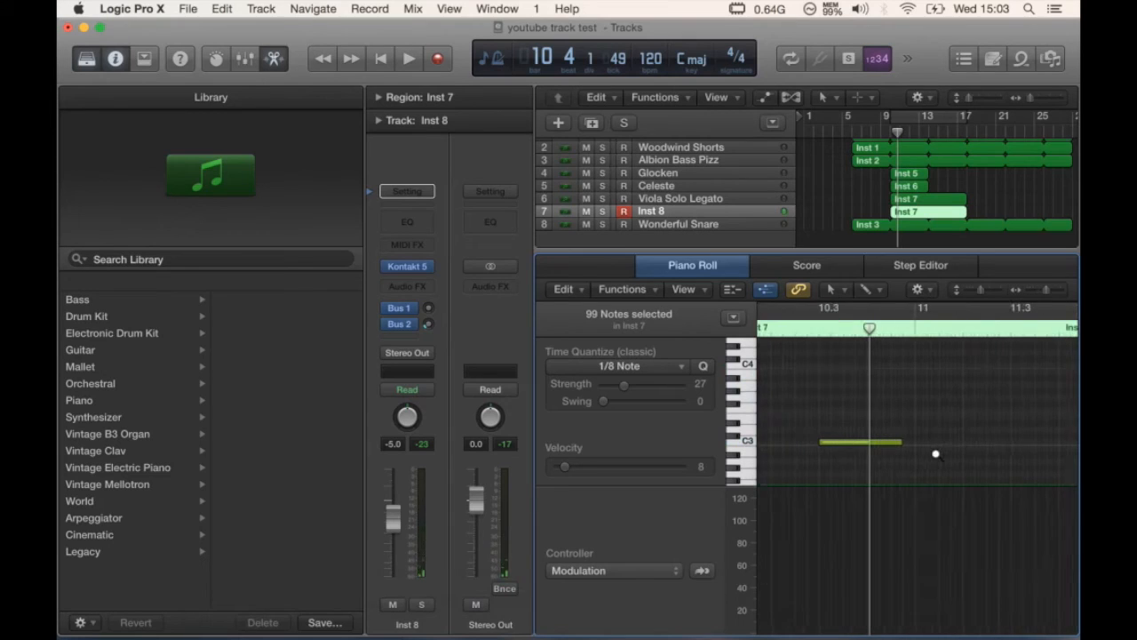
key(ctrl+alt+Down)
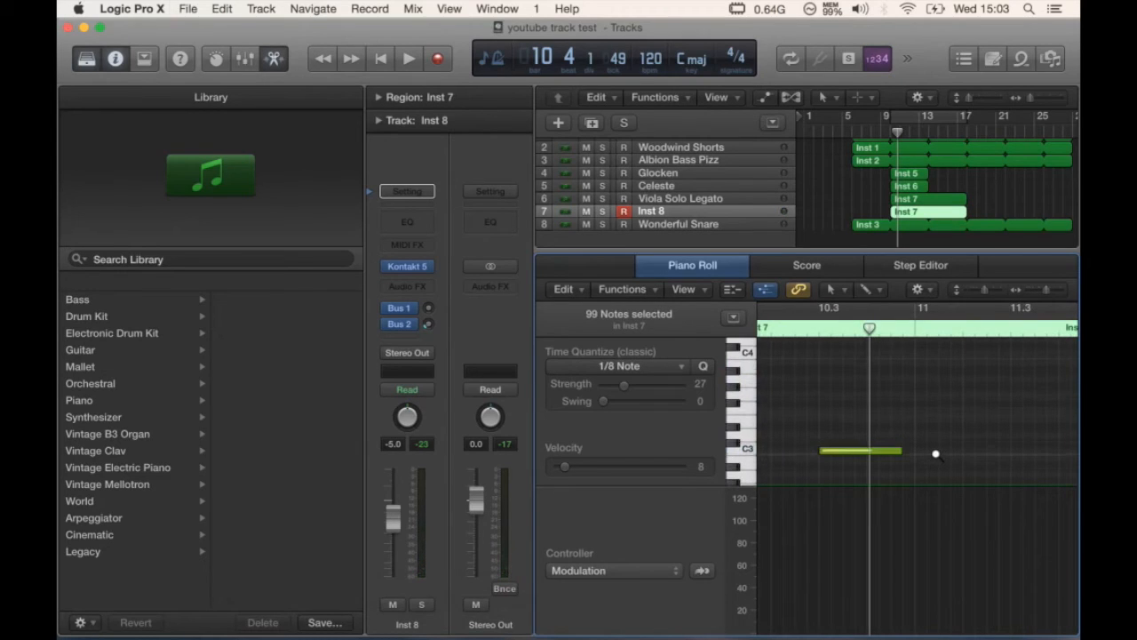
click(771, 303)
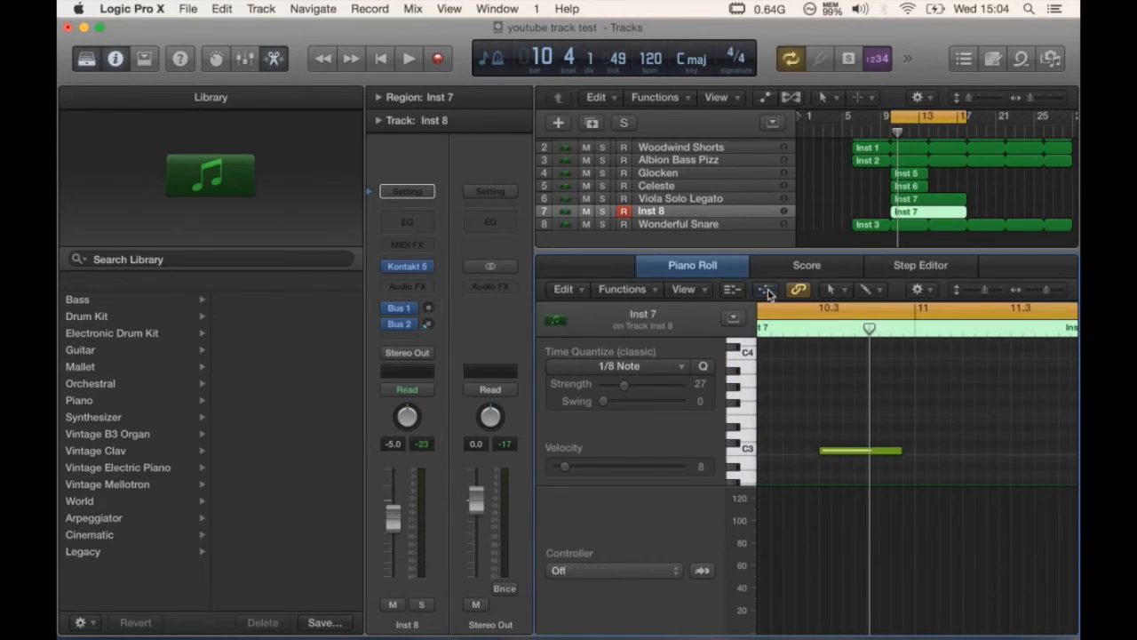
click(769, 292)
click(819, 310)
- Shorten the C3 note at 10.3 so it ends just after beat 4, and replay the passage
drag(900, 449, 877, 449)
key(space)
click(766, 329)
key(space)
key(space)
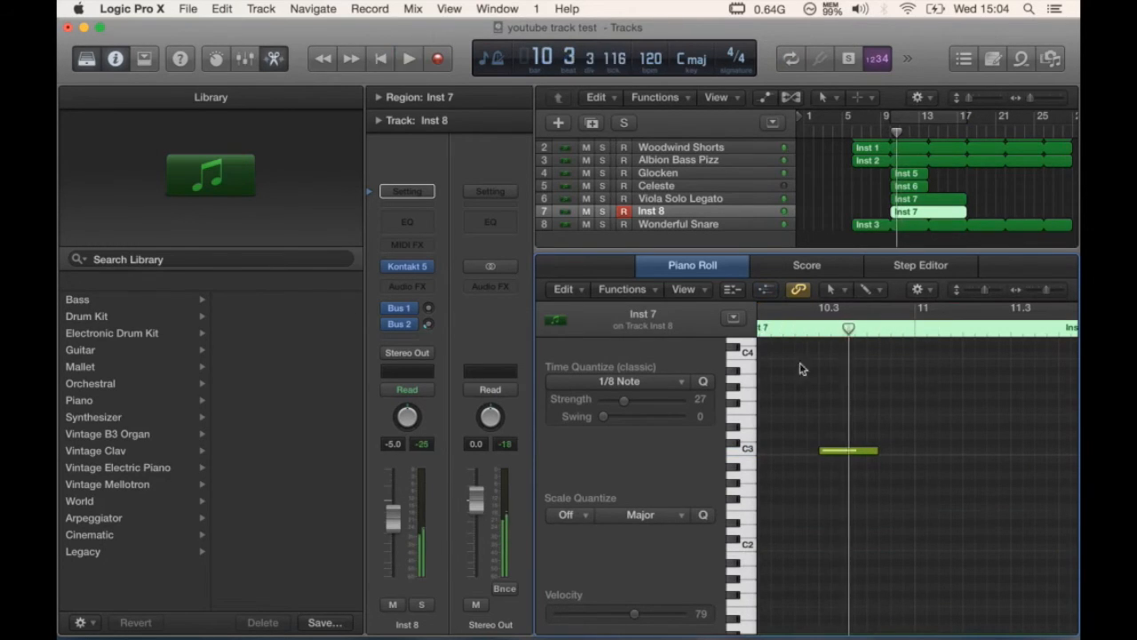
- Add a one-beat copy of the C3 note a semitone lower at 10.4, slightly overlapping the first, and play both
drag(875, 449, 861, 451)
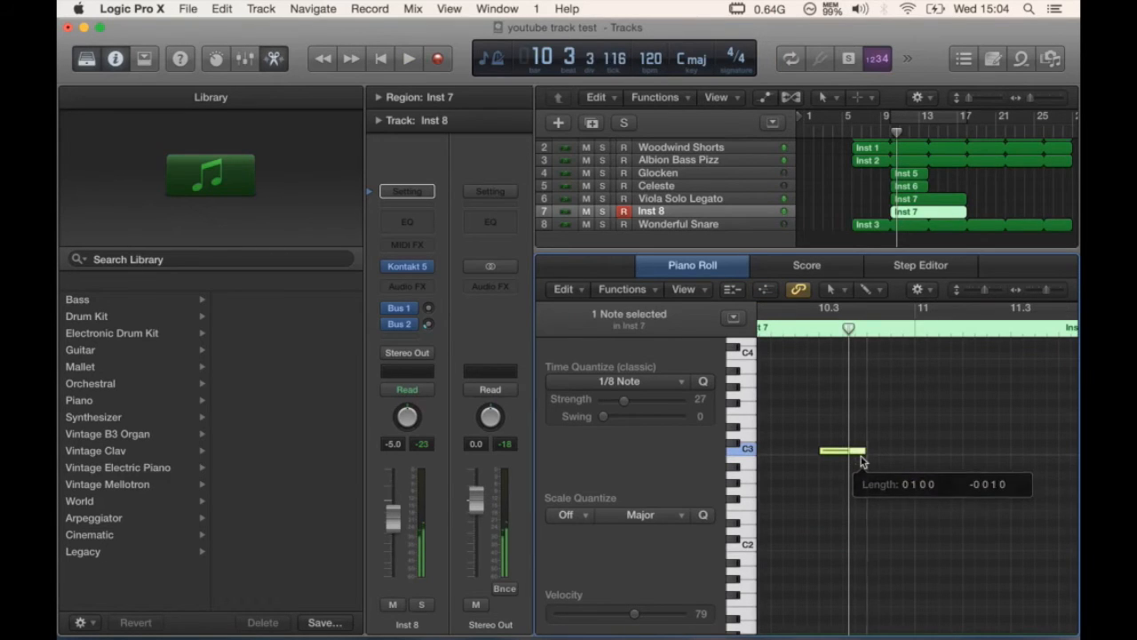
drag(826, 458, 908, 451)
click(782, 332)
key(space)
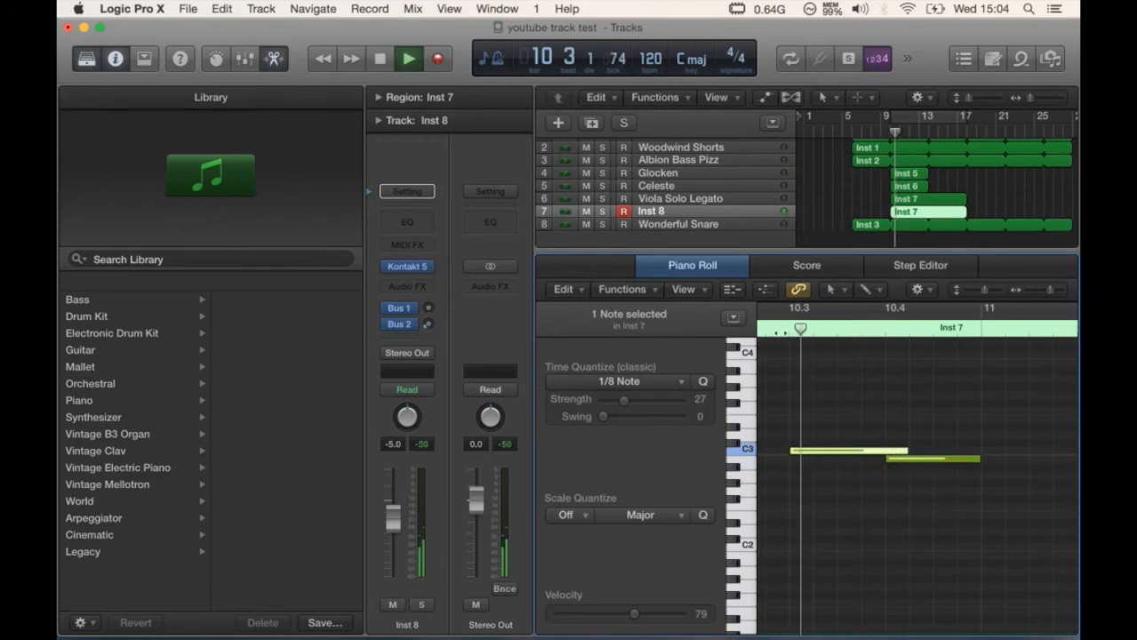
key(space)
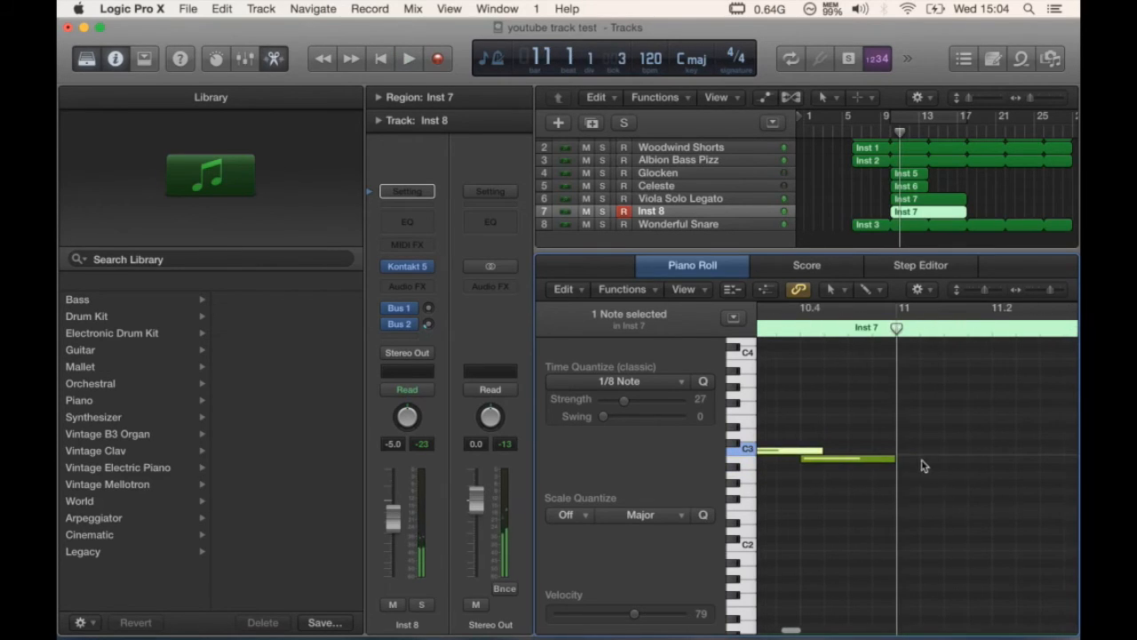
- Lengthen the note at 10.4 slightly past bar 11, copy it up to D3 at bar 11, and replay the line
drag(892, 461, 919, 460)
drag(847, 465, 944, 440)
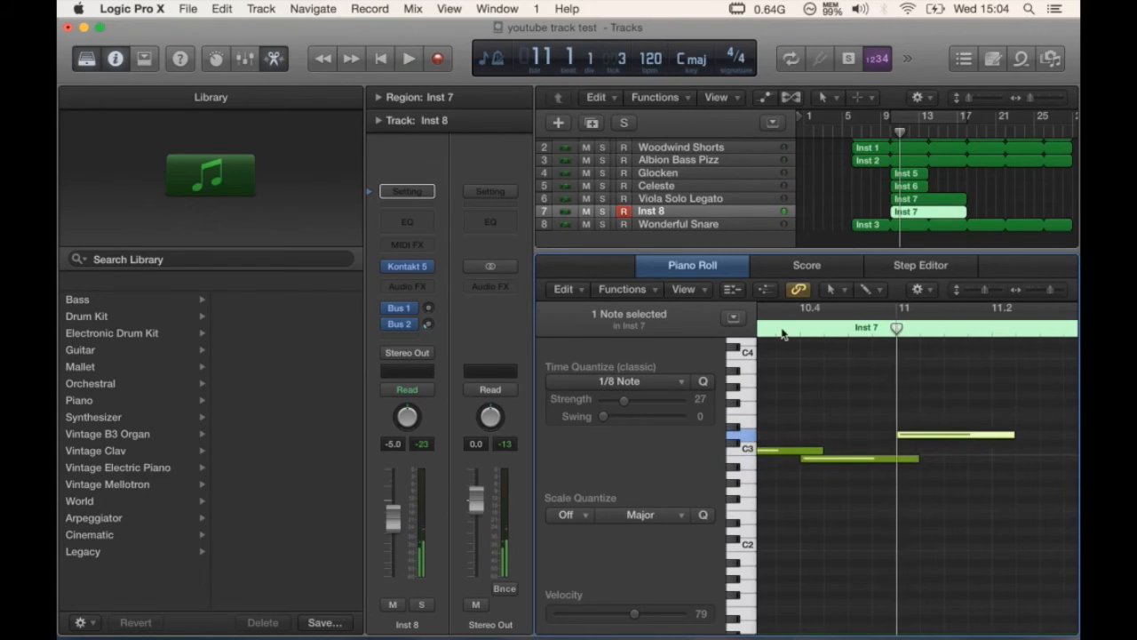
click(782, 333)
key(space)
key(space)
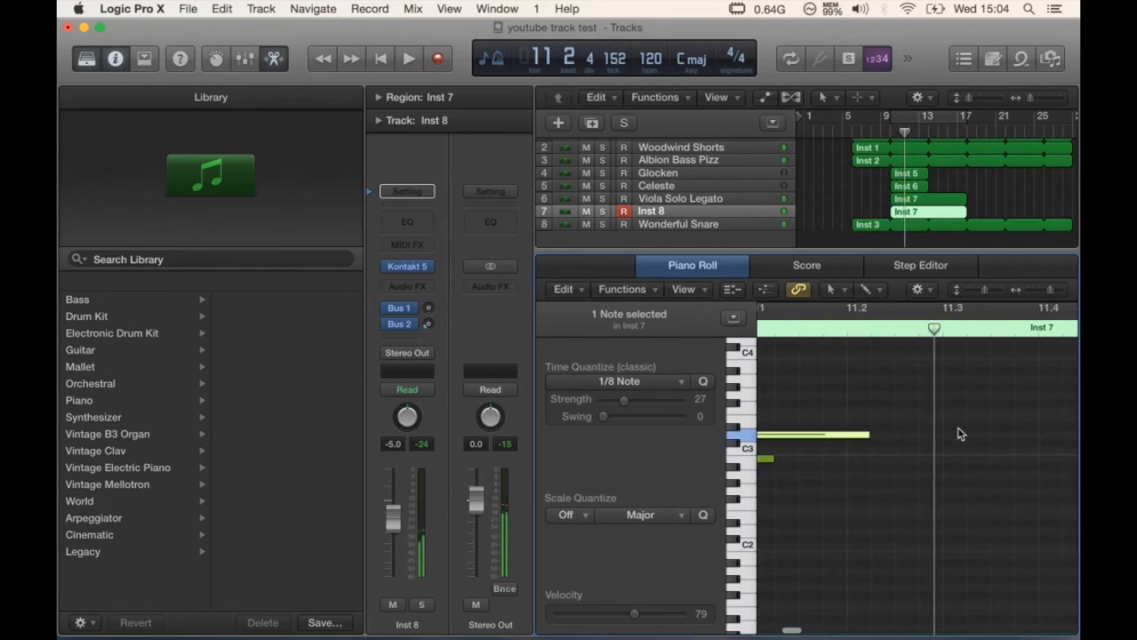
- Lengthen the D3 note at bar 11 to just past beat 4, copy it to E3 at 11.4 and G2 at bar 12, and replay
drag(868, 432, 1057, 435)
click(1015, 463)
key(super+Left)
key(super+Left)
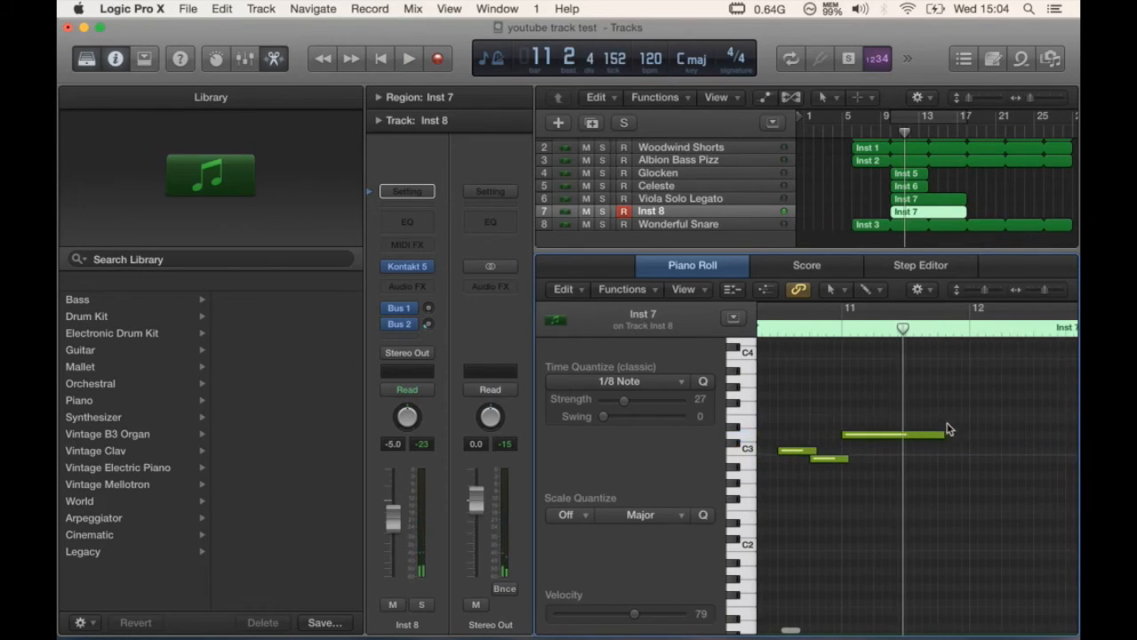
drag(942, 436, 1005, 502)
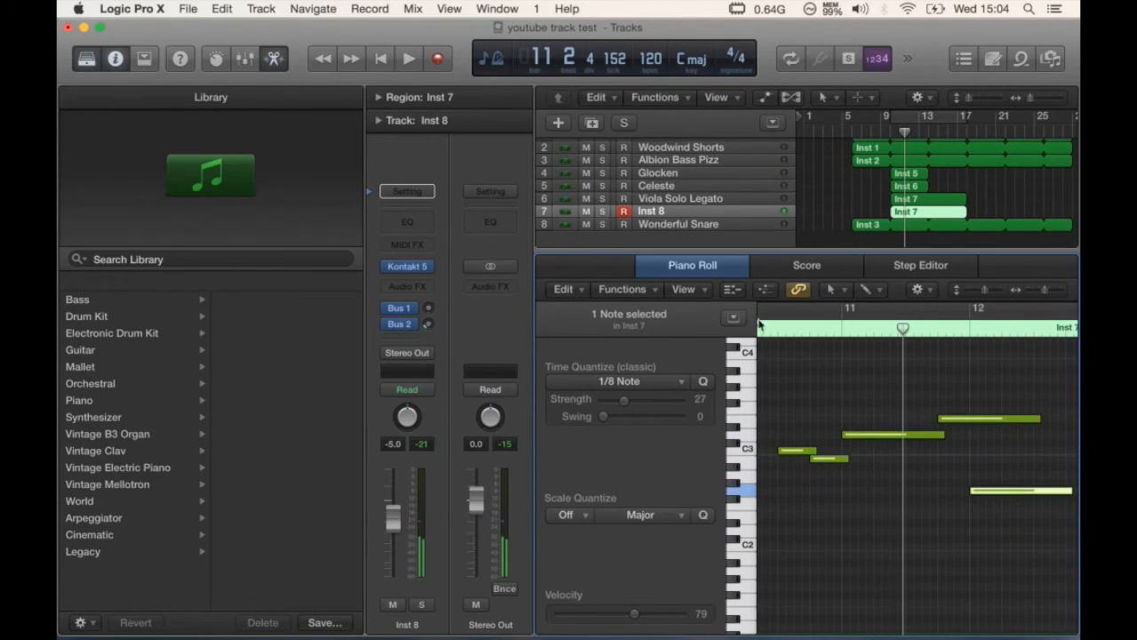
double_click(770, 330)
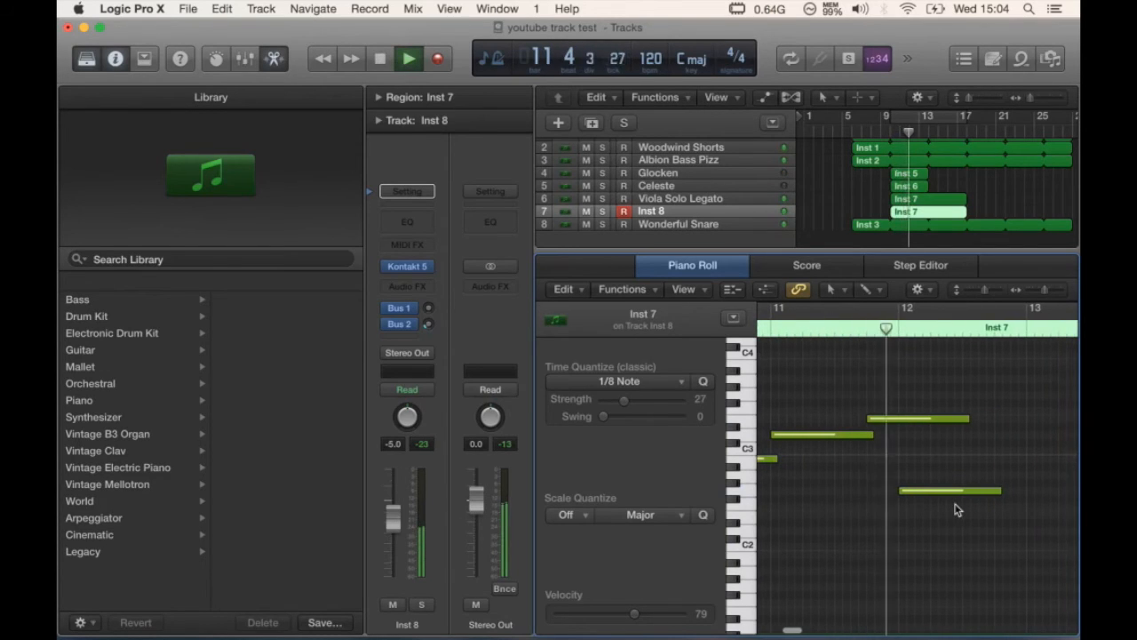
- Shorten the E3 note at 11.4 so it ends just after bar 12, and replay the passage
drag(966, 422, 903, 424)
key(space)
double_click(859, 329)
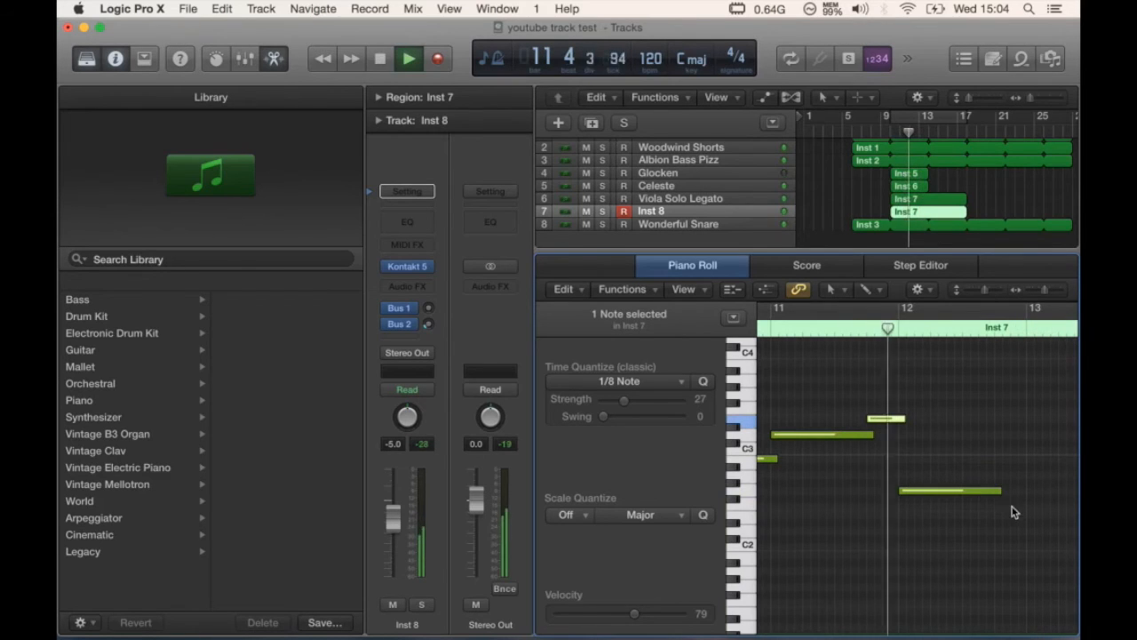
key(space)
- Shorten the G2 note at bar 12 to about beat 3, and continue with A2 at 12.3, E2 at 12.4 and a one-bar G2 at bar 13
drag(996, 494, 1016, 518)
scroll(1015, 516, right, 2)
scroll(1013, 514, right, 2)
drag(931, 474, 903, 474)
drag(915, 518, 1001, 492)
scroll(935, 523, right, 2)
scroll(911, 535, left, 1)
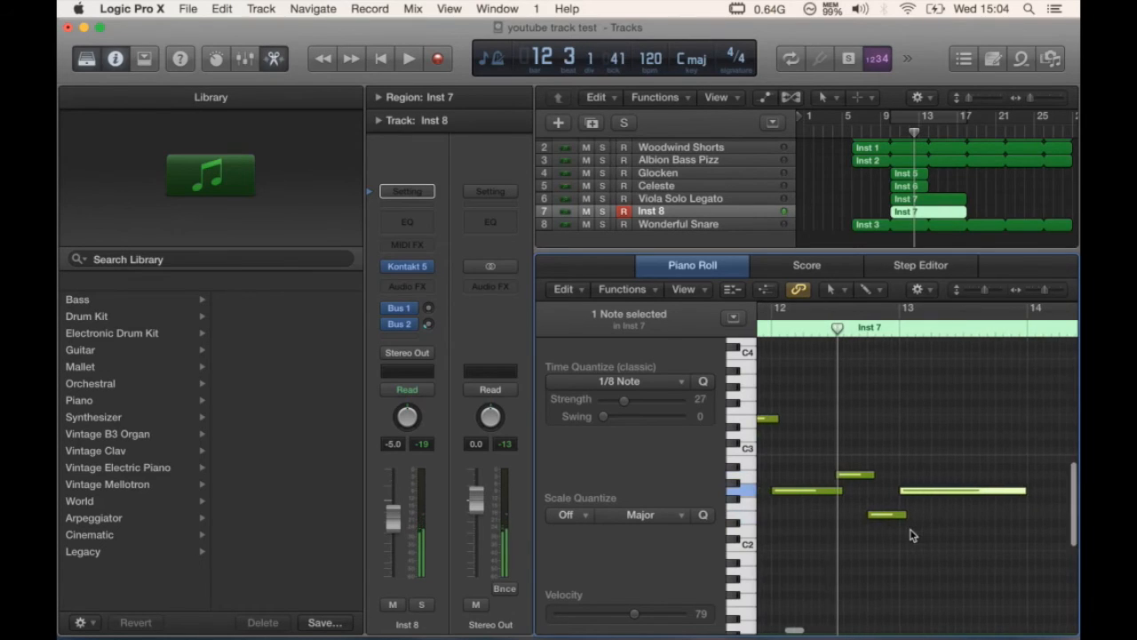
- Lower the velocity of the long G2 note at bar 13 to 4 with the Velocity tool, and replay the line
click(838, 290)
click(892, 484)
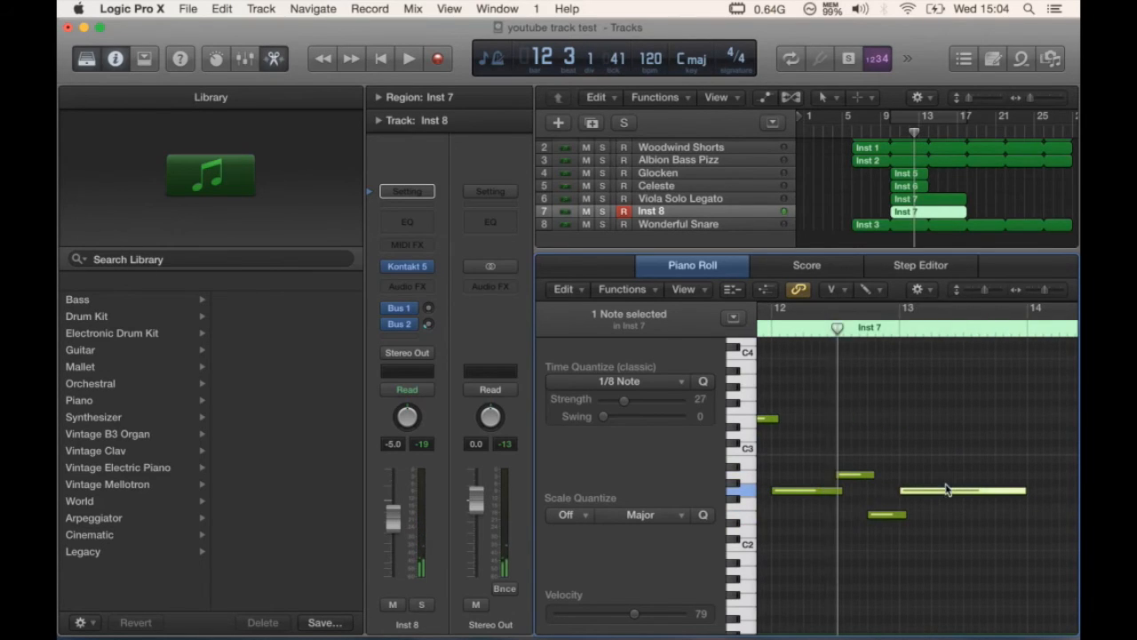
drag(940, 496, 940, 619)
key(space)
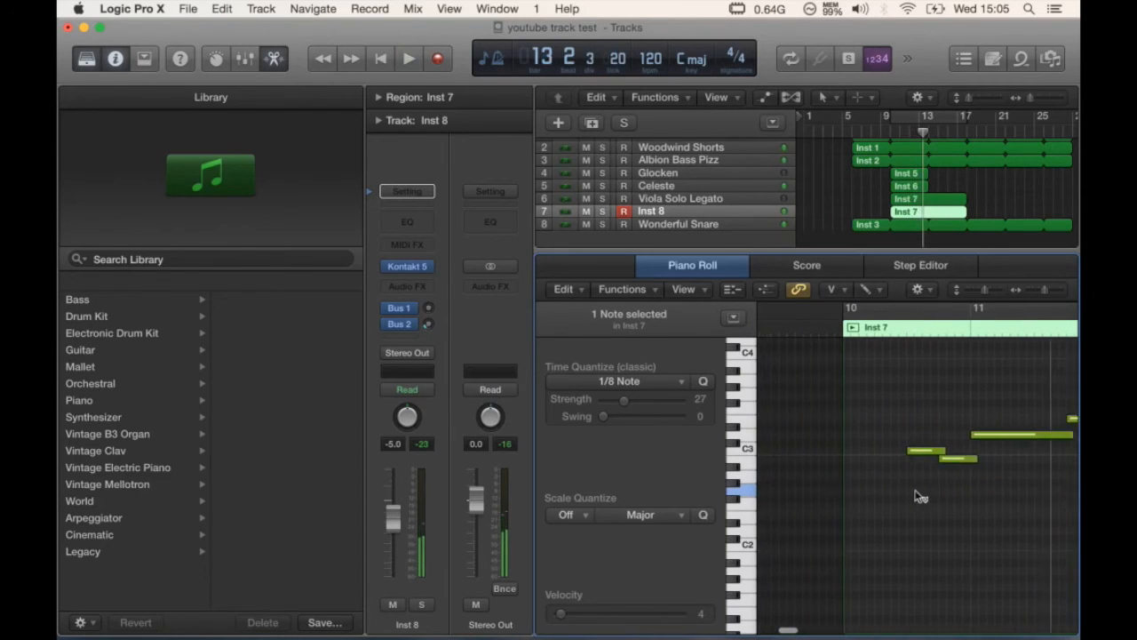
key(space)
key(space)
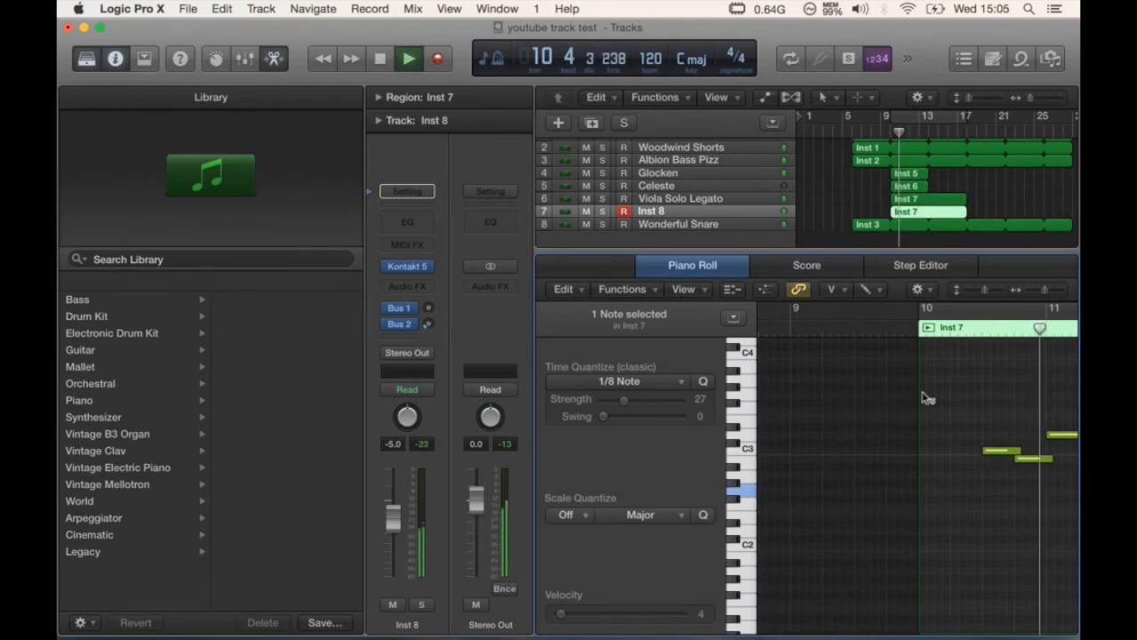
- Lower the velocity of the long D3 note at bar 11 to 1 and replay it
key(space)
drag(830, 442, 827, 528)
key(space)
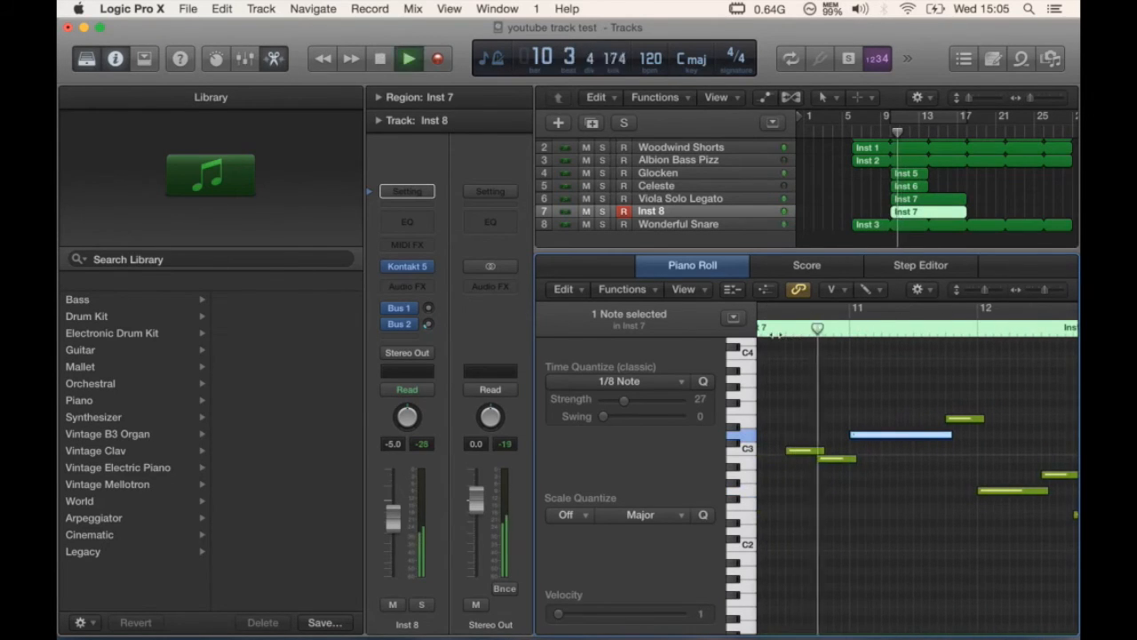
- Solo the Viola Solo Legato and Inst 8 tracks and play them together from bar 10
click(603, 199)
click(602, 211)
click(892, 135)
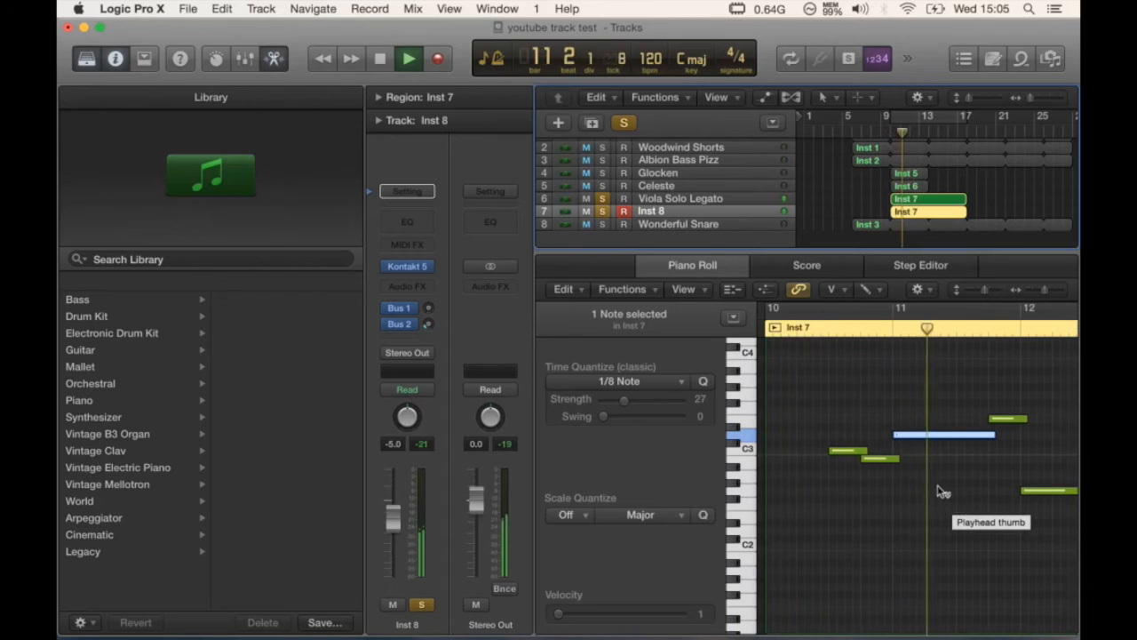
key(space)
- Set the Piano Roll snap to Ticks and nudge the start of the D3 note at bar 11 slightly earlier with the Pointer tool
click(842, 295)
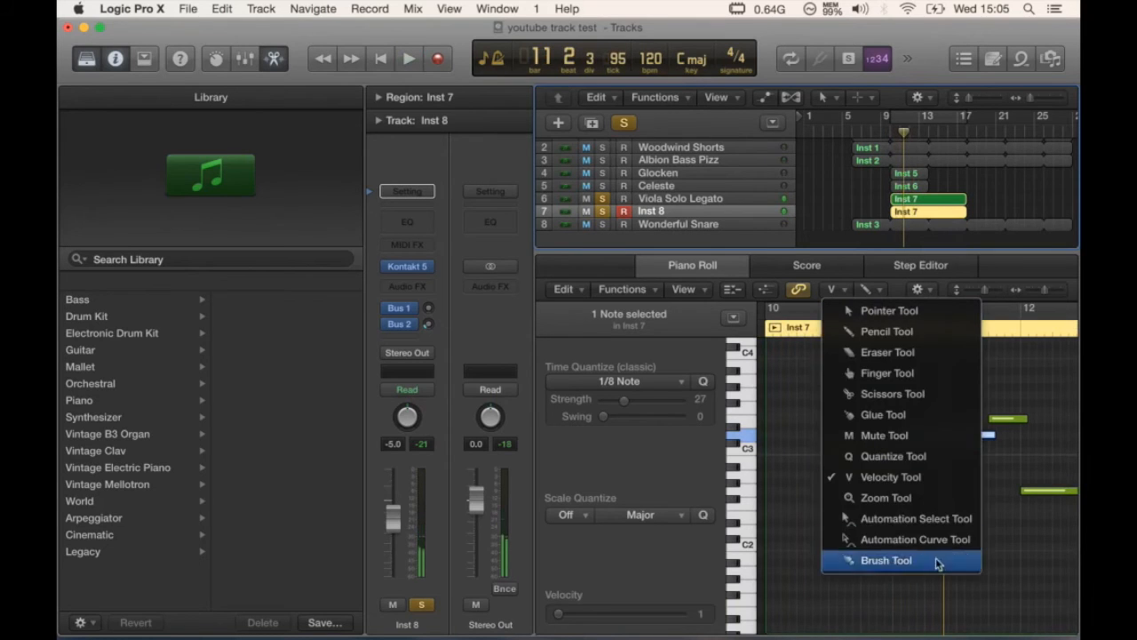
click(928, 307)
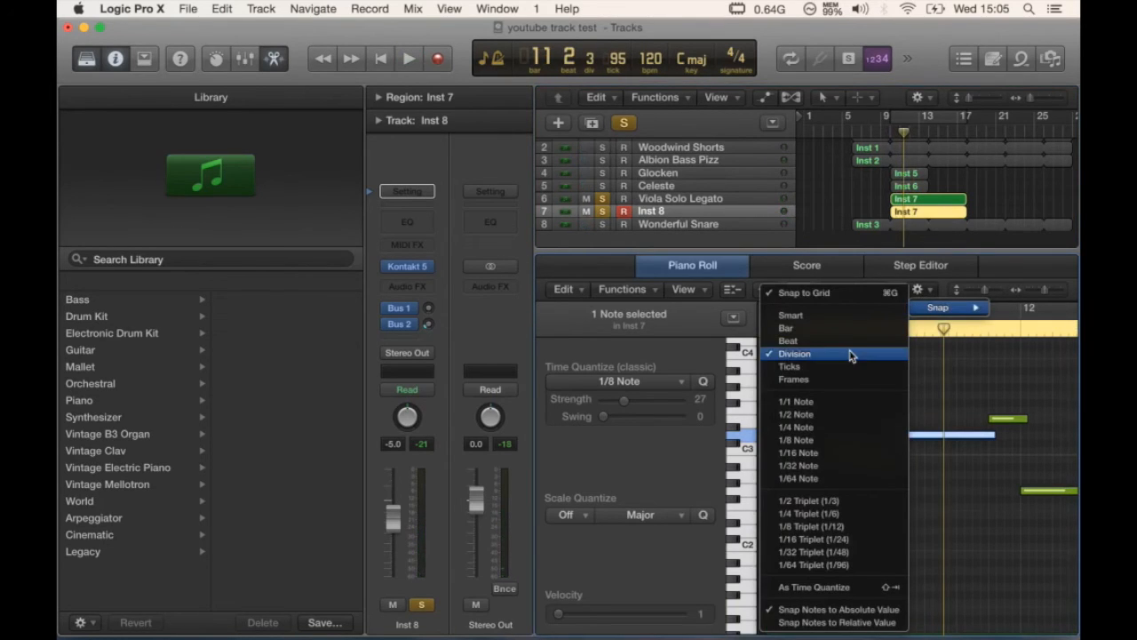
click(838, 377)
drag(894, 433, 892, 433)
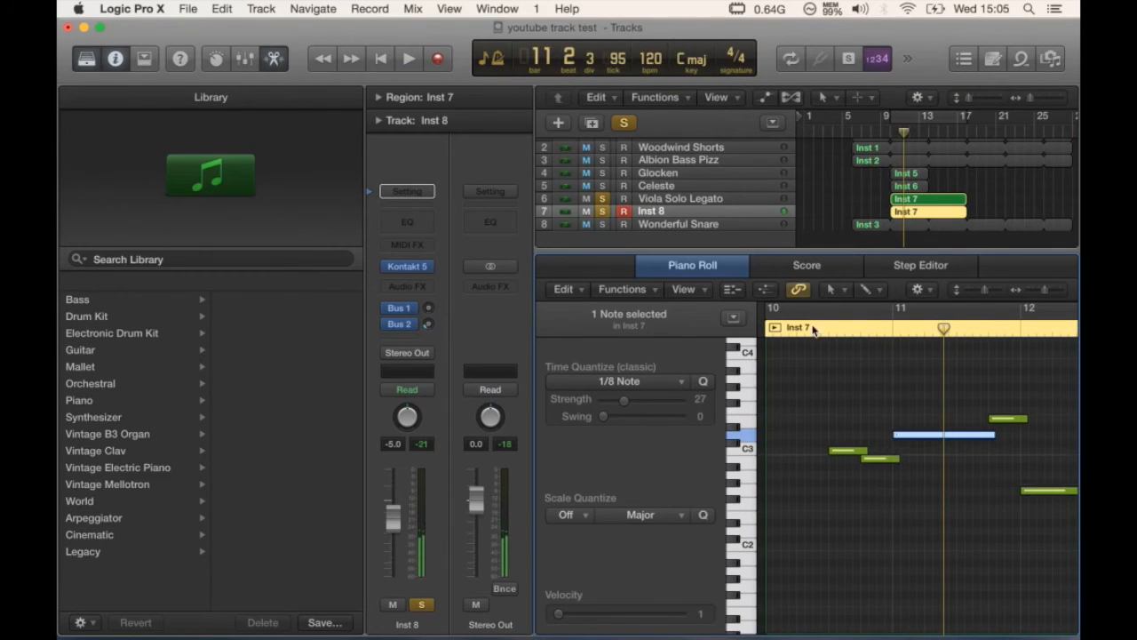
drag(895, 433, 892, 433)
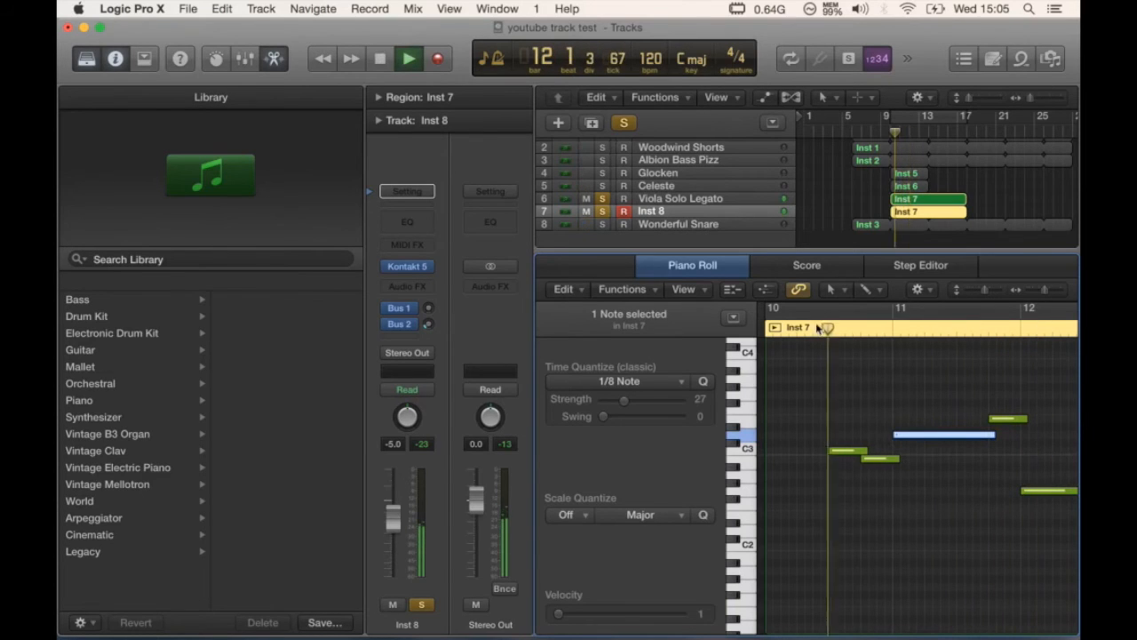
- Lower the velocity of the B2 note at 10.4 to 20 with the Velocity tool, and replay the phrase
click(830, 290)
click(900, 475)
key(space)
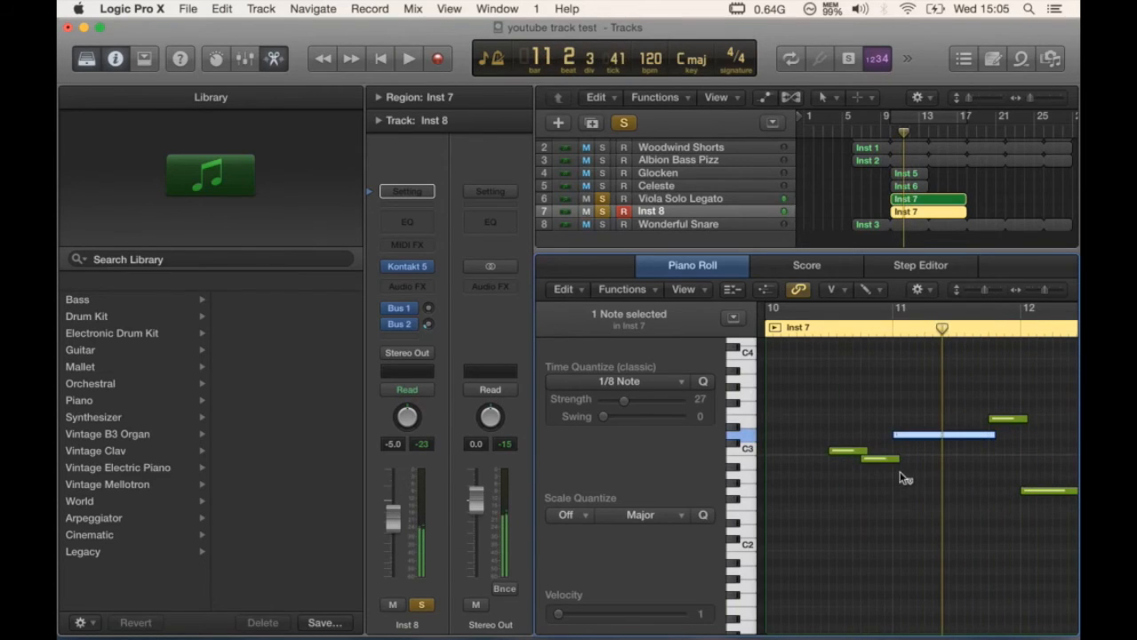
drag(889, 464, 888, 551)
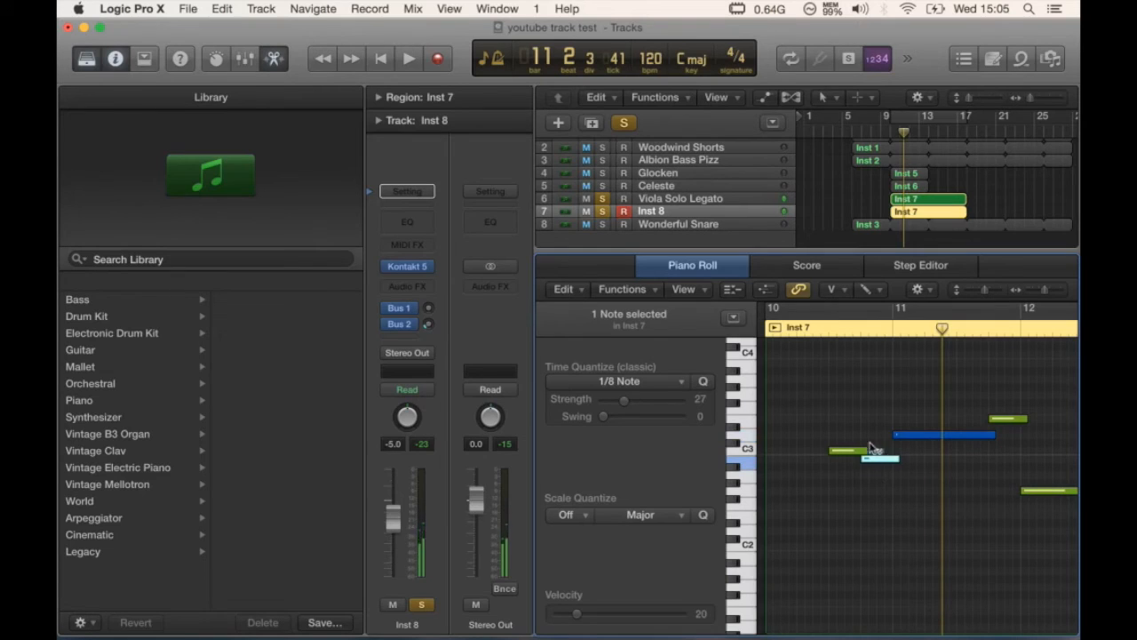
click(823, 331)
key(space)
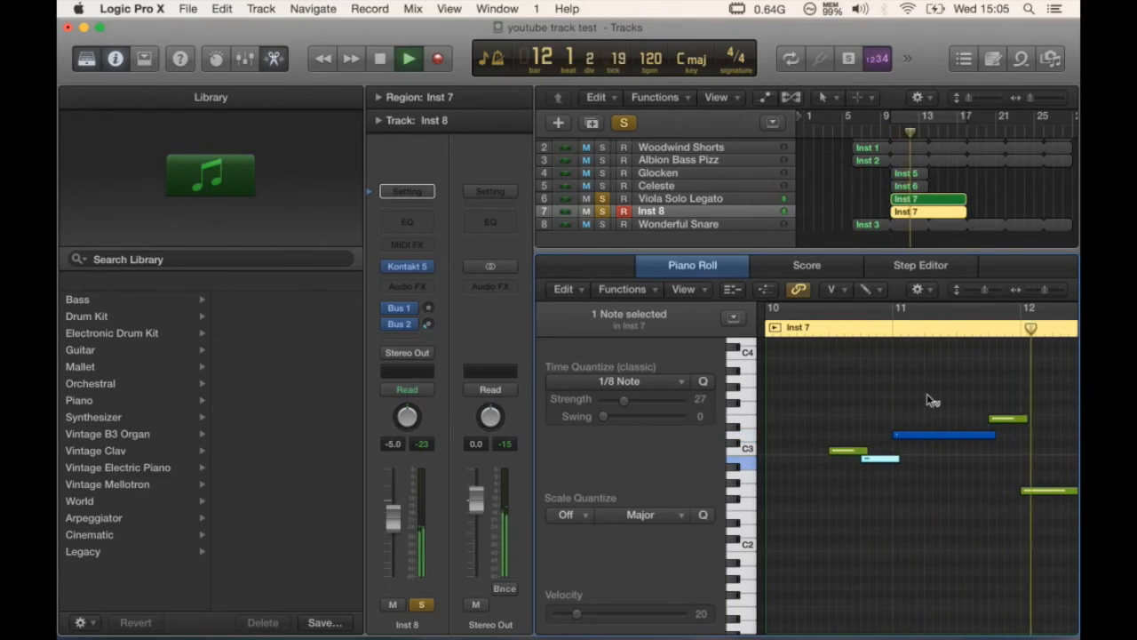
- Lower the velocities of the bar 12 notes, setting G2 to 11 and A2 to 48 and softening E2, and replay them
drag(960, 499, 957, 611)
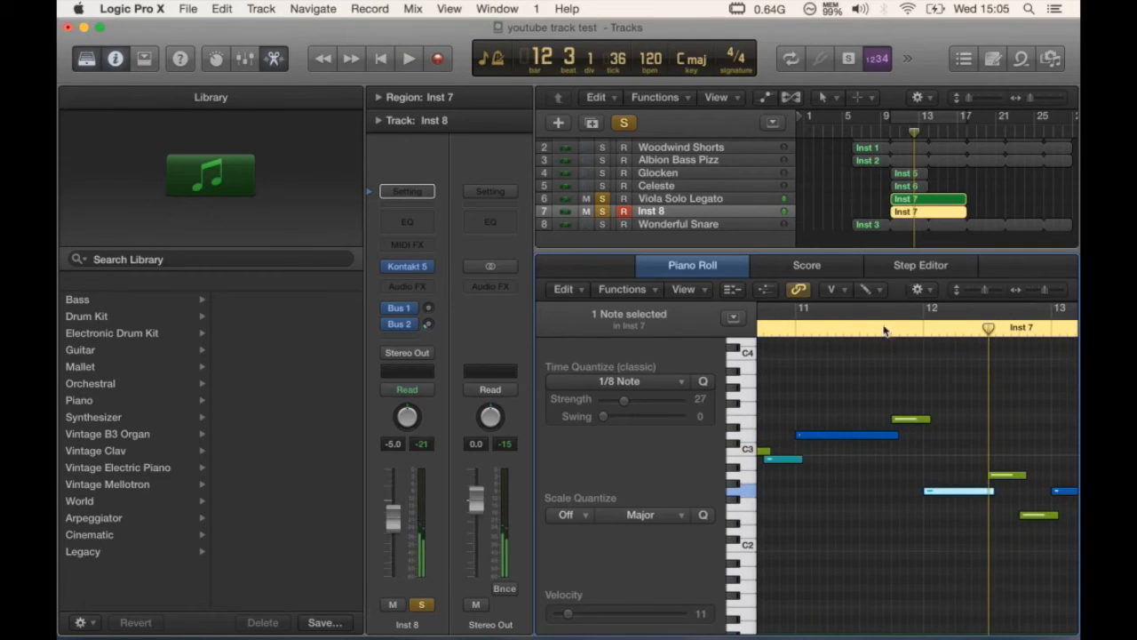
key(space)
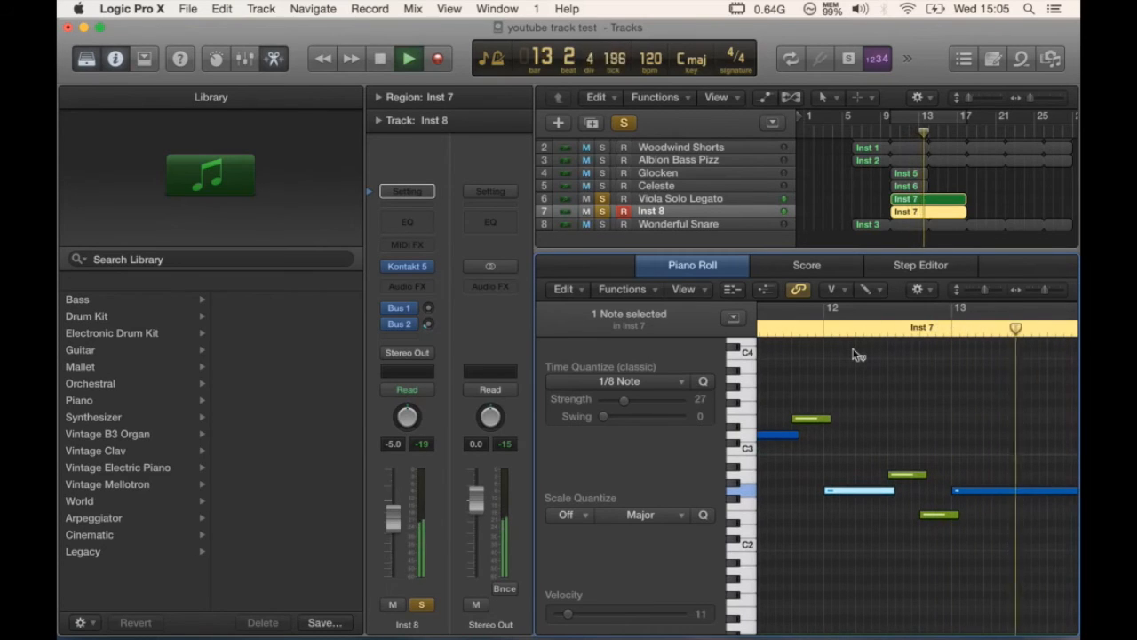
key(space)
drag(944, 515, 941, 599)
drag(909, 475, 915, 551)
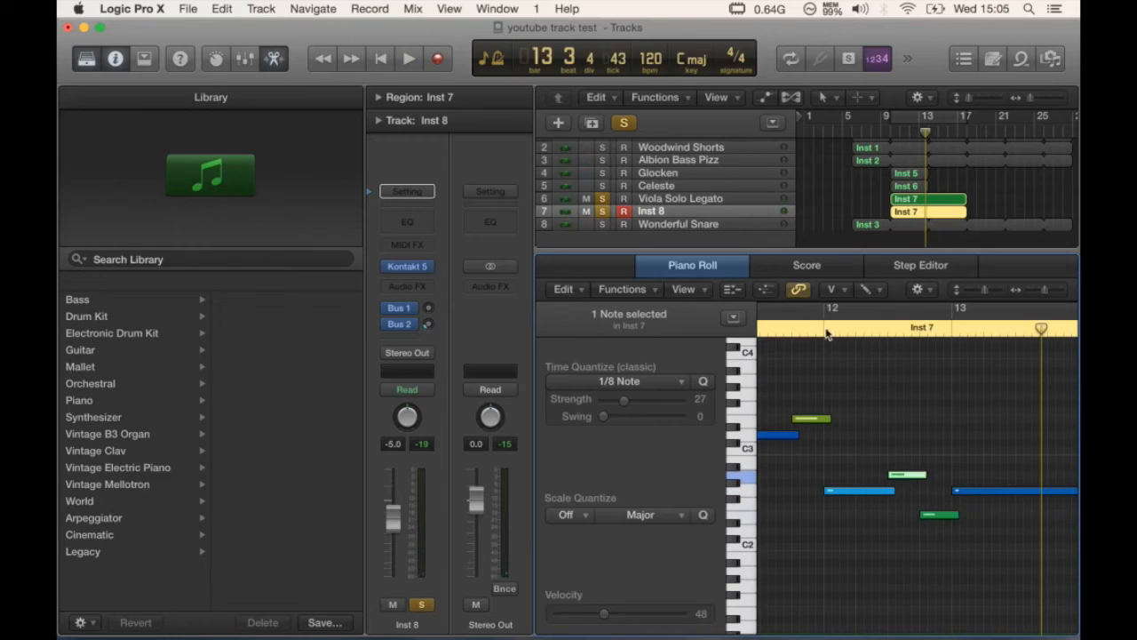
key(space)
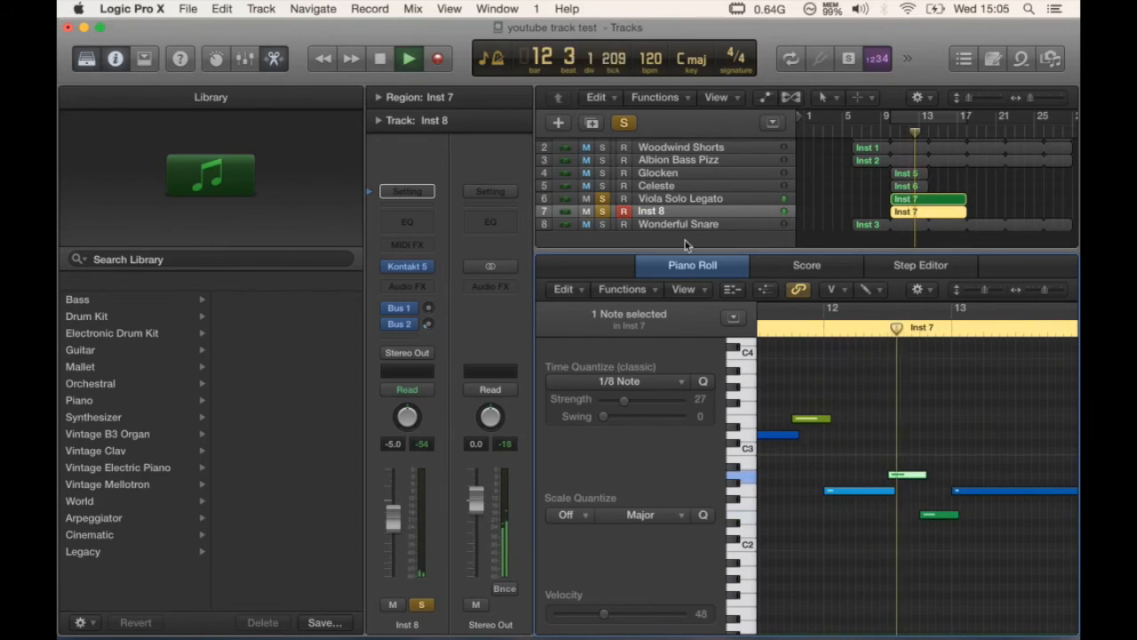
key(space)
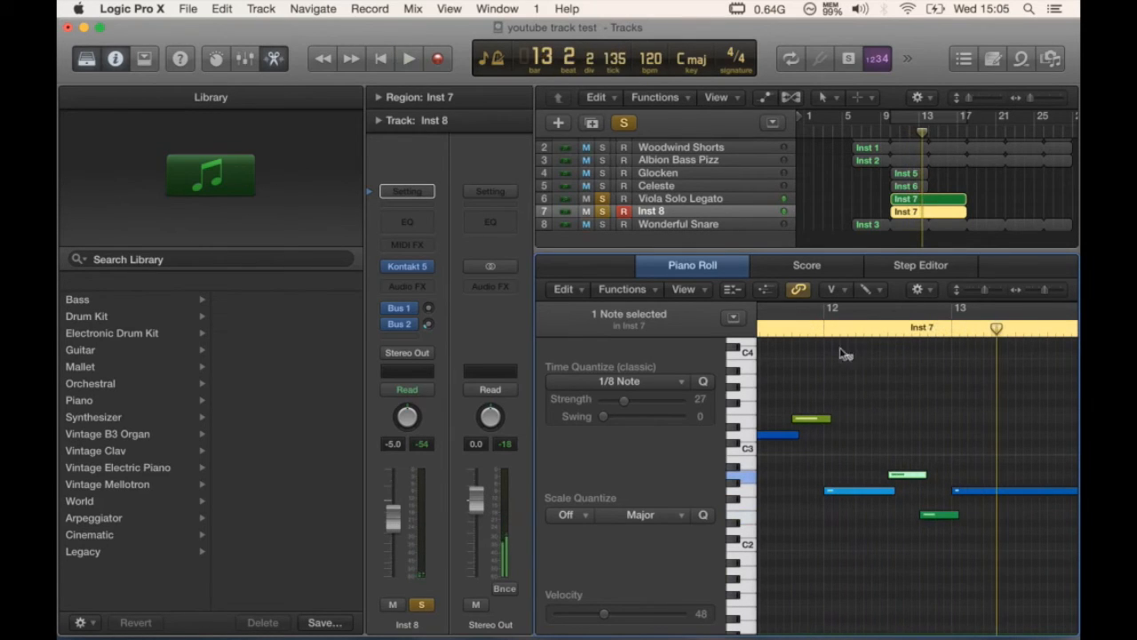
- Return to the Pointer tool and show the Modulation automation area beneath the notes from bar 10
click(832, 289)
click(889, 385)
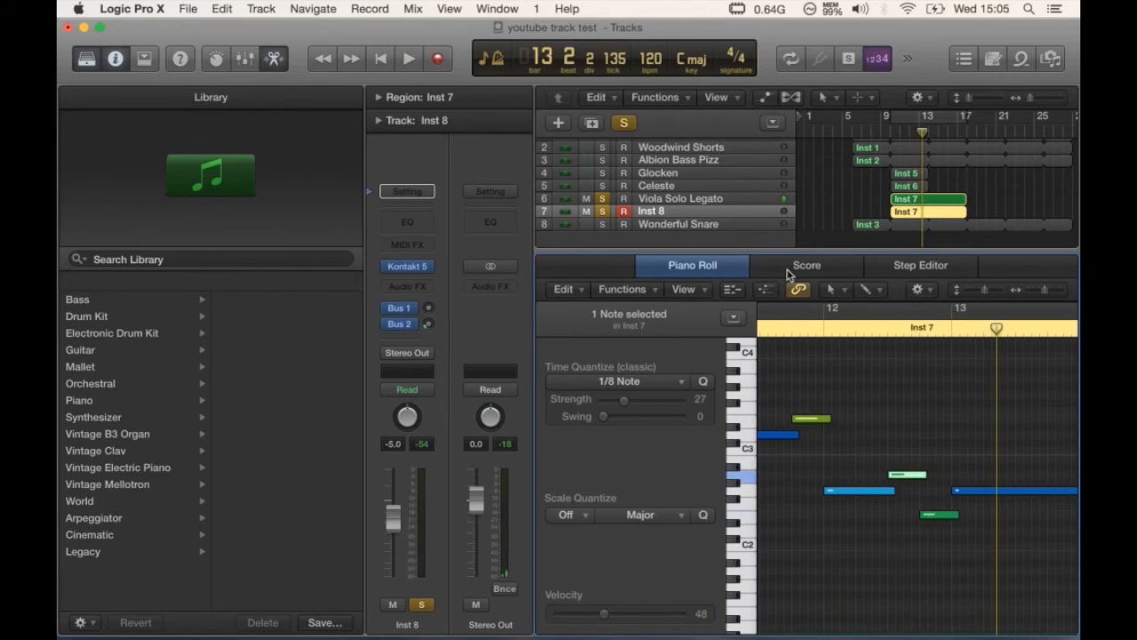
click(766, 290)
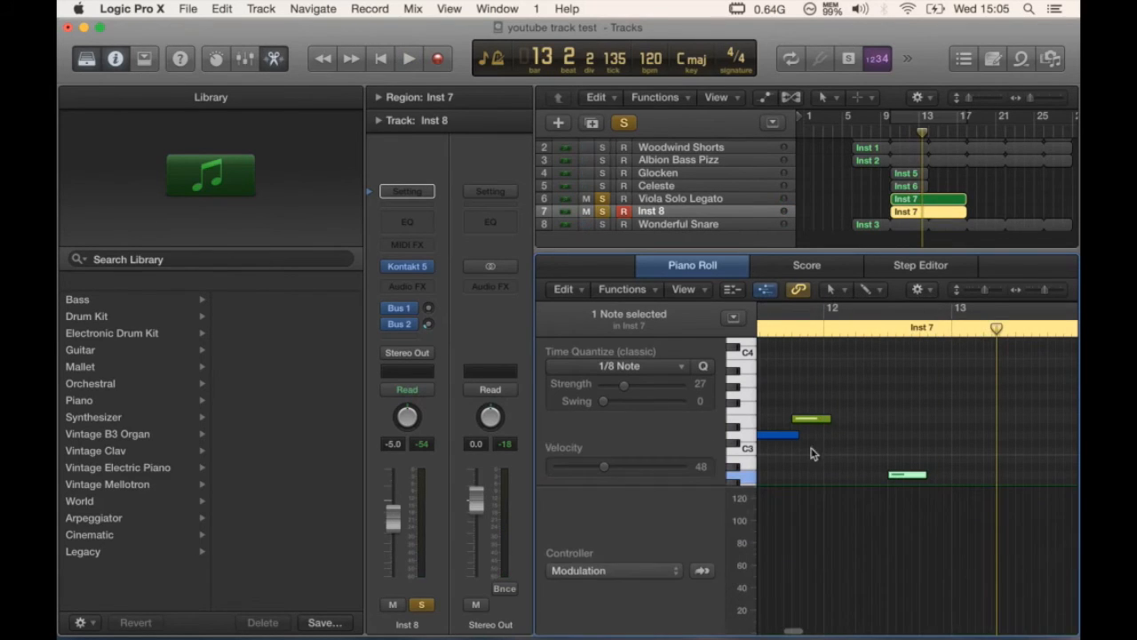
scroll(809, 561, left, 8)
scroll(809, 562, down, 2)
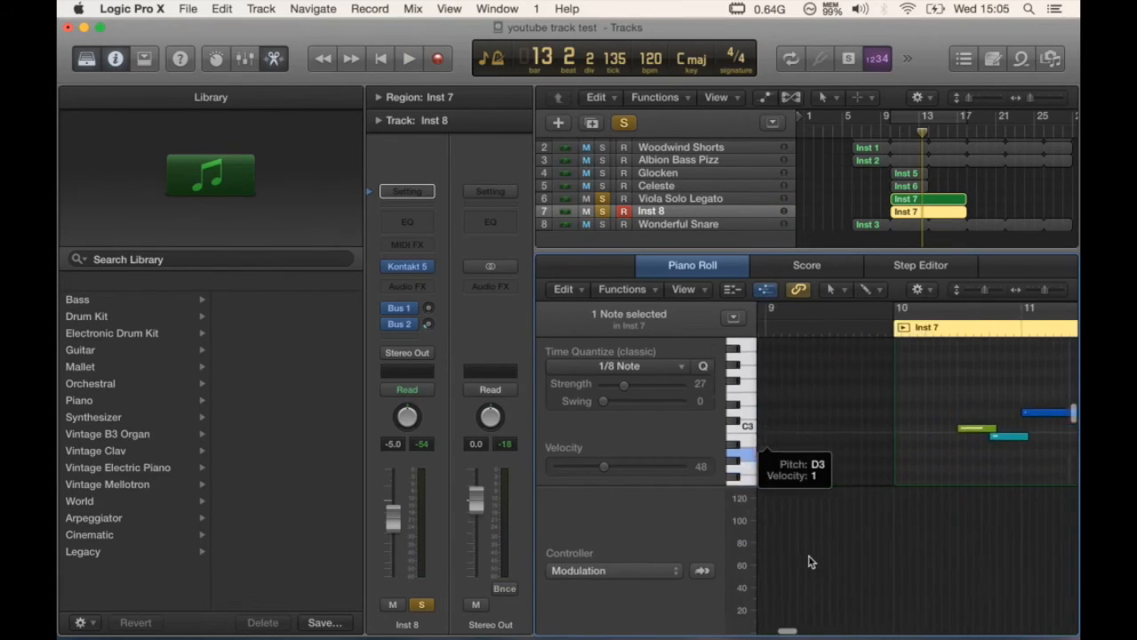
scroll(898, 576, right, 3)
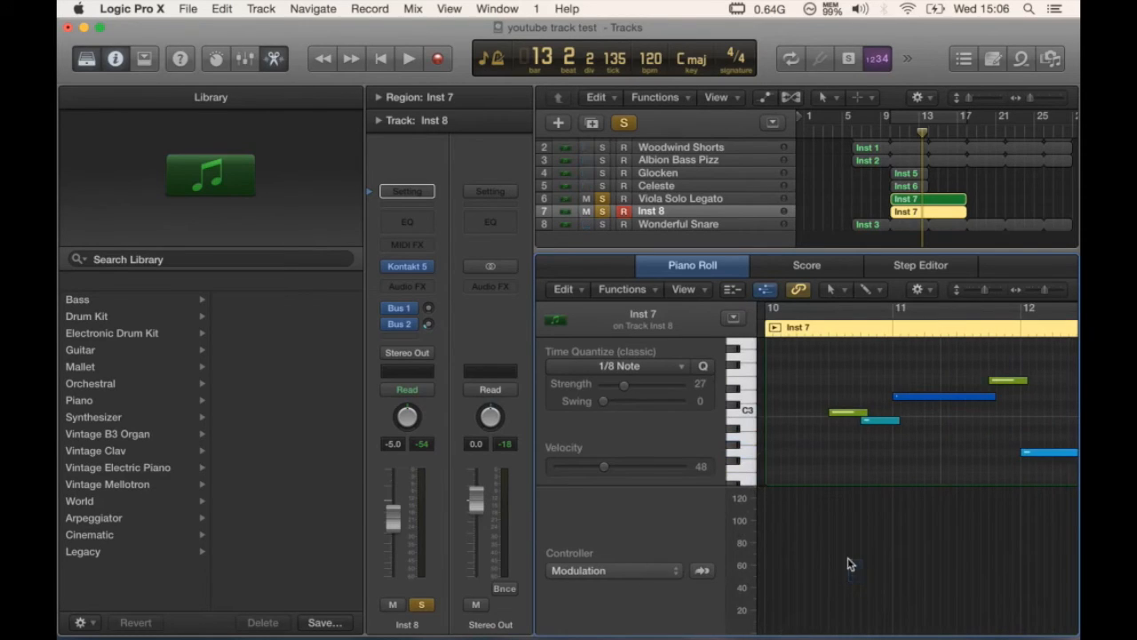
- Draw a modulation curve from 102 at bar 10 down to 55 at 10.3 and up to 106 at 11.2.3, with cycle playback on
click(826, 518)
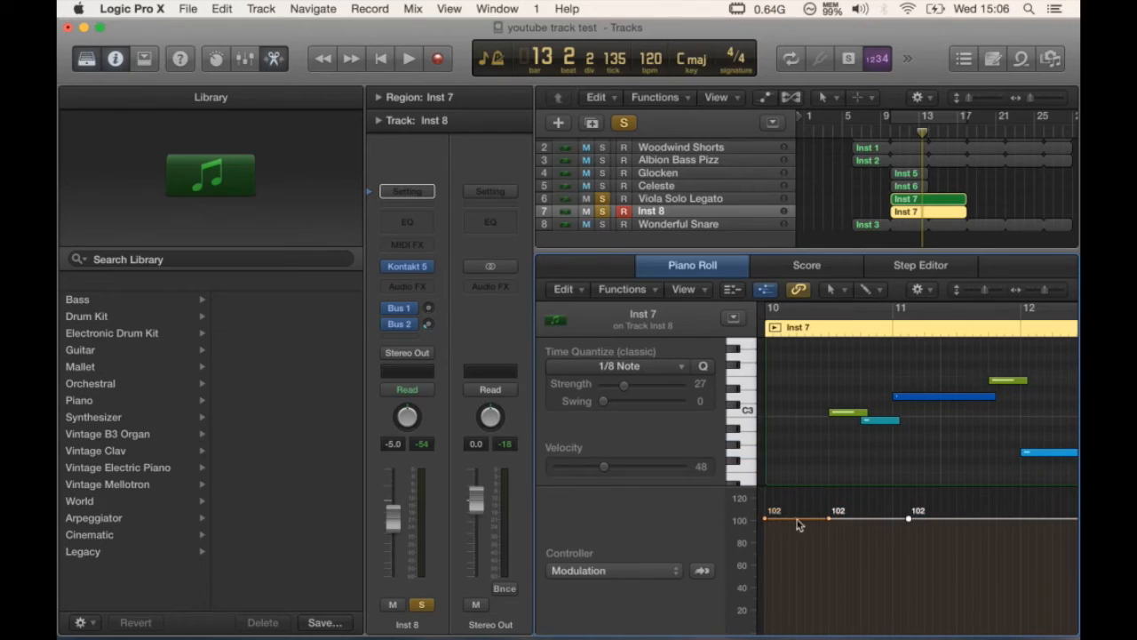
drag(829, 523, 829, 569)
key(space)
click(938, 114)
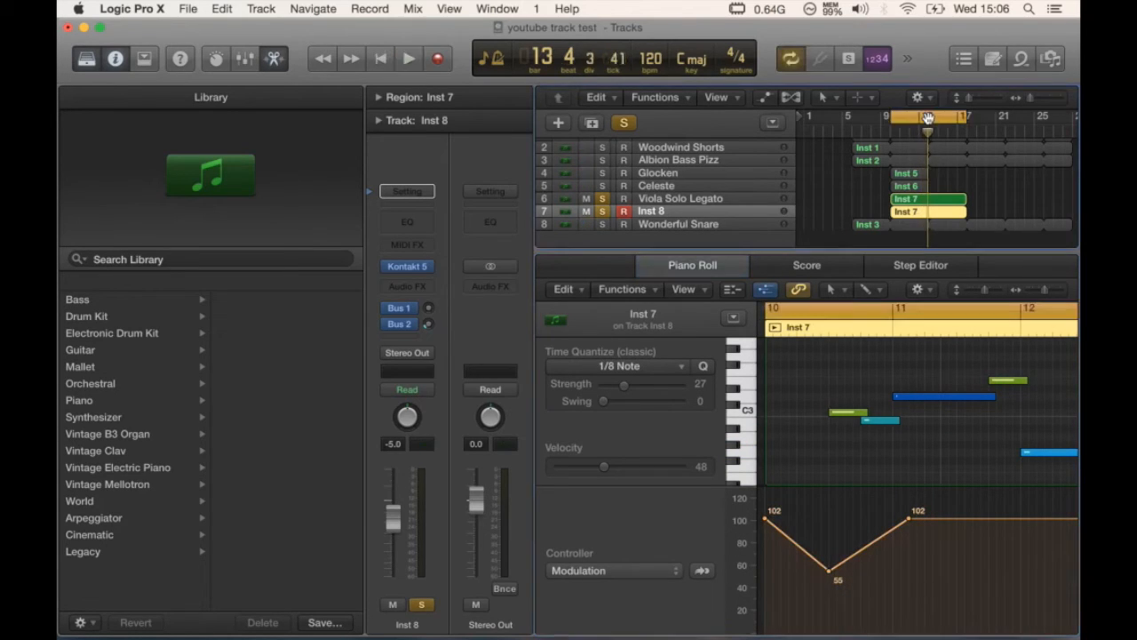
drag(910, 520, 944, 515)
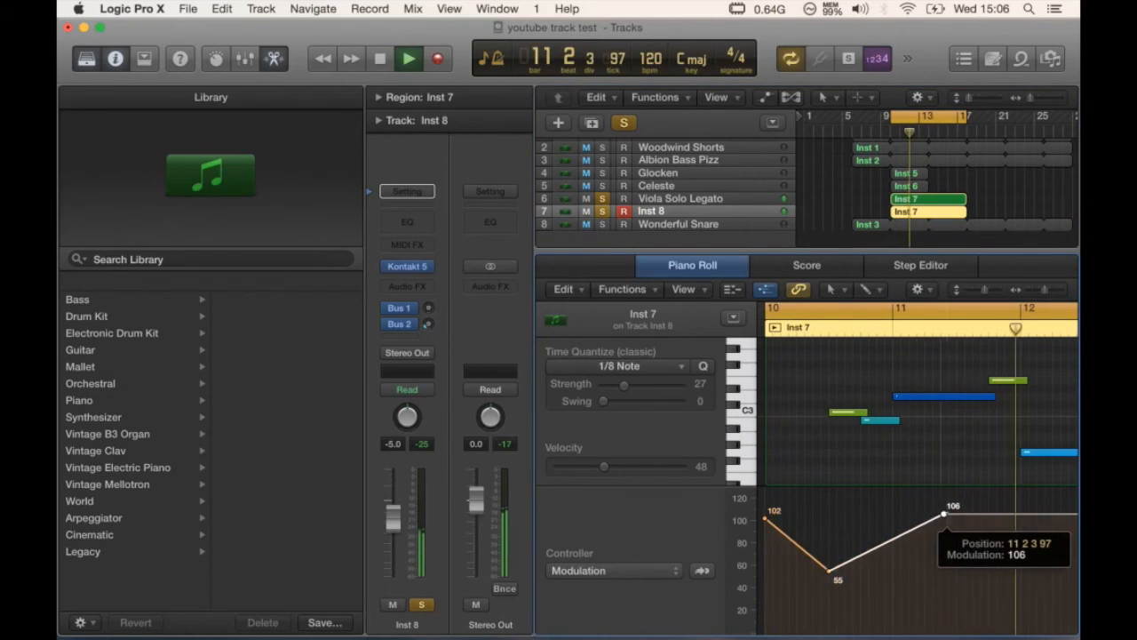
- Add modulation points at 106 near 12.3 and at bar 13, and lower the curve towards bar 14
scroll(945, 515, right, 5)
click(942, 514)
click(998, 517)
scroll(1000, 519, right, 4)
click(909, 515)
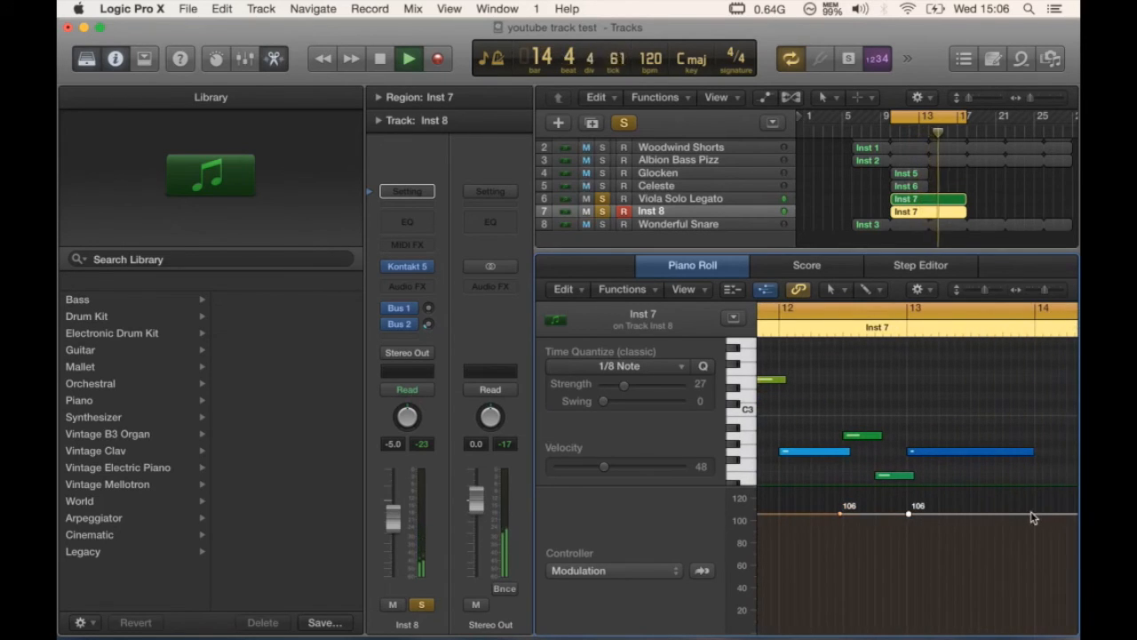
drag(1032, 518, 1030, 561)
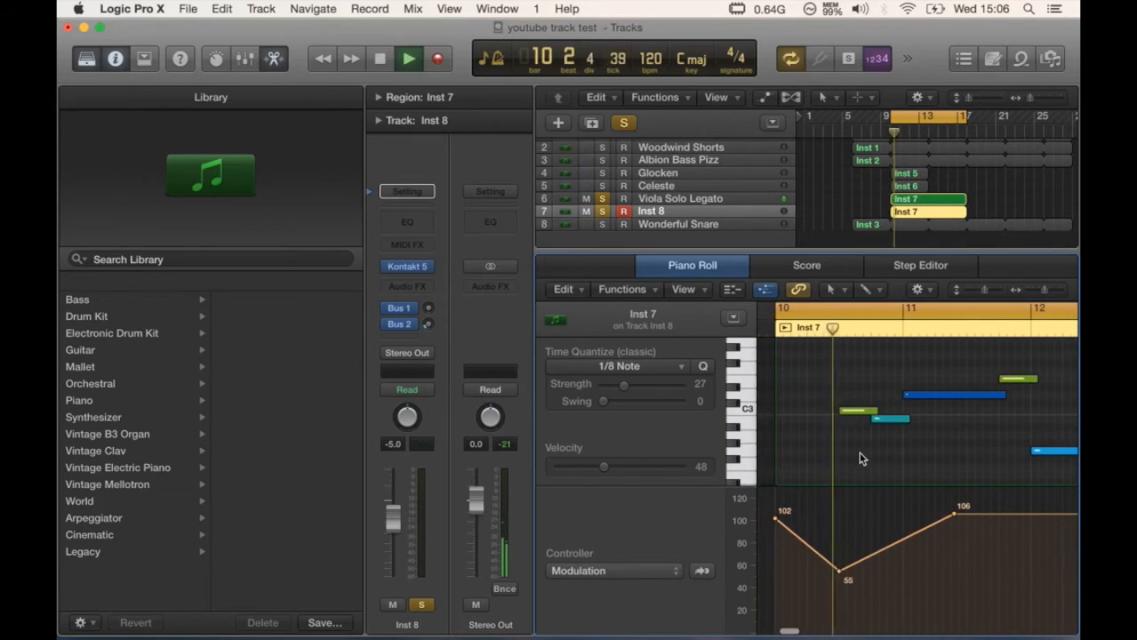
- Copy the C3 note to A2 at bar 10, set the snap to Division, and lengthen the copy to slightly past beat 3
key(space)
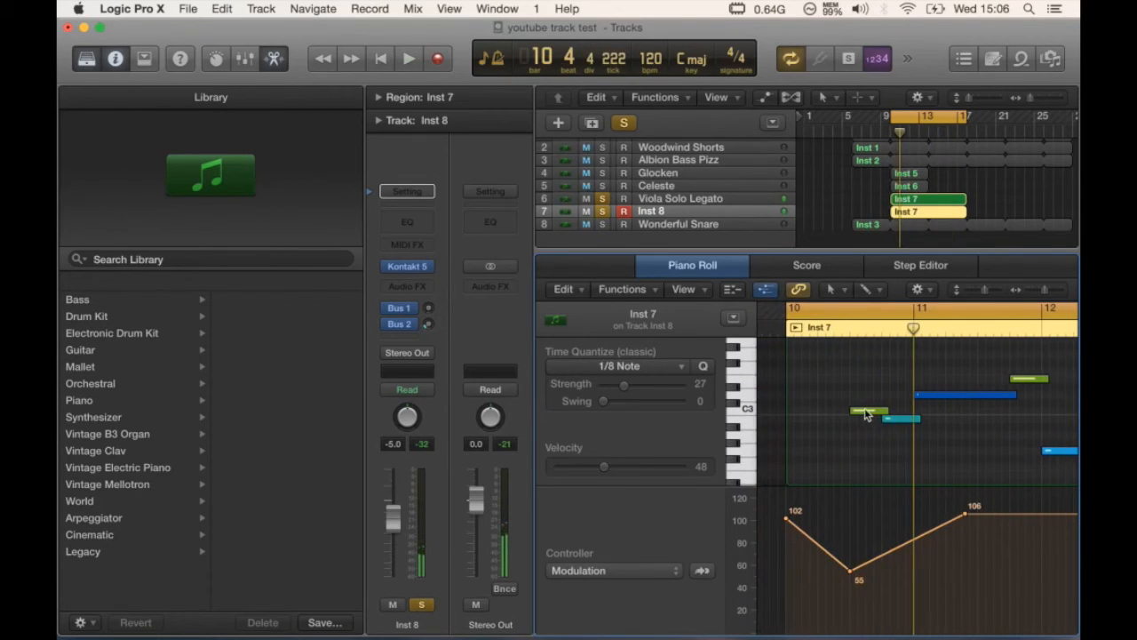
drag(867, 414, 790, 441)
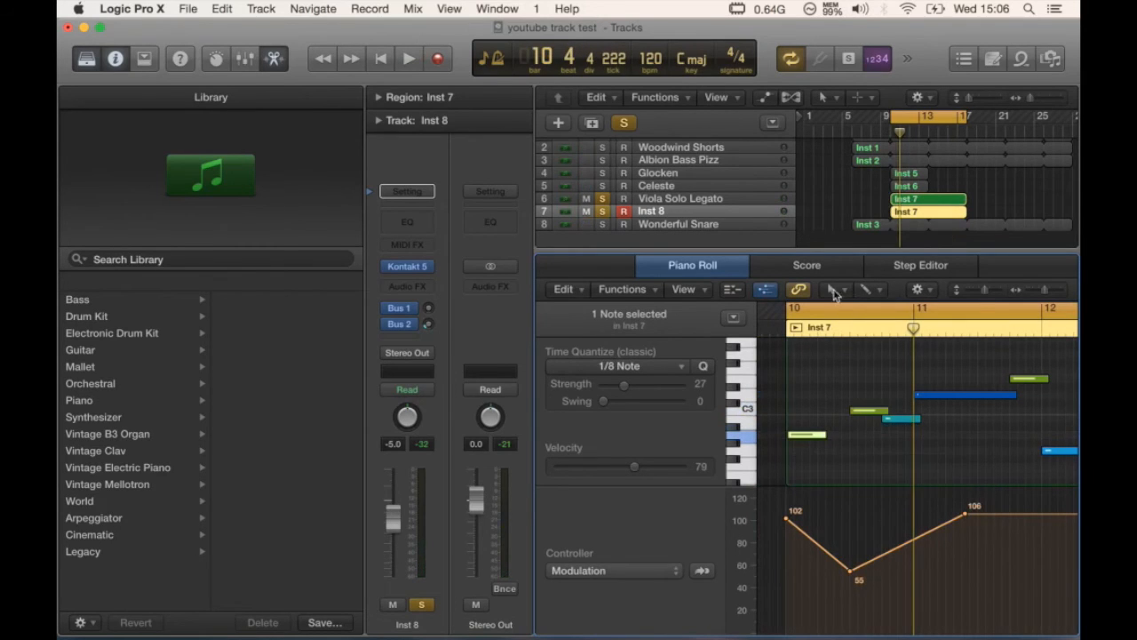
click(839, 289)
click(851, 307)
click(920, 289)
mouse_move(938, 308)
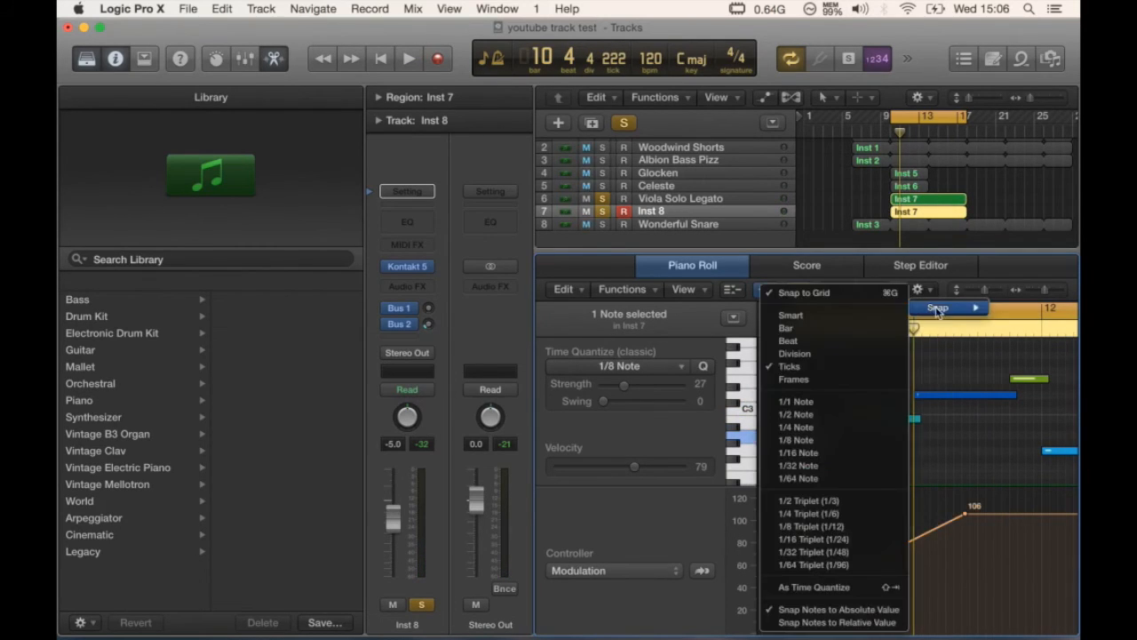
click(830, 356)
drag(807, 439, 856, 435)
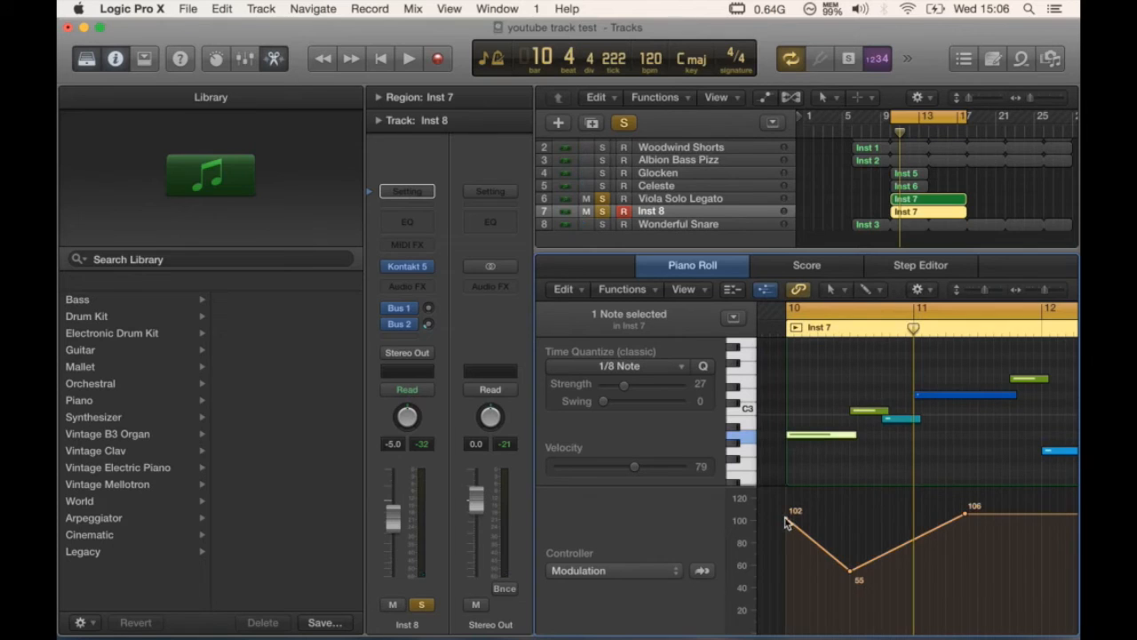
- Lower the modulation point at bar 10 to 19 and play the cello line back with the new curve
drag(786, 524, 787, 617)
key(space)
key(space)
key(space)
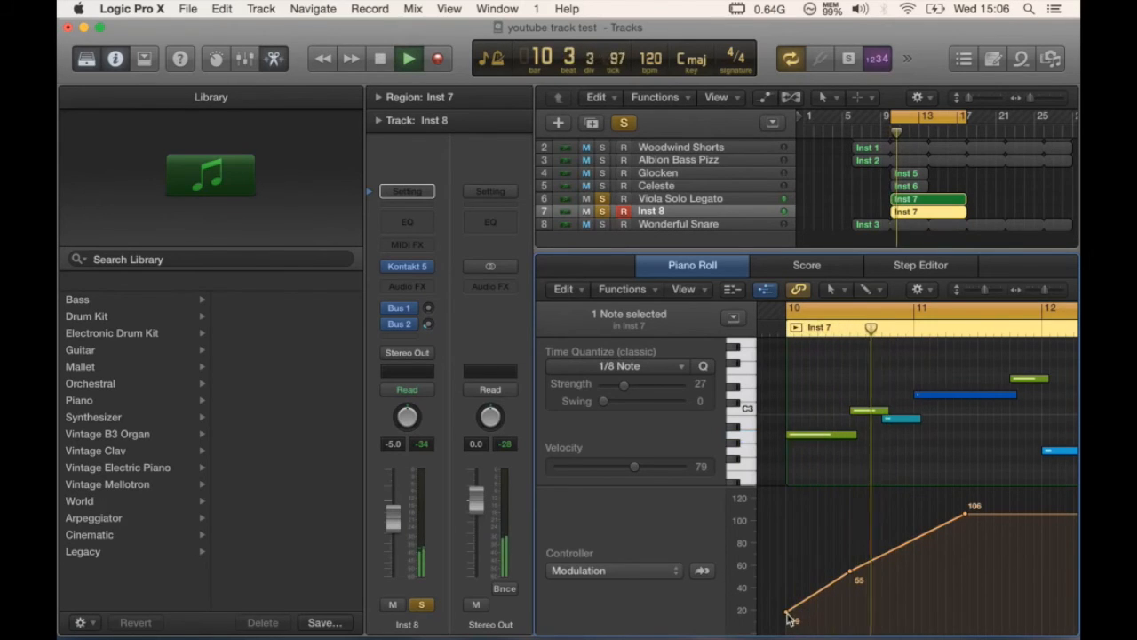
- Lower the last modulation point, just before bar 14, to 57
scroll(947, 506, right, 5)
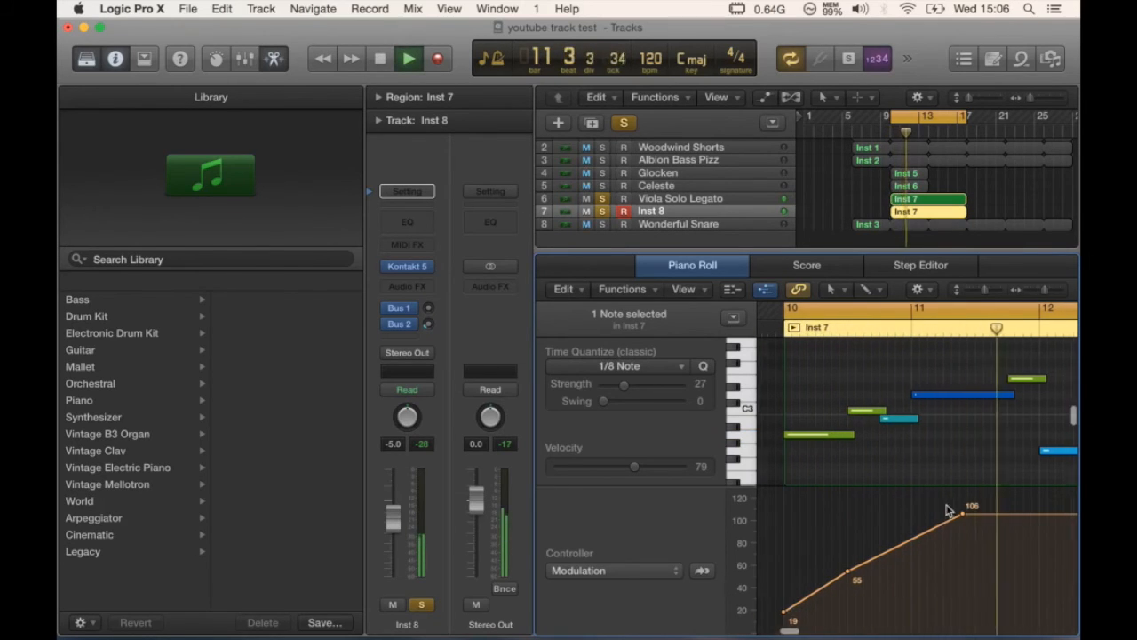
scroll(947, 511, right, 3)
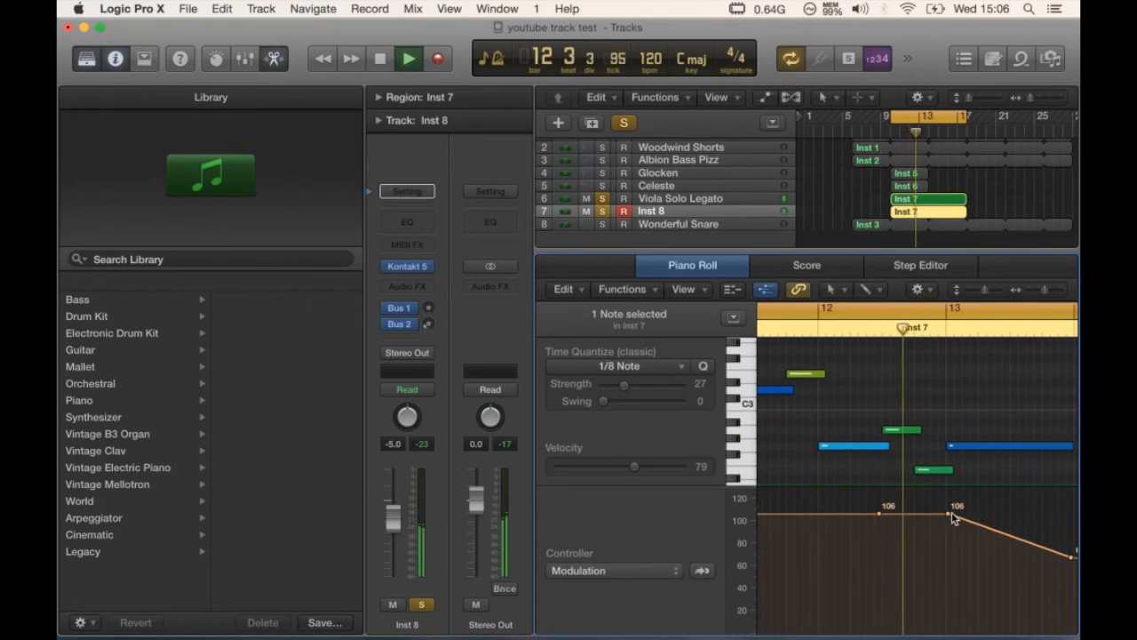
scroll(977, 529, right, 3)
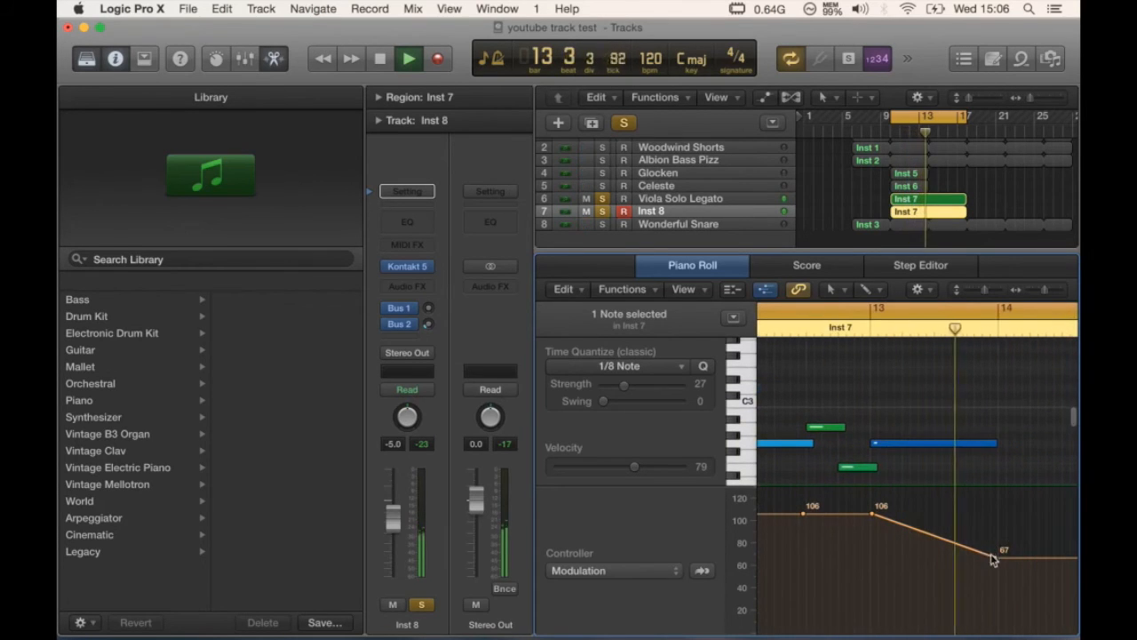
drag(992, 556, 999, 579)
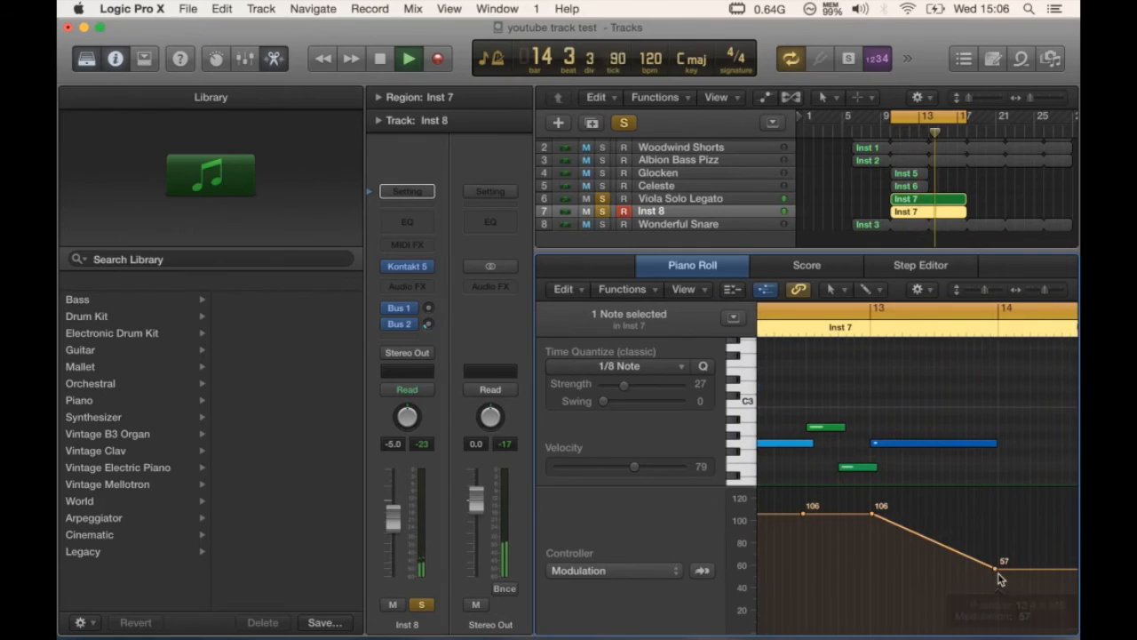
- Copy all the cello notes to bar 14 and extend the G2 note at bar 13 slightly past bar 14
key(super+a)
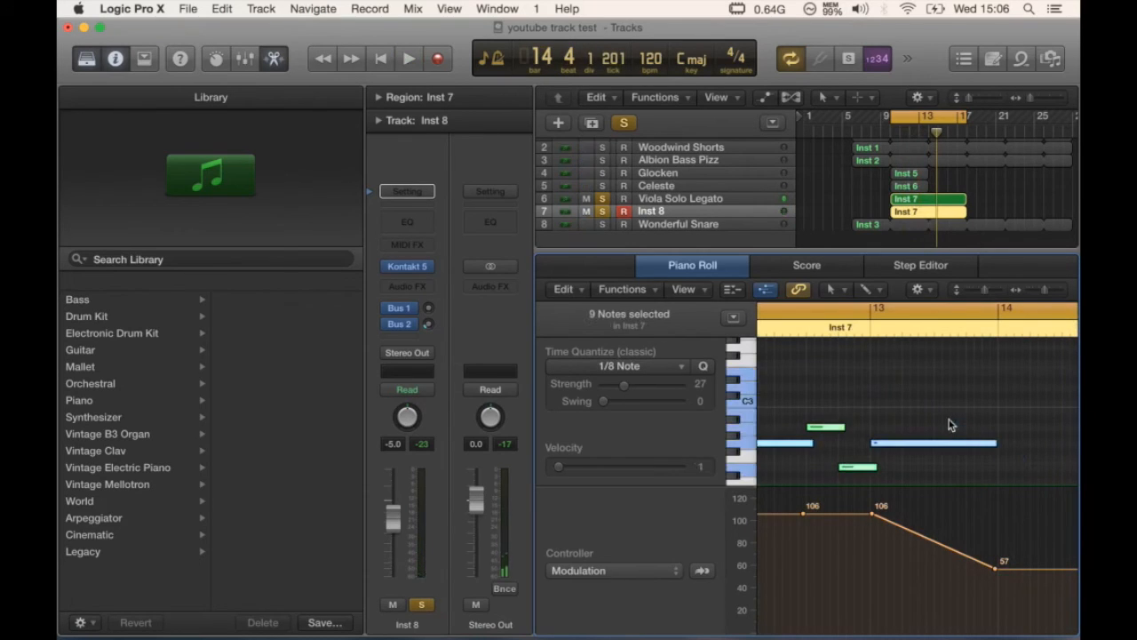
click(1000, 320)
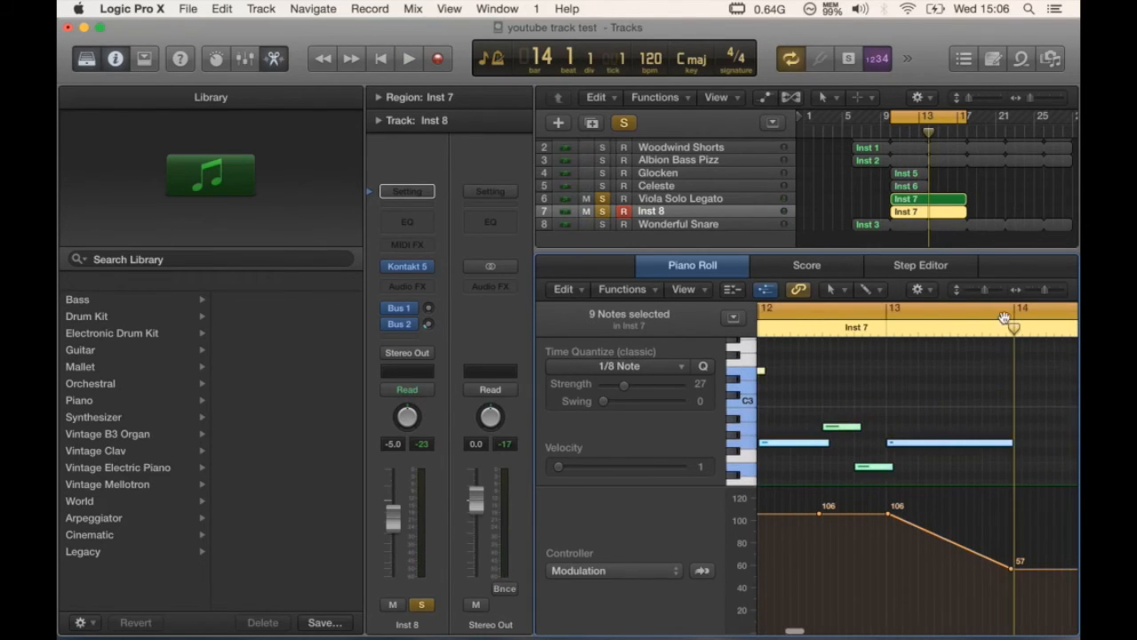
key(super+v)
click(986, 310)
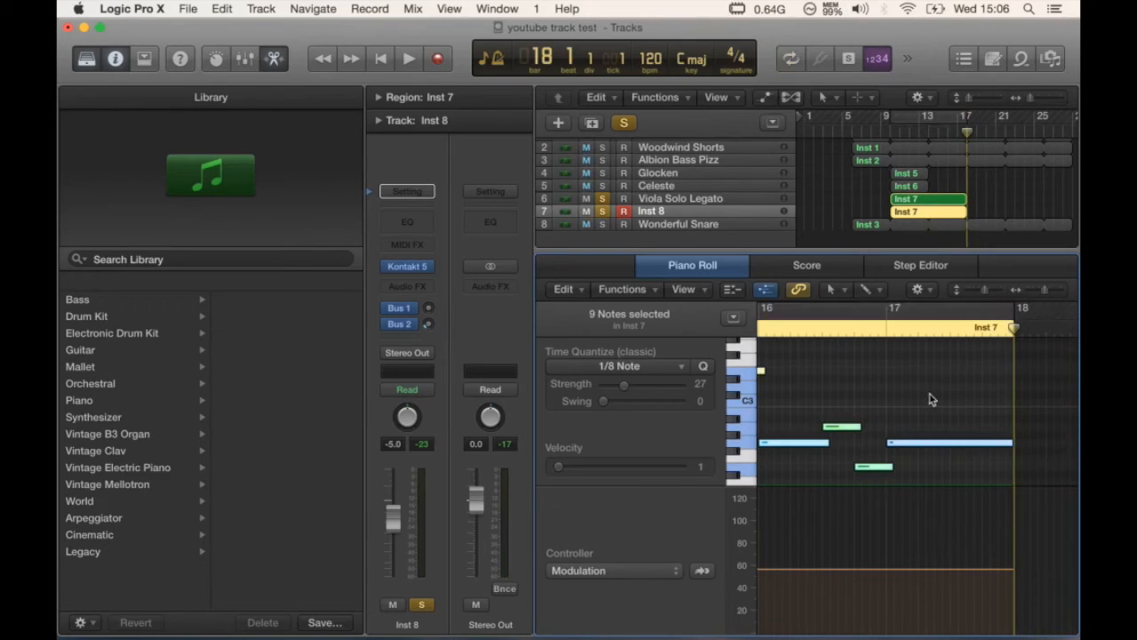
scroll(924, 407, left, 8)
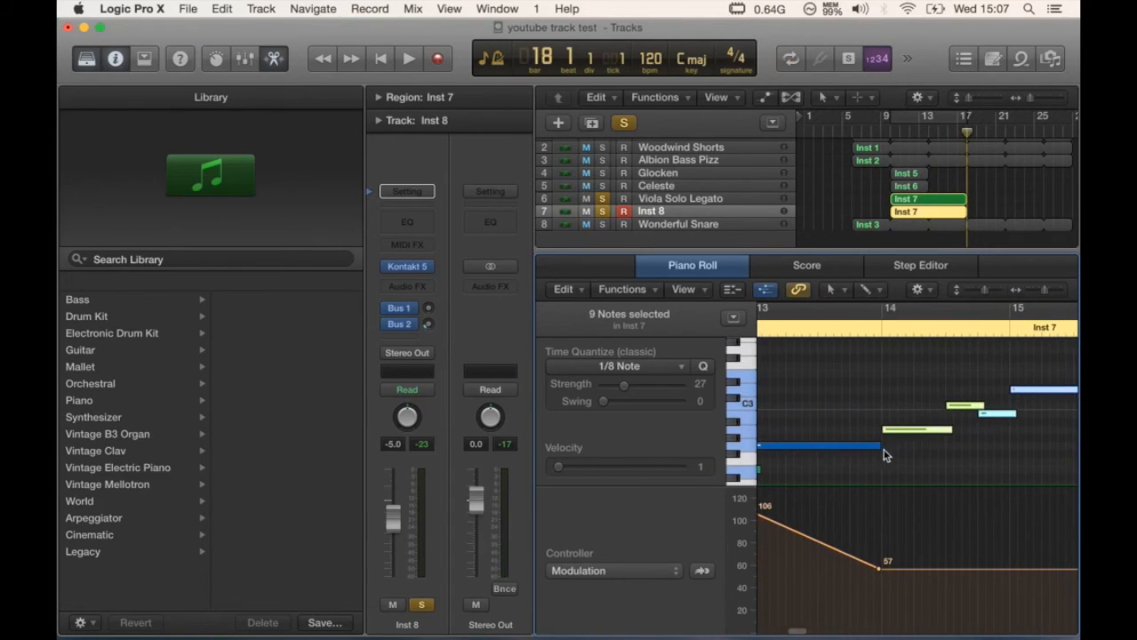
drag(879, 447, 888, 449)
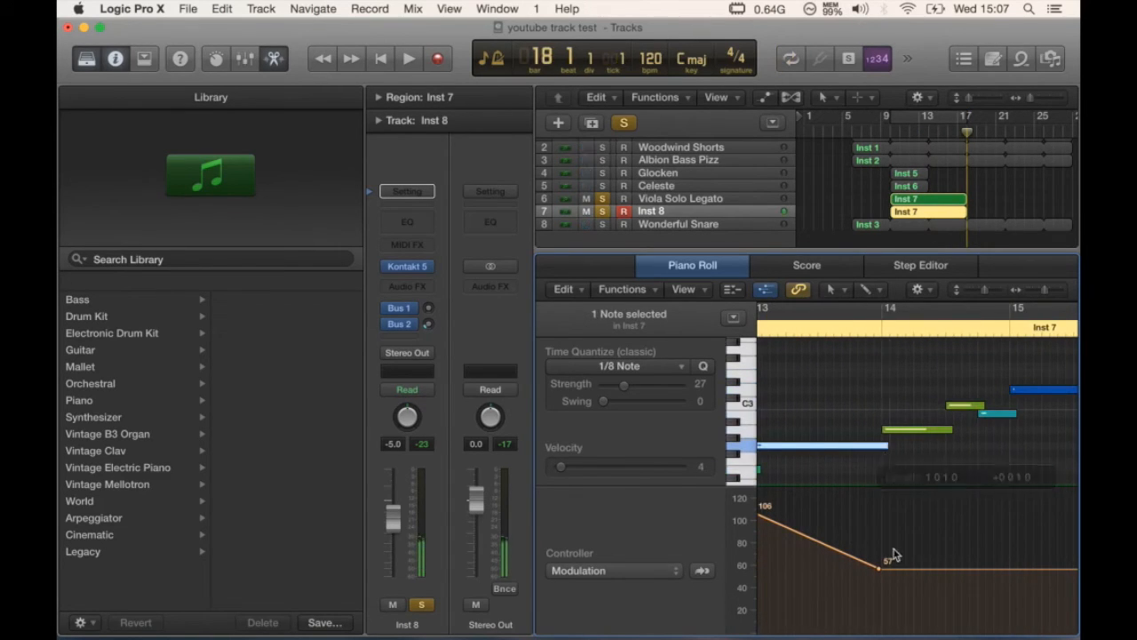
- Select the modulation points from bar 10 to bar 14 and paste a copy of the curve at bar 14
drag(892, 595, 789, 494)
scroll(835, 521, right, 10)
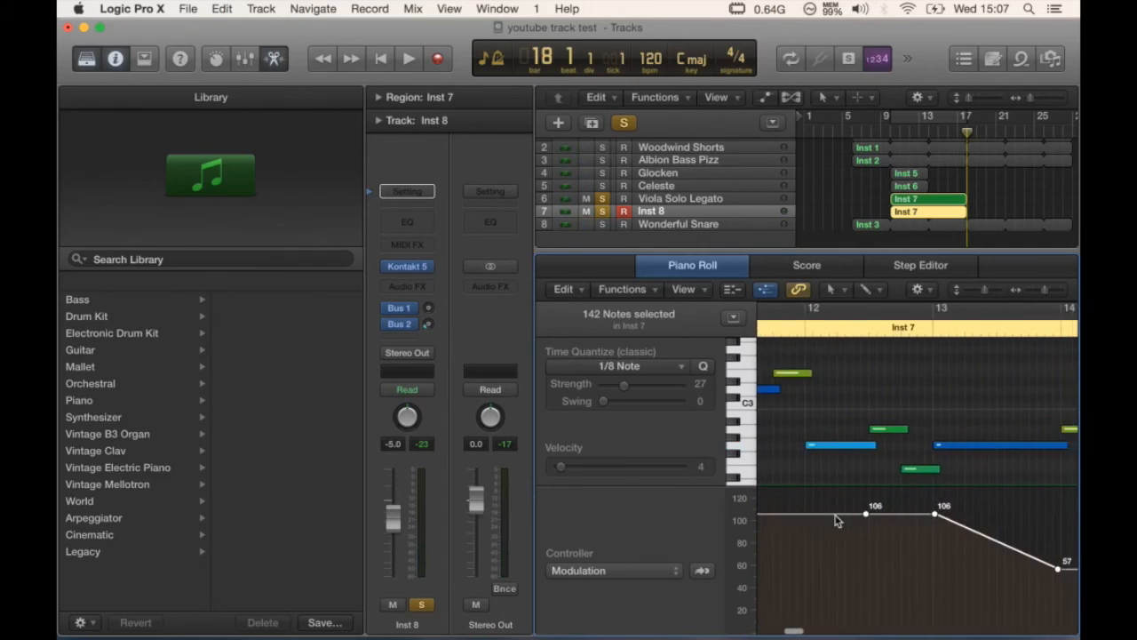
click(1006, 334)
key(super+v)
scroll(945, 605, left, 7)
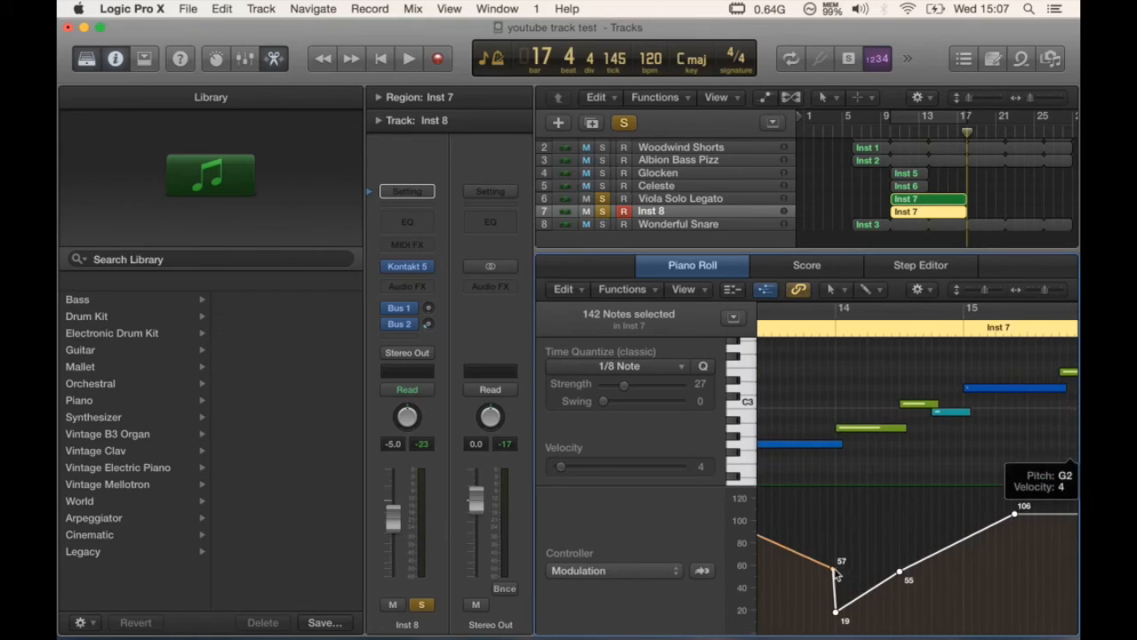
- Remove the 57 modulation point just before bar 14 and set the point at bar 14 to 40
drag(835, 614, 836, 594)
key(super+z)
click(849, 570)
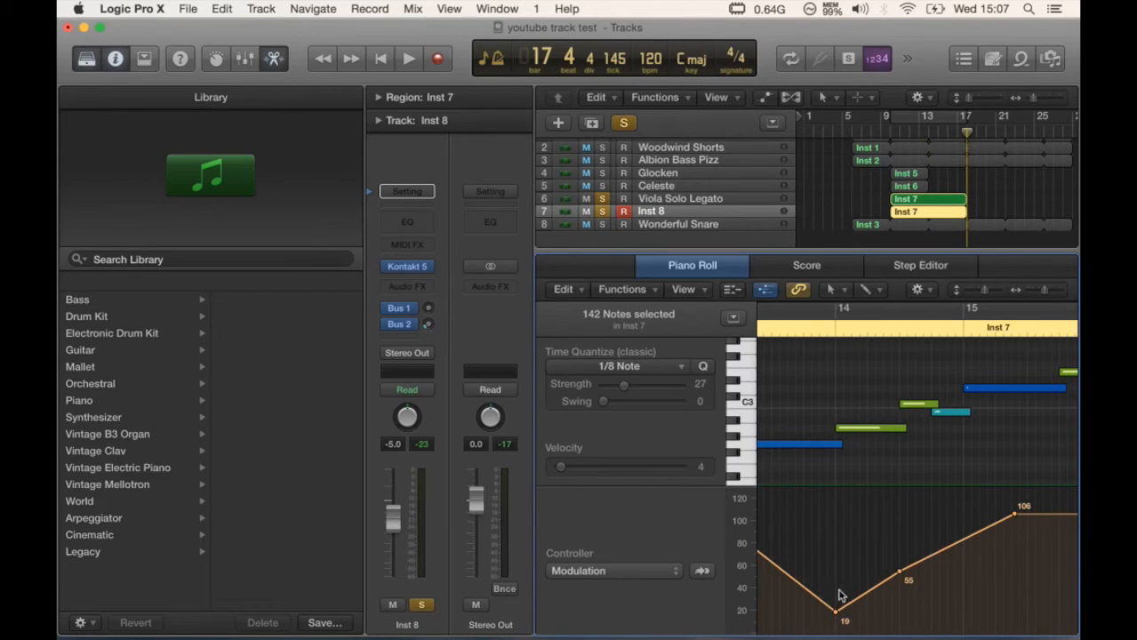
drag(836, 609, 835, 587)
- Hide the Inspector and Library during cycle playback, and raise the modulation point near 14.3 to 68
key(space)
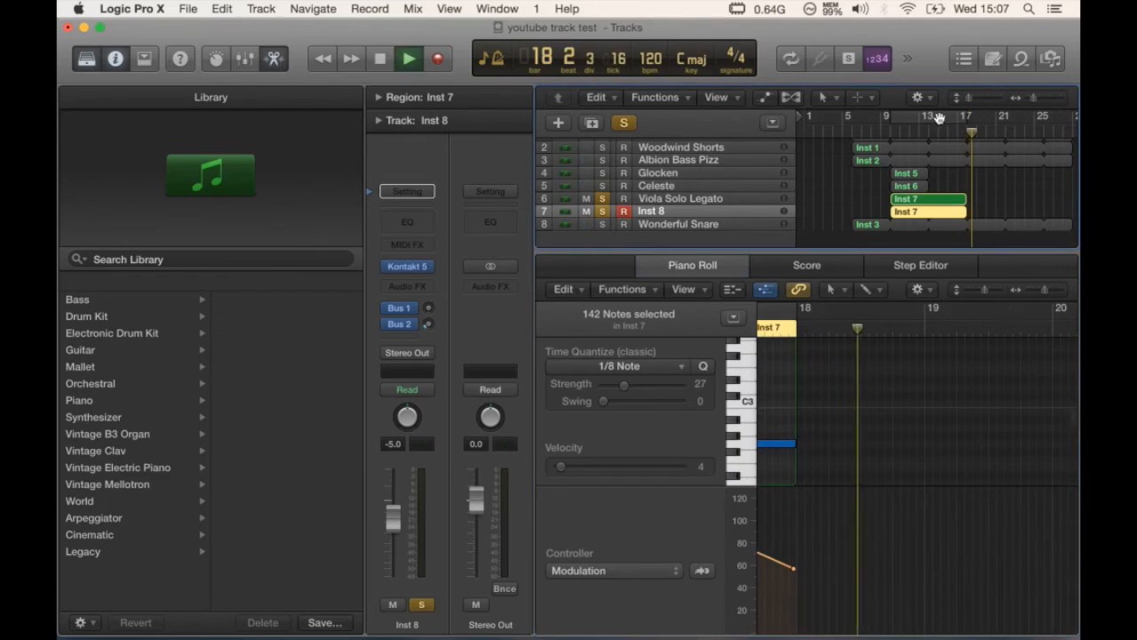
key(c)
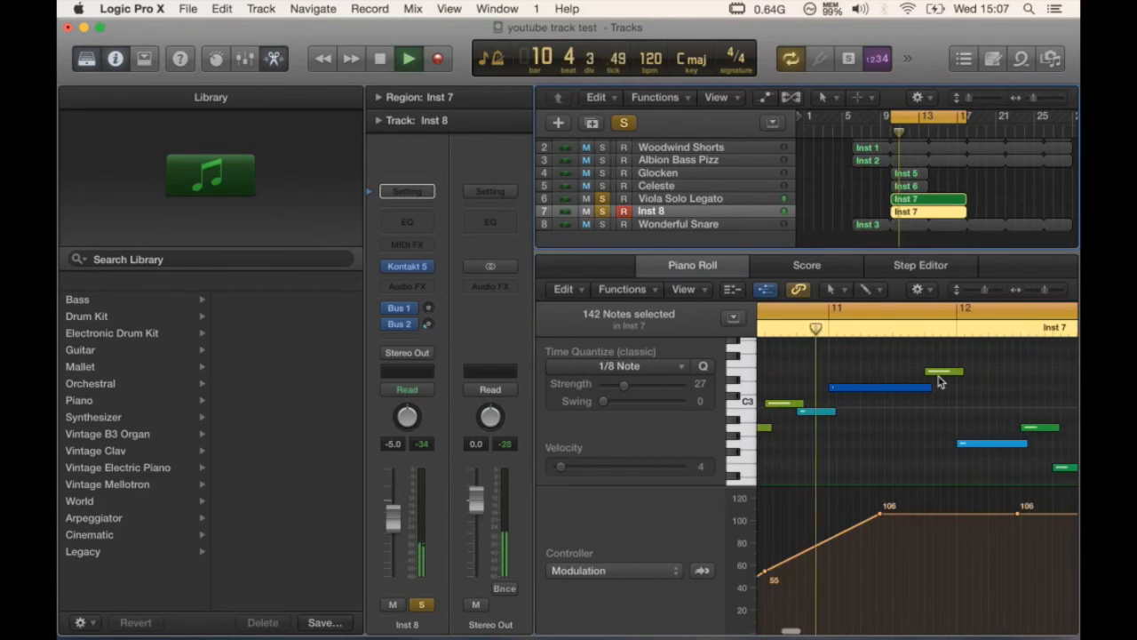
click(115, 58)
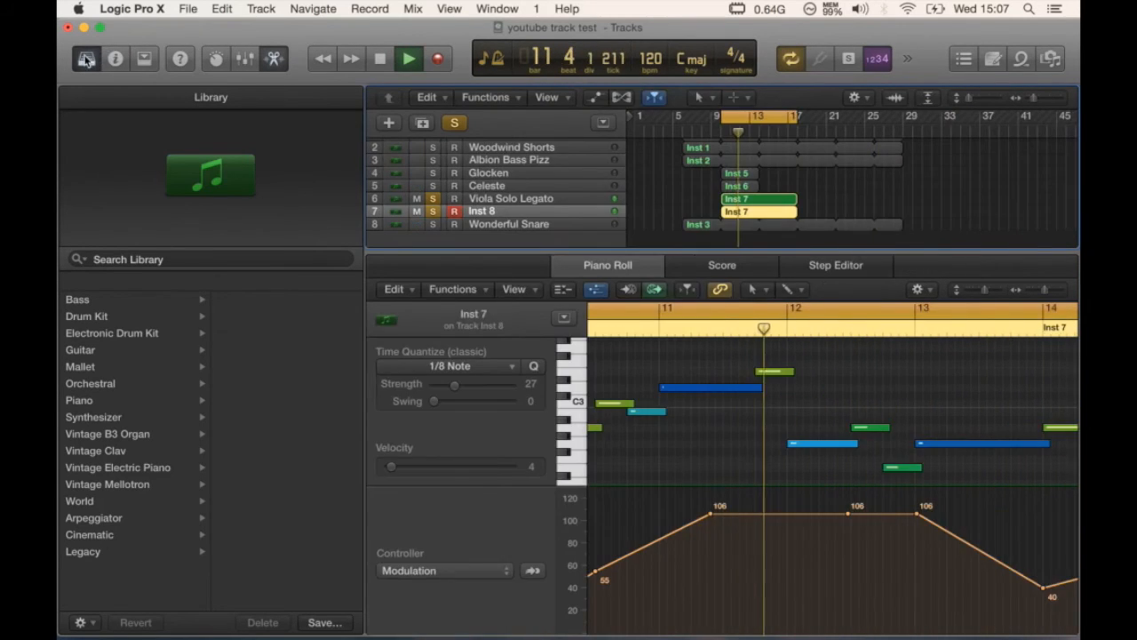
click(86, 58)
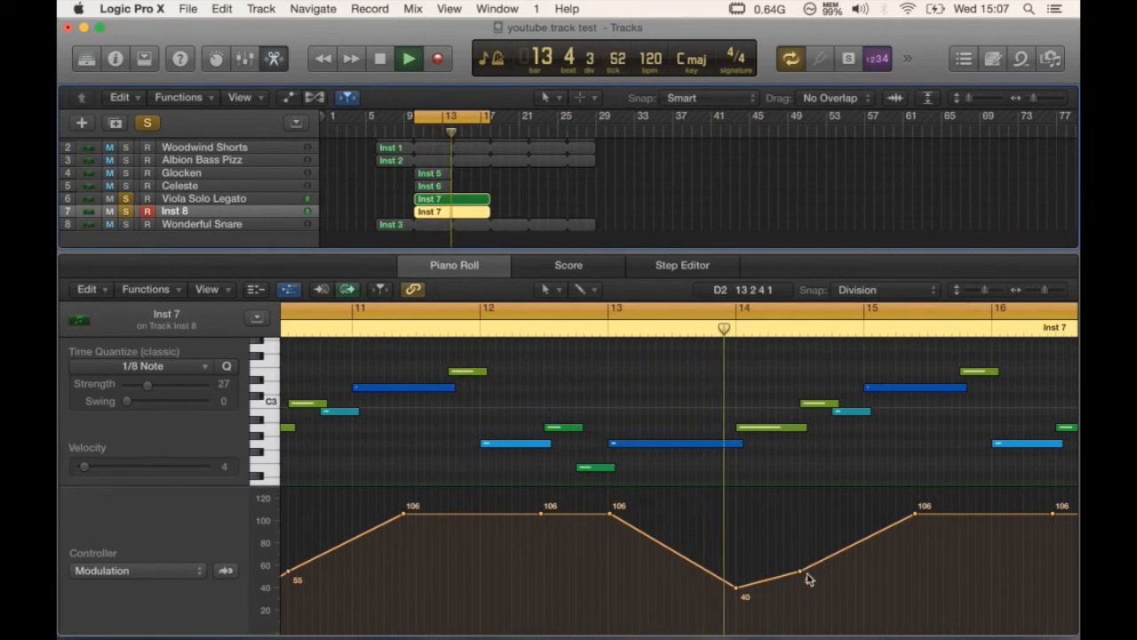
drag(797, 569, 800, 556)
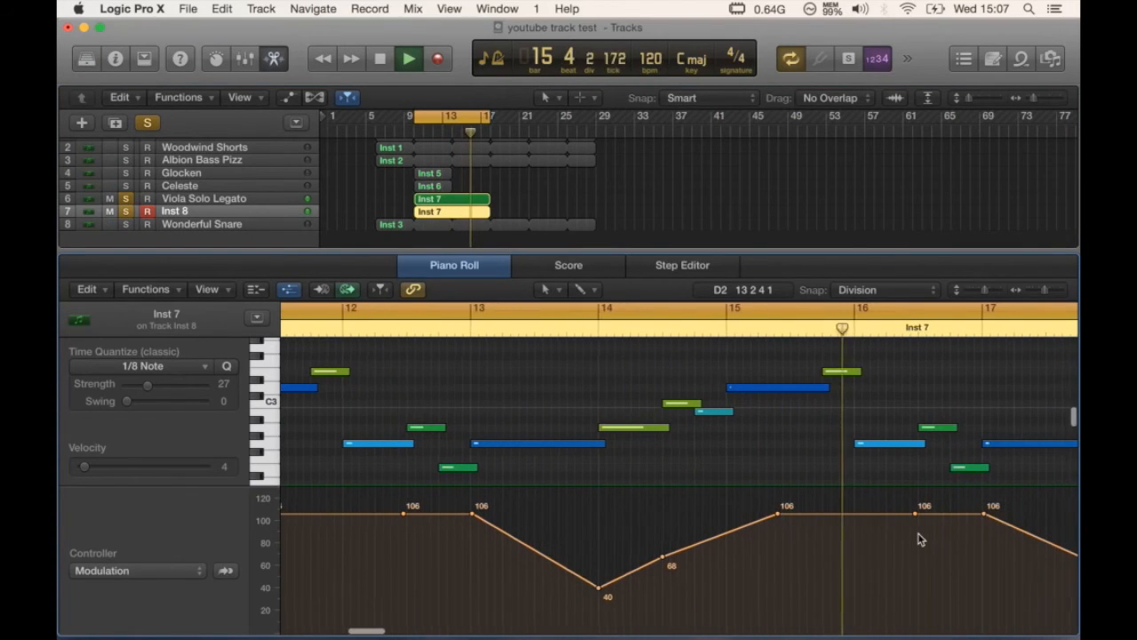
key(space)
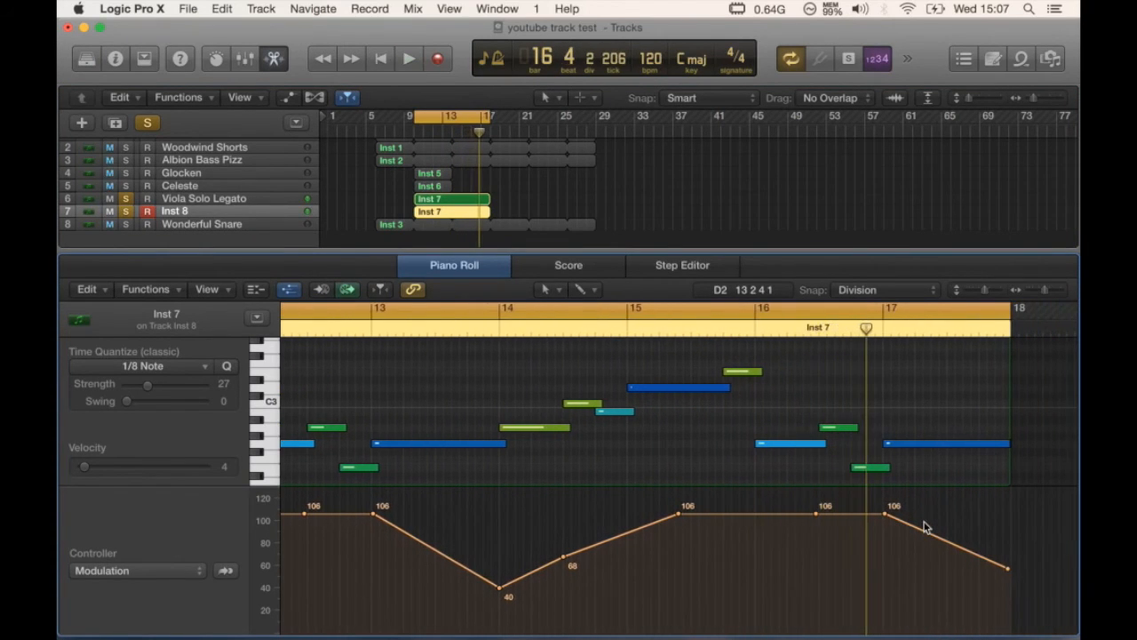
- Move the note at 16.3 to C3 and the note at 16.4 to B2, then play the ending with cycle off
drag(842, 432, 844, 404)
drag(873, 472, 873, 416)
click(910, 446)
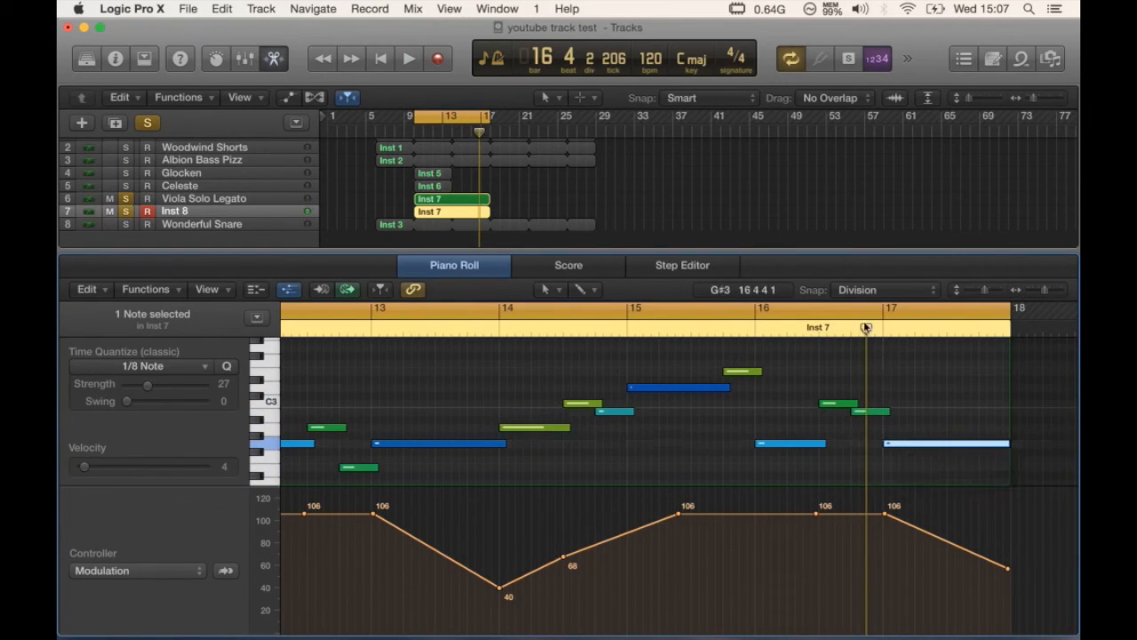
click(713, 329)
click(731, 309)
key(space)
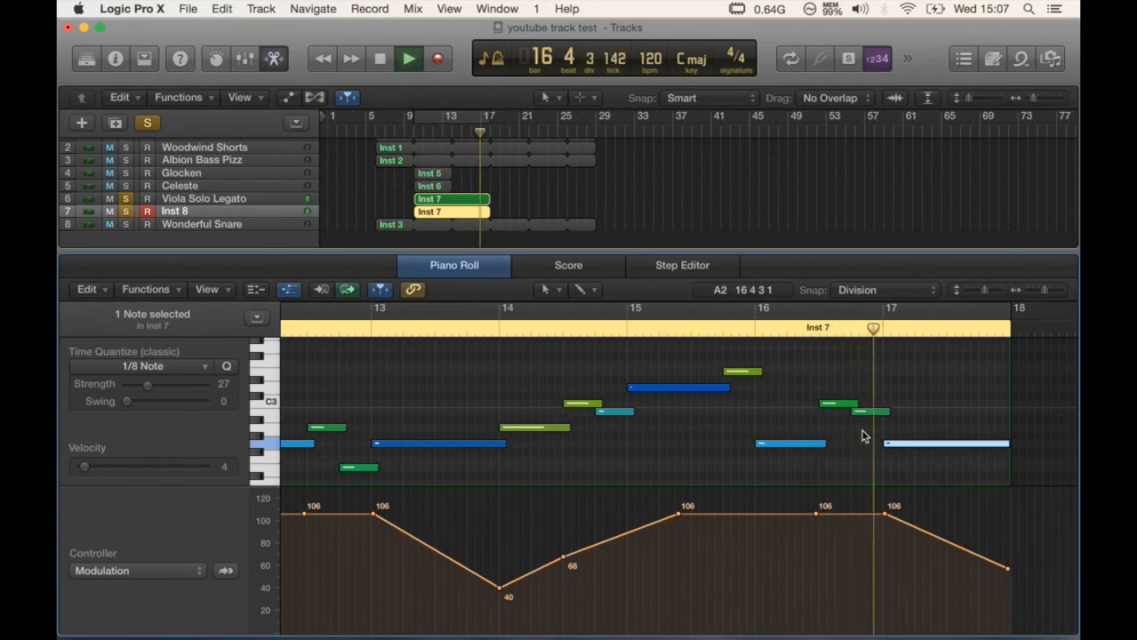
- Lower the long note at bar 17 to E2 and replay the passage leading into it
click(920, 444)
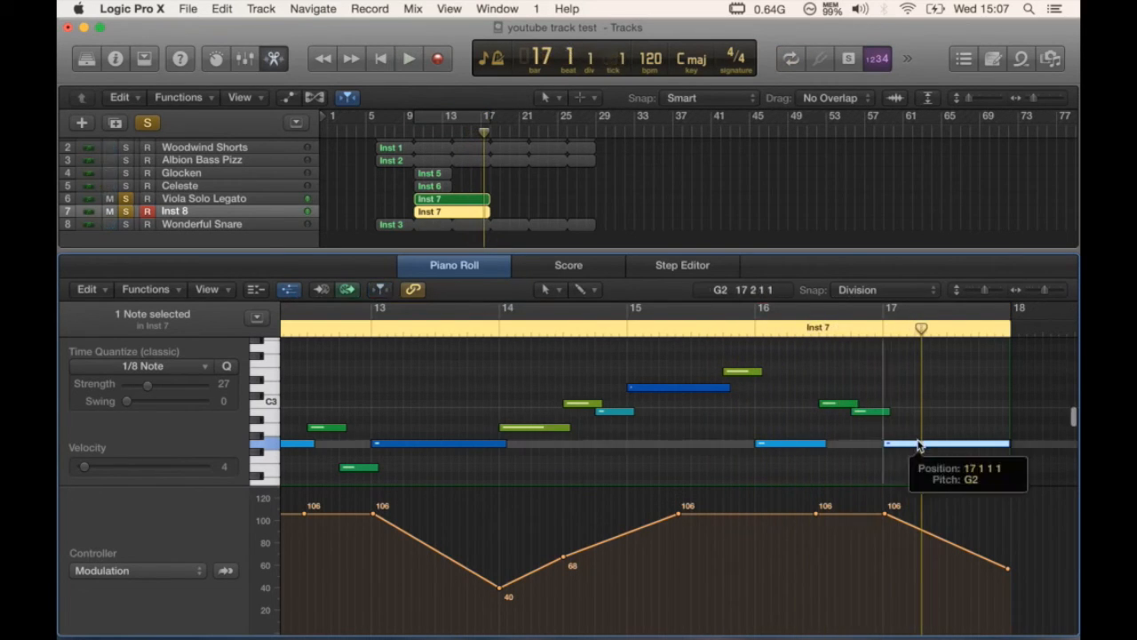
drag(915, 447, 912, 471)
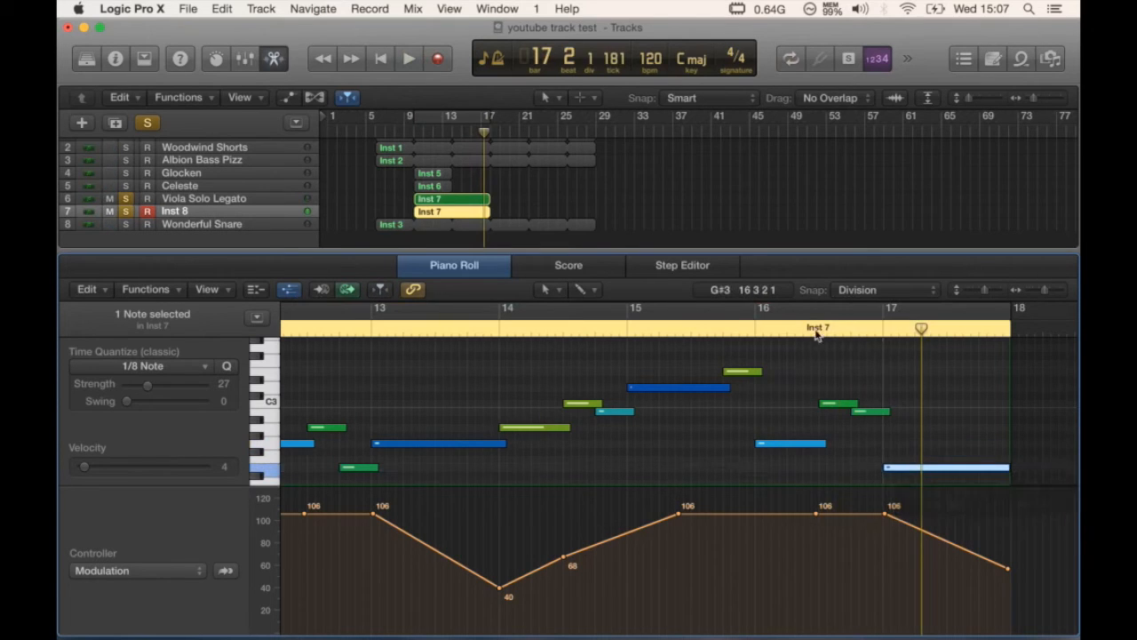
click(733, 343)
key(space)
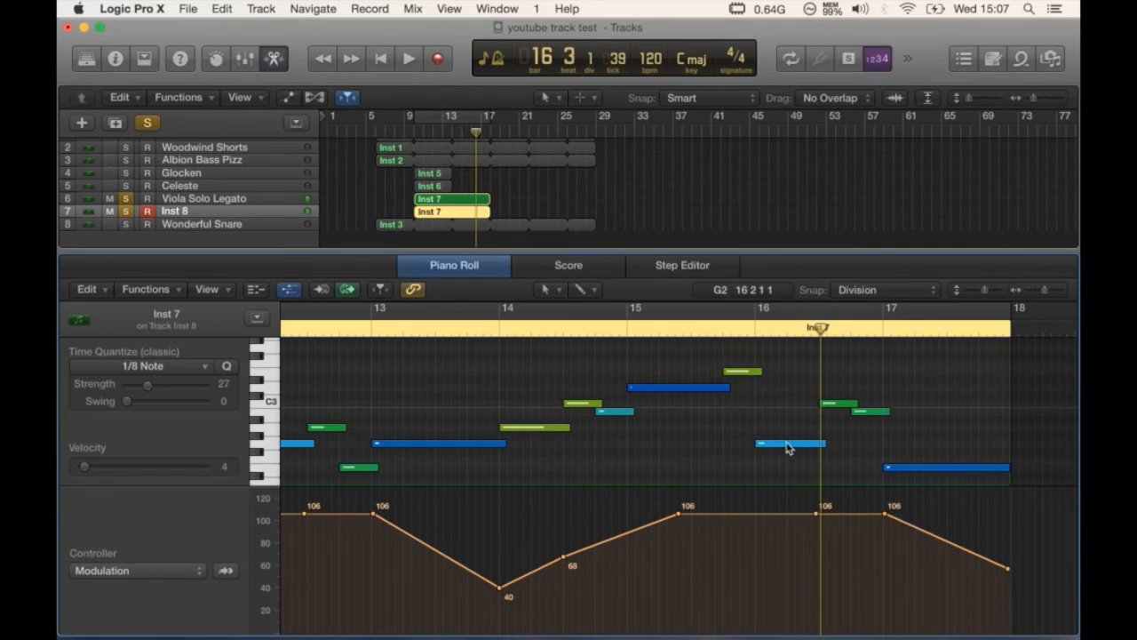
- Raise the note at bar 16 to C3 and the note at 16.3 to D3, and audition the revised phrase
drag(787, 449, 866, 409)
click(477, 406)
key(space)
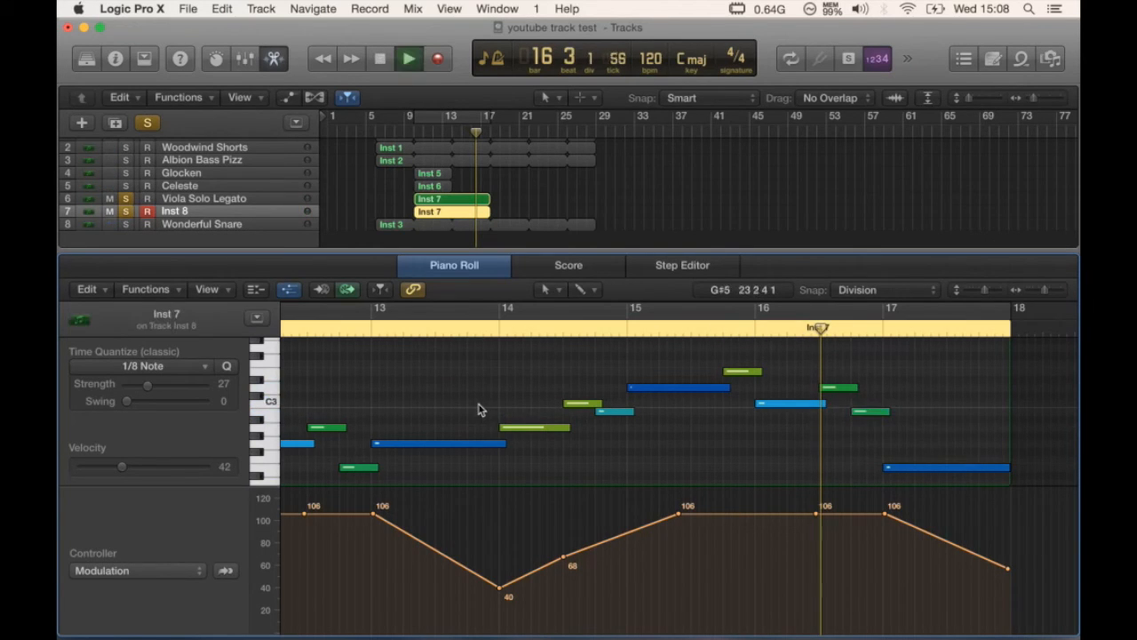
click(487, 329)
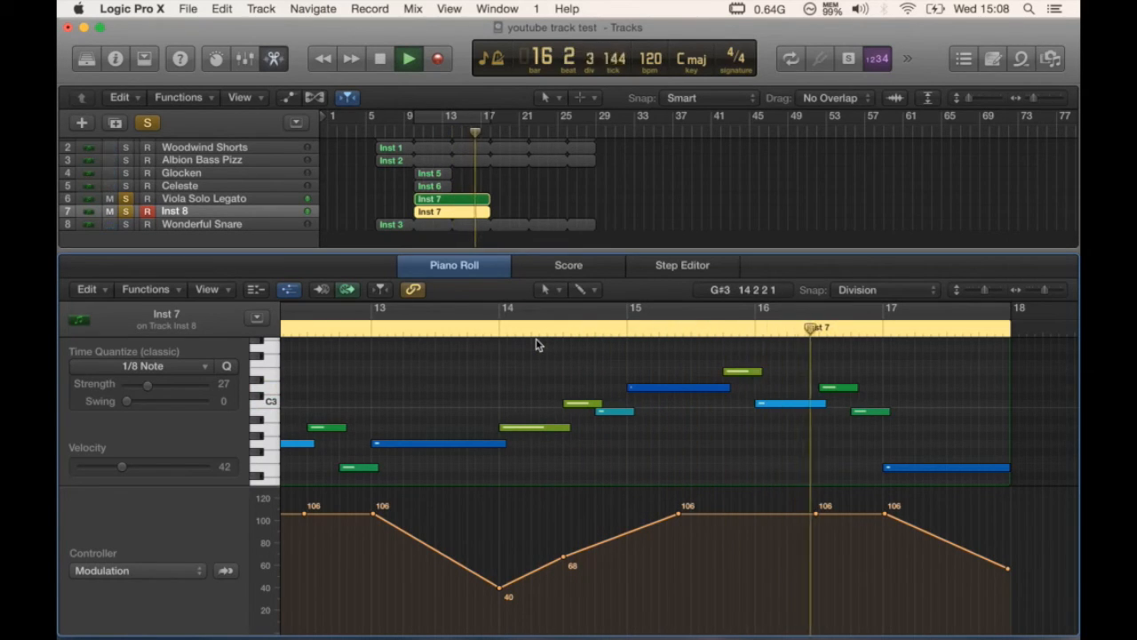
click(691, 328)
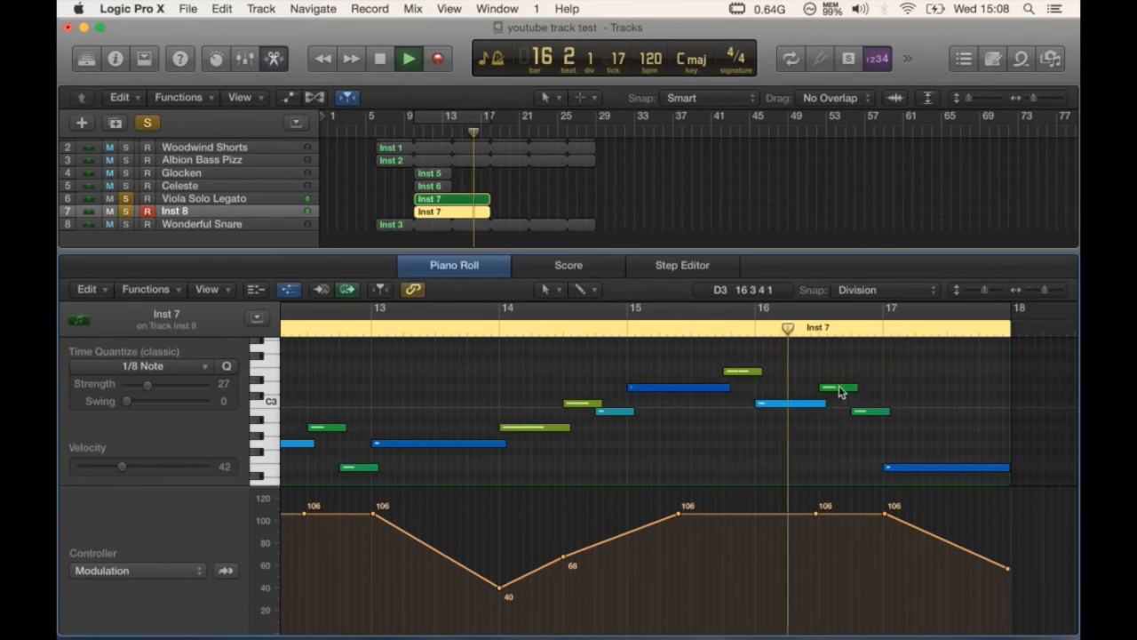
key(space)
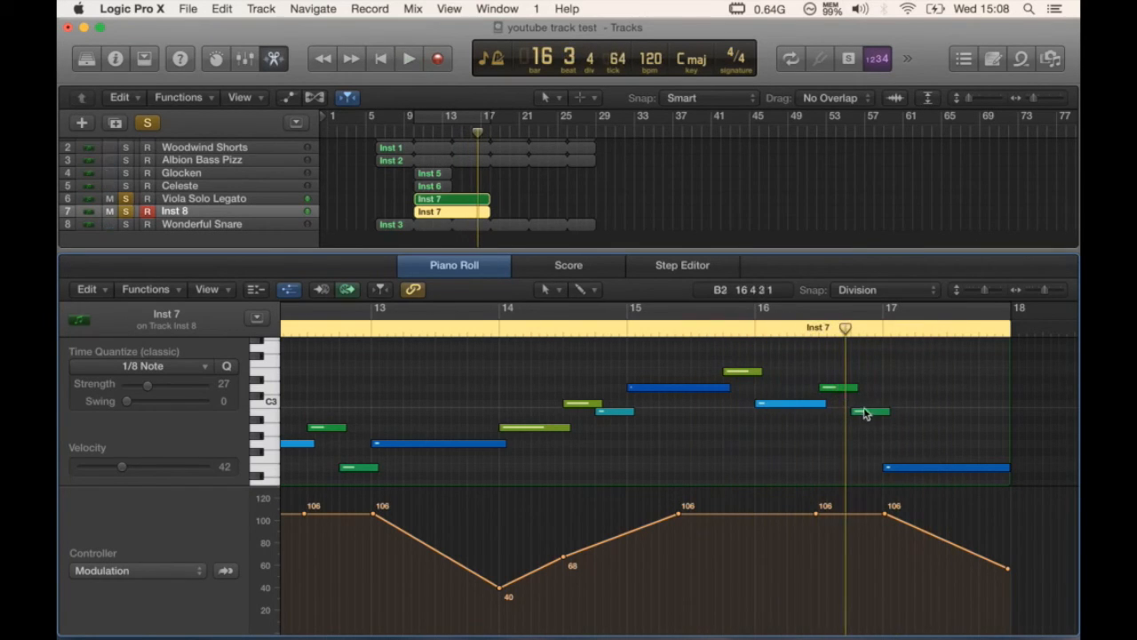
- Raise the note at 16.4 to C3 and lower the last modulation point, just before bar 18, to 34
drag(868, 415, 871, 403)
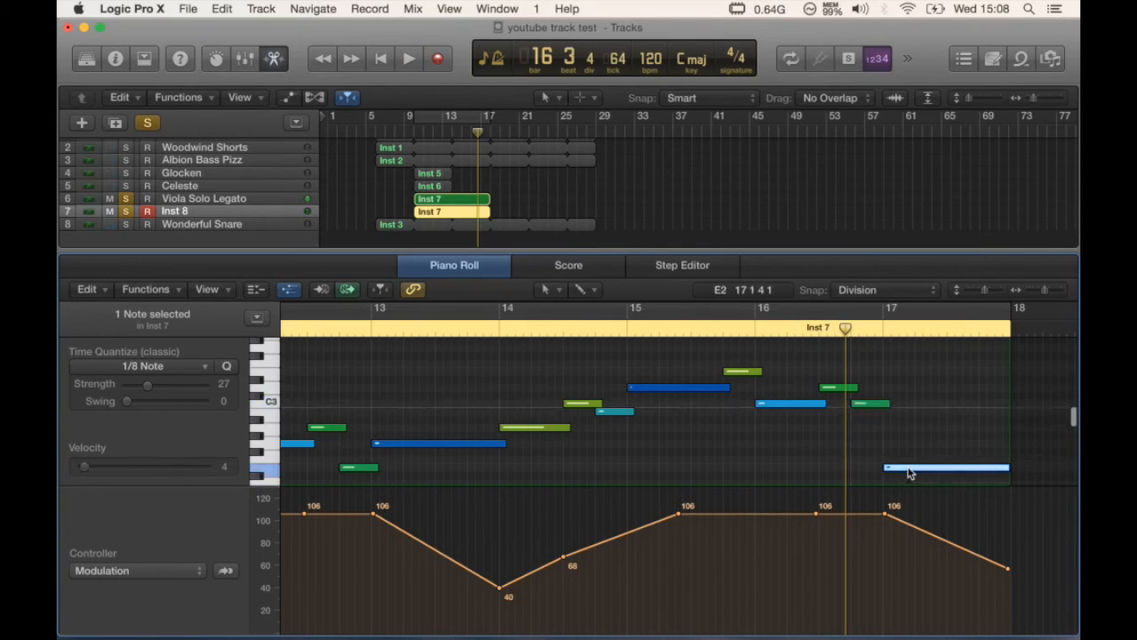
key(space)
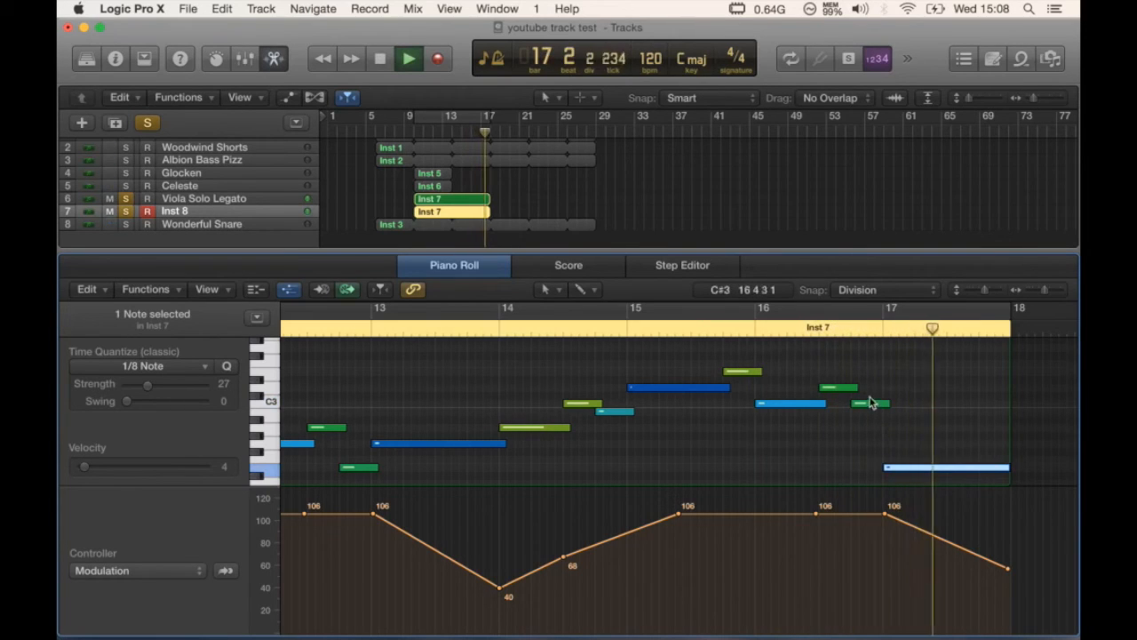
key(space)
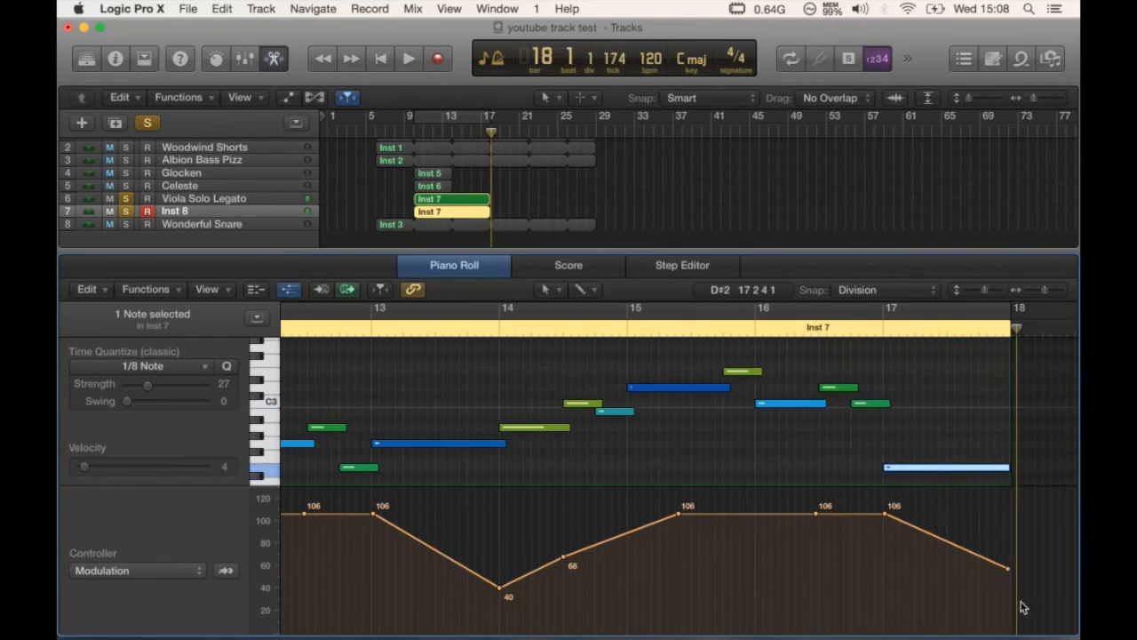
drag(1011, 573, 1013, 605)
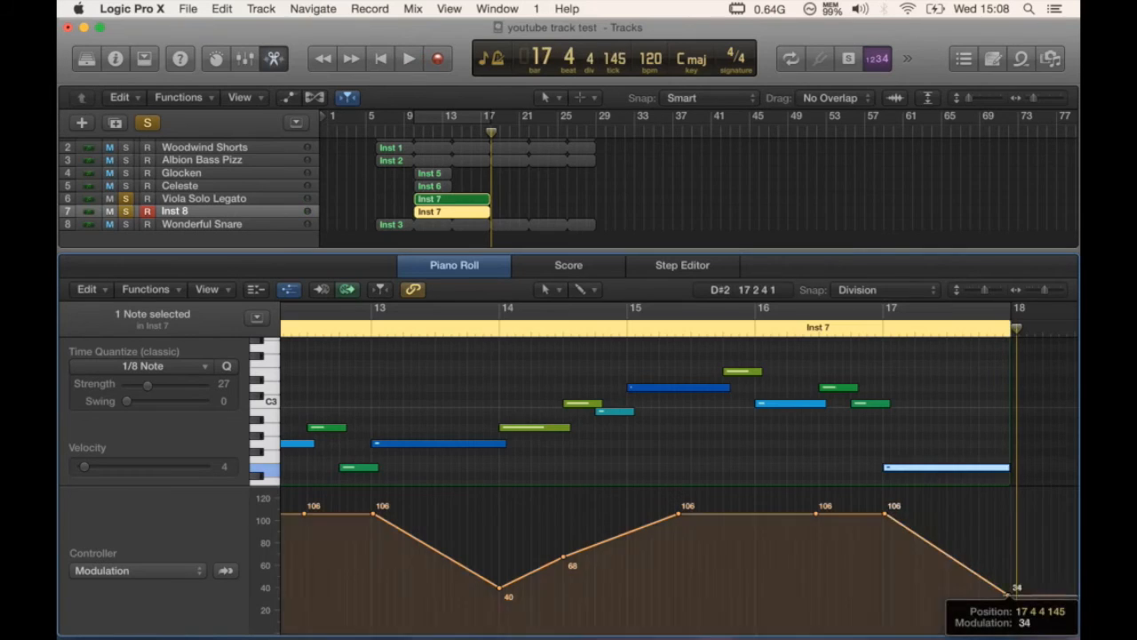
- Redraw the modulation freehand with the Pencil tool, peaking at about 111 between bars 11 and 13 and dipping to about 43 at bar 14
scroll(838, 546, left, 6)
scroll(836, 549, left, 4)
scroll(673, 353, down, 1)
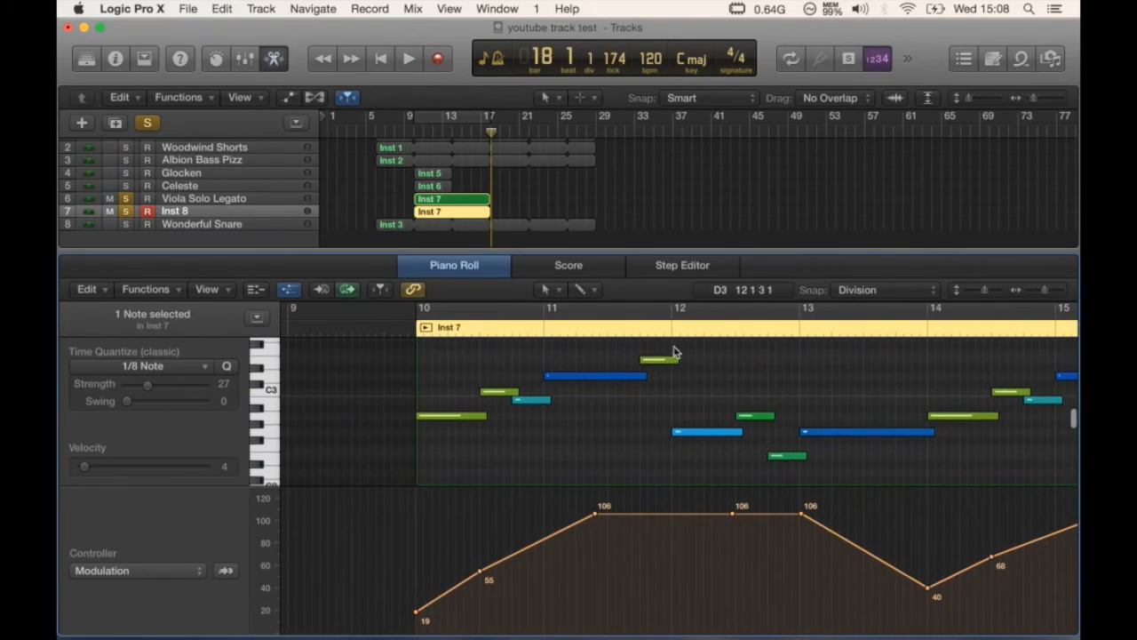
click(551, 290)
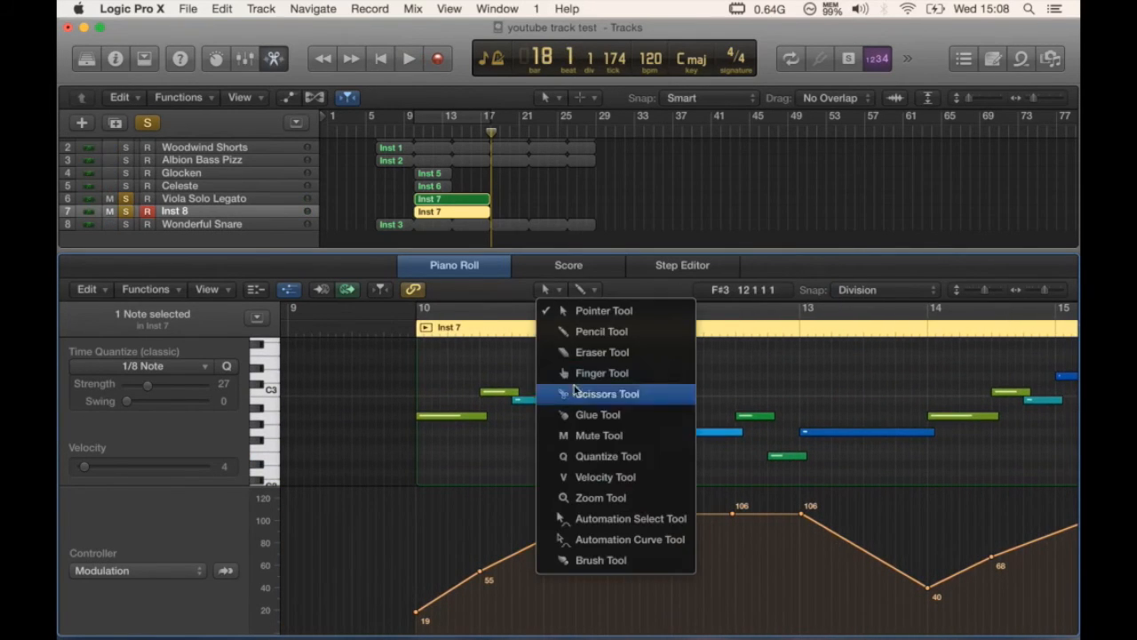
key(Escape)
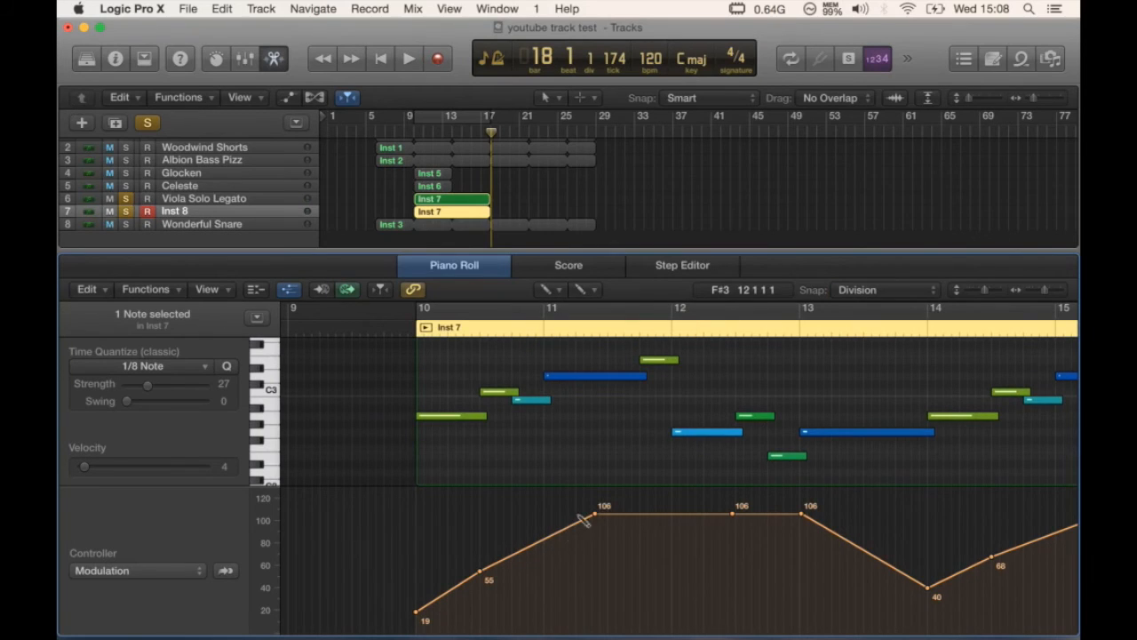
mouse_move(582, 528)
mouse_down()
mouse_move(613, 514)
mouse_move(679, 520)
mouse_move(727, 507)
mouse_move(808, 523)
mouse_up()
drag(896, 573, 954, 588)
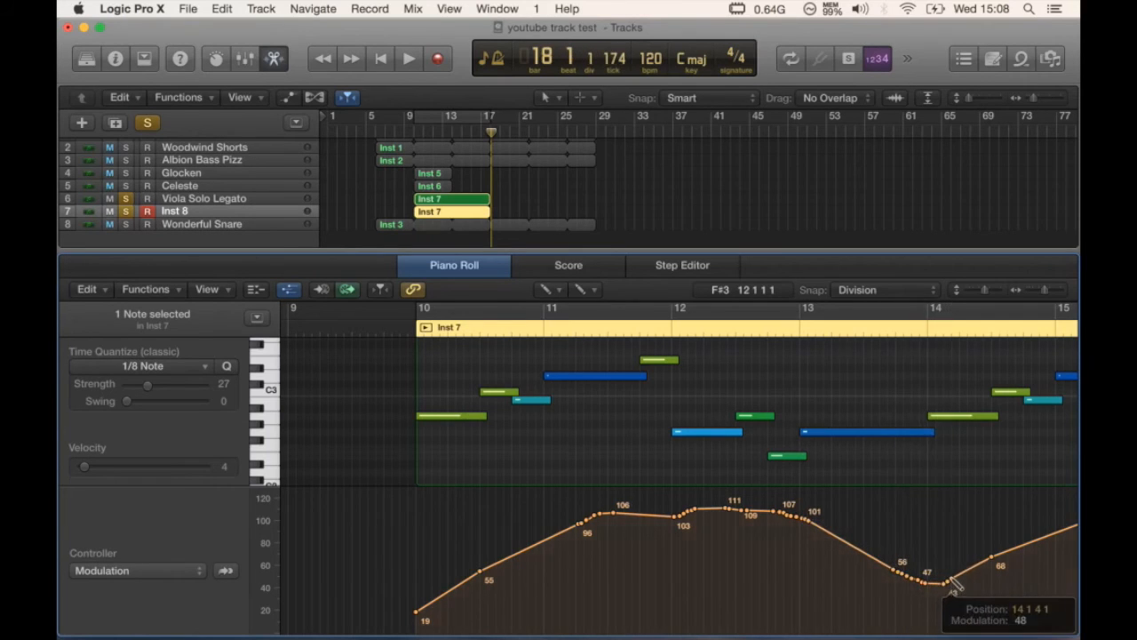
- Redraw the modulation with a rise to about 117 before bar 16 and a gentle wave between about 103 and 107 up to bar 17
scroll(956, 583, right, 5)
drag(928, 526, 1008, 507)
scroll(1008, 506, right, 2)
scroll(995, 506, right, 3)
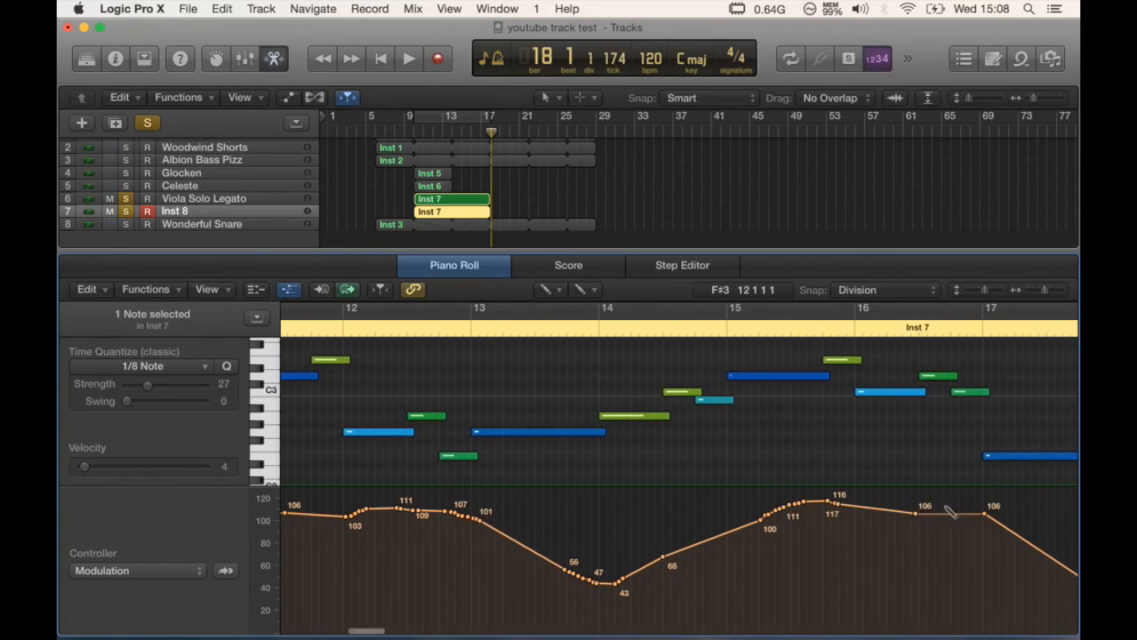
mouse_move(907, 515)
mouse_down()
mouse_move(988, 512)
mouse_move(1018, 530)
mouse_up()
- Play bars 10 to 18 in cycle mode and clear all track solos to hear the full arrangement
click(453, 117)
key(space)
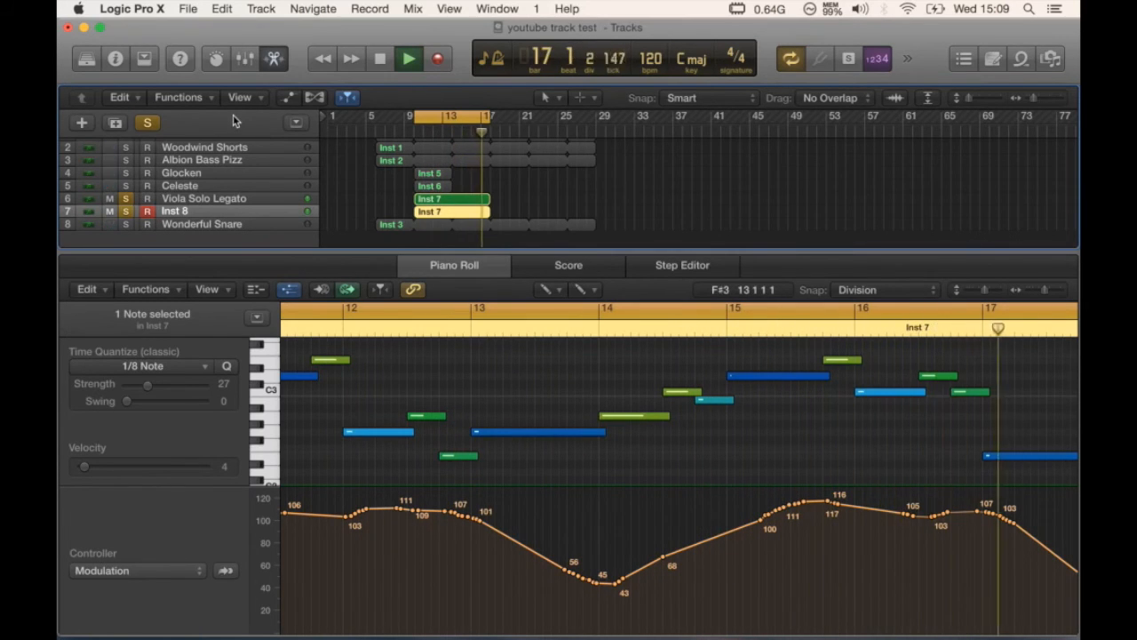
click(148, 124)
click(149, 123)
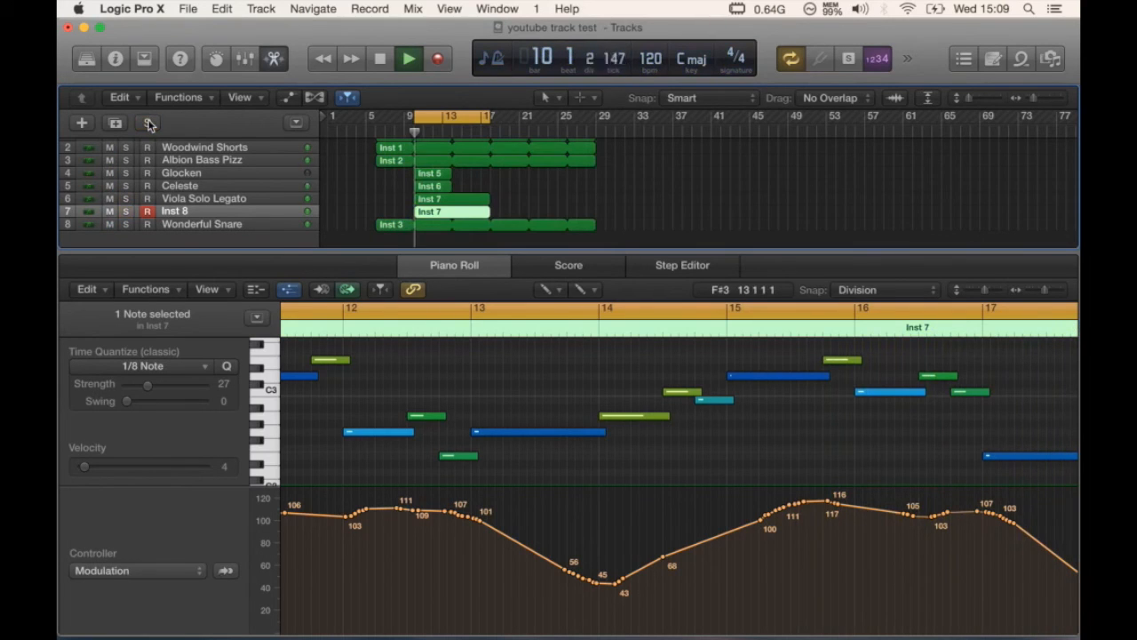
- Show the channel strips and set Viola Solo Legato's volume to -6.6 dB while balancing it against Inst 8, then turn cycle mode off
click(213, 201)
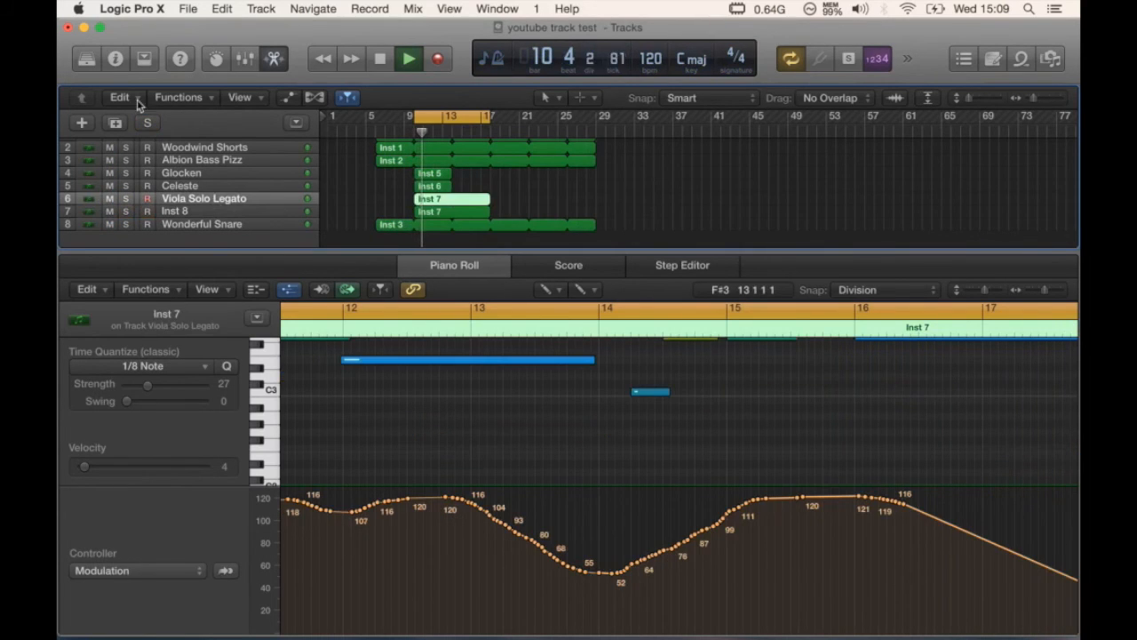
click(116, 58)
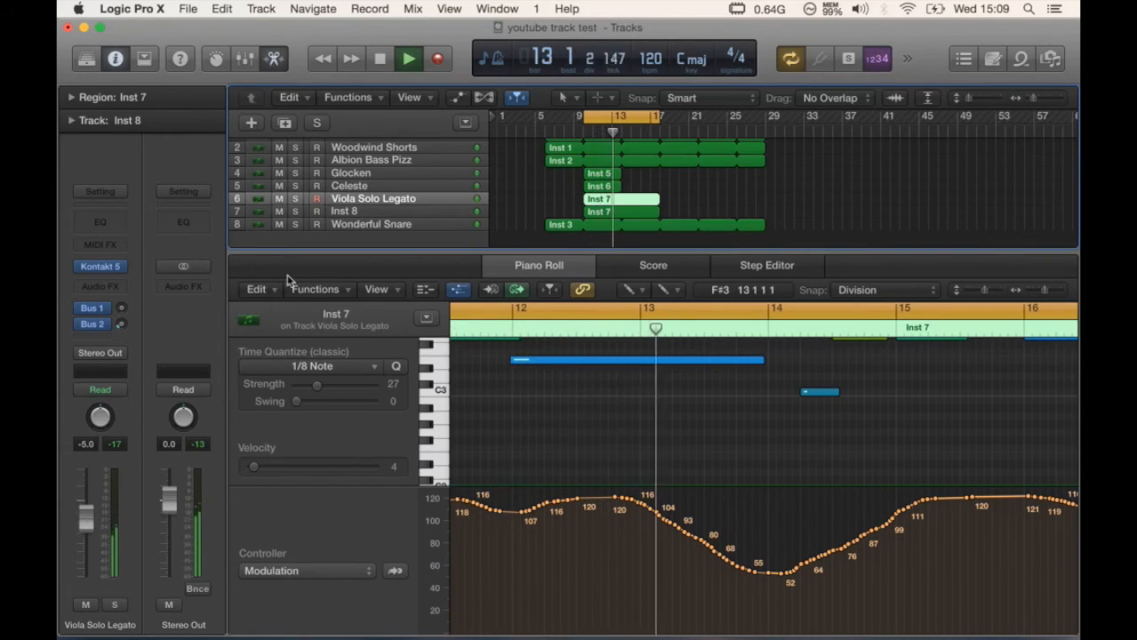
click(374, 211)
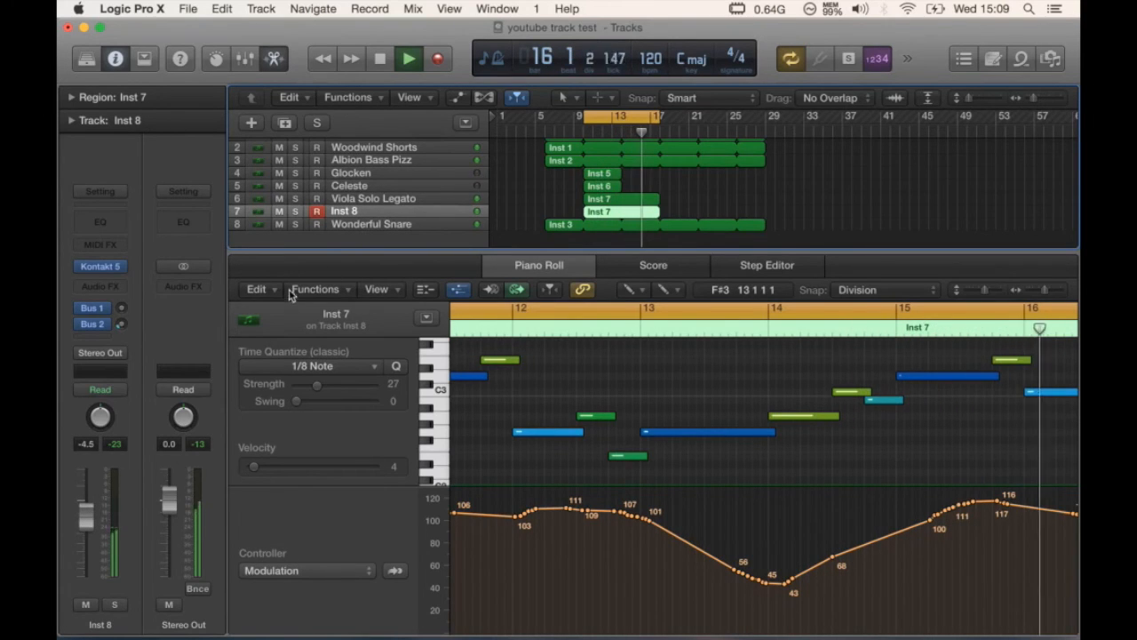
click(434, 198)
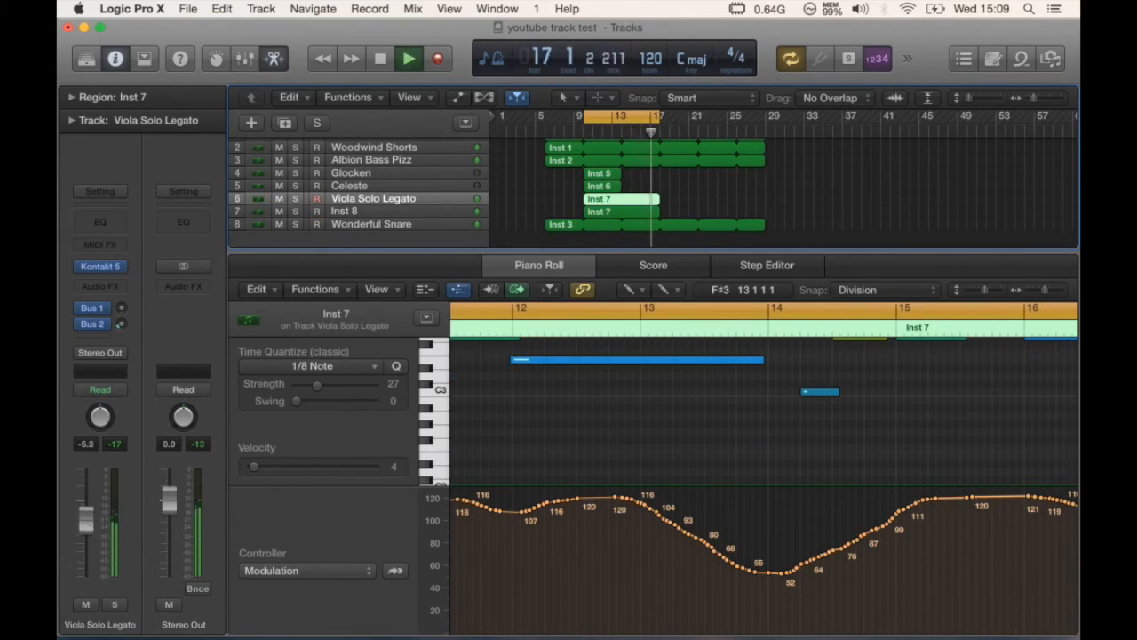
click(605, 117)
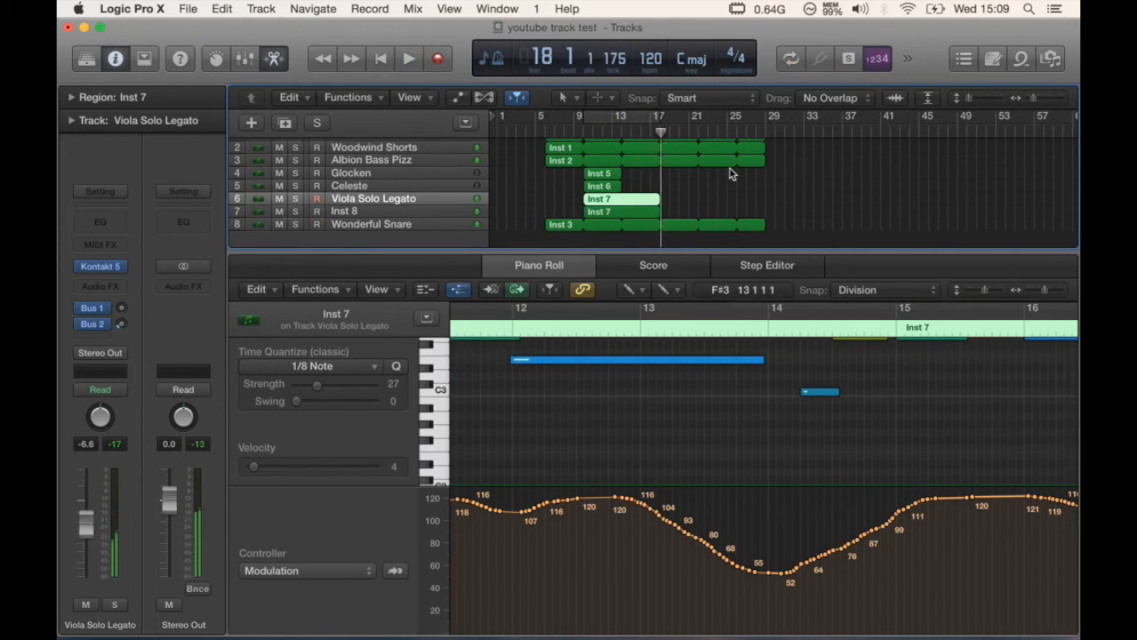
- Shorten the Albion 2 Pizzicato loop to end at bar 18 and place an independent copy of its region there
scroll(733, 173, up, 2)
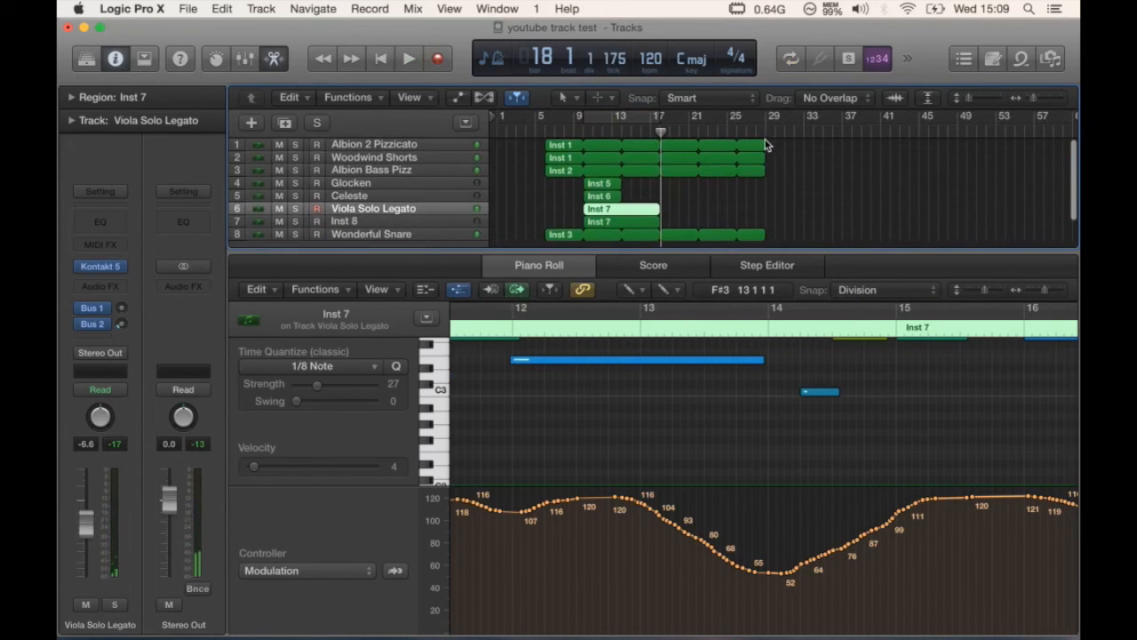
drag(765, 142, 662, 164)
click(685, 143)
drag(573, 149, 693, 153)
drag(775, 149, 686, 155)
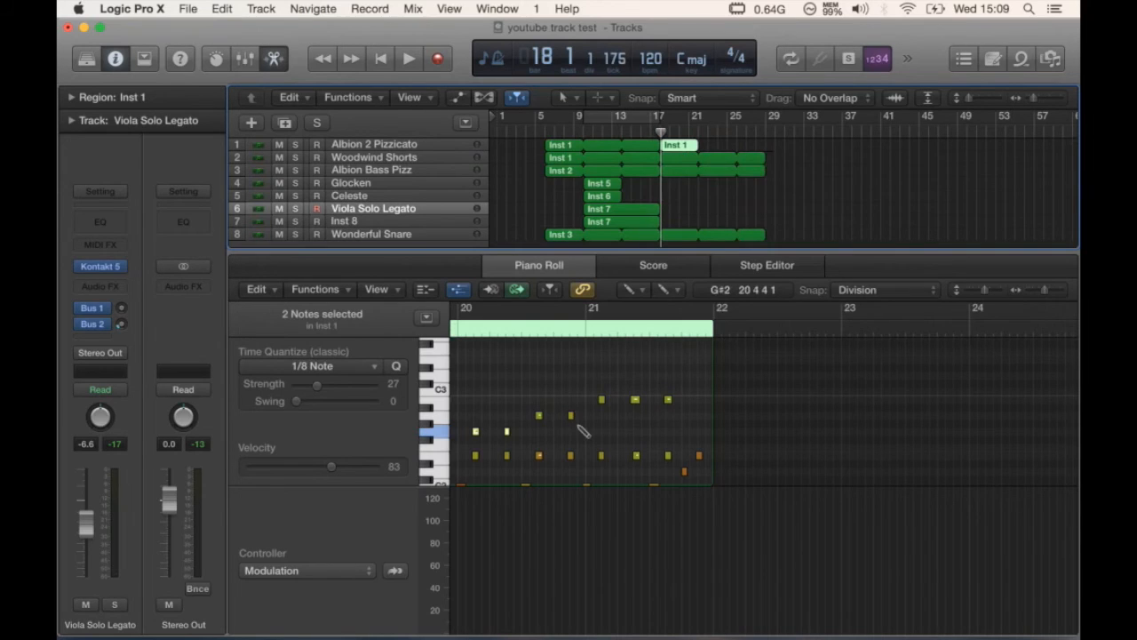
- Build a rising run of A3, C4, F4 and A4 at bar 18 of the copied pizzicato region by duplicating notes upward
scroll(582, 431, left, 5)
click(636, 287)
click(655, 310)
click(567, 445)
drag(567, 445, 565, 368)
key(space)
key(space)
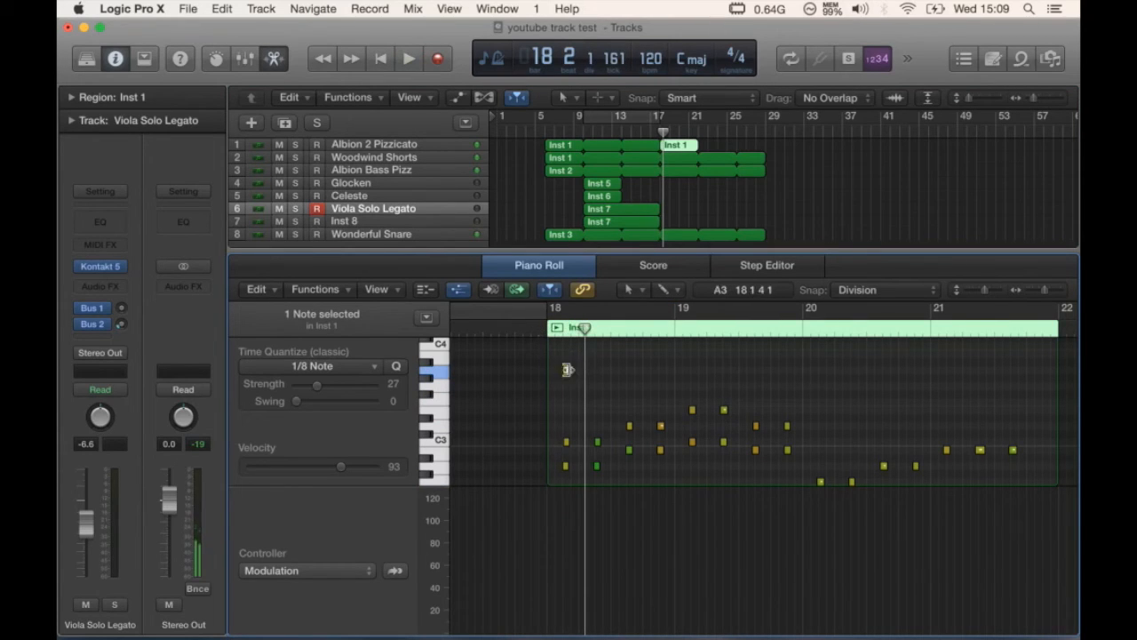
drag(565, 371, 570, 447)
- Reduce the velocity of the four run notes at bar 18 to 59 with the Velocity tool and audition them
click(638, 290)
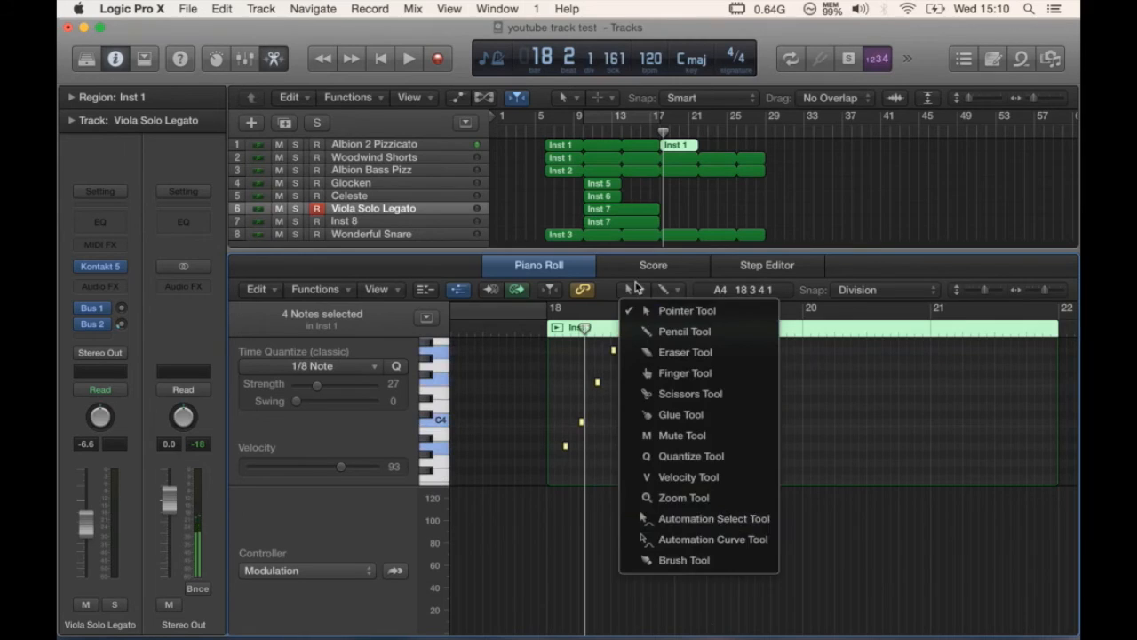
click(693, 481)
drag(569, 448, 566, 513)
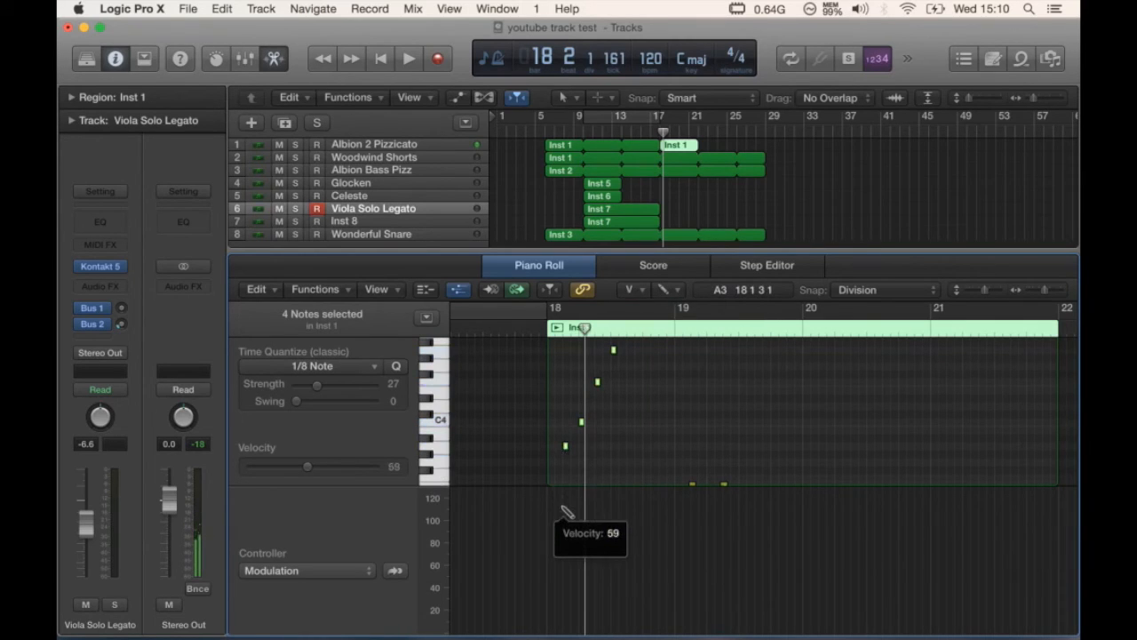
key(space)
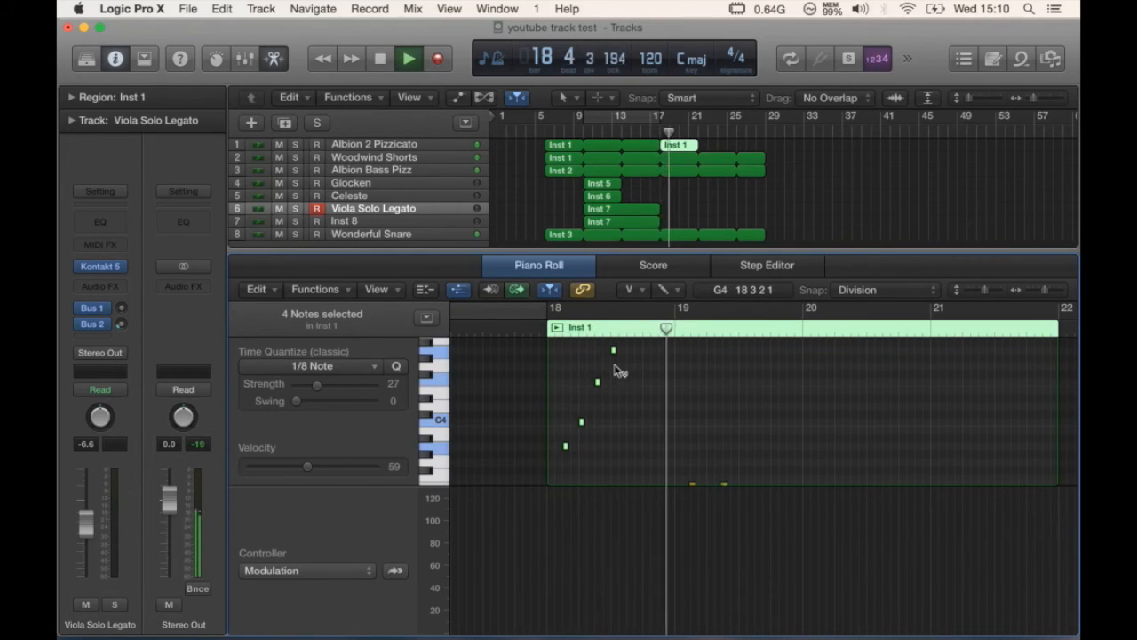
key(space)
- Vary the velocities of the four run notes individually, setting the lowest note to 64, and replay the run
click(648, 373)
drag(613, 351, 615, 327)
drag(598, 383, 598, 379)
click(583, 425)
mouse_move(584, 430)
mouse_down()
mouse_move(582, 416)
mouse_move(569, 444)
mouse_up()
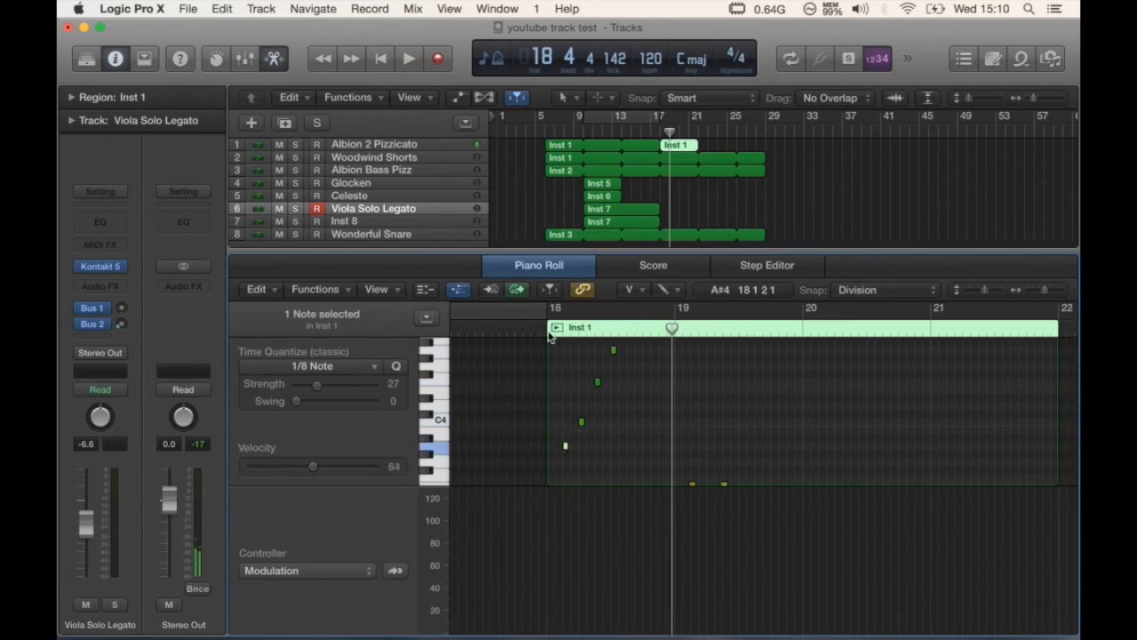
key(space)
- Copy the four-note run from bar 18 with the Pointer tool and paste it at bar 20
click(633, 292)
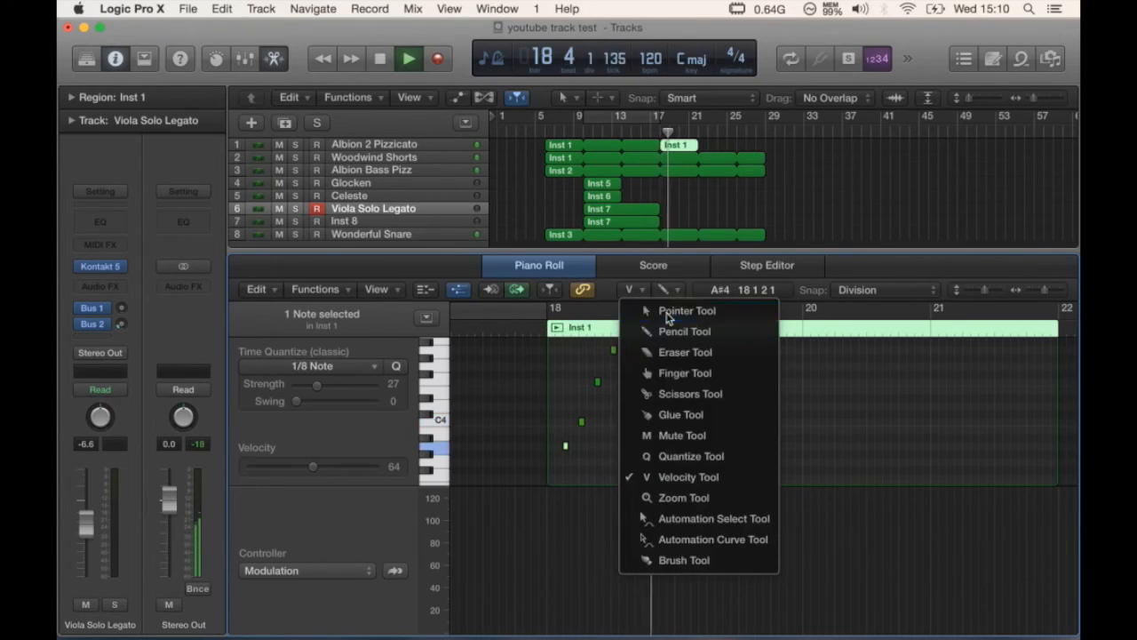
click(657, 310)
drag(622, 352, 563, 458)
key(space)
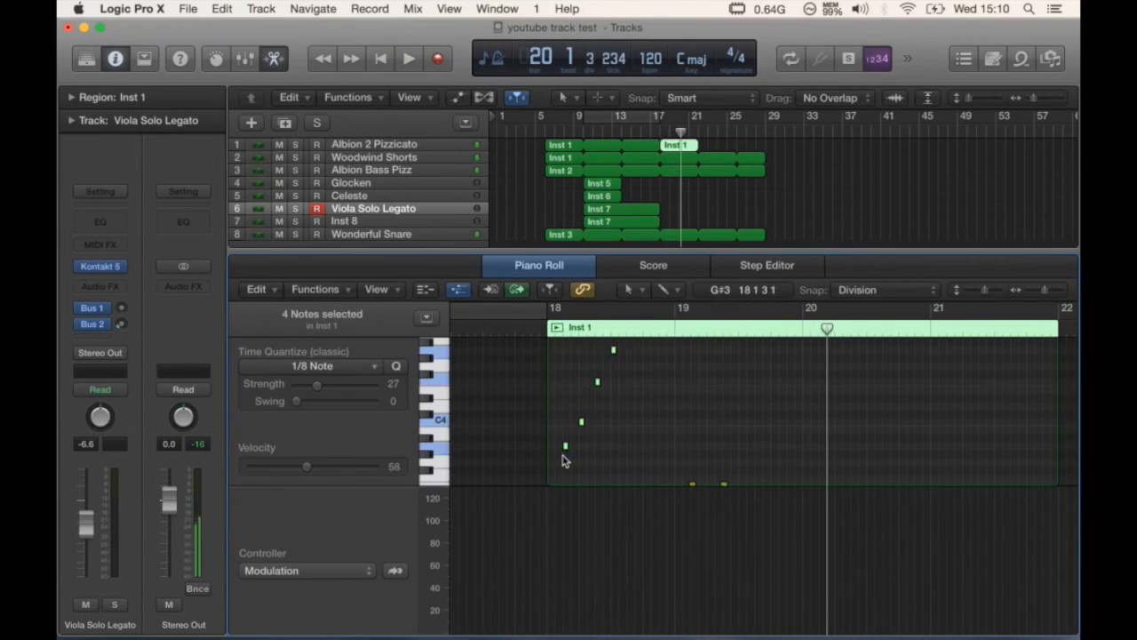
key(super+c)
click(804, 331)
key(super+v)
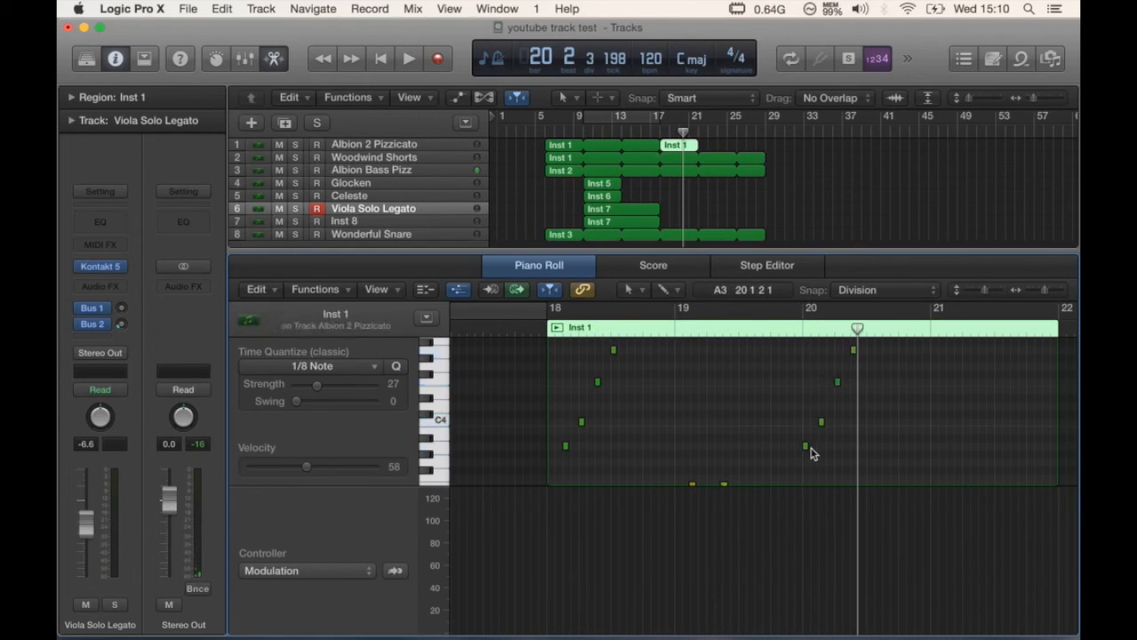
- Lower the pasted run at bar 20 to the notes G3, B3, E4 and G4
click(806, 449)
mouse_move(805, 449)
mouse_down()
mouse_move(805, 462)
mouse_move(821, 435)
mouse_up()
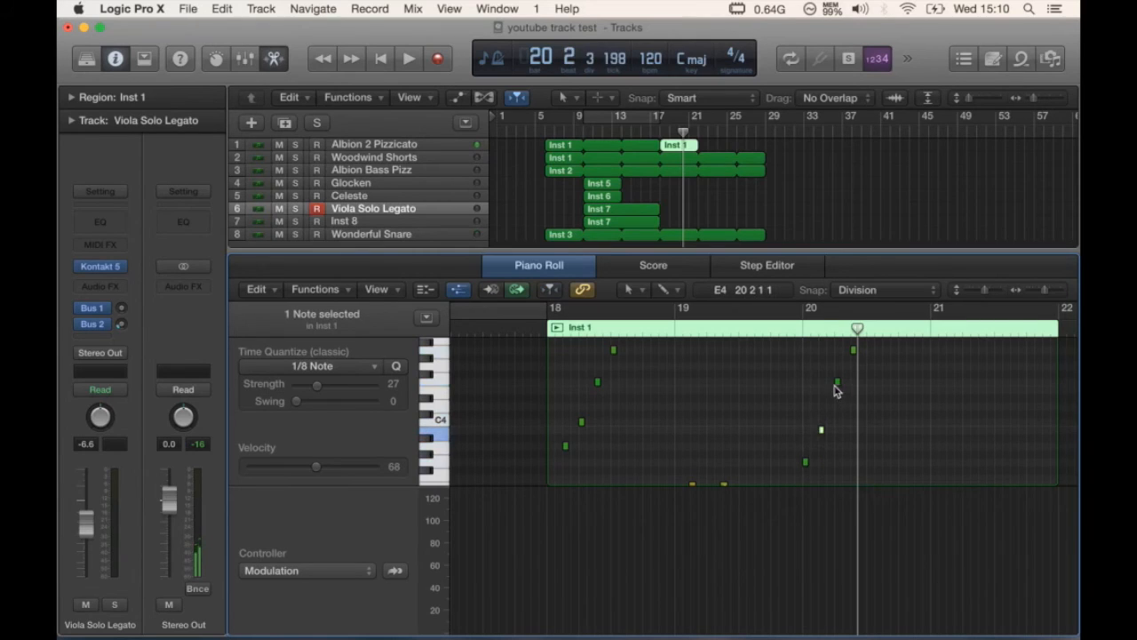
drag(839, 385, 838, 392)
drag(853, 351, 852, 366)
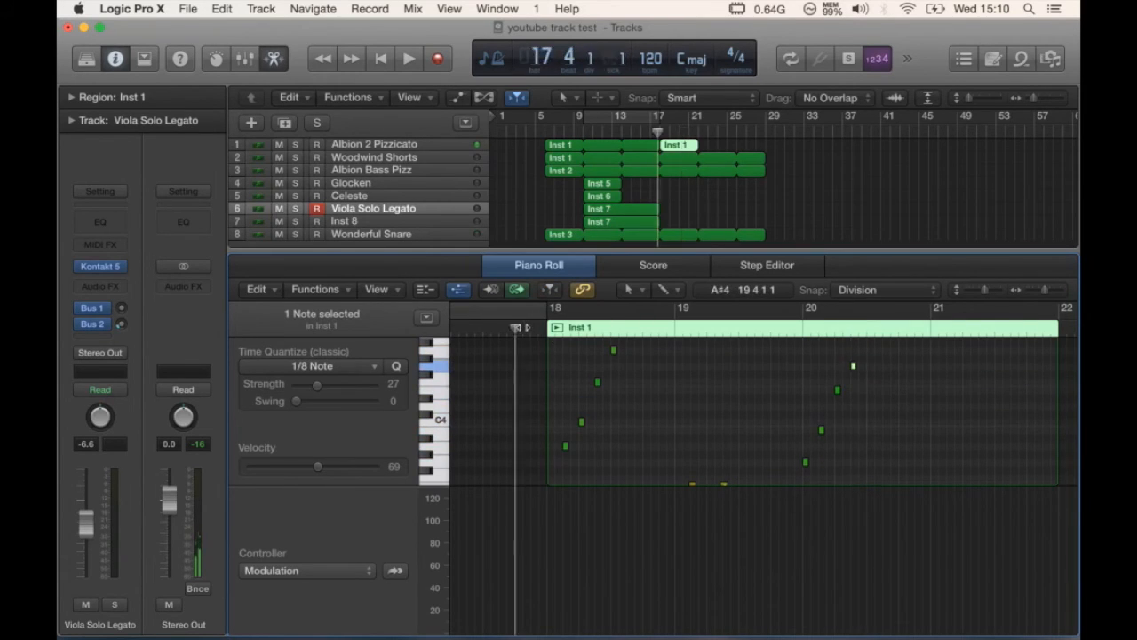
- Play across bar 18 and copy the Glocken and Celeste regions to bar 14
key(space)
key(a)
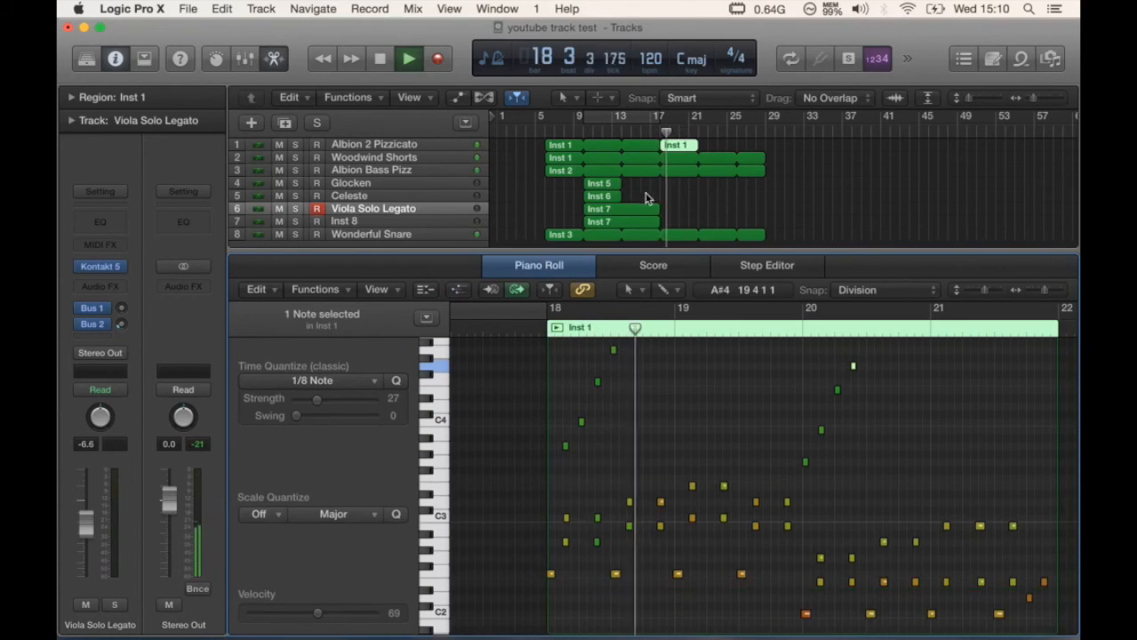
mouse_move(630, 185)
mouse_down()
mouse_move(613, 197)
mouse_move(642, 186)
mouse_up()
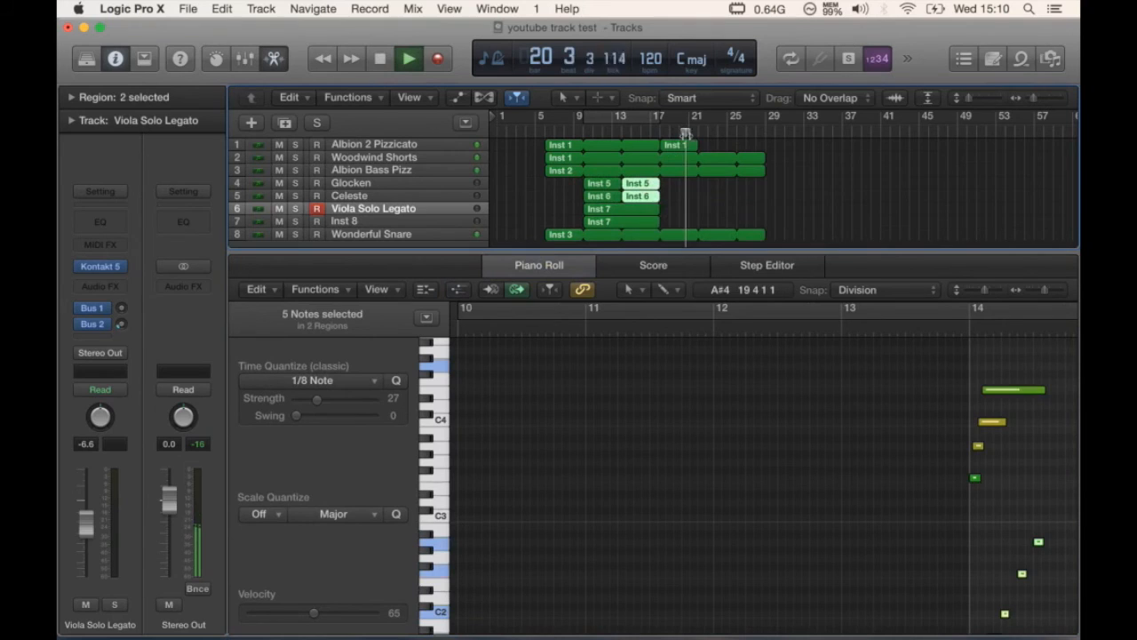
- Shift the four-note run at bar 20 of the pizzicato region an eighth note later and replay it from bar 20
click(677, 143)
key(space)
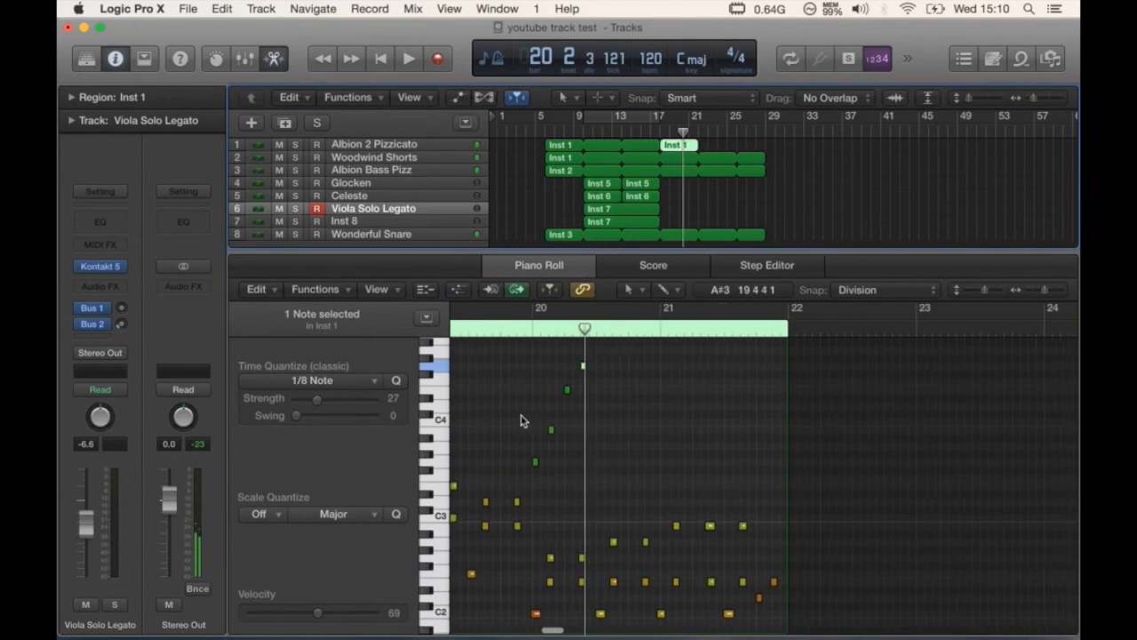
mouse_move(522, 360)
mouse_down()
mouse_move(589, 406)
mouse_move(610, 457)
mouse_move(538, 399)
mouse_move(528, 362)
mouse_up()
drag(538, 465, 555, 465)
click(525, 330)
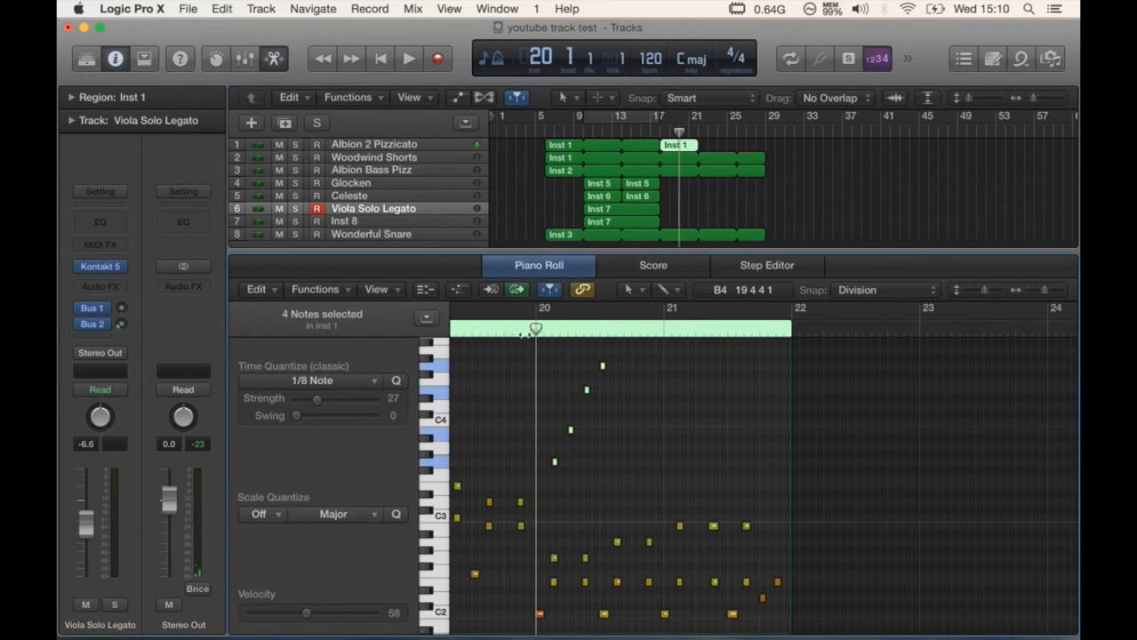
key(space)
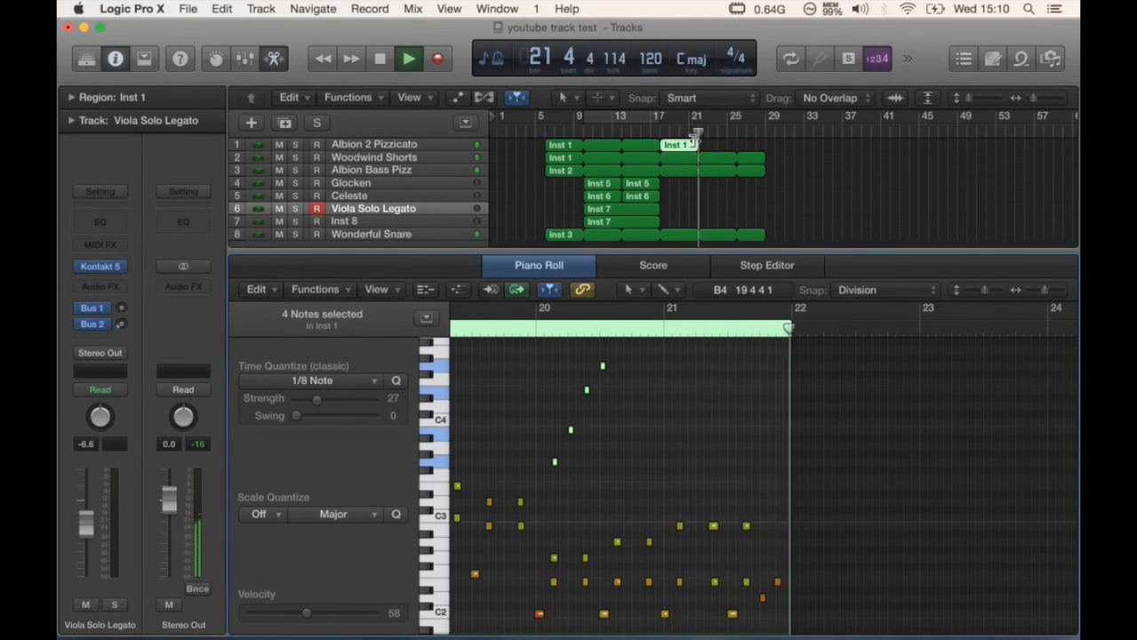
- Shorten the Woodwind Shorts and Albion Bass Pizz loops to bar 26 and the Wonderful Snare loop to about bar 27
click(715, 150)
click(679, 146)
drag(764, 158, 738, 174)
key(space)
drag(766, 234, 743, 240)
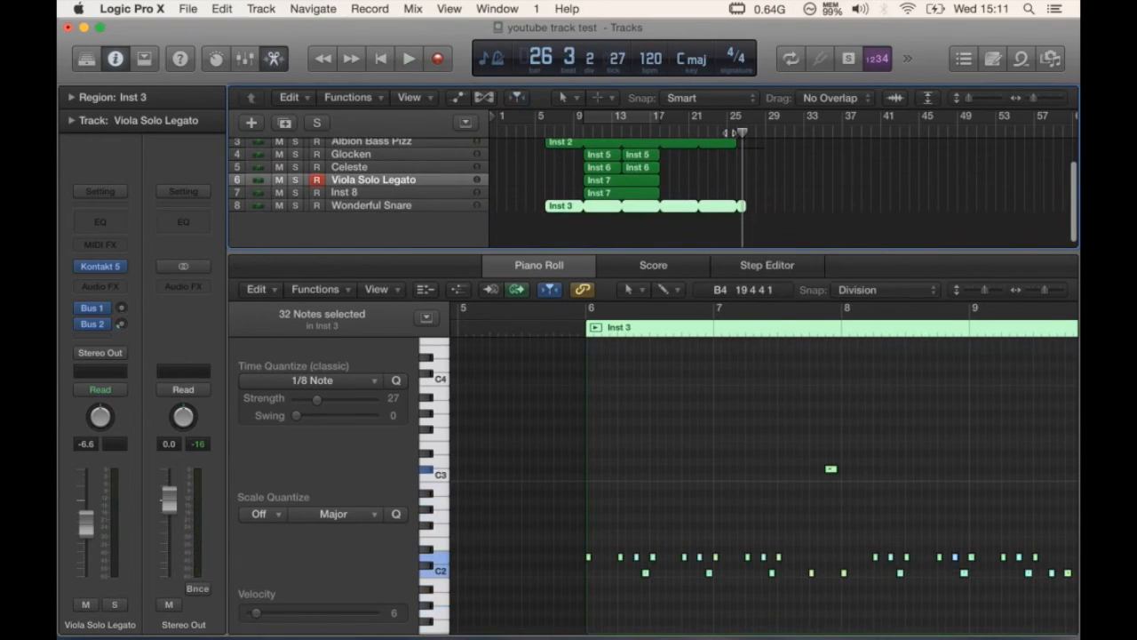
click(730, 132)
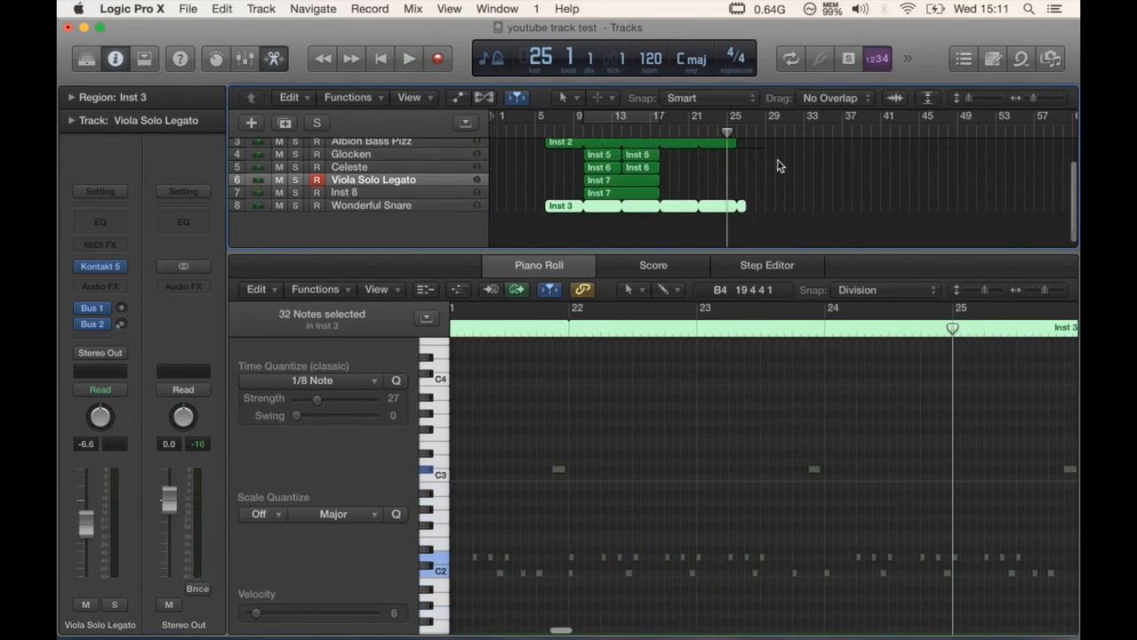
- Duplicate the Viola Solo Legato track with its settings
click(253, 124)
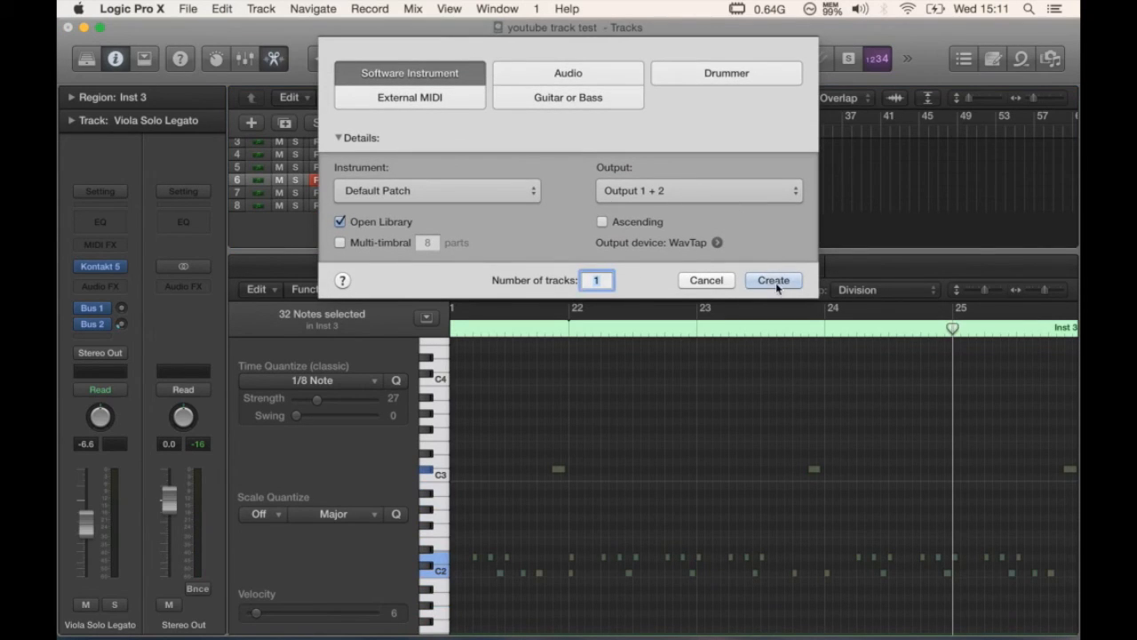
click(706, 280)
click(287, 123)
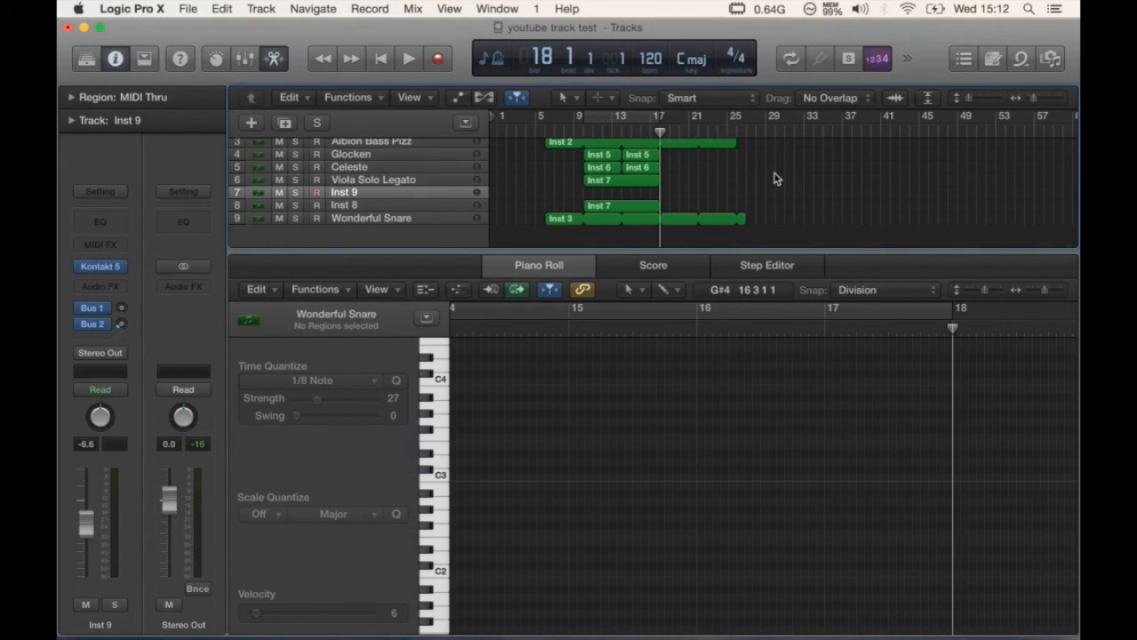
- Replace the Solo Viola legato patch on the Inst 9 track with 01-Major Scales from the Hollywoodwinds library in Kontakt
click(101, 266)
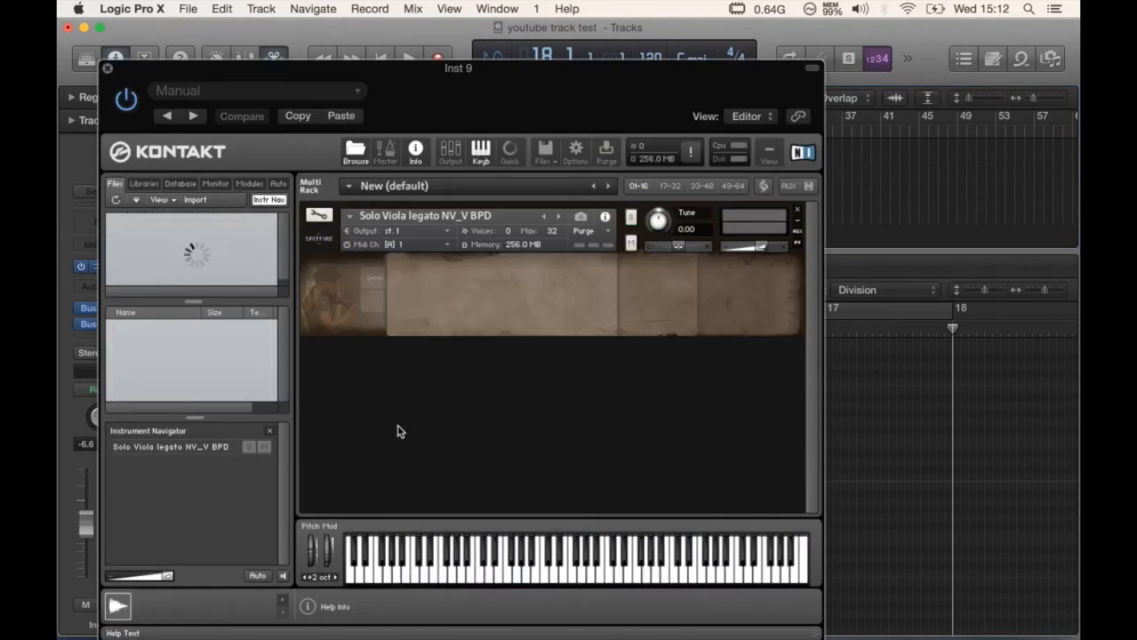
click(146, 183)
scroll(175, 355, down, 3)
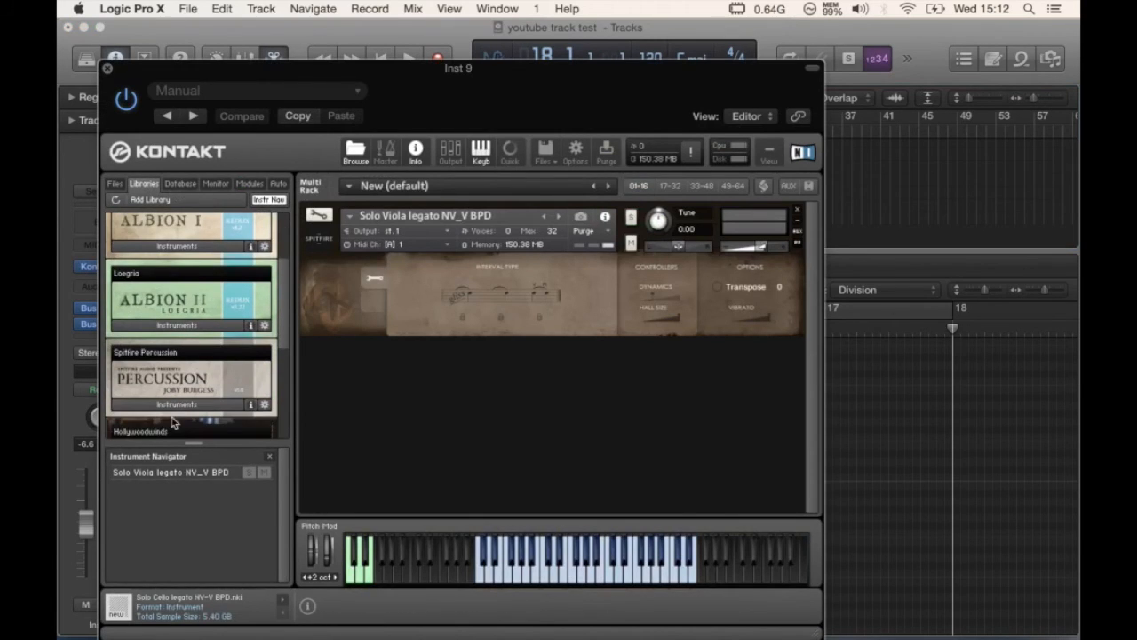
scroll(175, 422, down, 3)
click(178, 388)
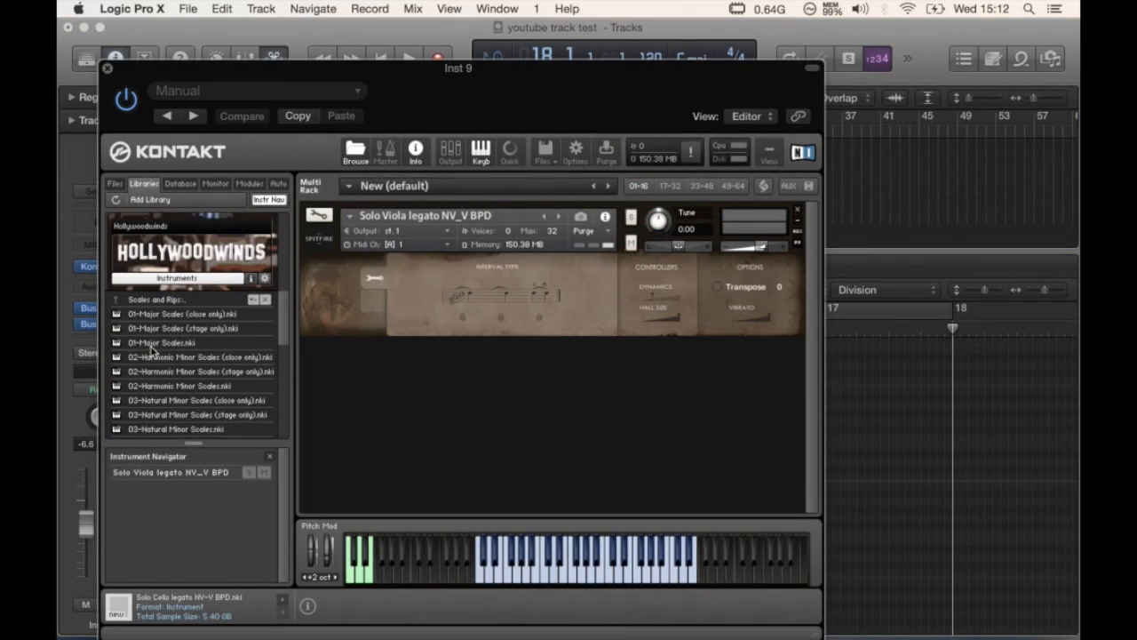
drag(150, 349, 351, 294)
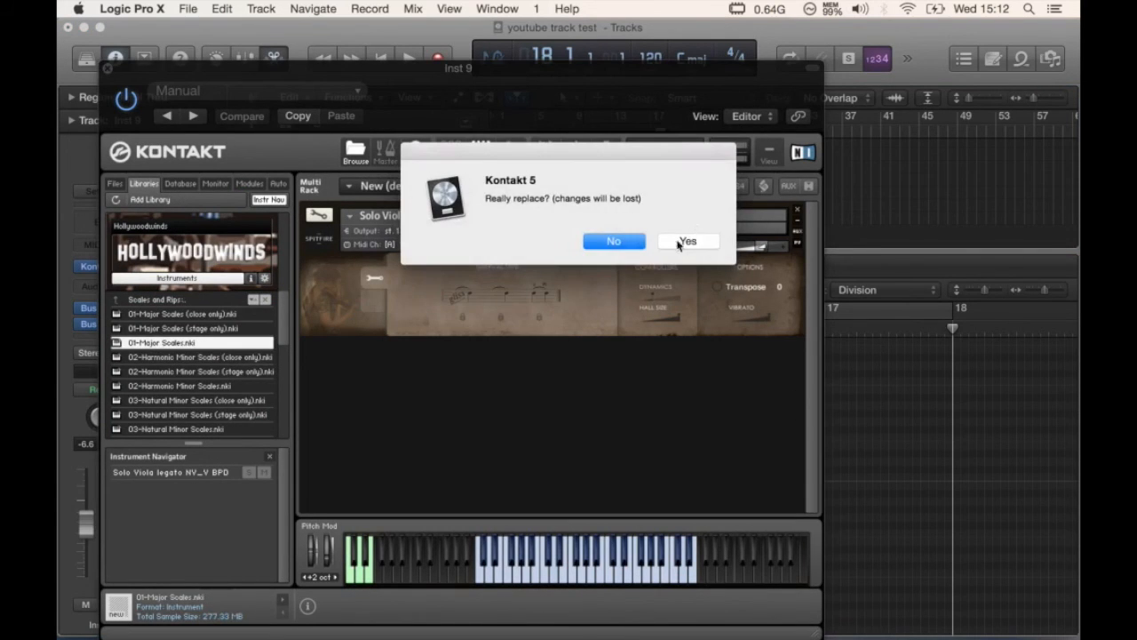
click(686, 241)
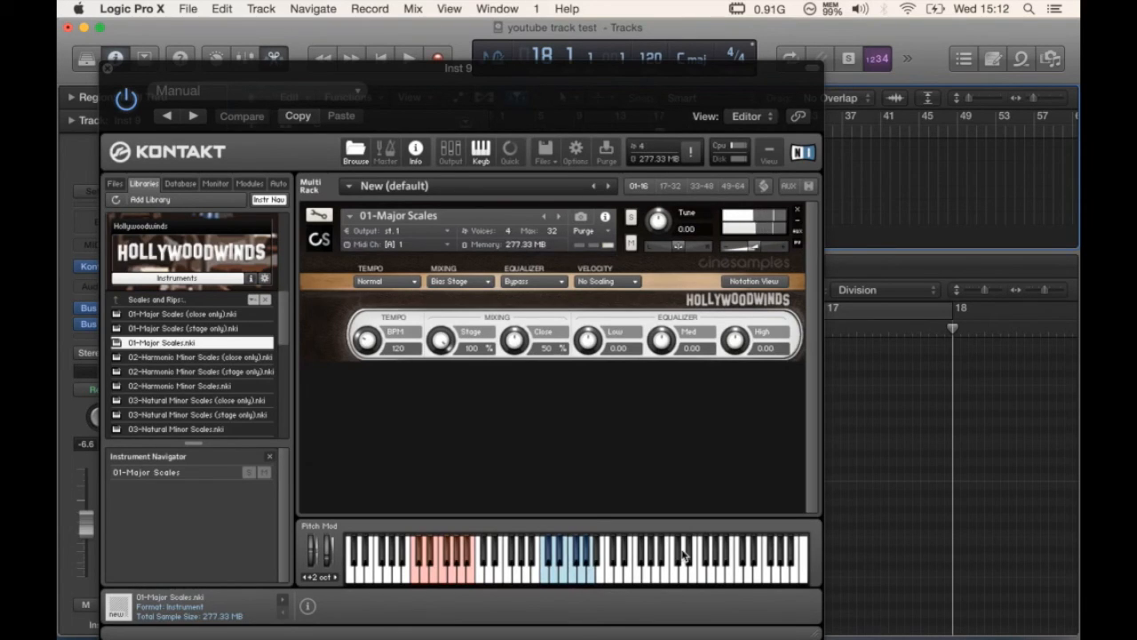
click(108, 68)
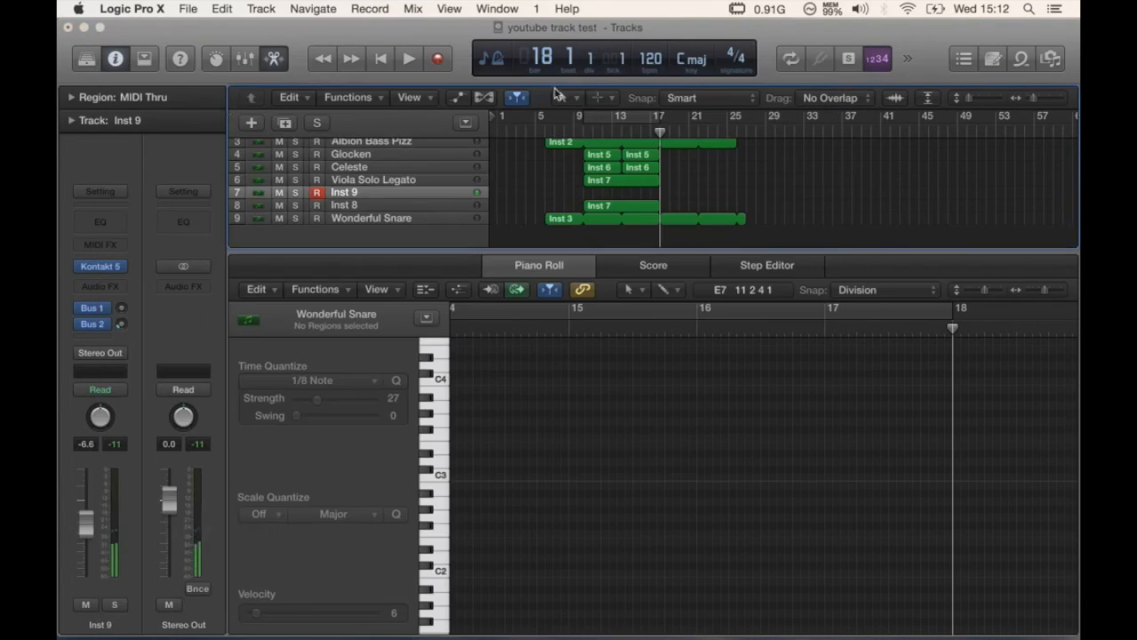
- Audition the passage around bar 24 and record a one-bar woodwind scale note on the Inst 9 track at bar 25
click(724, 131)
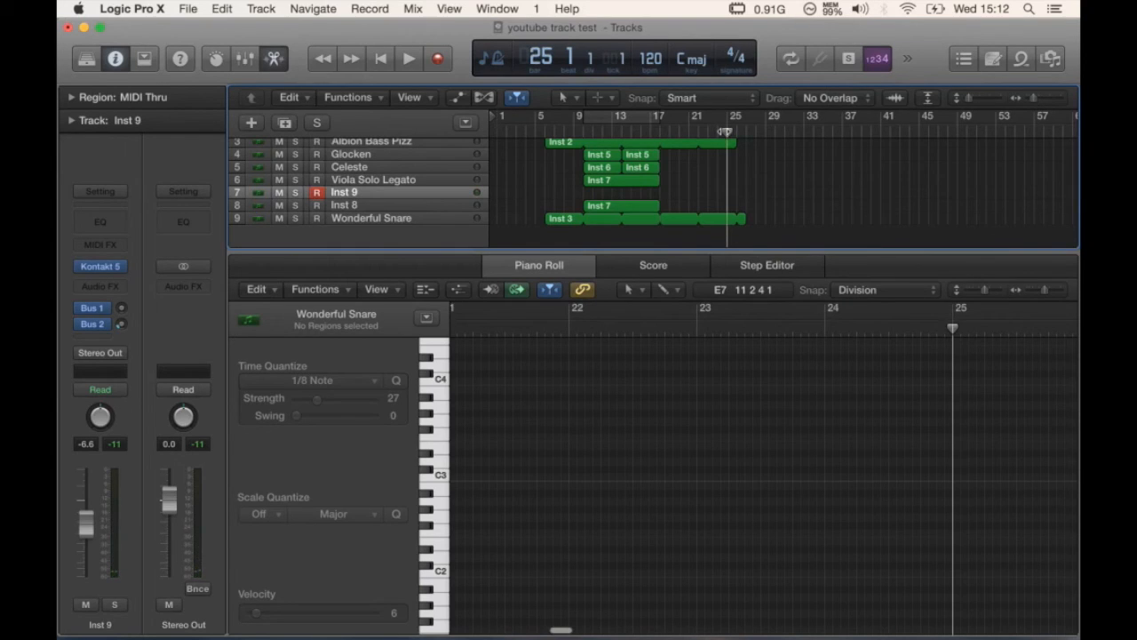
key(space)
click(720, 132)
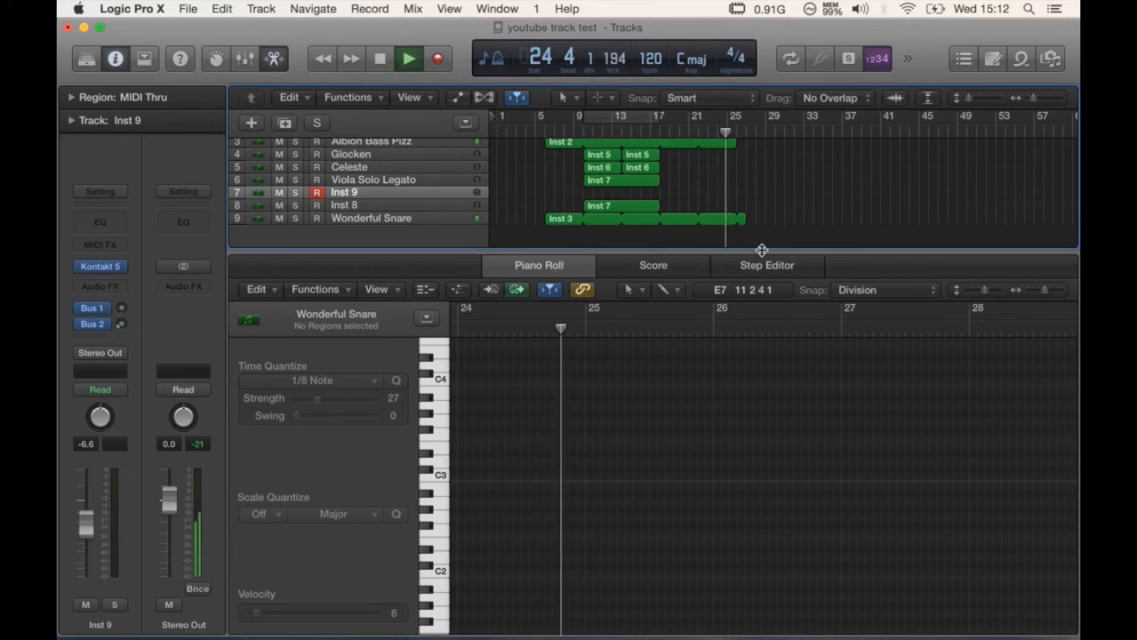
key(space)
click(719, 130)
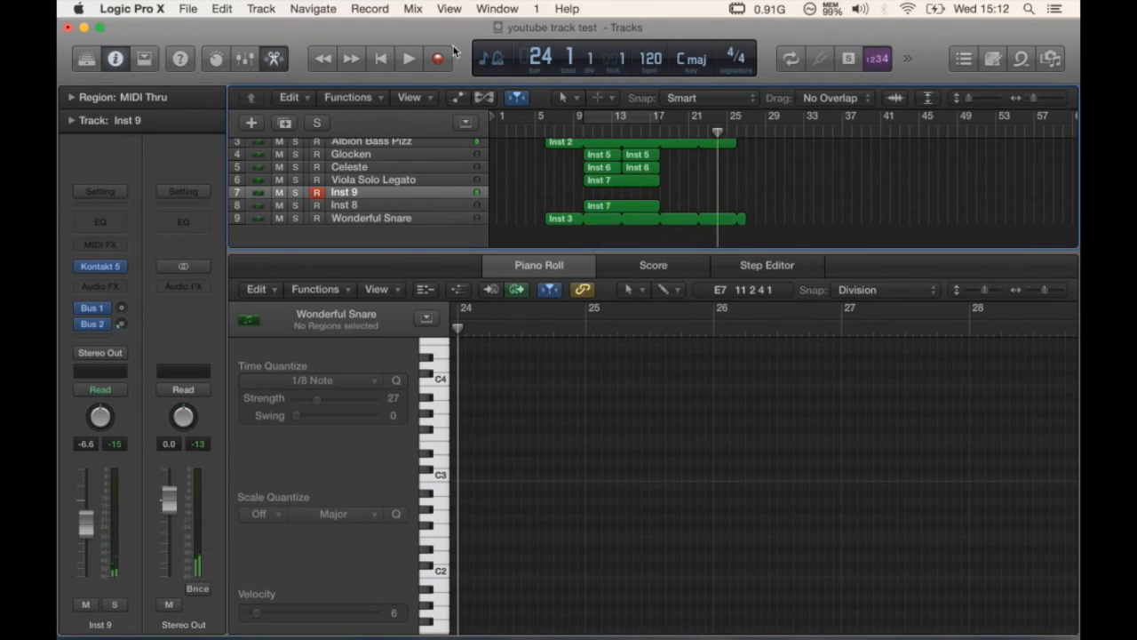
key(XF86AudioRaiseVolume)
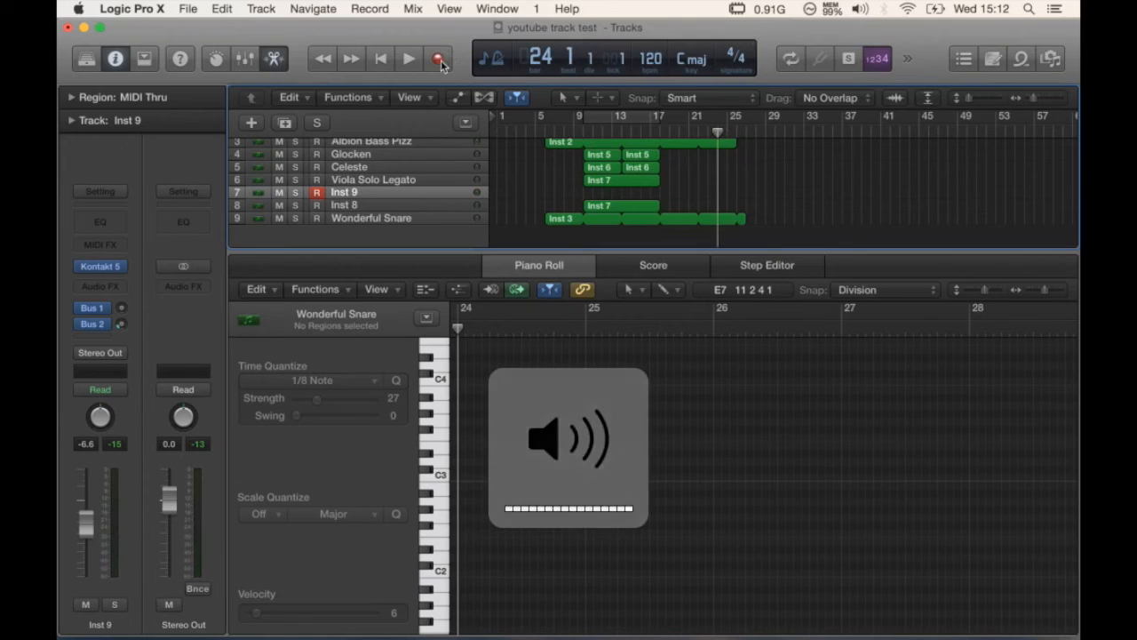
click(440, 61)
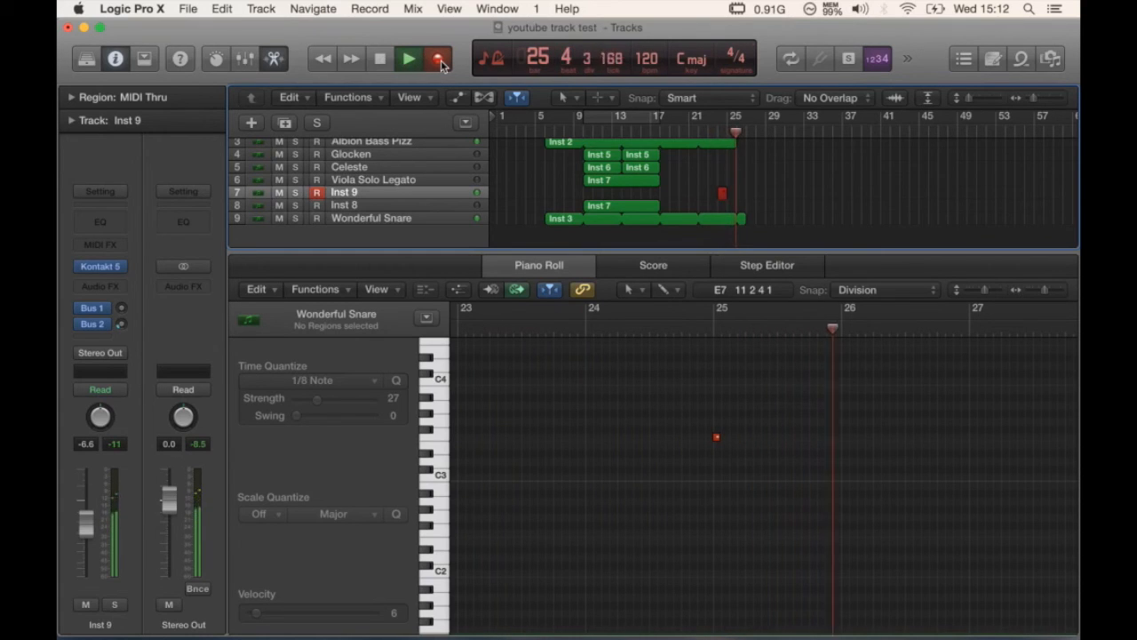
key(space)
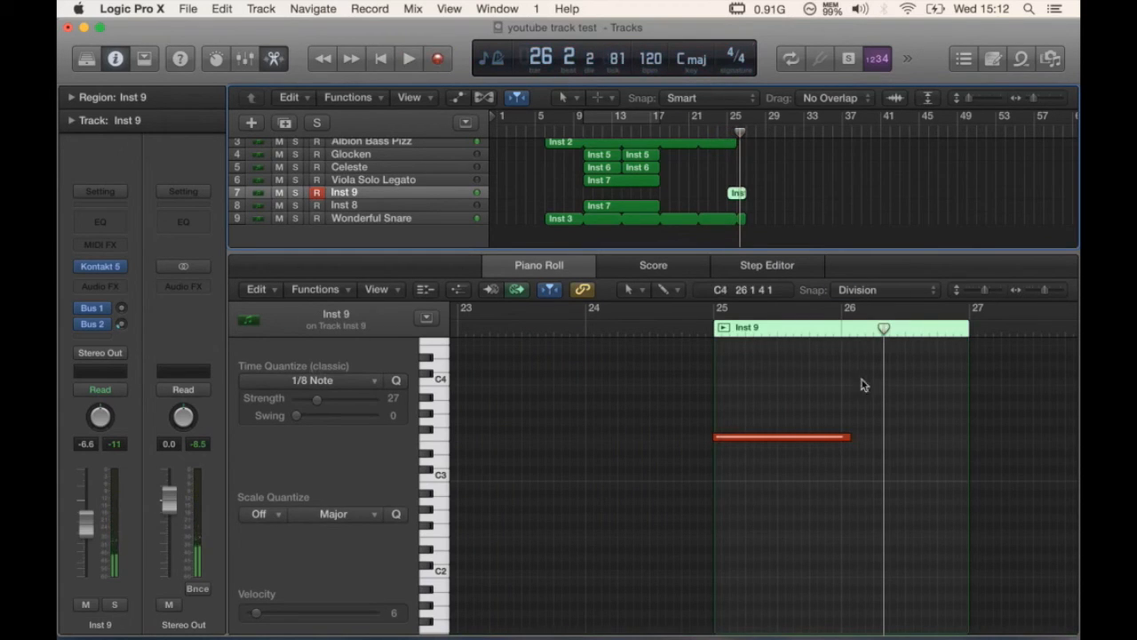
- Play back from bar 24 and copy the last Albion 2 Pizzicato region to bar 25
click(720, 142)
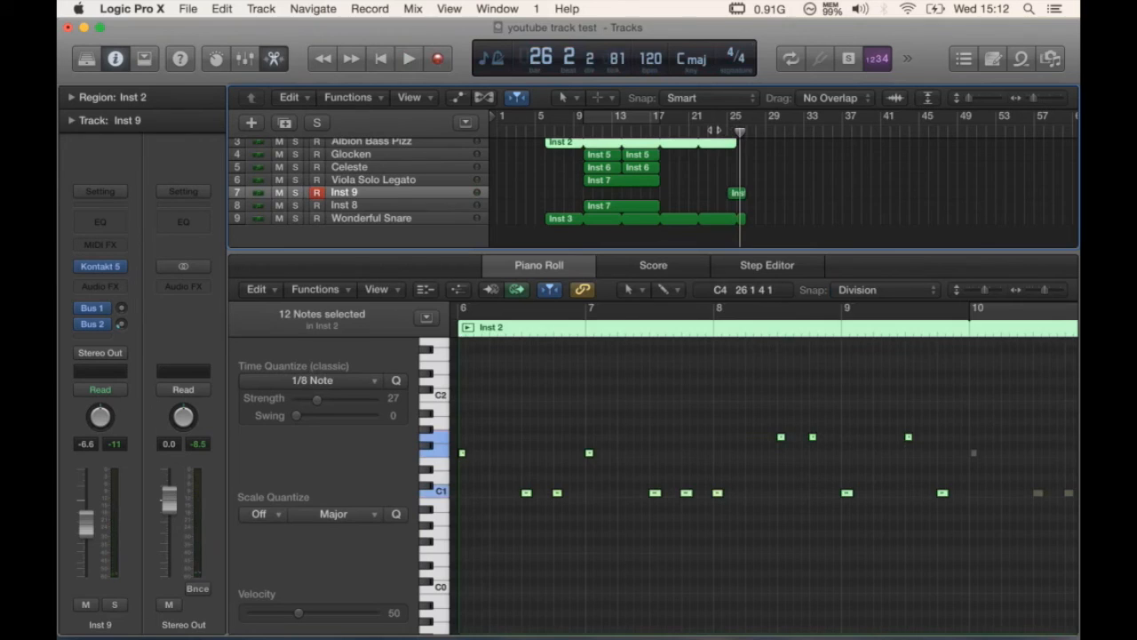
key(space)
scroll(780, 164, up, 2)
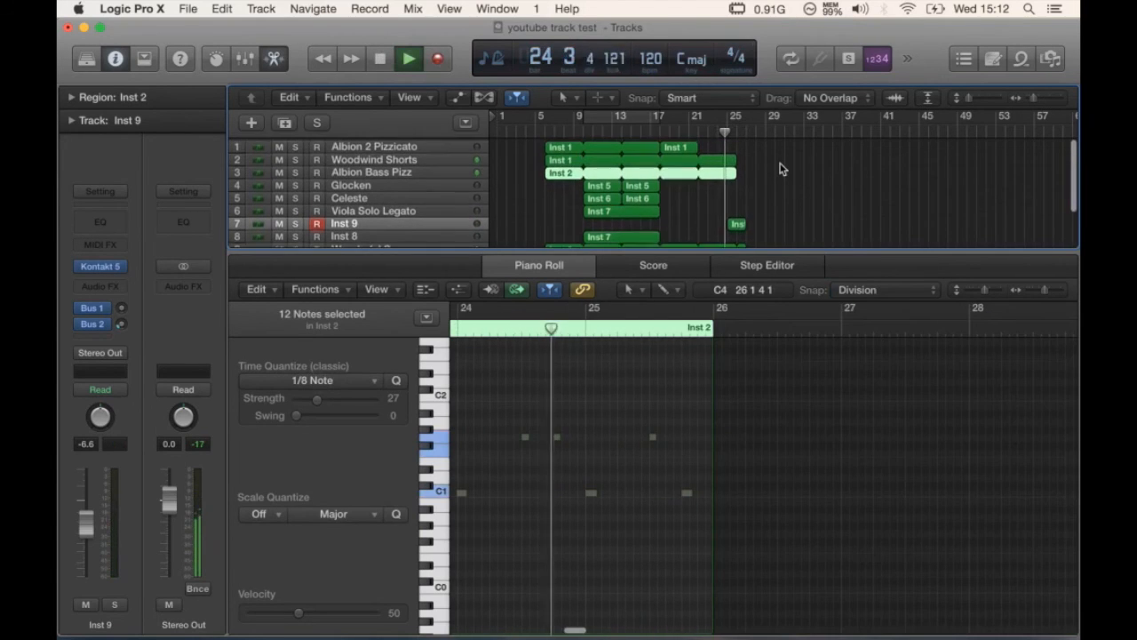
key(space)
scroll(711, 160, down, 1)
click(677, 145)
drag(677, 145, 746, 149)
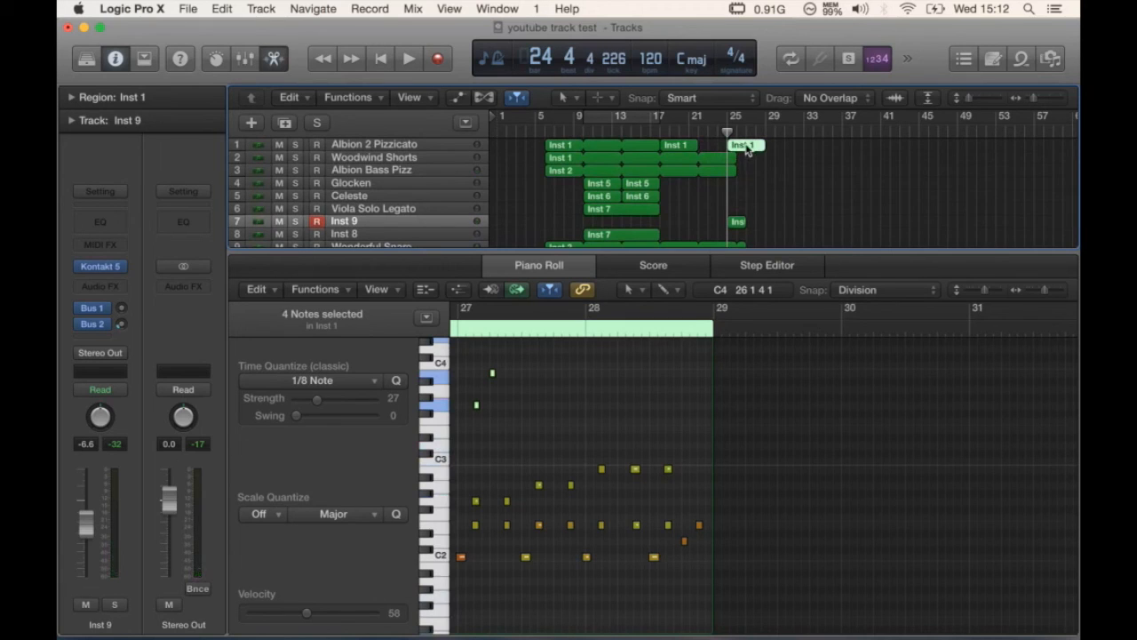
- Reduce the pizzicato region at bar 25 to a C-G-E-G-C run in octaves, removing the accompaniment and the bar 27 run
drag(530, 414, 1031, 578)
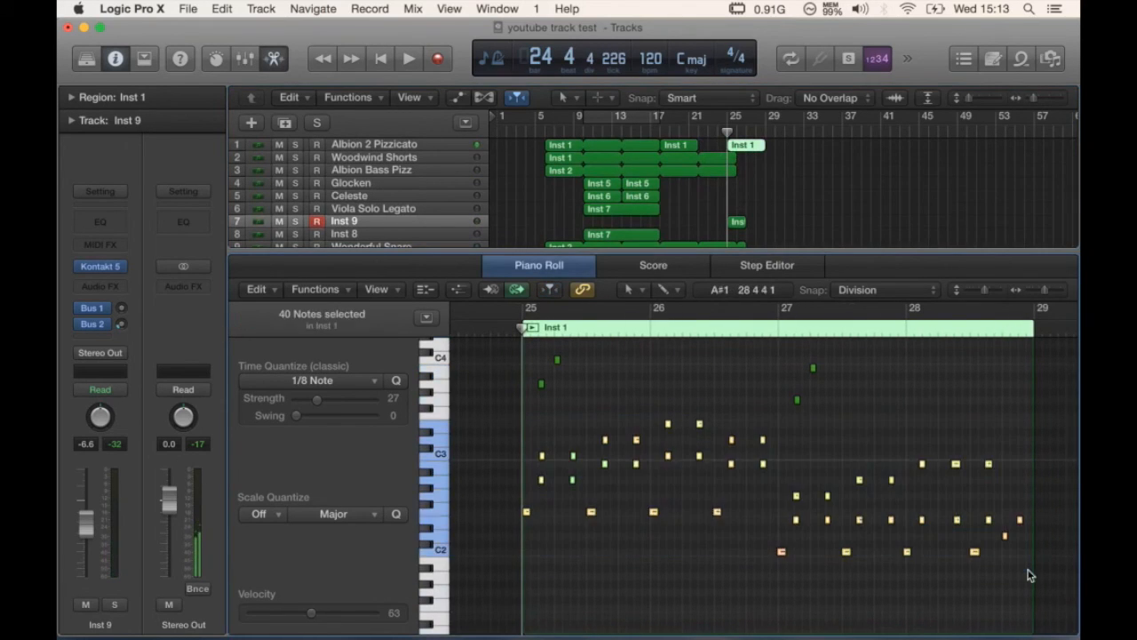
key(Delete)
drag(541, 384, 592, 457)
scroll(591, 411, up, 2)
drag(553, 397, 524, 330)
drag(574, 397, 589, 435)
drag(742, 367, 868, 514)
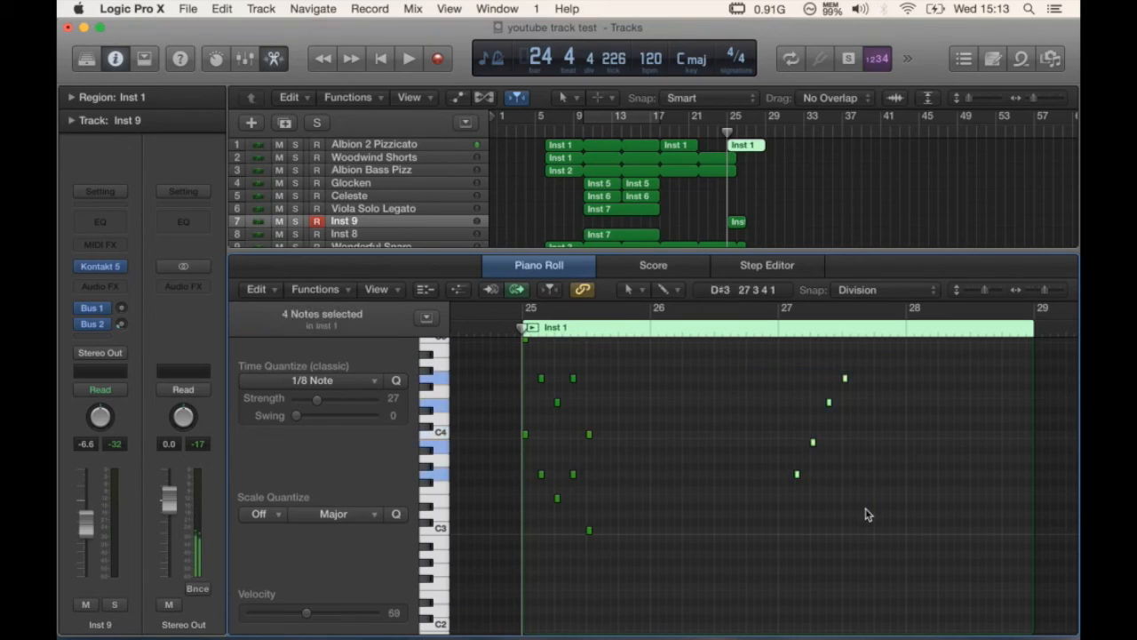
- Play the passage around bar 25, lower the Inst 9 track volume to about -14 dB, and replay it
key(space)
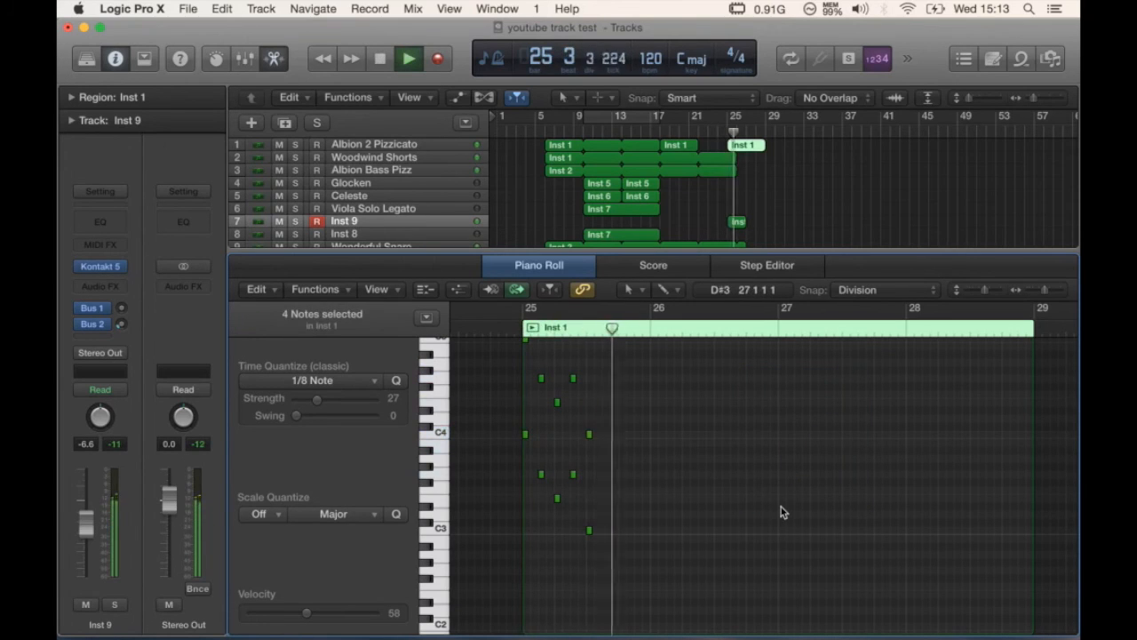
key(space)
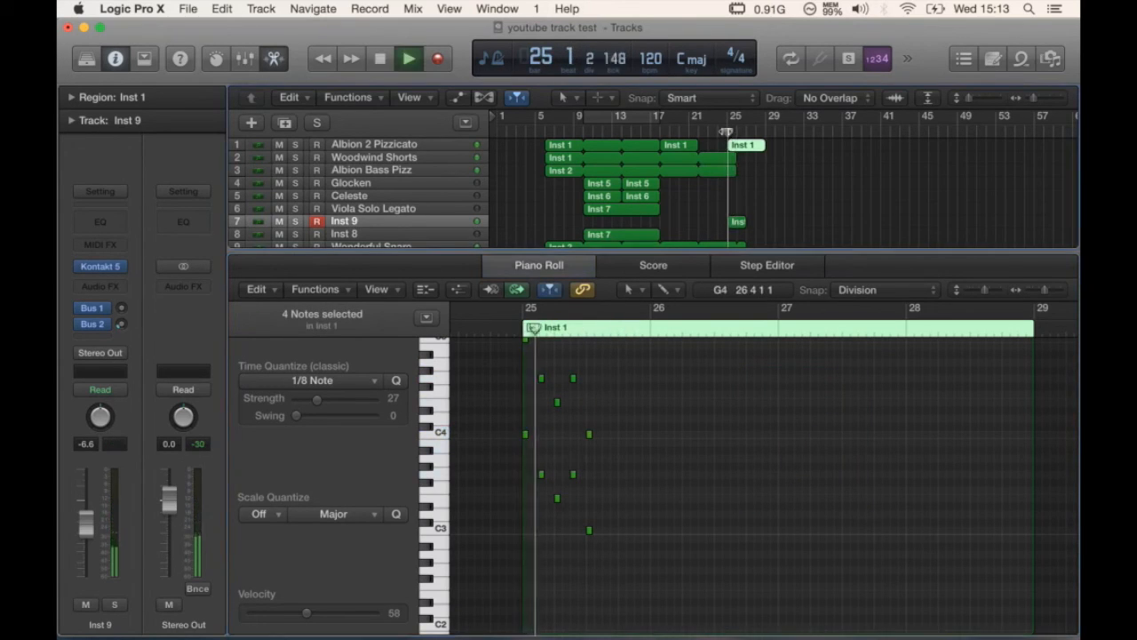
click(714, 134)
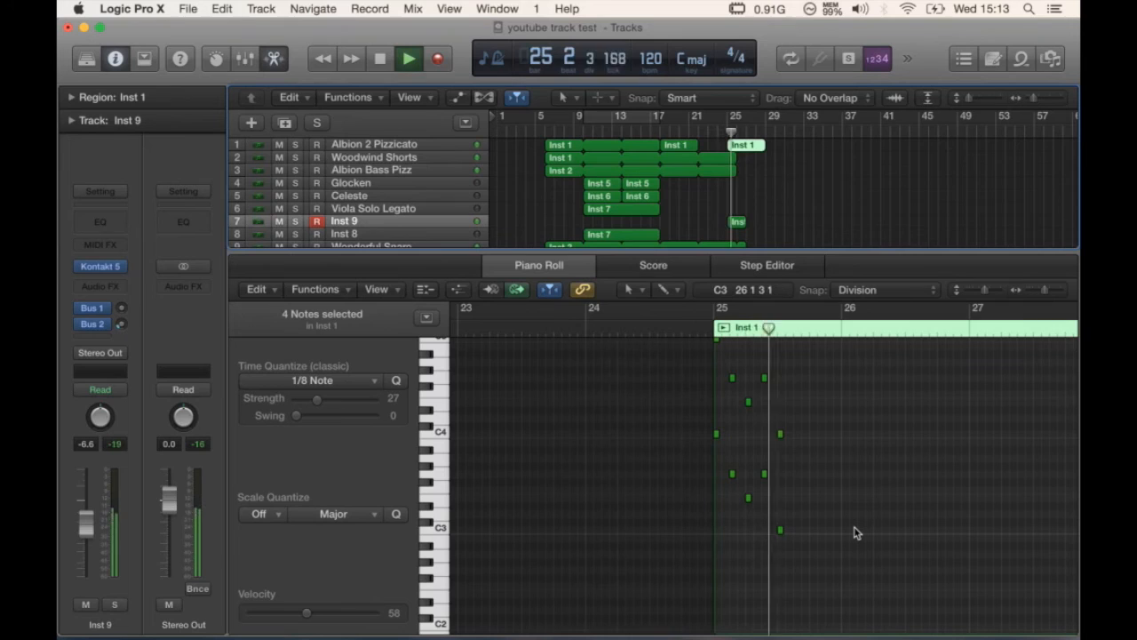
key(space)
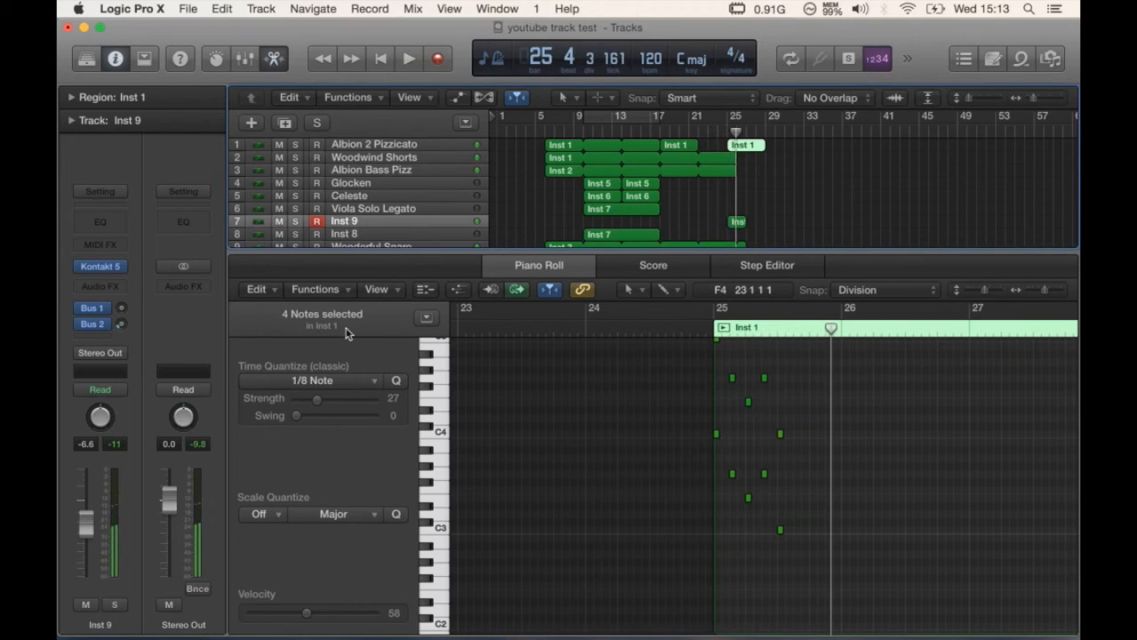
click(377, 221)
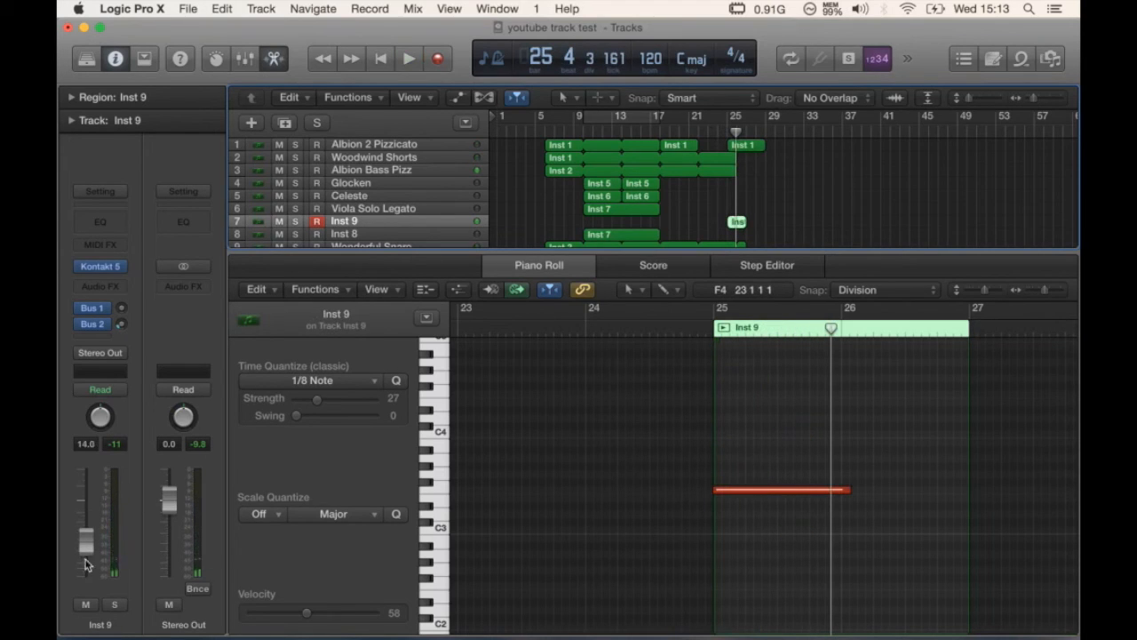
click(719, 144)
key(space)
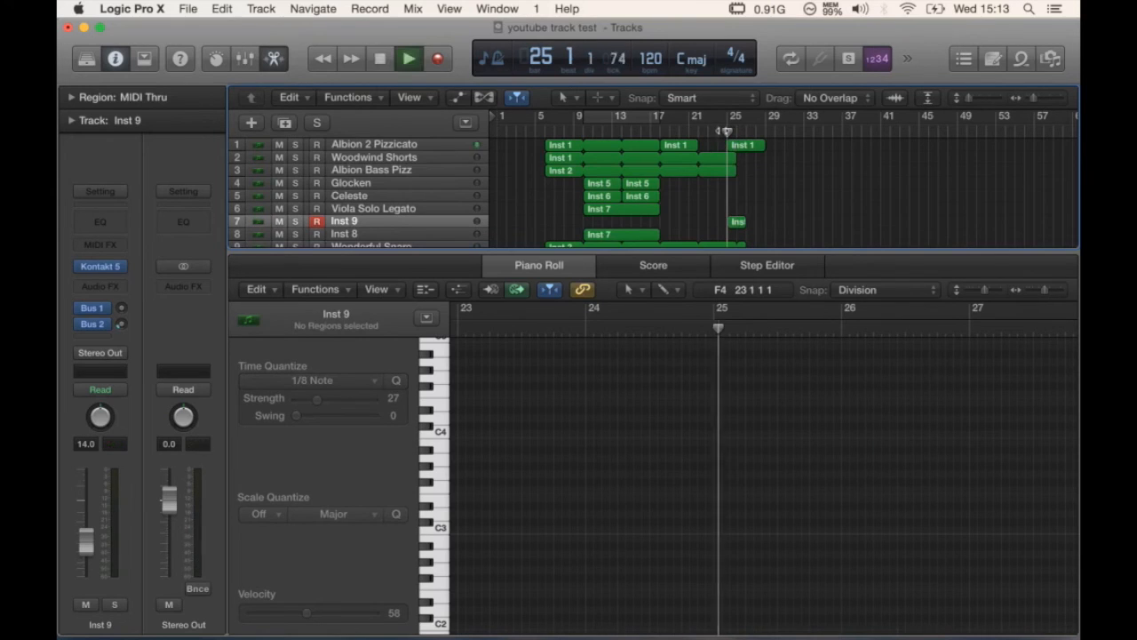
- Add a C3 note at the start of the bar 25 pizzicato region by copying its C4 note down an octave
click(749, 148)
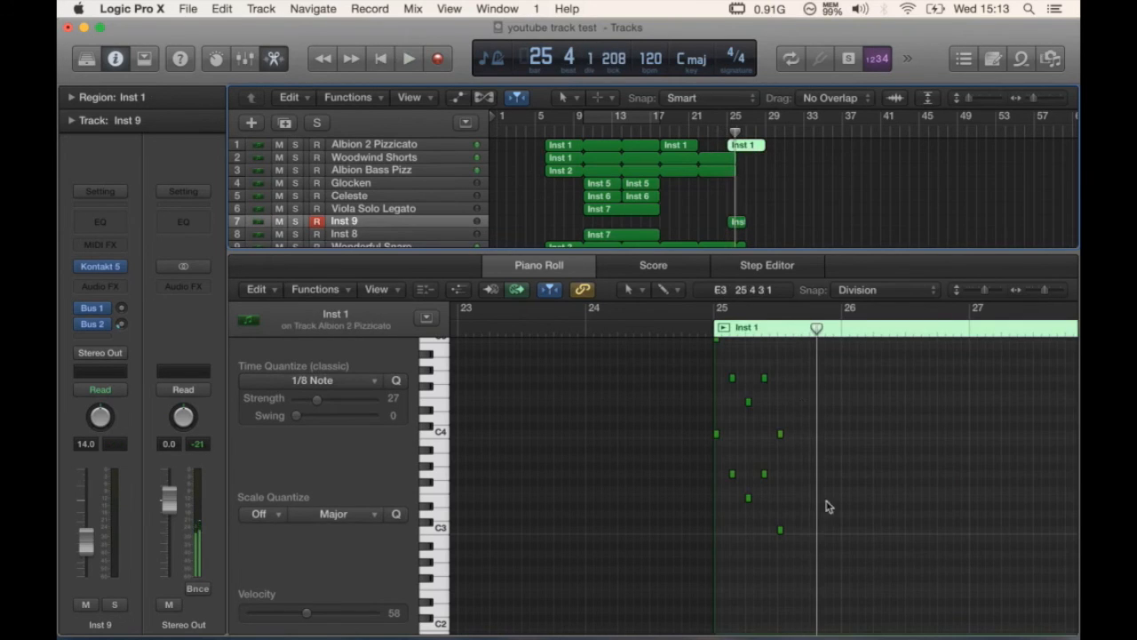
drag(849, 573, 718, 446)
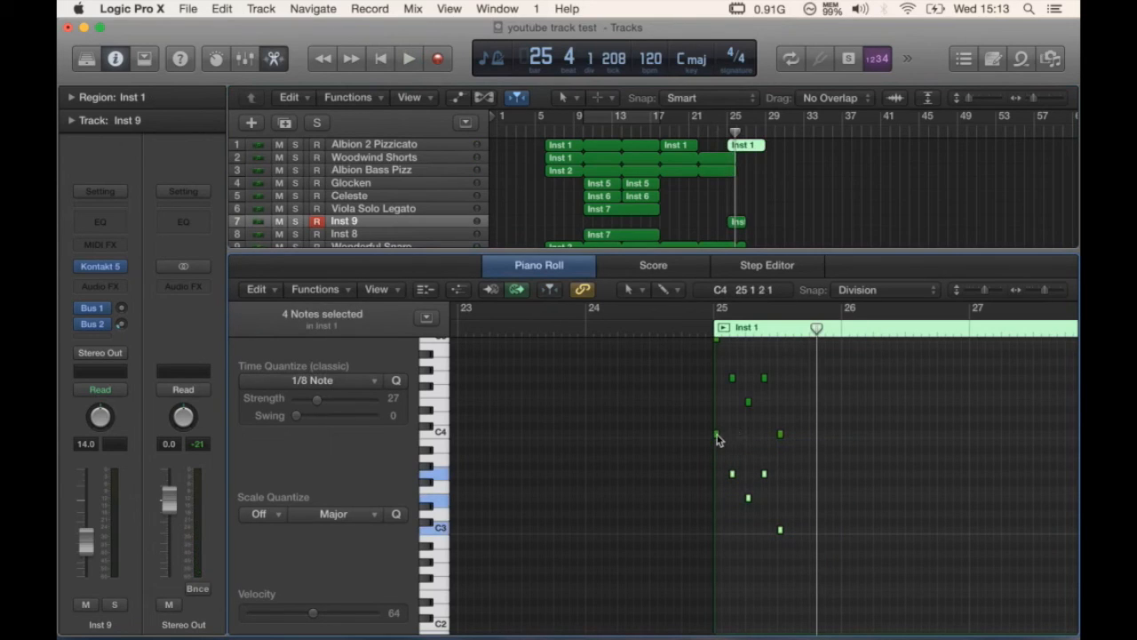
drag(718, 440, 717, 532)
- Raise the velocity of all notes in the bar 25 pizzicato region, bringing the C5 note to 82, and replay the run
drag(826, 562, 711, 328)
click(802, 584)
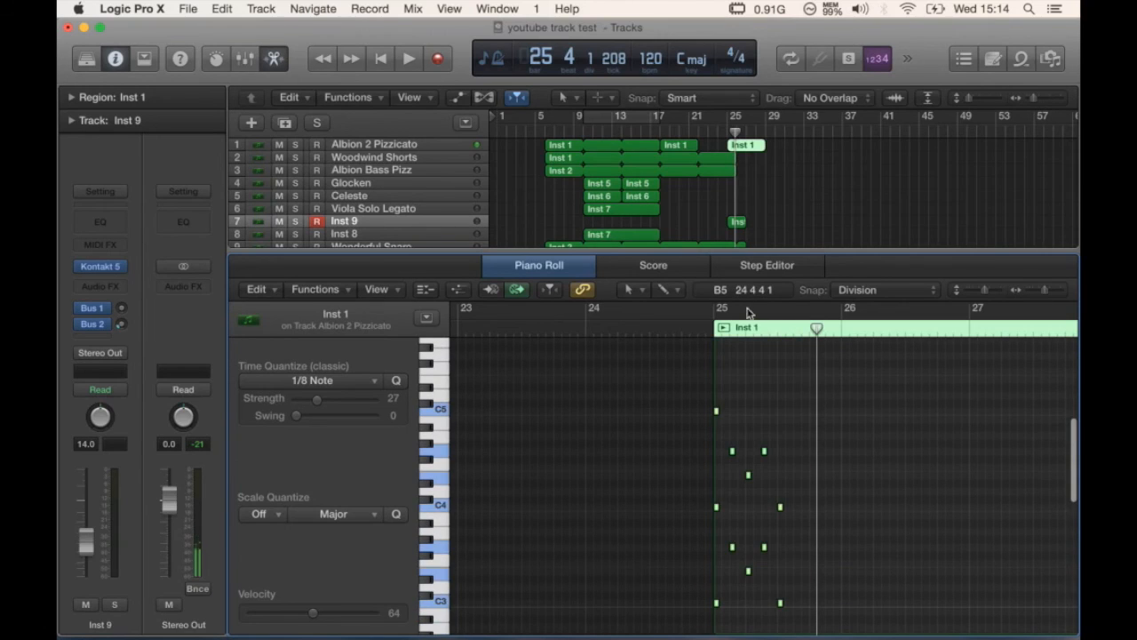
click(647, 291)
click(685, 474)
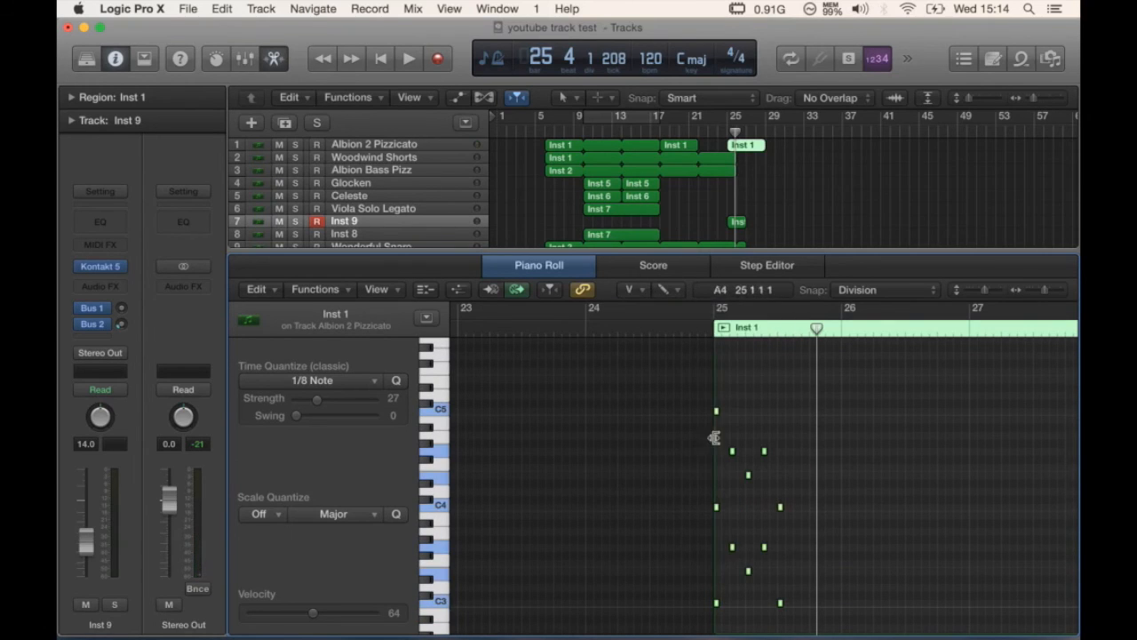
drag(719, 414, 719, 395)
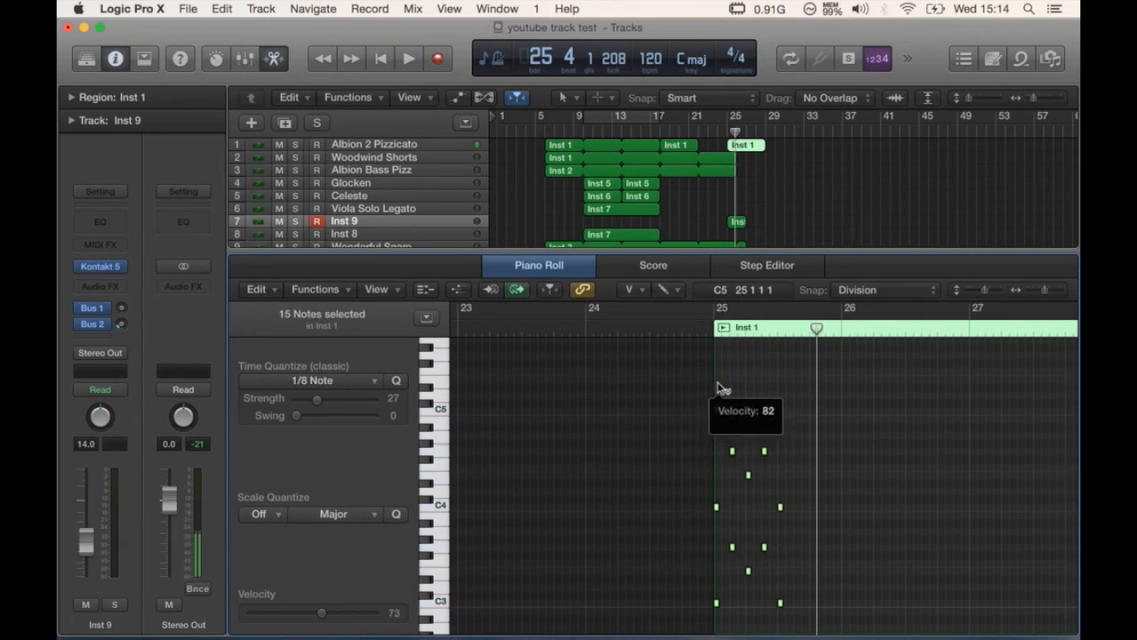
click(698, 330)
key(space)
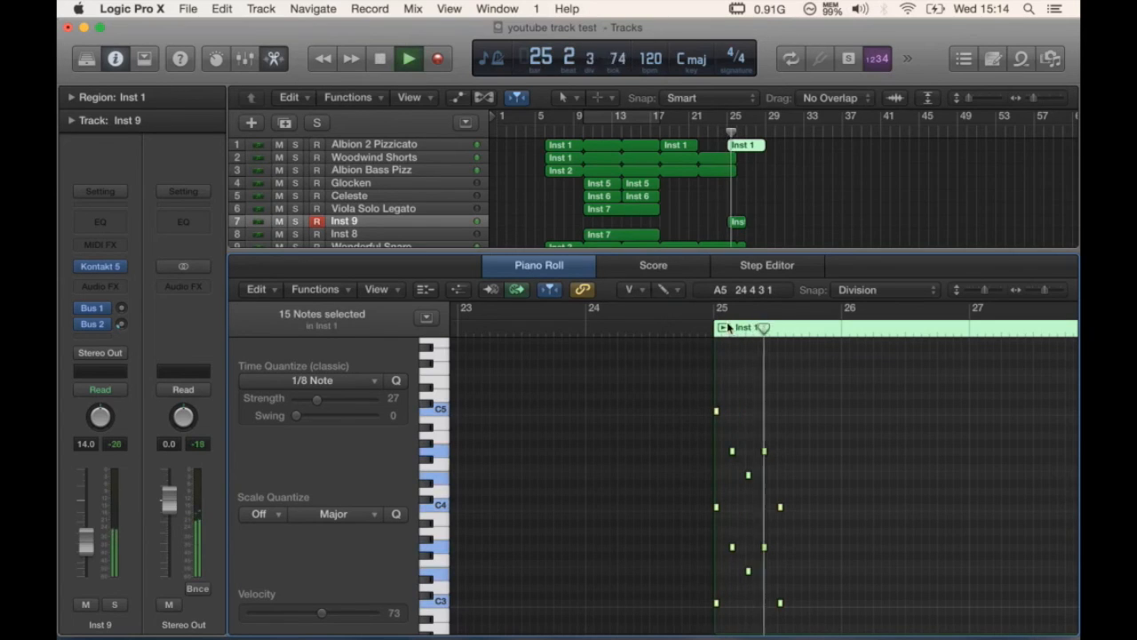
key(space)
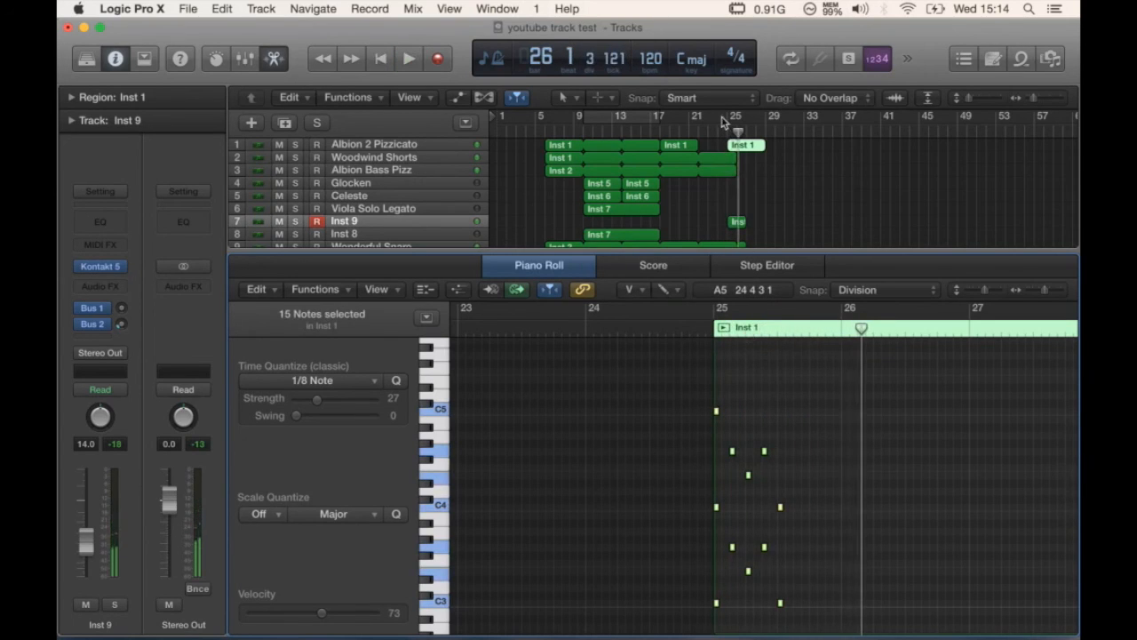
- Play from bar 24 and shorten the Wonderful Snare loop to end at bar 26
key(space)
scroll(755, 191, down, 3)
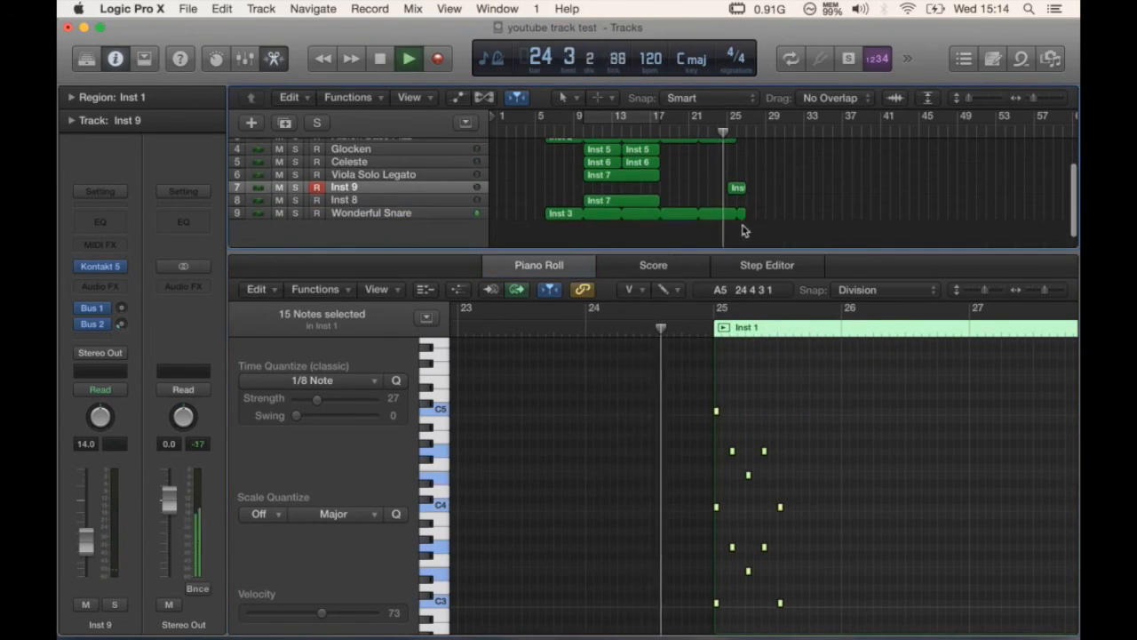
click(745, 209)
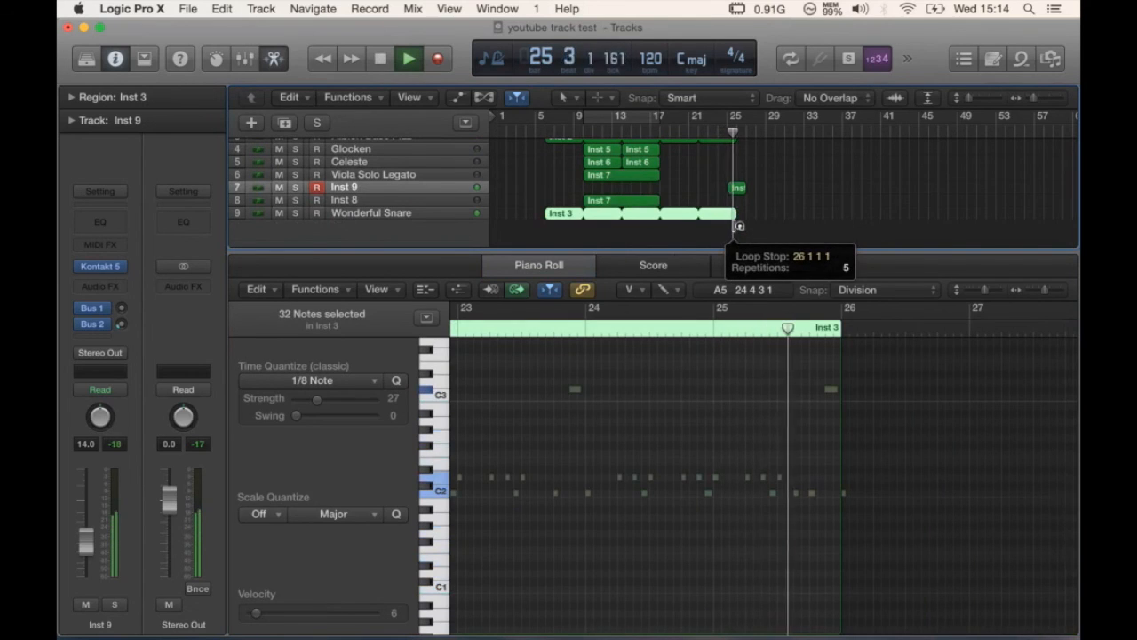
- Split the Wonderful Snare region at beat 3 of bar 25 and delete the piece after the split
click(727, 132)
key(super+Right)
key(super+Right)
key(super+Right)
key(super+Right)
key(space)
drag(825, 130, 788, 132)
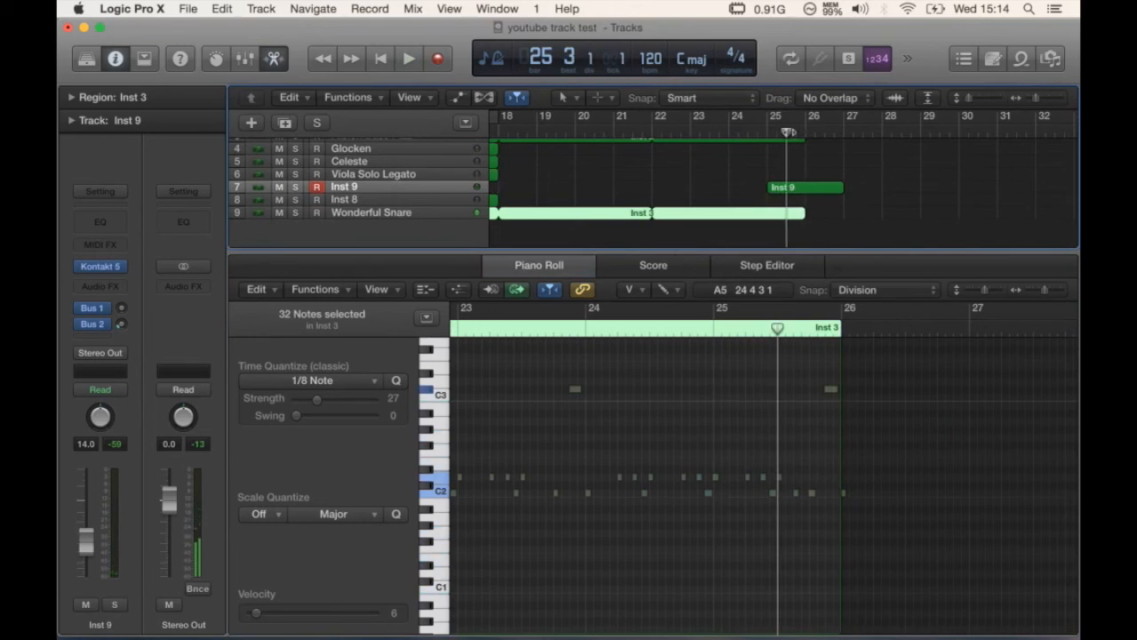
key(super+t)
click(796, 214)
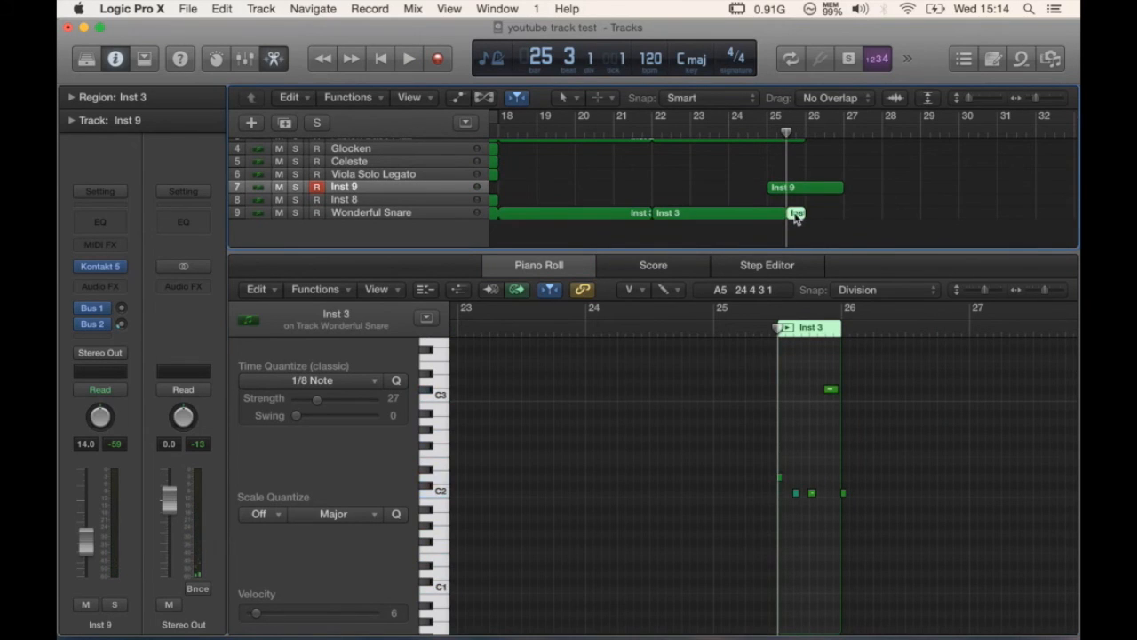
key(Delete)
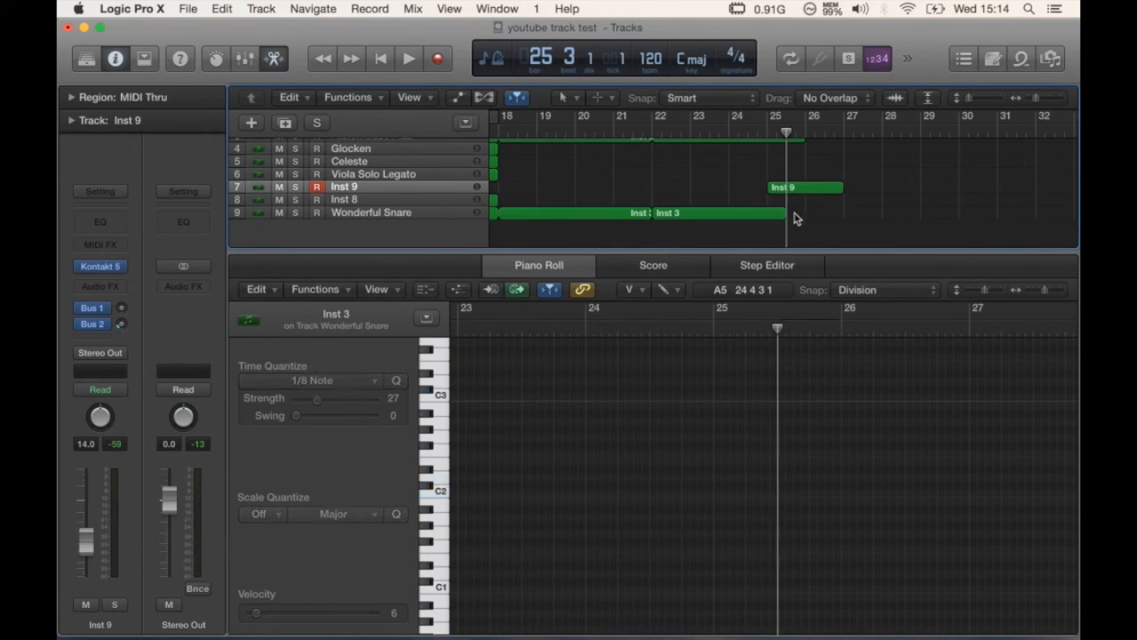
- Select the Wonderful Snare region, replay its ending, and lengthen it to just past bar 26 with the Pointer tool
click(772, 219)
key(space)
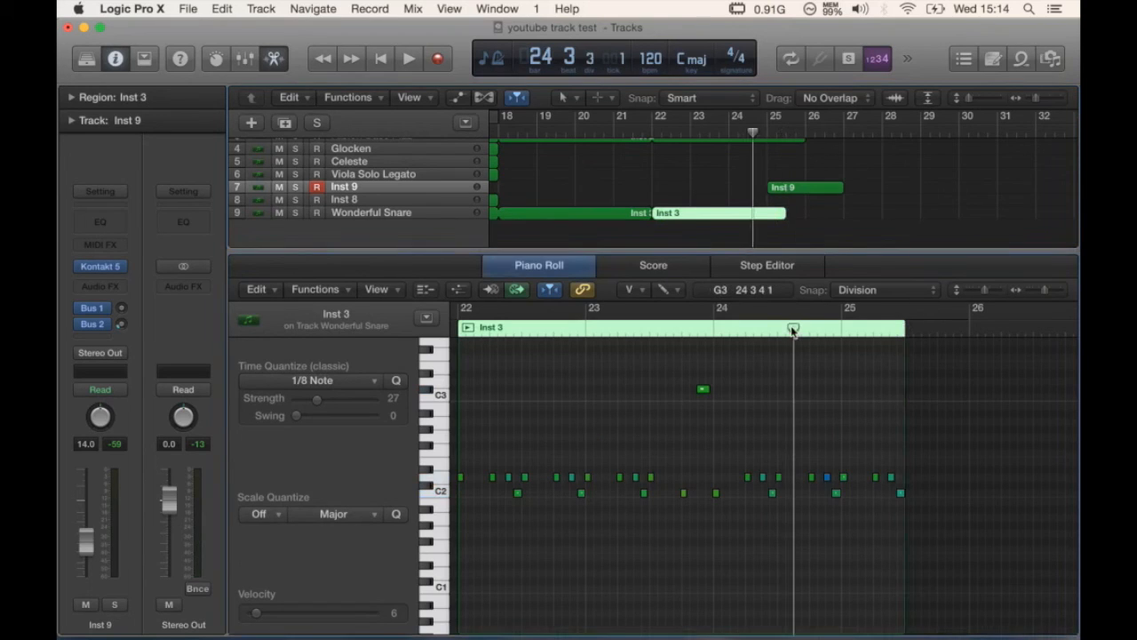
click(630, 289)
click(664, 315)
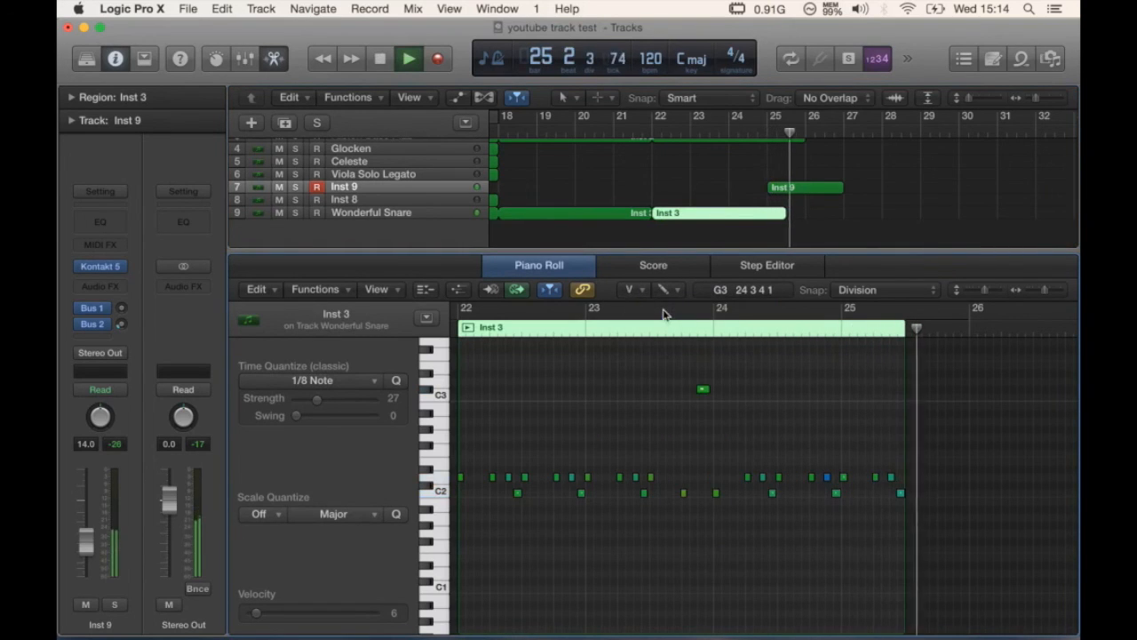
key(space)
drag(901, 391, 960, 434)
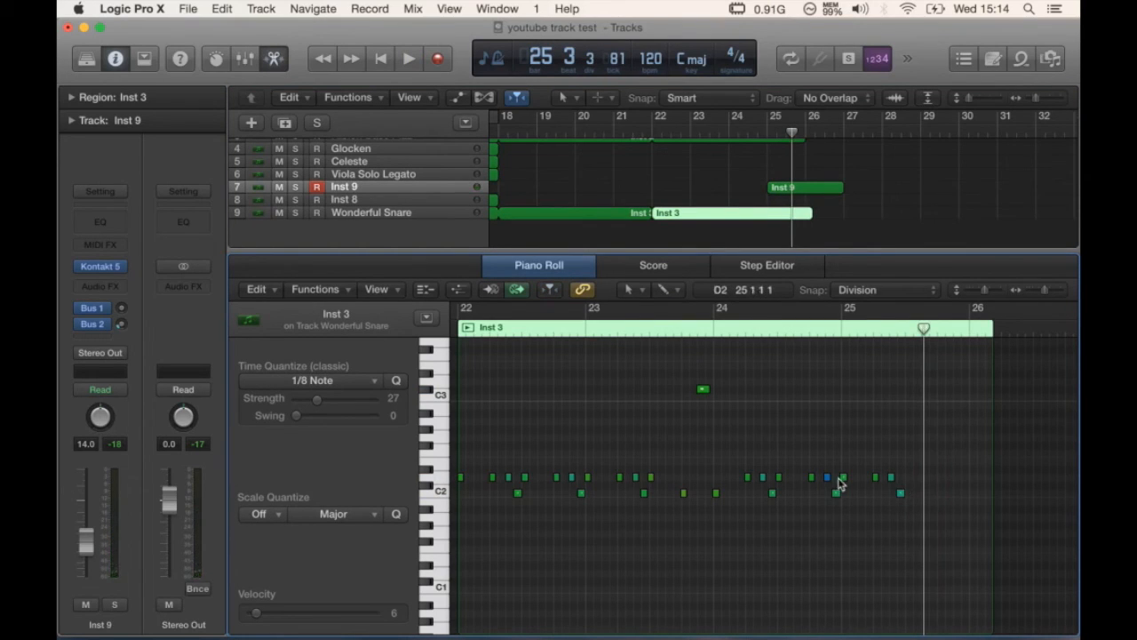
- Copy the bar 23 C#3 snare note to about beat 3 of bar 25, remove the C2 note there and replay
drag(701, 392, 905, 400)
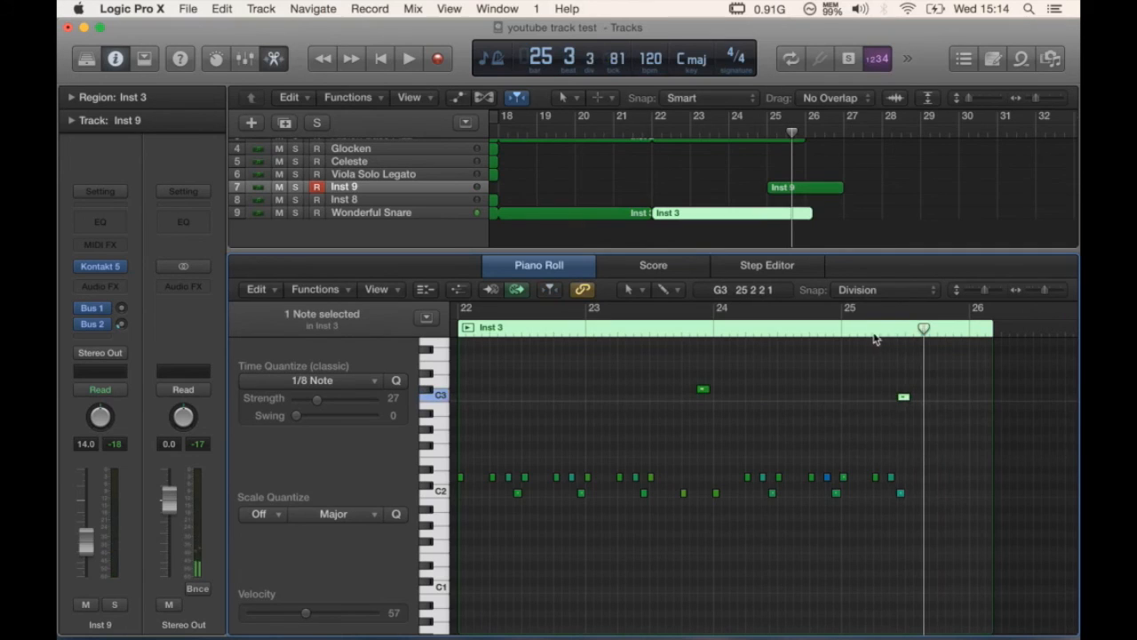
double_click(866, 329)
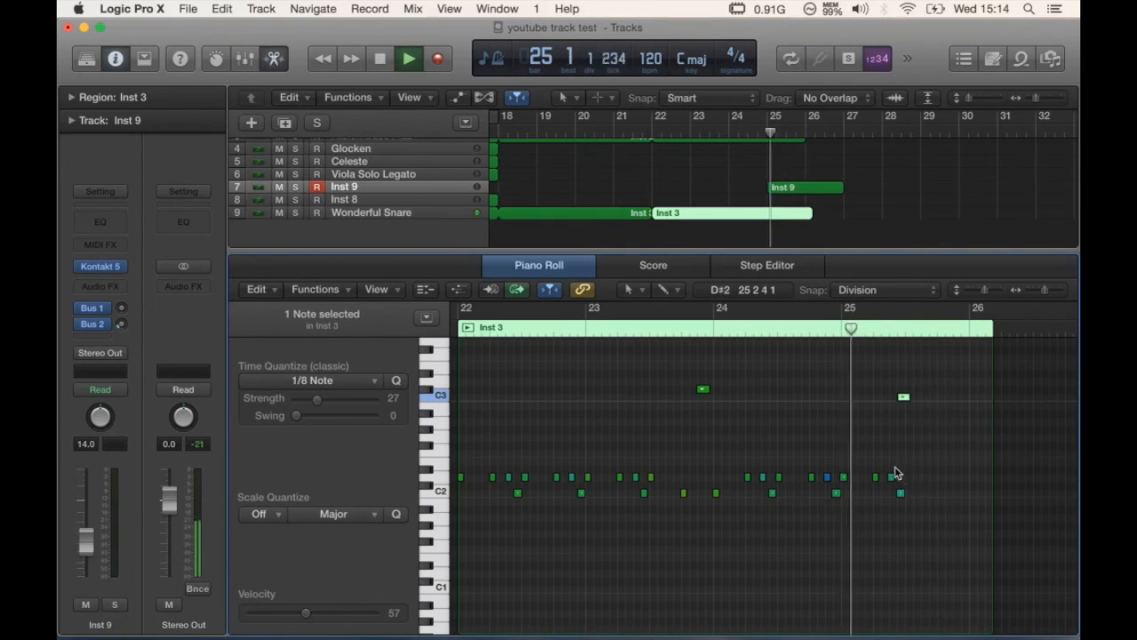
click(901, 494)
drag(901, 495, 901, 388)
click(852, 318)
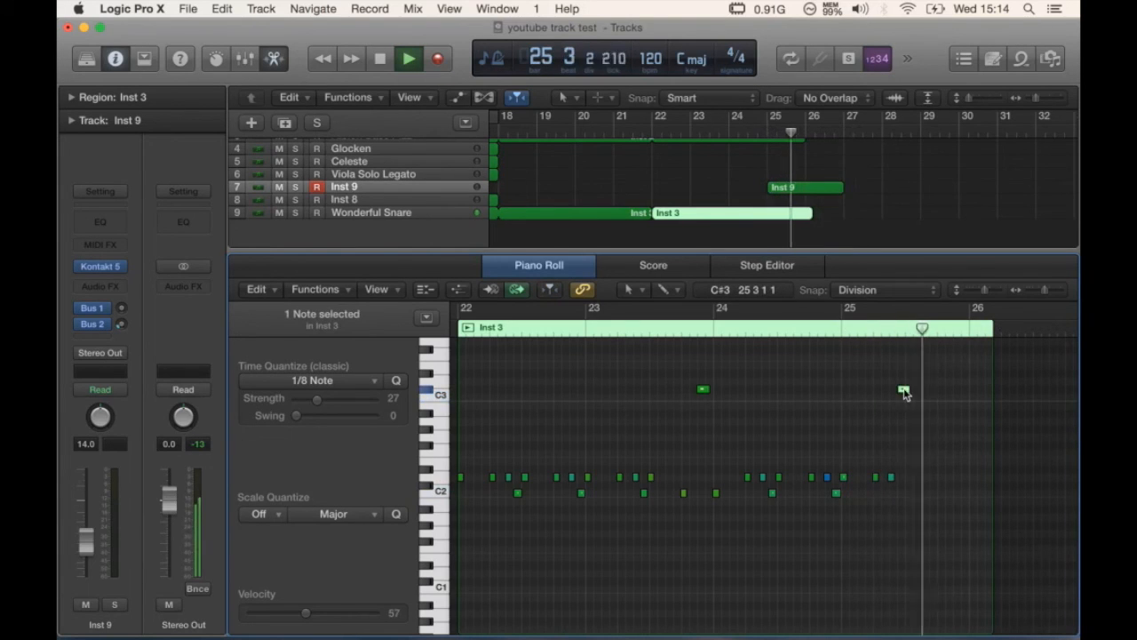
- Move the bar 25 C#3 snare note slightly earlier to 25 2 4, delete the D2 note beneath it and replay the ending
drag(901, 389, 898, 392)
drag(919, 477, 892, 498)
key(BackSpace)
click(896, 388)
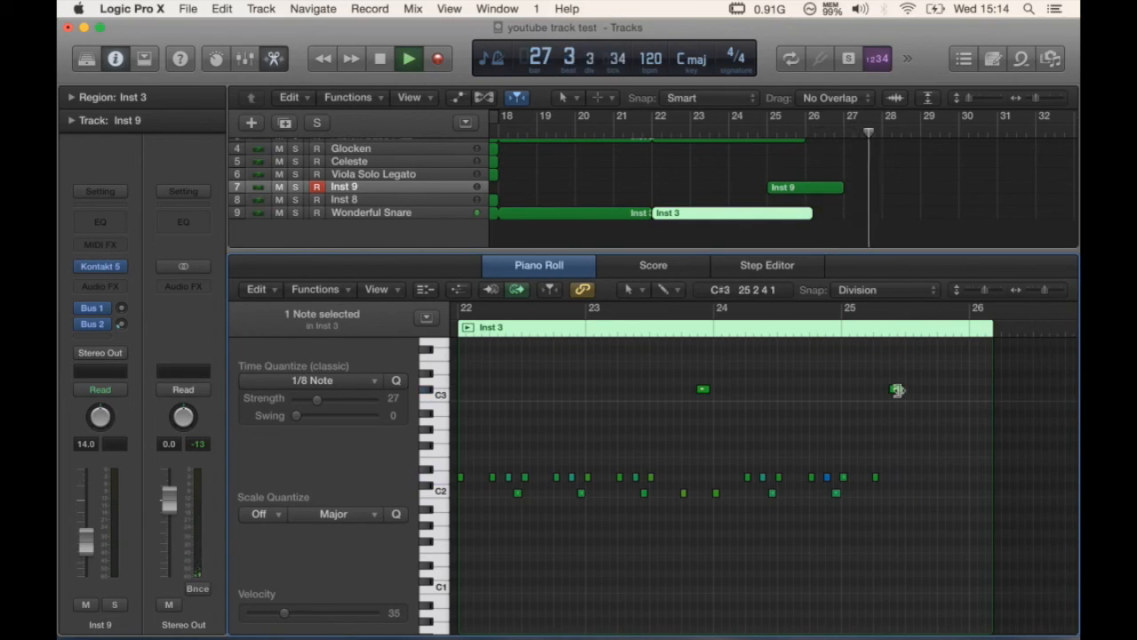
click(674, 328)
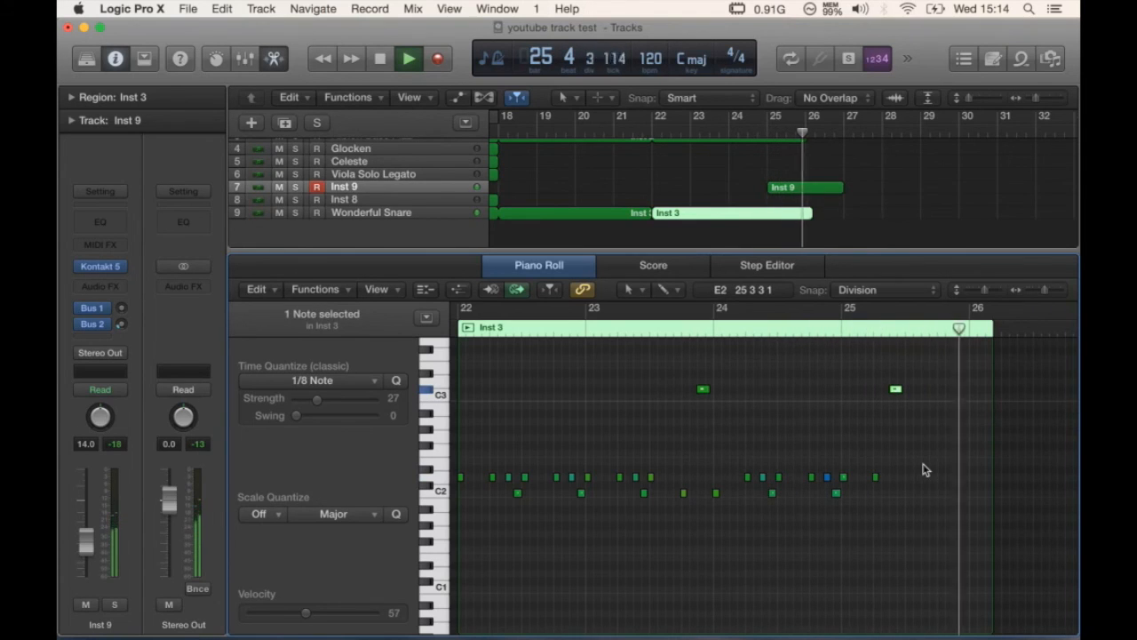
- Split the Woodwind Shorts and Albion Bass Pizz regions at 25 3 3, delete the pieces after the split, and replay from bar 25
key(space)
click(769, 131)
key(space)
scroll(841, 158, up, 3)
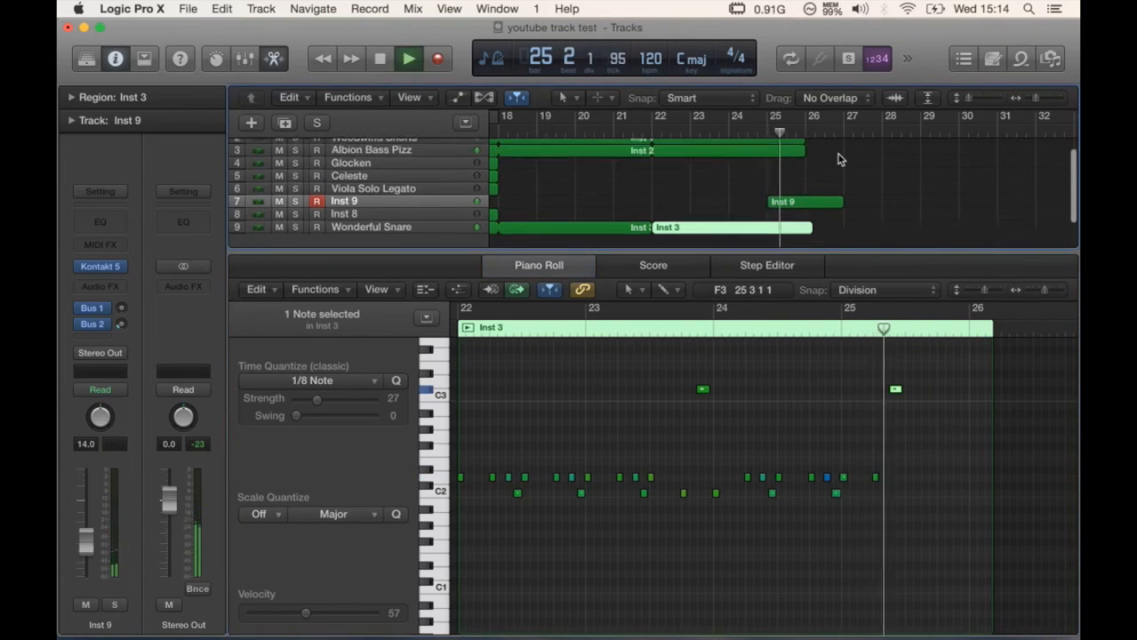
drag(795, 127, 791, 131)
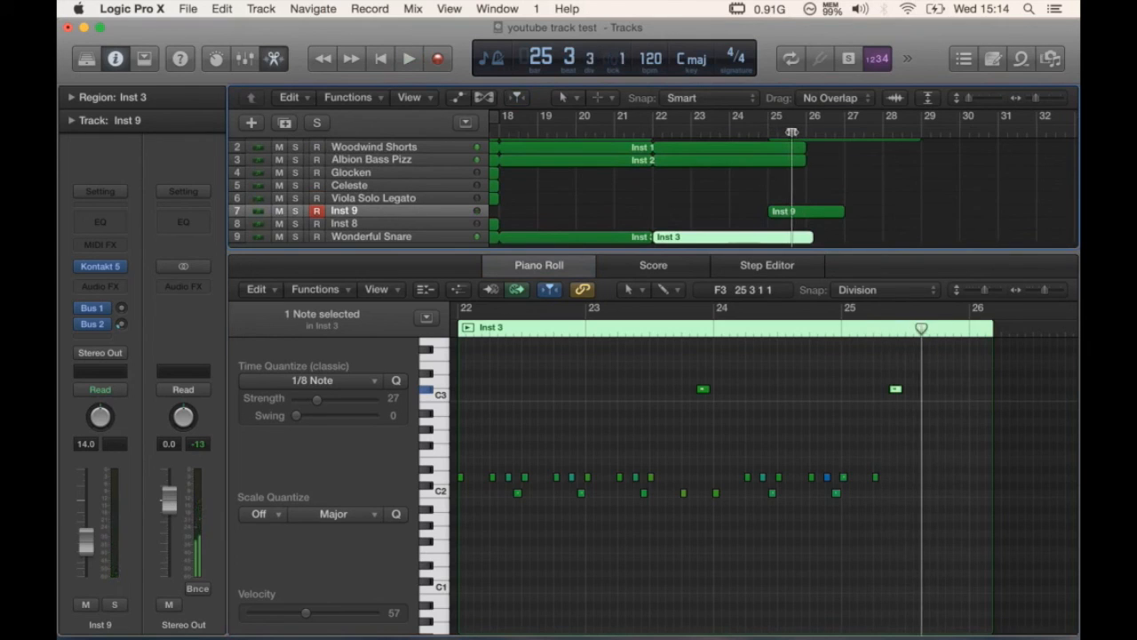
drag(826, 169, 804, 152)
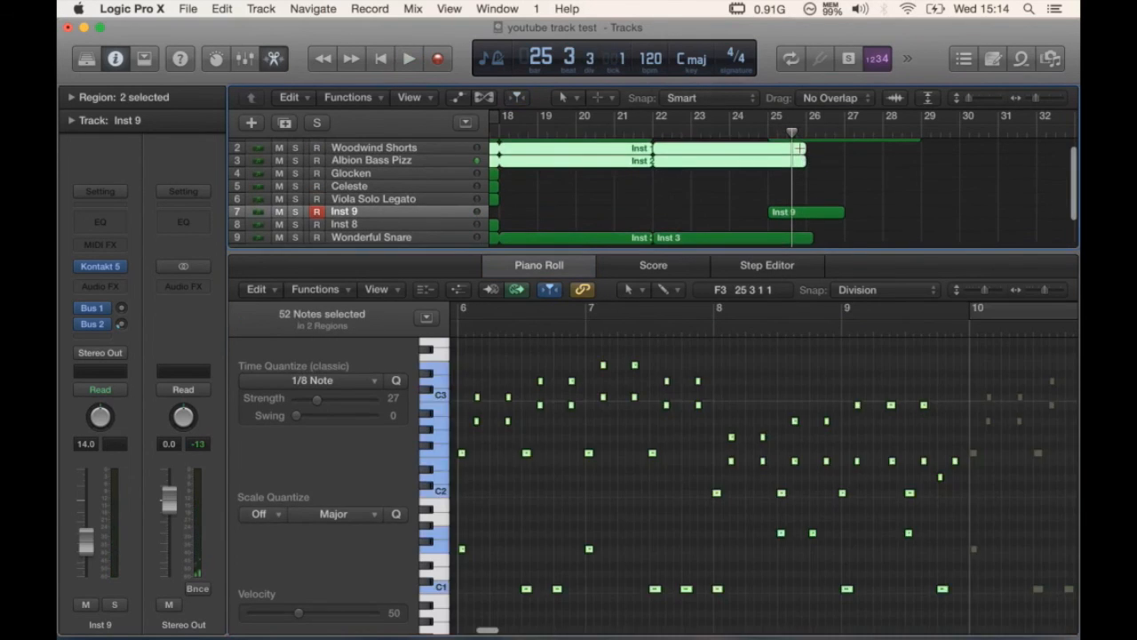
key(super+t)
click(766, 131)
key(space)
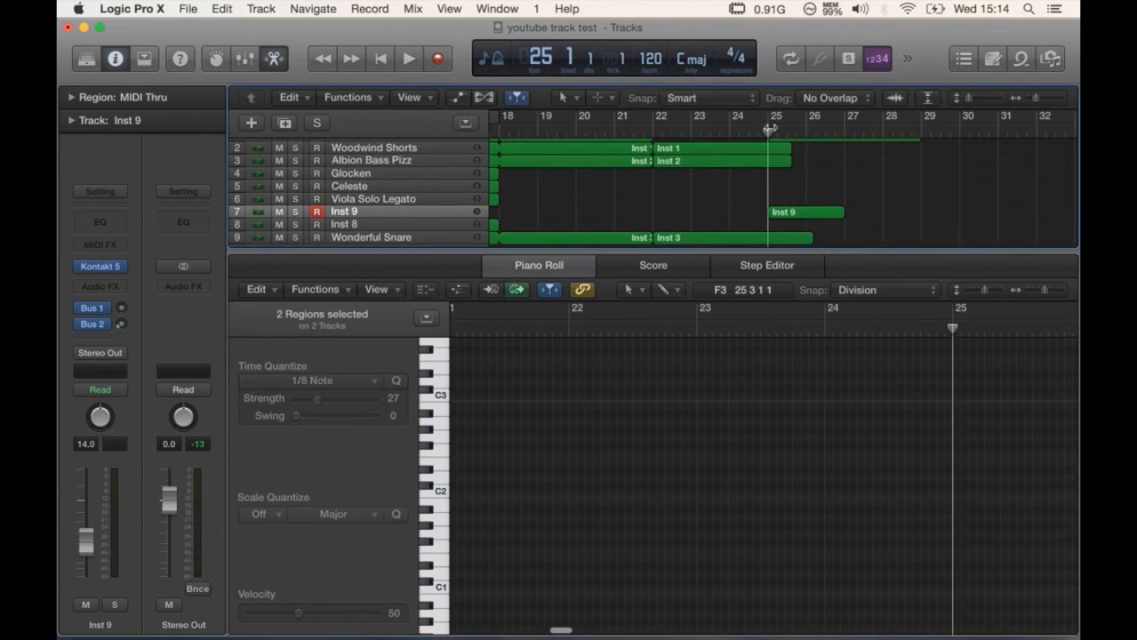
- Rework the end of the Albion Bass Pizz region with a G1 note on beat 2 and a C1 note on beat 3 of bar 25, then replay
click(774, 147)
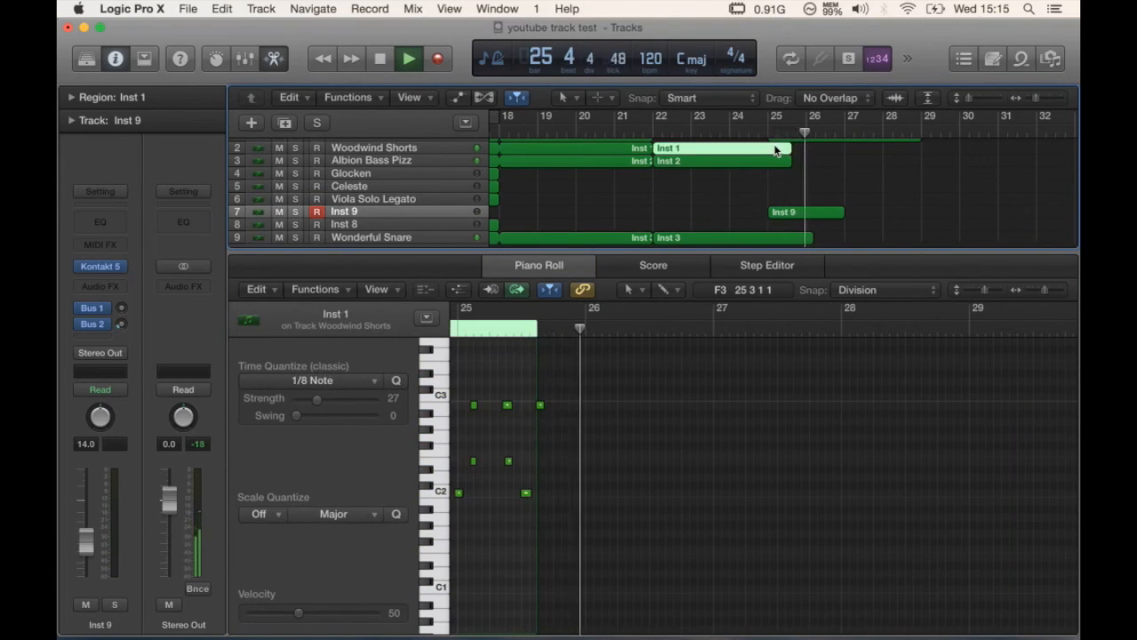
key(space)
drag(822, 157, 787, 161)
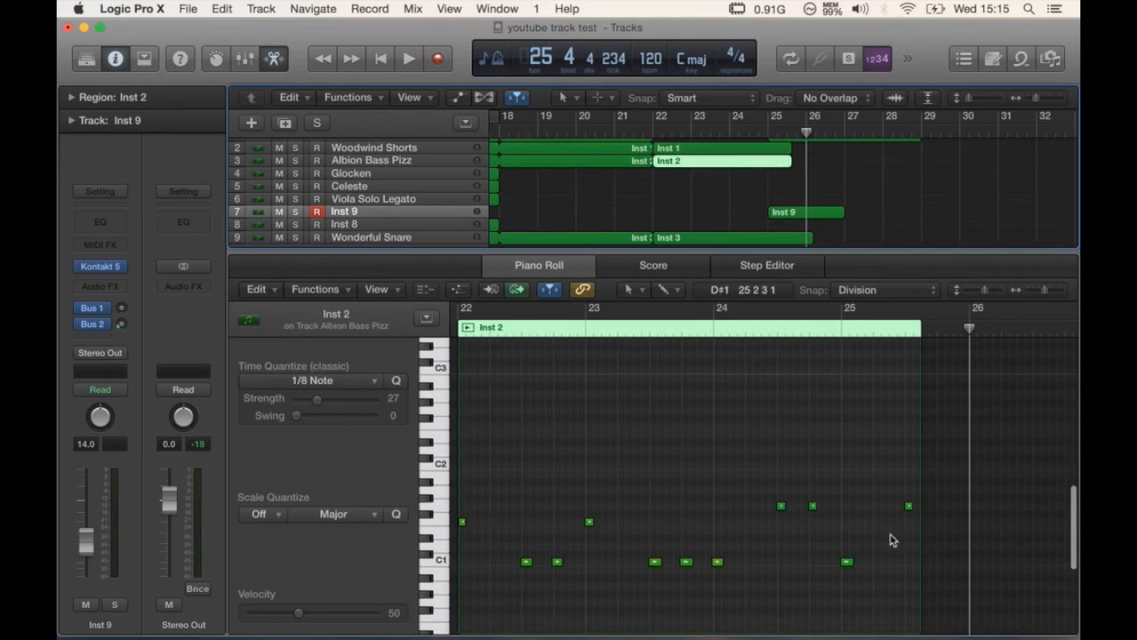
drag(908, 507, 877, 506)
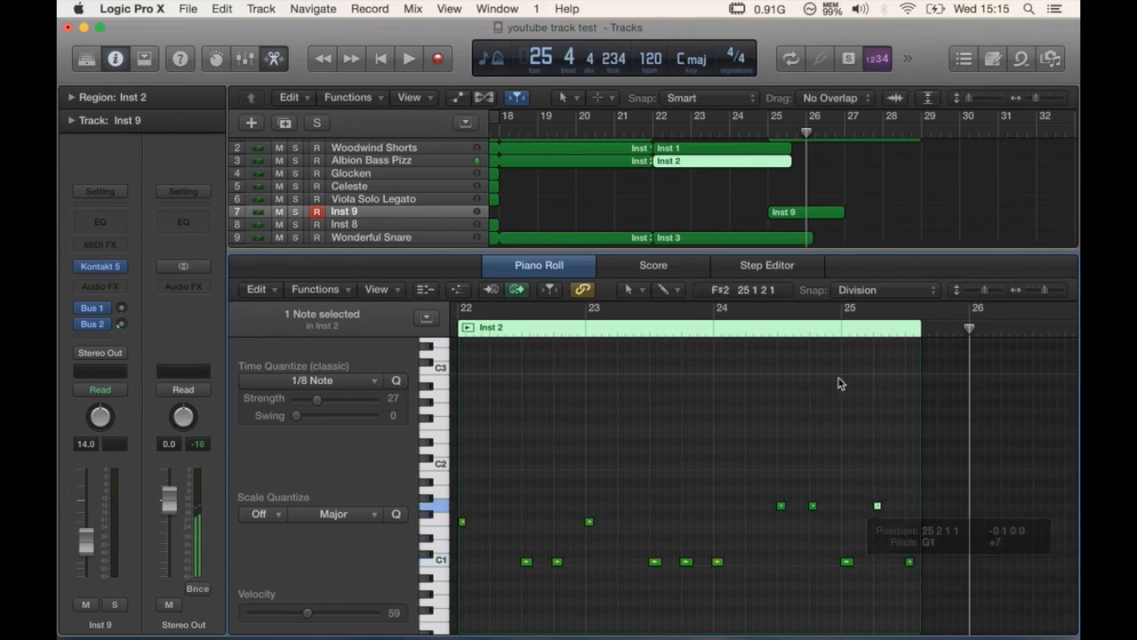
key(space)
click(767, 326)
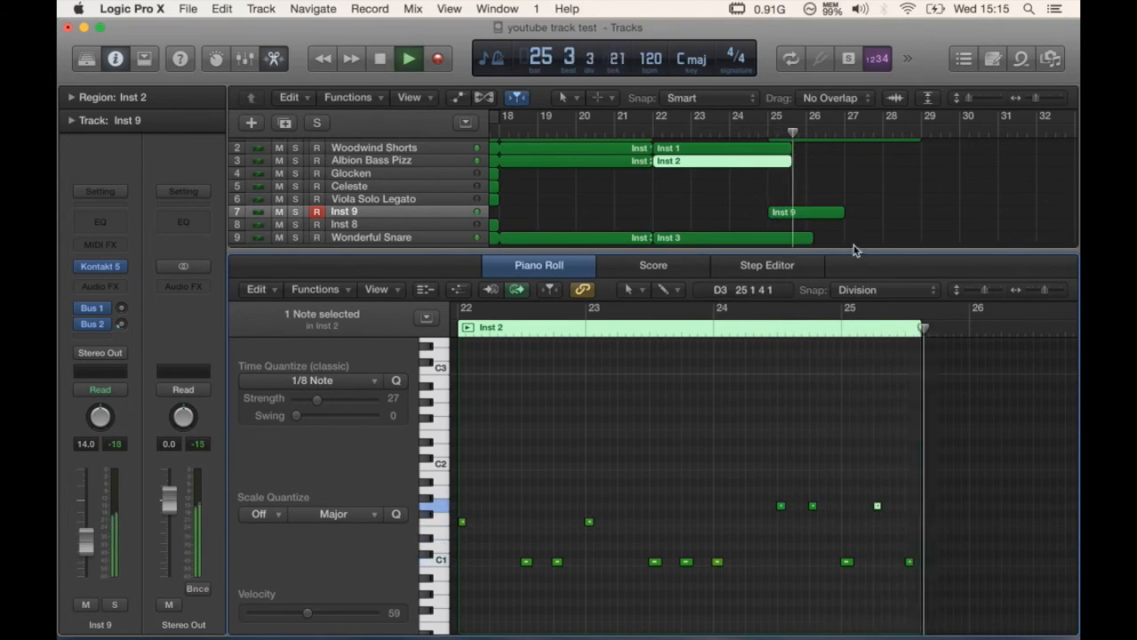
- Split the Inst 9 region at bar 26, splitting the crossing notes, and delete the piece after the split
key(space)
drag(825, 127, 807, 156)
click(813, 216)
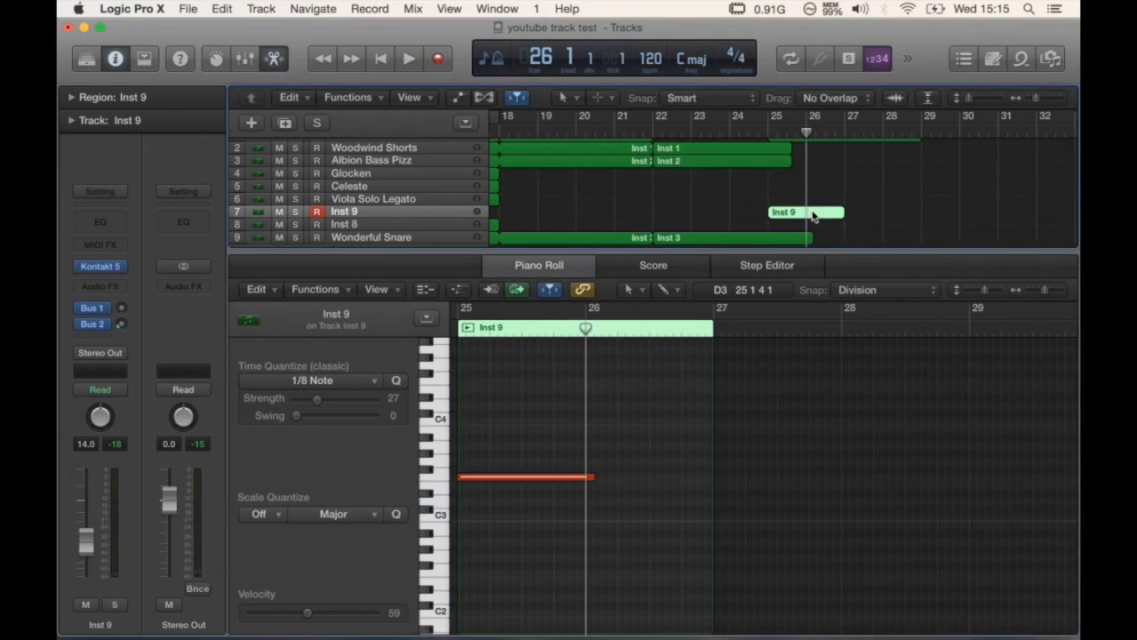
key(super+t)
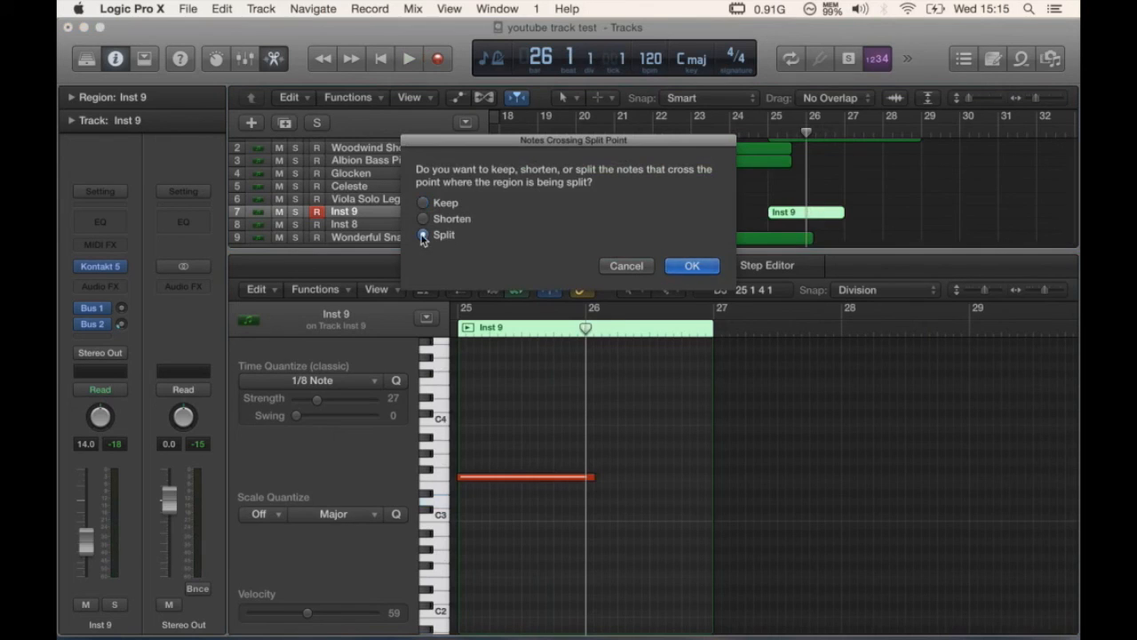
click(692, 265)
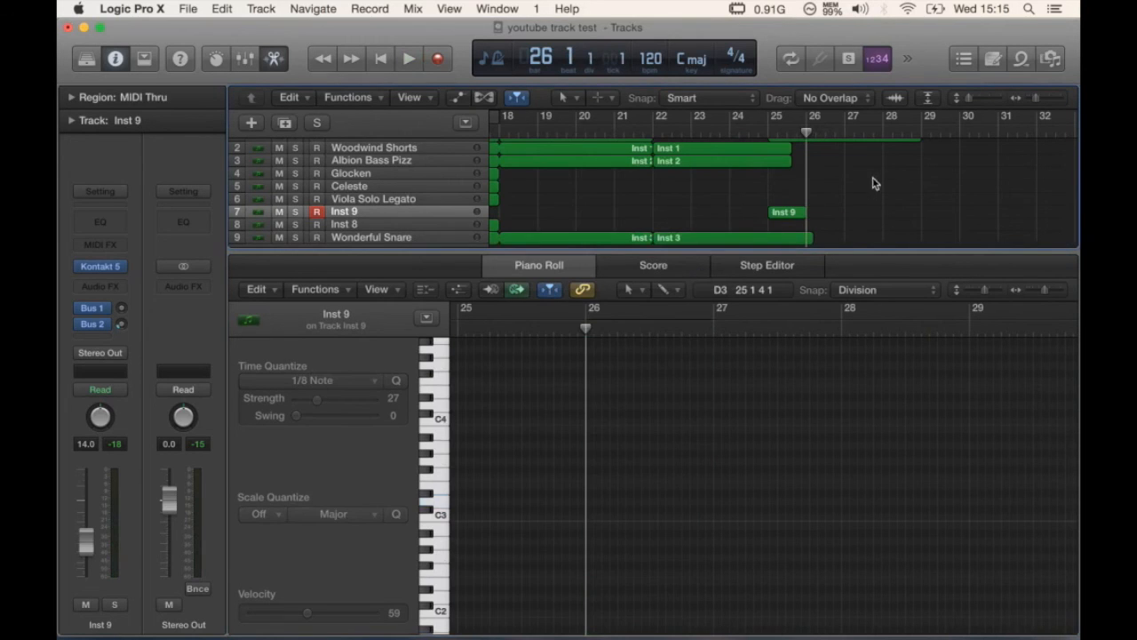
- Save the project, zoom out to the whole arrangement and enlarge the tracks area to show all nine tracks
scroll(875, 180, up, 1)
scroll(877, 181, up, 2)
scroll(876, 180, left, 2)
key(super+s)
key(super+Left)
key(super+Left)
key(super+Left)
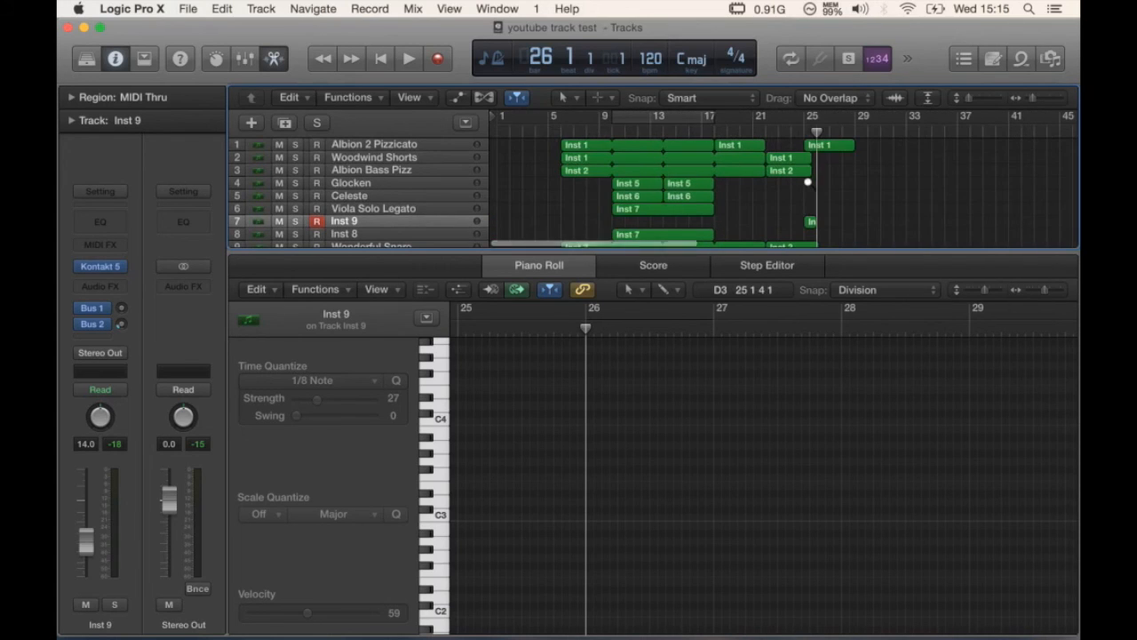
drag(733, 246, 735, 336)
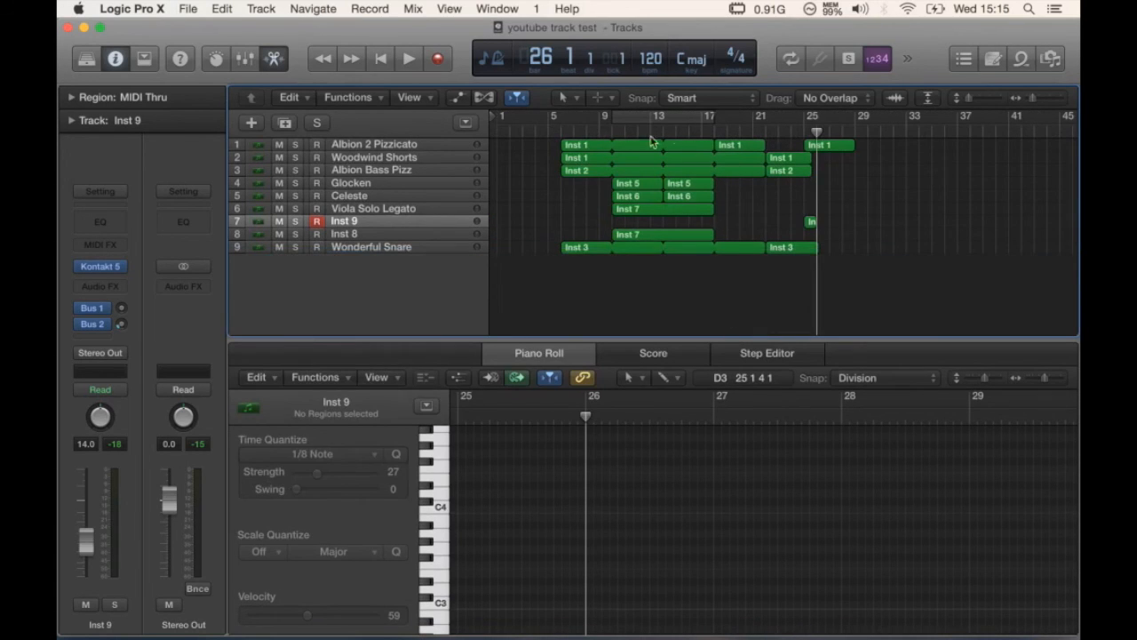
- Replay the ending and lower the velocity of all notes in the bar 25 pizzicato region to 65 with the Velocity tool
key(space)
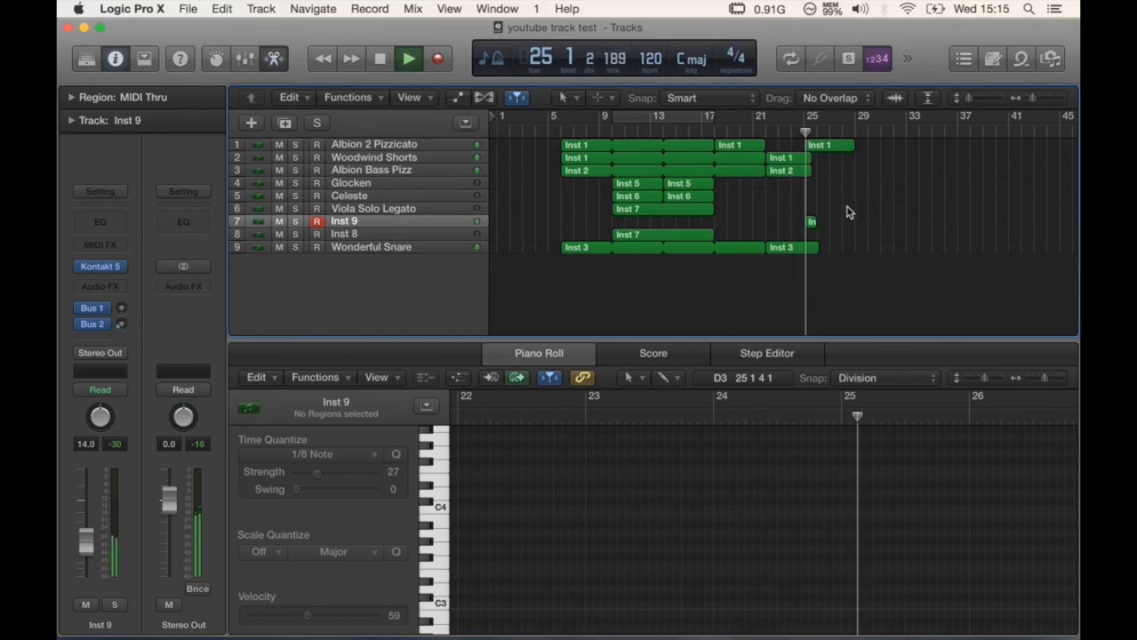
click(828, 146)
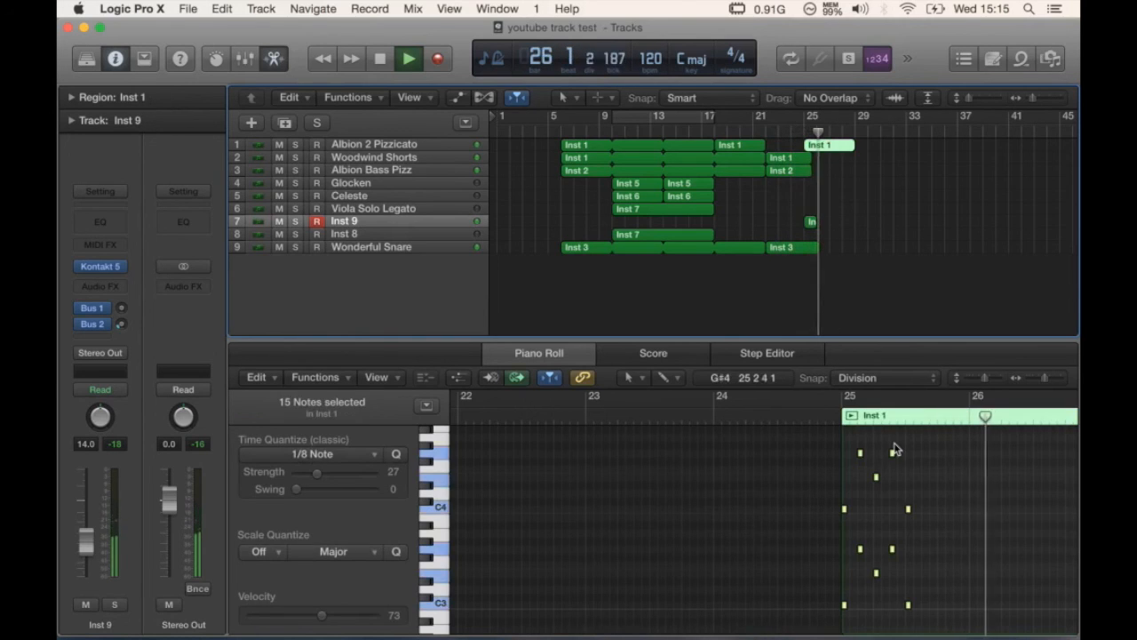
key(space)
click(640, 378)
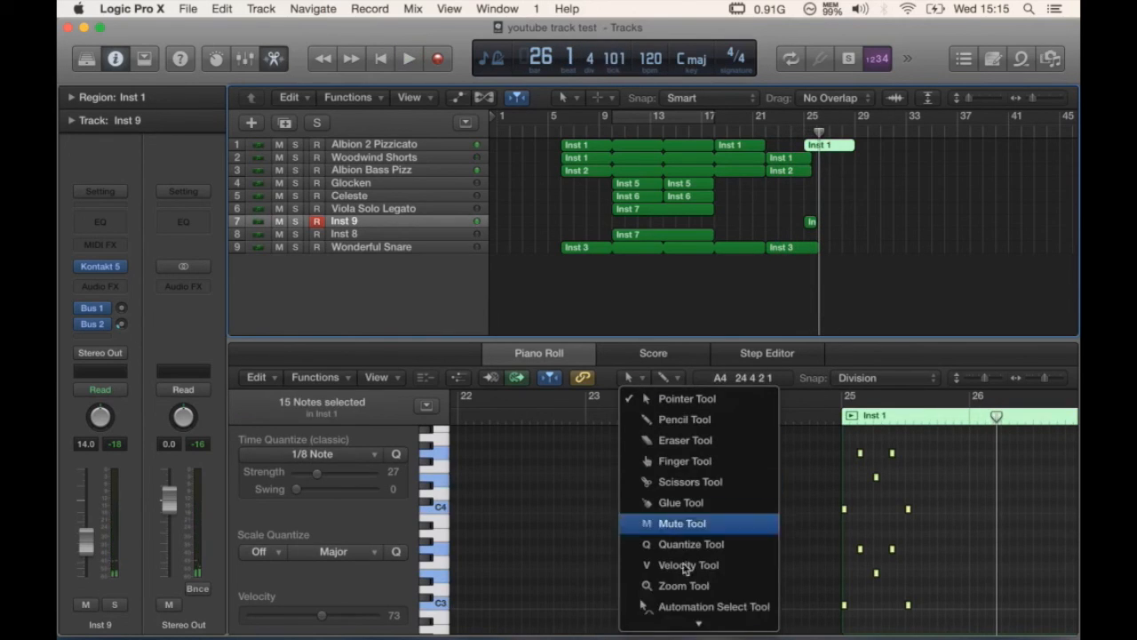
click(682, 561)
drag(845, 511, 847, 534)
click(819, 421)
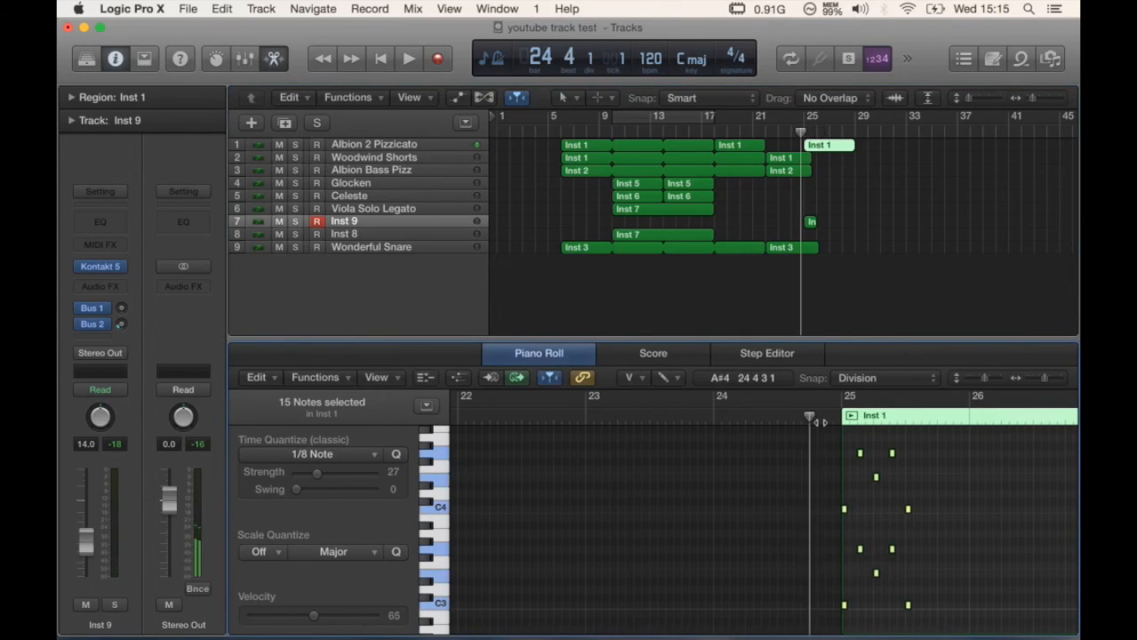
key(space)
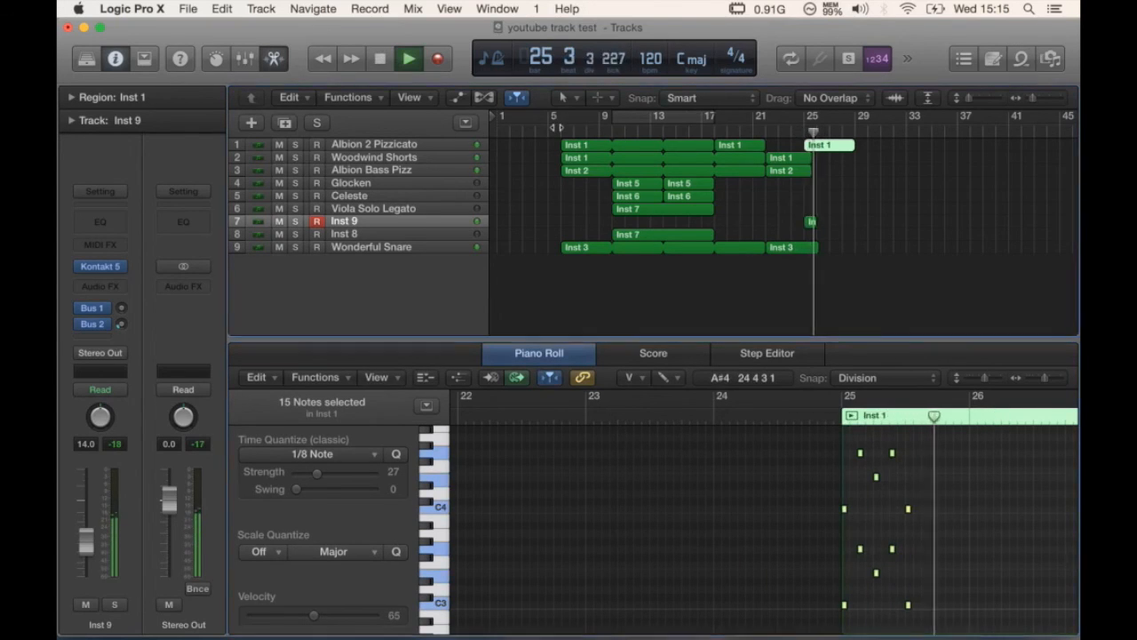
- Play the arrangement from bar 6 through the ending, and lower the Inst 9 track volume to 15.4
click(558, 128)
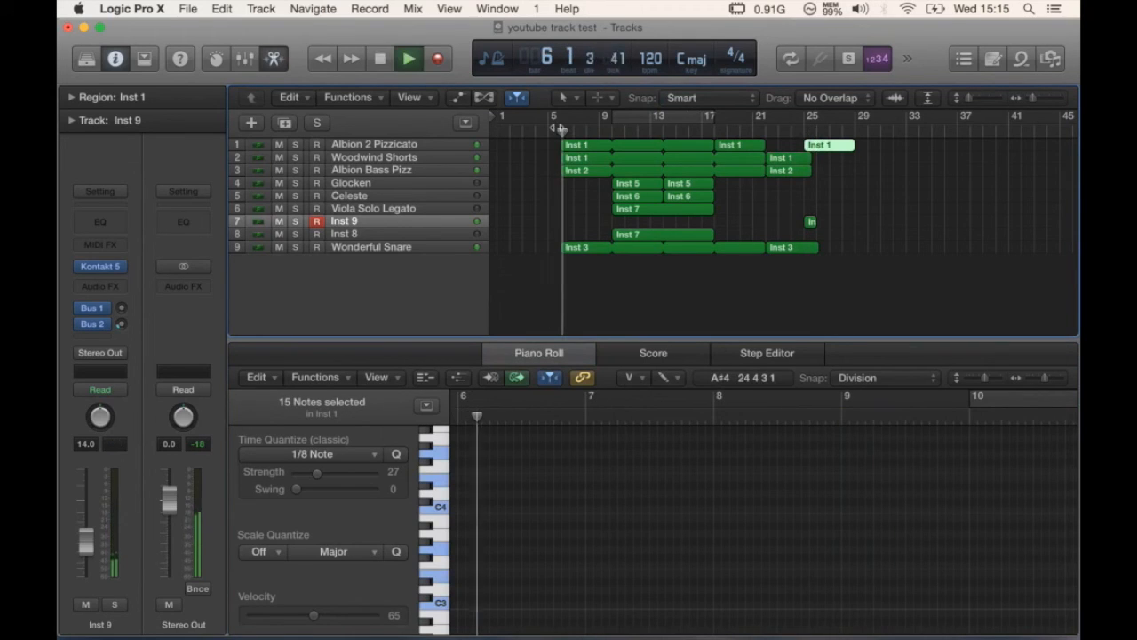
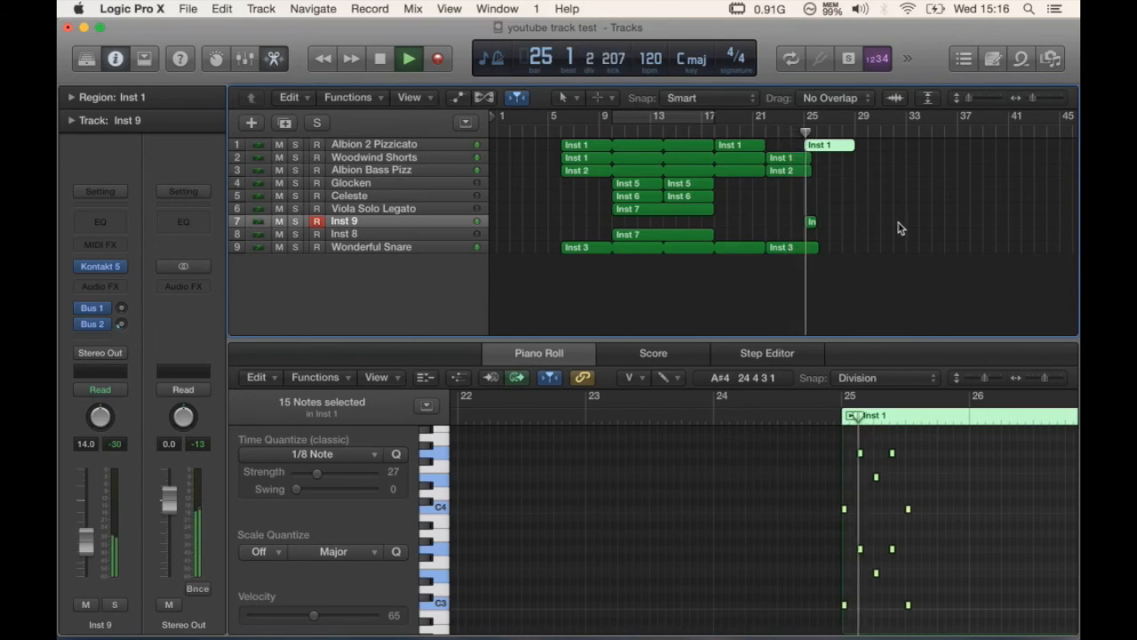
click(409, 221)
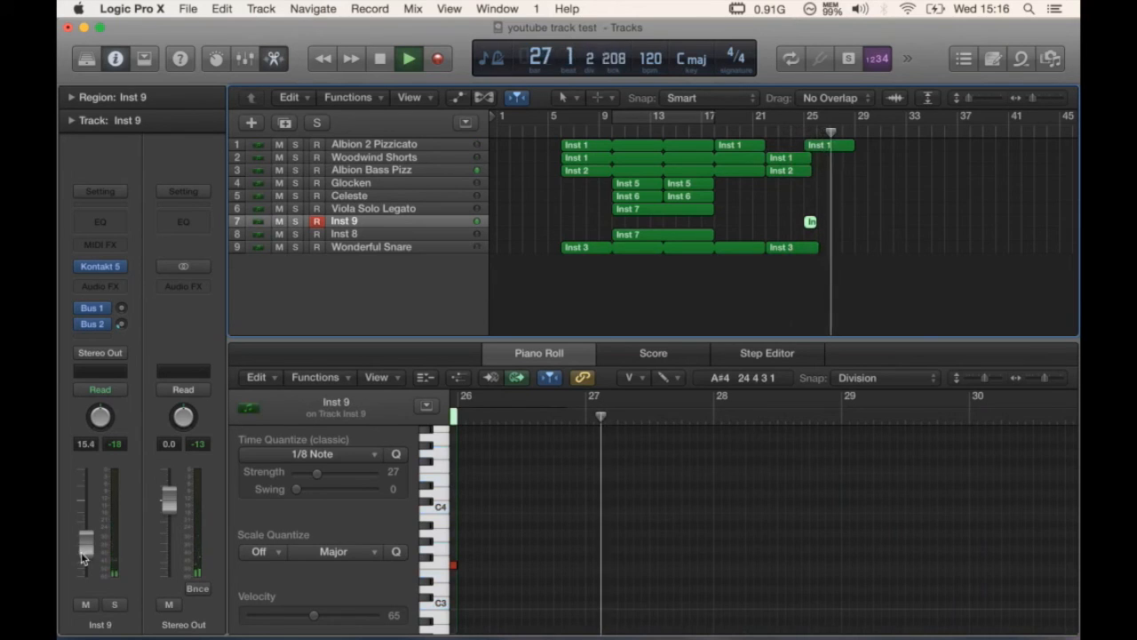
key(space)
- Duplicate the Inst 9 track with its settings and open the Kontakt instrument on the new track
click(282, 123)
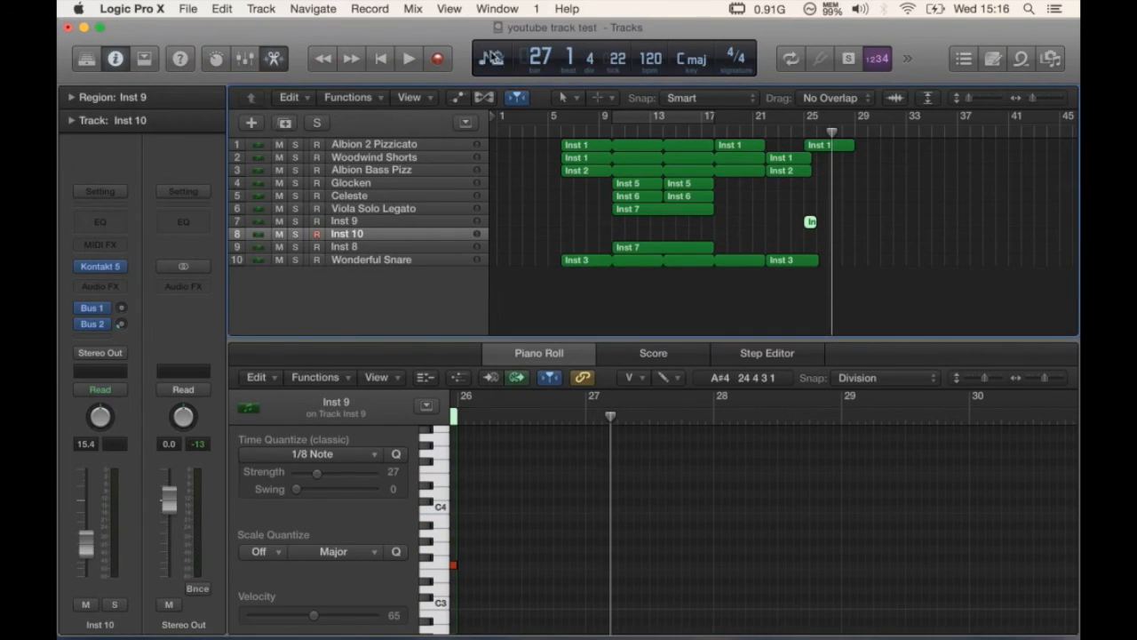
click(654, 116)
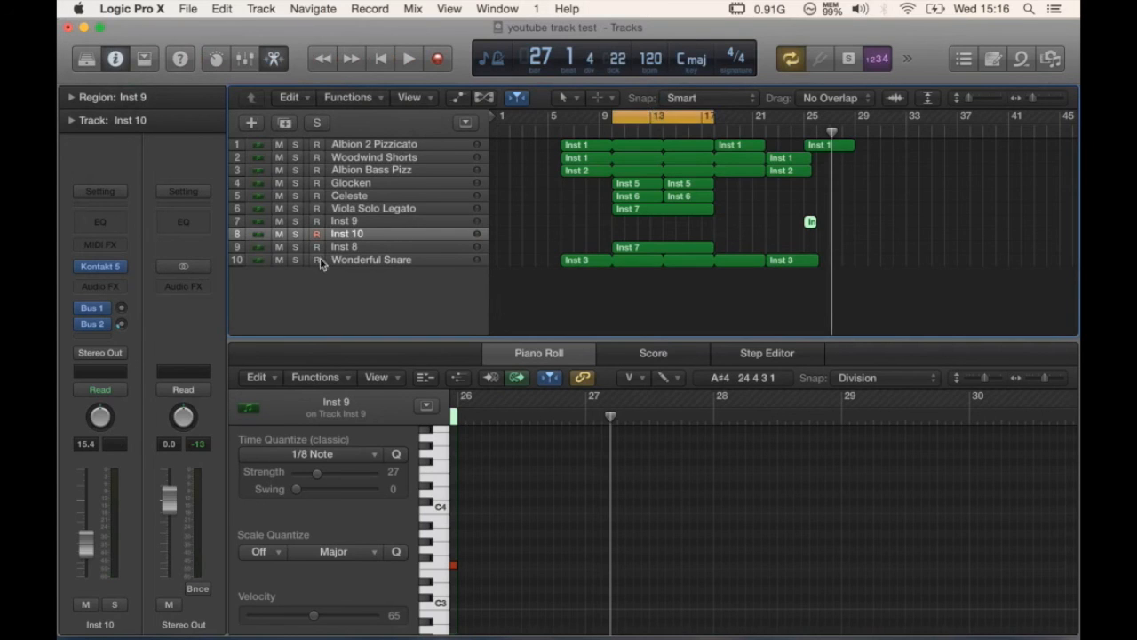
click(102, 267)
mouse_move(715, 613)
click(804, 611)
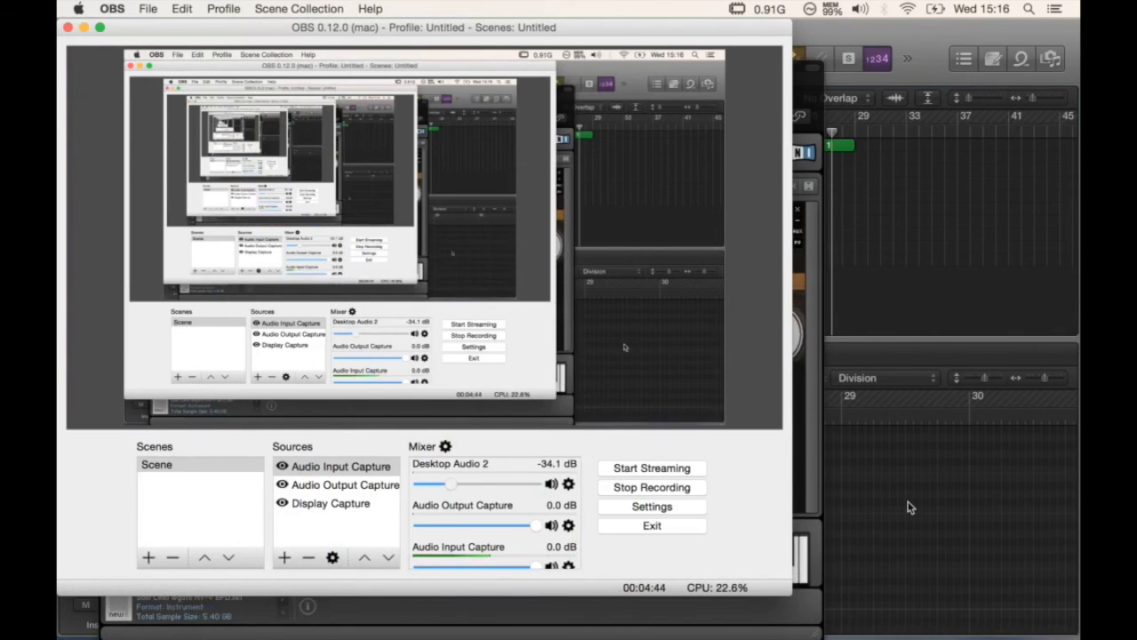
click(908, 507)
- Browse the Kontakt libraries and files, and expand the Cinesamples folder inside Samples
scroll(209, 379, down, 6)
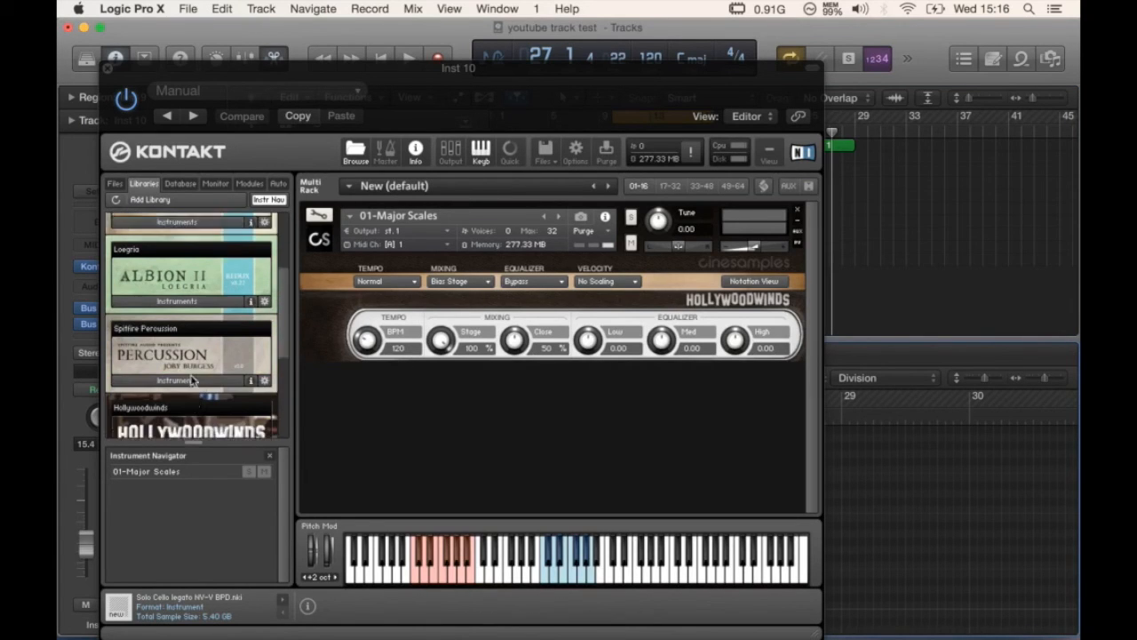
scroll(191, 382, down, 2)
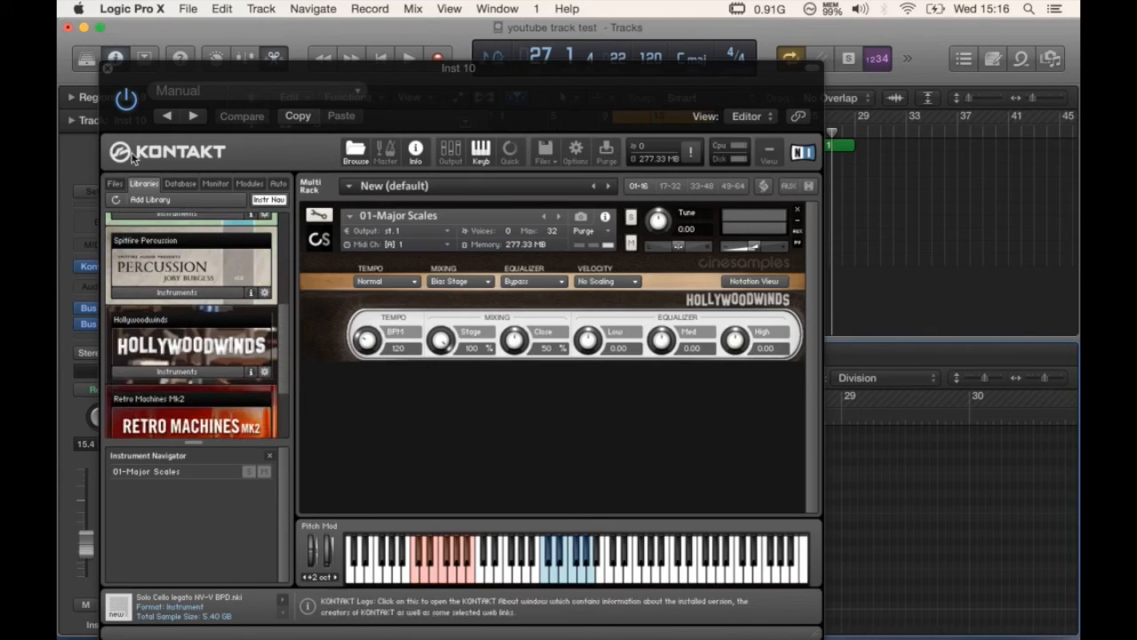
click(115, 183)
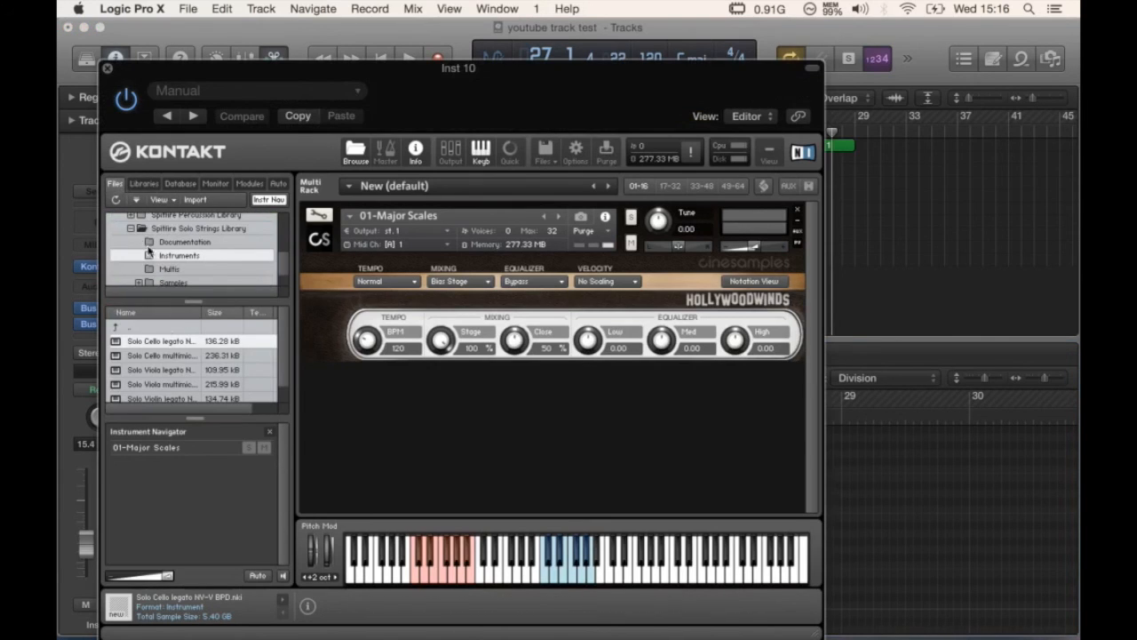
click(130, 229)
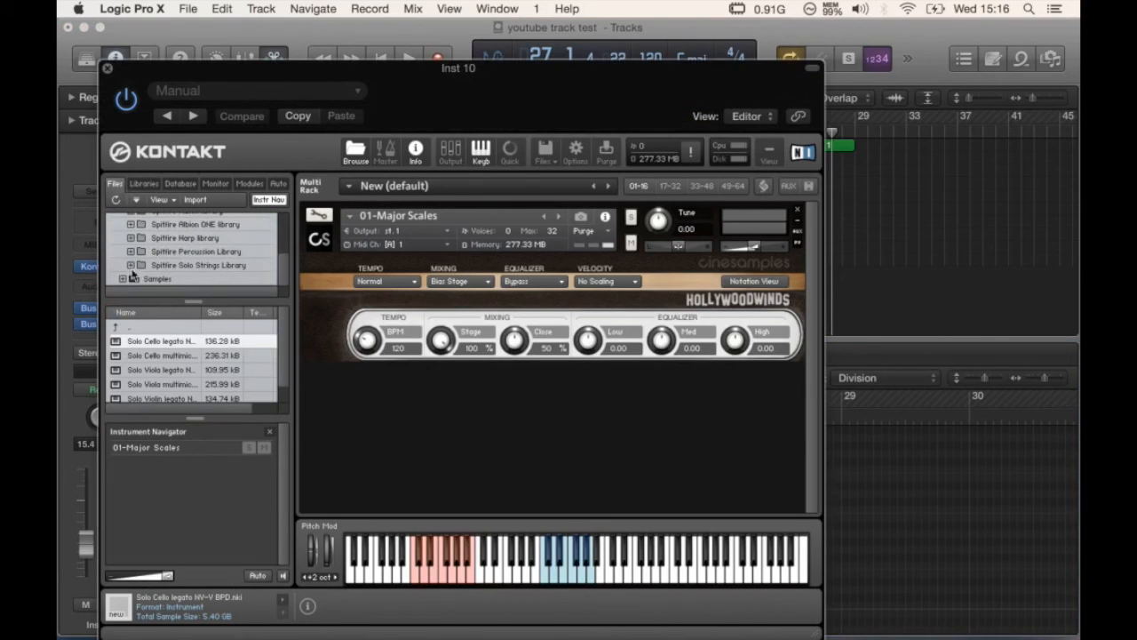
double_click(181, 276)
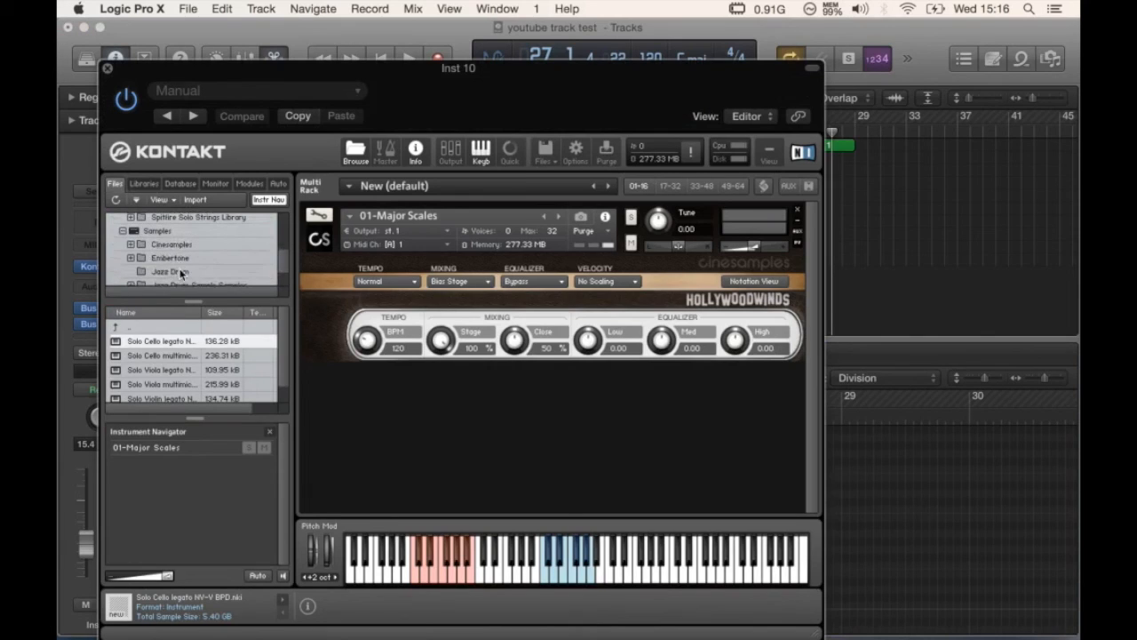
click(131, 244)
scroll(183, 253, down, 2)
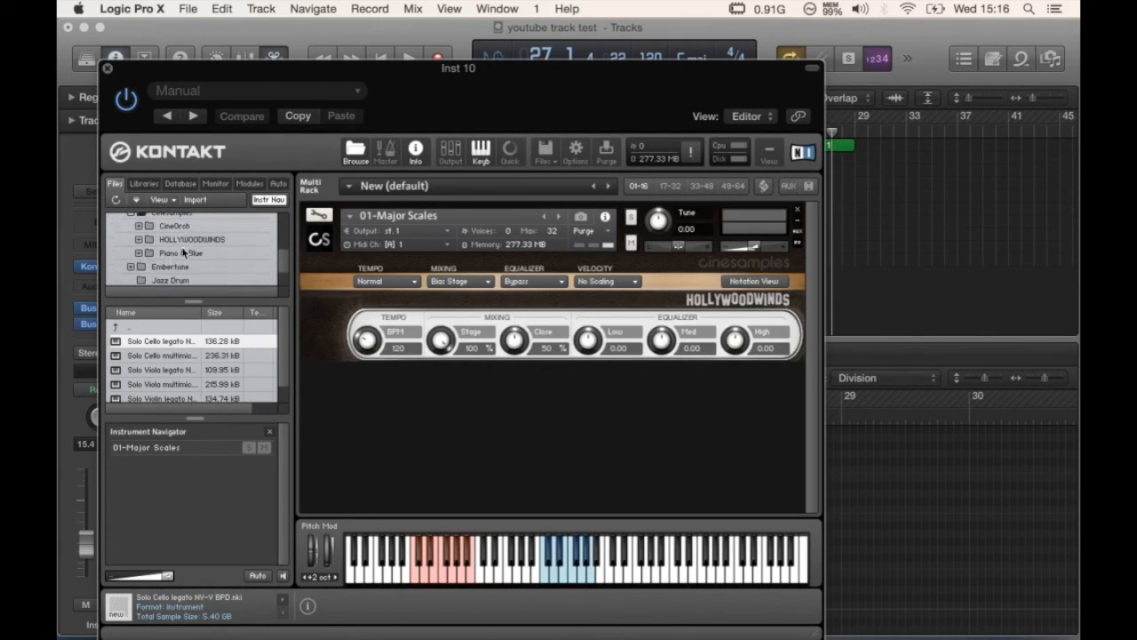
- Replace 01-Major Scales with Low Chords v2 from the CineOrch Instruments folder, raise its instrument output volume, and close Kontakt
click(164, 228)
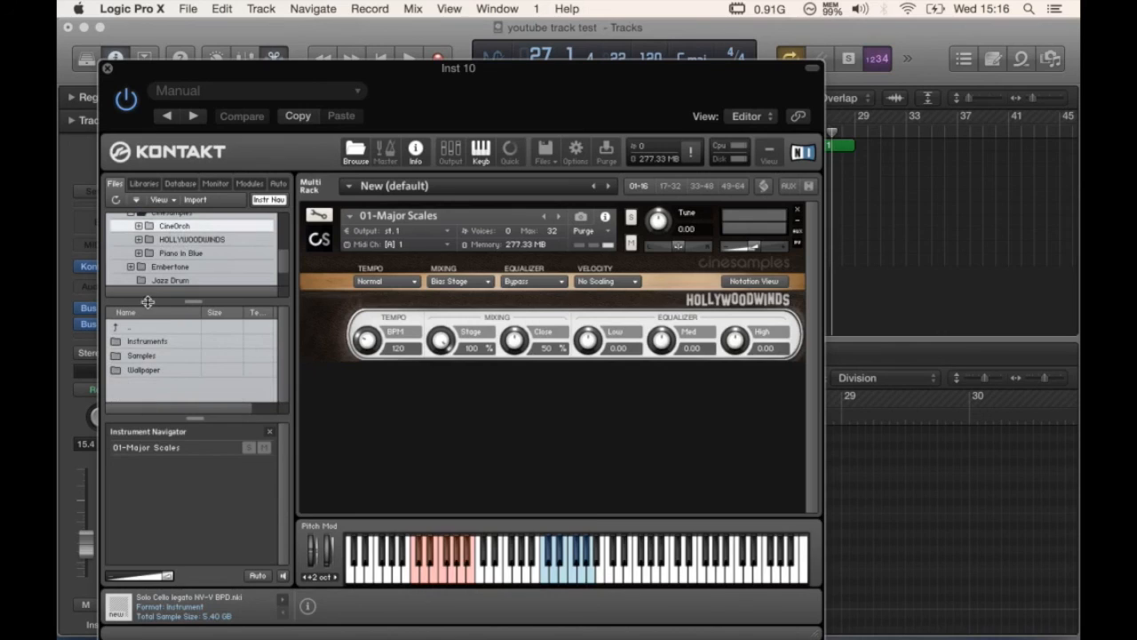
double_click(140, 342)
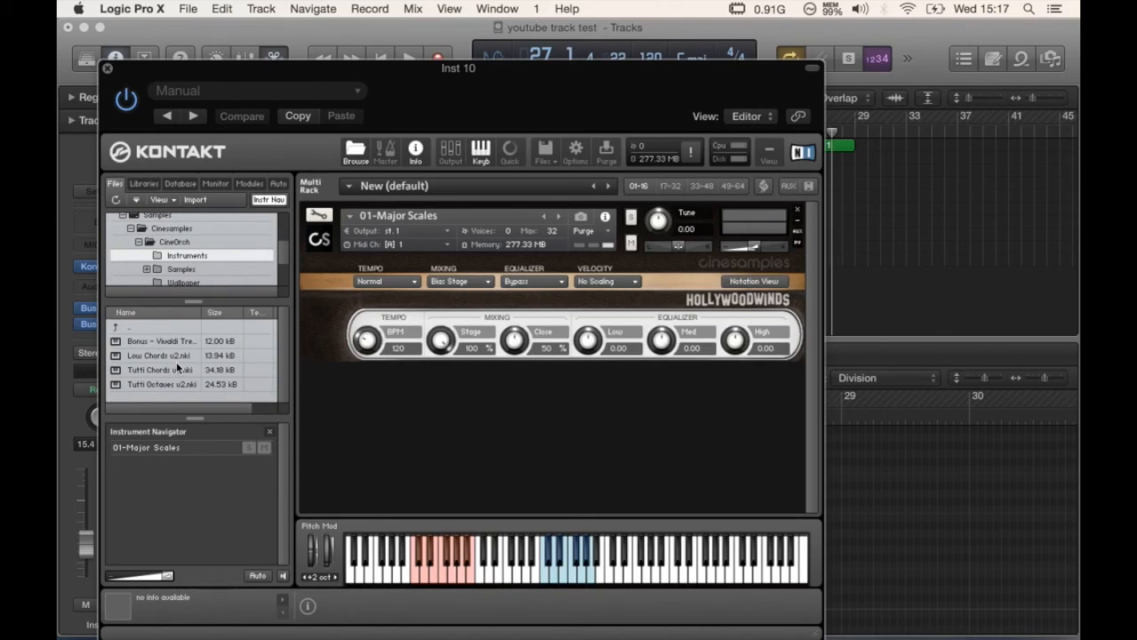
click(147, 356)
drag(471, 256, 472, 257)
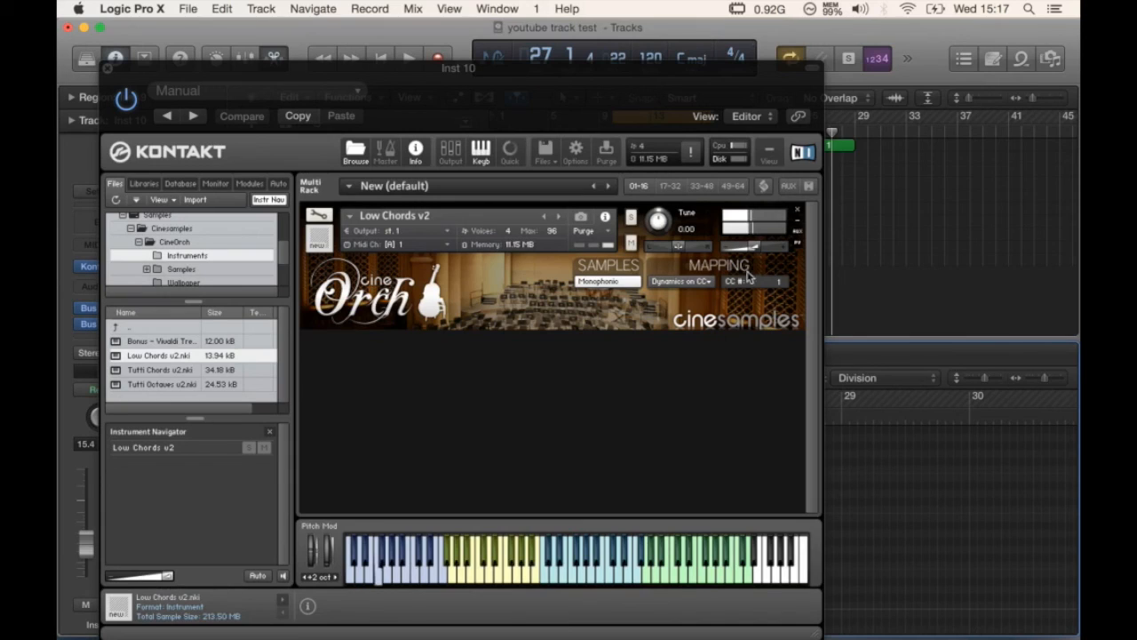
drag(758, 247, 774, 252)
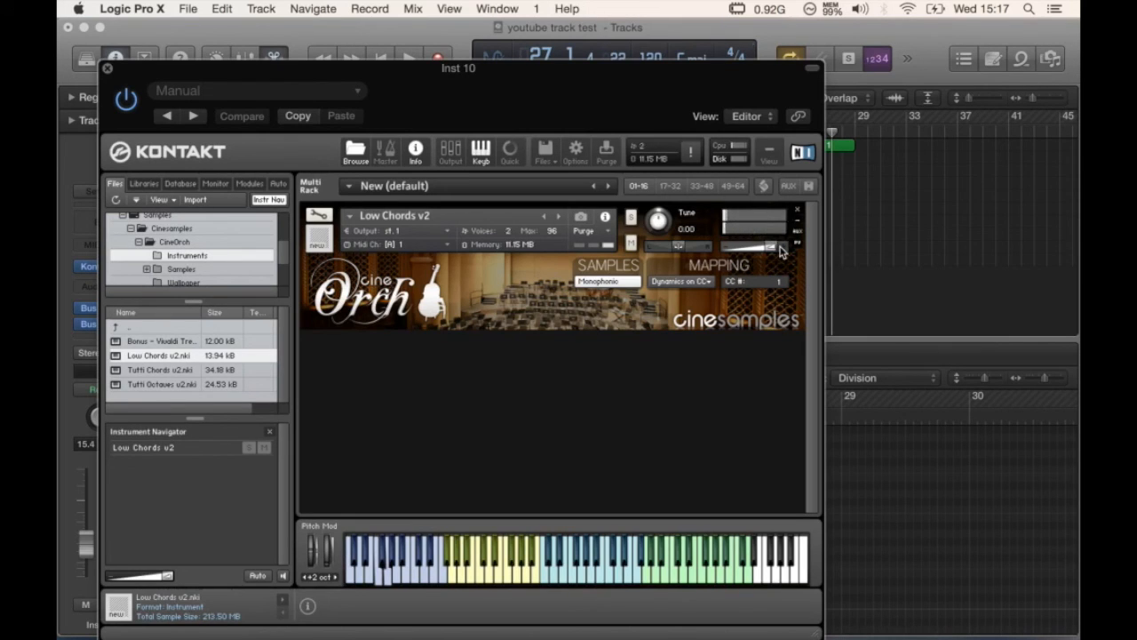
click(107, 70)
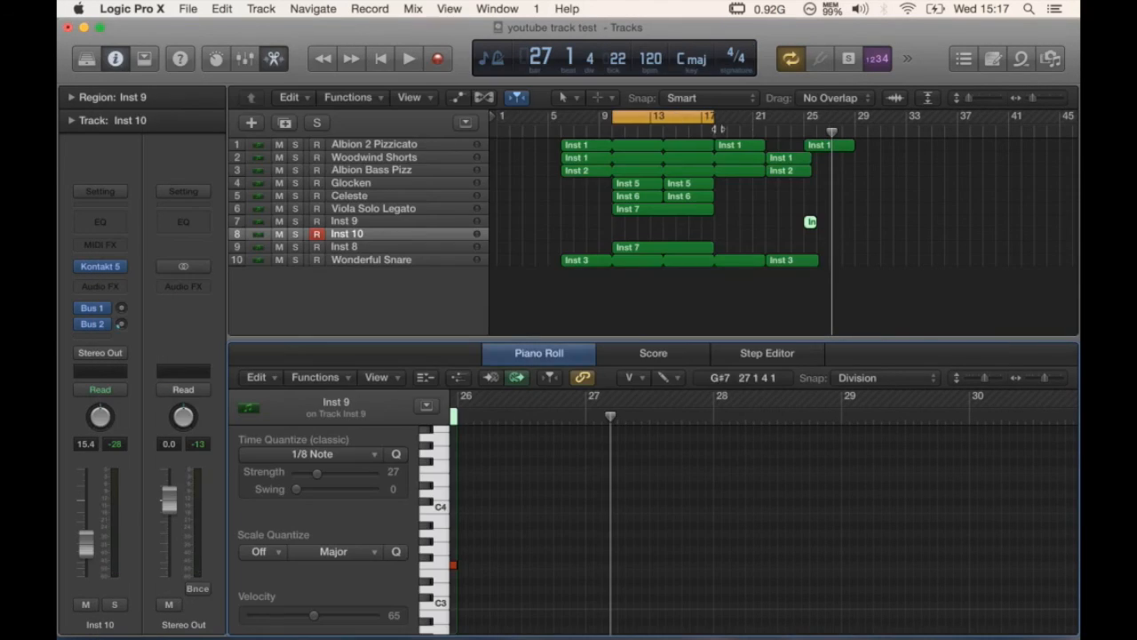
- Audition the cycled section, record a low chord part on Inst 10 across it, and raise that track's volume to -5.6
key(space)
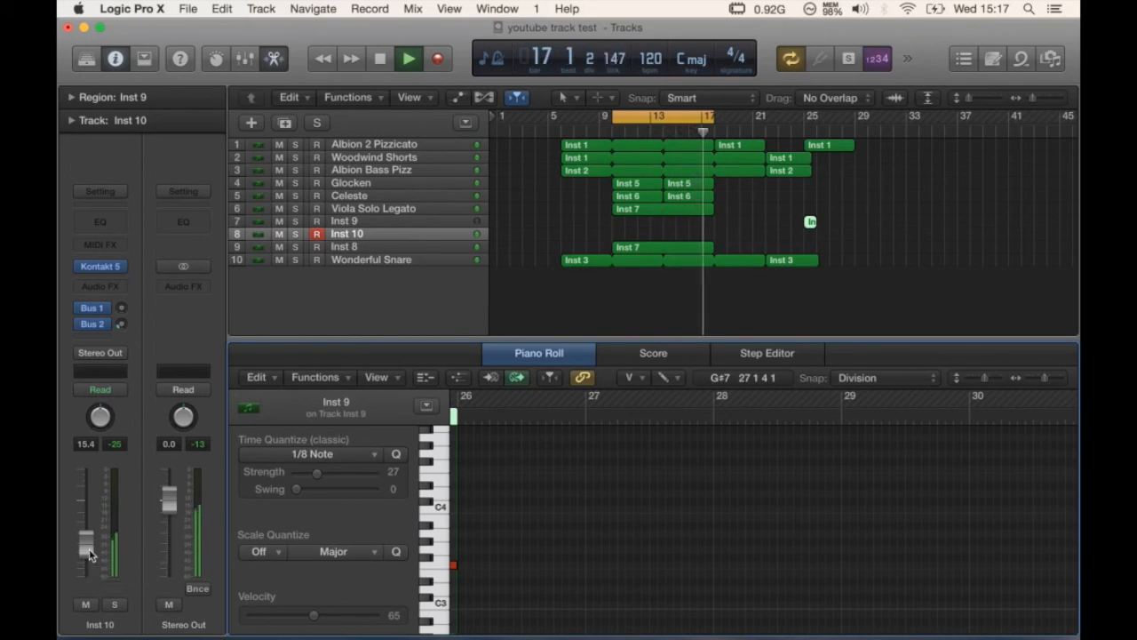
key(space)
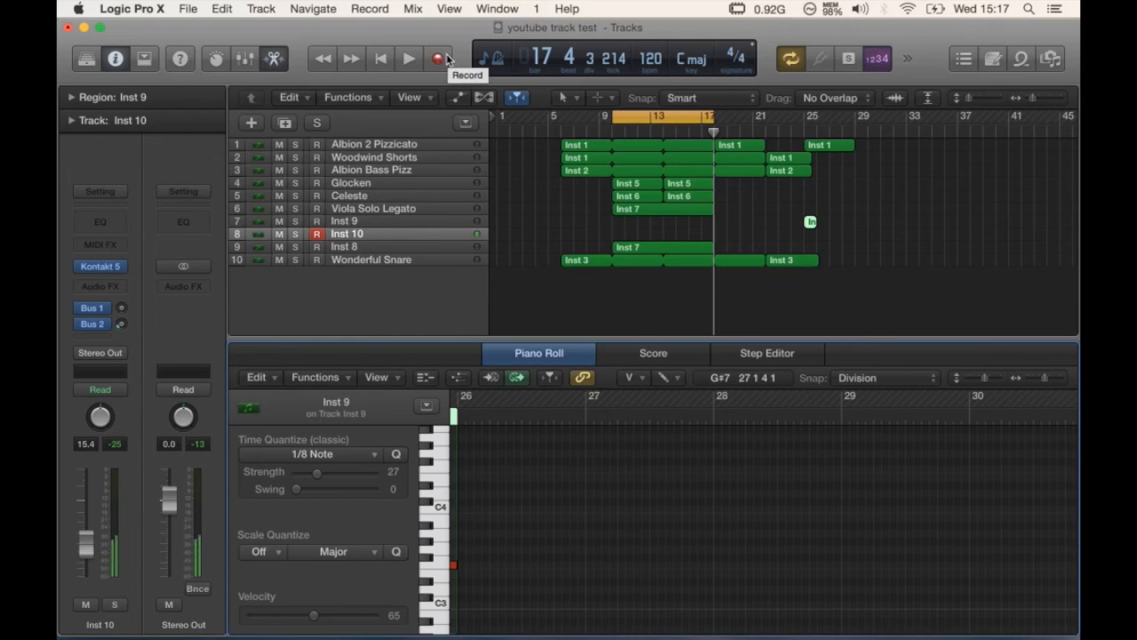
click(447, 59)
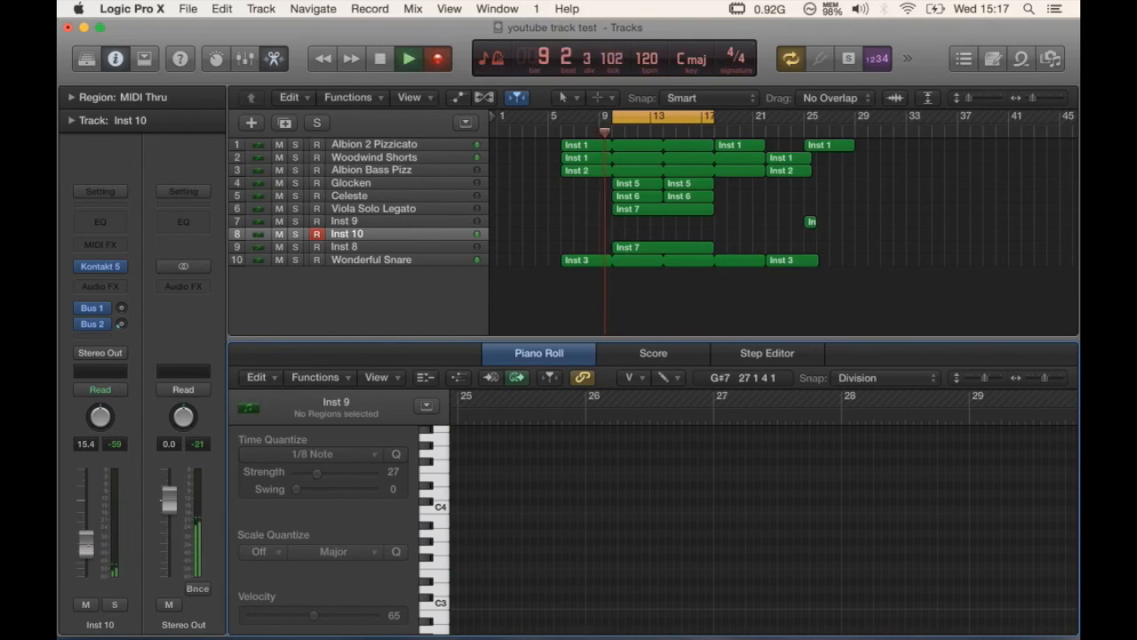
drag(86, 533, 93, 509)
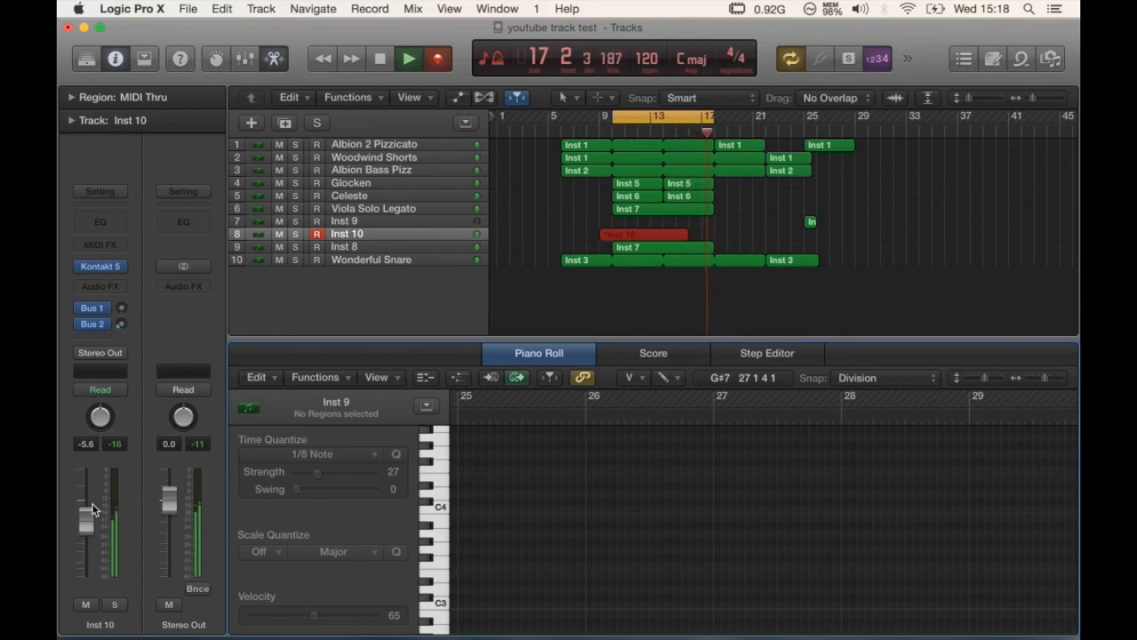
key(space)
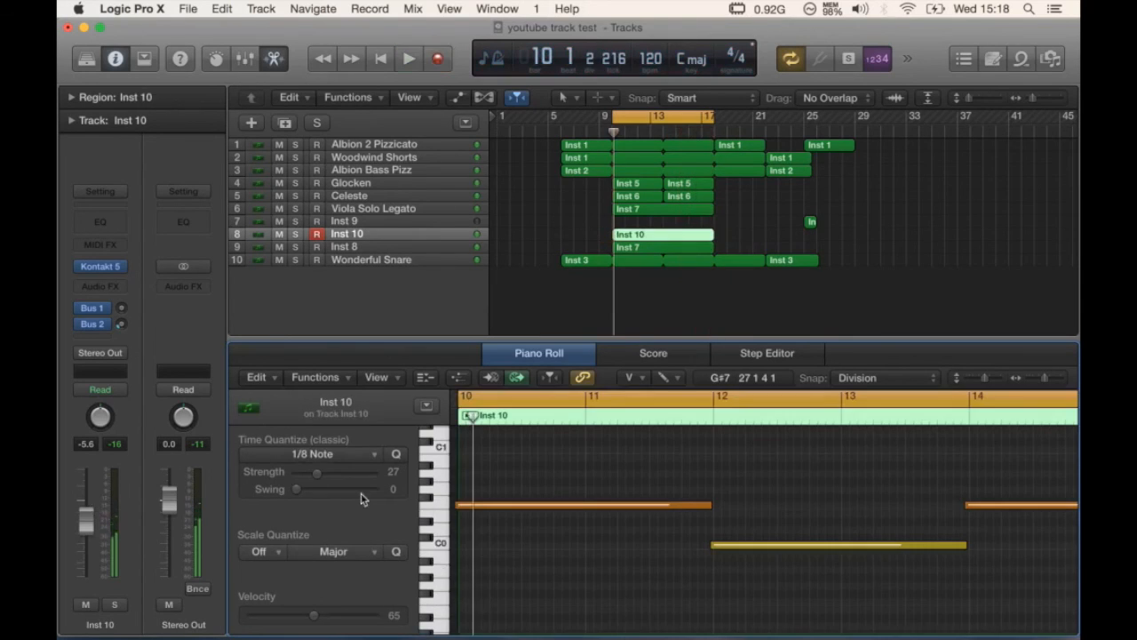
- Quantize all notes in the Inst 10 region to 1/8 Note with strength 100
drag(645, 460, 629, 512)
key(super+a)
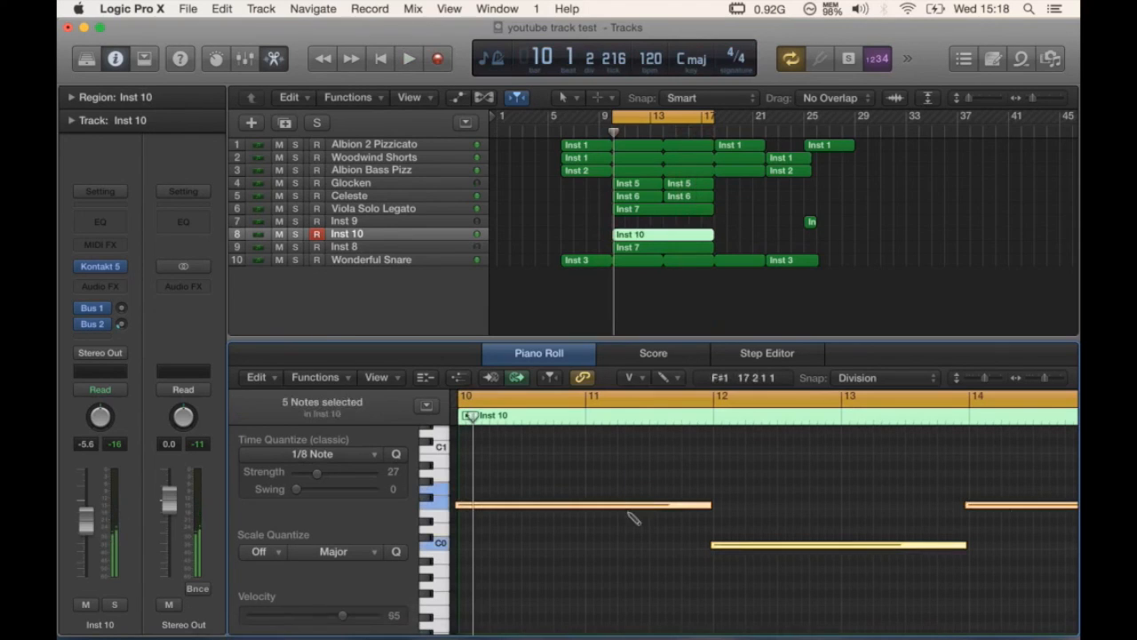
click(346, 456)
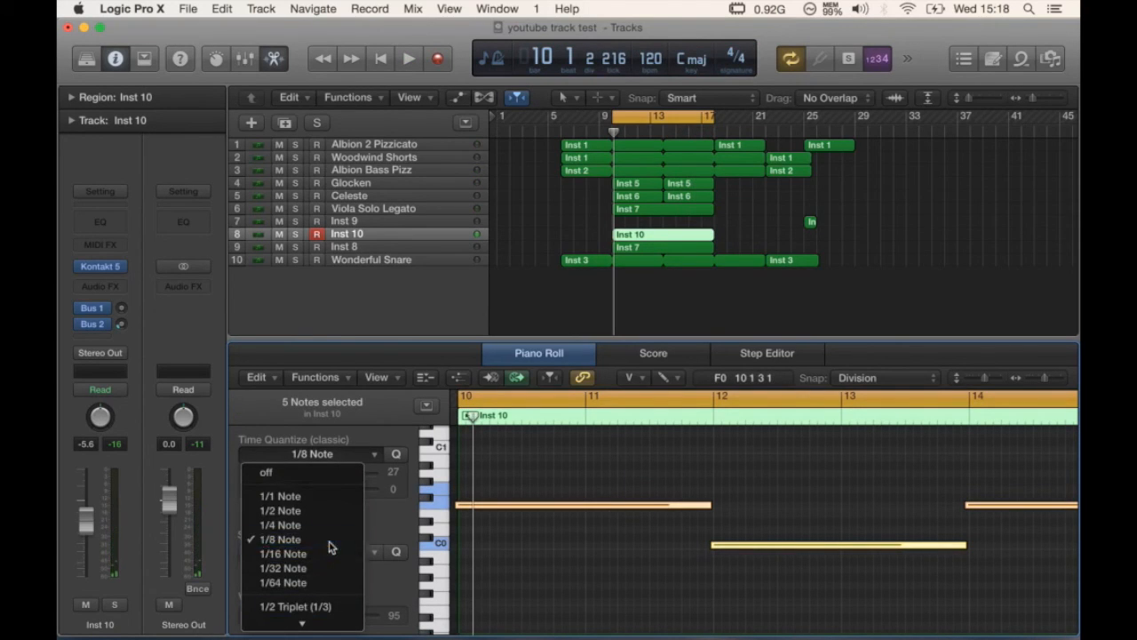
click(328, 540)
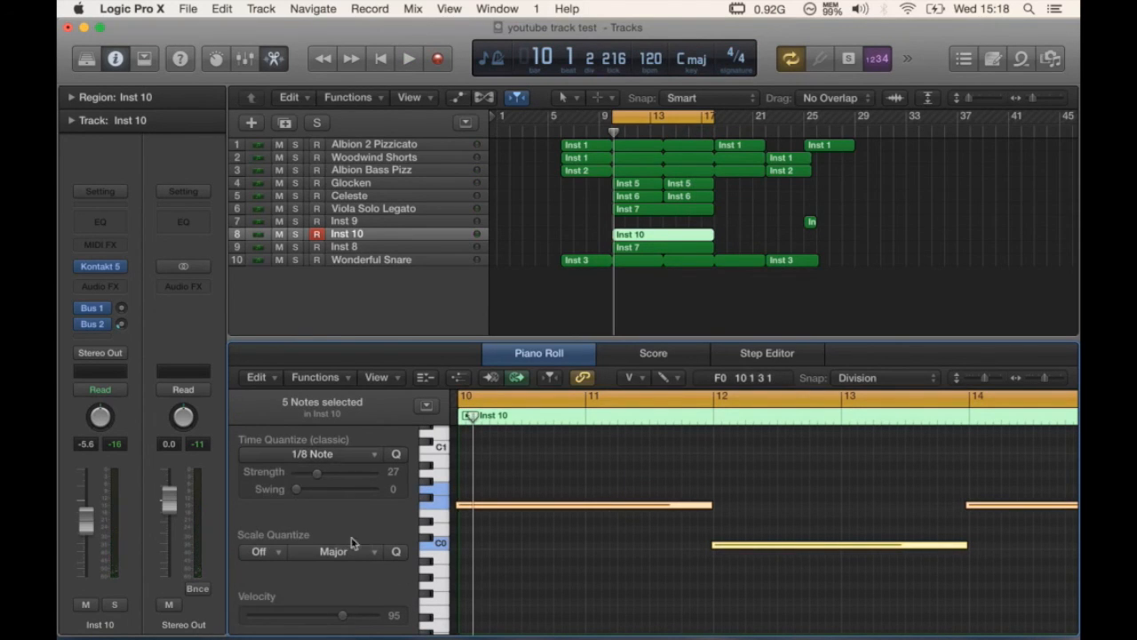
click(895, 489)
- With the Pointer tool, extend the starts of the later Inst 10 notes slightly earlier so consecutive notes overlap
click(646, 378)
click(676, 399)
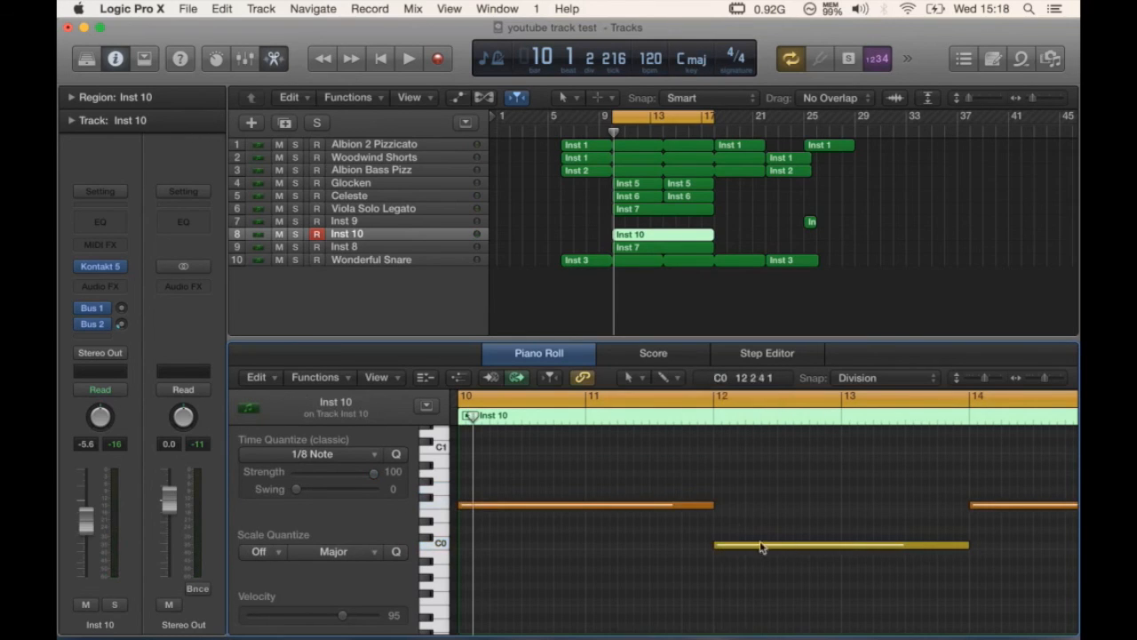
click(717, 508)
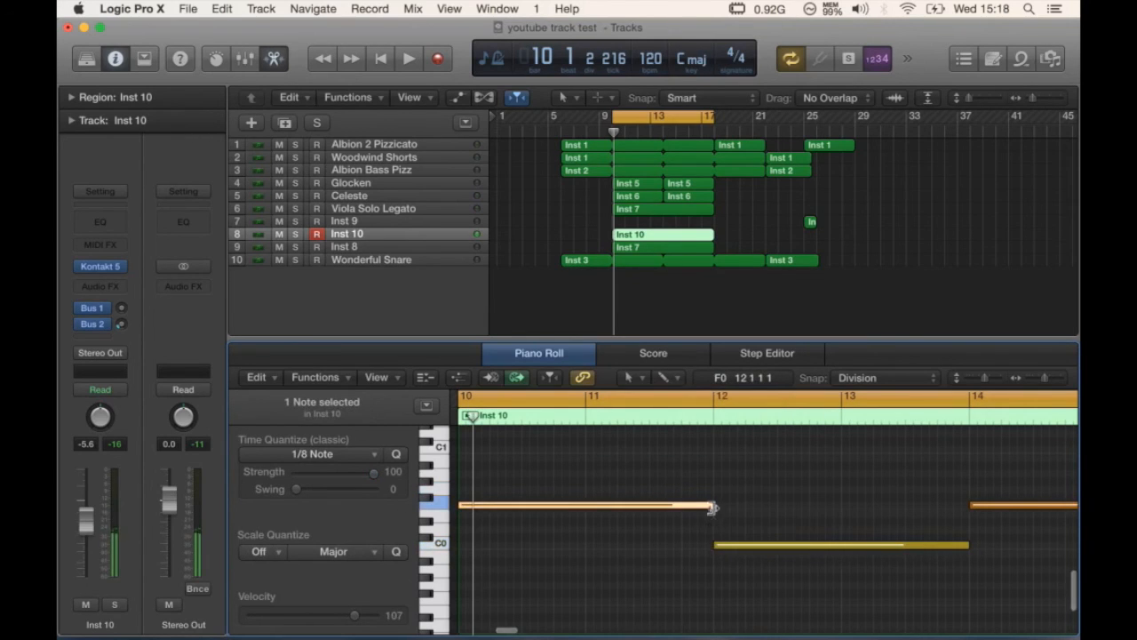
drag(717, 545, 708, 551)
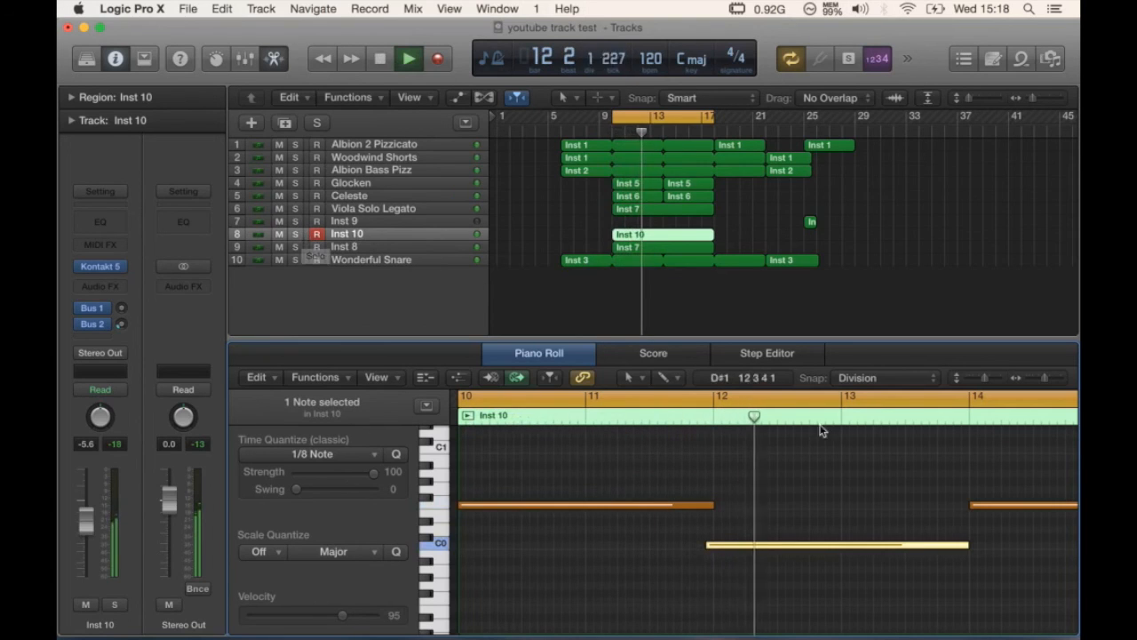
drag(969, 546, 976, 545)
drag(971, 507, 967, 548)
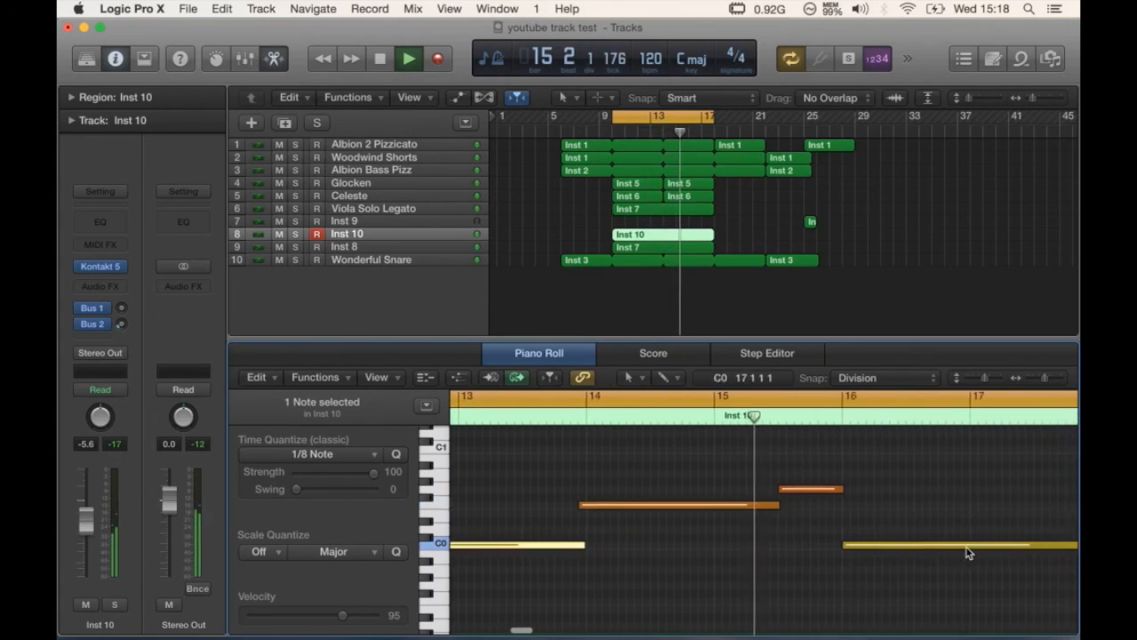
drag(773, 488, 764, 488)
drag(837, 545, 828, 544)
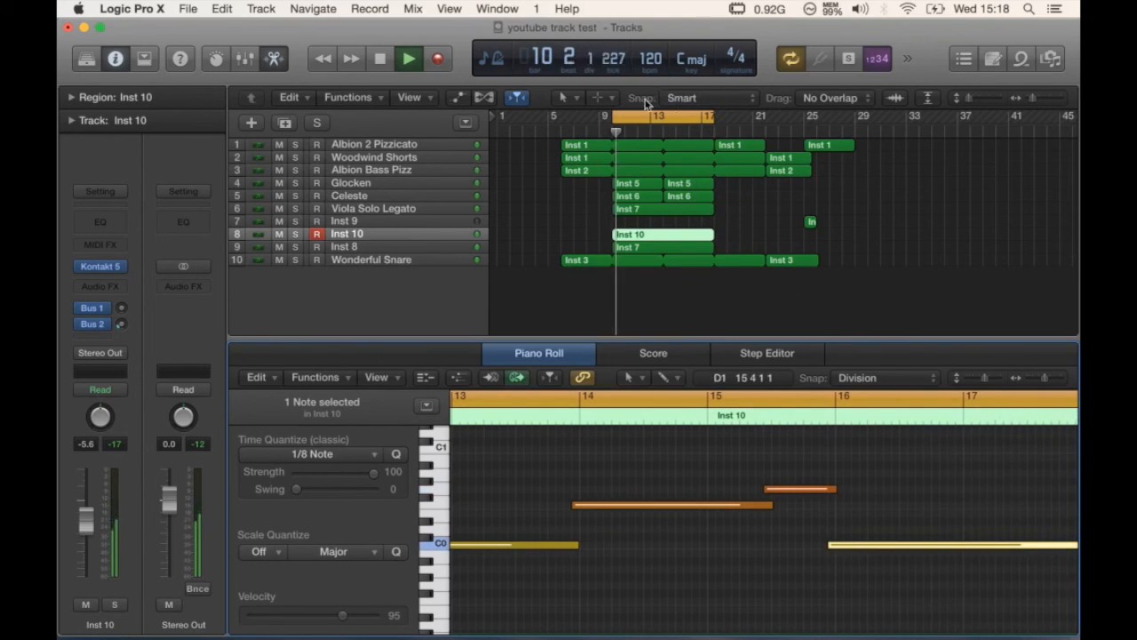
- Lower the Inst 10 track volume to 14.2 during playback and turn off the cycle range
click(430, 233)
drag(86, 520, 89, 552)
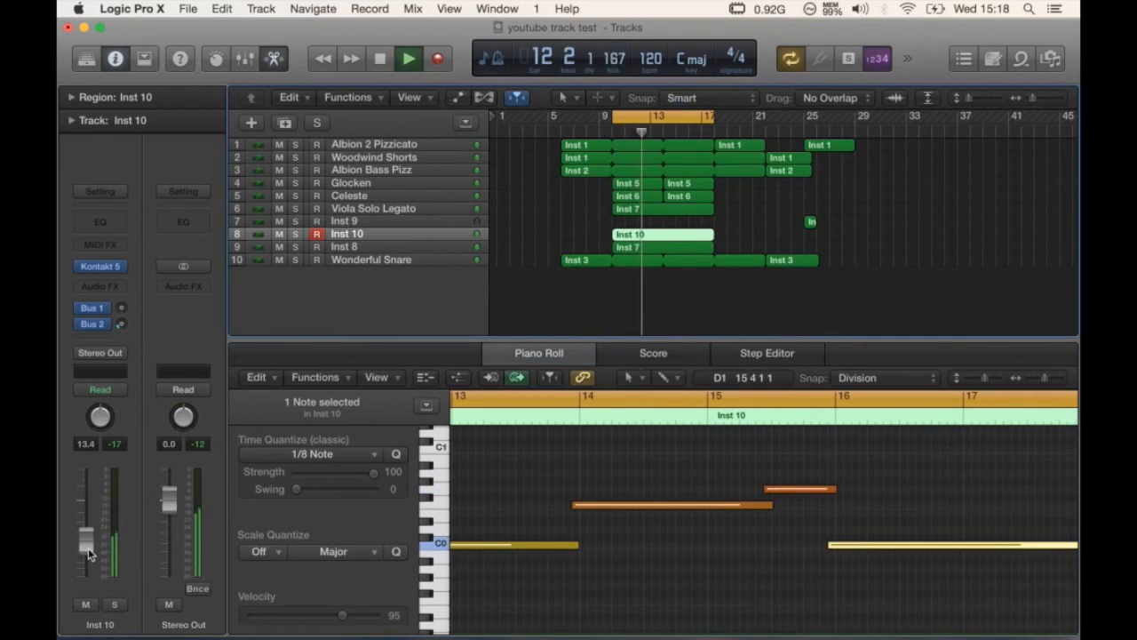
key(XF86AudioRaiseVolume)
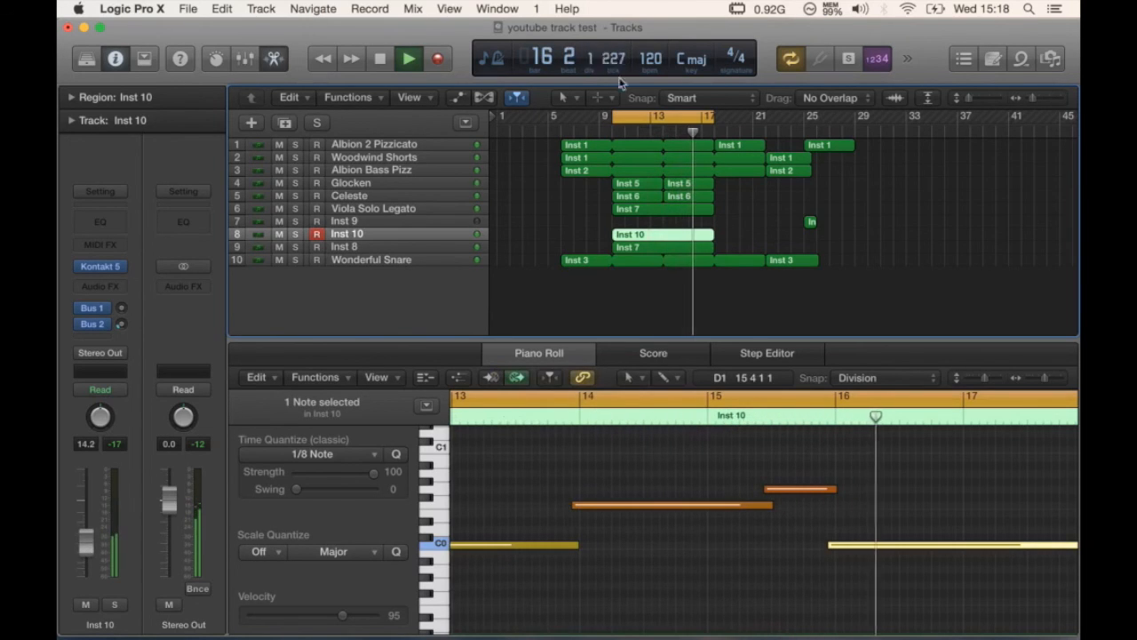
click(675, 119)
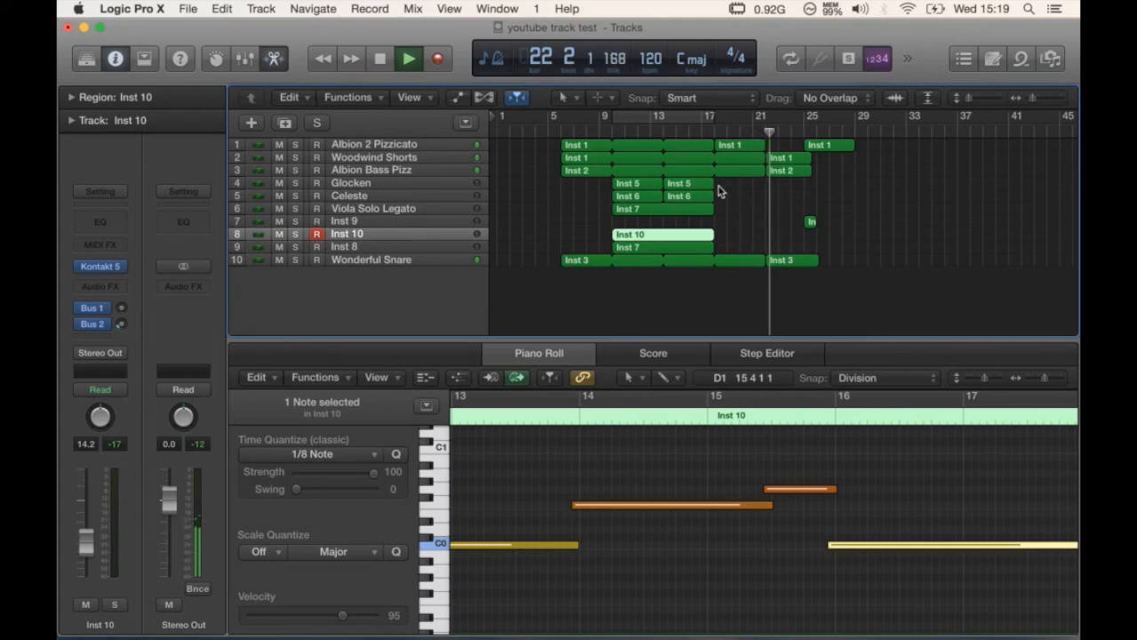
- Copy the Glocken region at bar 14 to bar 18, and delete the extra copy placed around bar 27
click(696, 185)
drag(696, 184, 746, 185)
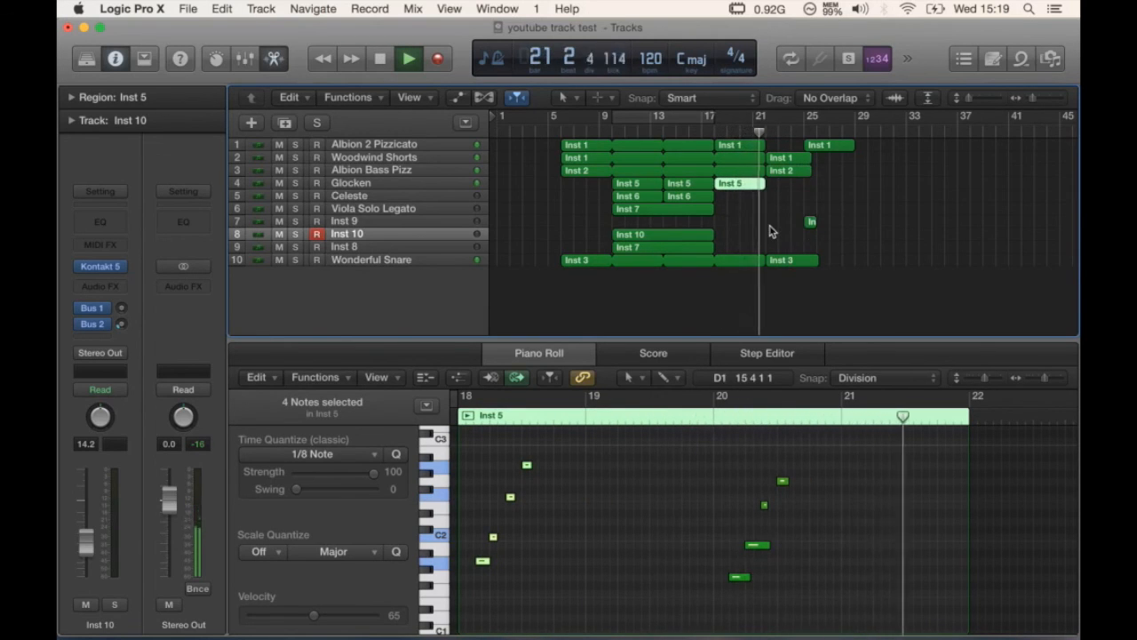
drag(742, 190, 859, 178)
key(Delete)
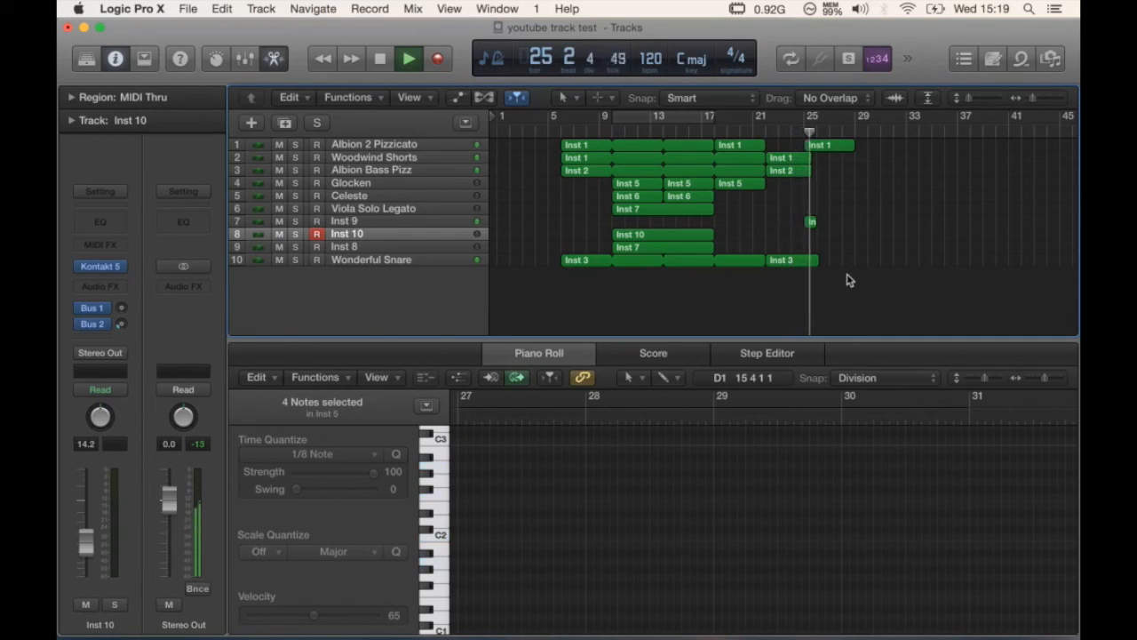
key(space)
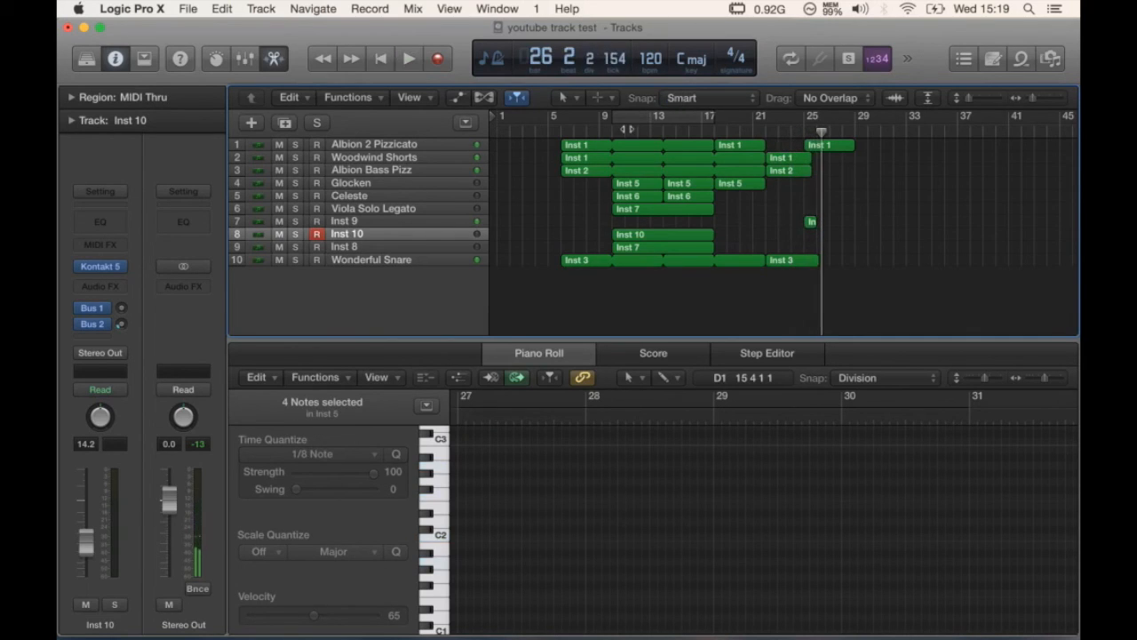